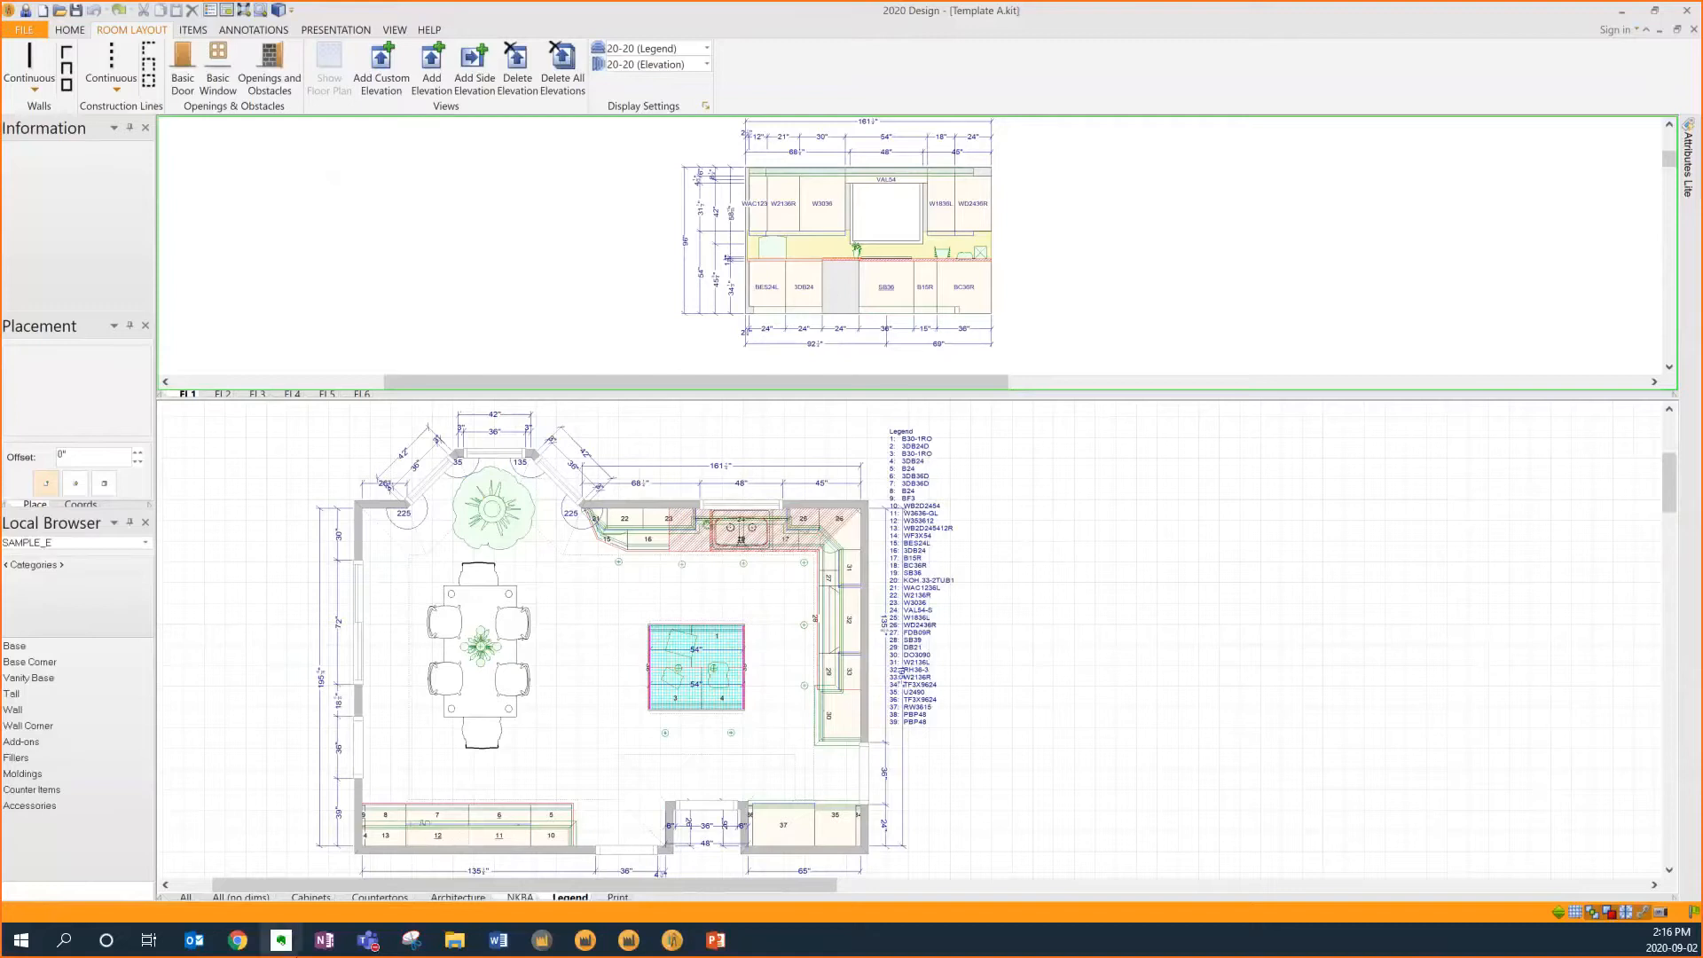
# View the kitchen's panoramic rendering in the browser, then return to the design
pyautogui.click(237, 941)
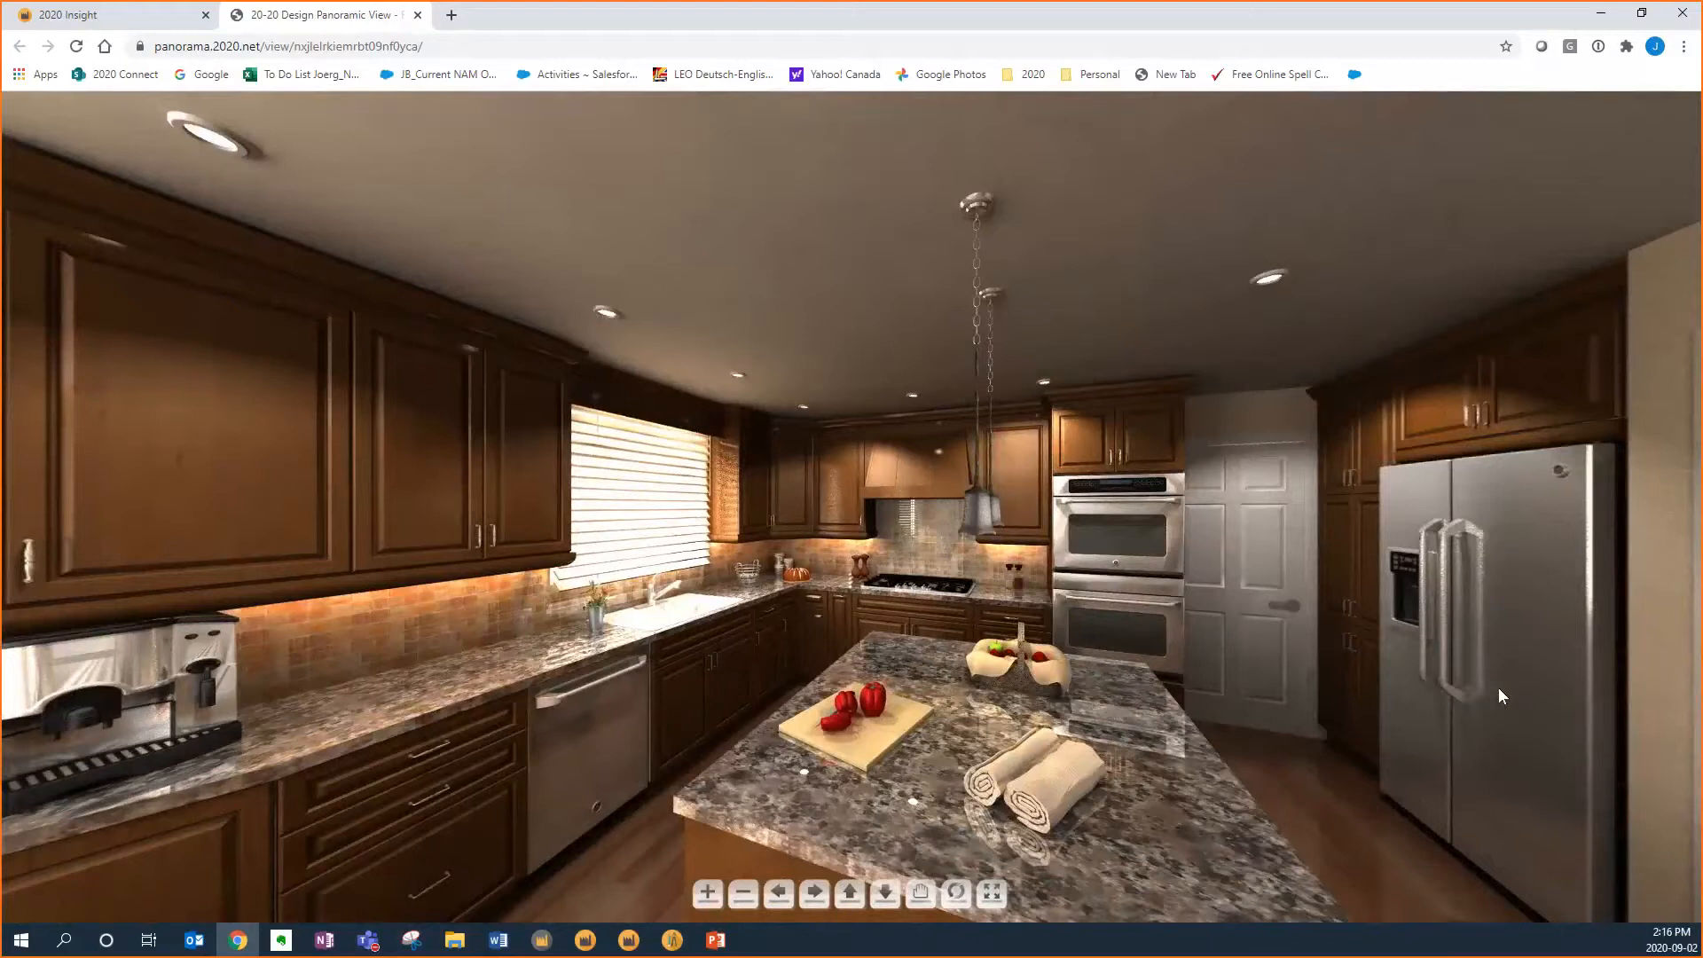
pyautogui.click(1601, 12)
pyautogui.click(716, 542)
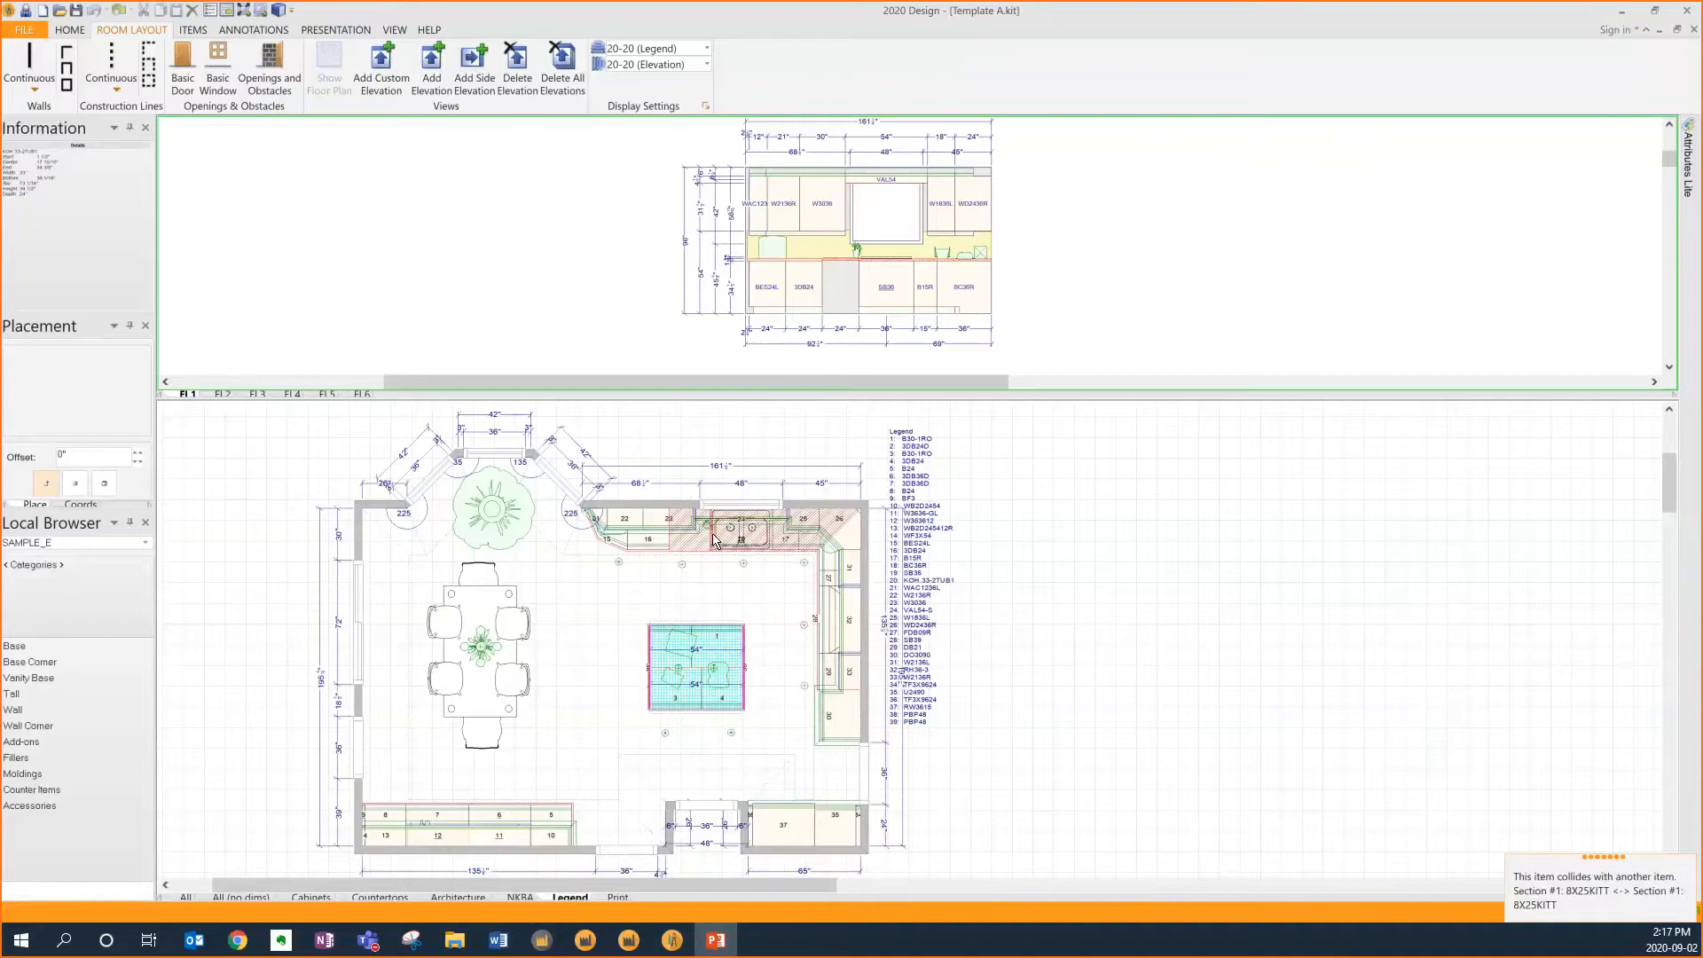
# Open Save As and browse into the Incoming folder through its shortcut on the Desktop
pyautogui.click(24, 29)
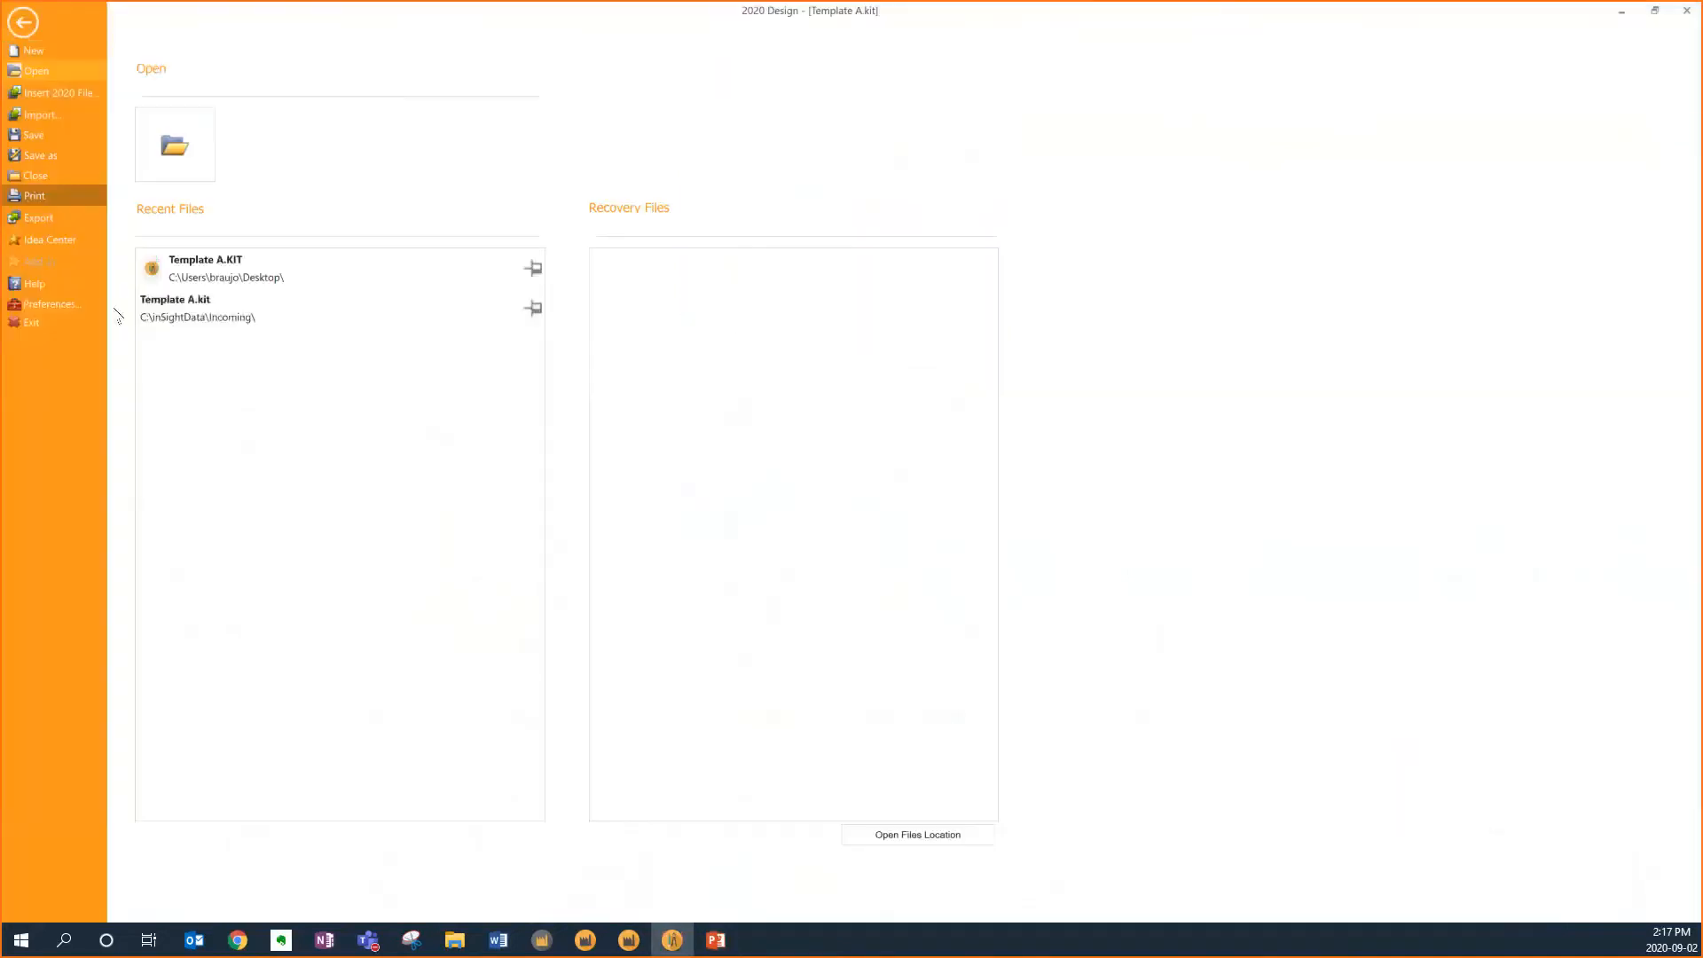
pyautogui.click(55, 156)
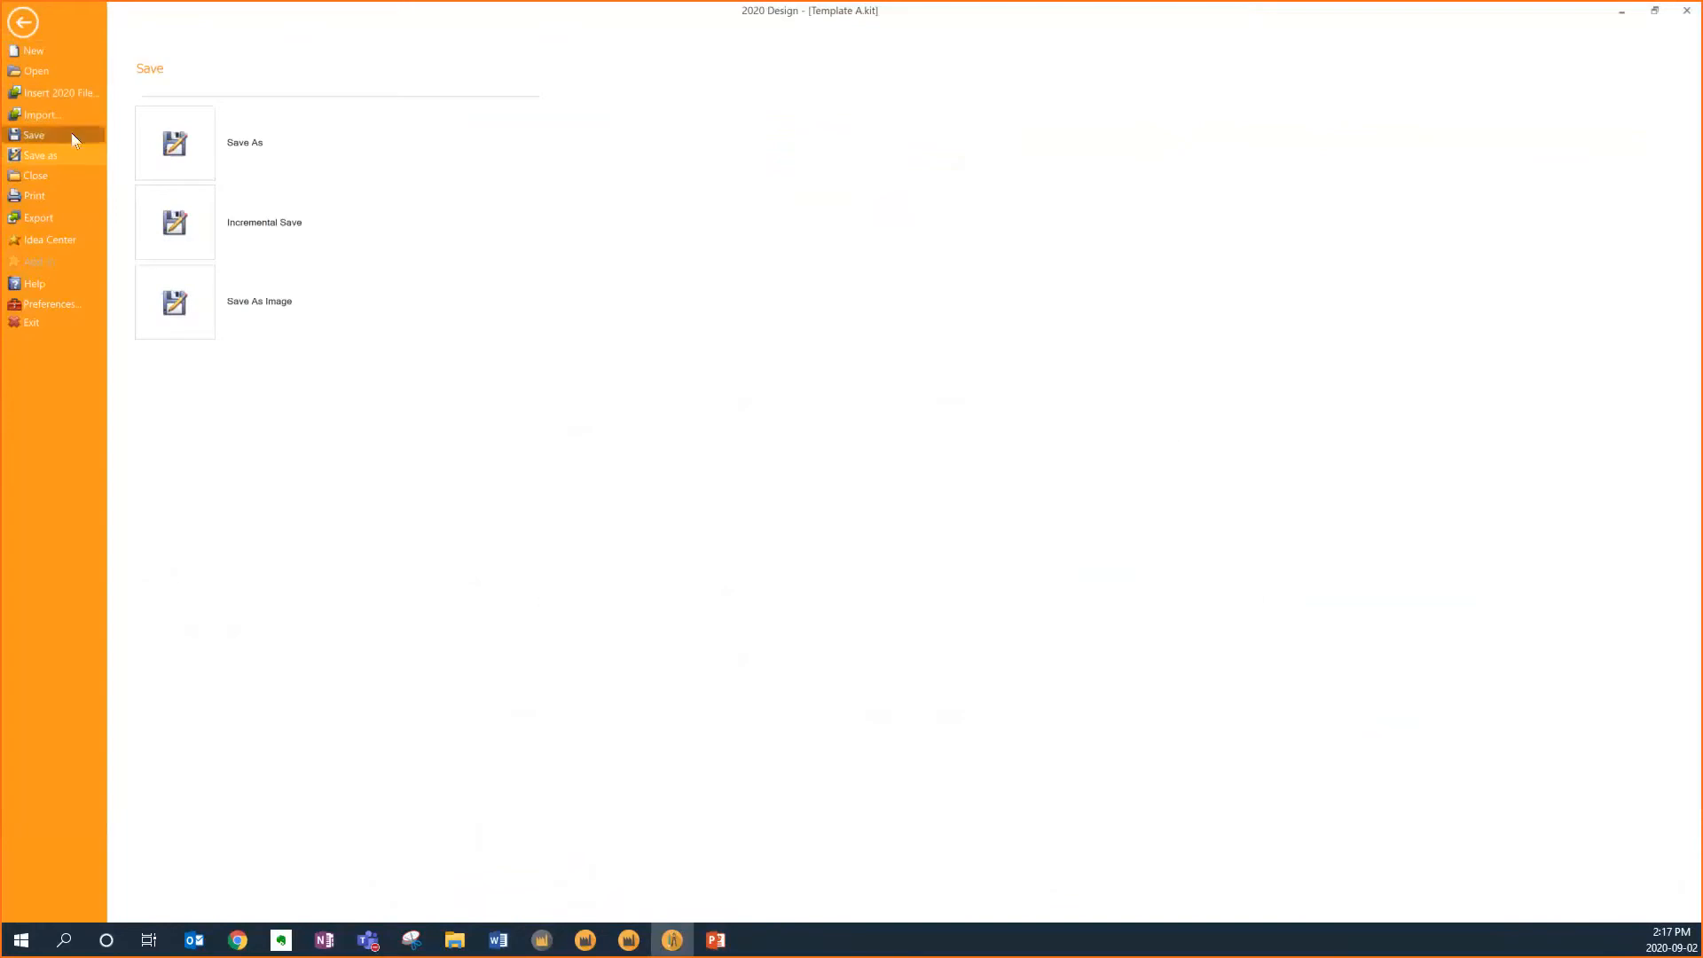
pyautogui.click(167, 162)
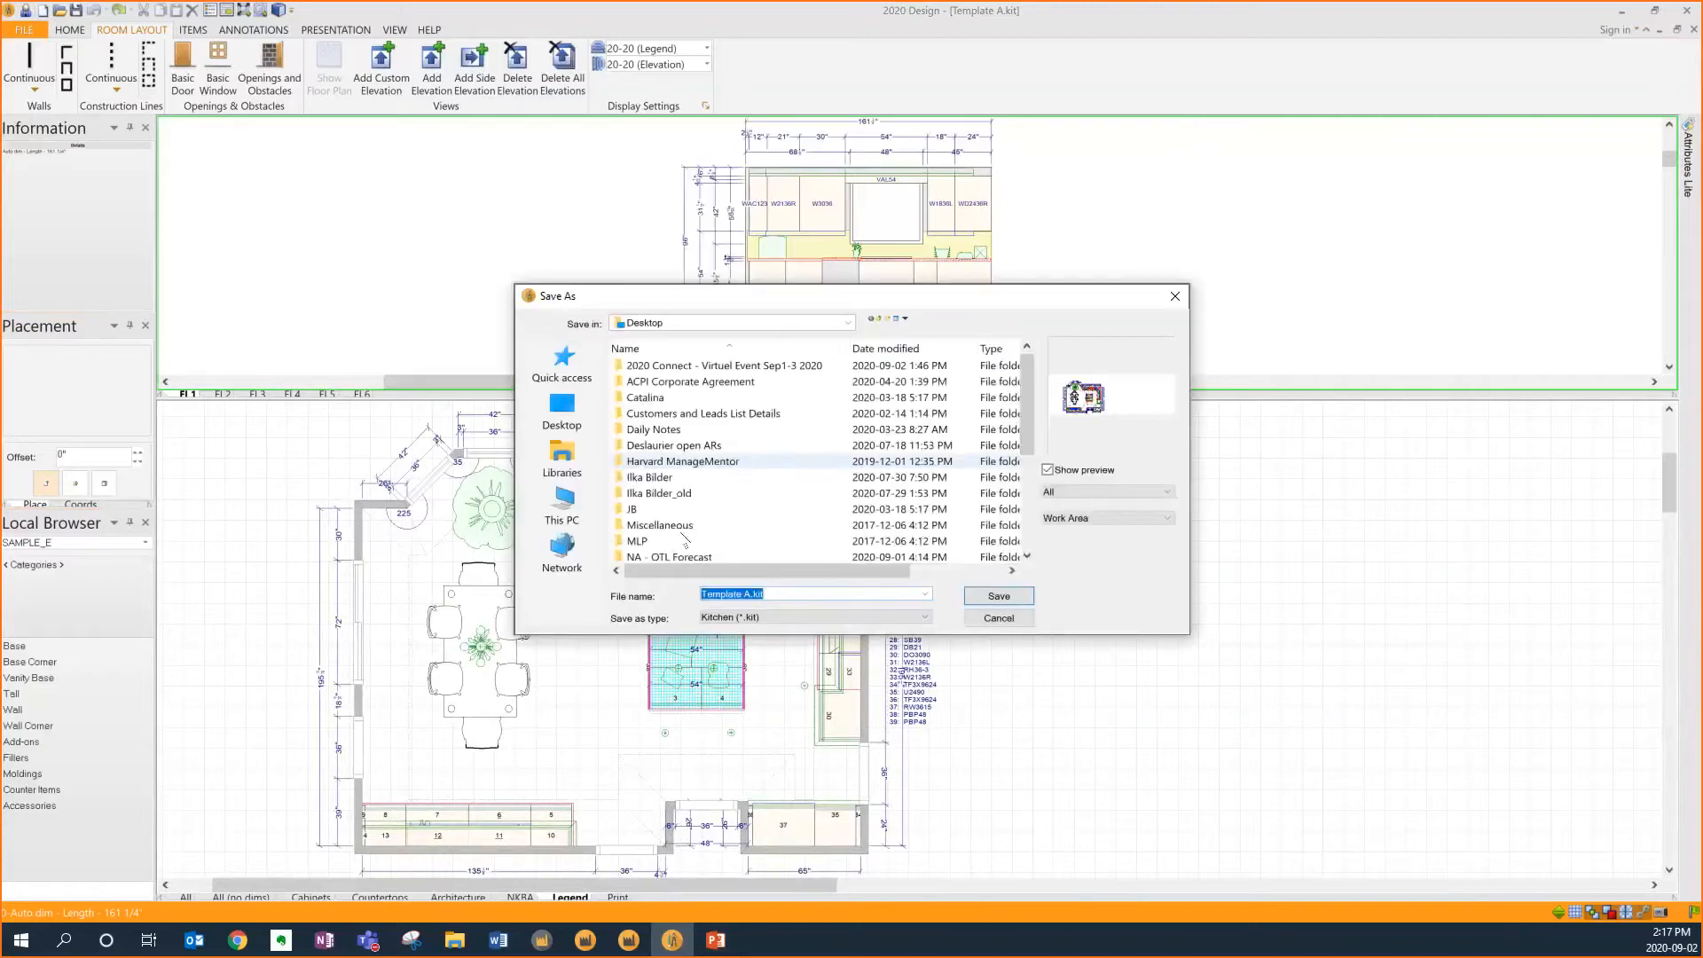
pyautogui.click(560, 414)
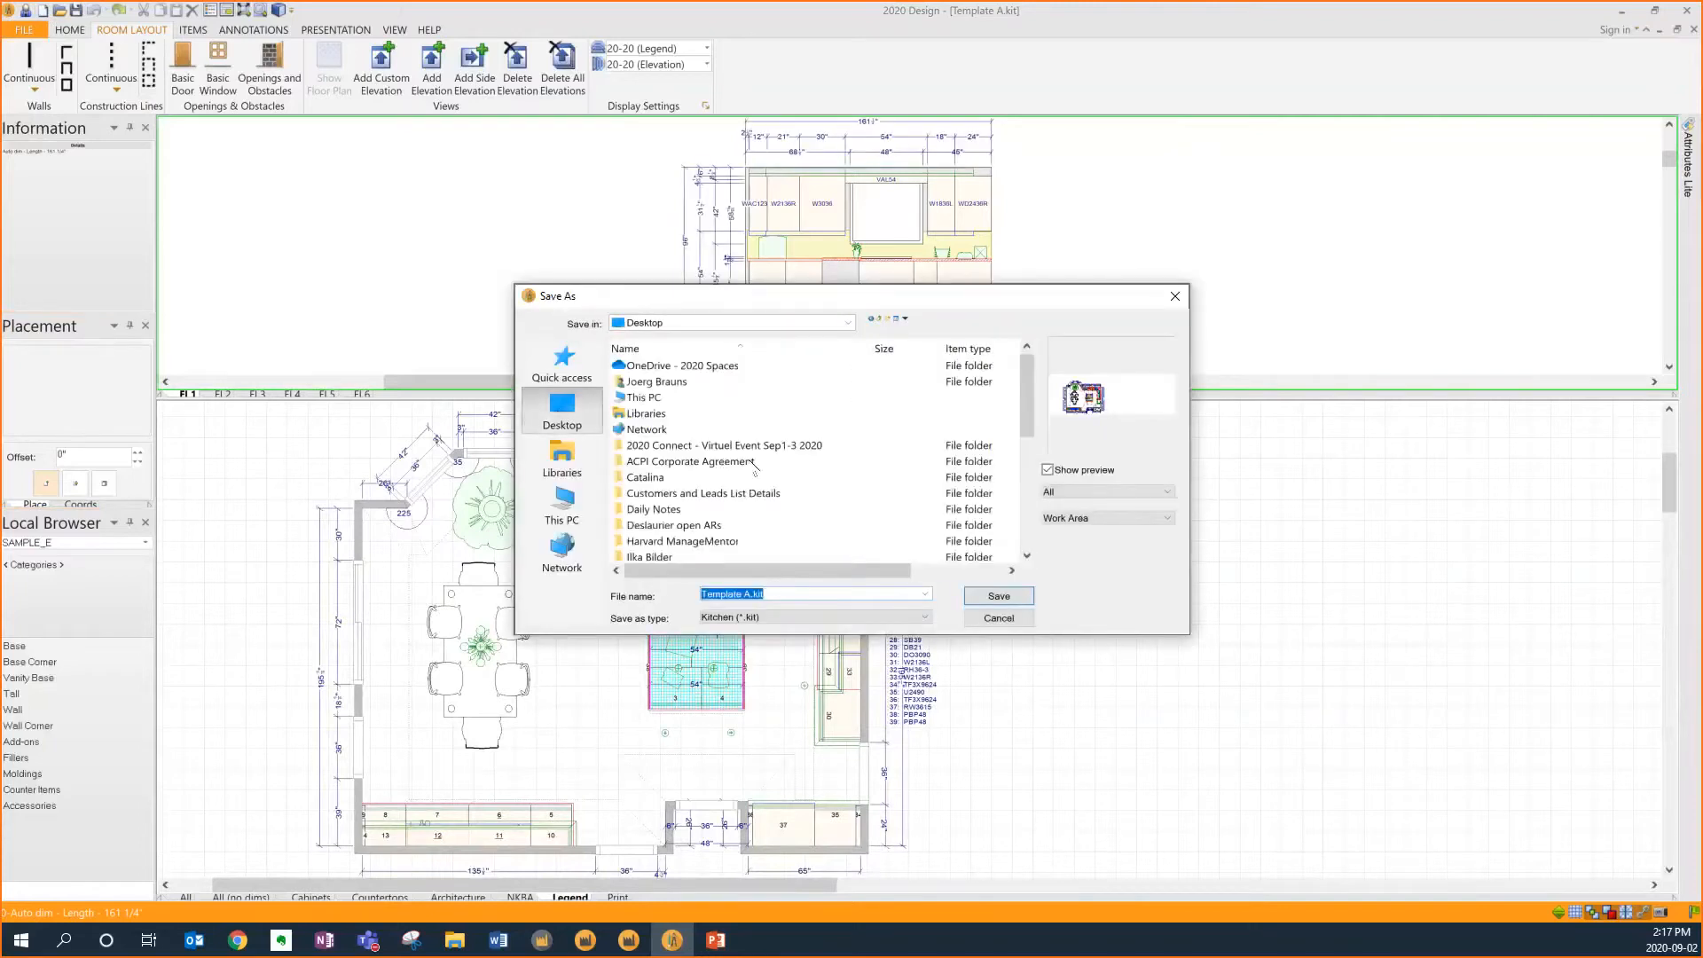
pyautogui.scroll(-1, 721, 502)
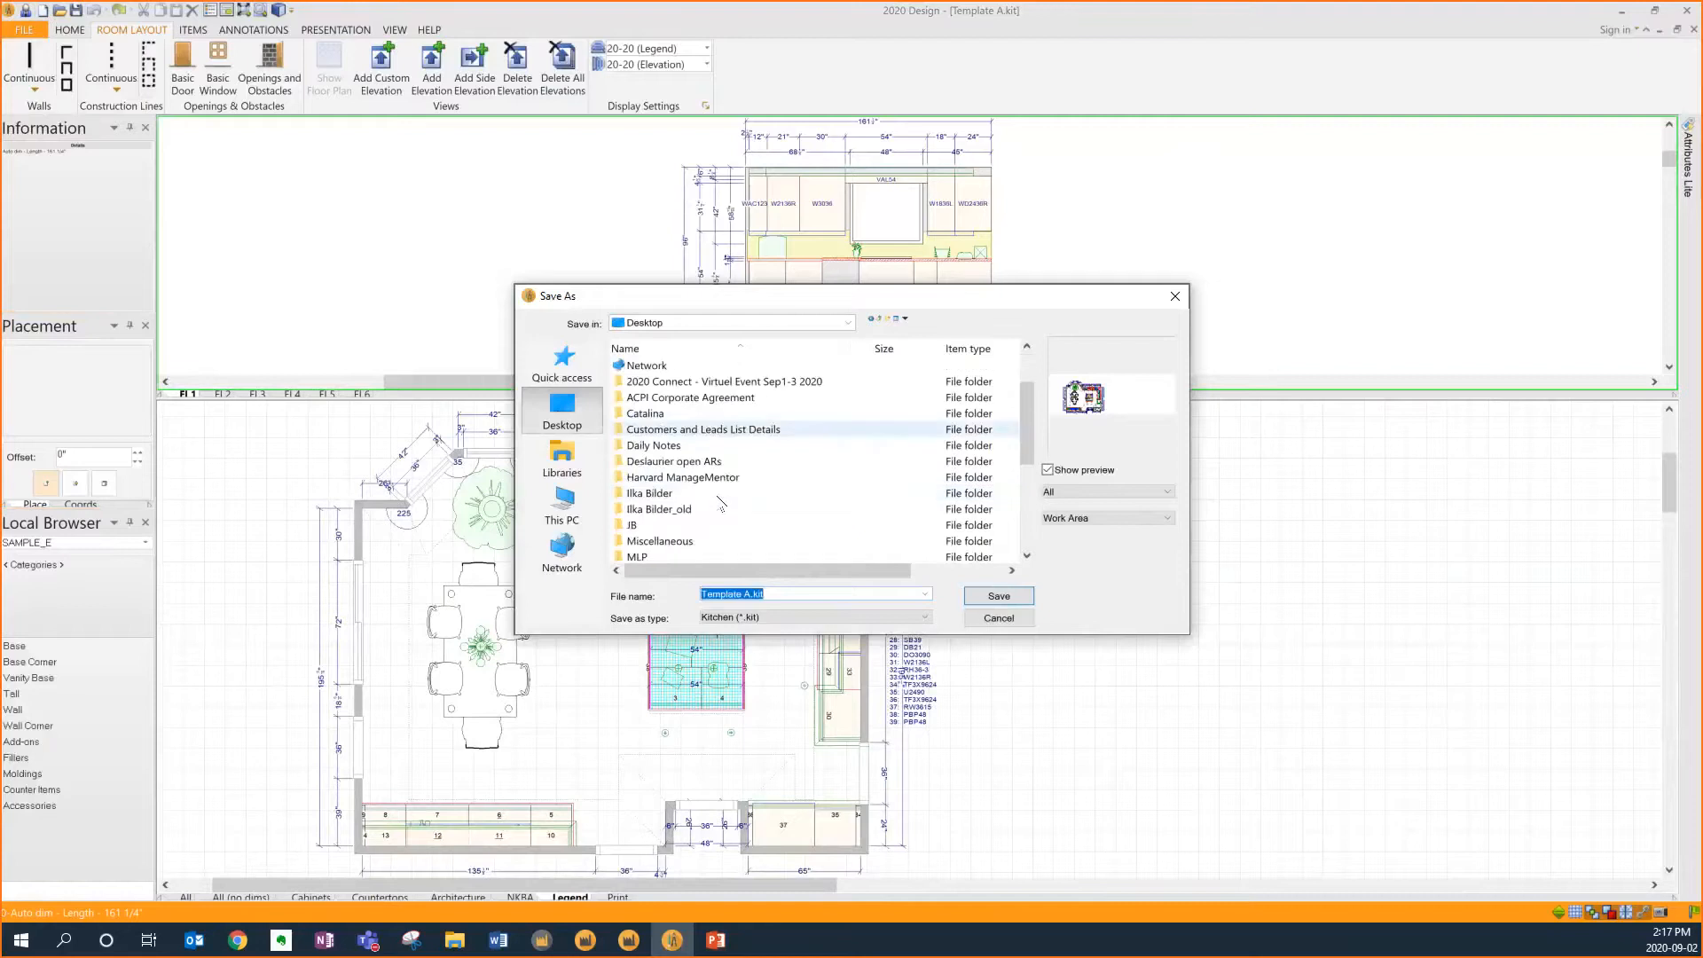
pyautogui.scroll(-4, 721, 502)
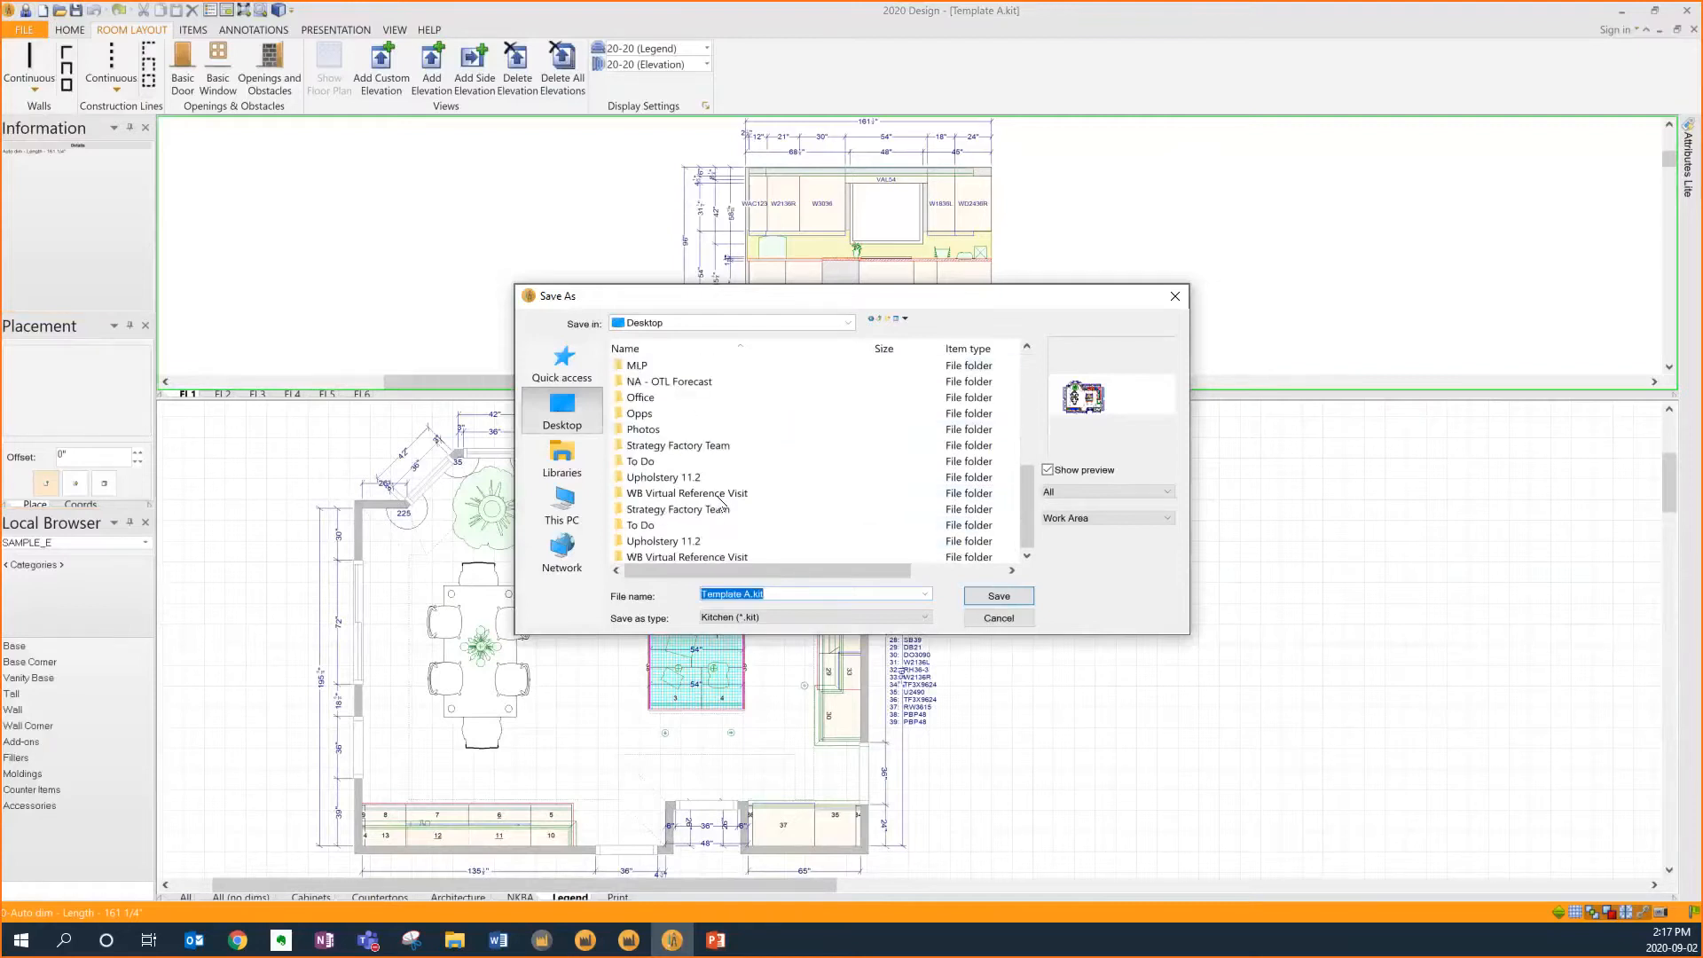
pyautogui.click(710, 530)
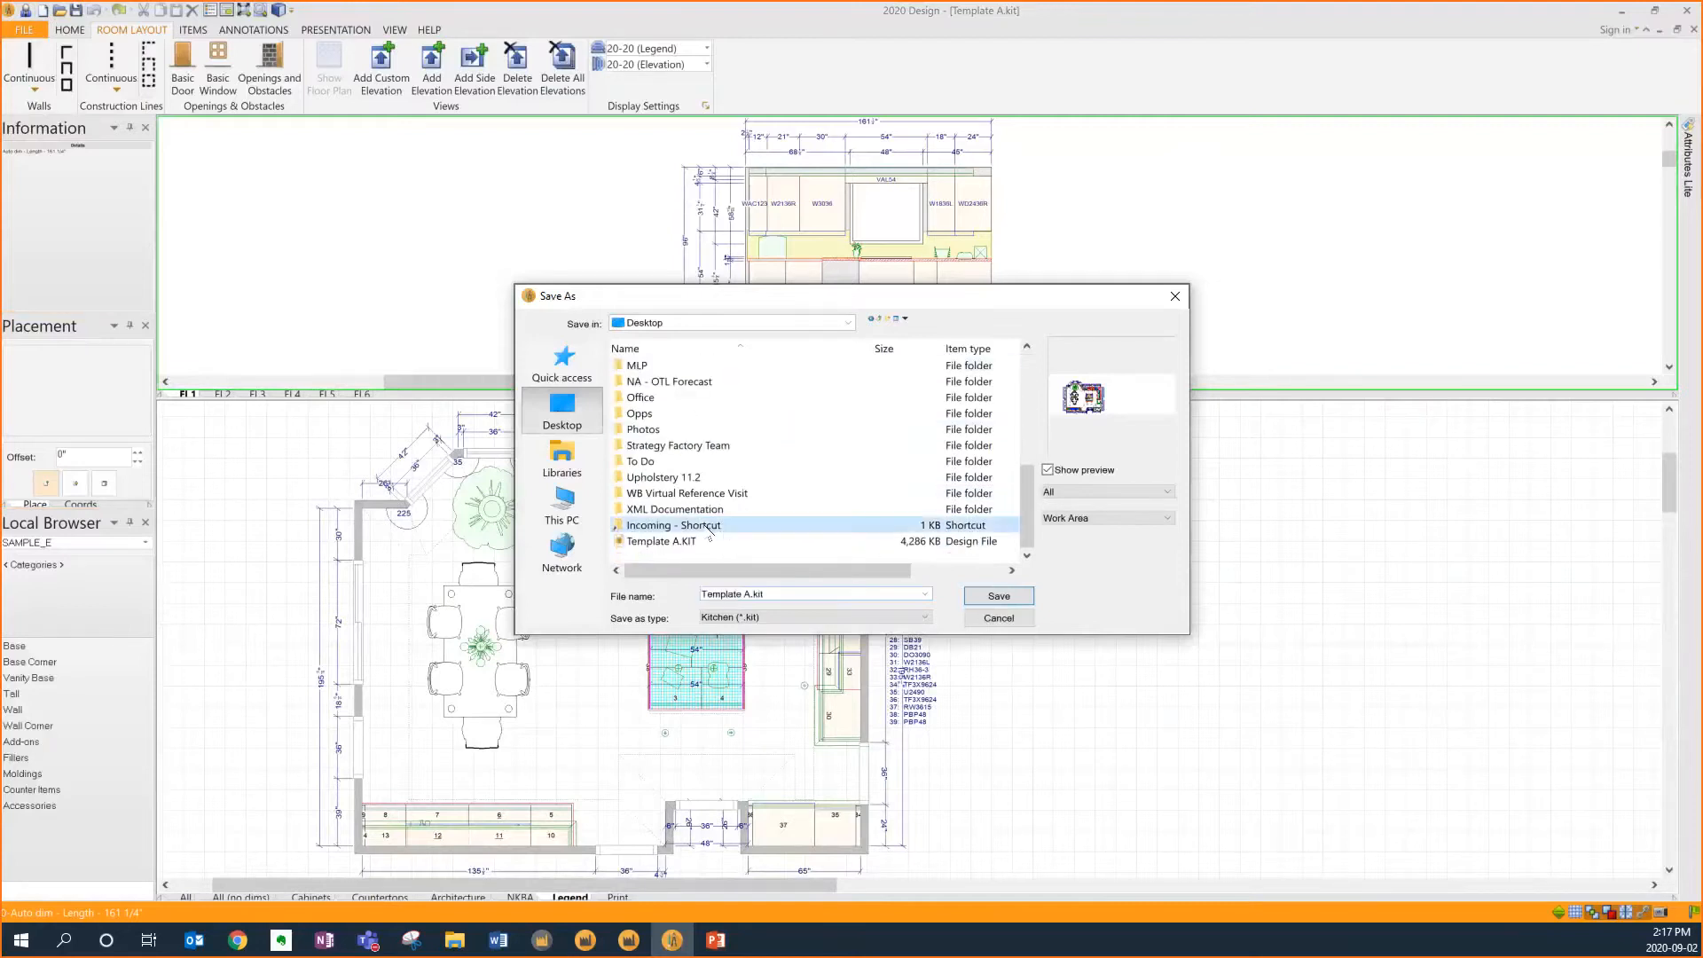
pyautogui.doubleClick(709, 530)
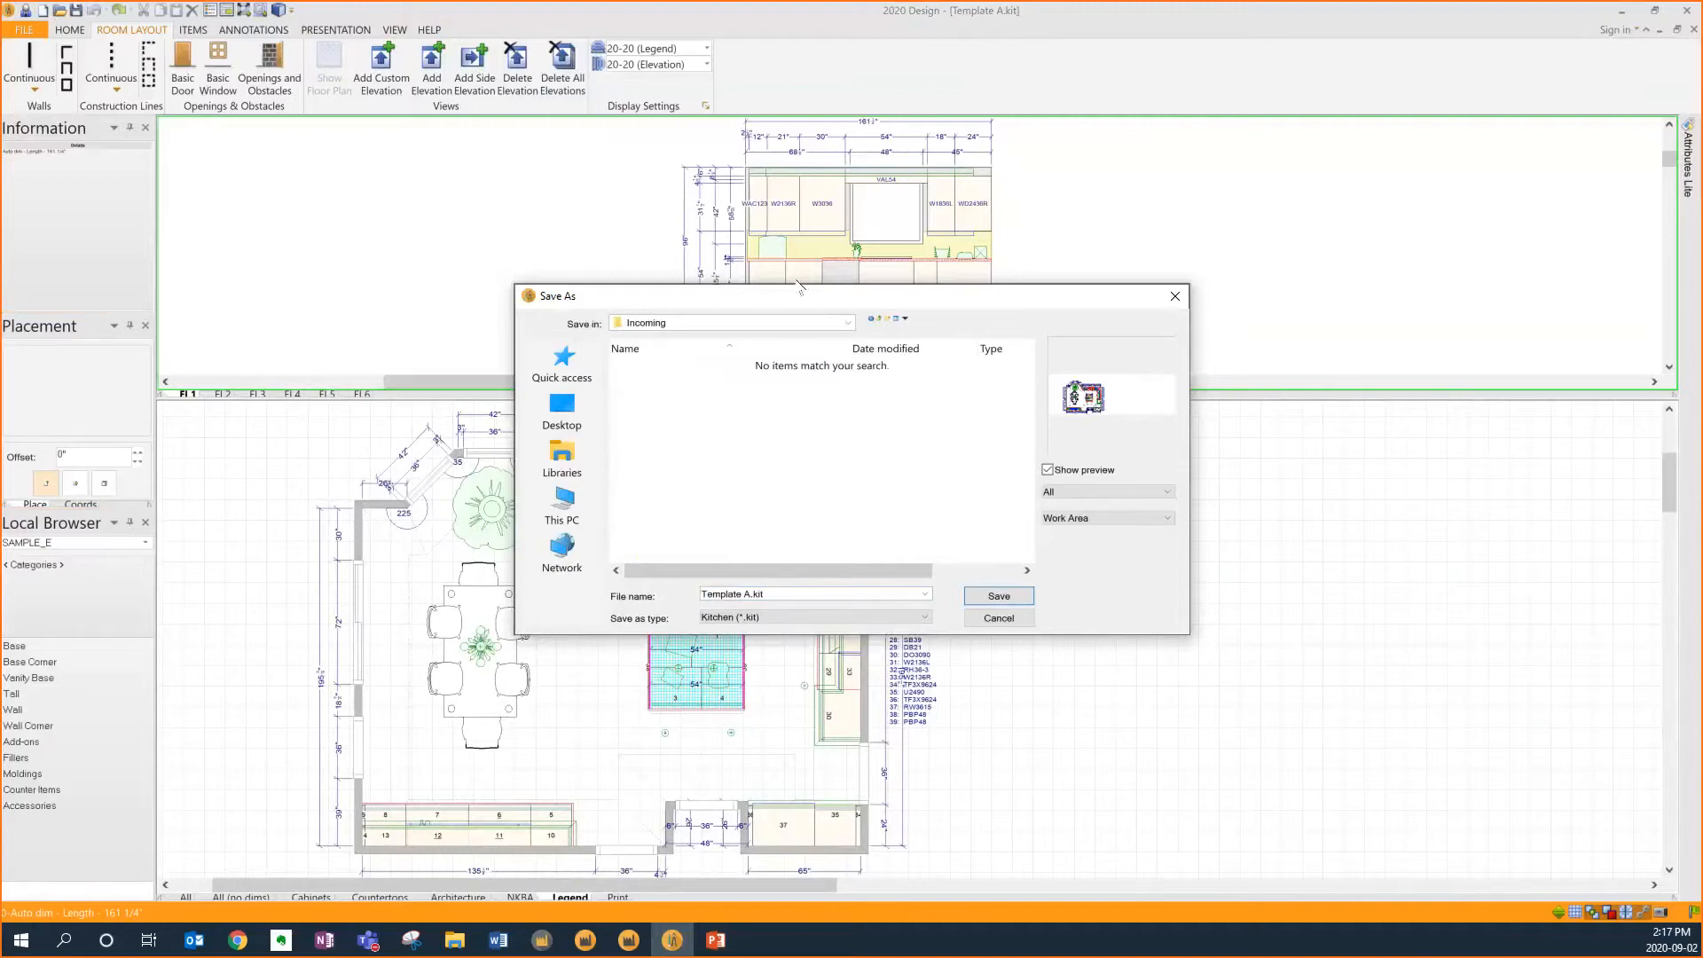
# Open the Incoming folder in File Explorer beside the dialog and save the design as Template A.kit
pyautogui.moveTo(1127, 291); pyautogui.dragTo(1446, 268)
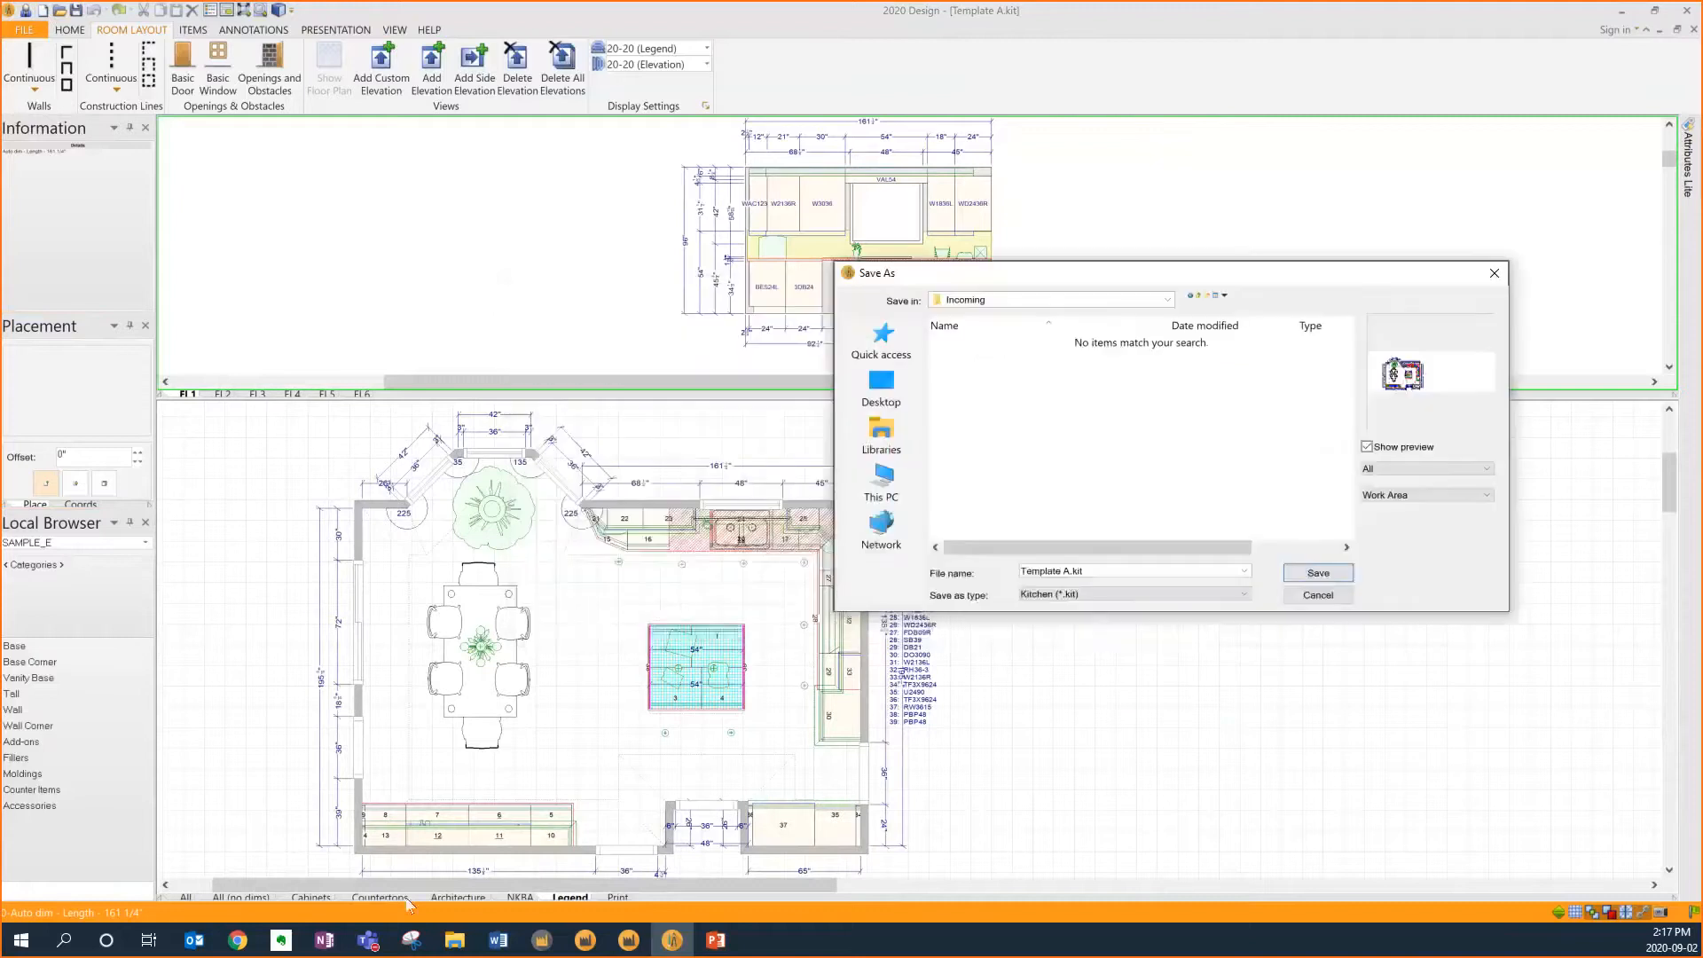
pyautogui.moveTo(457, 942)
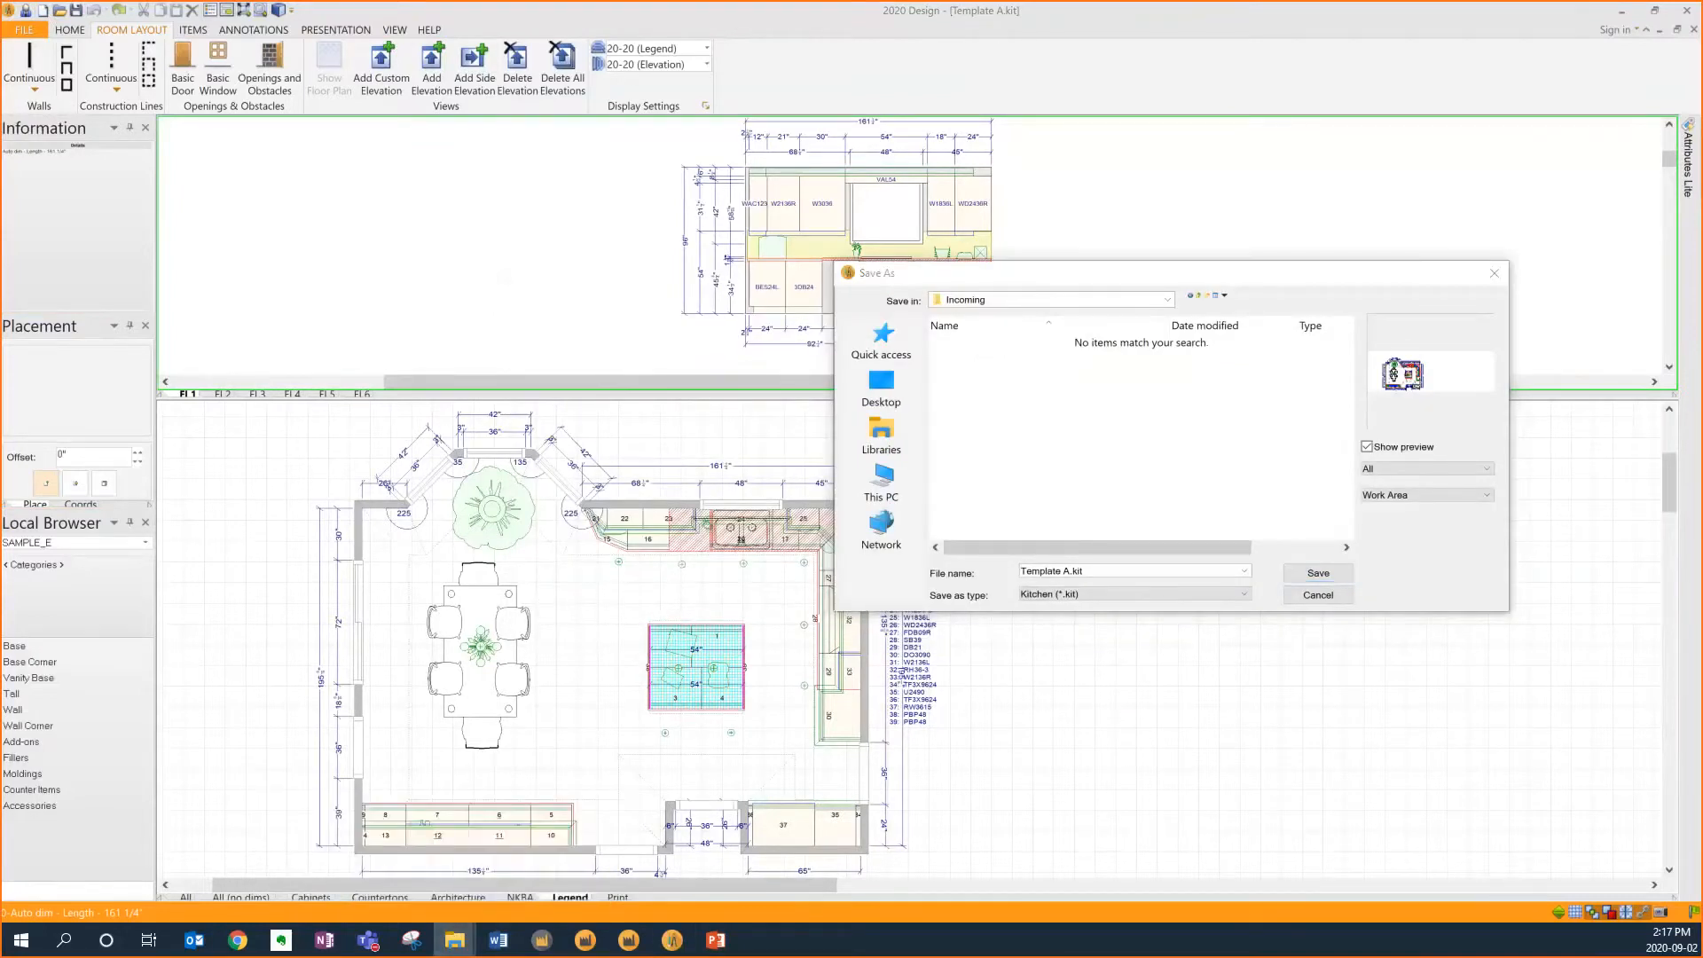
pyautogui.moveTo(494, 133); pyautogui.dragTo(776, 162)
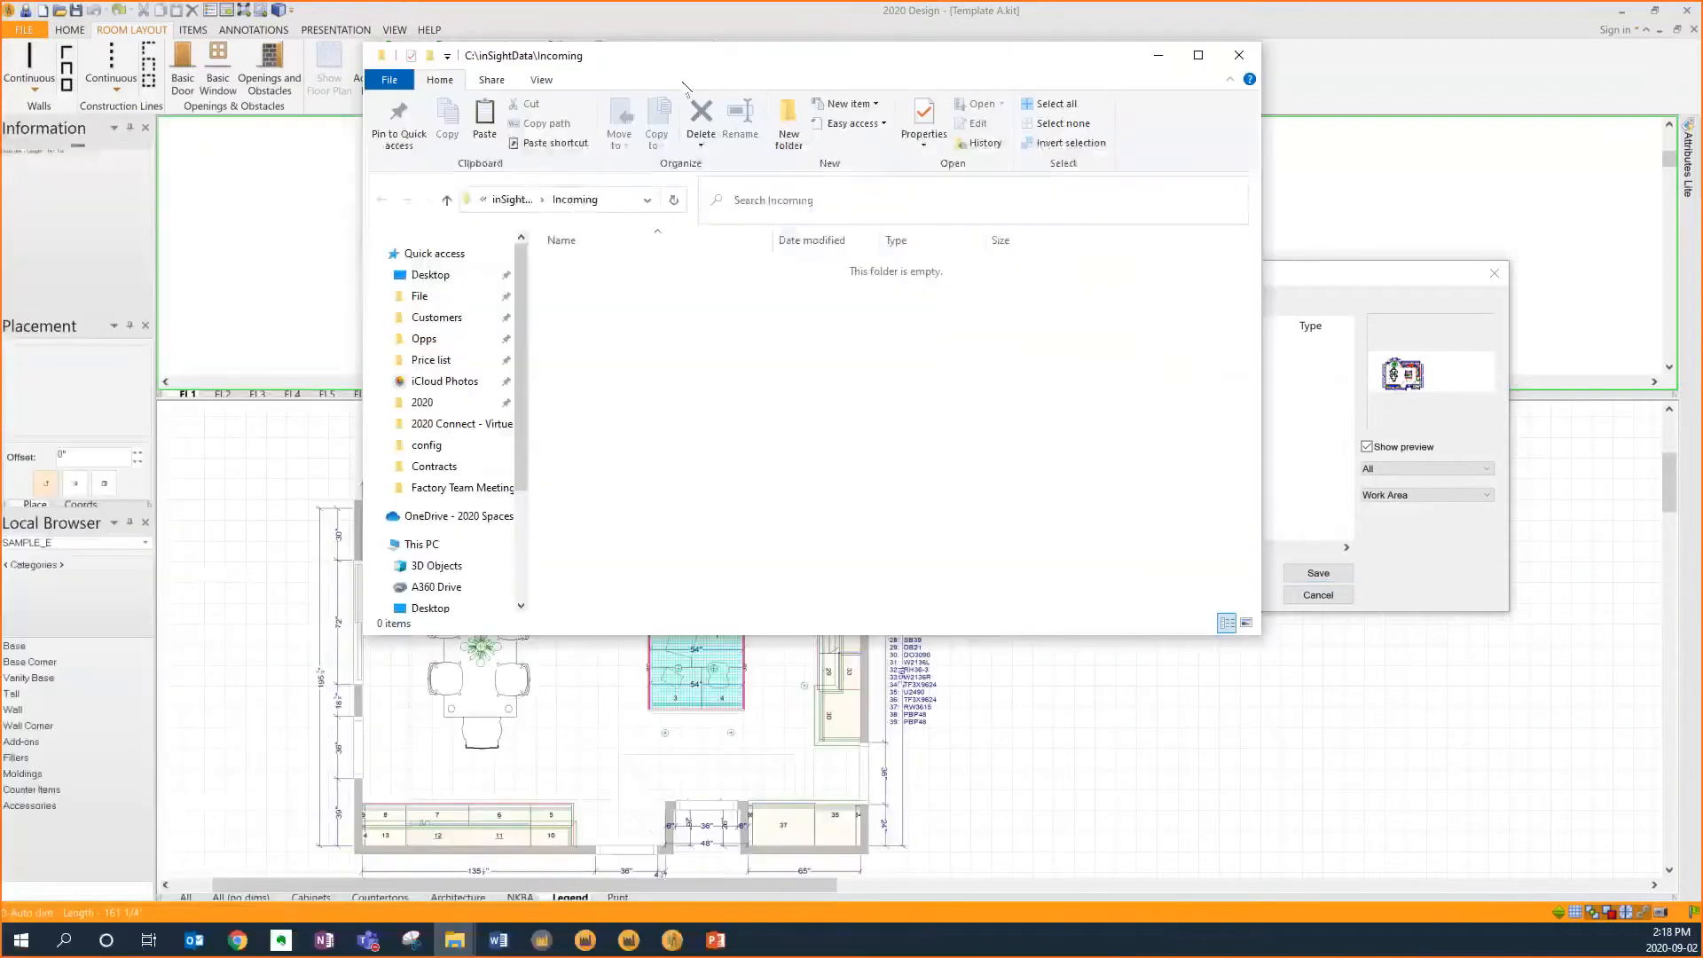
pyautogui.moveTo(539, 55); pyautogui.dragTo(232, 61)
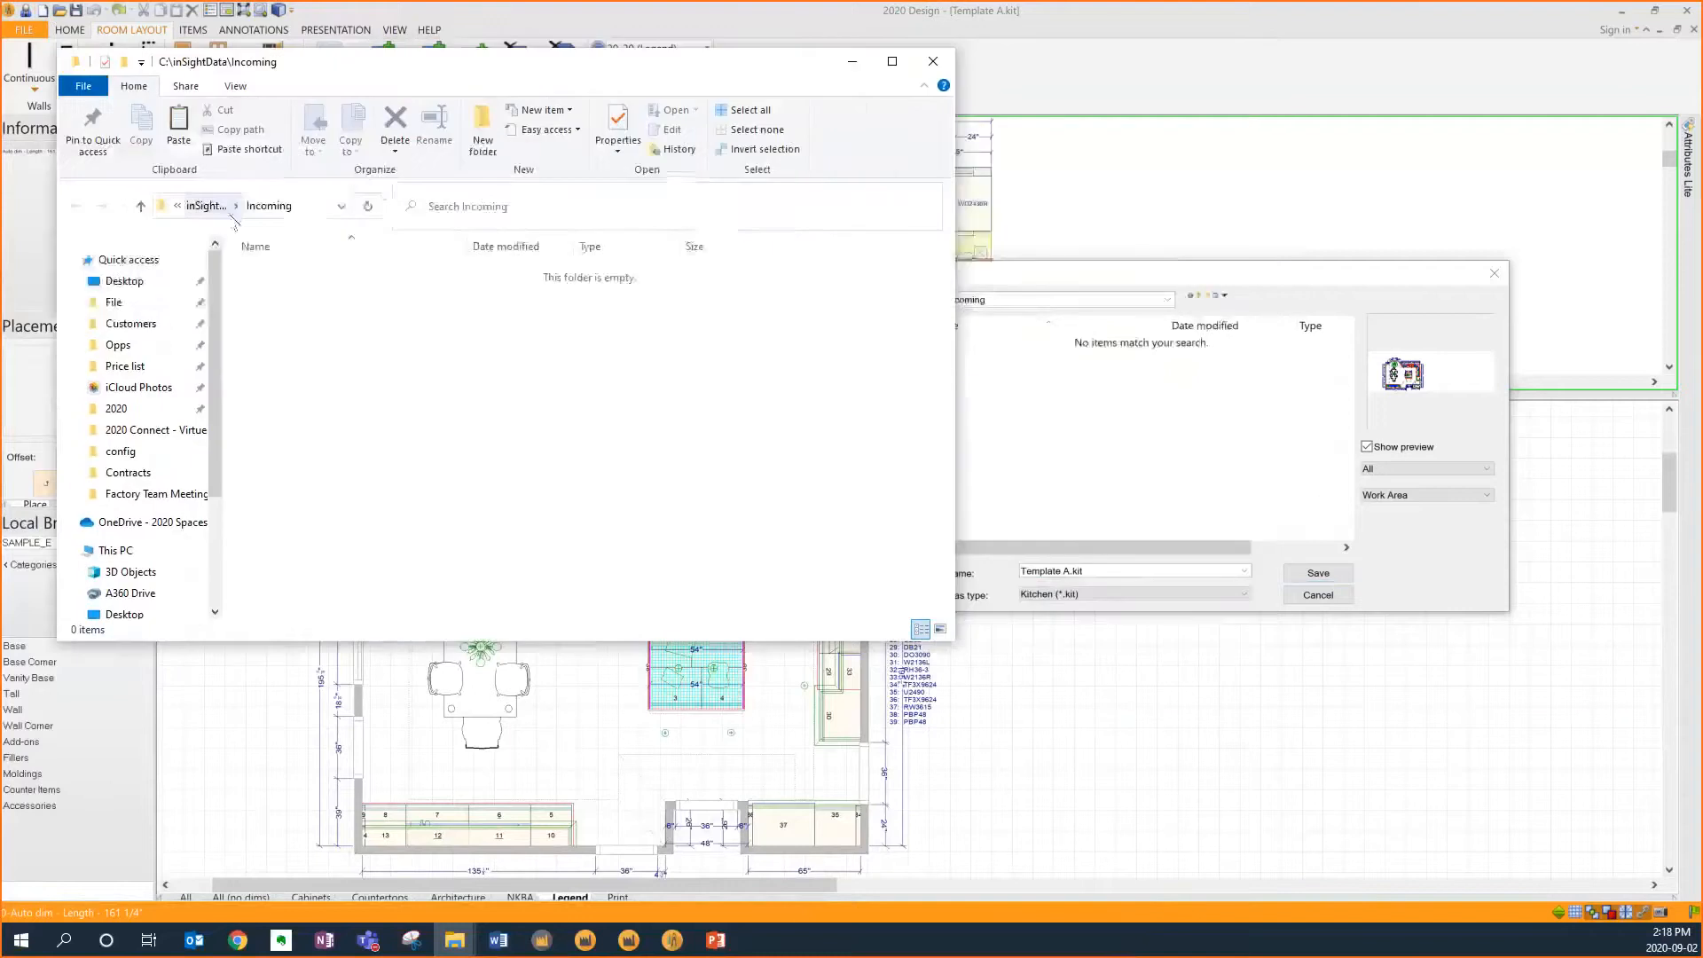
pyautogui.click(1187, 280)
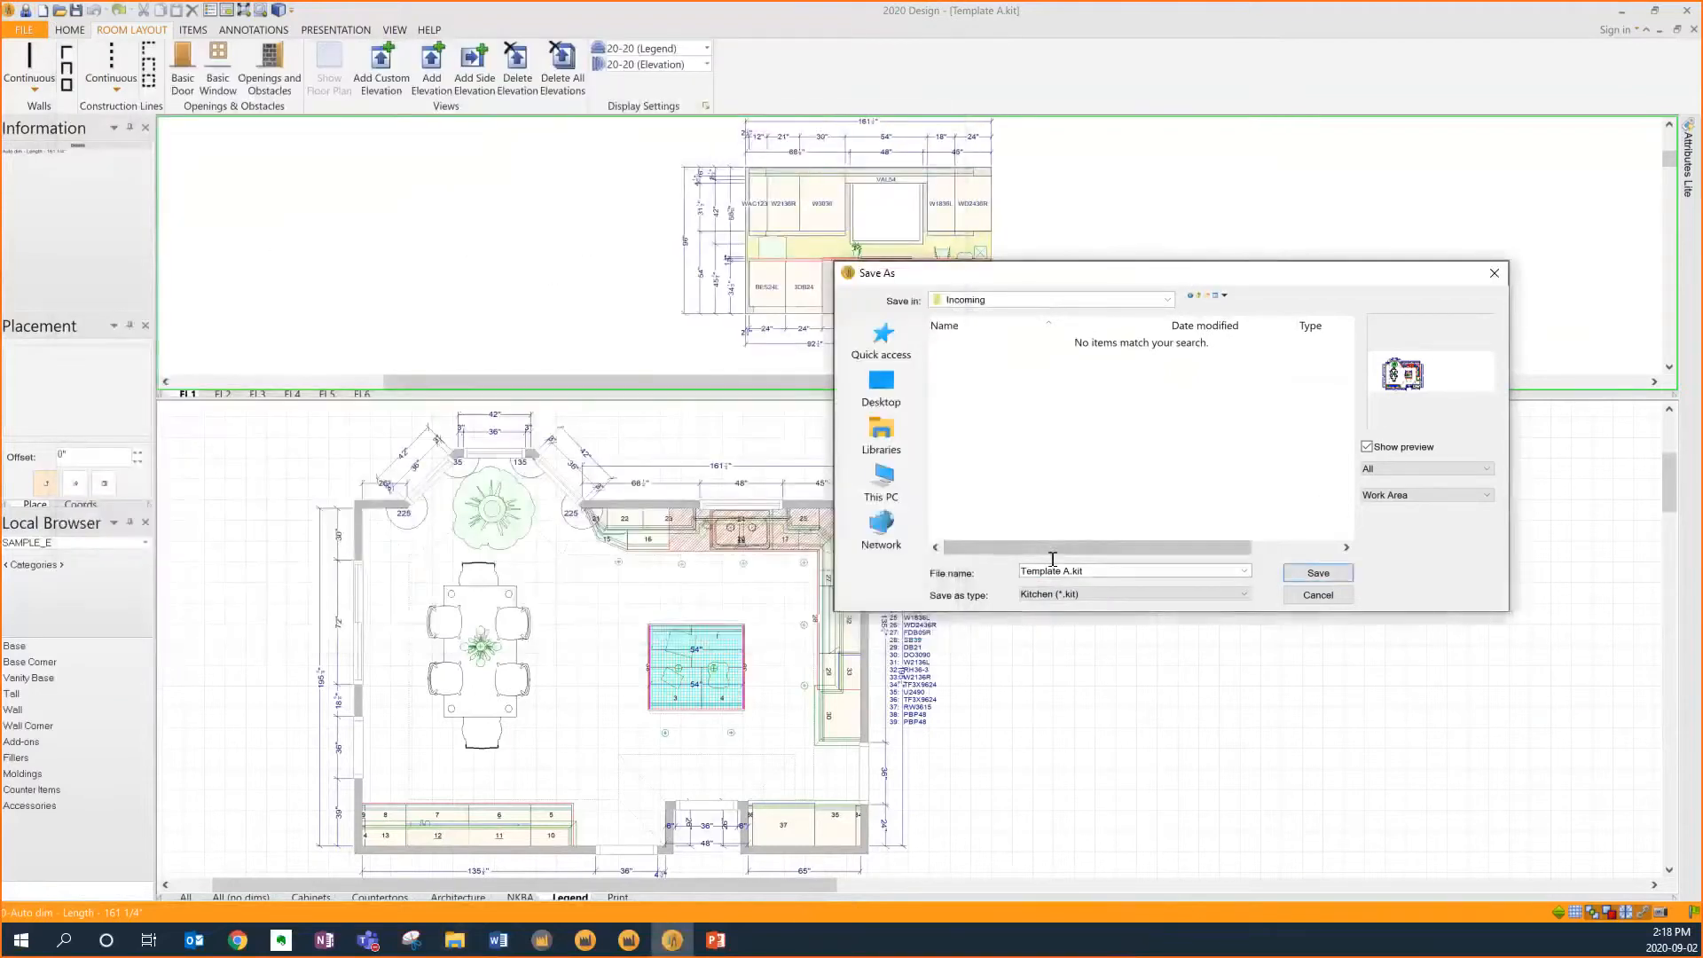
pyautogui.click(1319, 573)
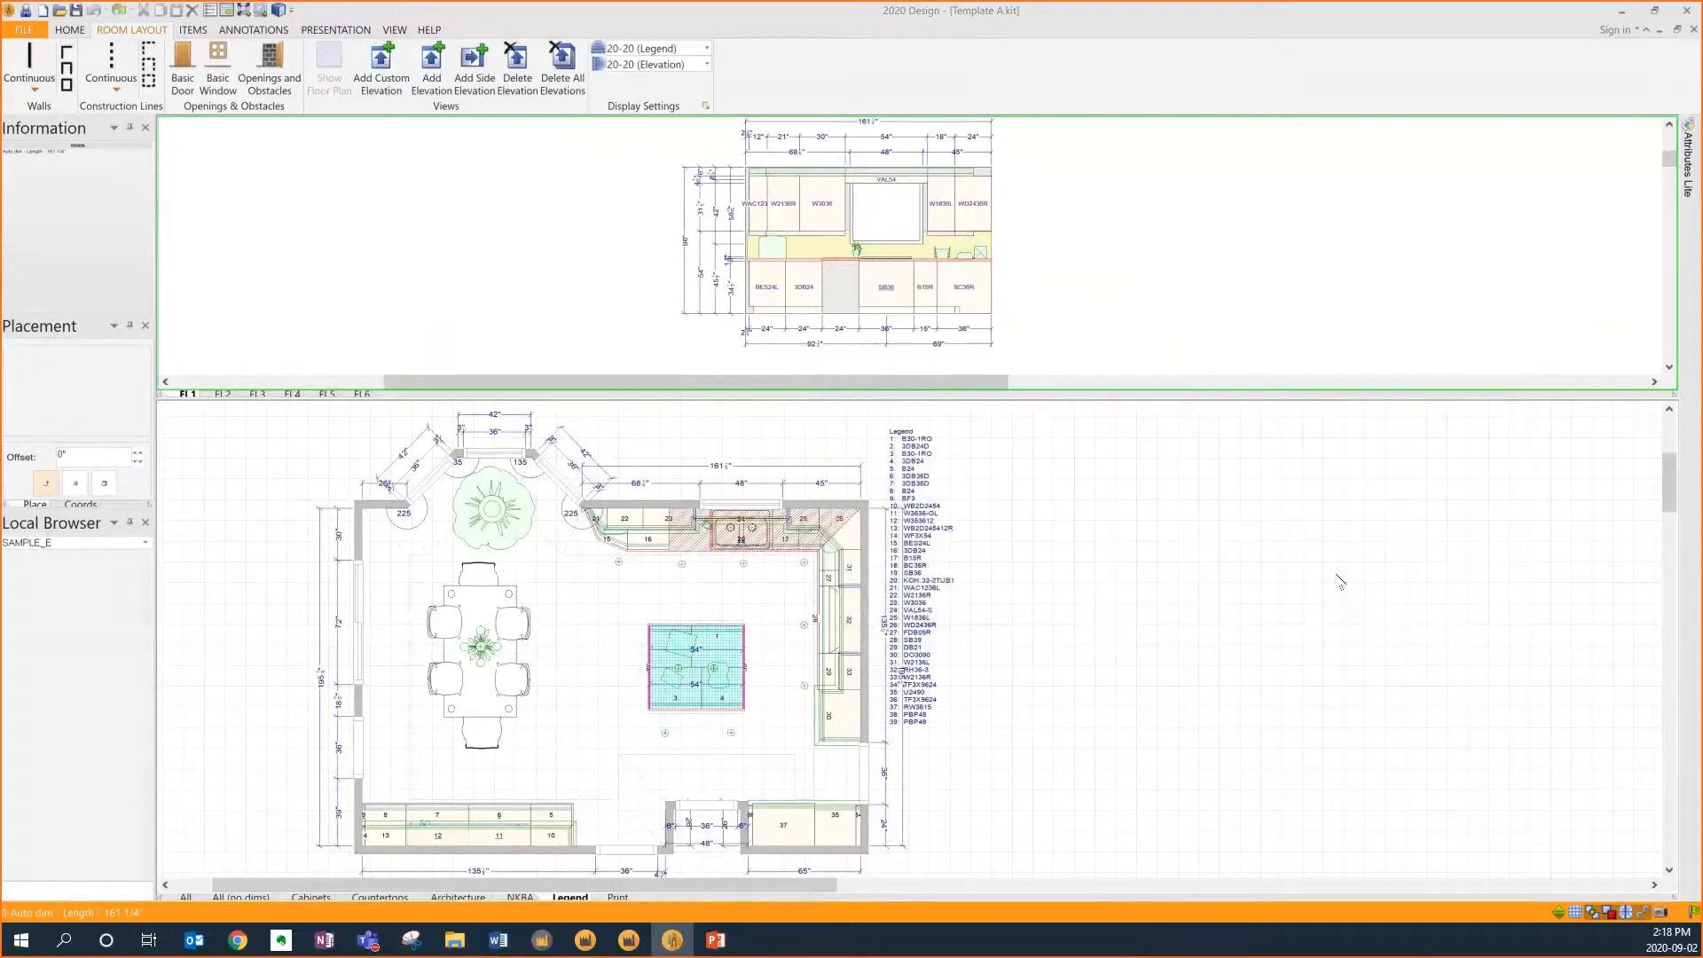
# Check the Incoming folder in File Explorer, then minimize that window
pyautogui.moveTo(469, 929)
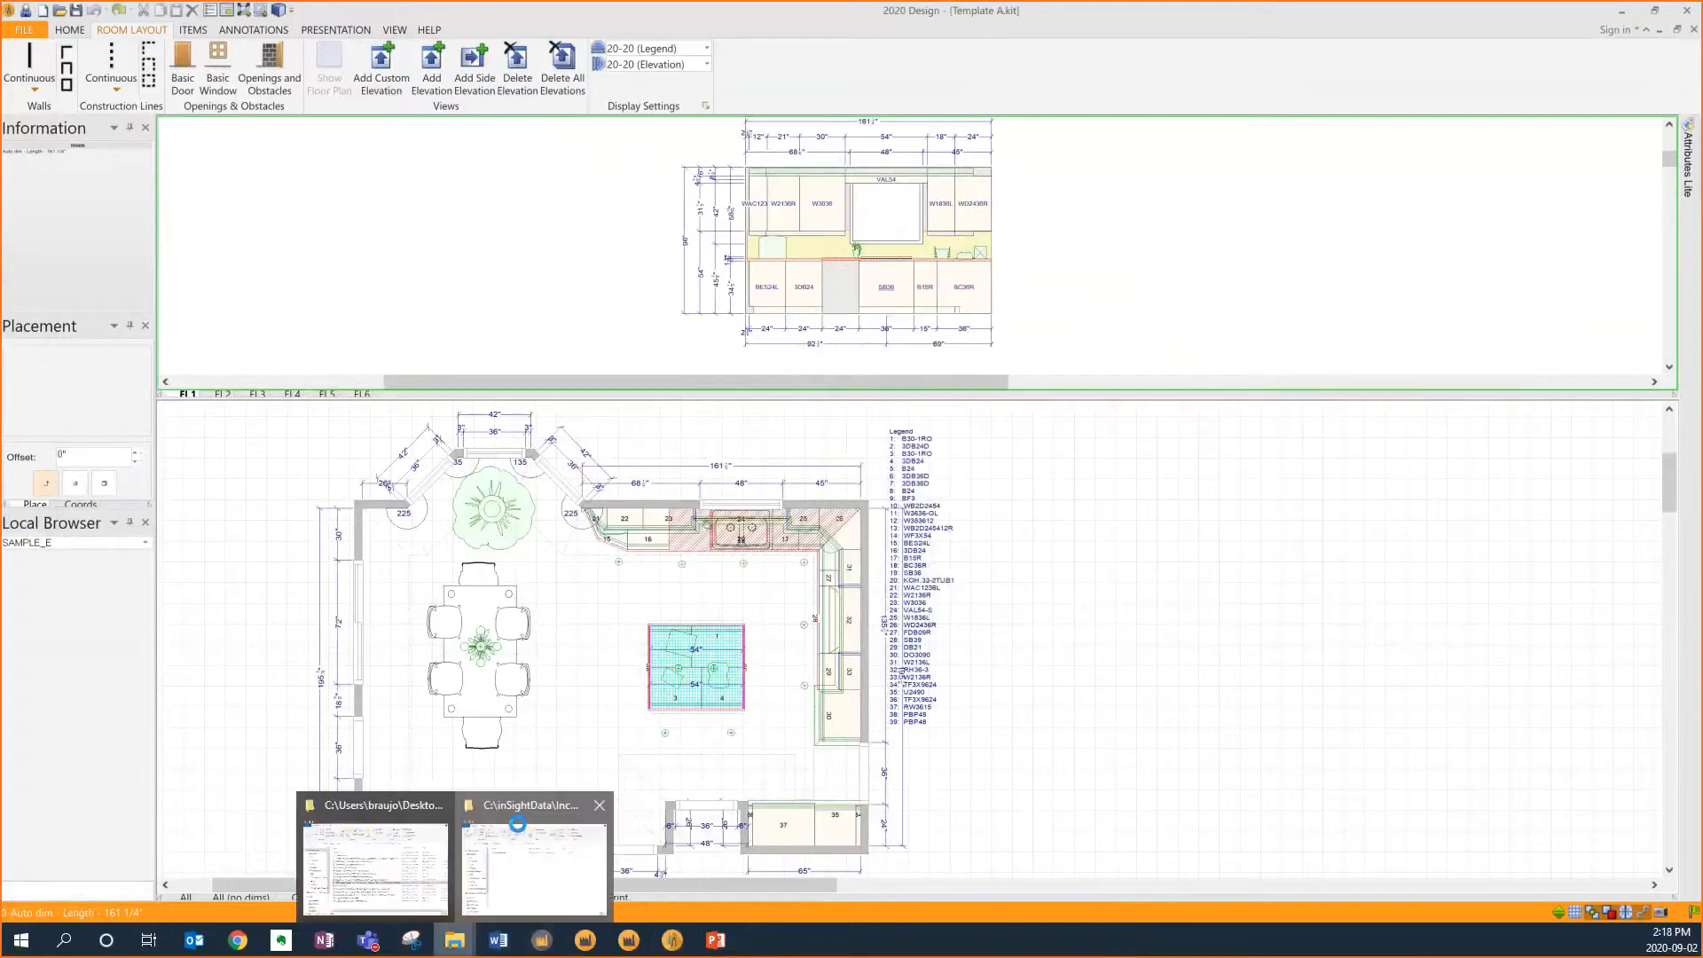
pyautogui.click(518, 825)
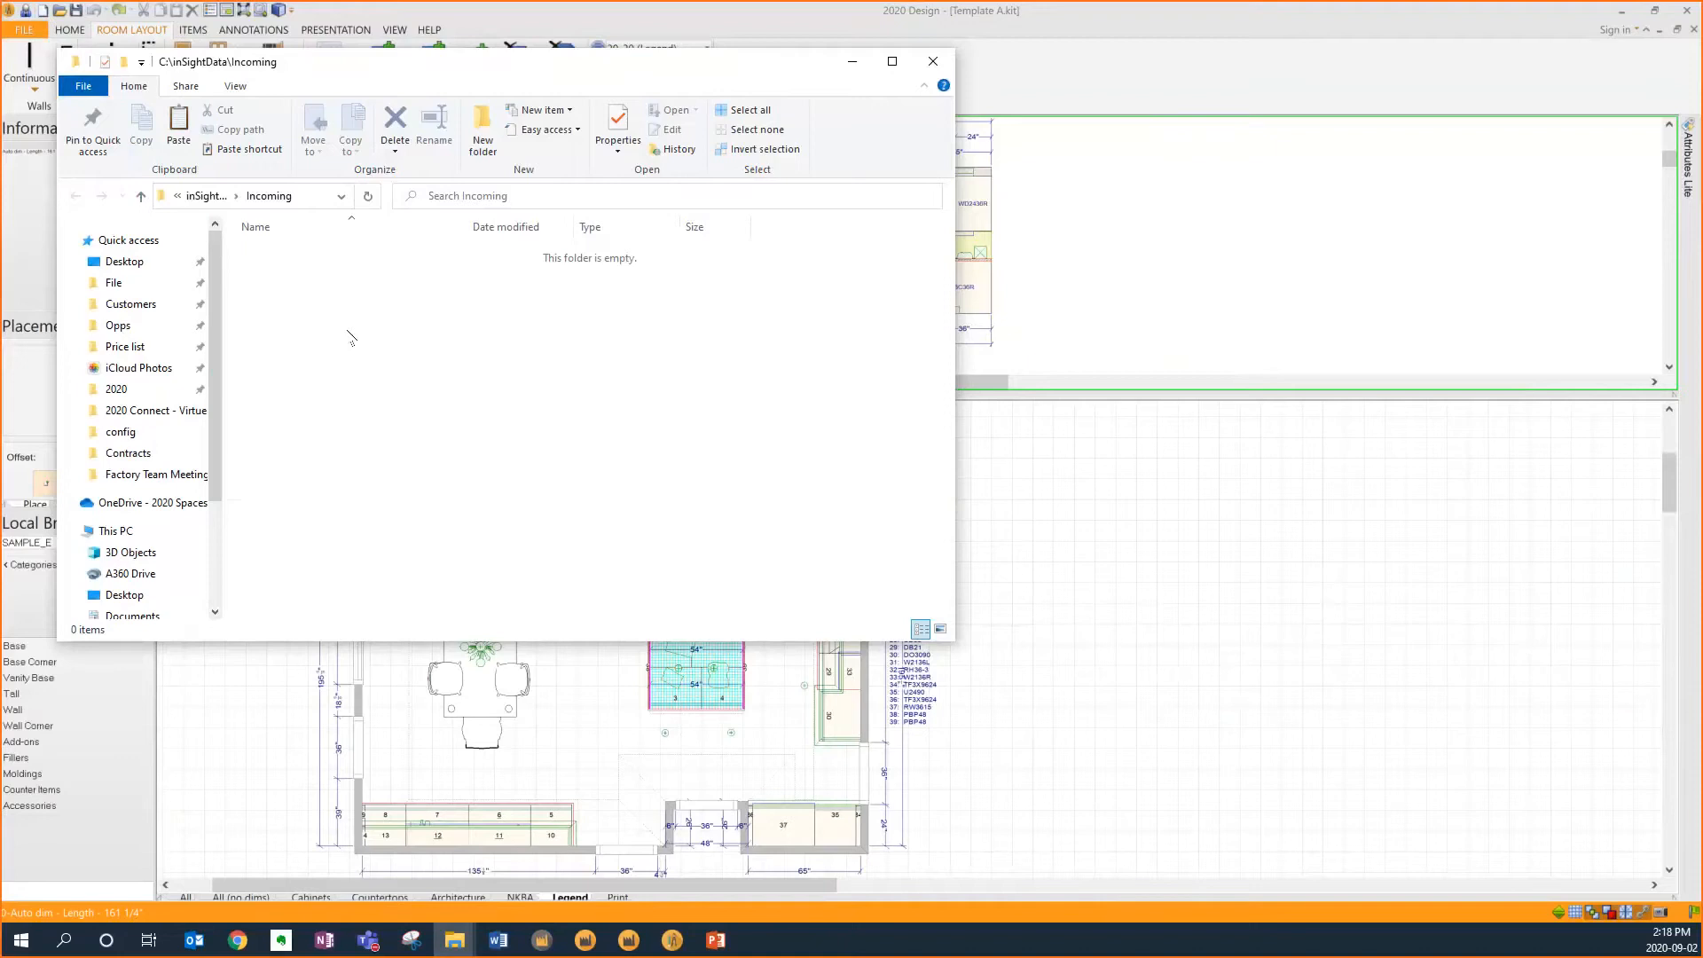
pyautogui.click(852, 62)
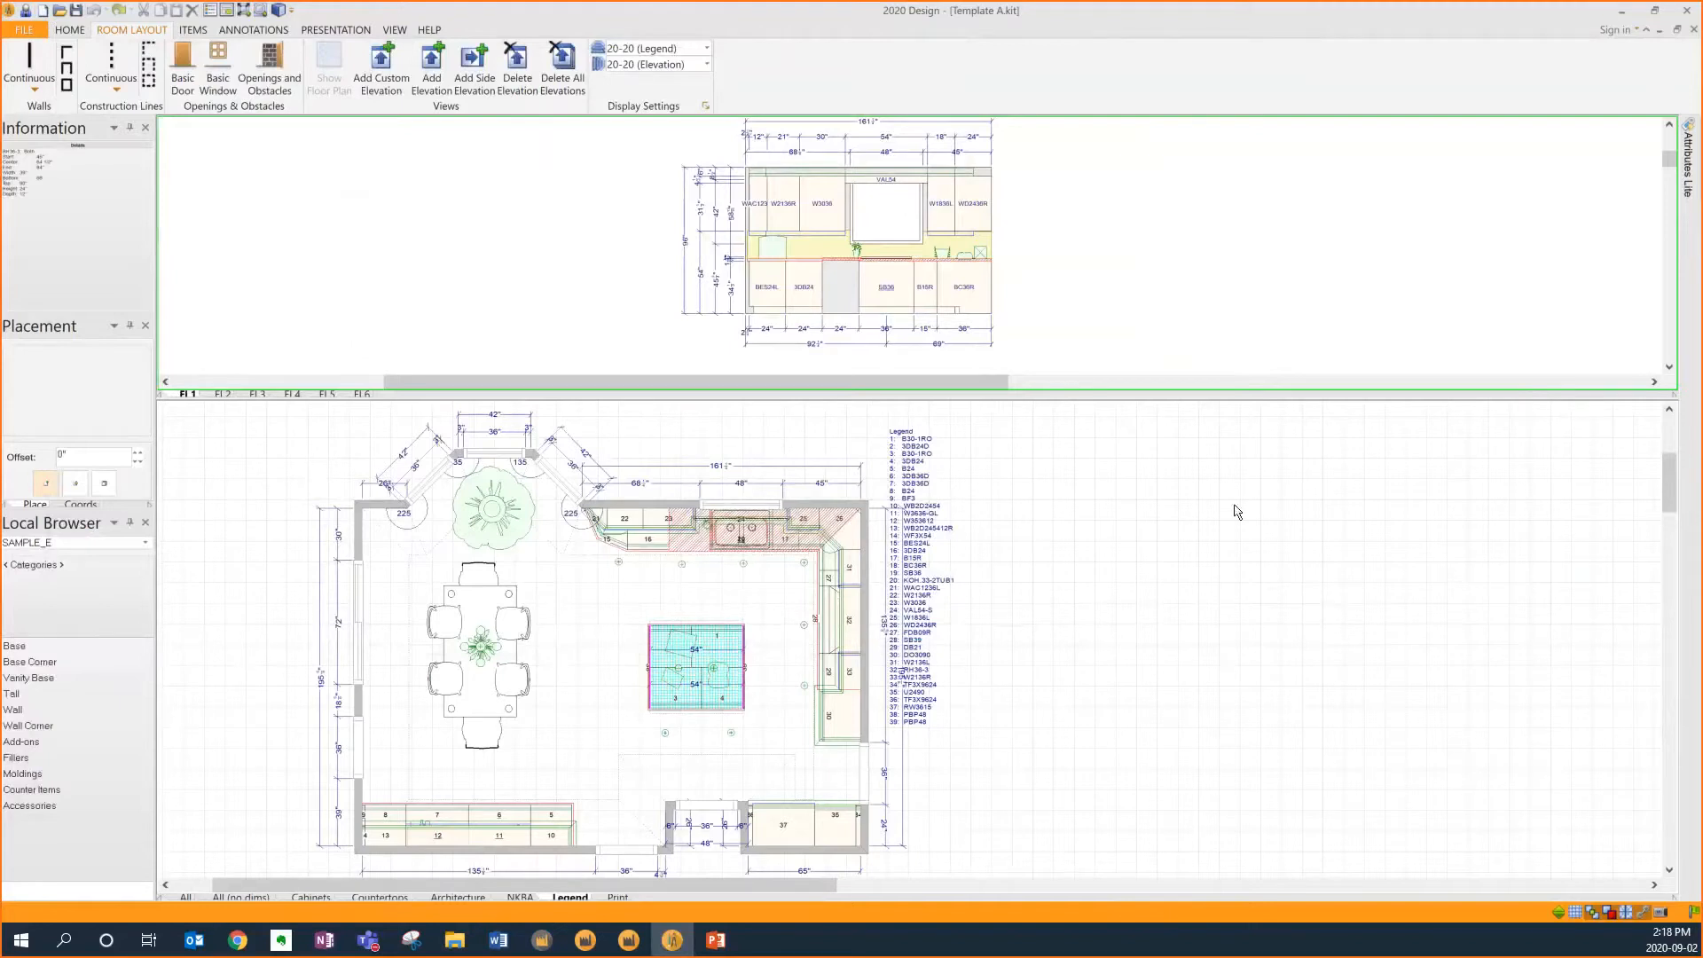
# Switch to 2020 Insight, keep the Forms ribbon expanded, and browse each form category's menu
pyautogui.click(1622, 12)
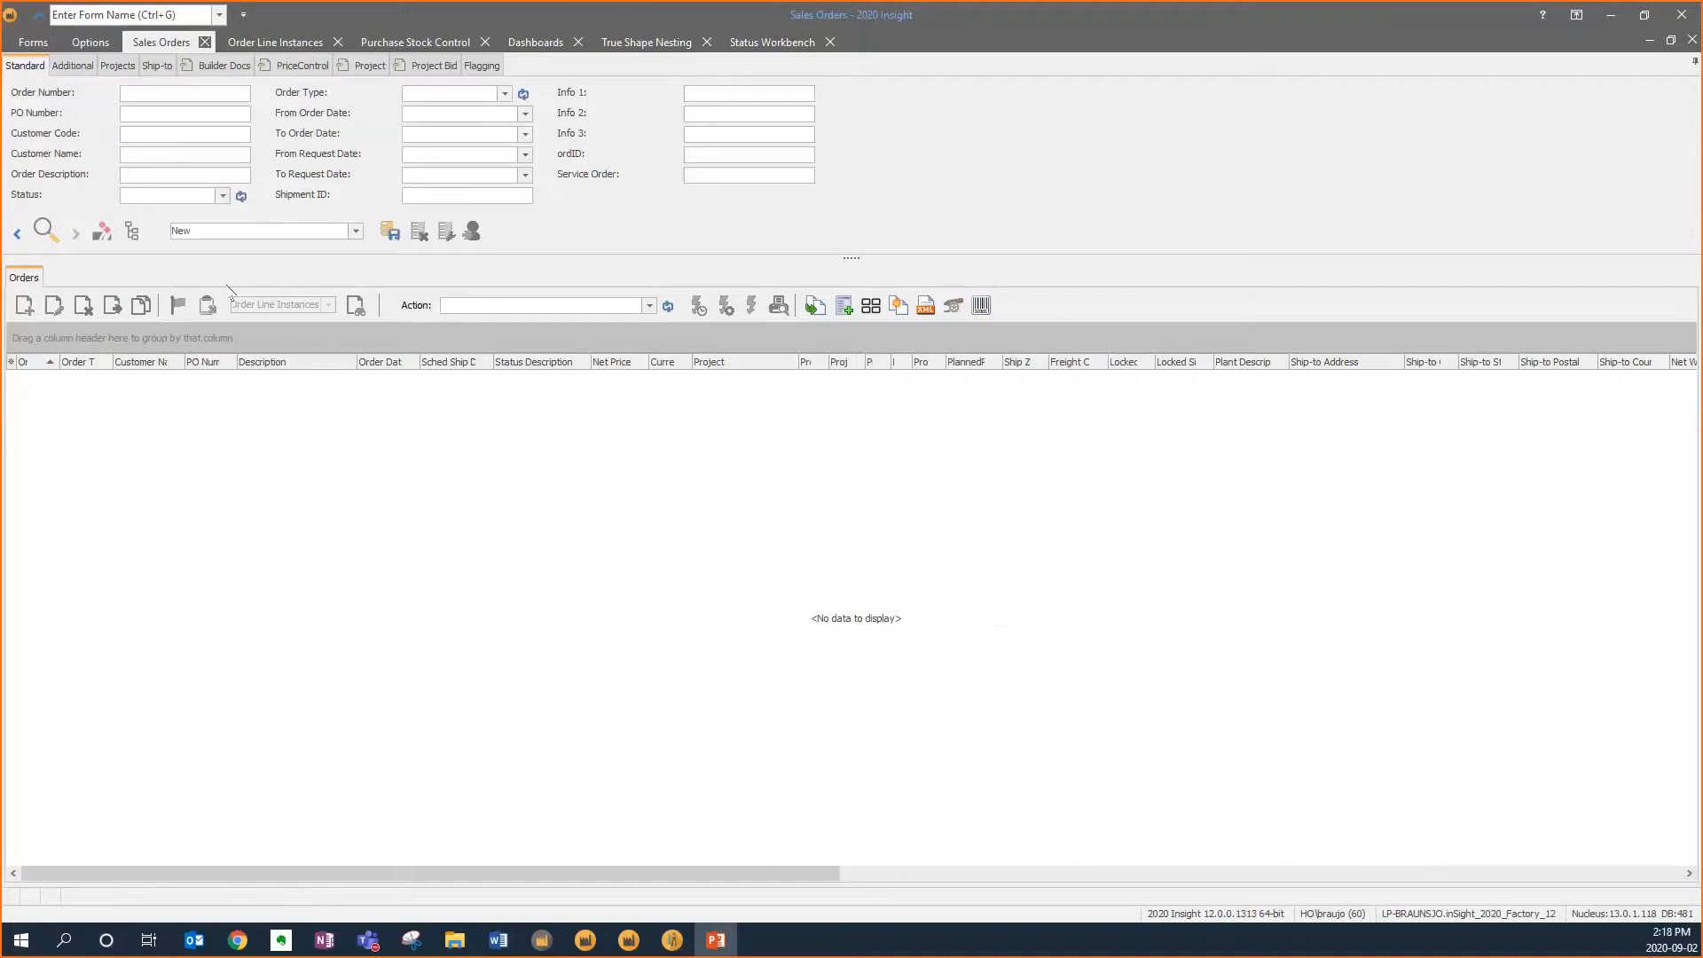
pyautogui.doubleClick(34, 44)
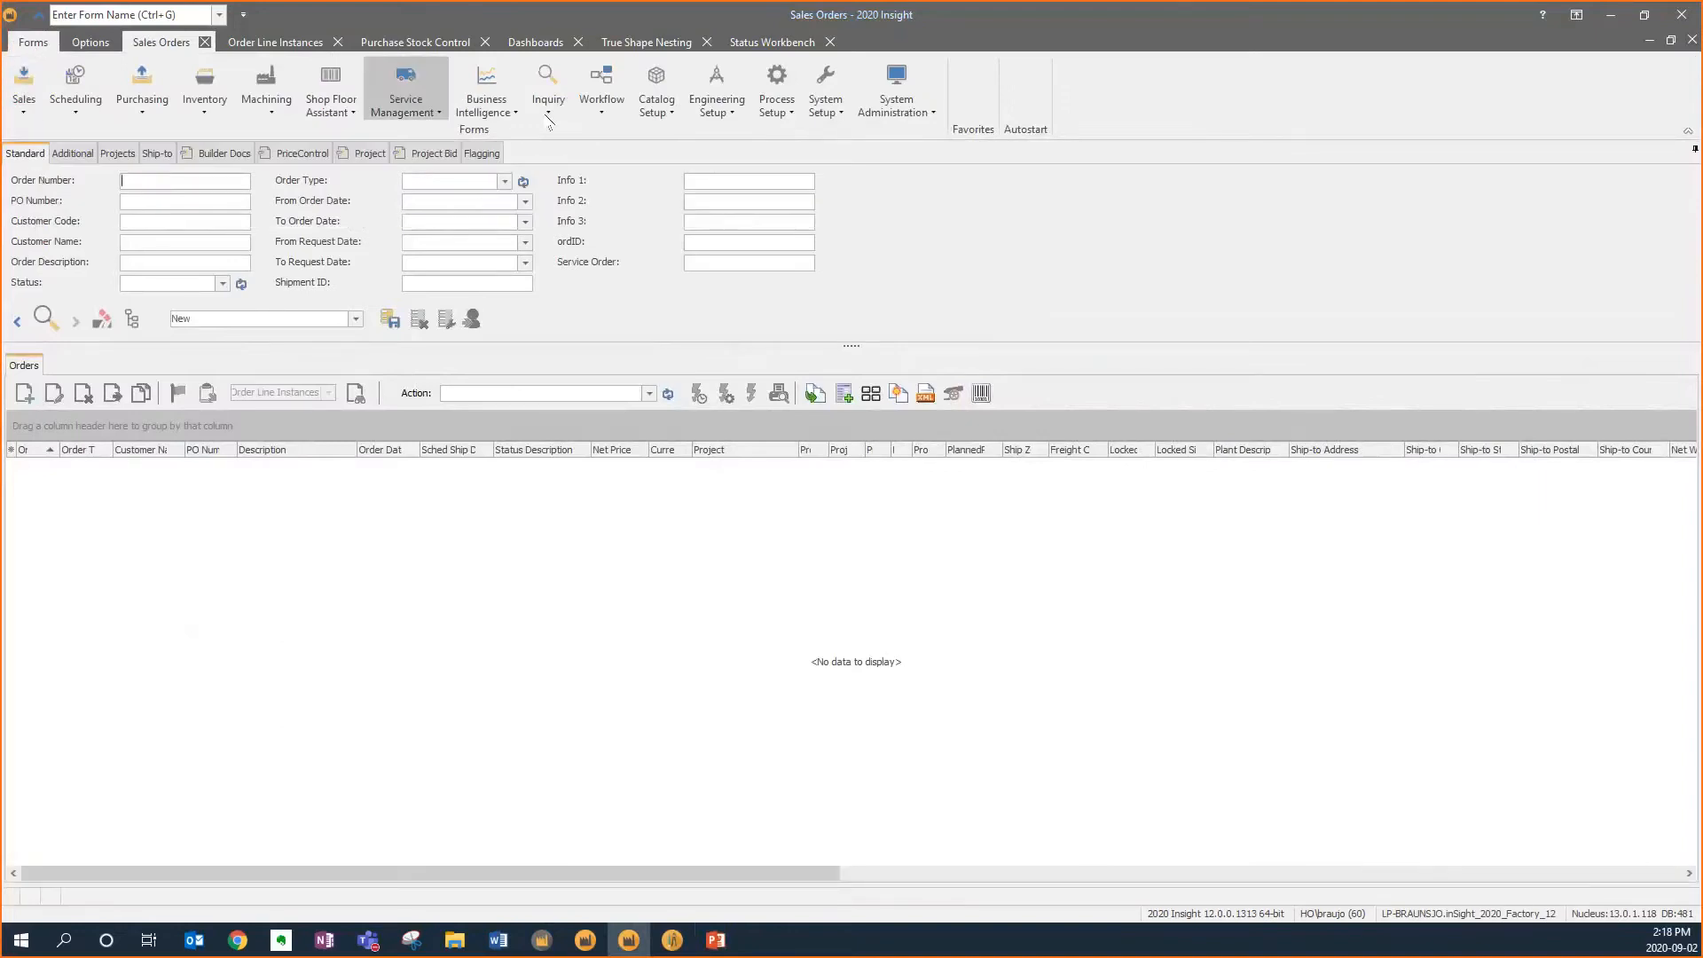
pyautogui.click(24, 104)
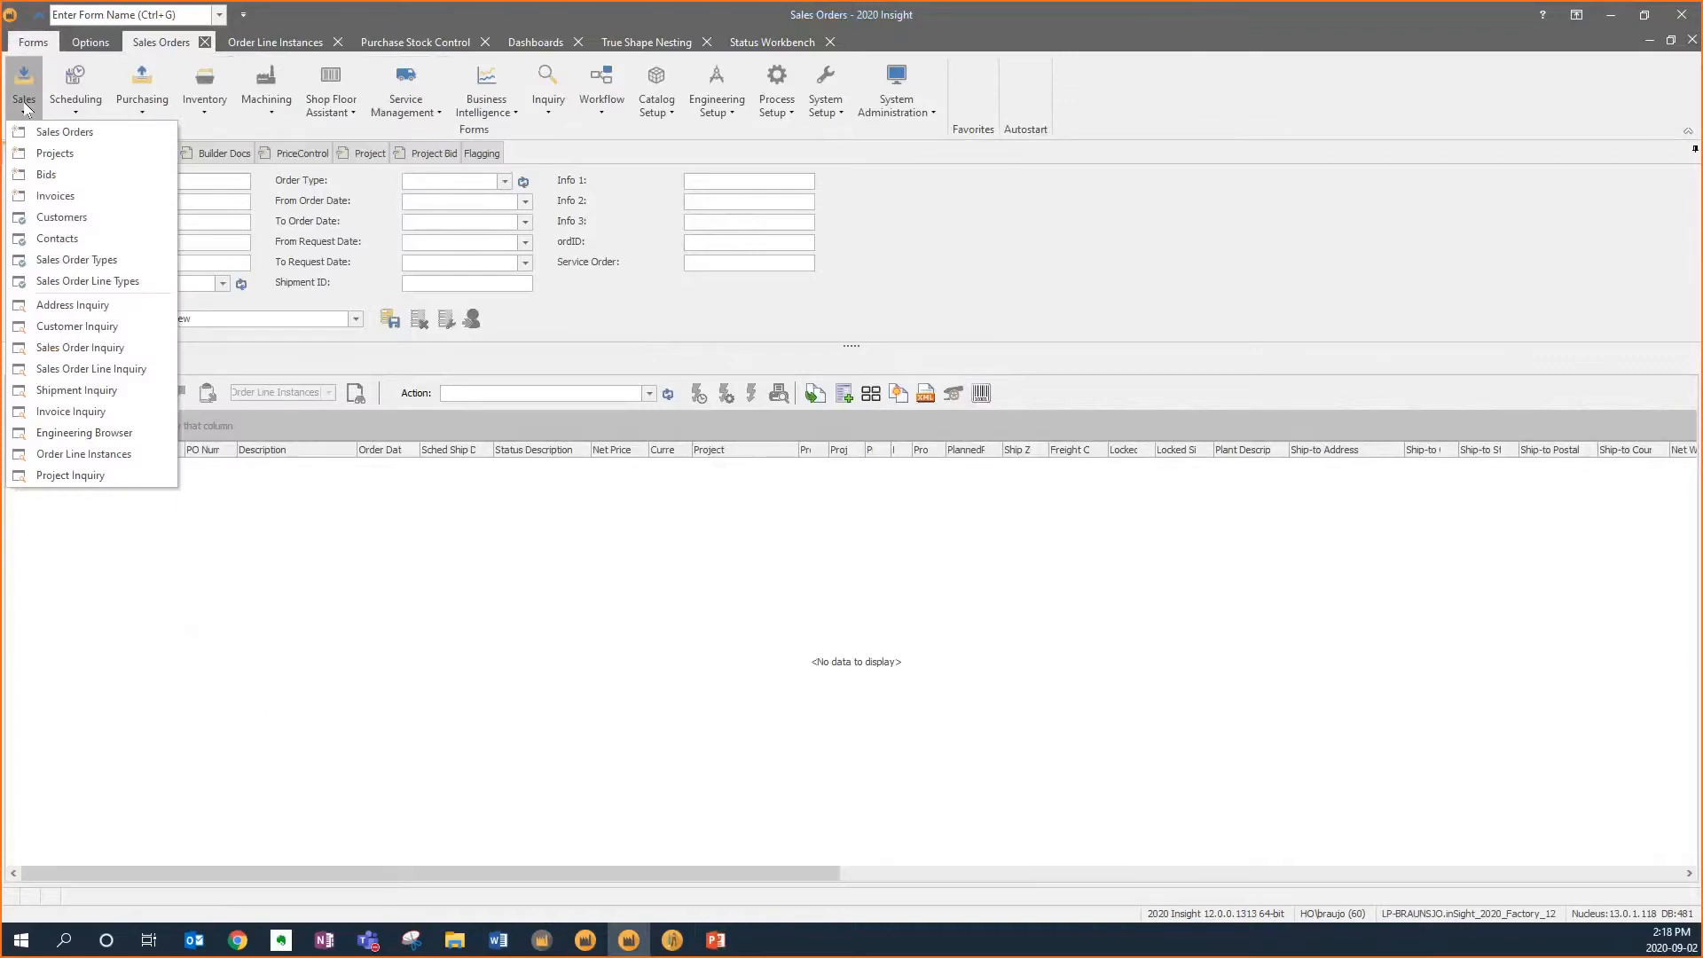
pyautogui.click(75, 111)
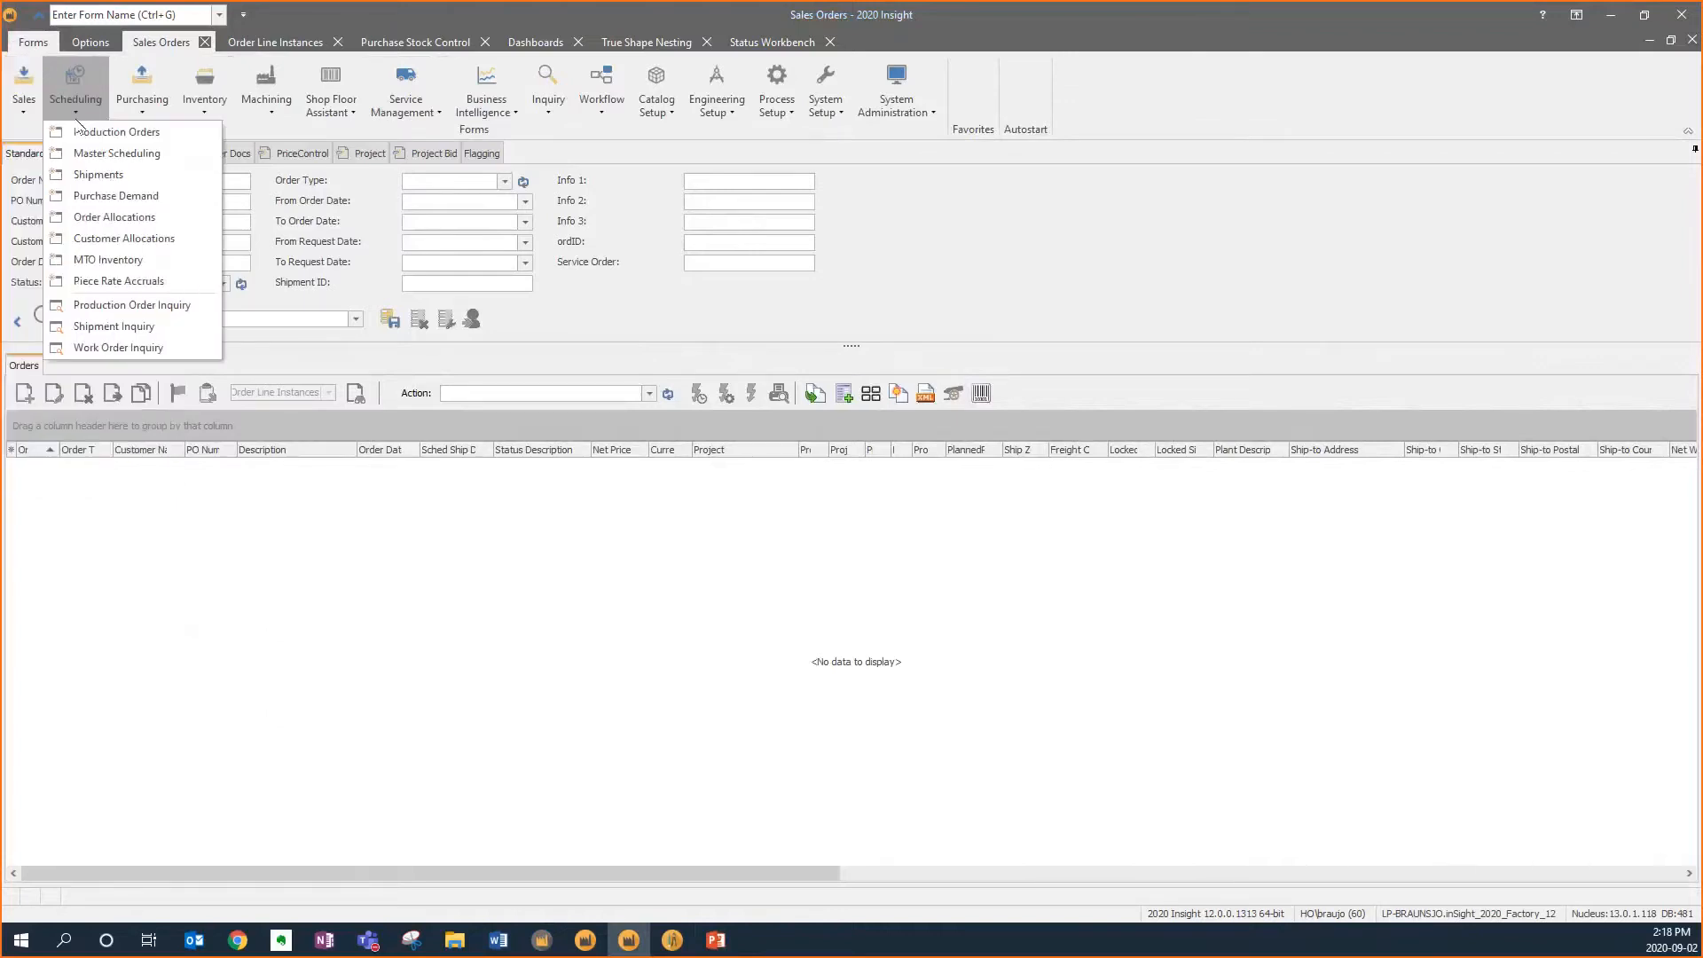
pyautogui.click(142, 105)
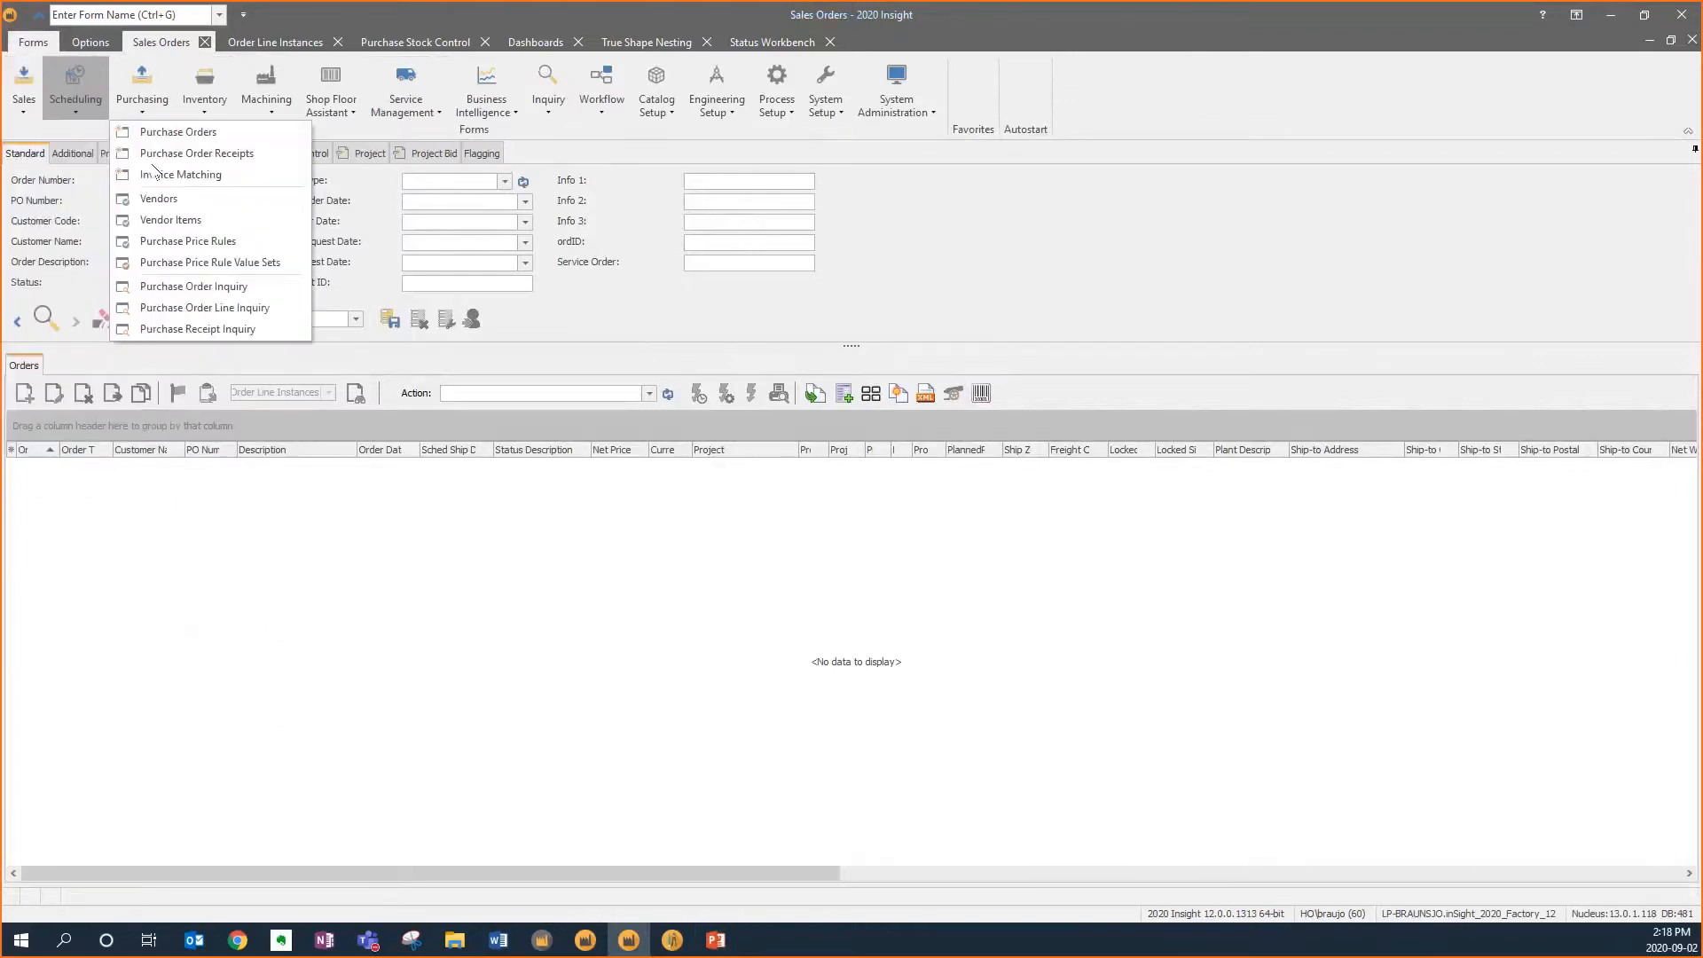
pyautogui.click(211, 105)
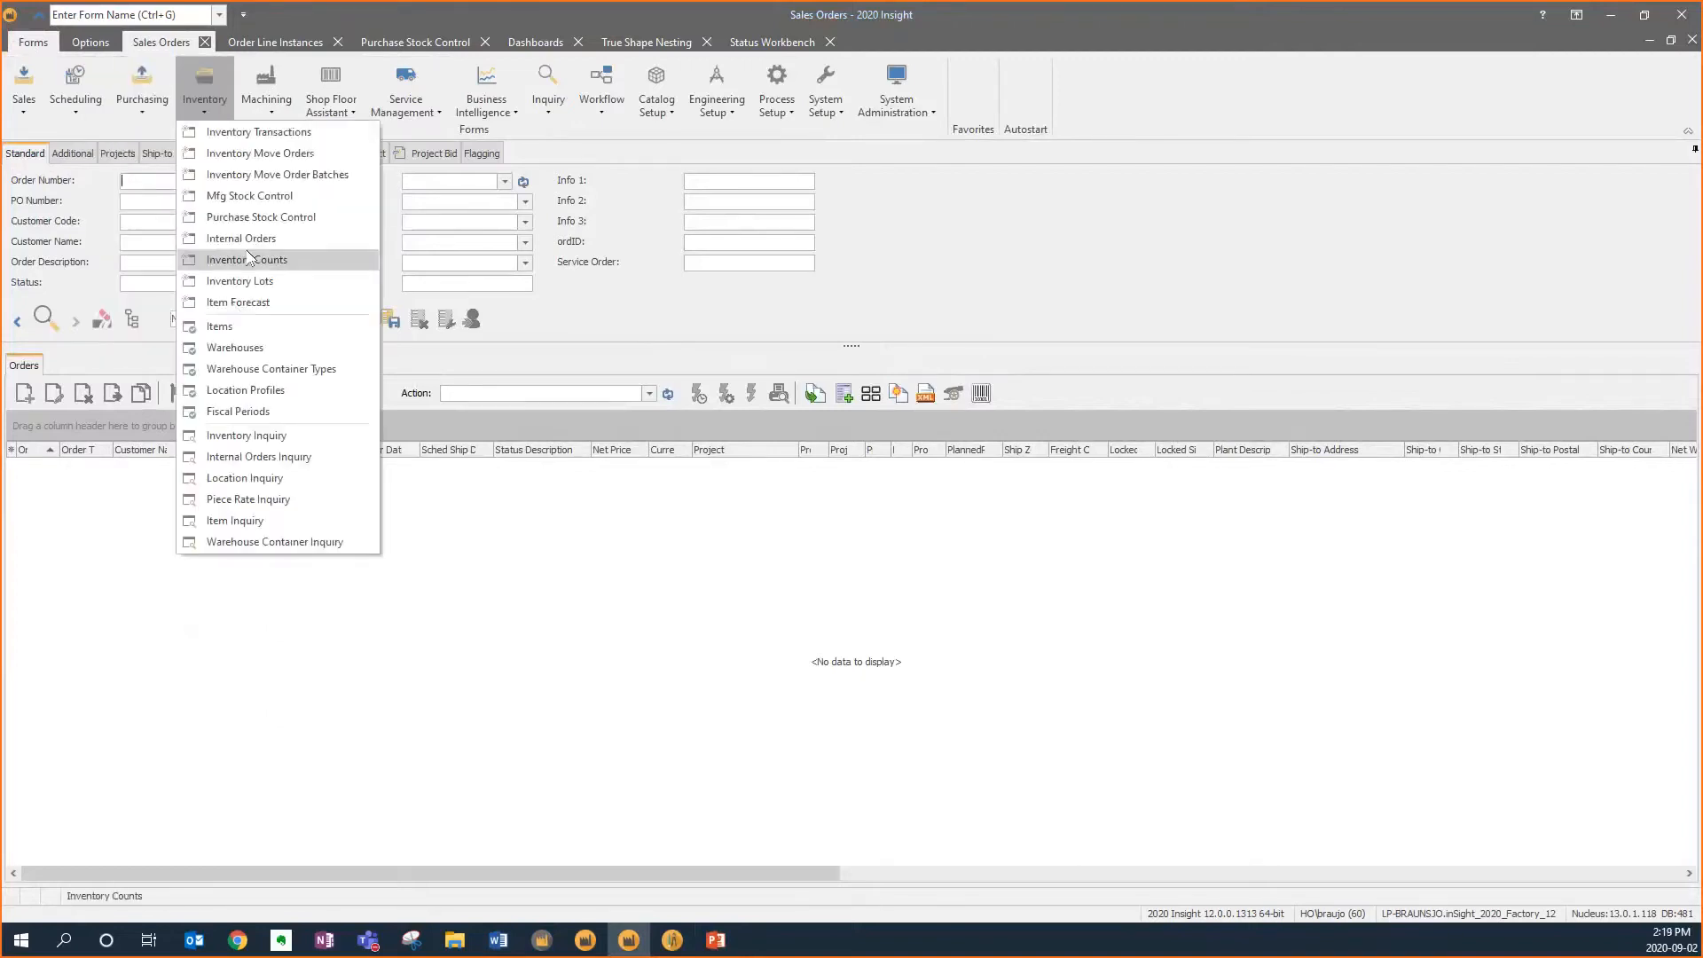
pyautogui.click(325, 105)
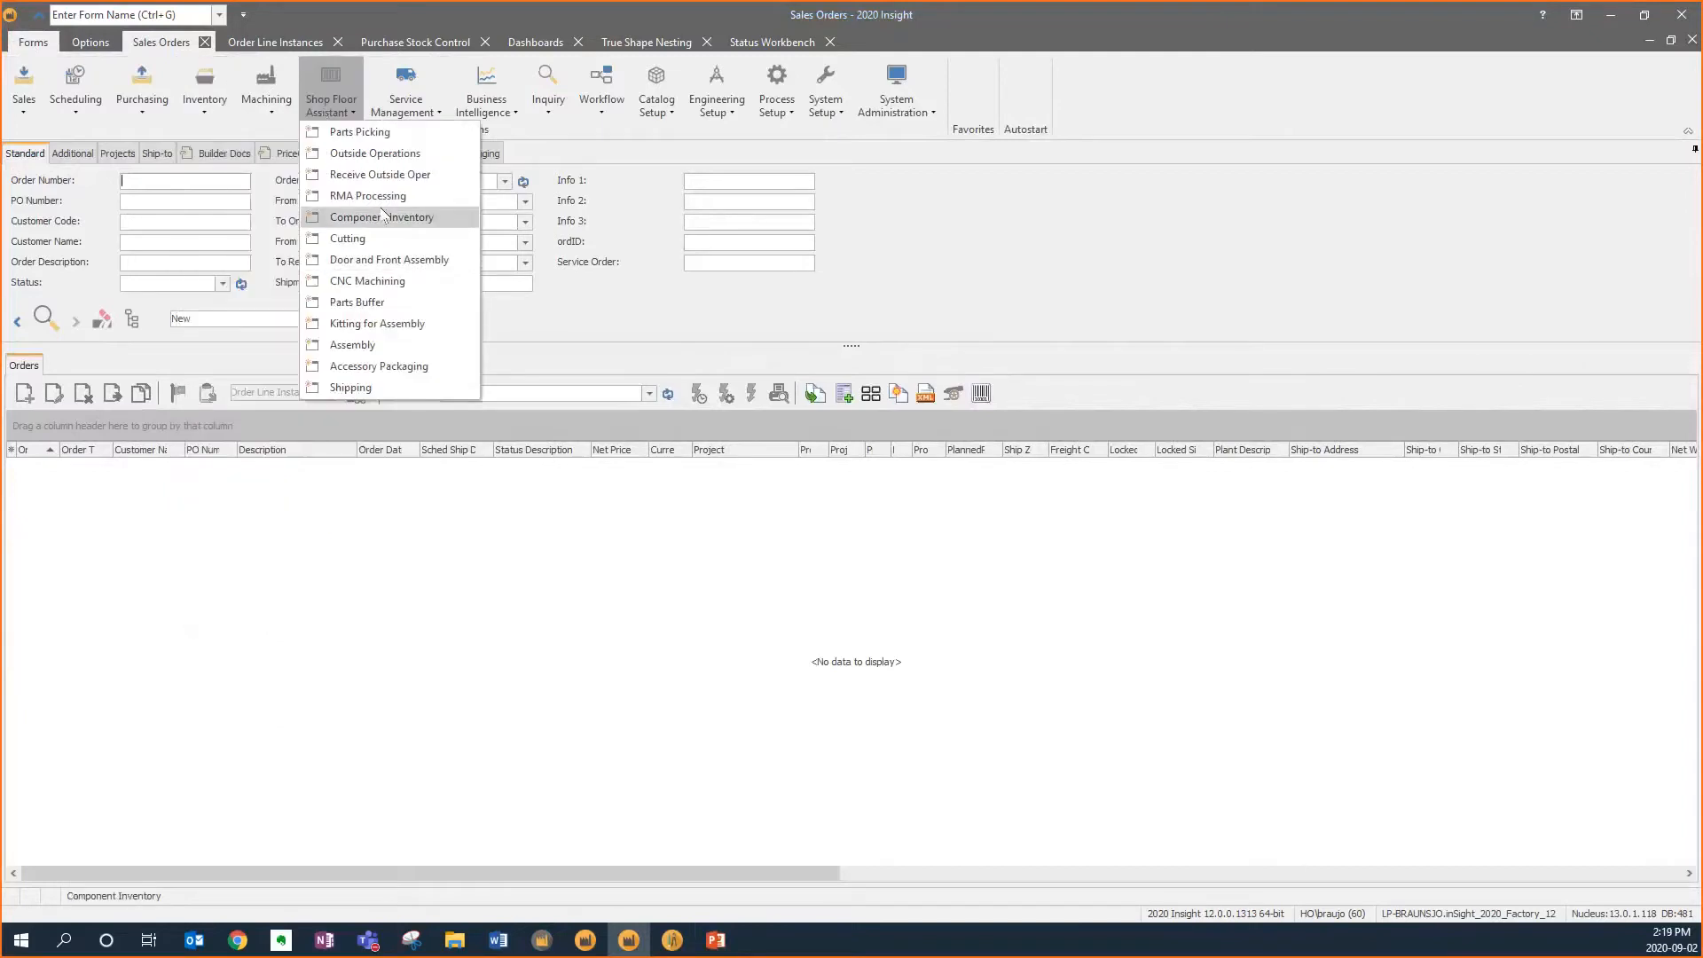
pyautogui.click(406, 102)
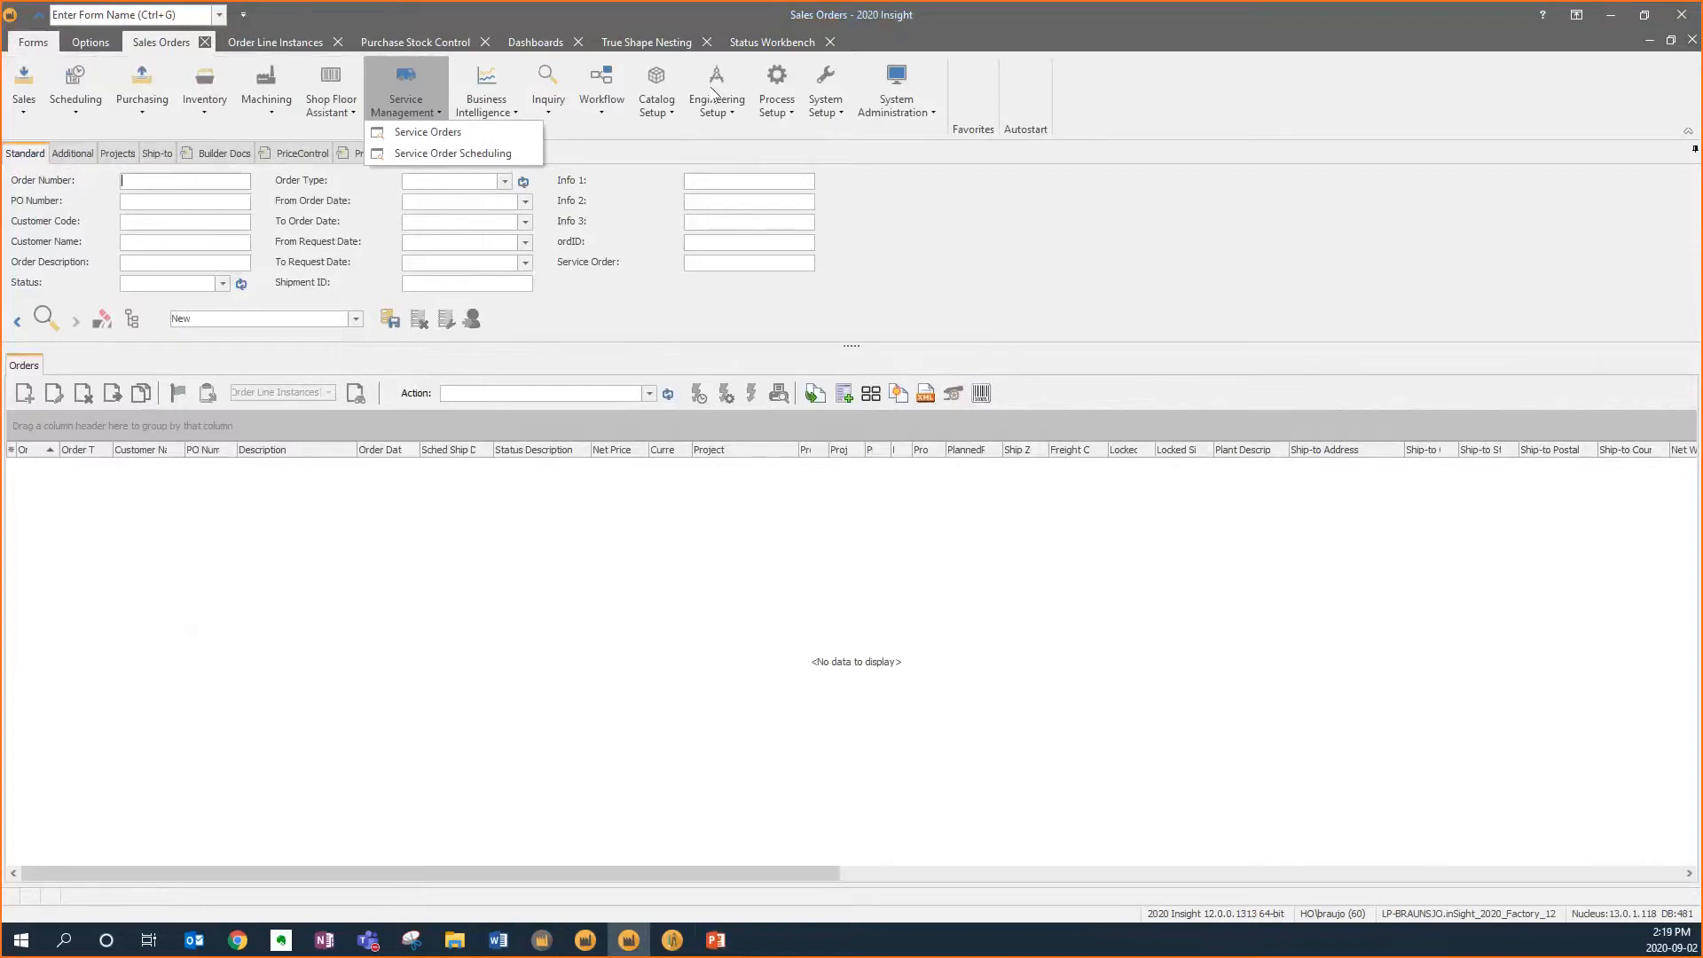
pyautogui.click(29, 97)
# Open the Sales Orders form and search for all orders
pyautogui.click(70, 131)
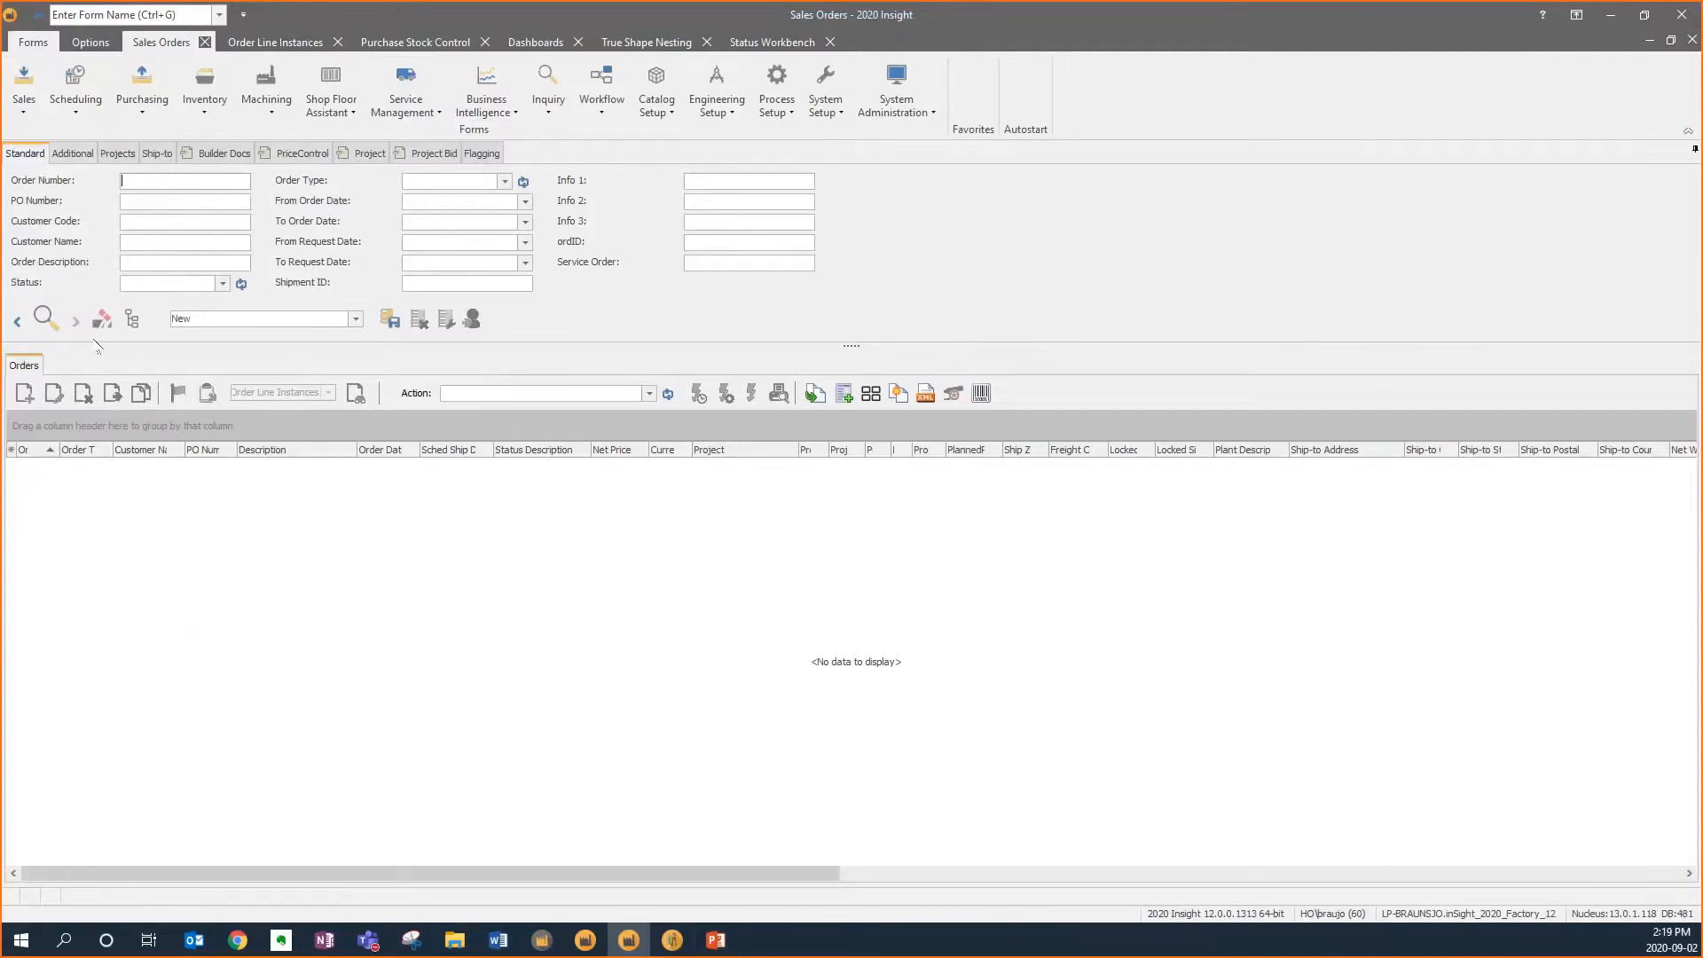
pyautogui.click(46, 318)
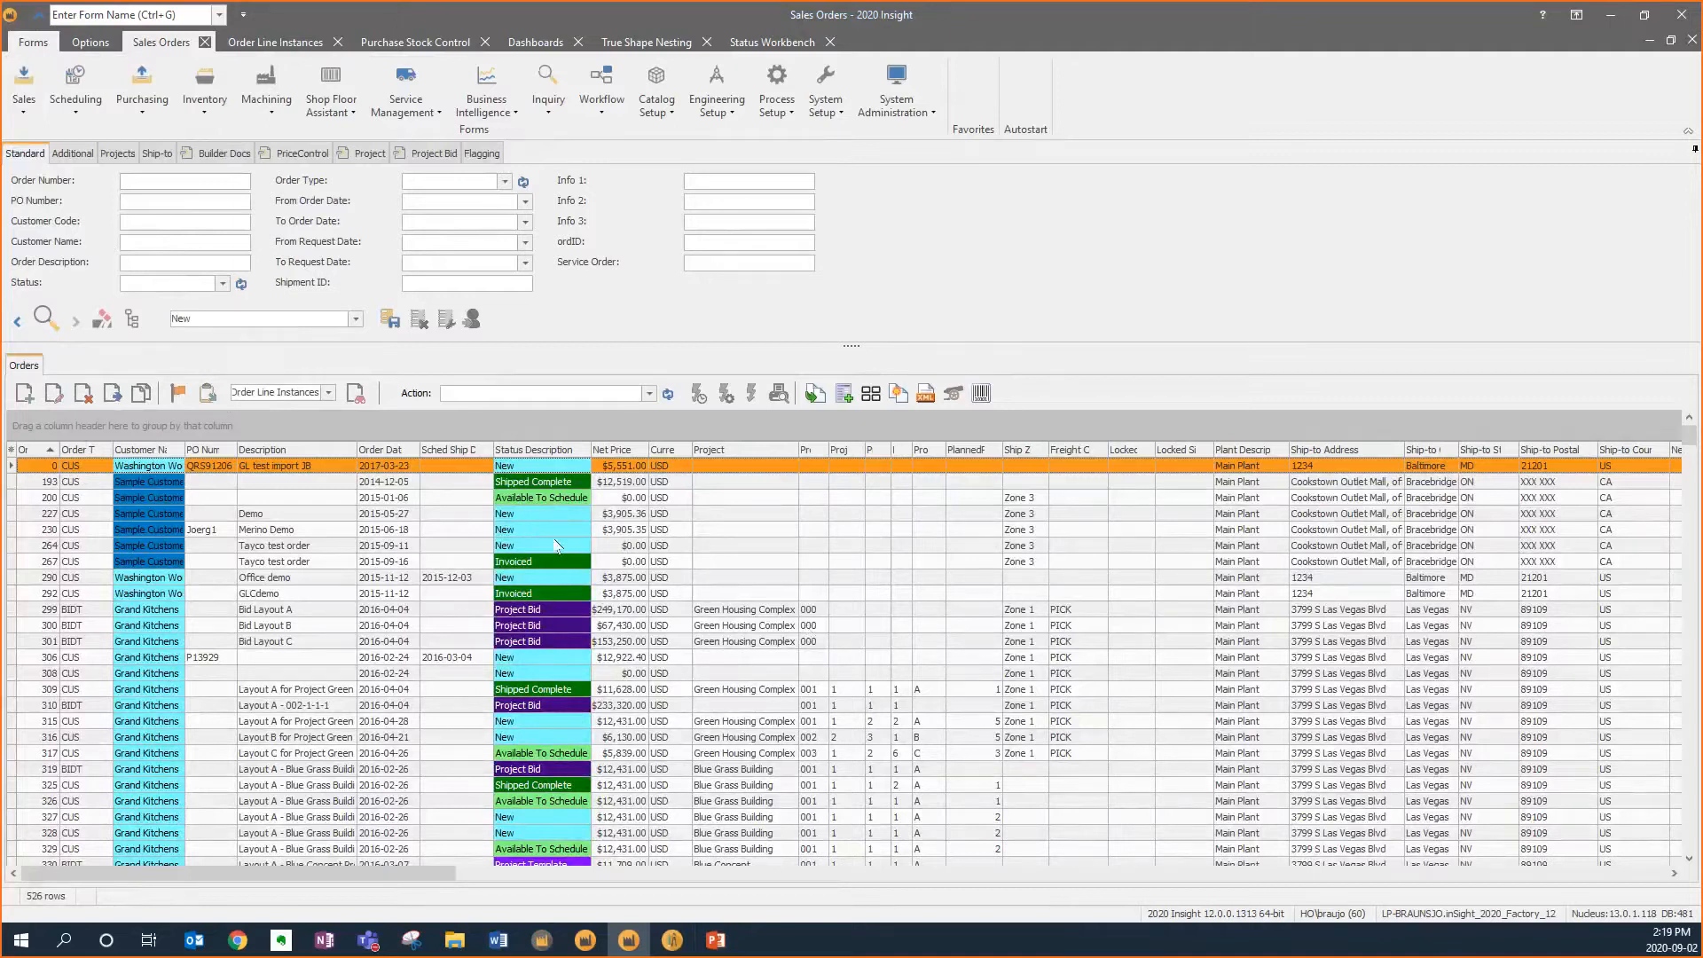
pyautogui.click(543, 484)
# Group the orders by Status Description and expand the In Production group
pyautogui.moveTo(544, 450); pyautogui.dragTo(497, 423)
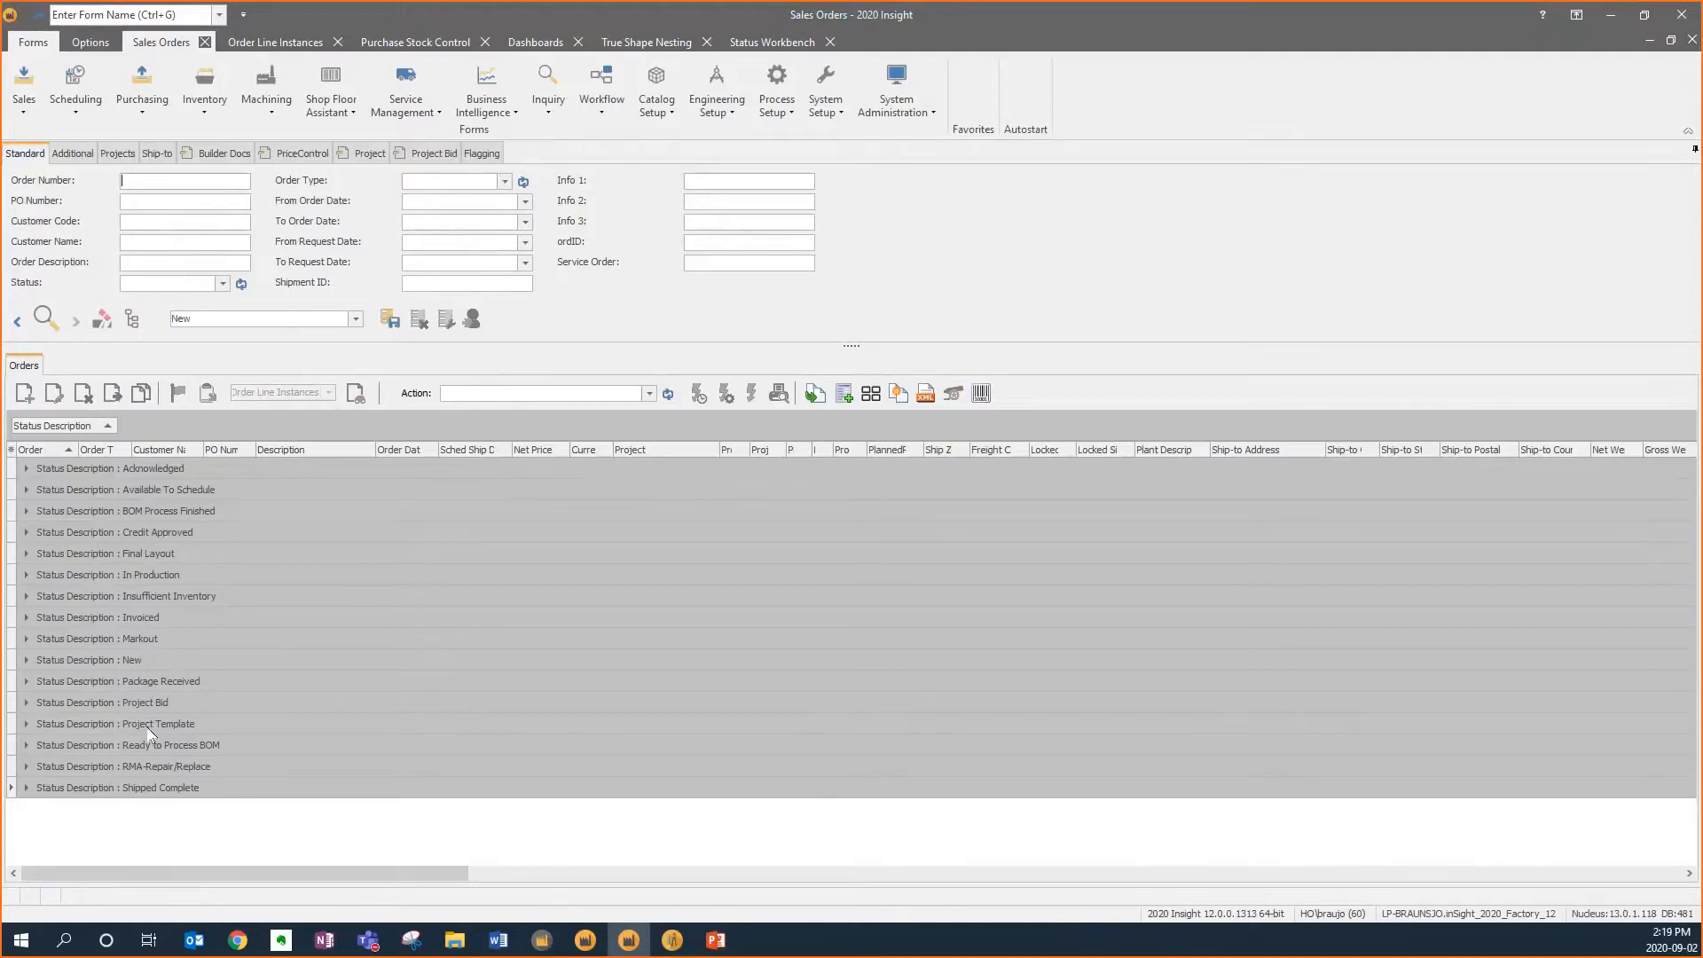
pyautogui.click(27, 574)
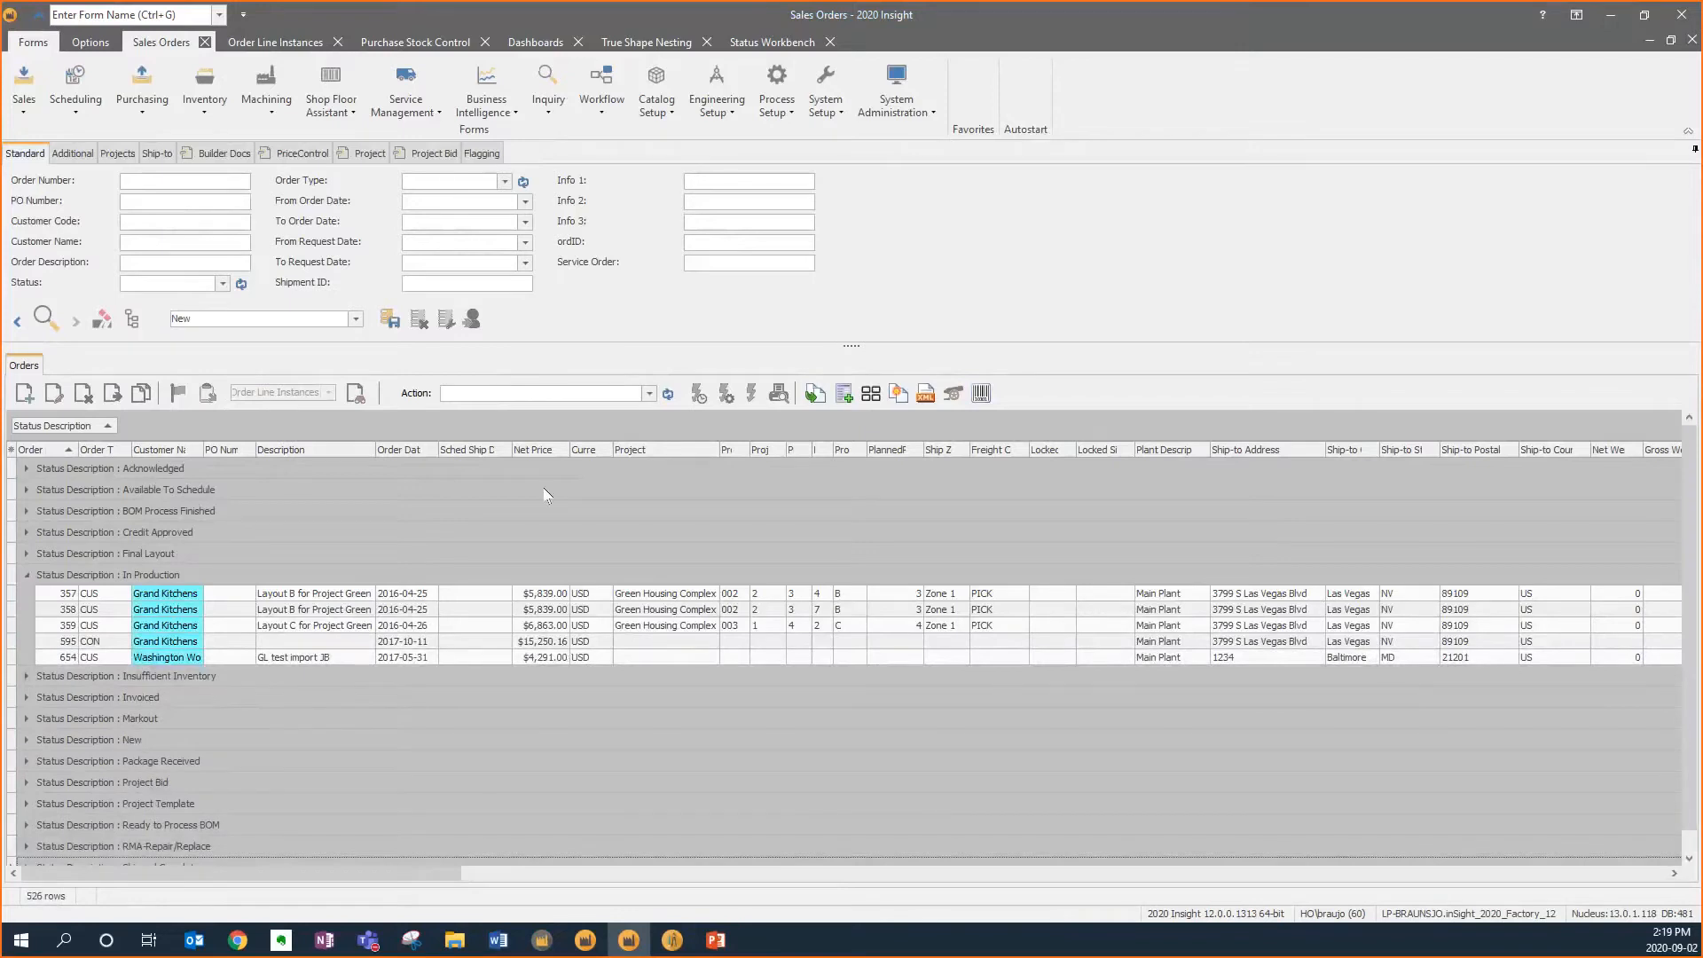
# Turn on group footers for the orders grid
pyautogui.rightClick(545, 455)
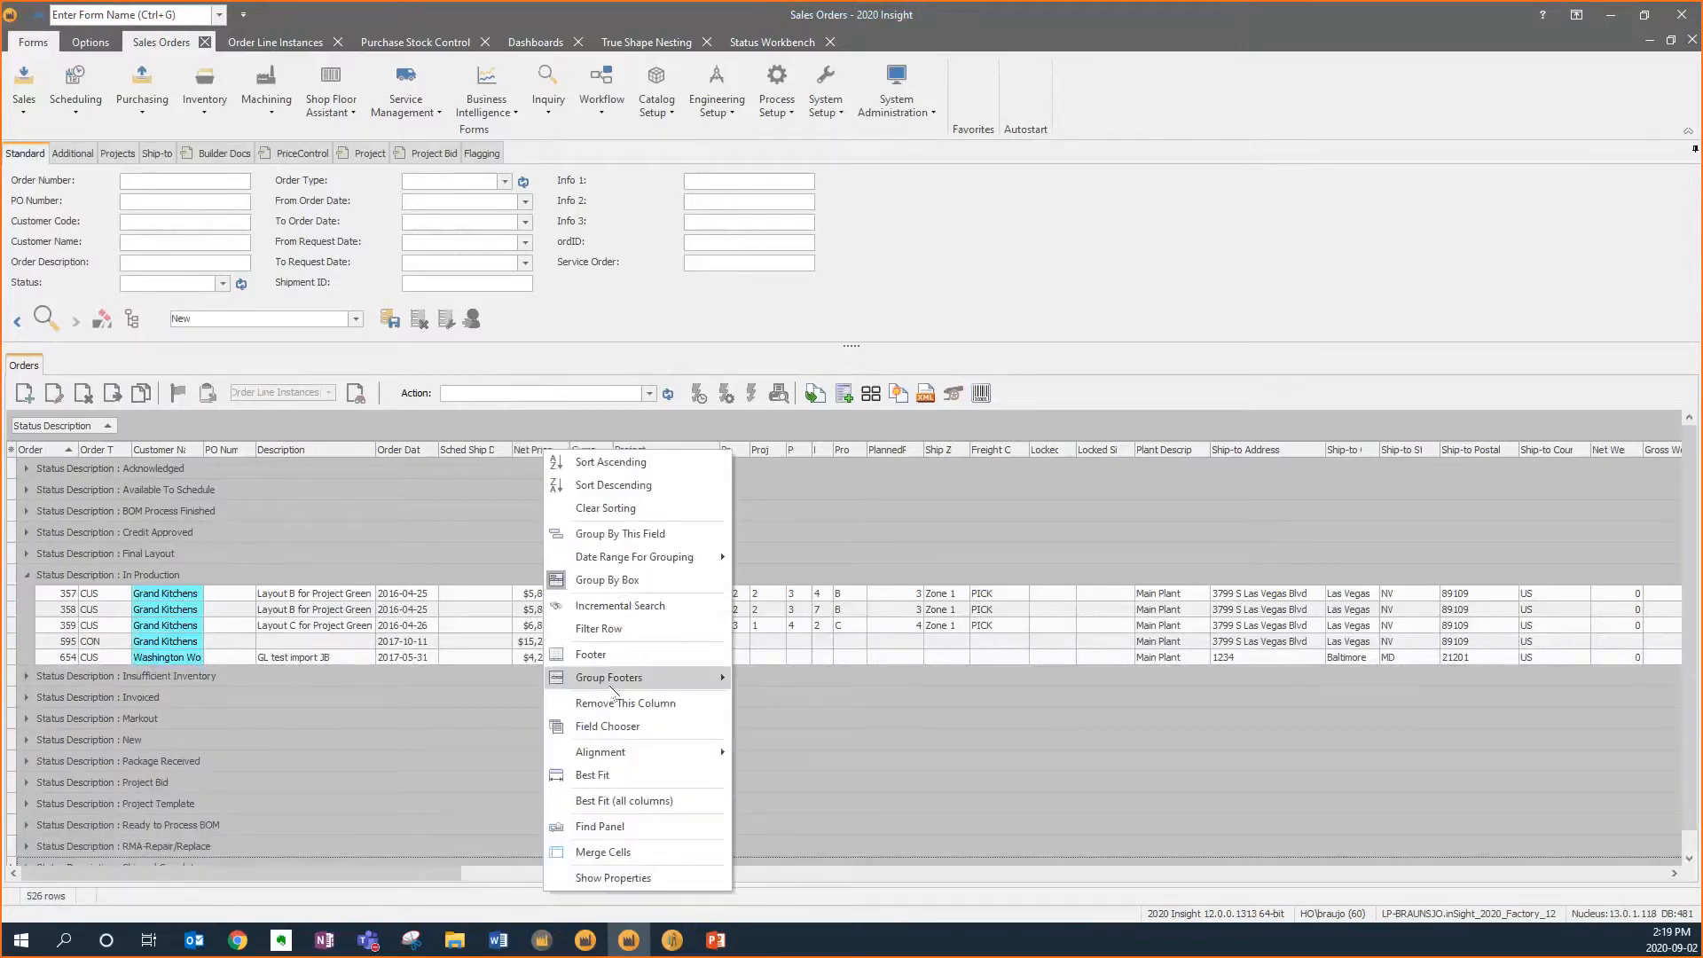
pyautogui.moveTo(621, 679)
pyautogui.click(771, 723)
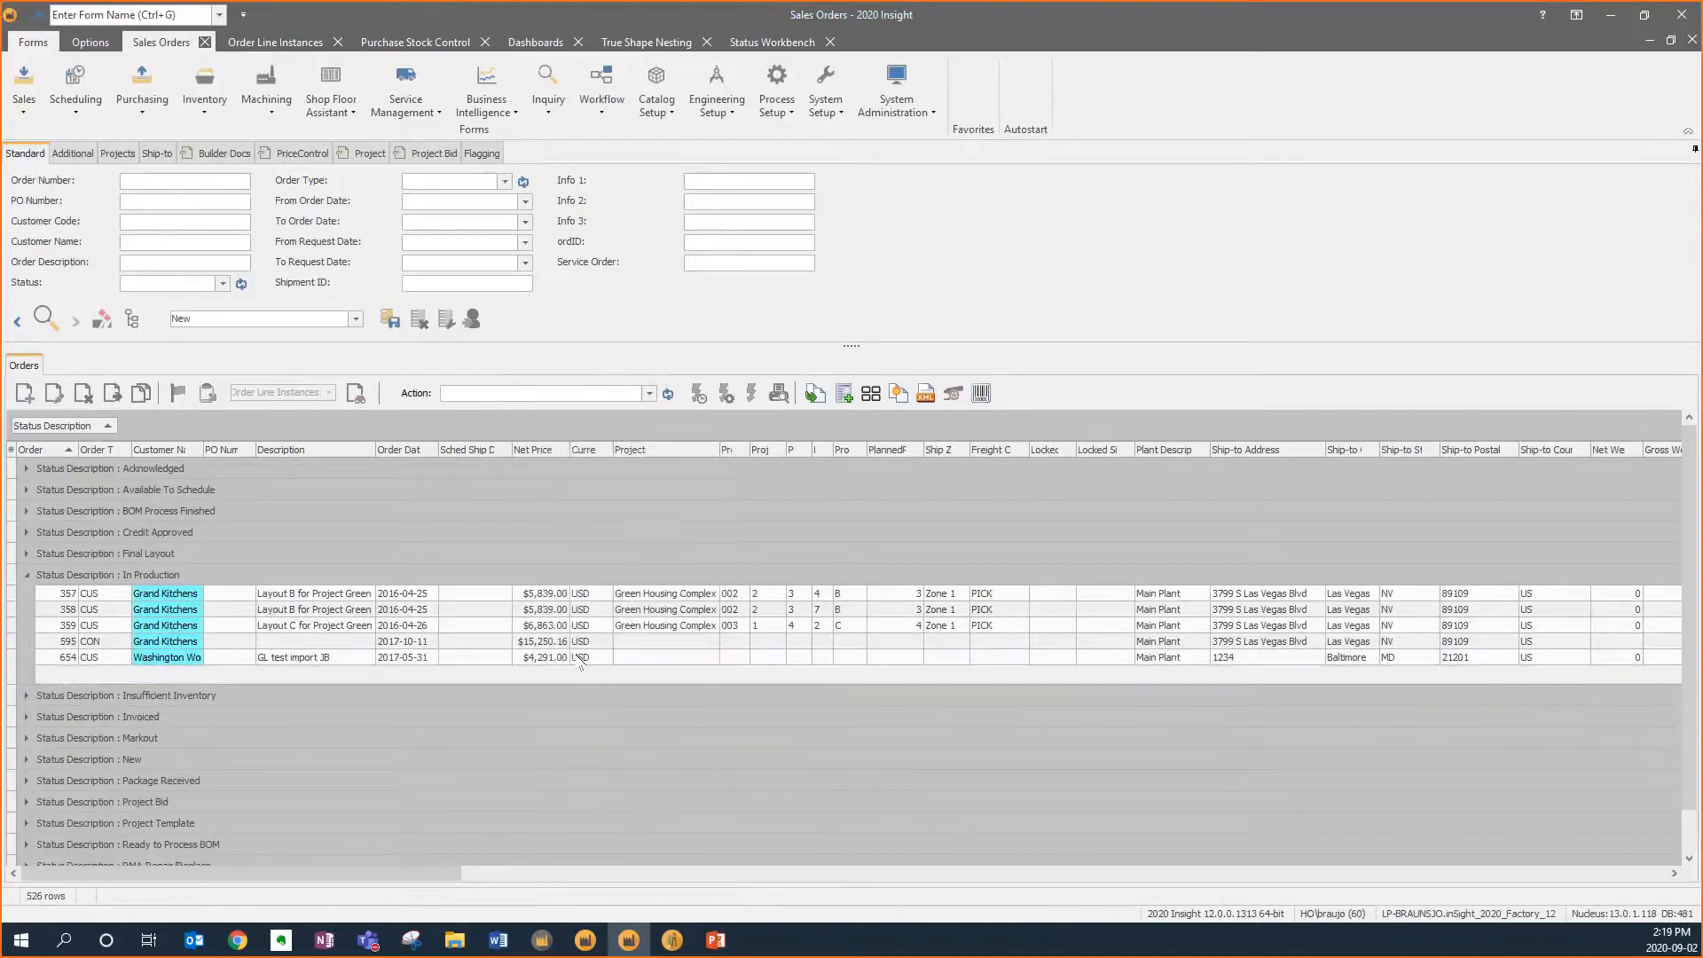
# Widen the Net Price column and add a Sum total to its group footer
pyautogui.moveTo(565, 452); pyautogui.dragTo(610, 452)
pyautogui.rightClick(570, 683)
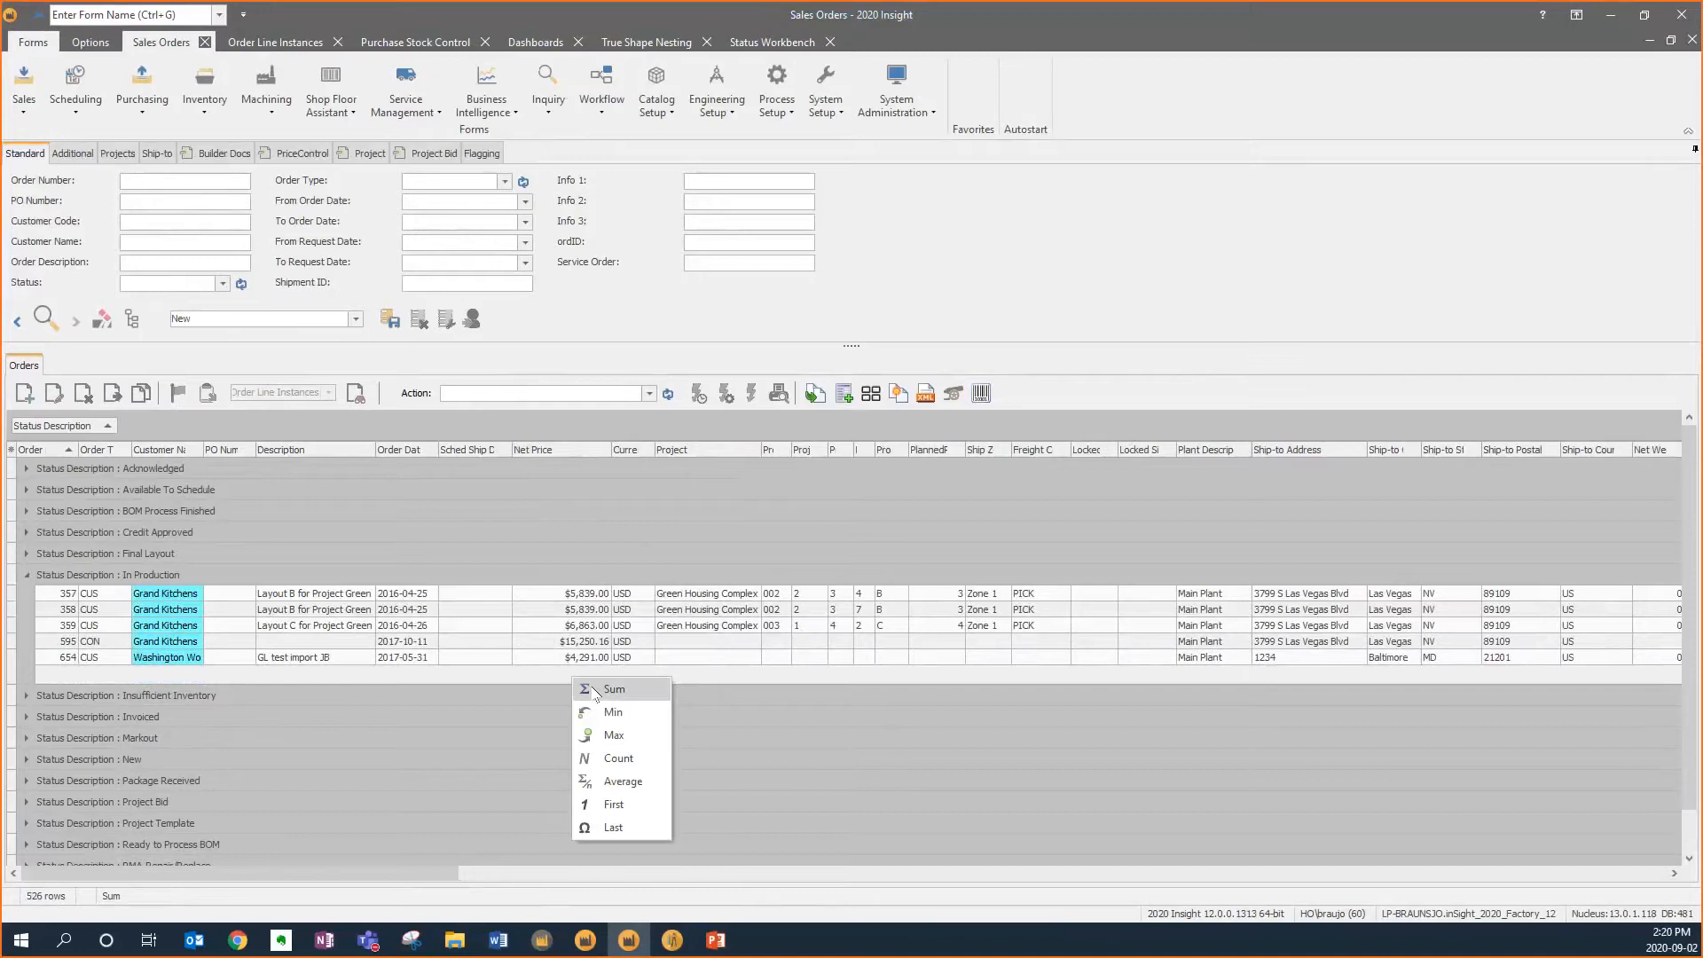
pyautogui.click(593, 690)
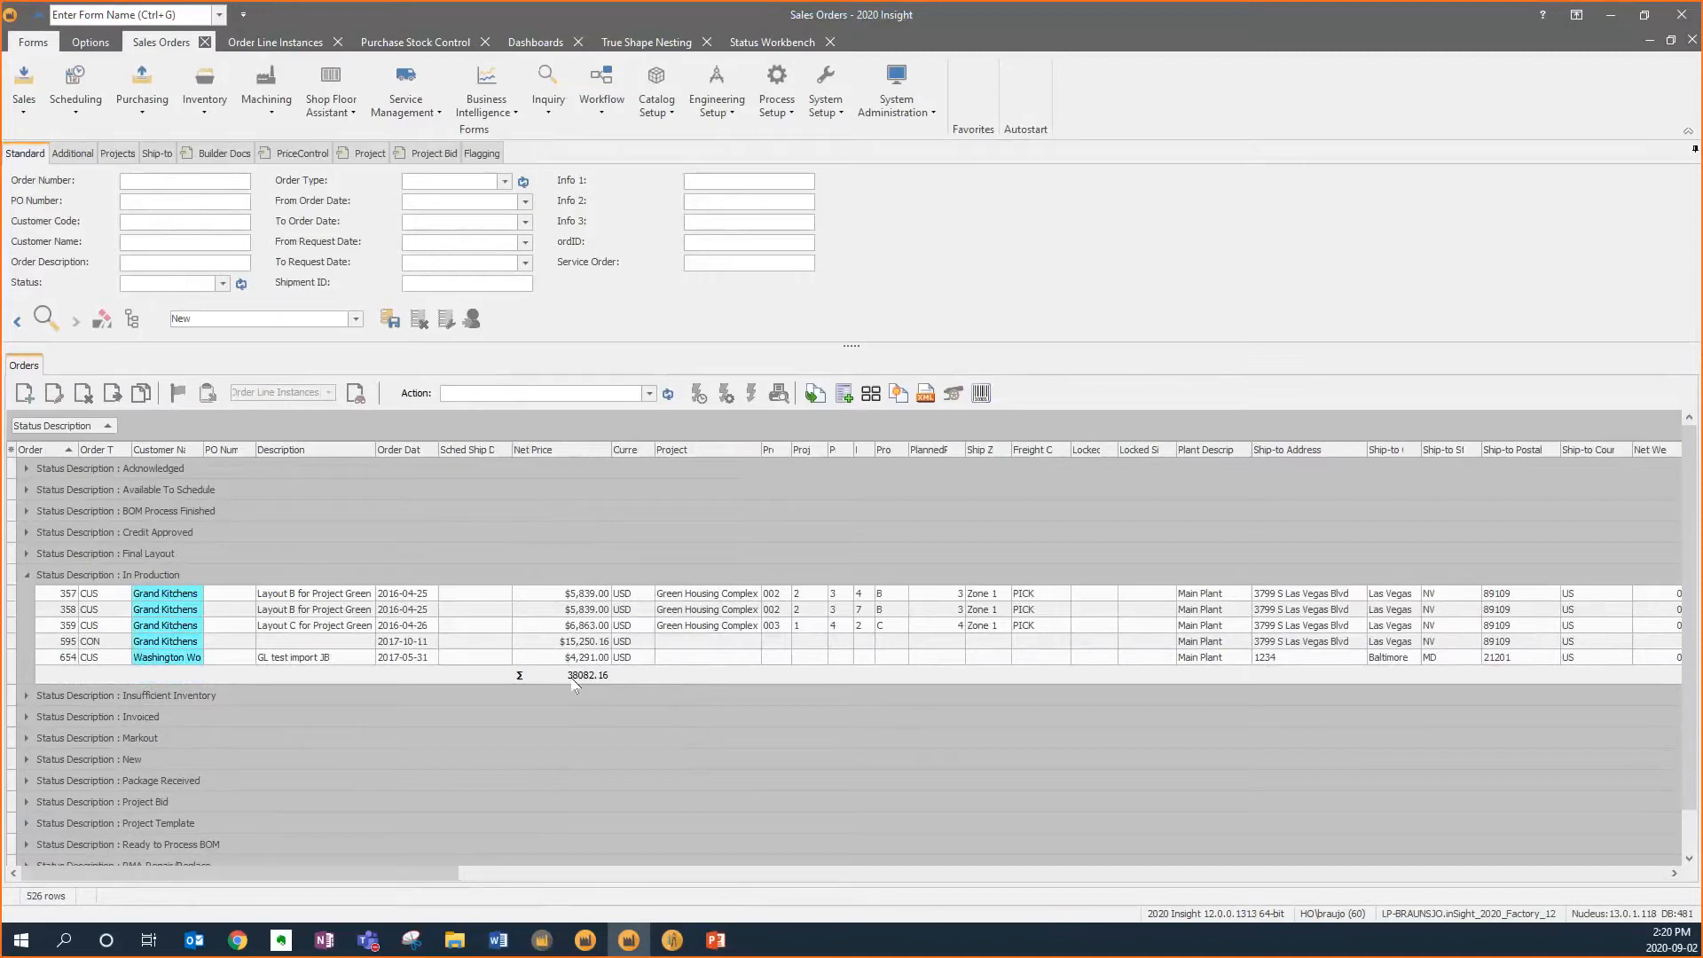
# Show the Net Price sum in each status group row of the orders grid
pyautogui.rightClick(575, 683)
pyautogui.click(621, 881)
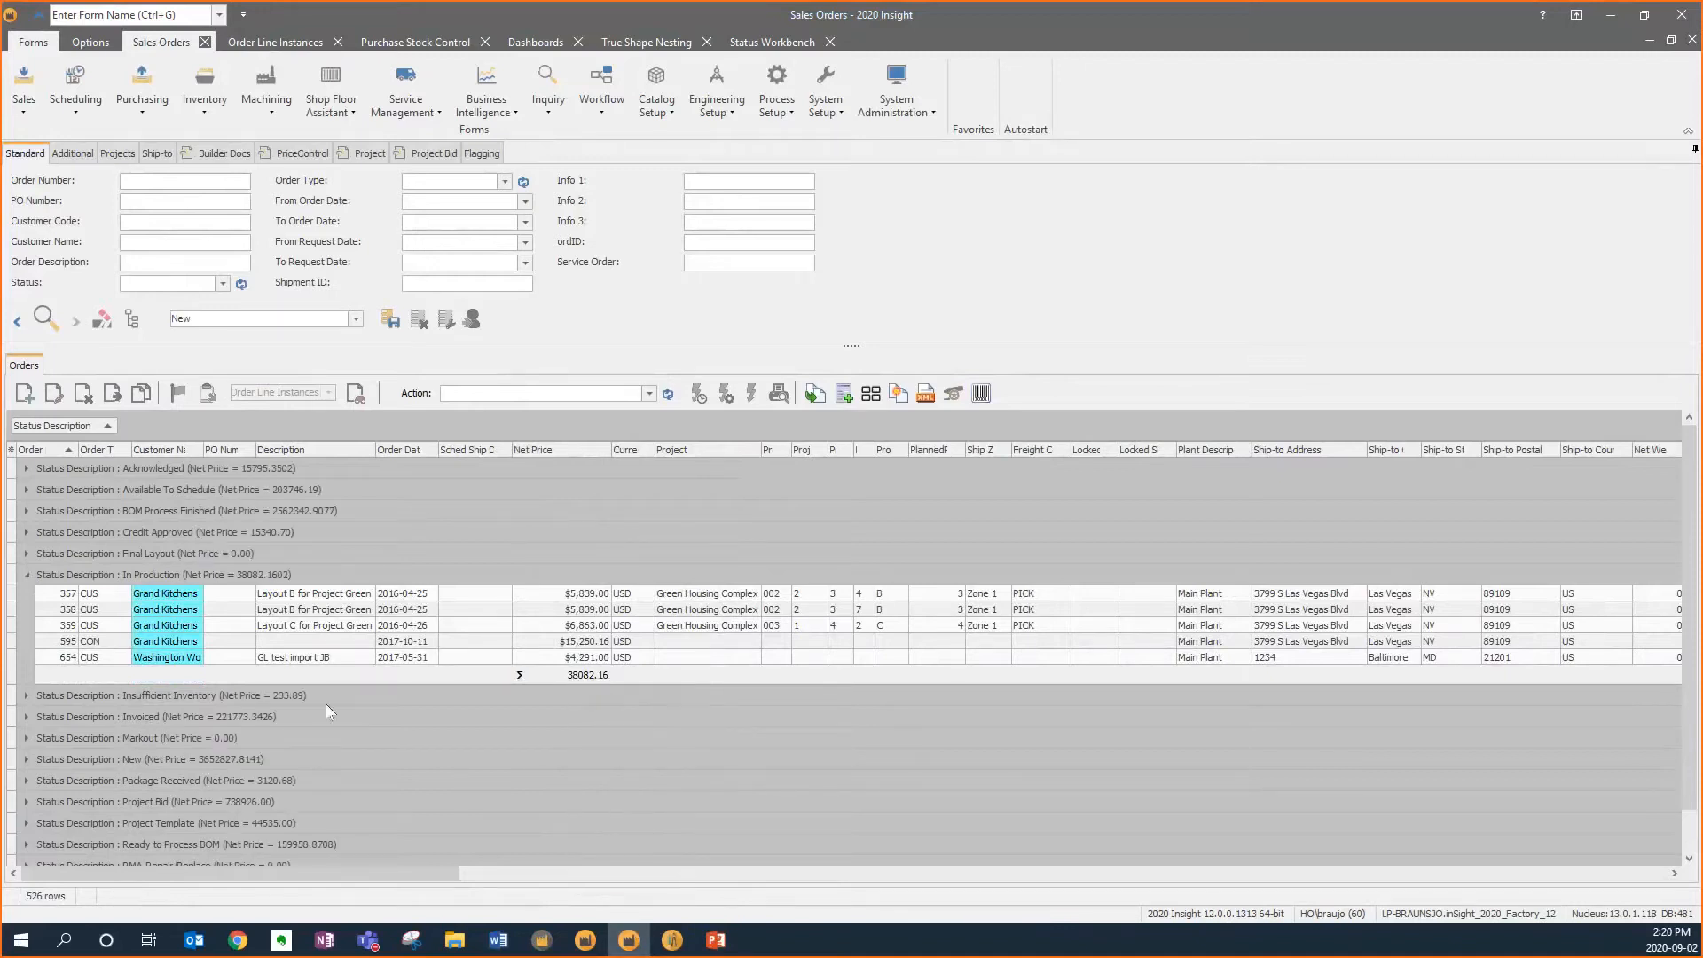
# Select all orders, open a chart of them, and widen the chart window
pyautogui.click(338, 642)
pyautogui.hotkey('ctrl', 'a')
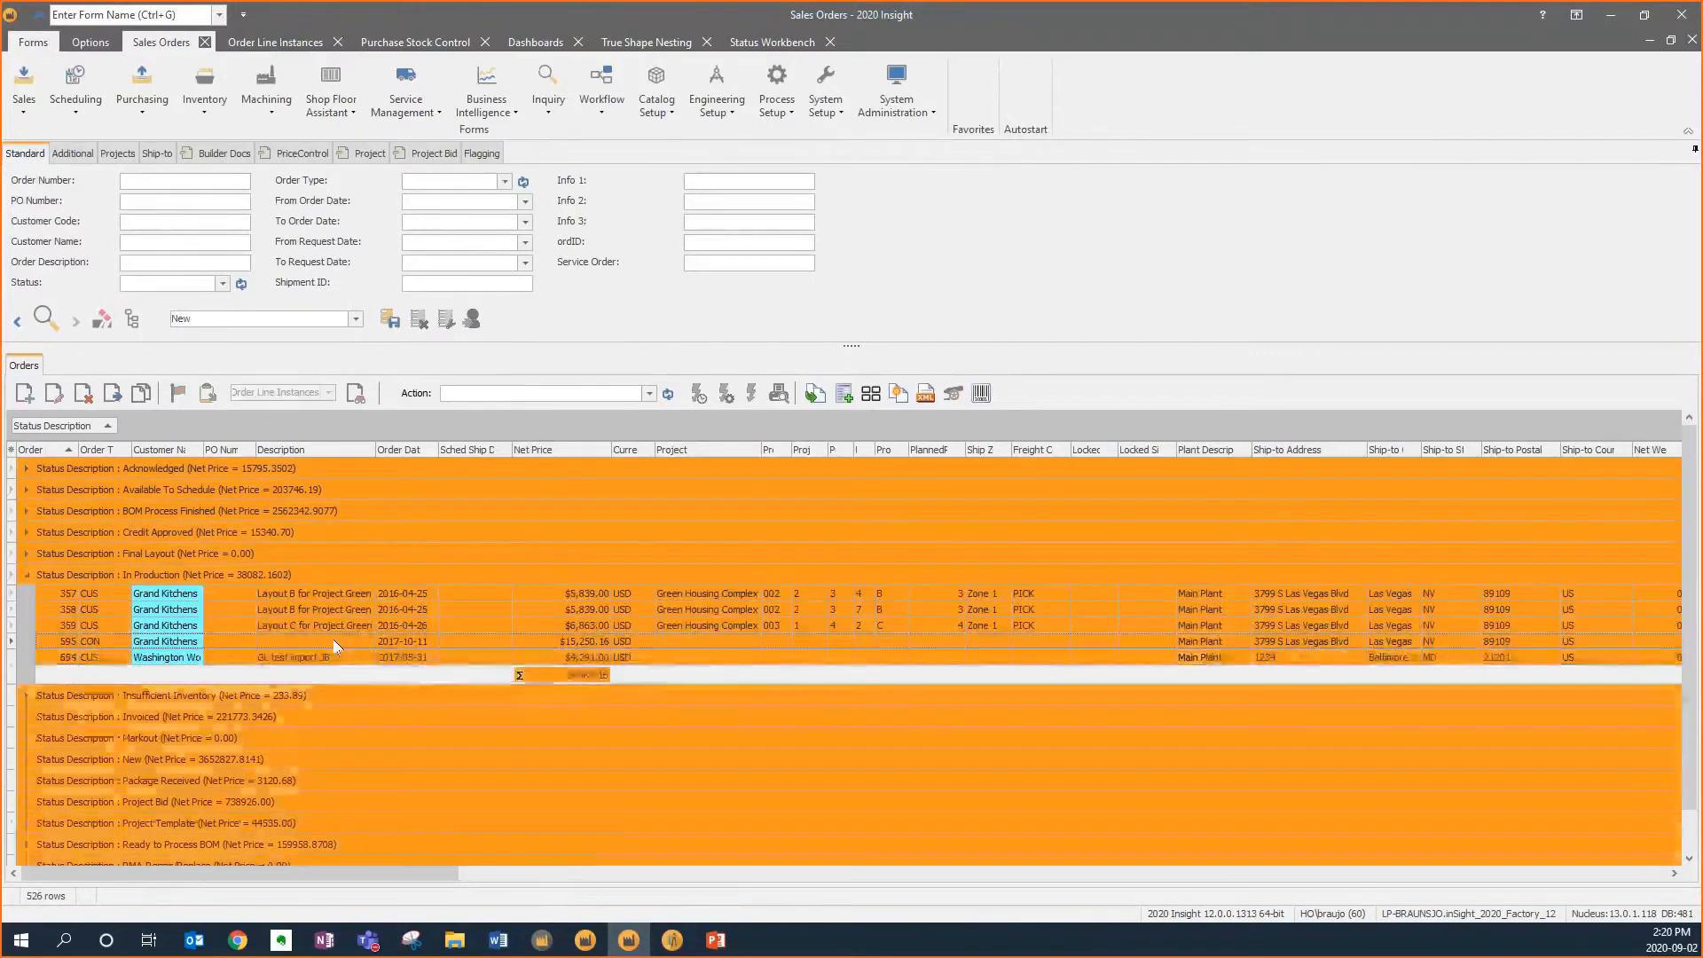
pyautogui.rightClick(334, 641)
pyautogui.moveTo(412, 383)
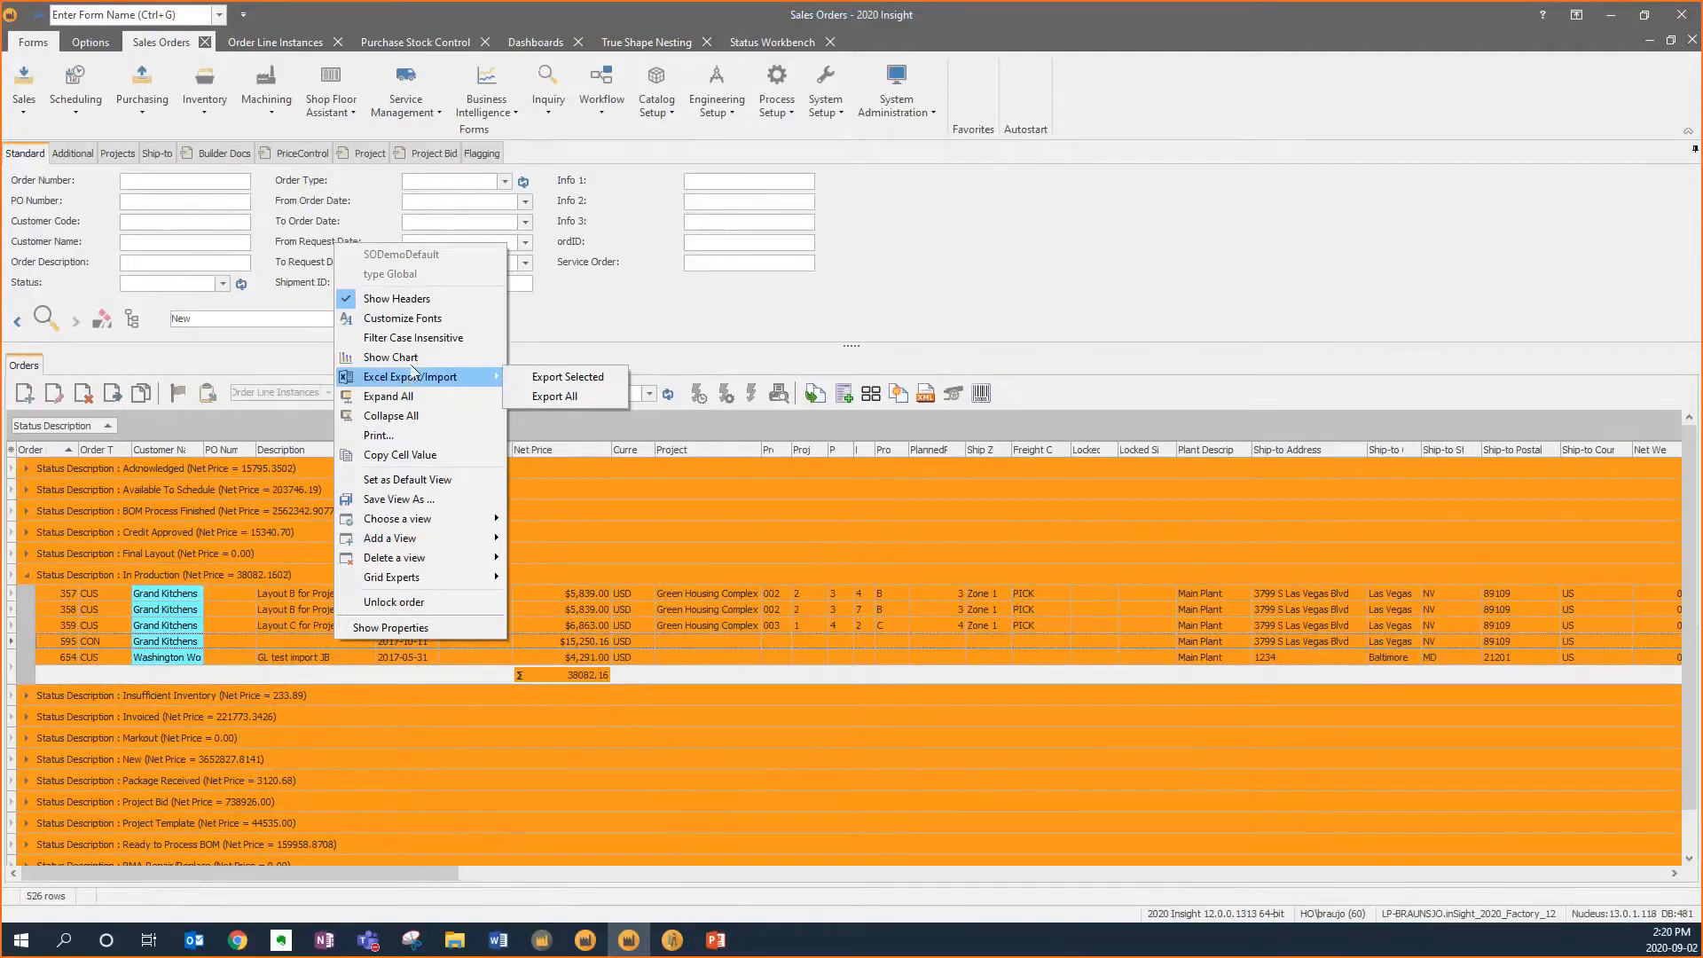
pyautogui.click(407, 357)
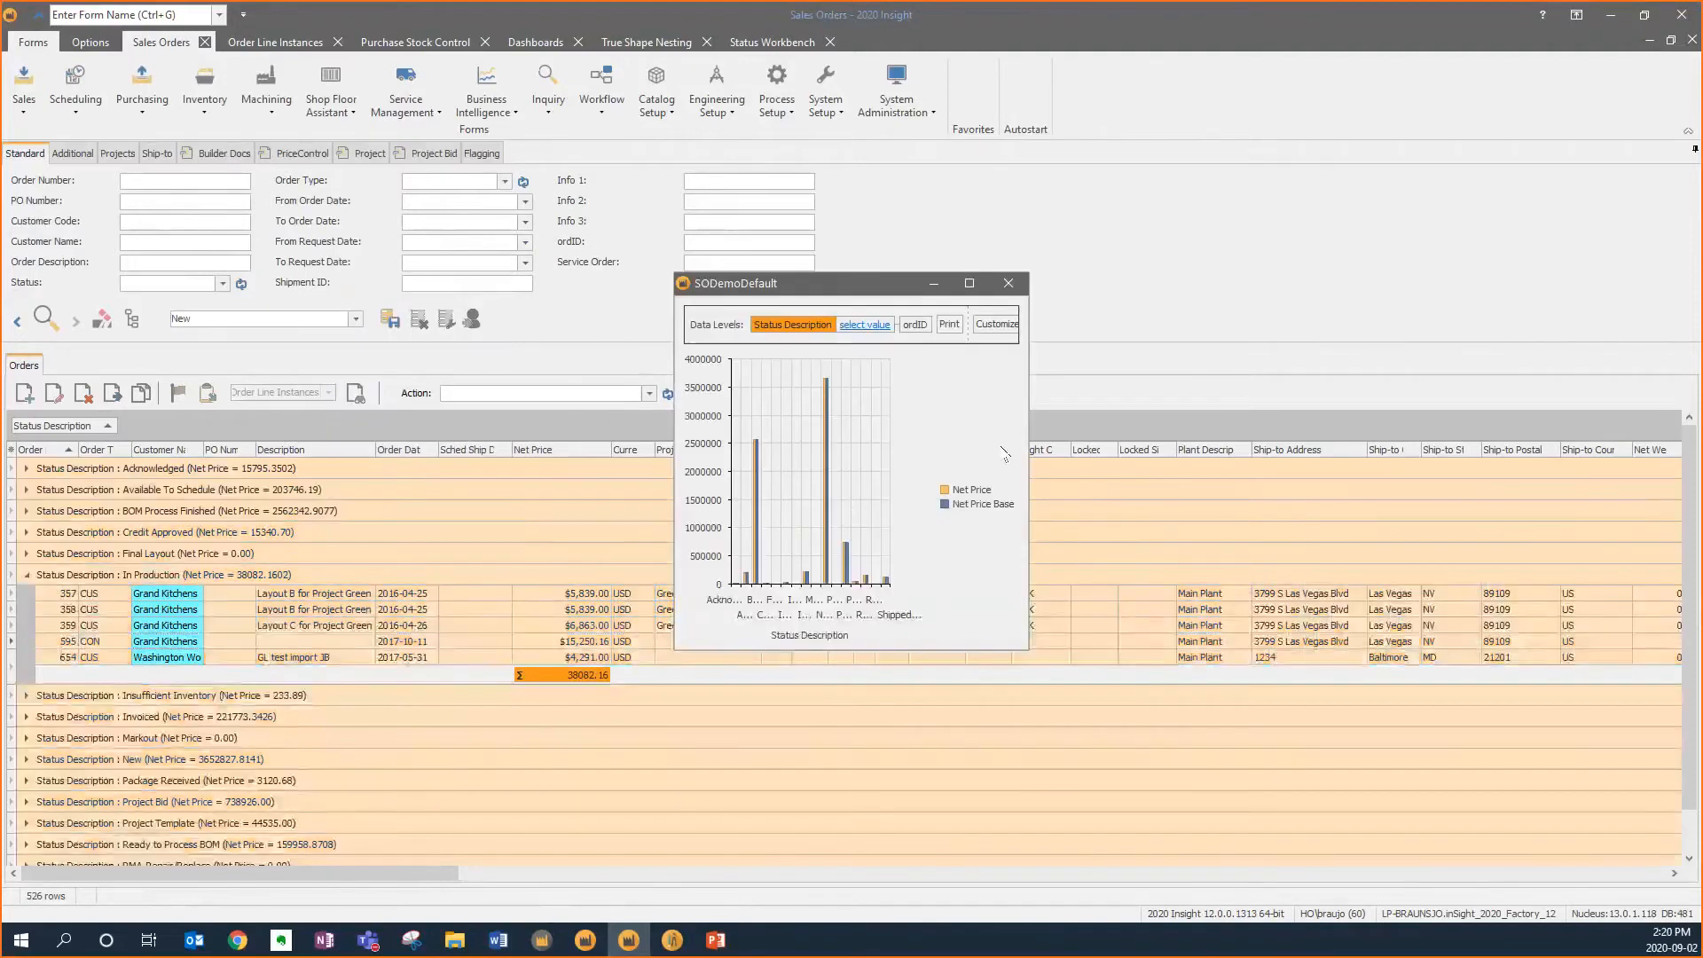
pyautogui.click(1084, 434)
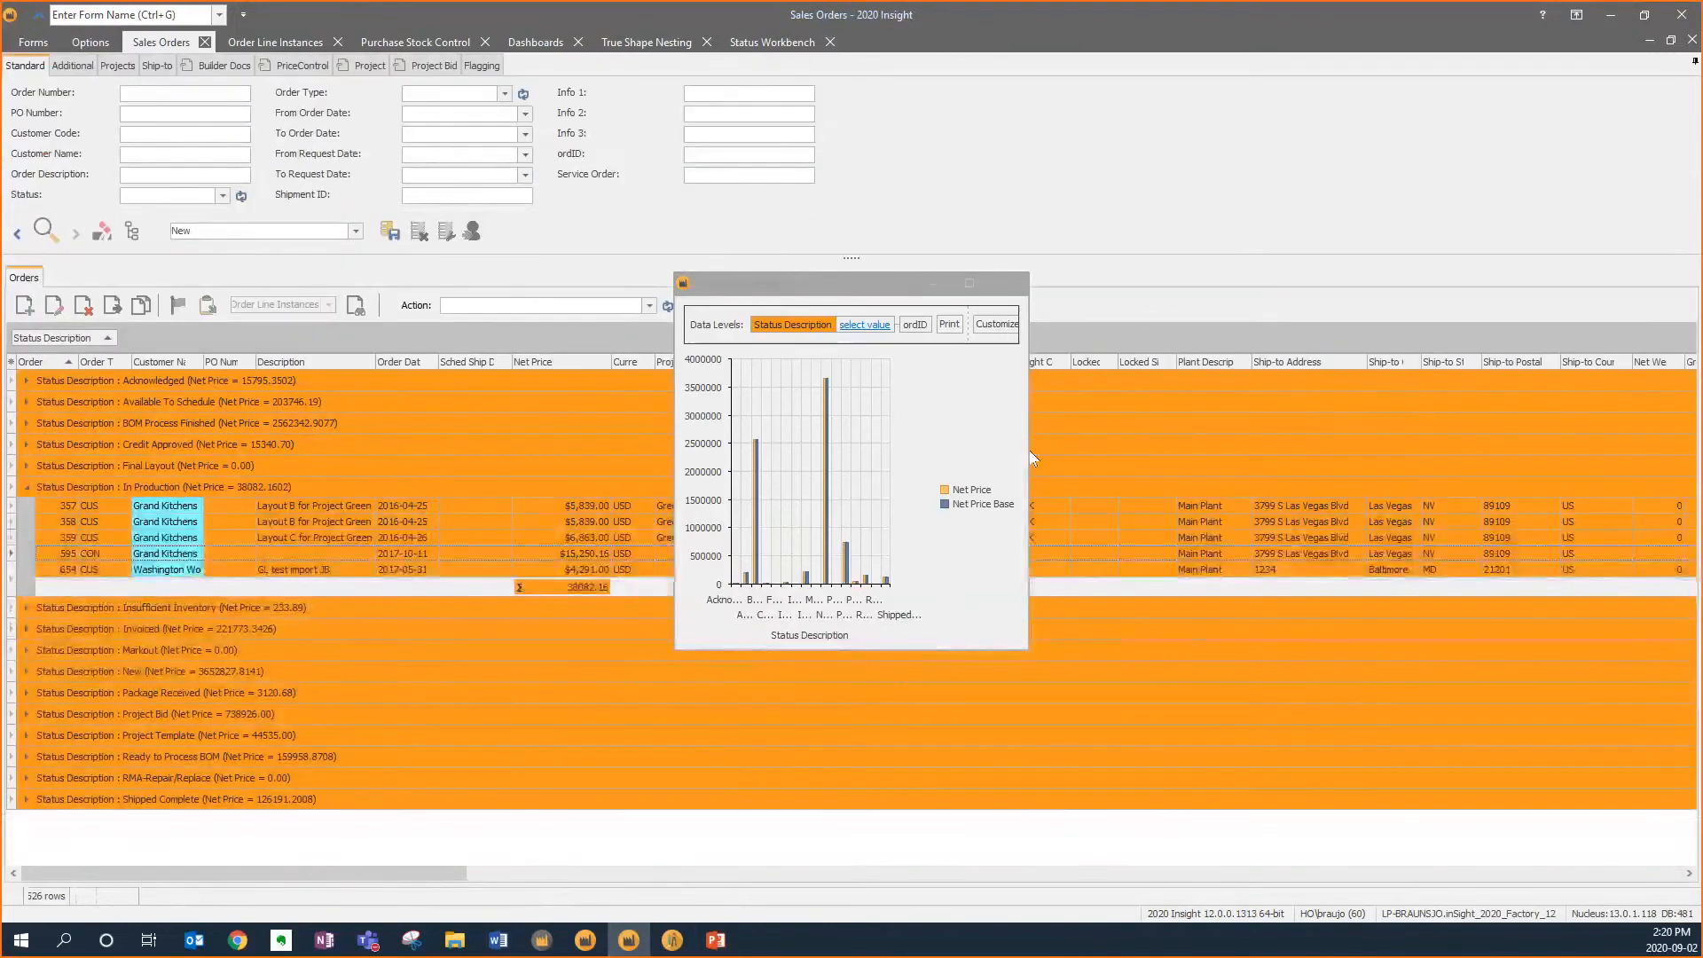
pyautogui.click(1030, 452)
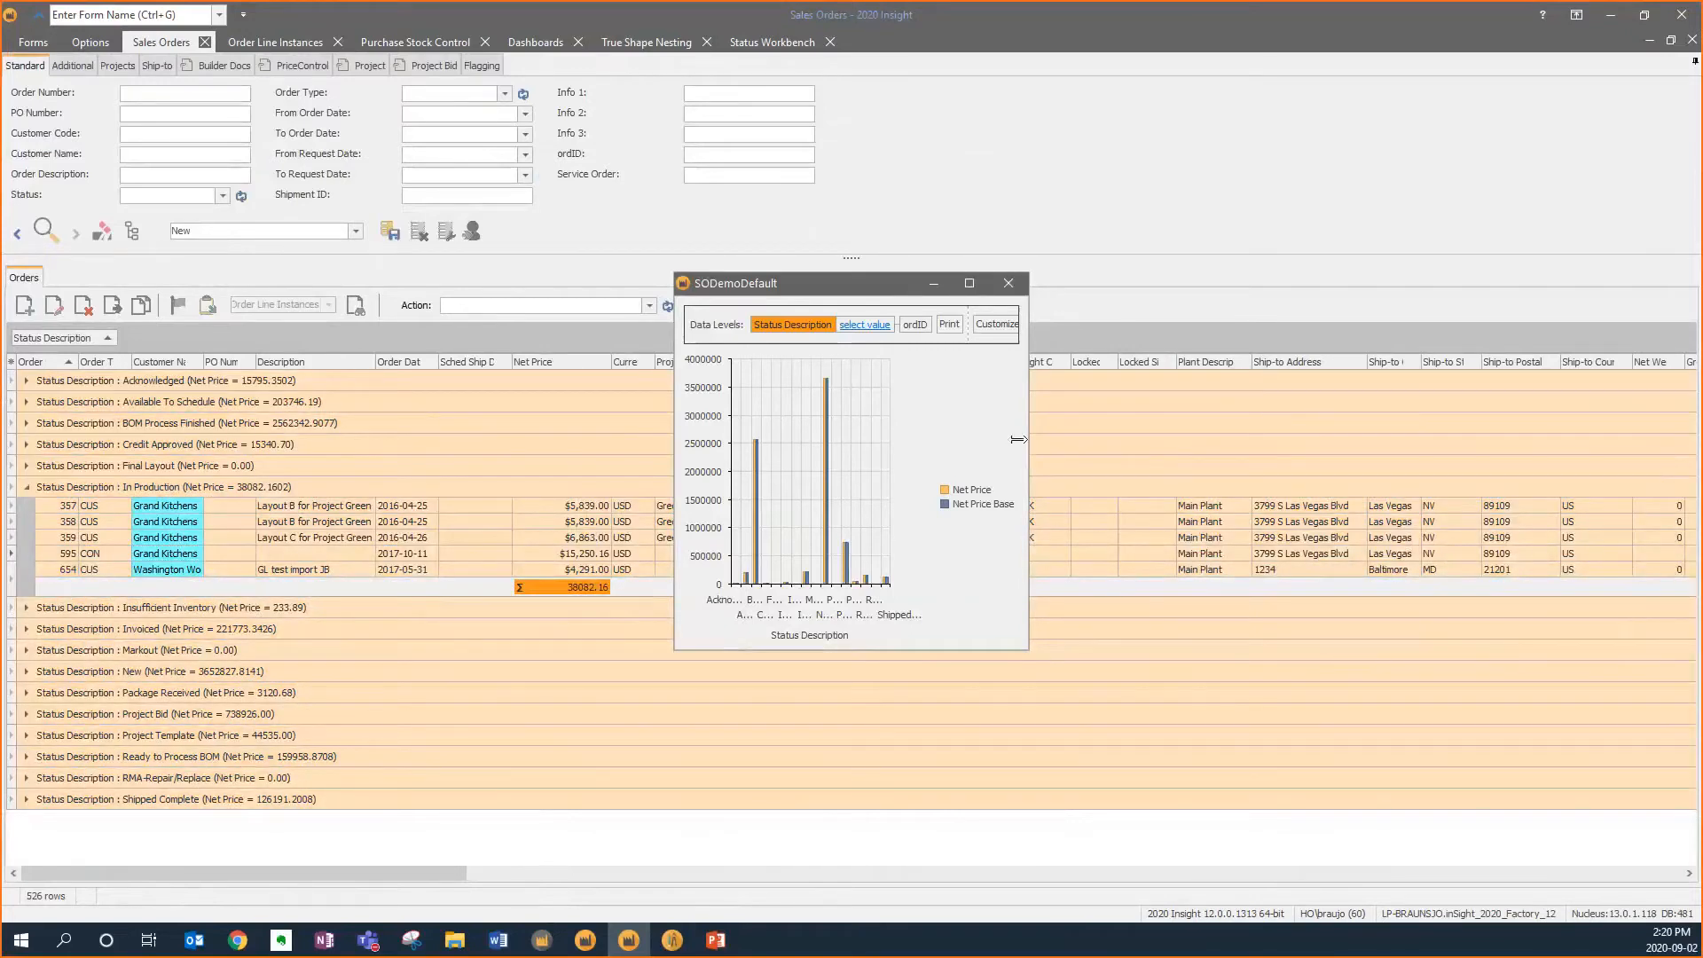
pyautogui.moveTo(1255, 432); pyautogui.dragTo(1288, 430)
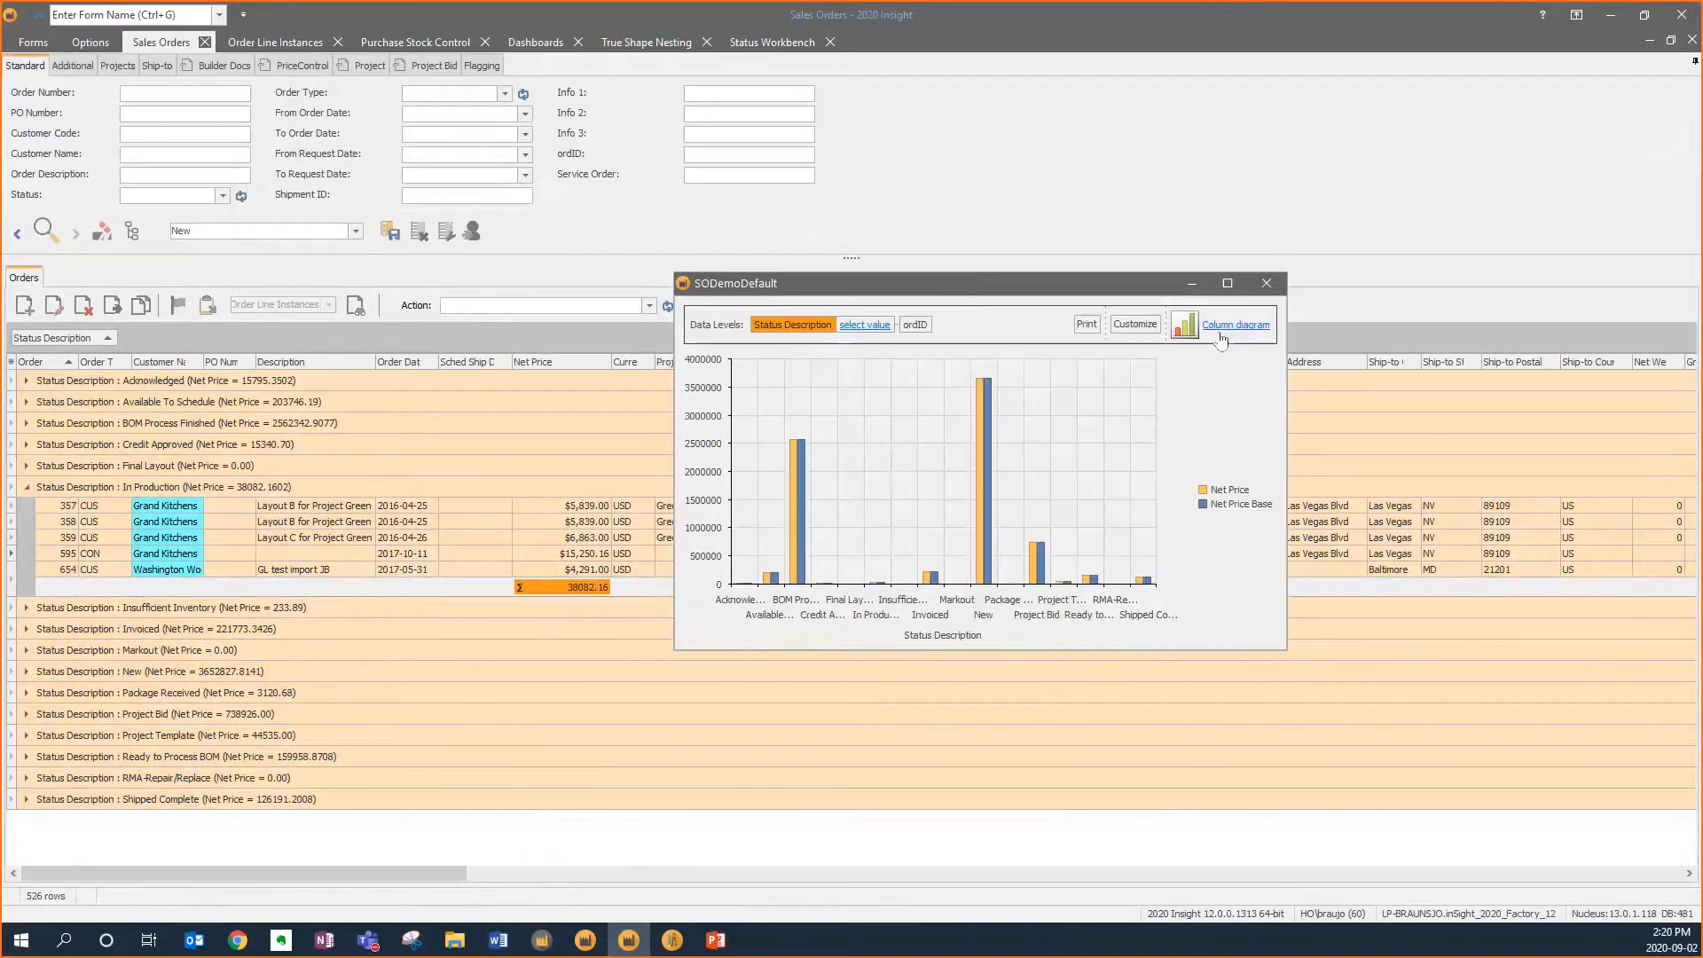
# Switch the chart to a pie diagram, drill into one status slice by order ID, and close the chart
pyautogui.click(1222, 328)
pyautogui.click(1154, 483)
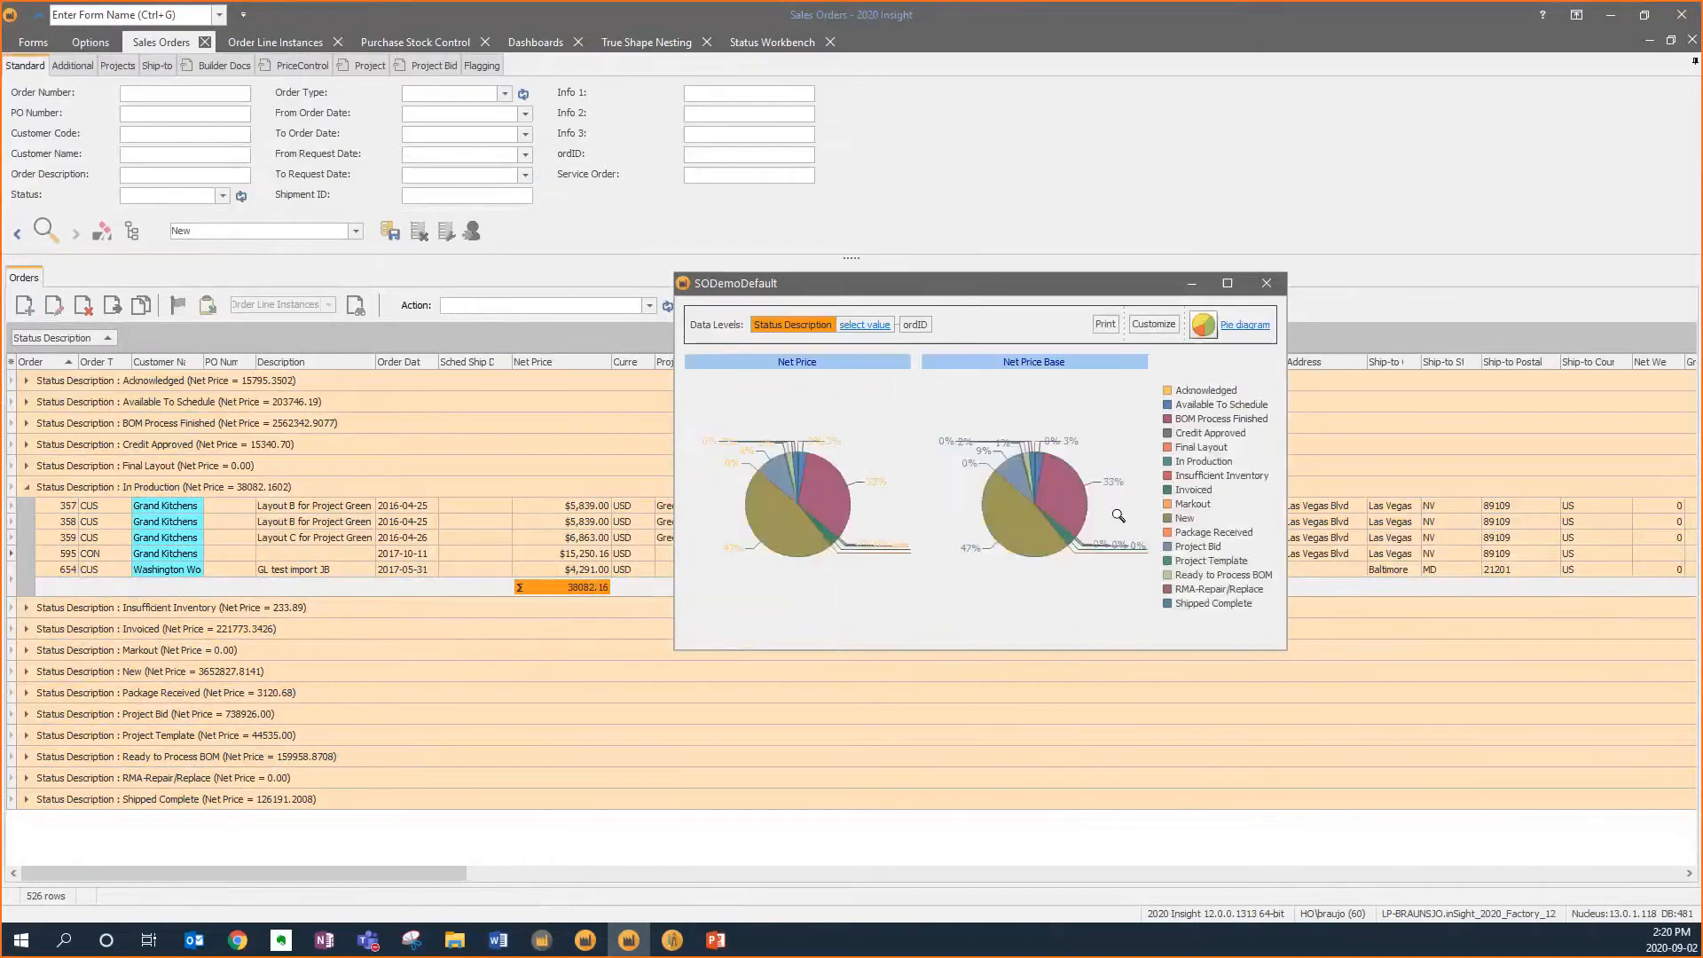
pyautogui.click(776, 538)
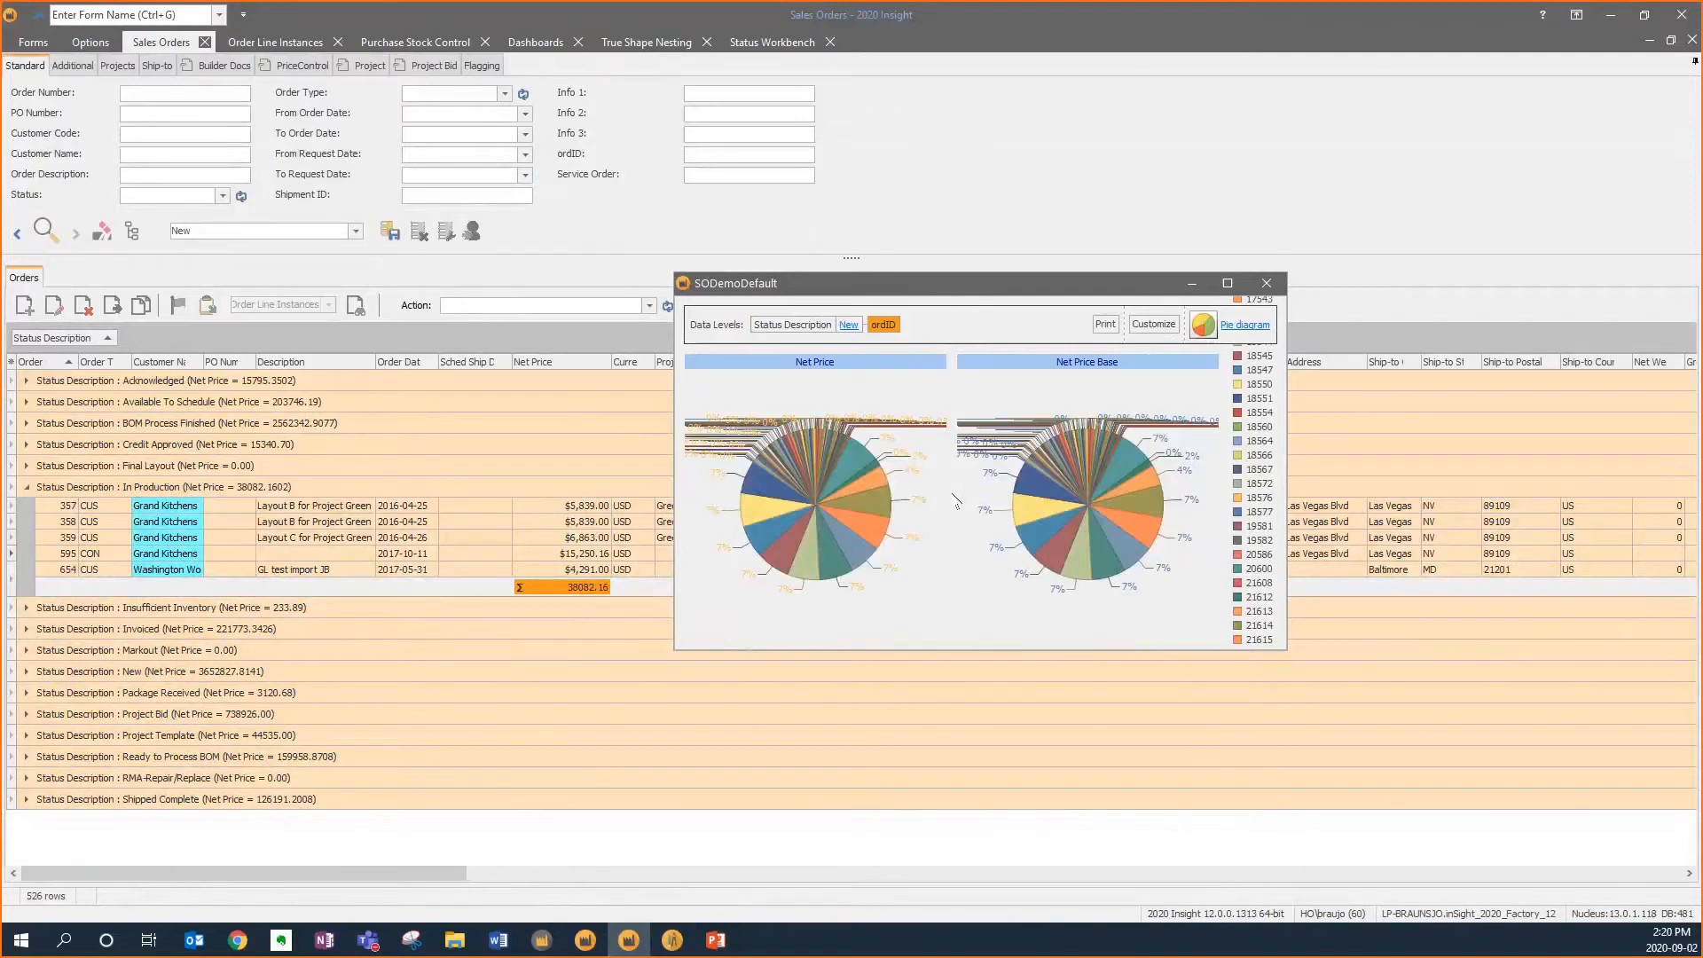
pyautogui.click(1267, 283)
# Remove the Status Description grouping, rerun the search, and open the most recent order at the list's end
pyautogui.click(58, 340)
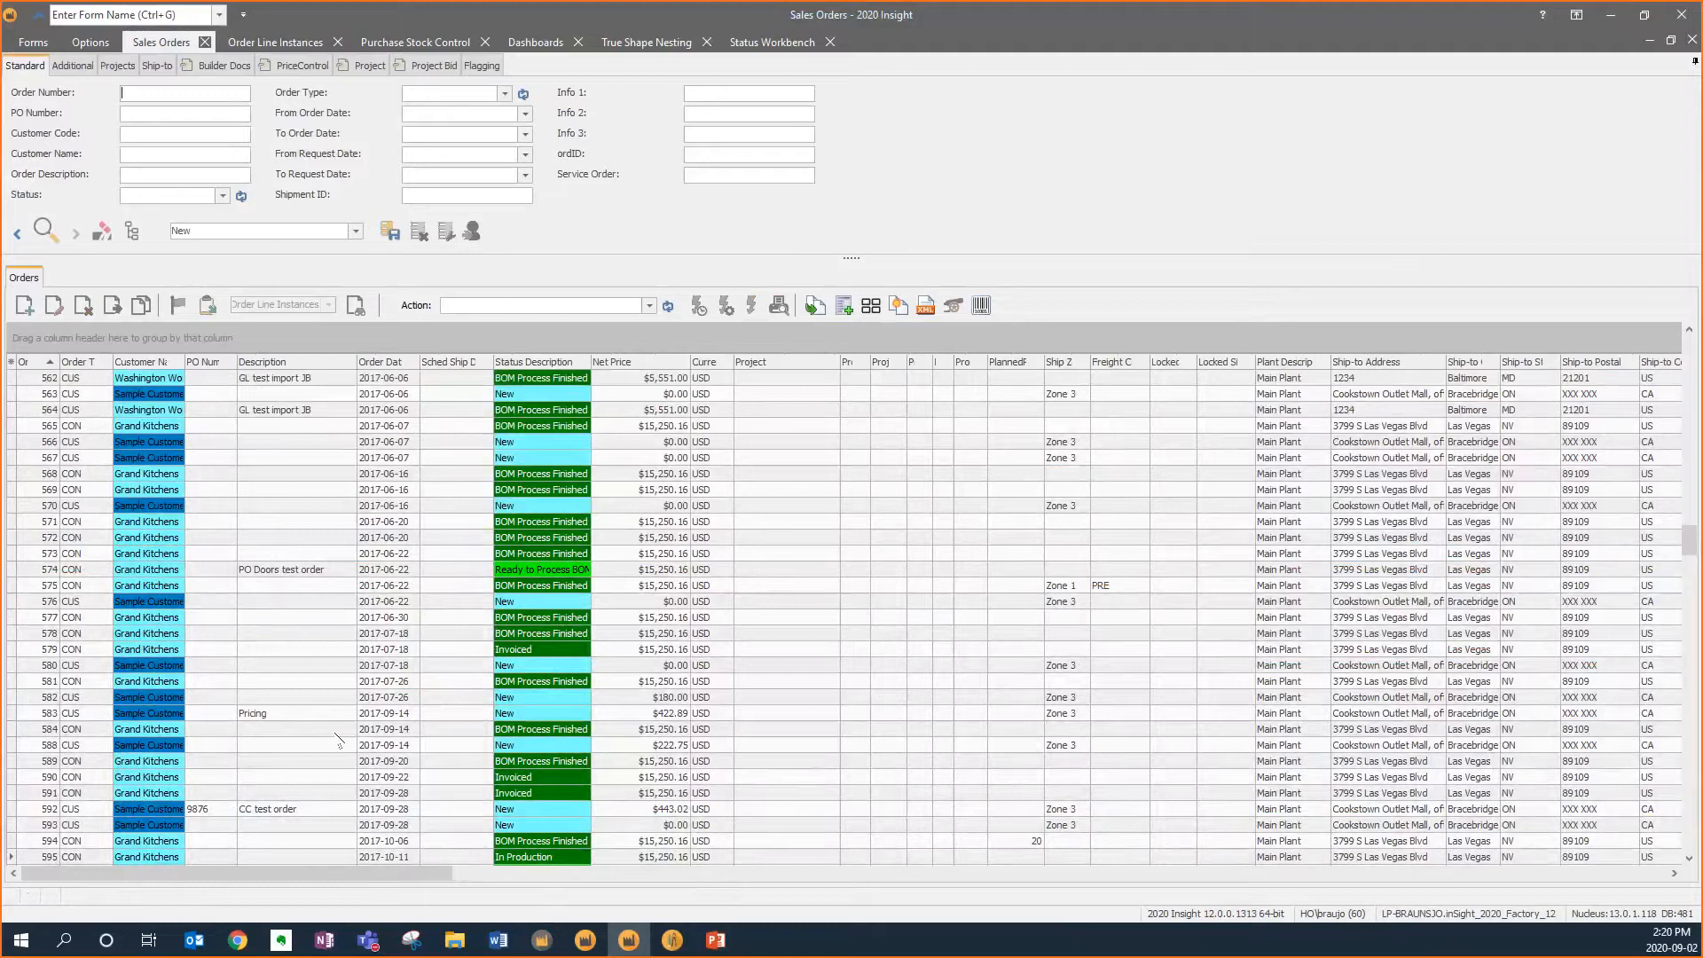
pyautogui.click(46, 231)
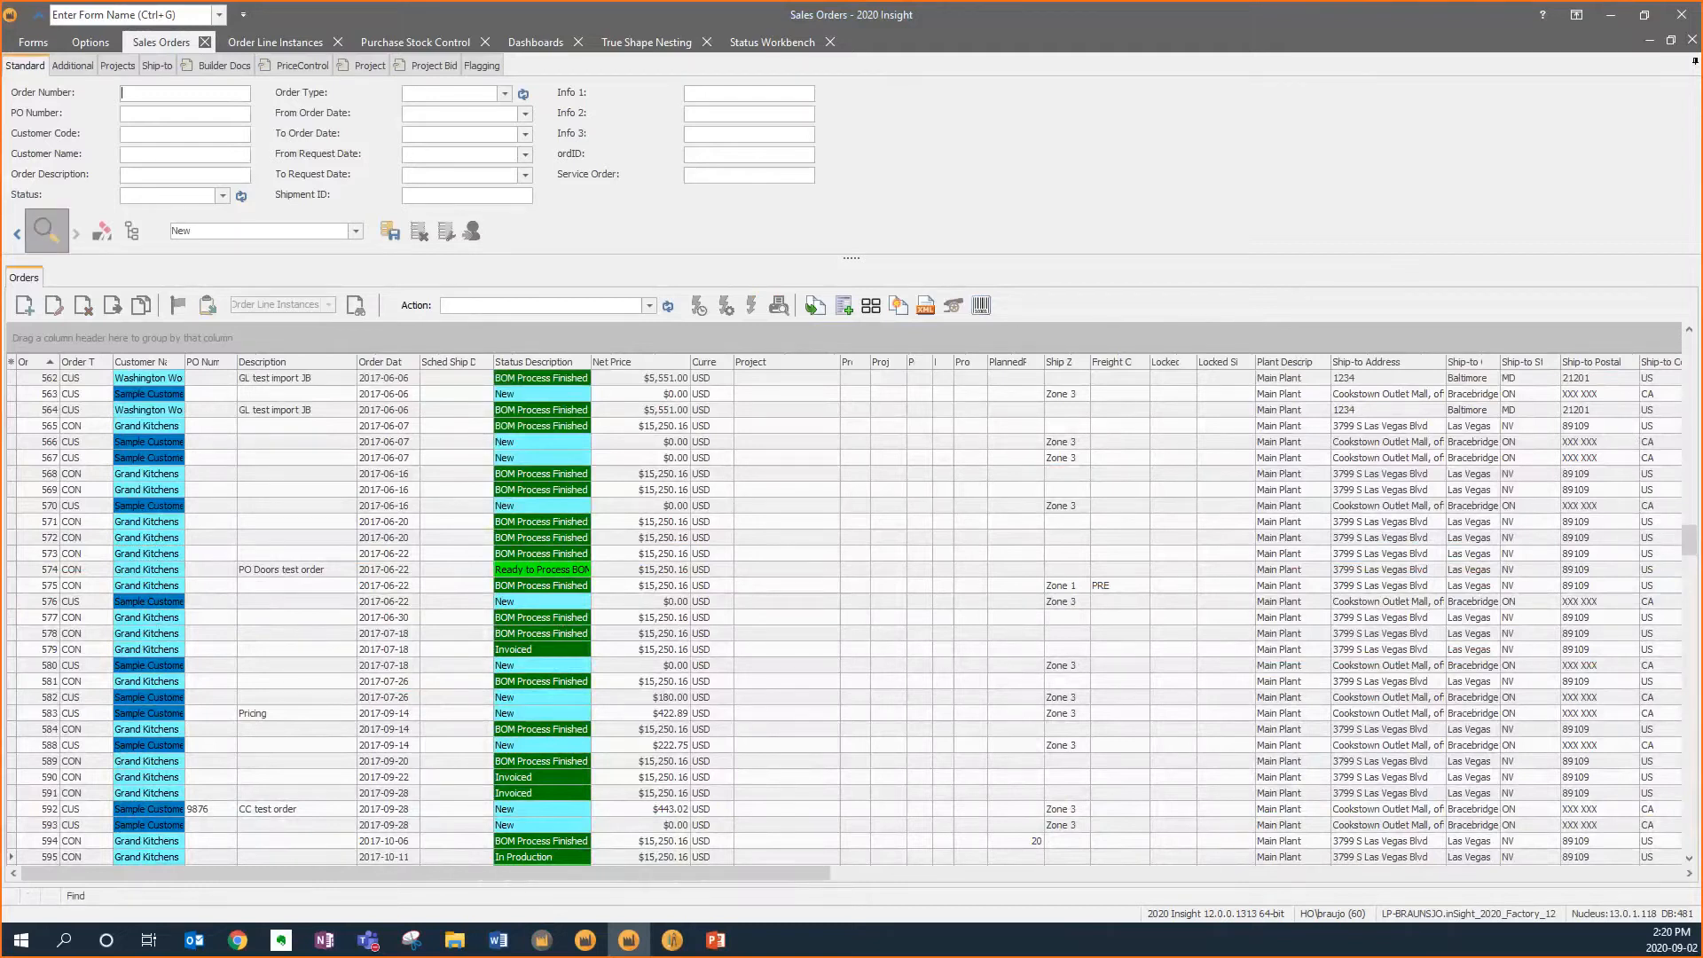
pyautogui.moveTo(1689, 422); pyautogui.dragTo(1690, 857)
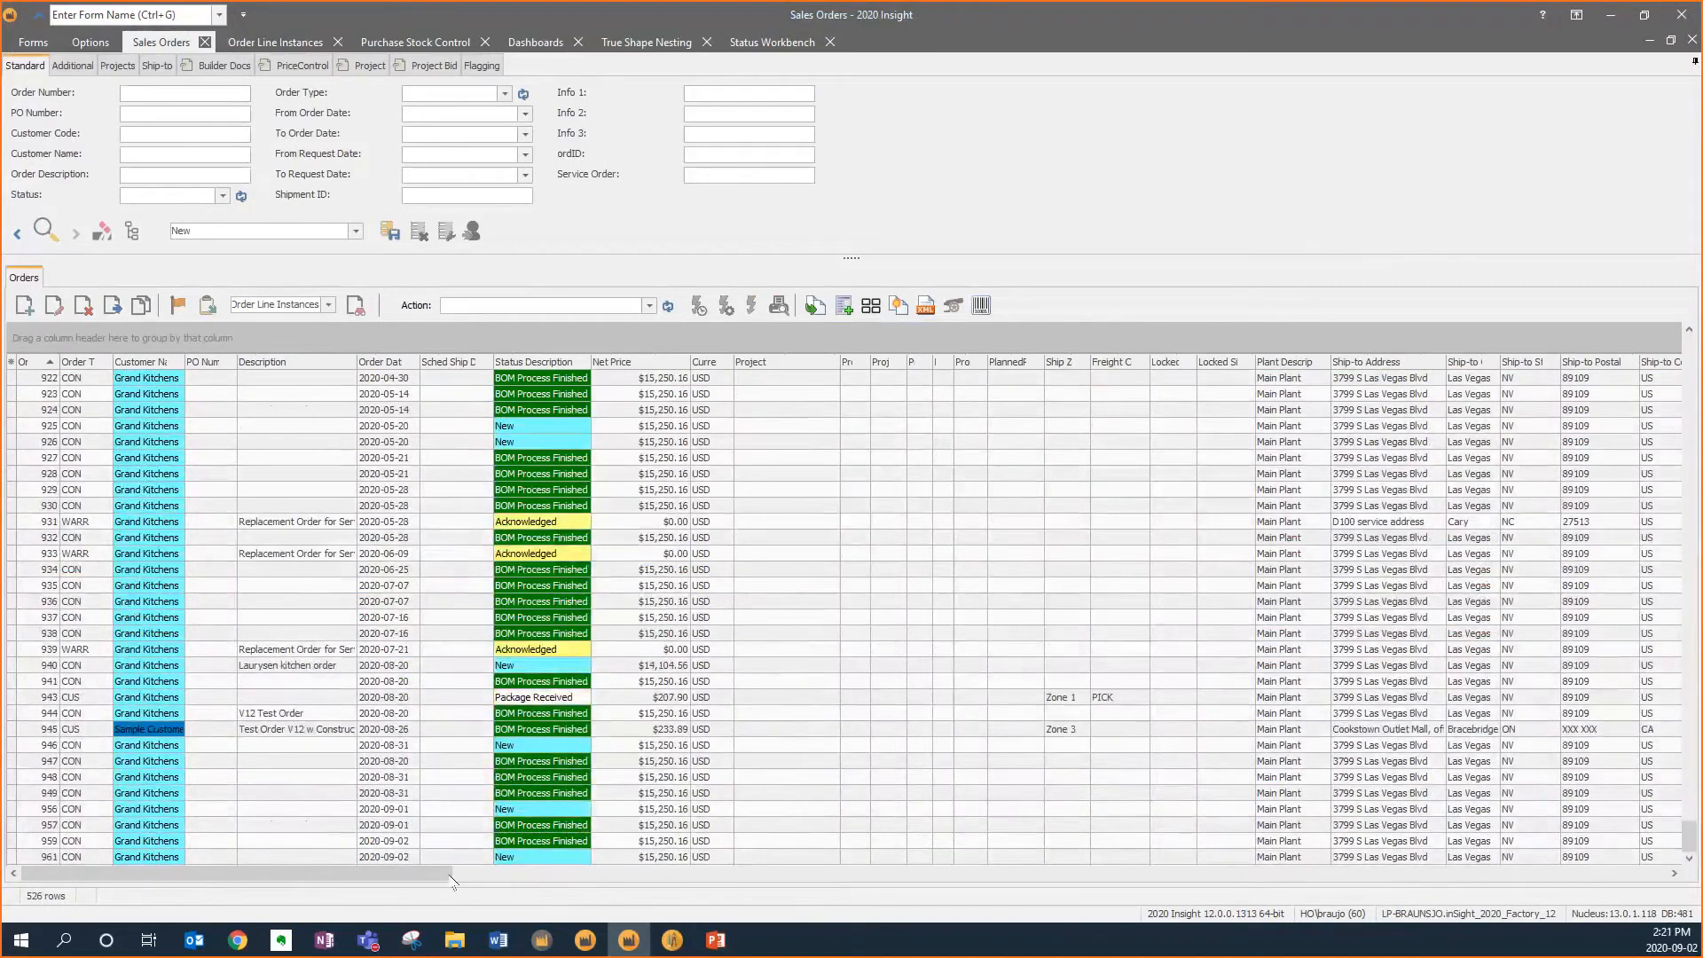
pyautogui.click(390, 857)
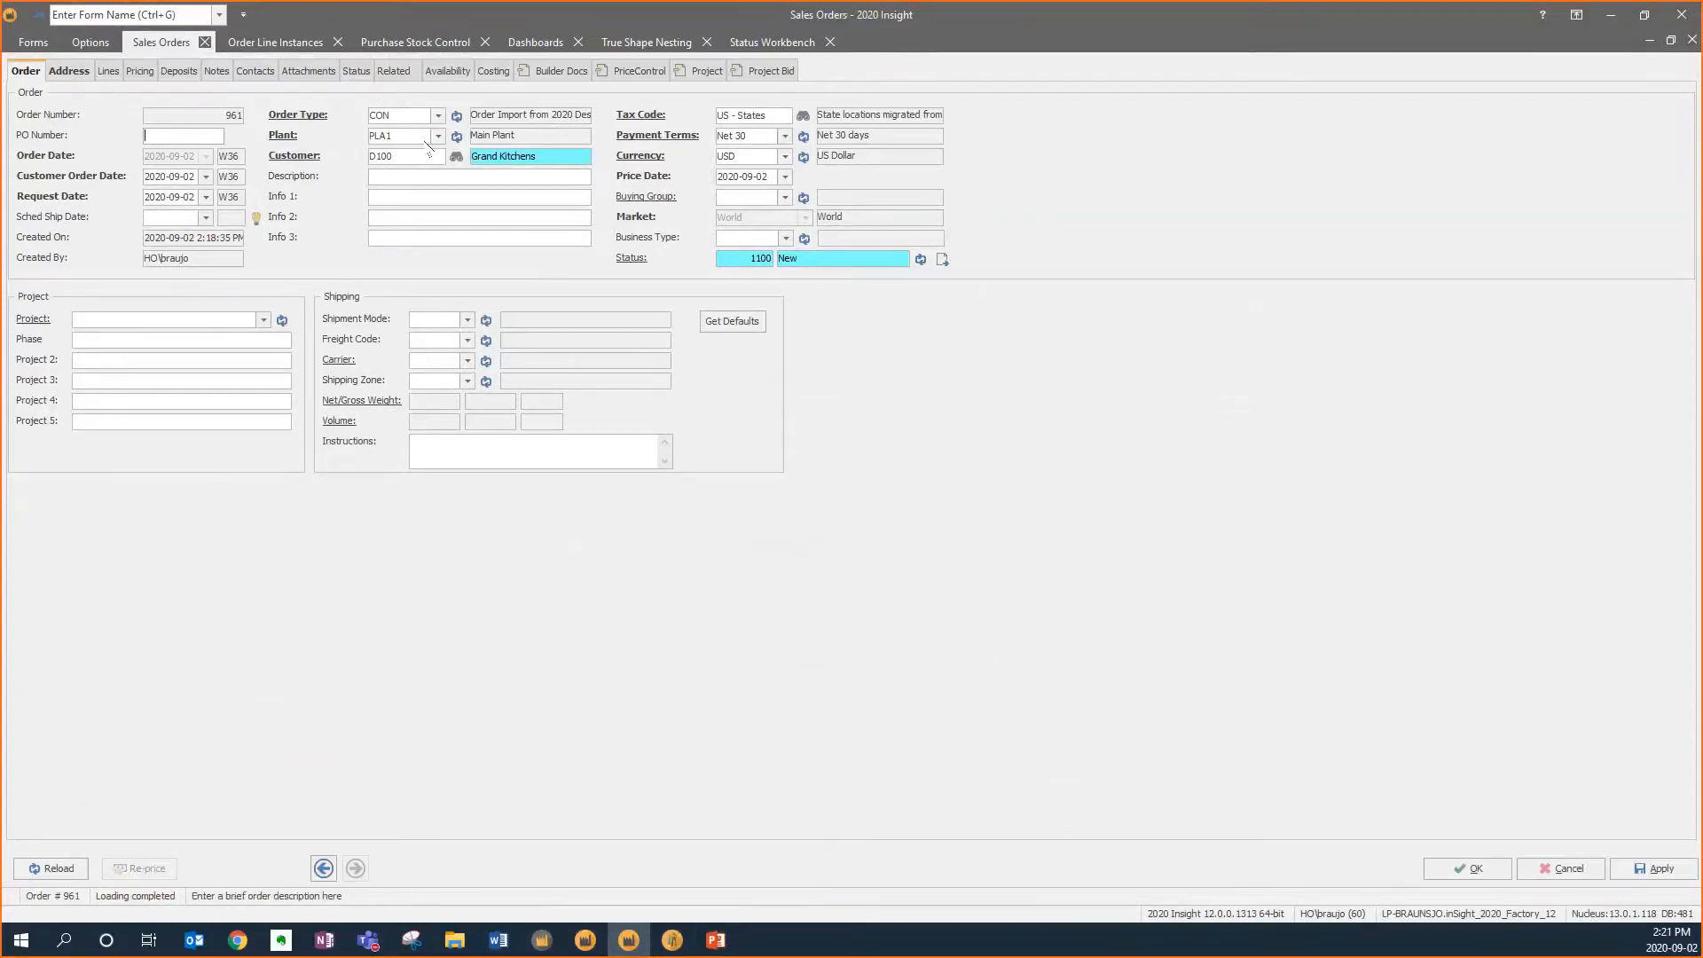
# Review the available Order Type and Plant choices for the order
pyautogui.click(438, 116)
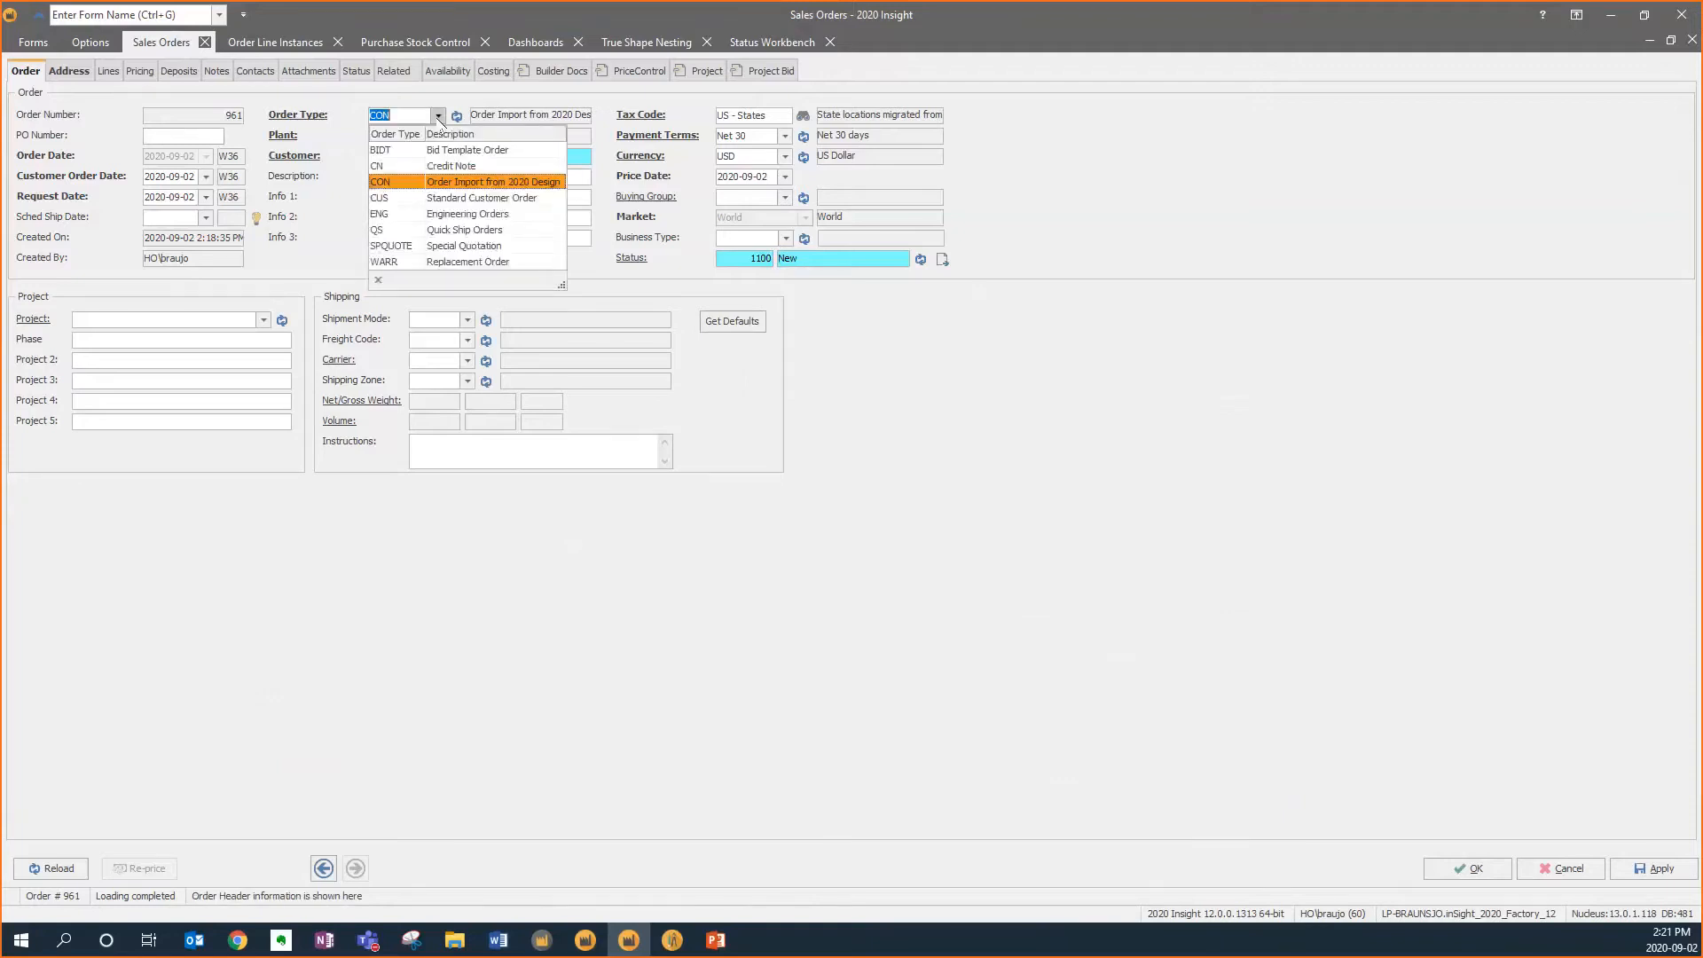
pyautogui.click(438, 116)
pyautogui.click(438, 137)
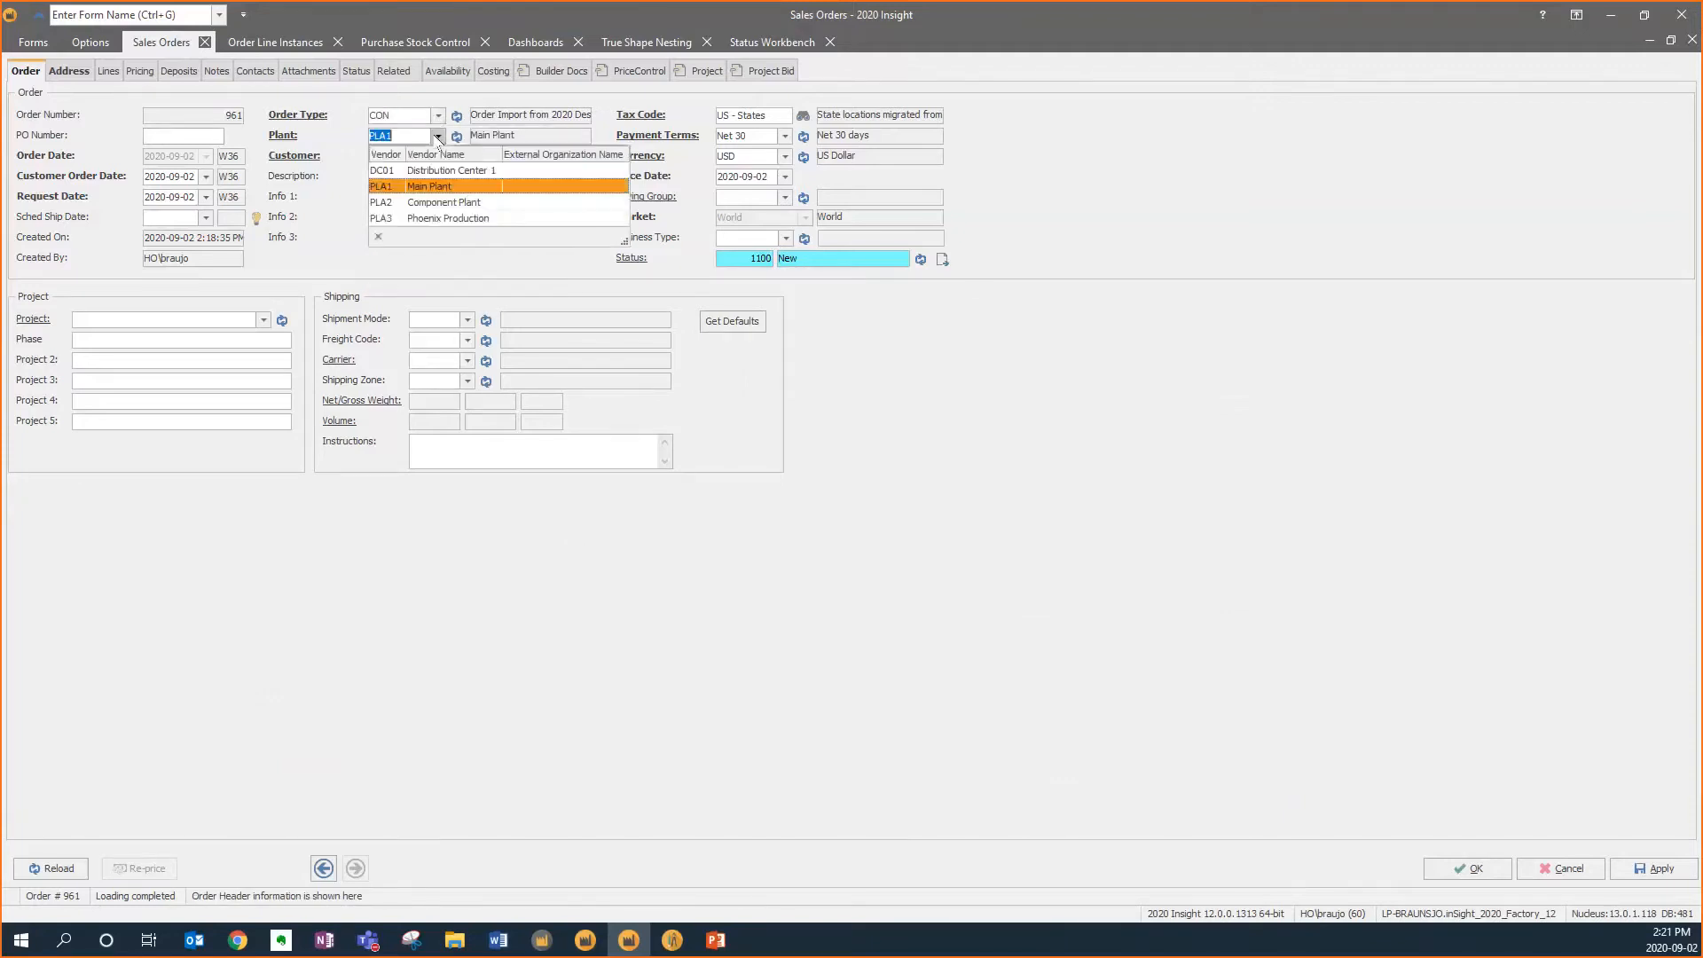
pyautogui.click(438, 136)
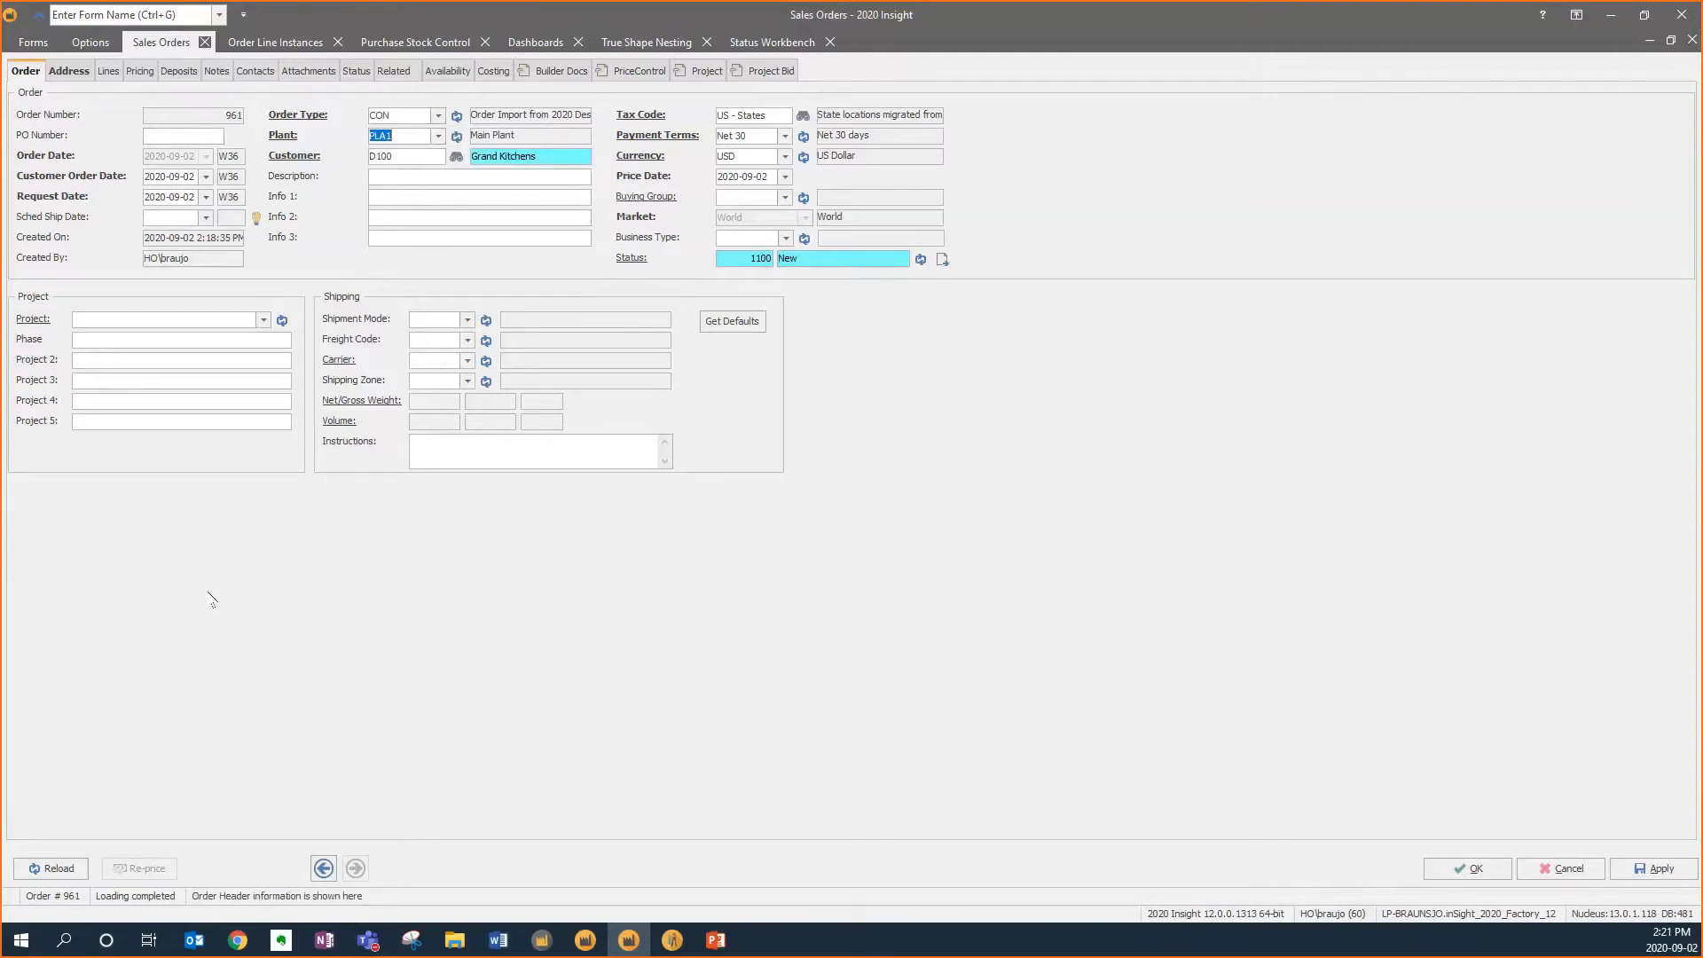
# Review the ship-to address choices on the order's address page, keeping the current address
pyautogui.click(68, 71)
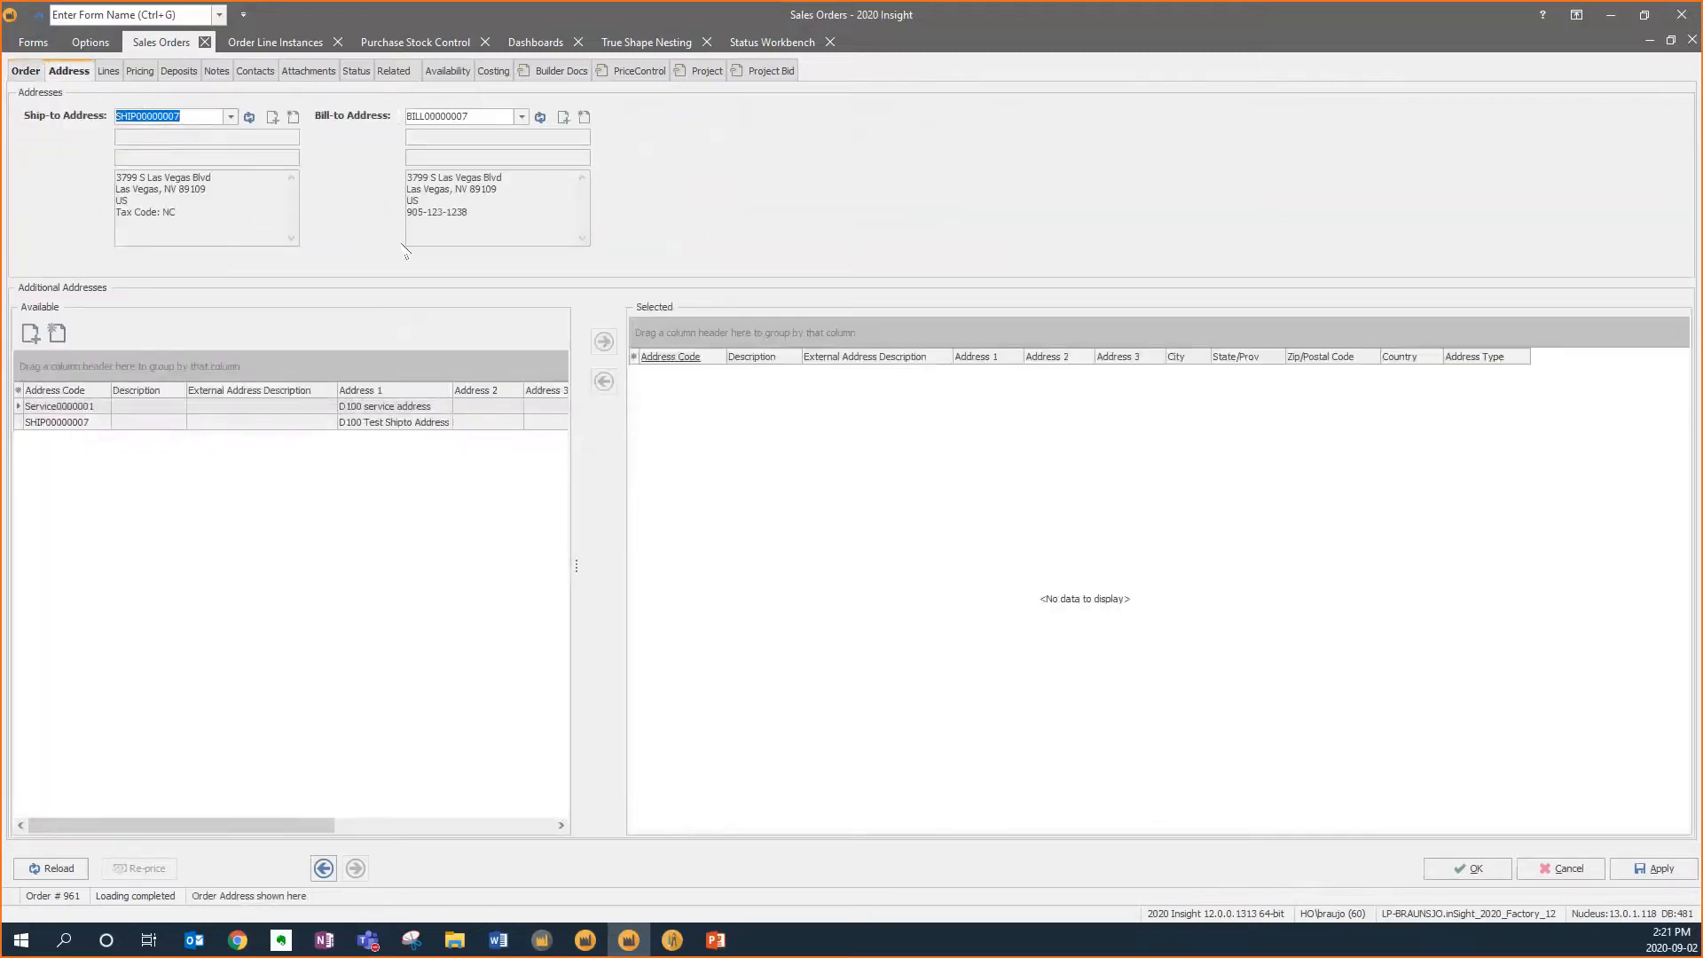
pyautogui.click(231, 116)
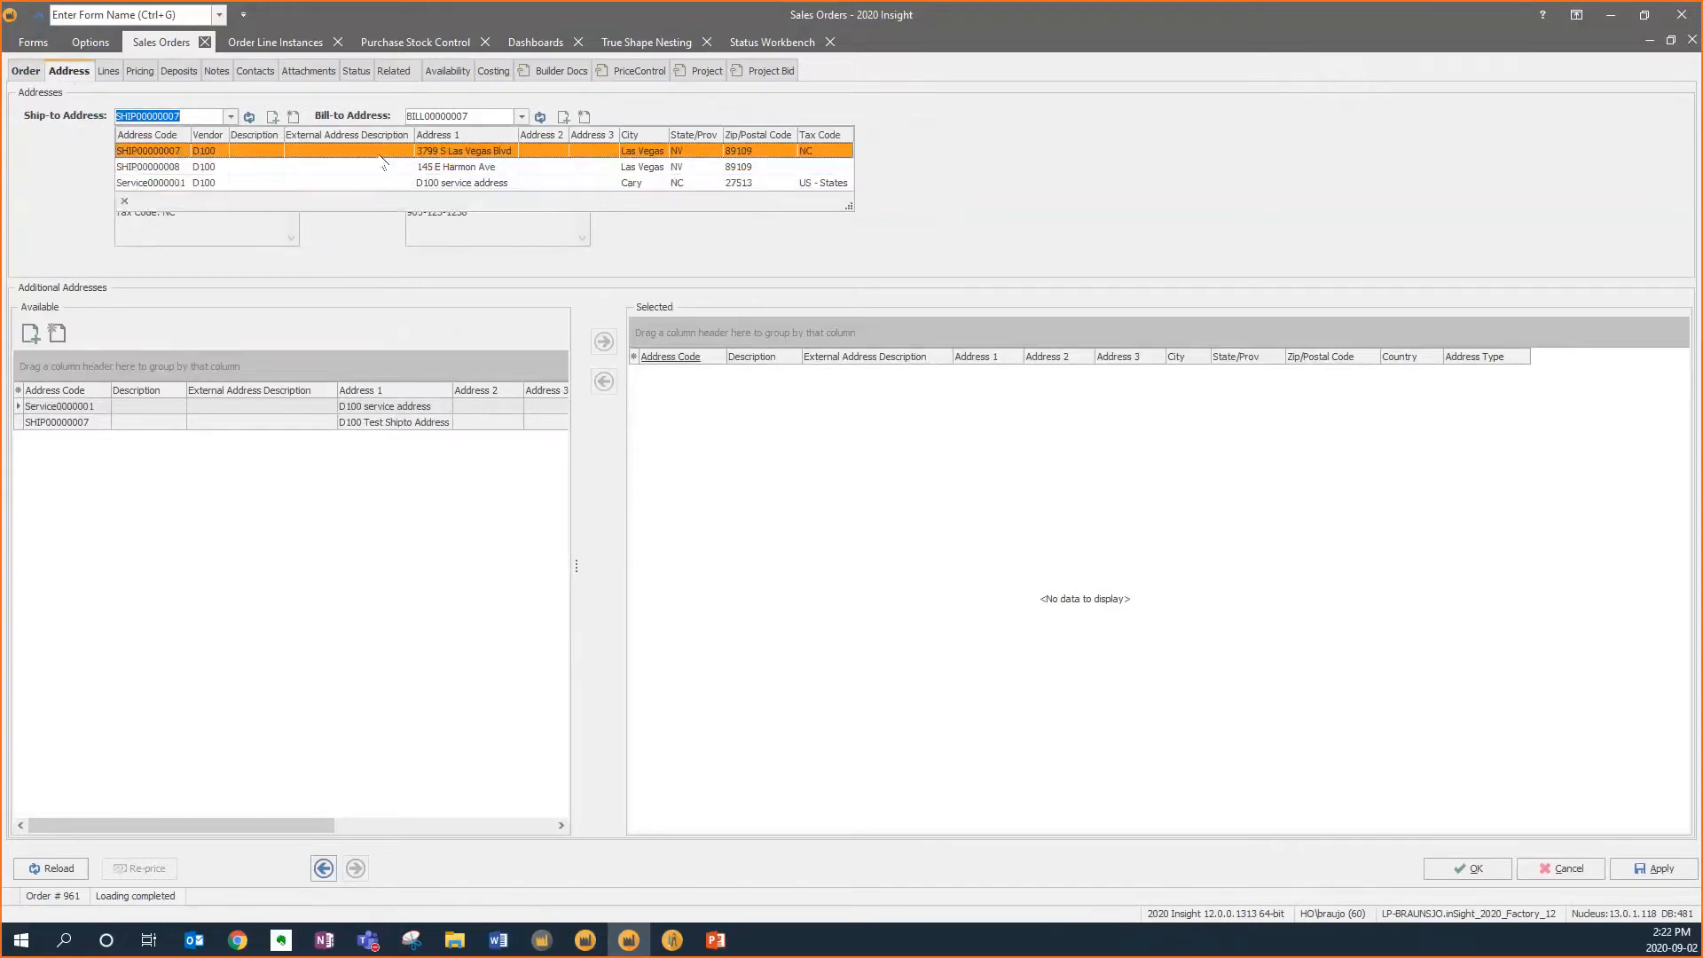
pyautogui.click(298, 150)
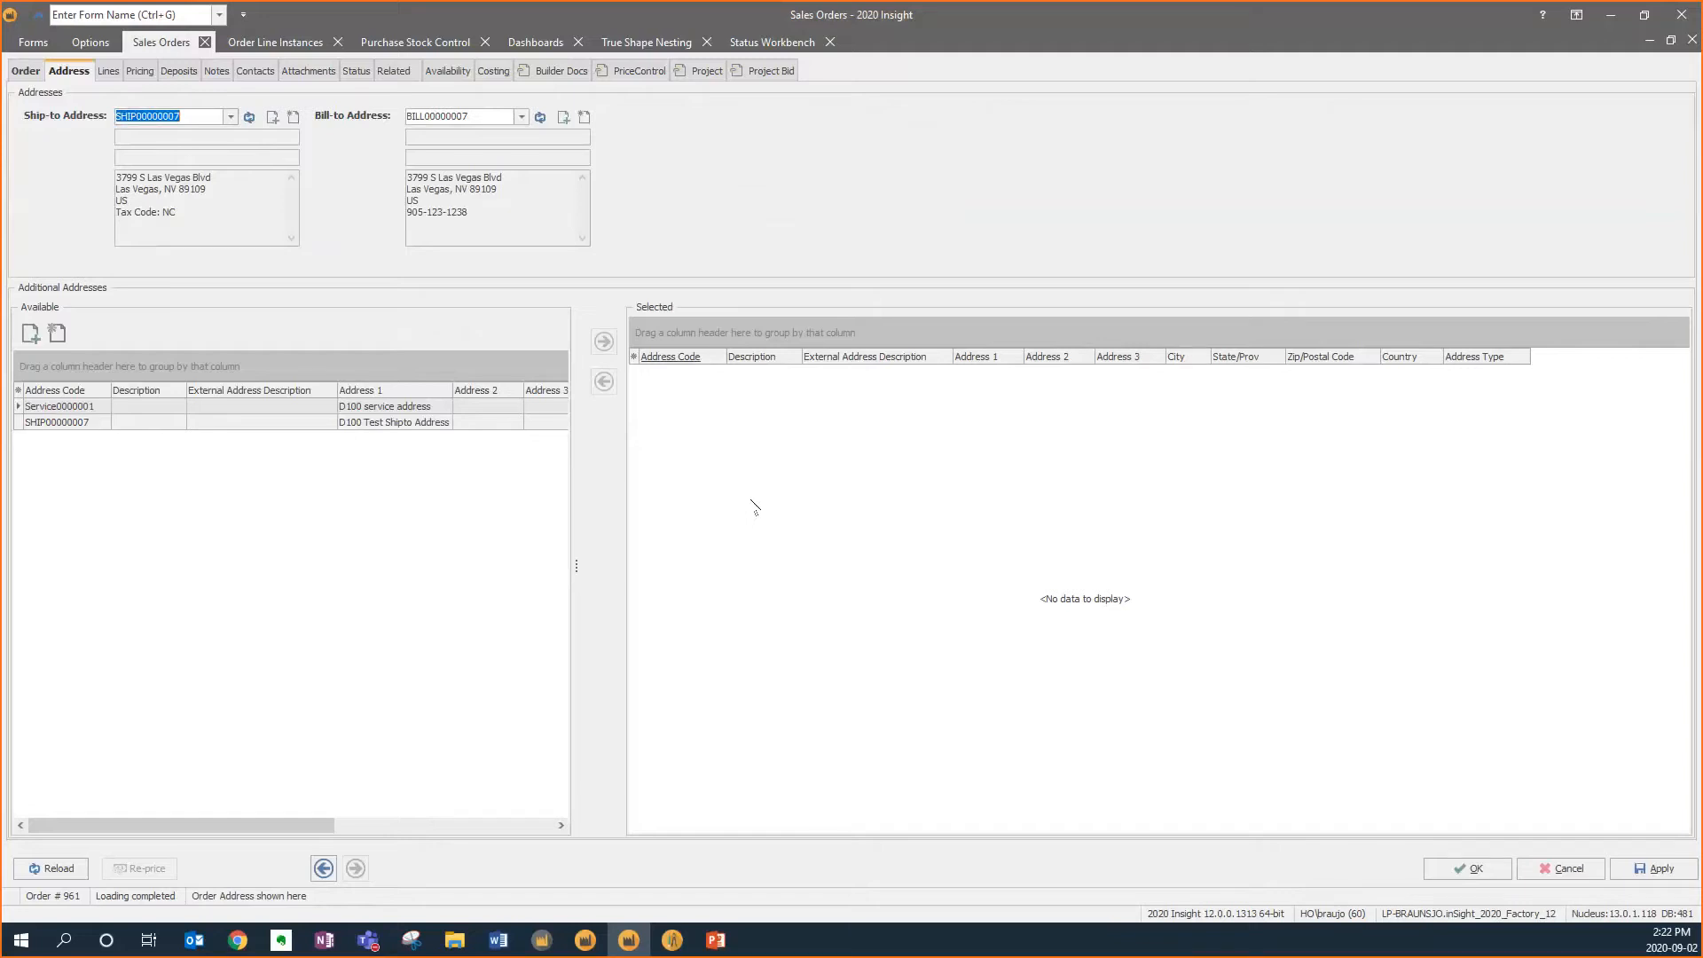
# Open the order lines, widen the line list, and select the Base Cabinet 15" RH line
pyautogui.click(109, 71)
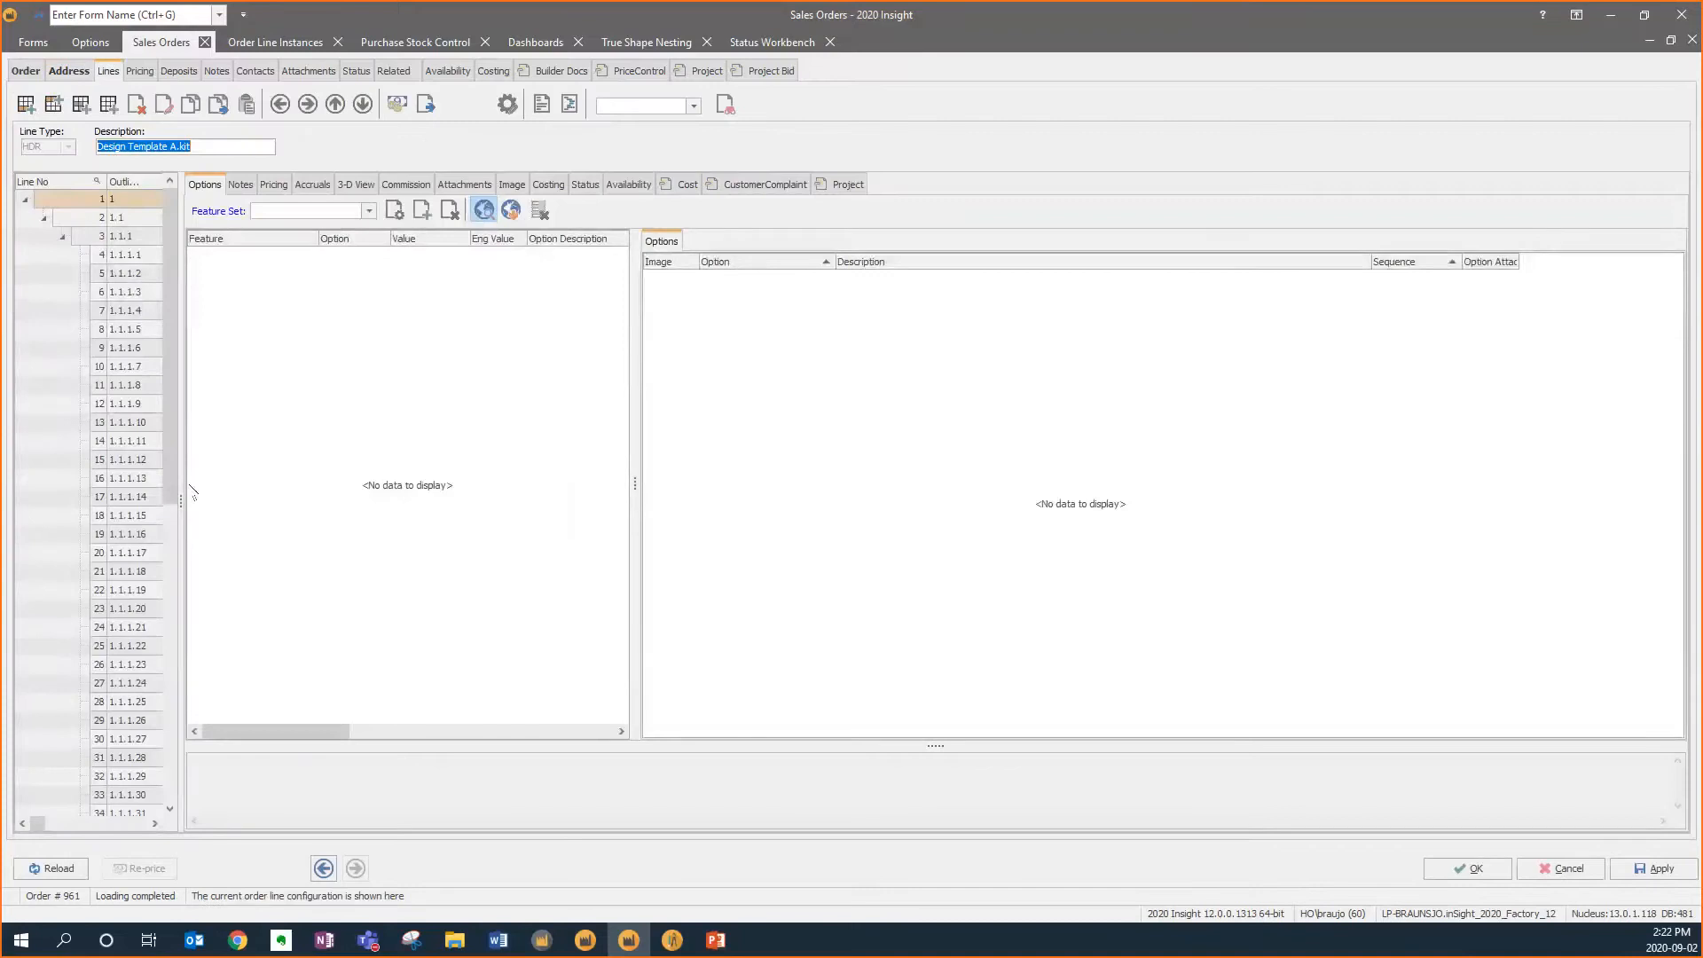
pyautogui.moveTo(180, 484); pyautogui.dragTo(451, 483)
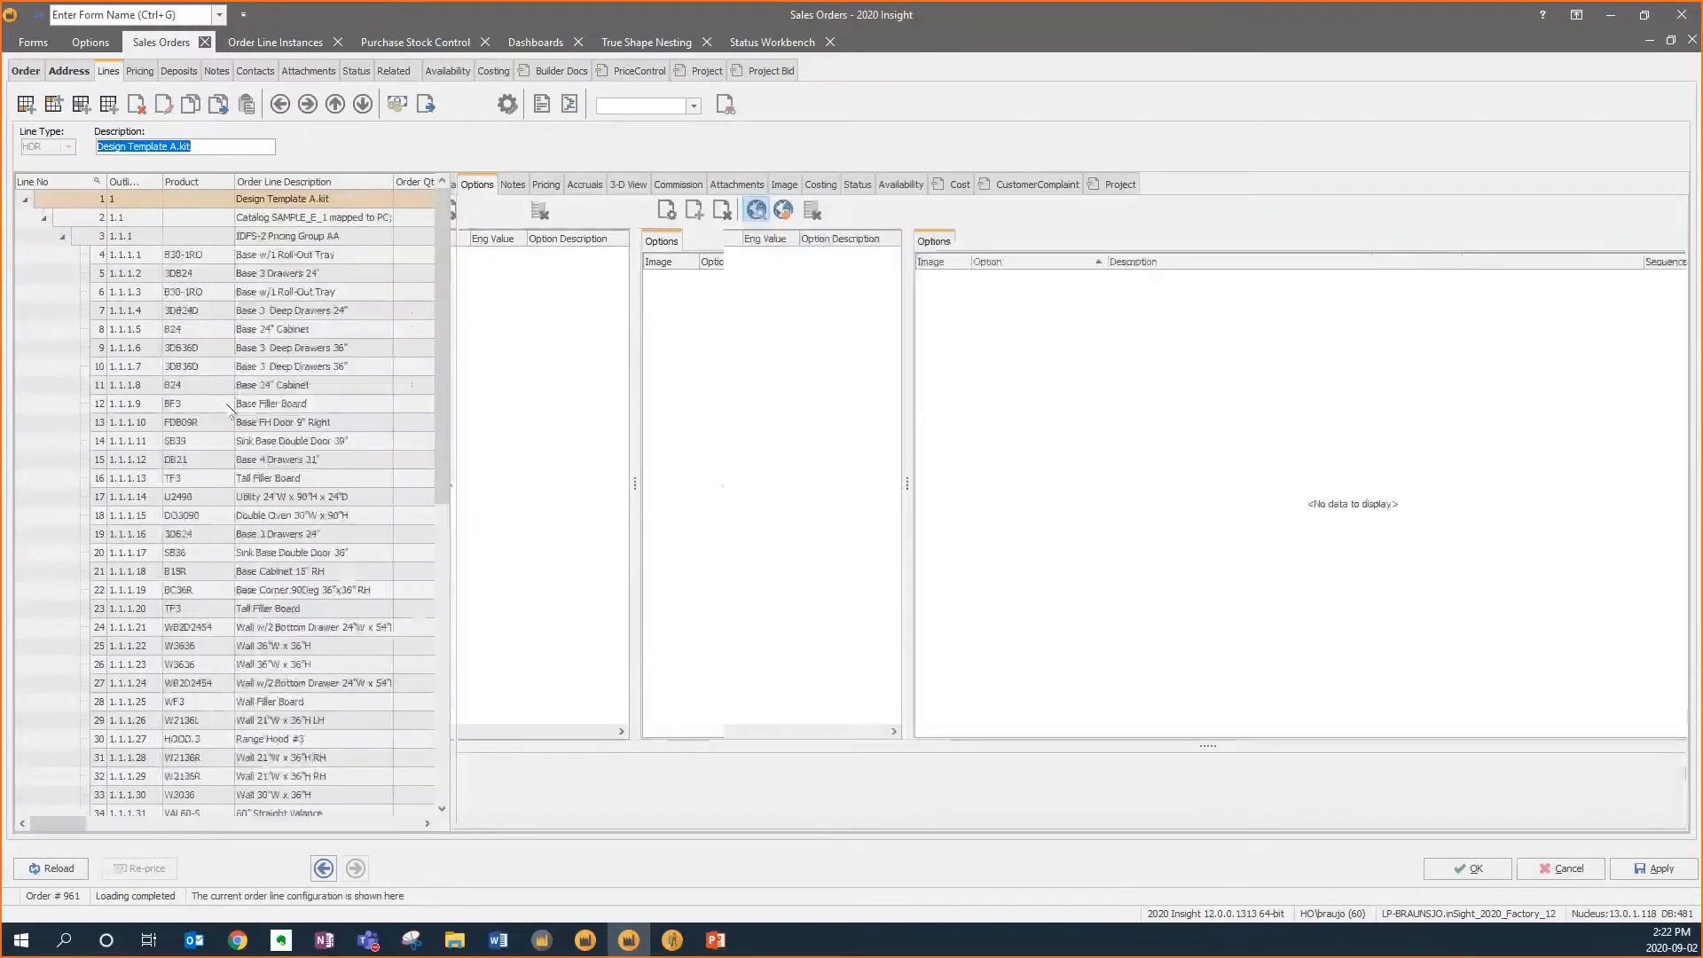
pyautogui.click(225, 573)
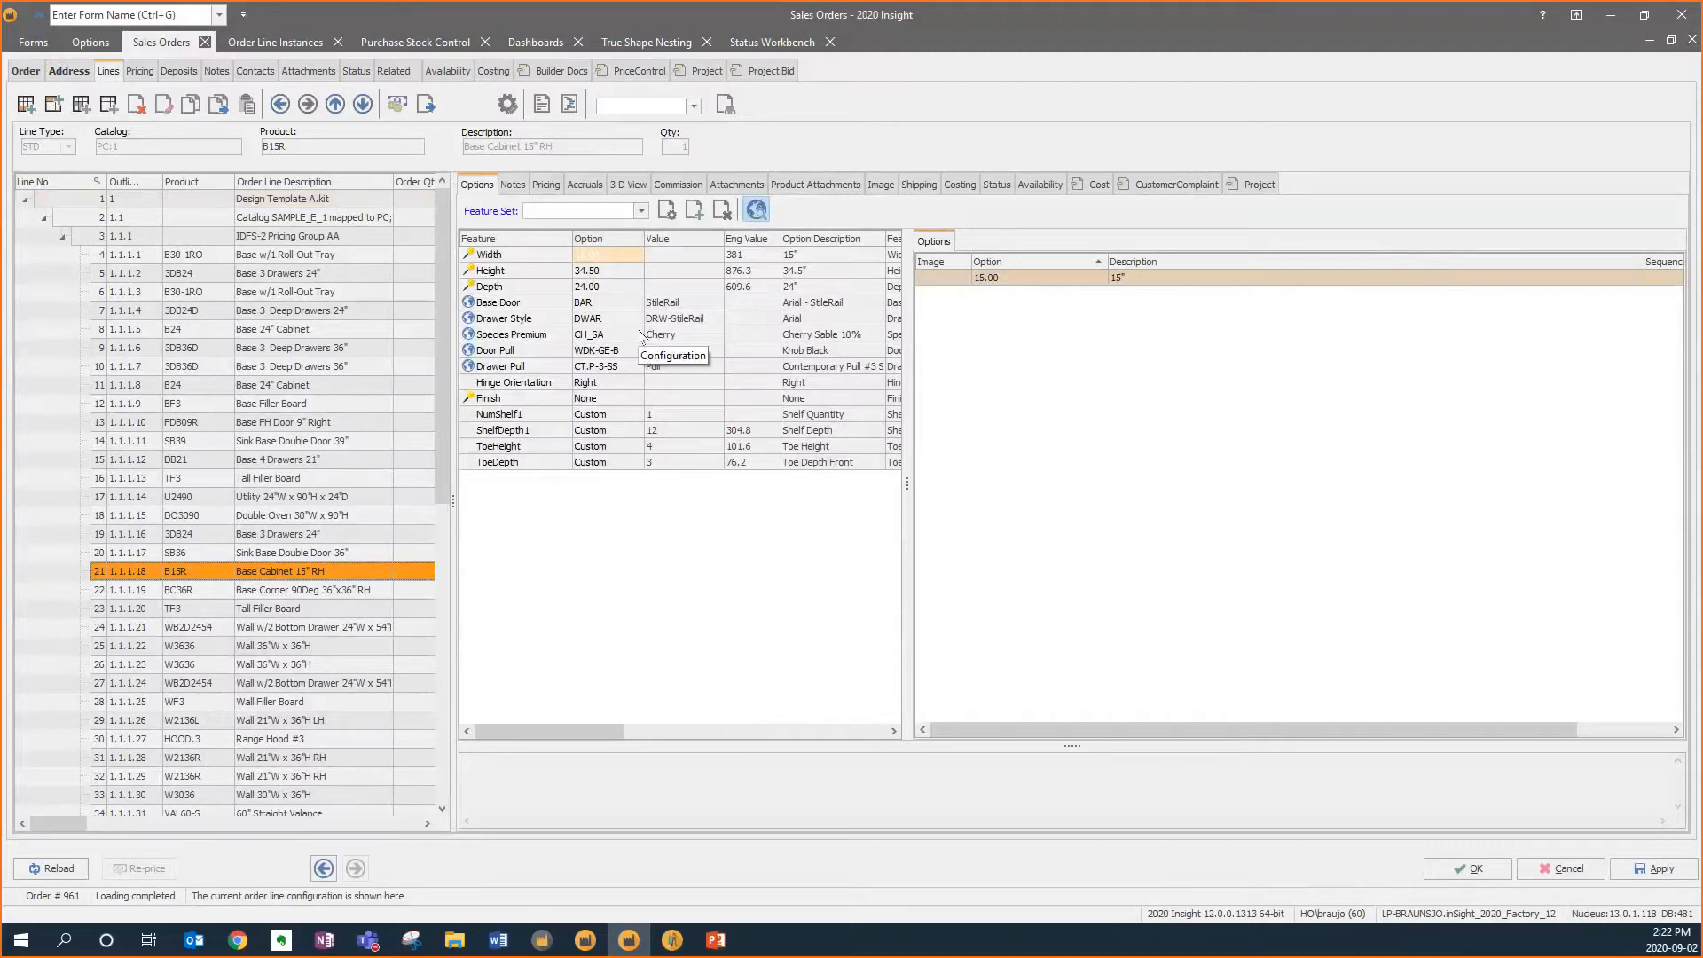
# View the Base Cabinet 15" RH line in 3-D and zoom in on it
pyautogui.click(1654, 869)
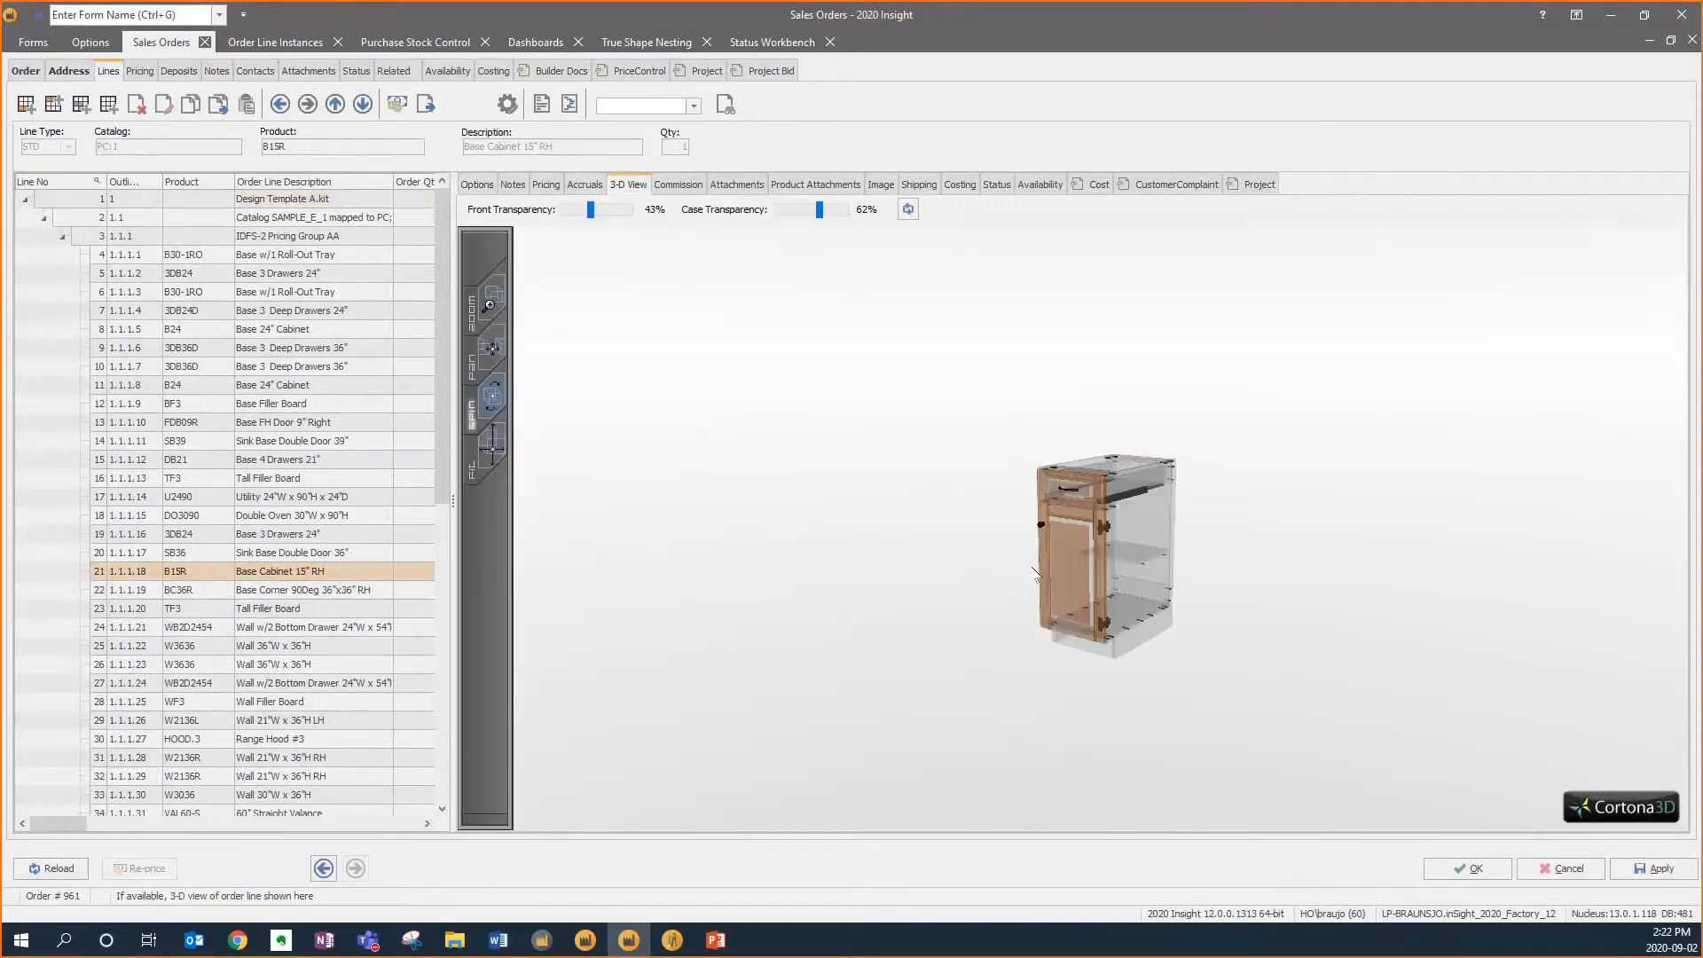
pyautogui.click(507, 455)
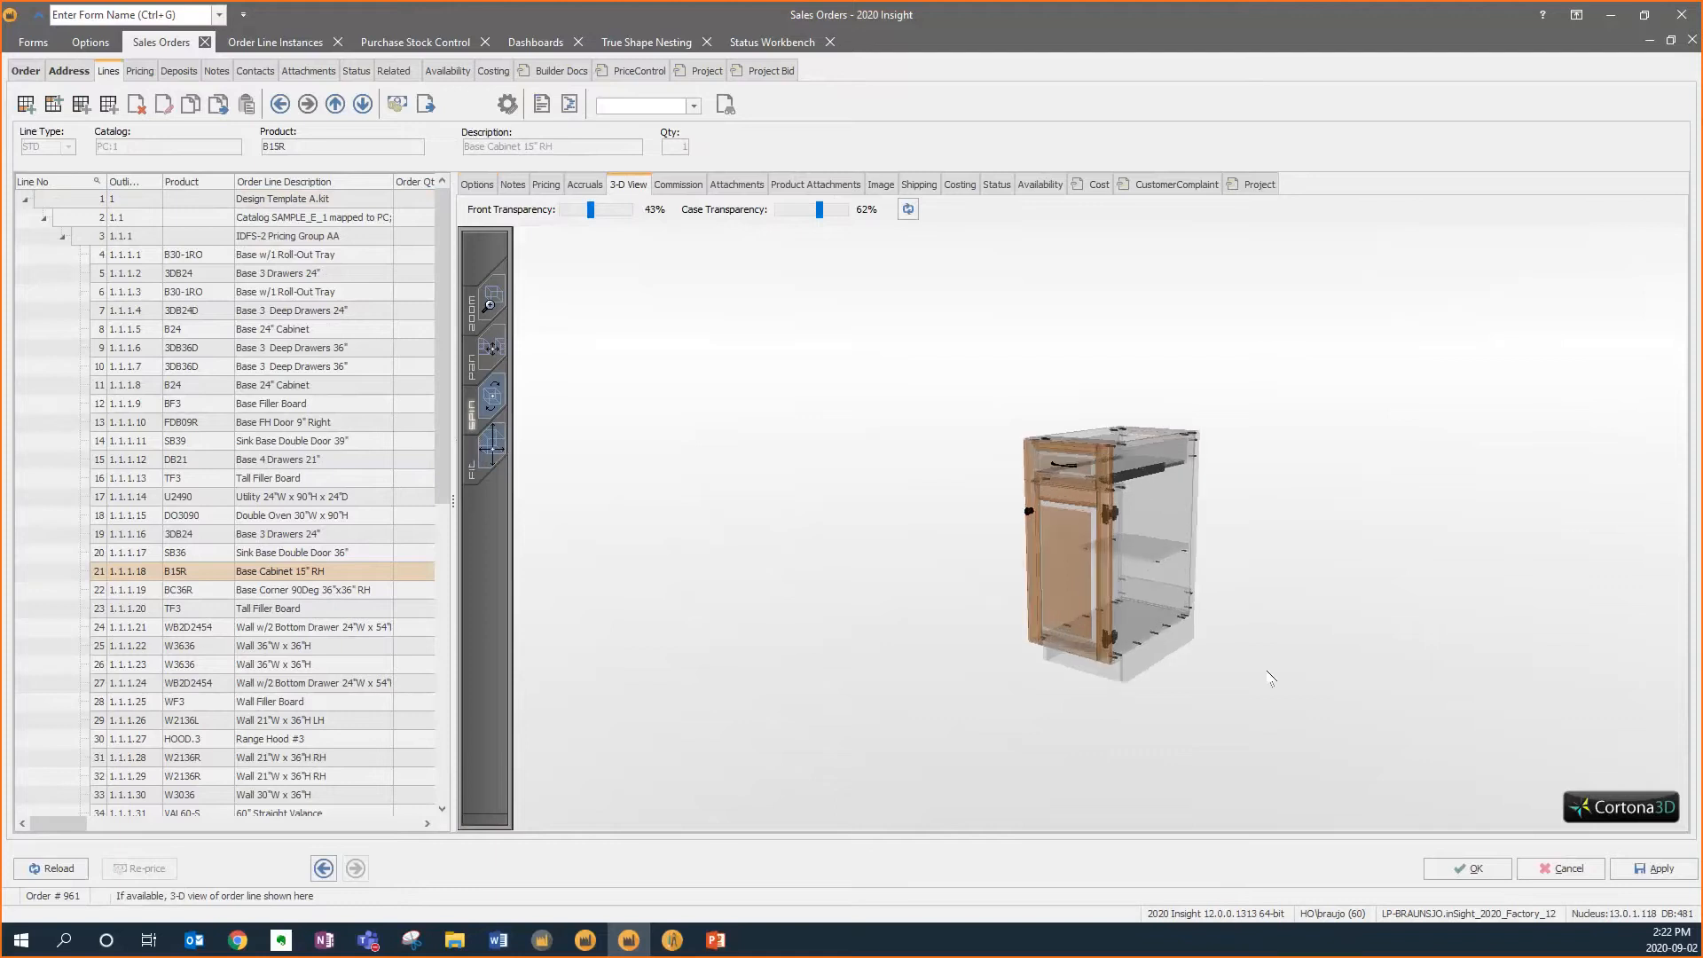
pyautogui.moveTo(1210, 616); pyautogui.dragTo(1107, 590)
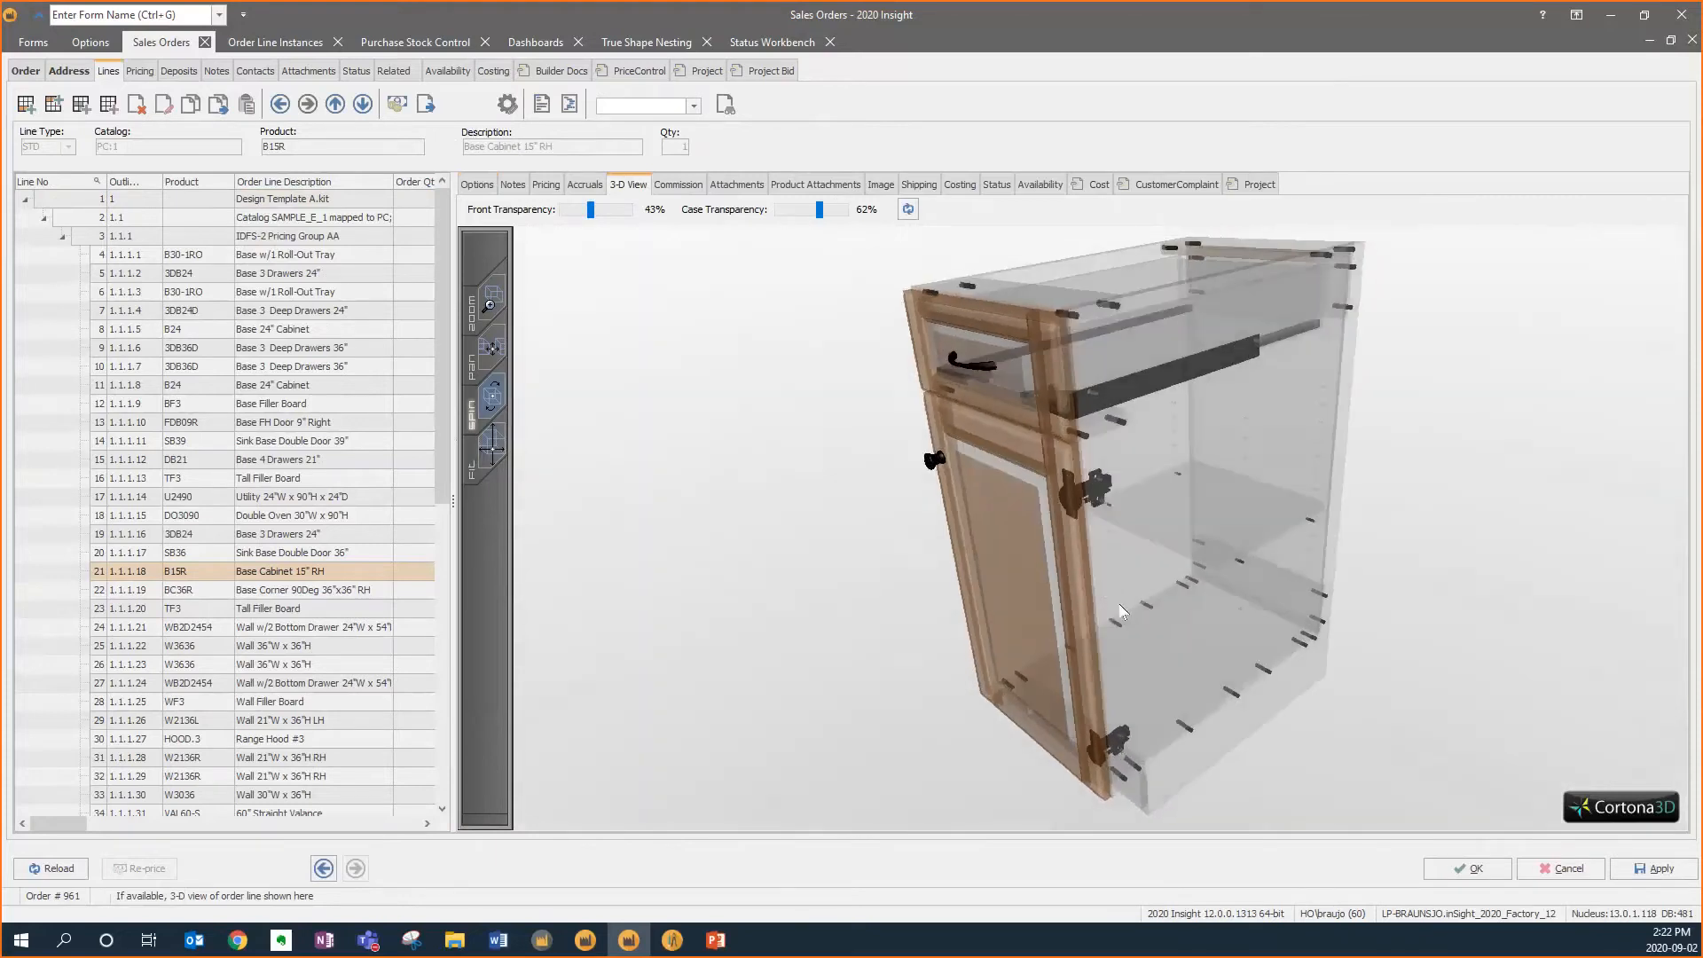
# Put the cabinet line in edit mode and change its NumShelf1 shelf quantity in the feature value dialog
pyautogui.click(476, 184)
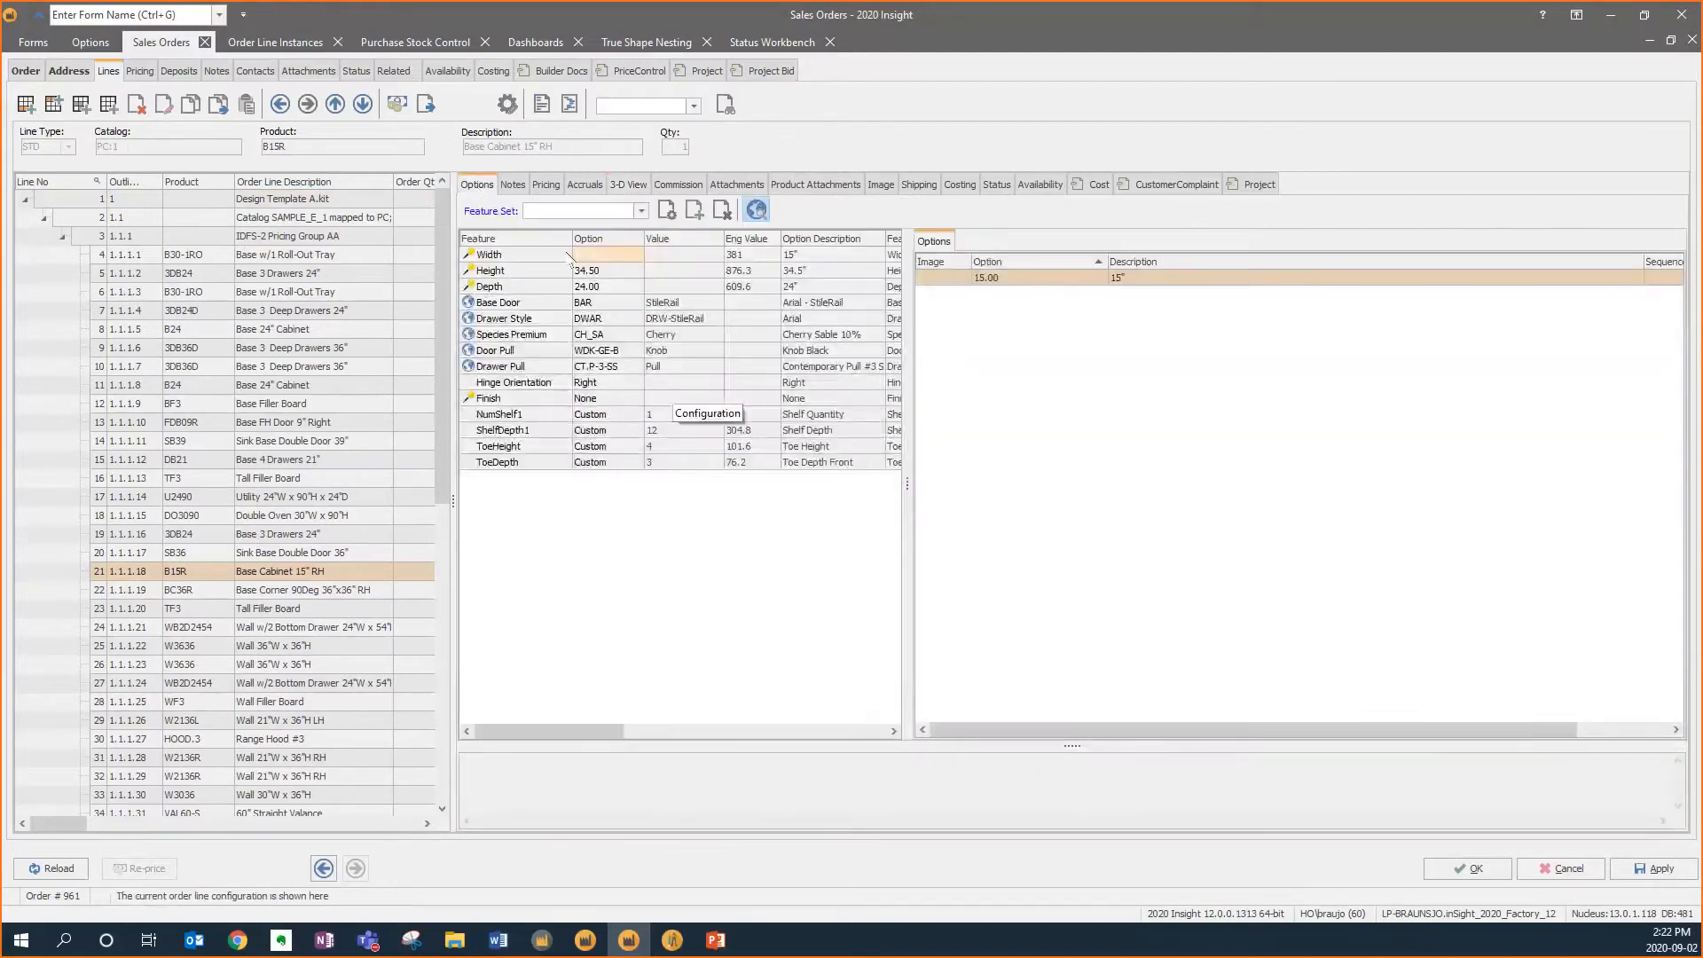
pyautogui.click(163, 104)
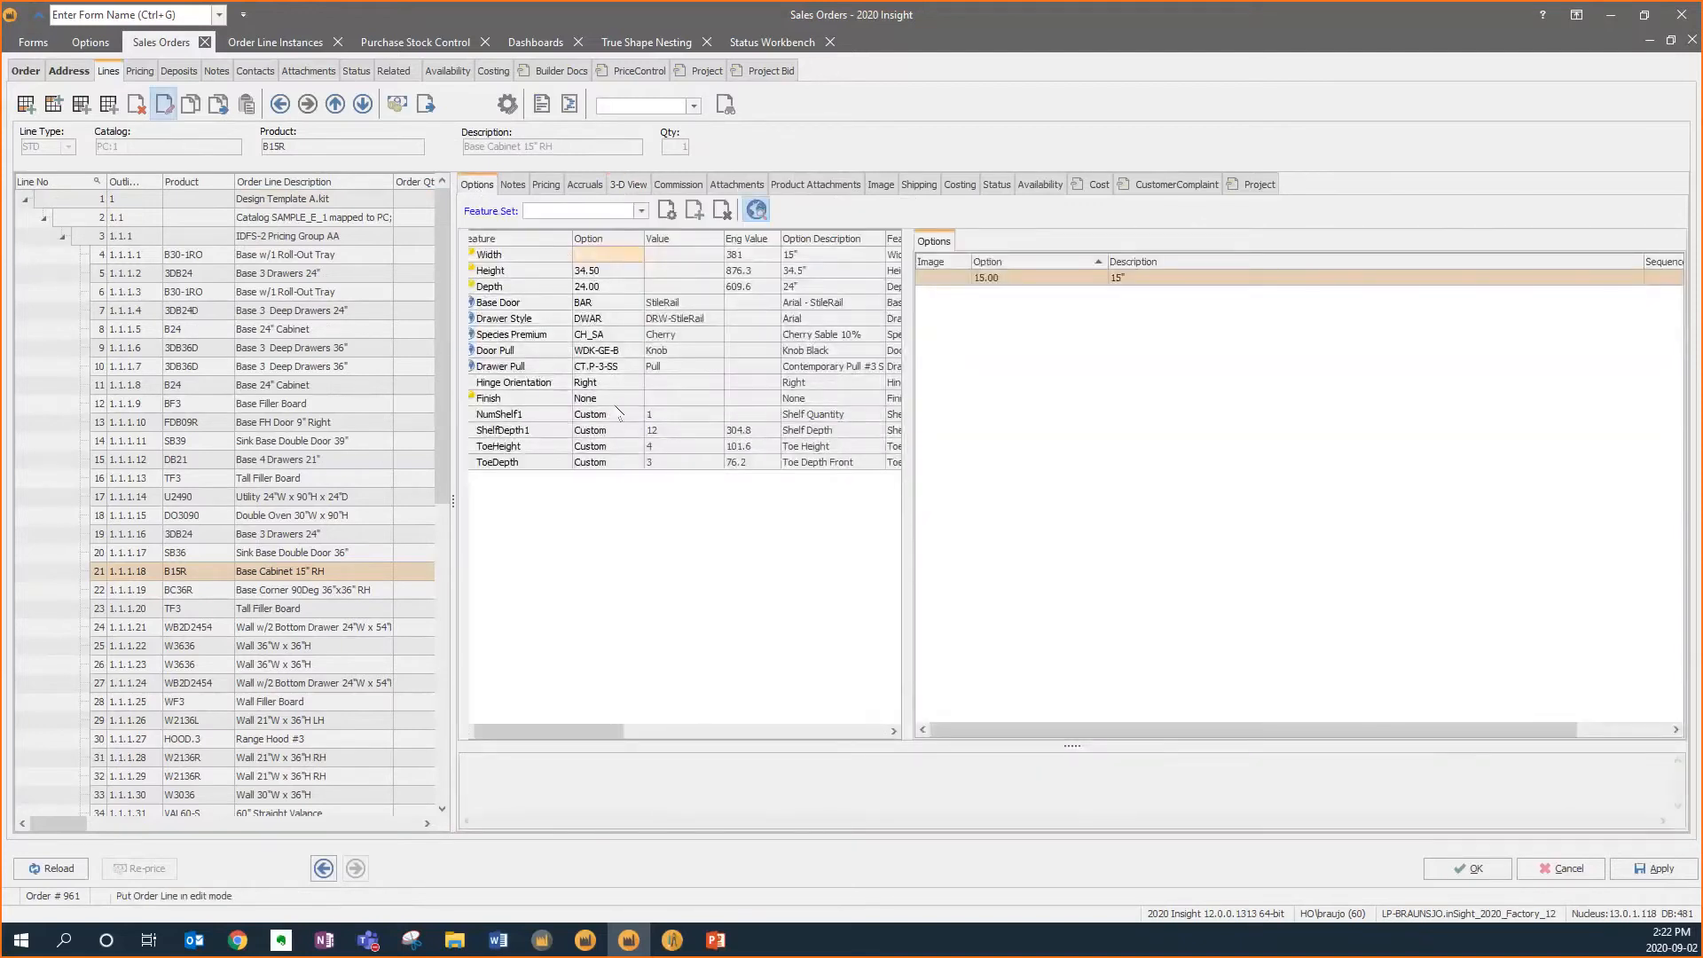
pyautogui.click(635, 415)
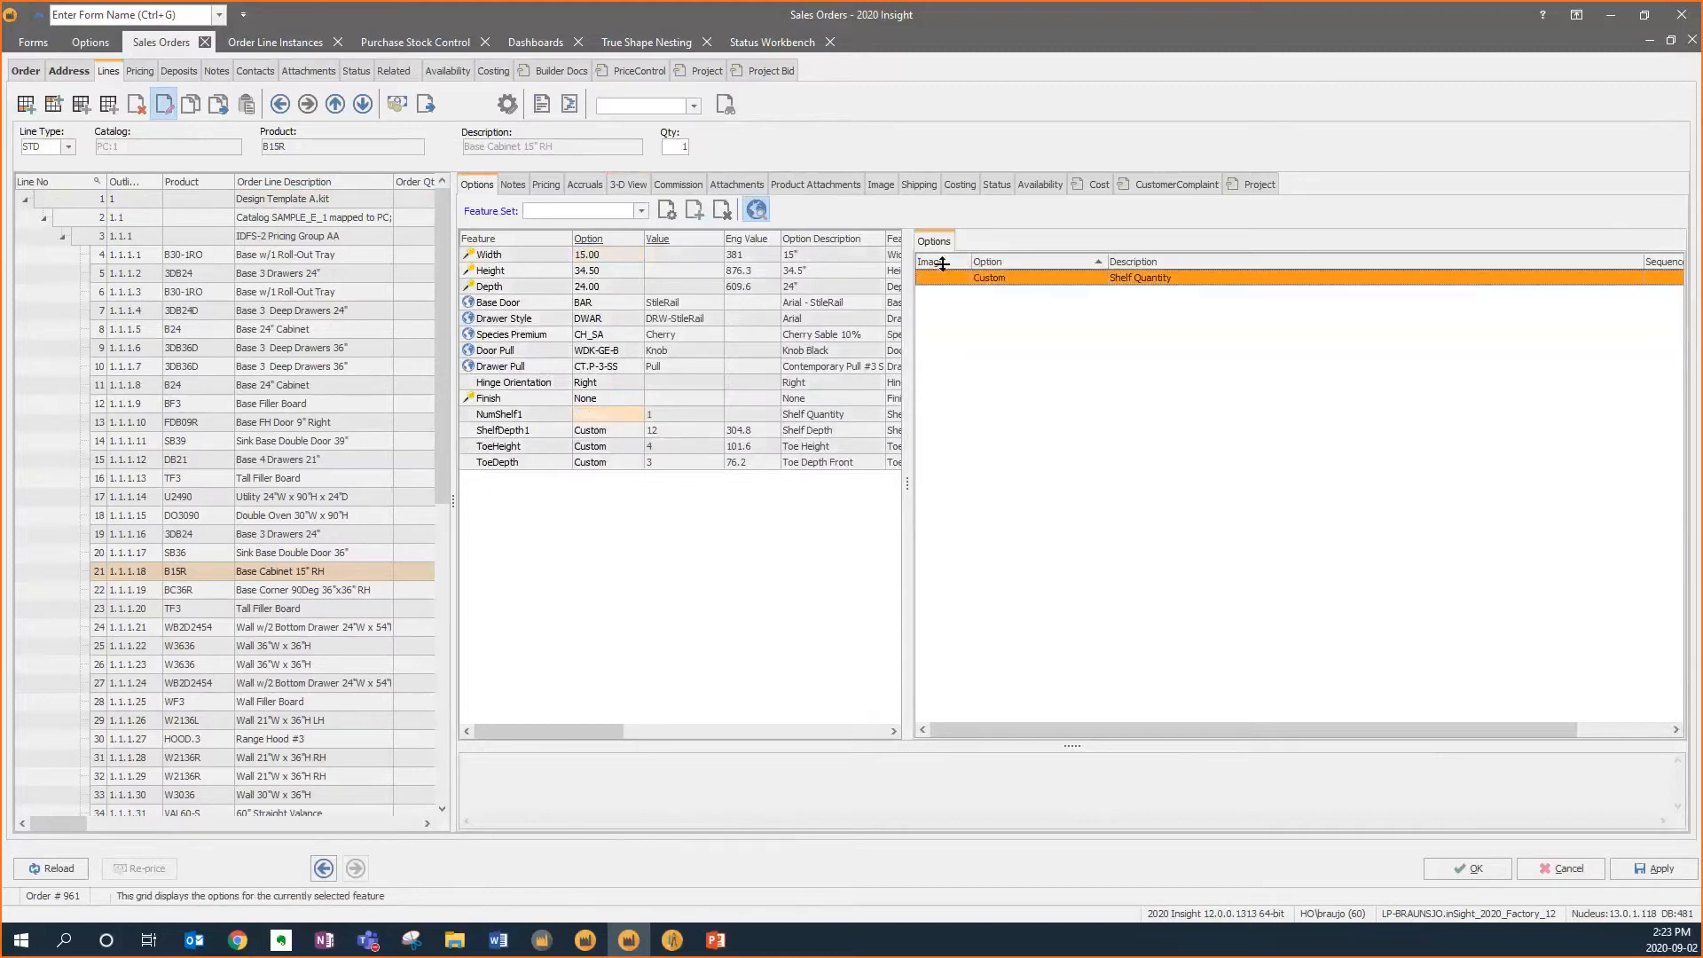
pyautogui.doubleClick(966, 279)
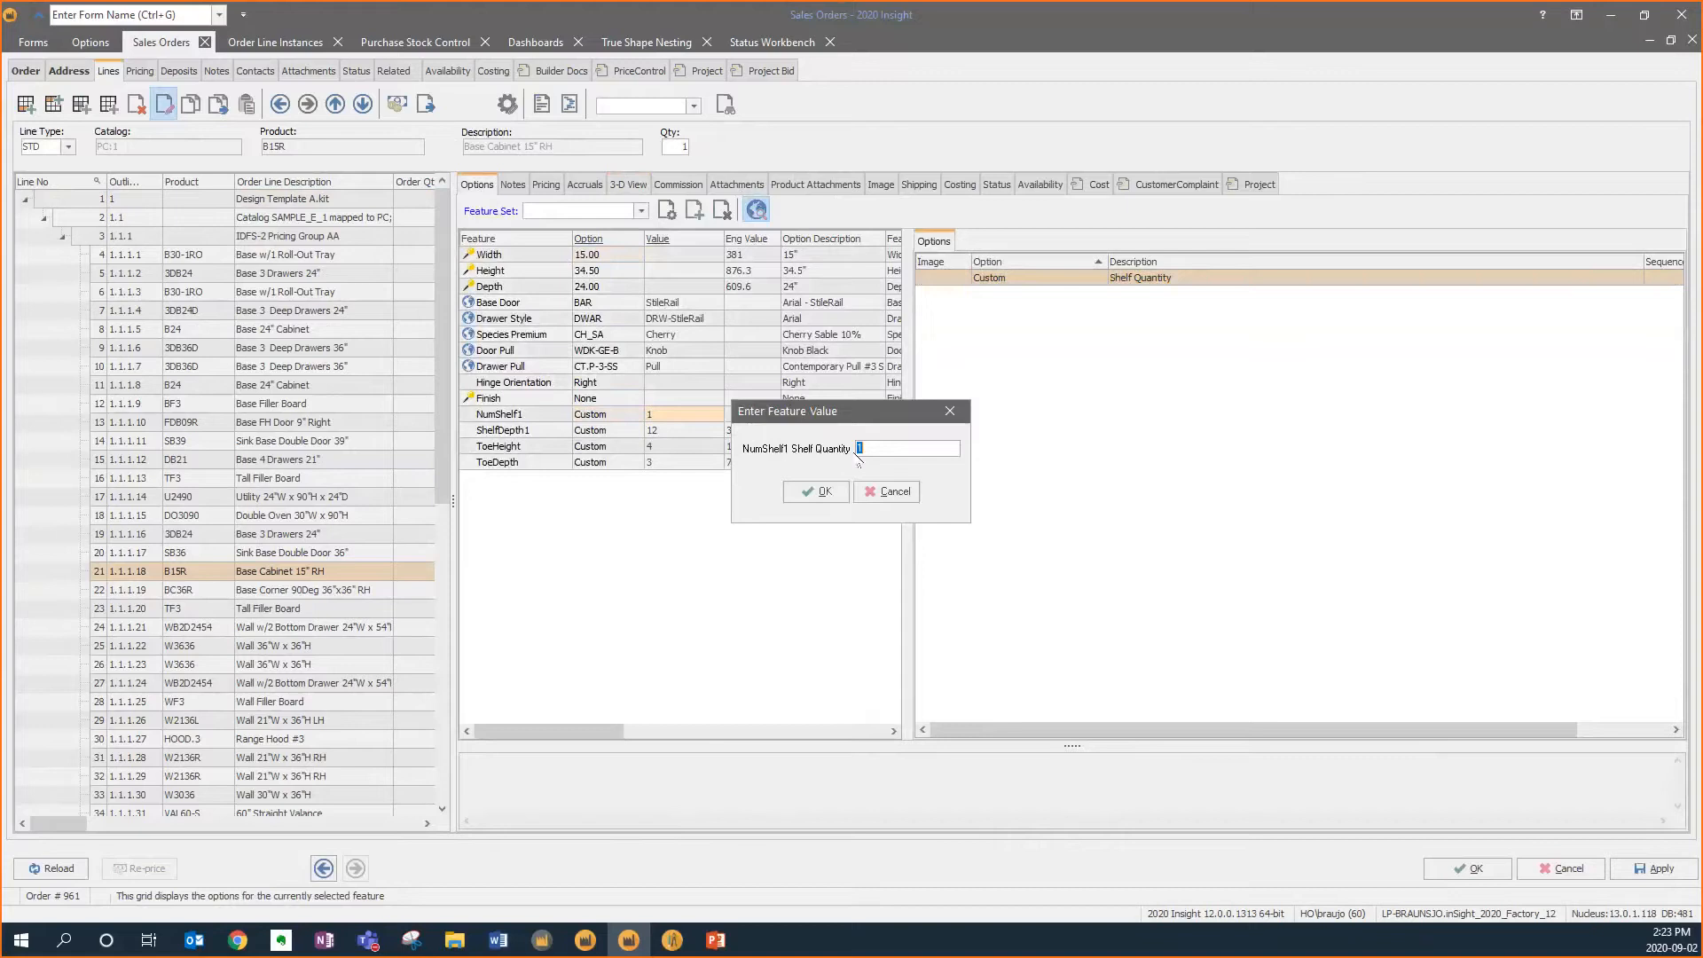
pyautogui.click(814, 492)
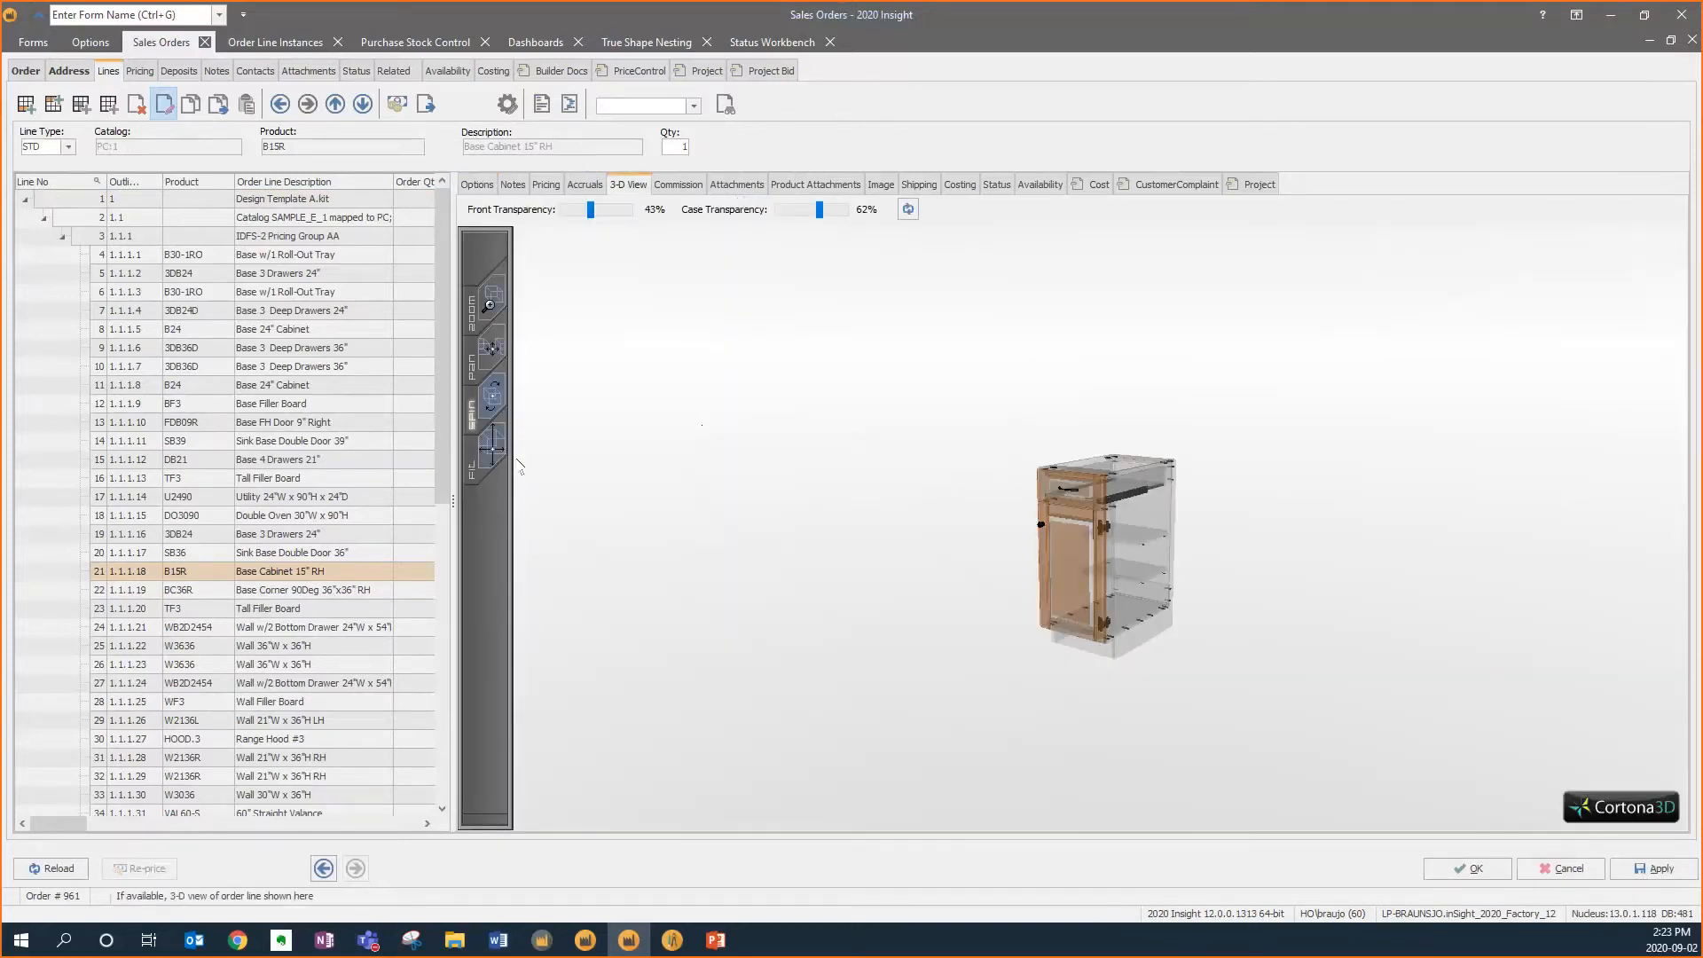
# Inspect the reconfigured cabinet in 3-D view and apply the order changes with OK
pyautogui.scroll(6, 1147, 589)
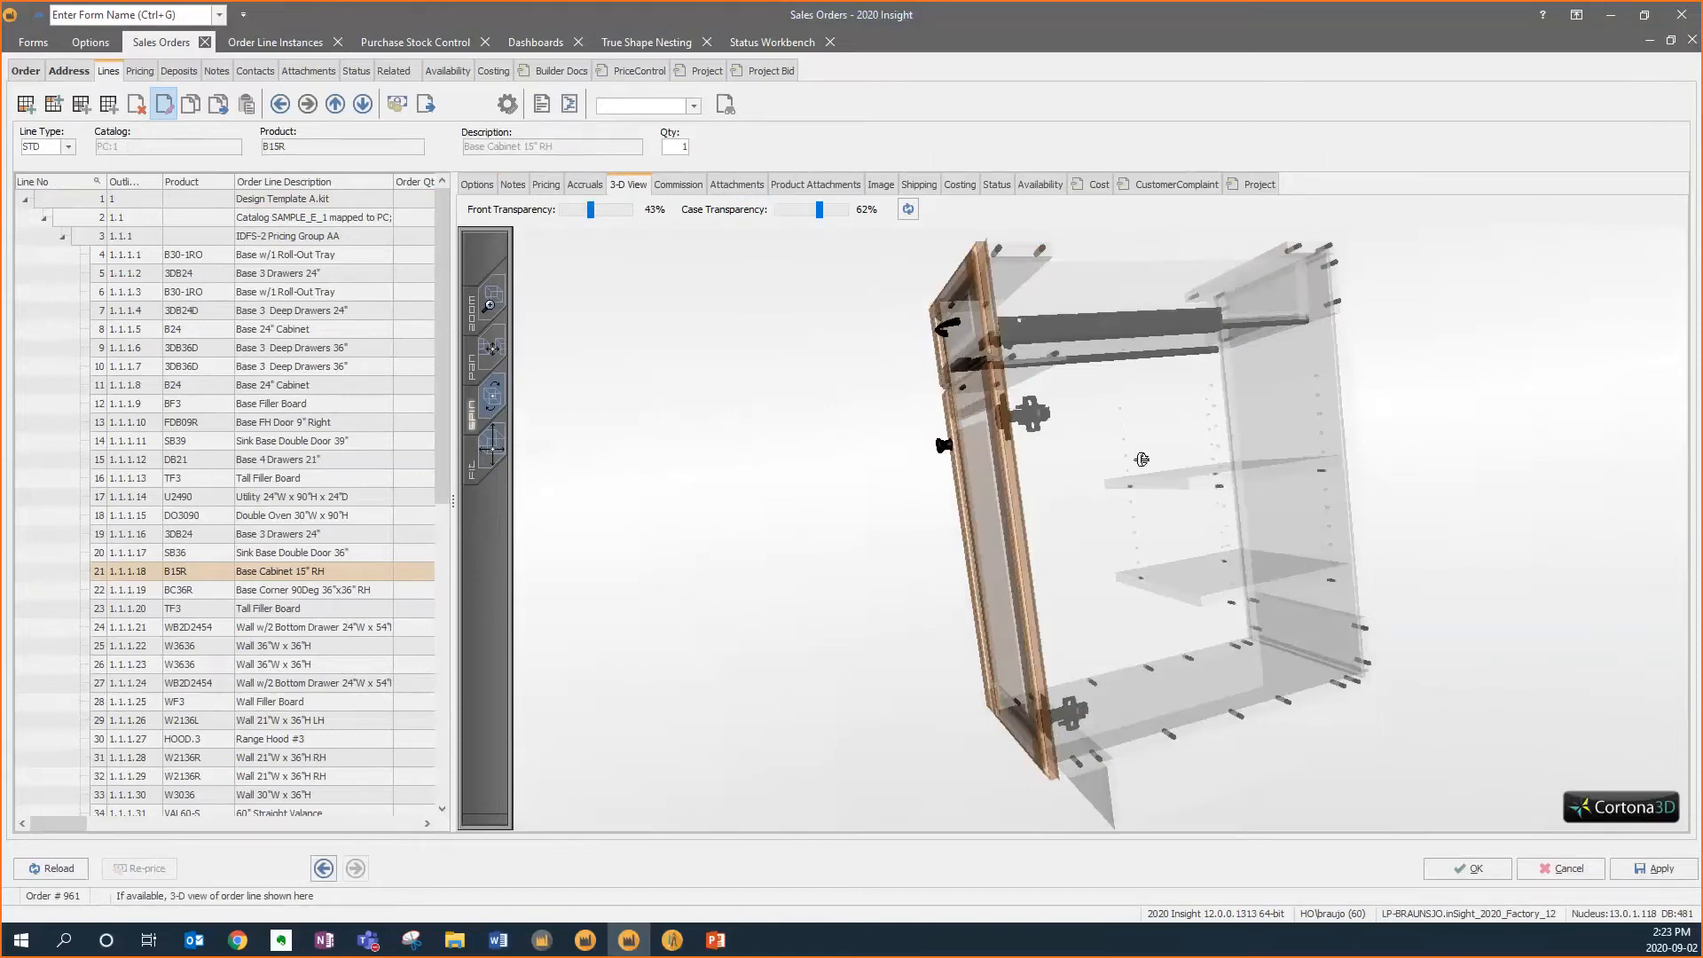
pyautogui.moveTo(1224, 596); pyautogui.dragTo(1216, 559)
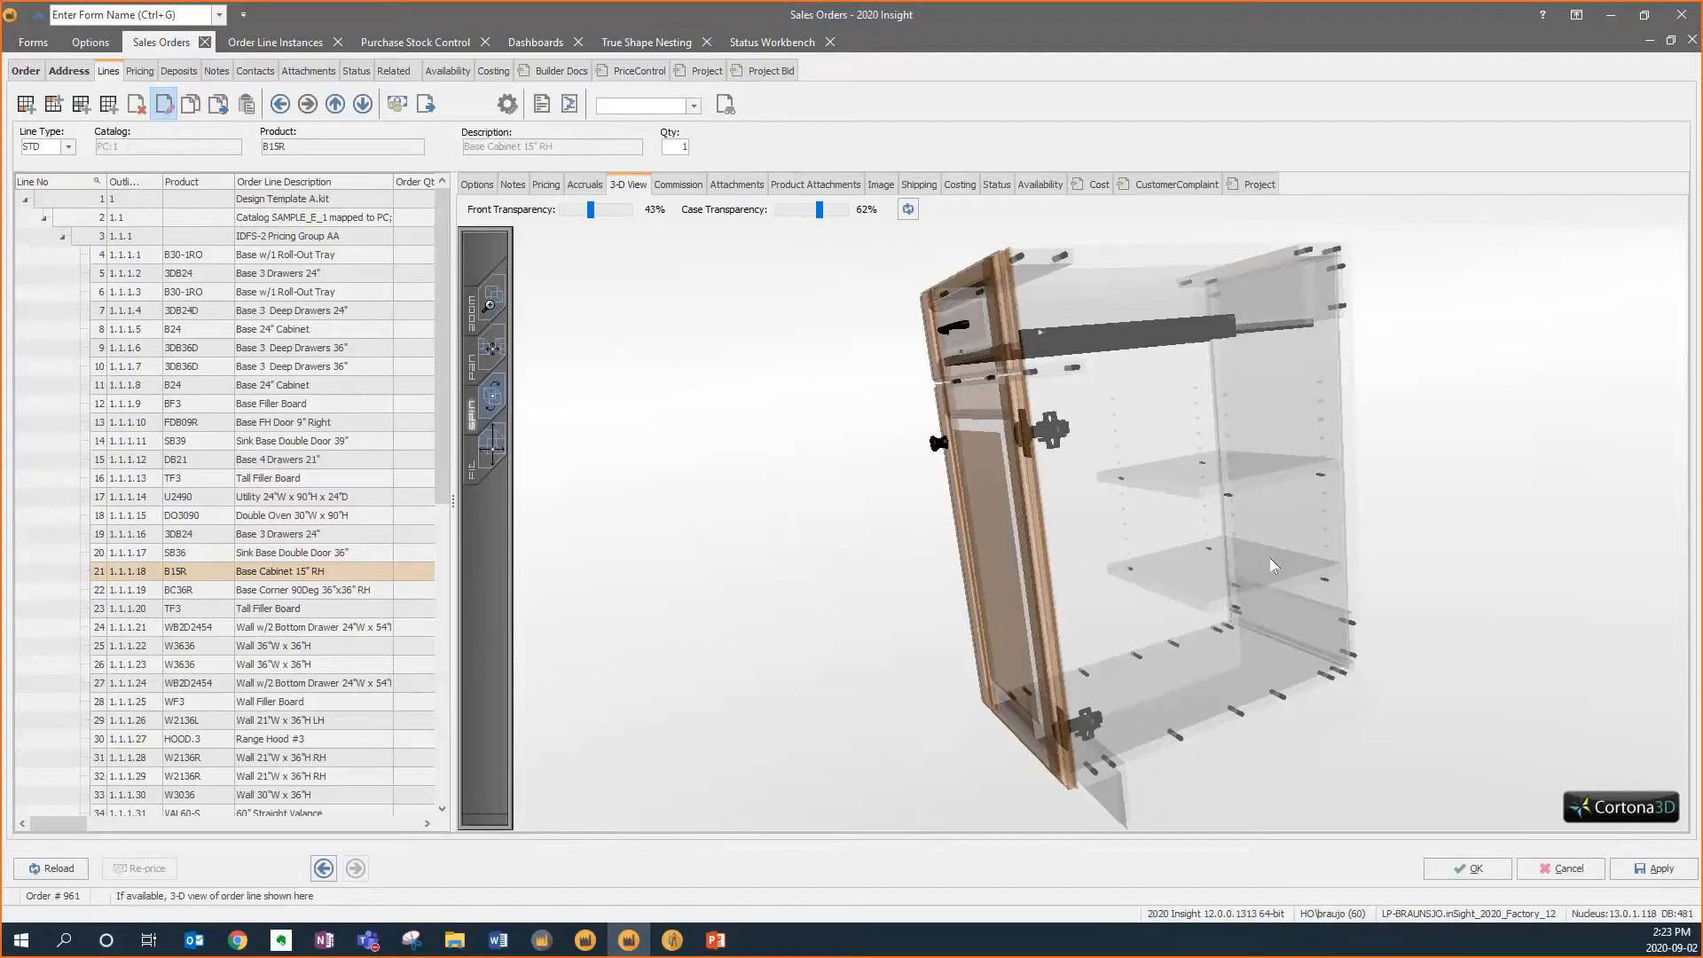
pyautogui.moveTo(1288, 529); pyautogui.dragTo(1311, 439)
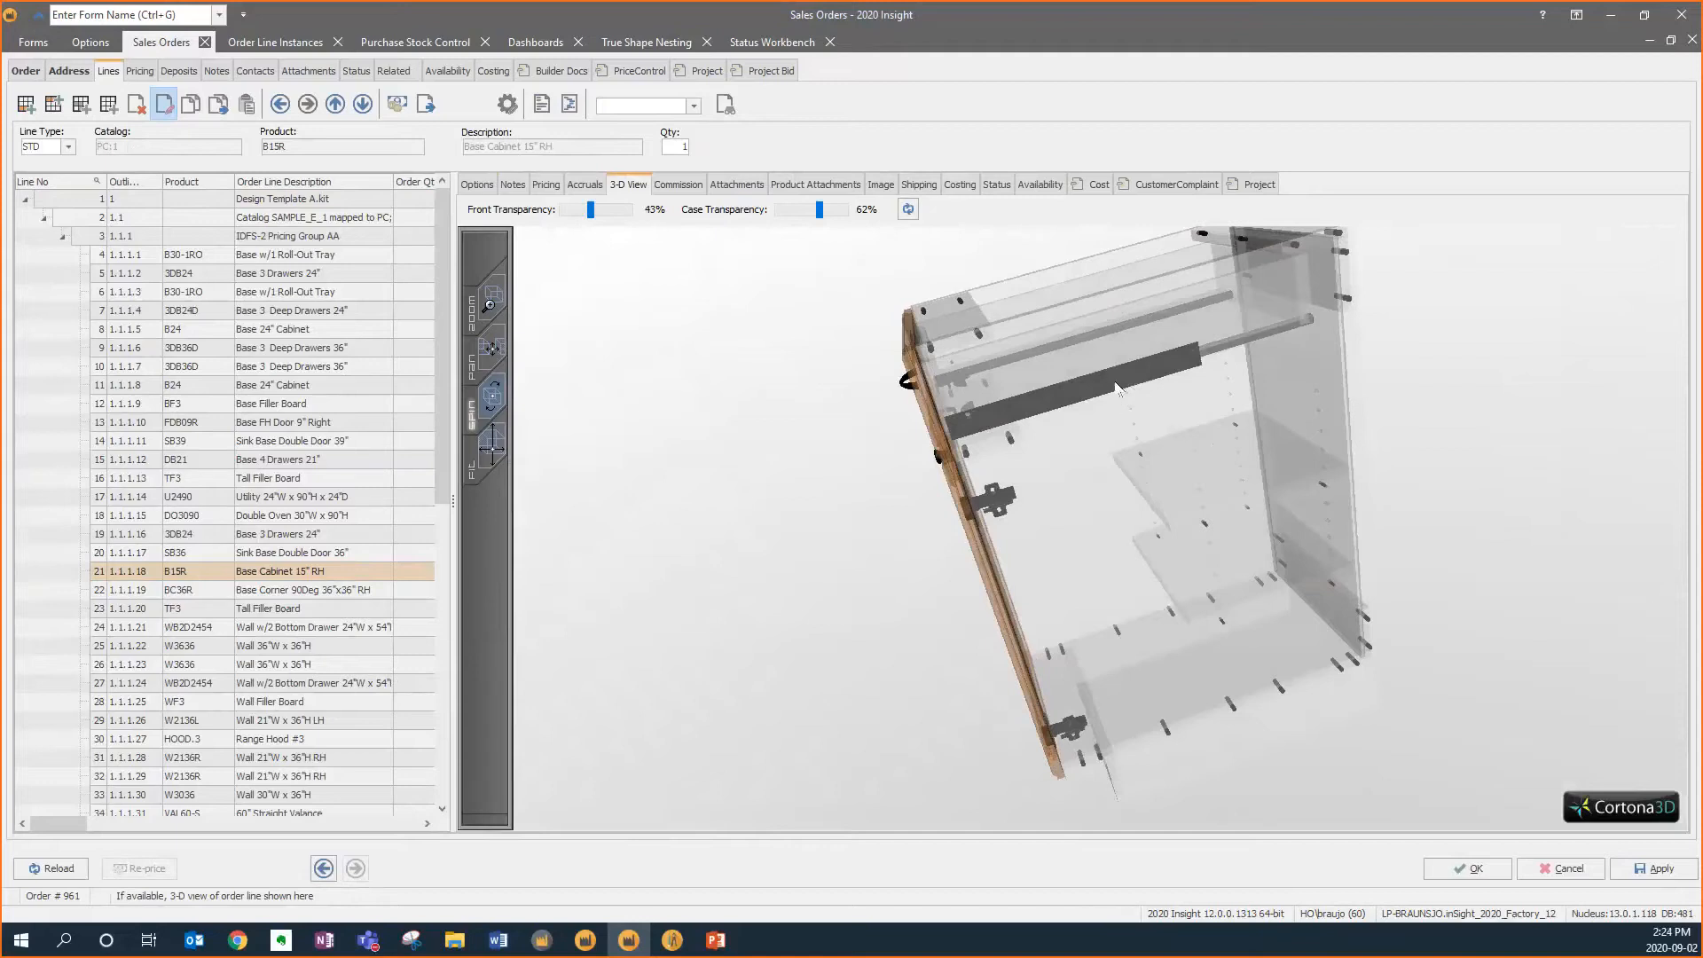
pyautogui.moveTo(1170, 538); pyautogui.dragTo(1245, 439)
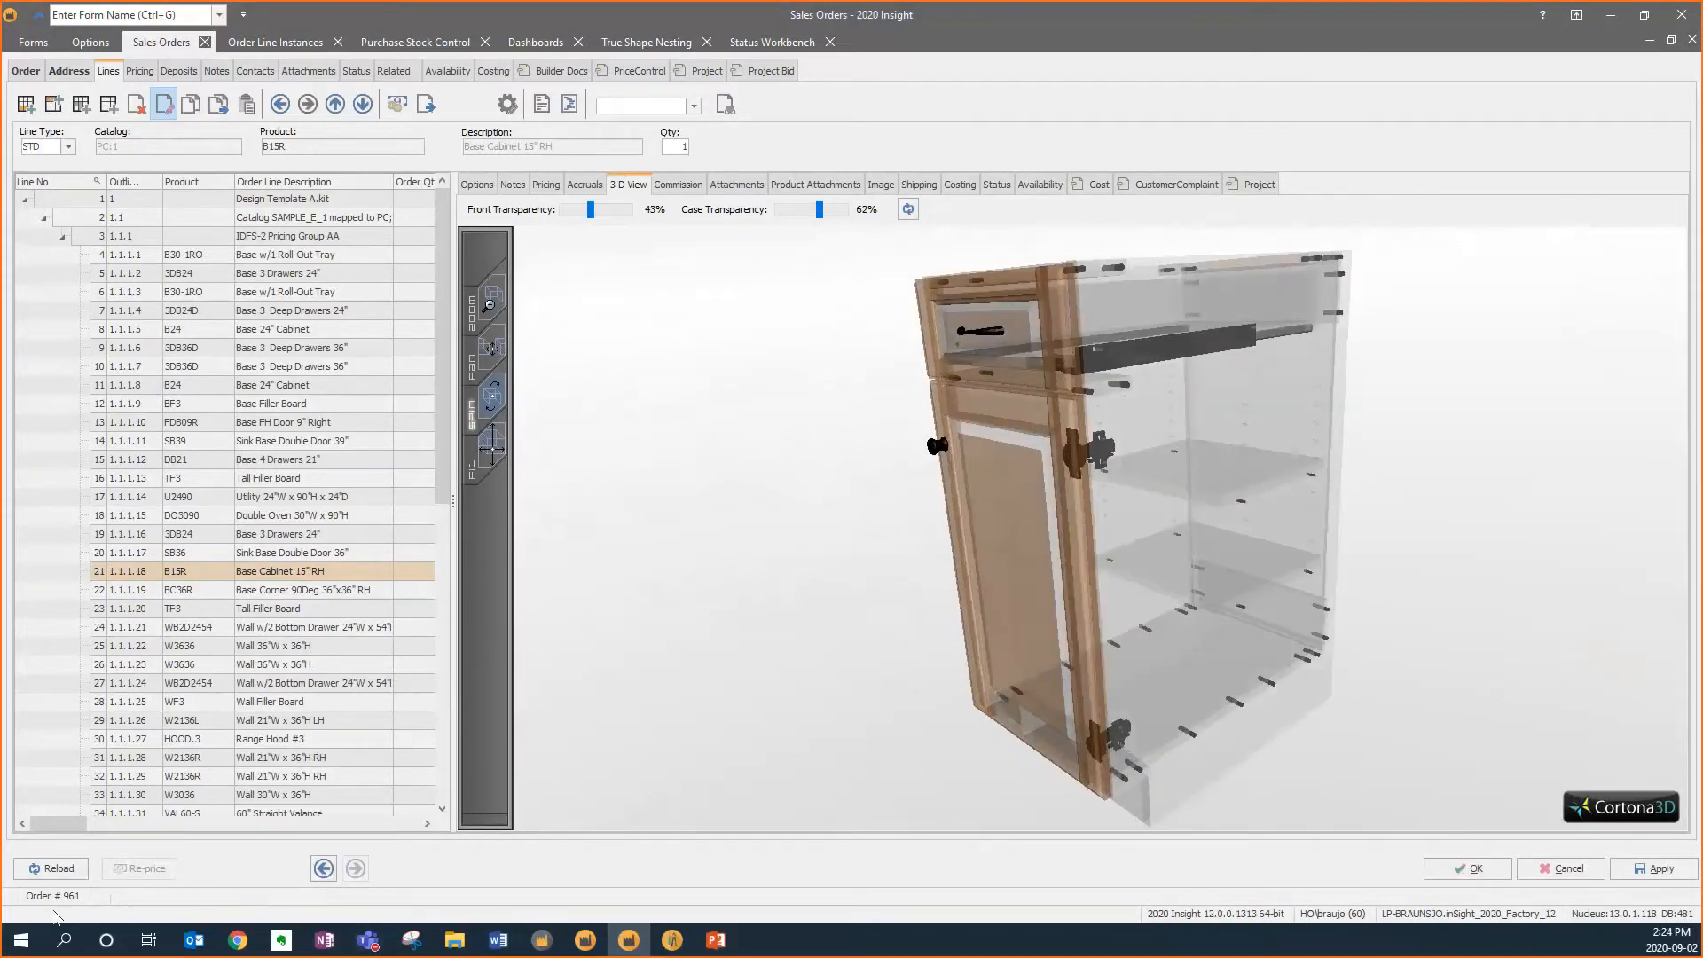
pyautogui.click(1469, 869)
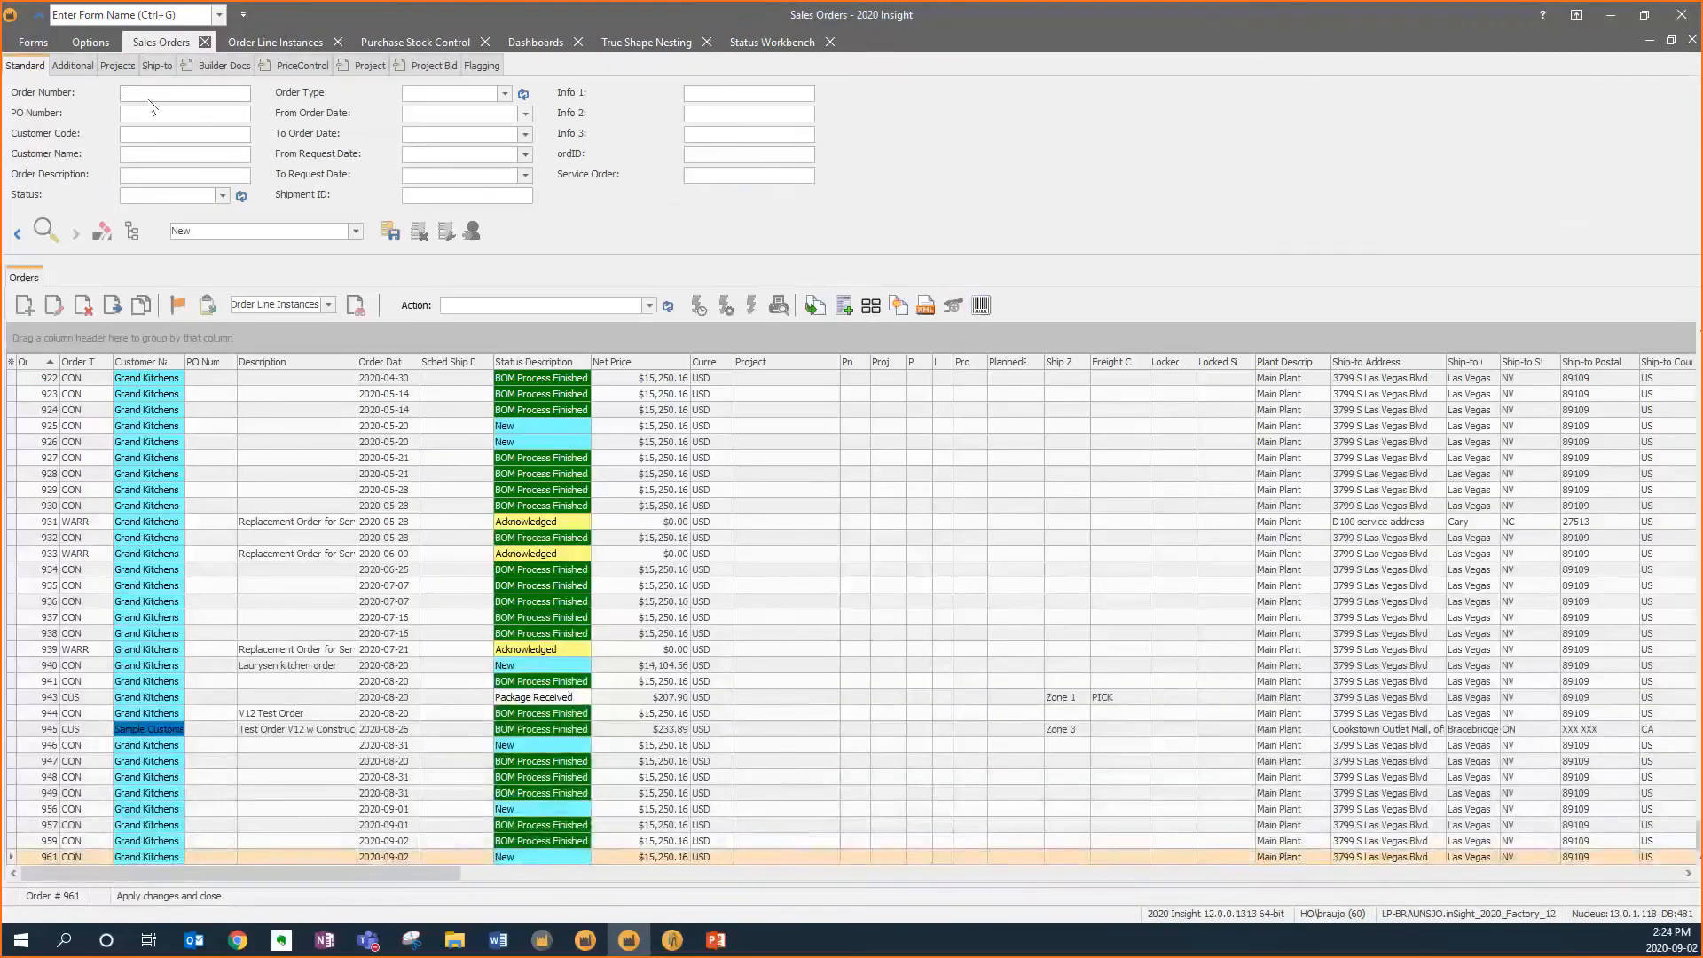
# Look up order 961 and change its status to 1400 Ready to Process BOM
pyautogui.write('962')
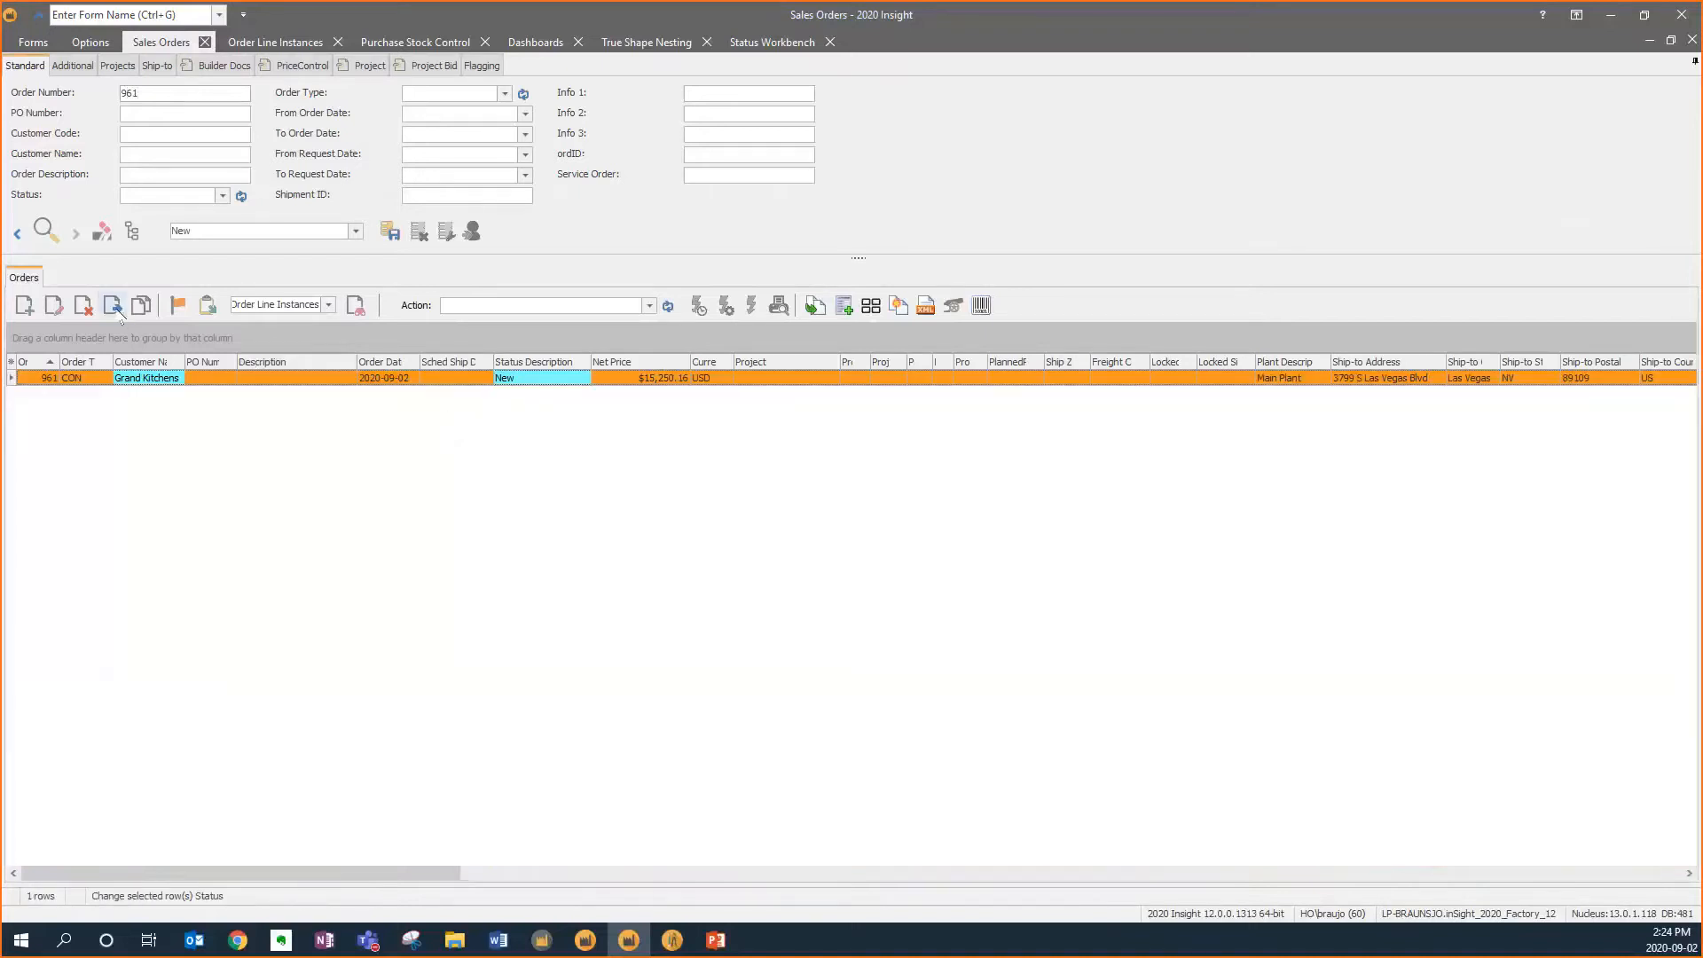
pyautogui.click(116, 308)
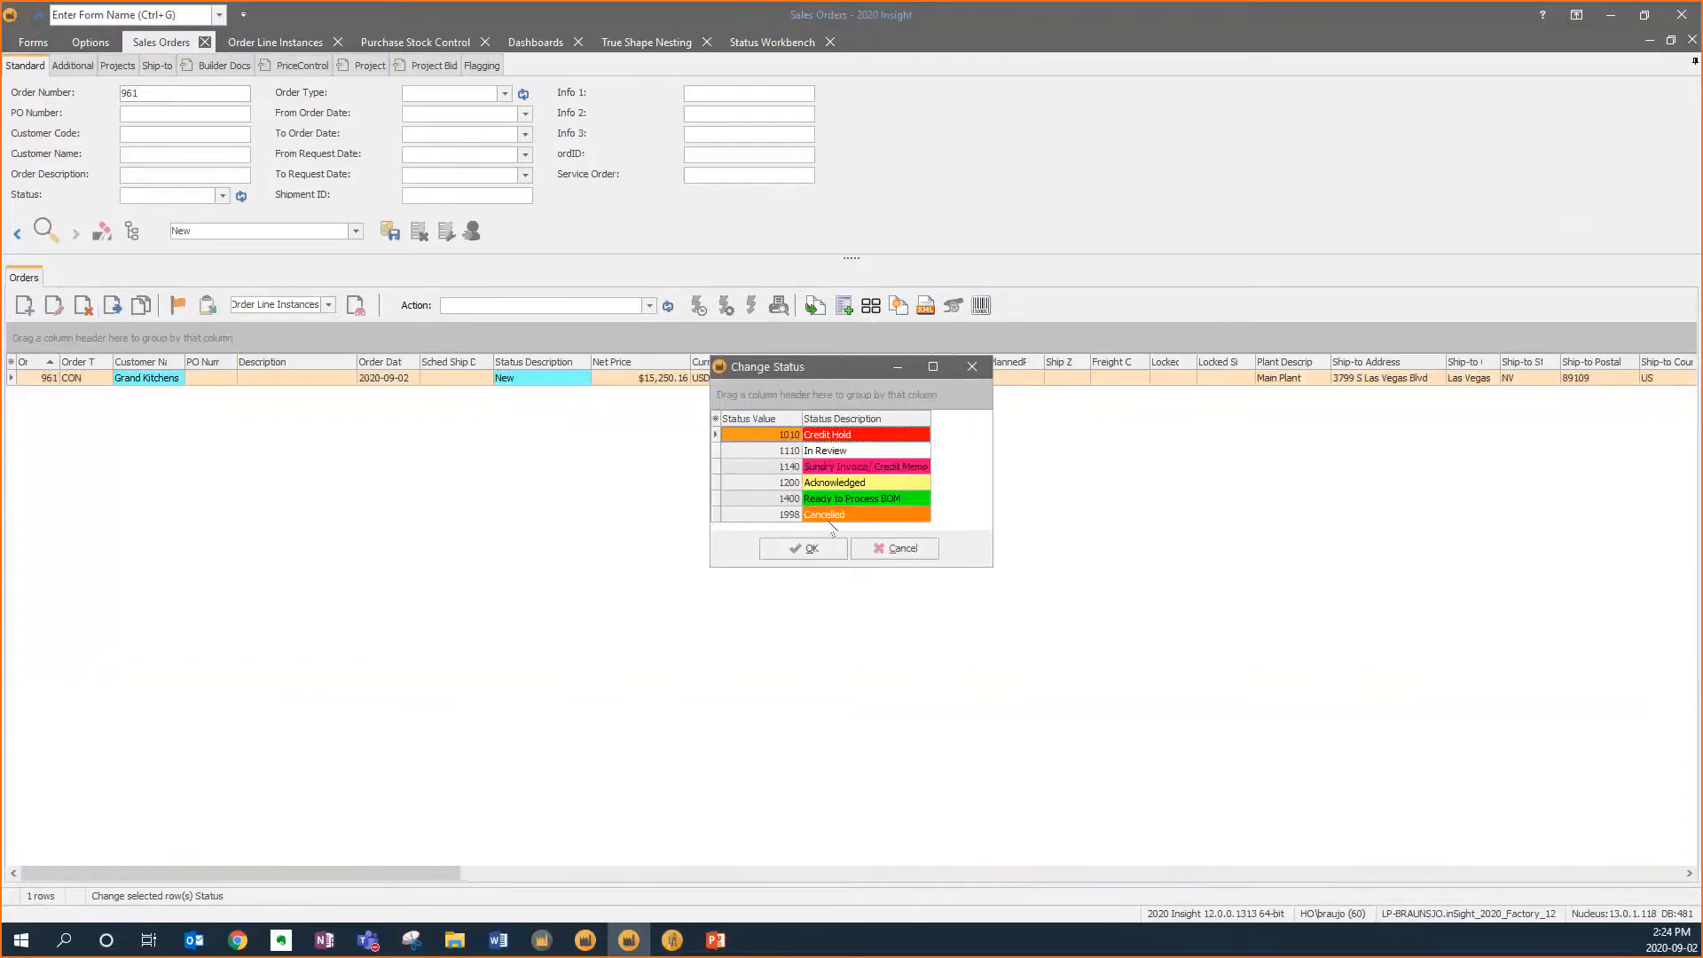
pyautogui.click(834, 499)
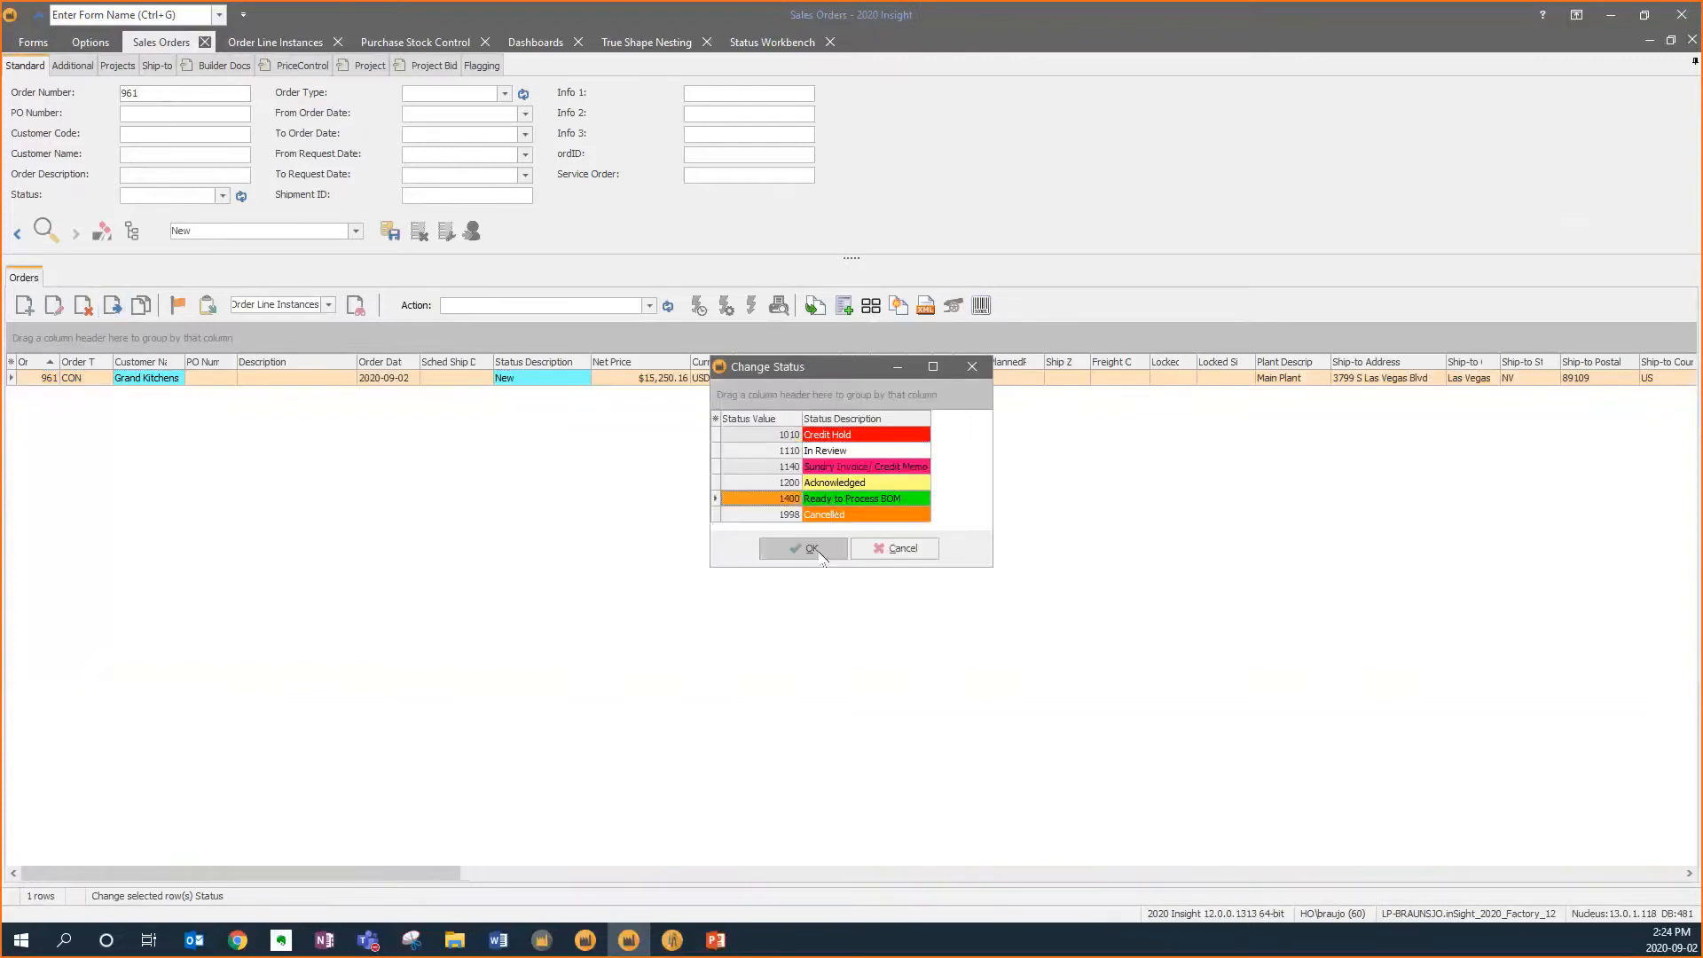
pyautogui.click(820, 551)
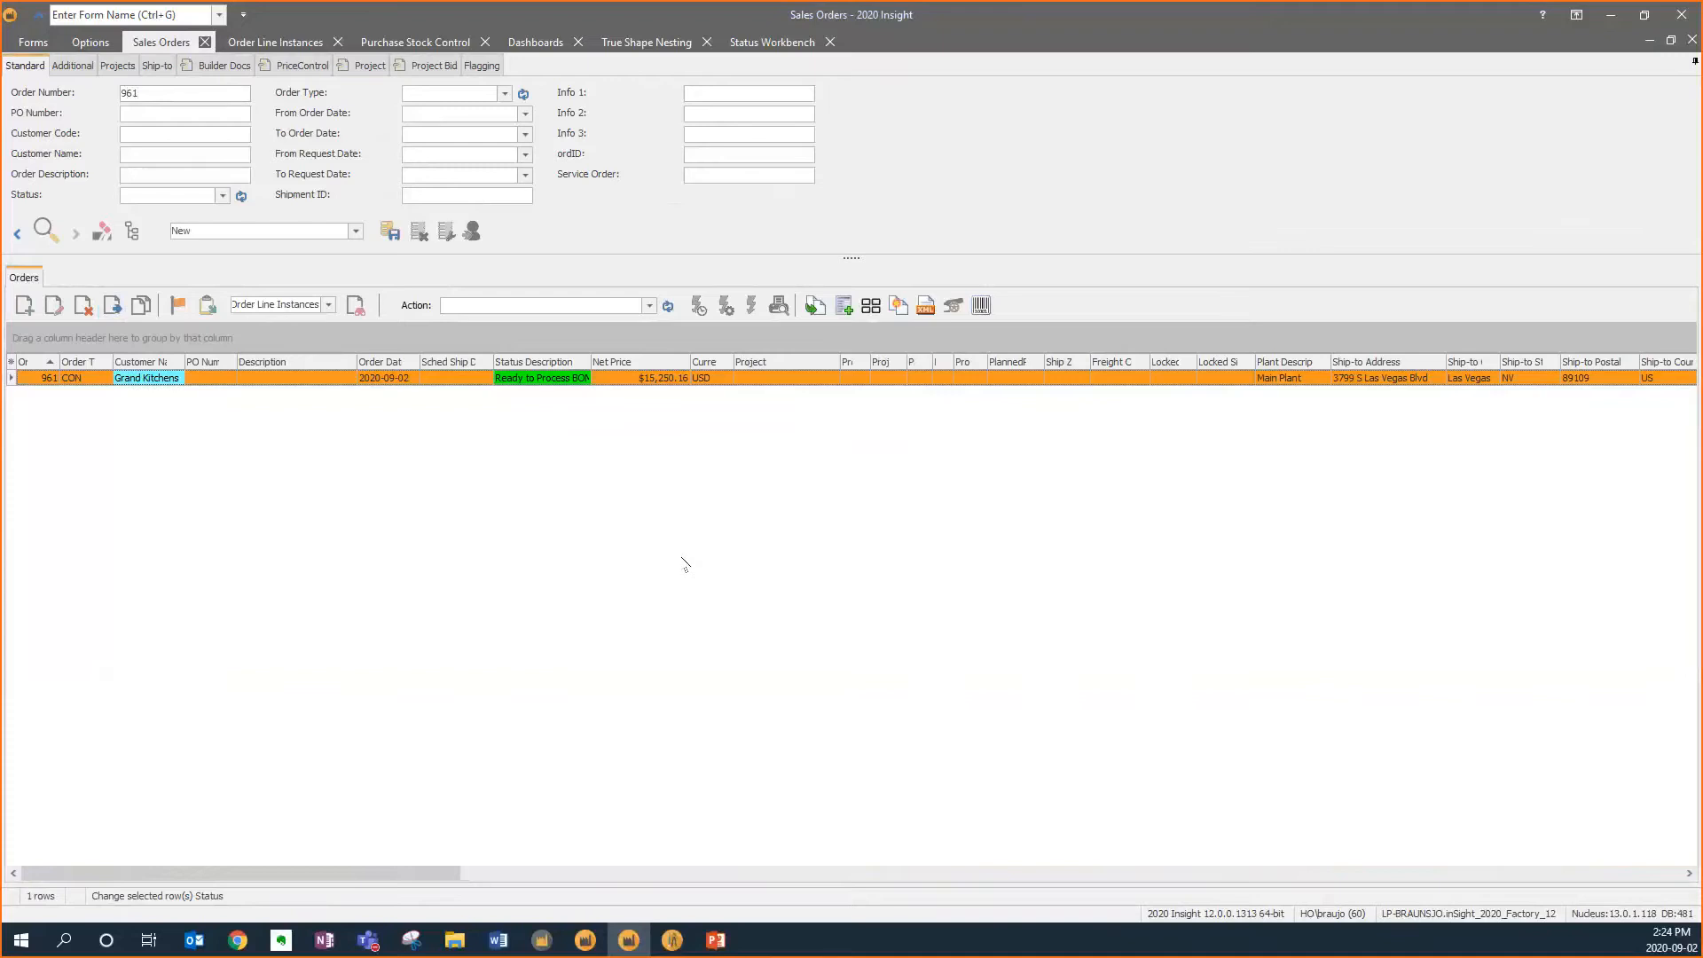
# Open the Status Workbench and load the Sales Orders status workflow diagram
pyautogui.click(33, 42)
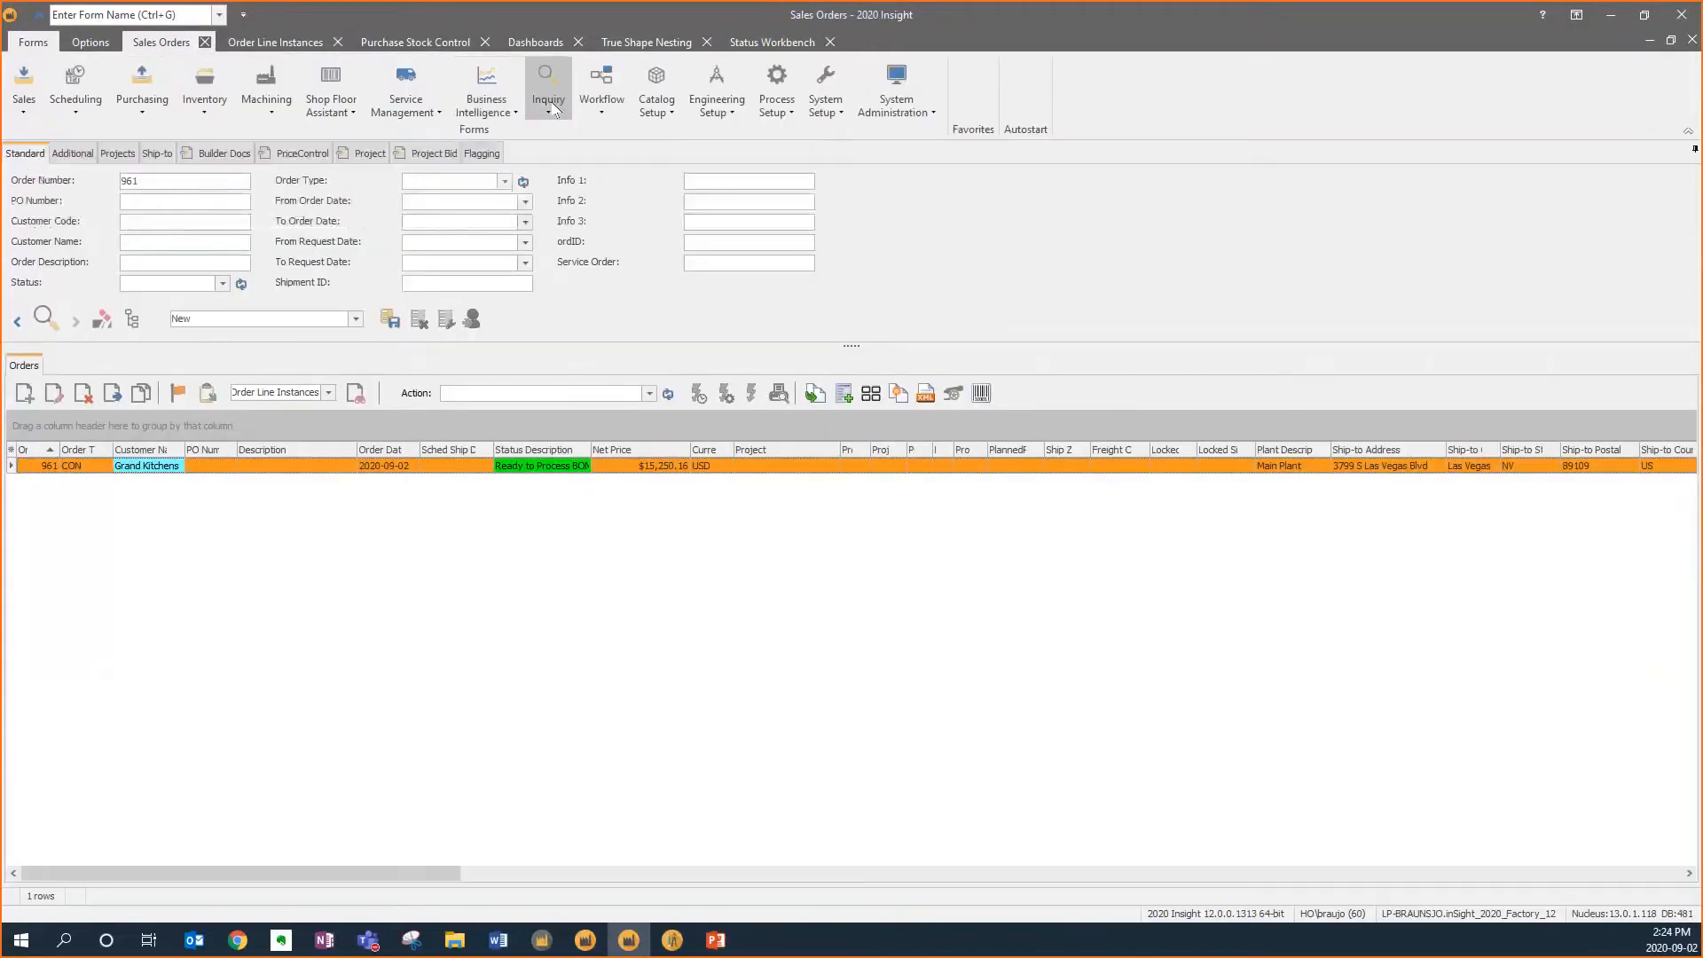
pyautogui.click(601, 93)
pyautogui.click(564, 229)
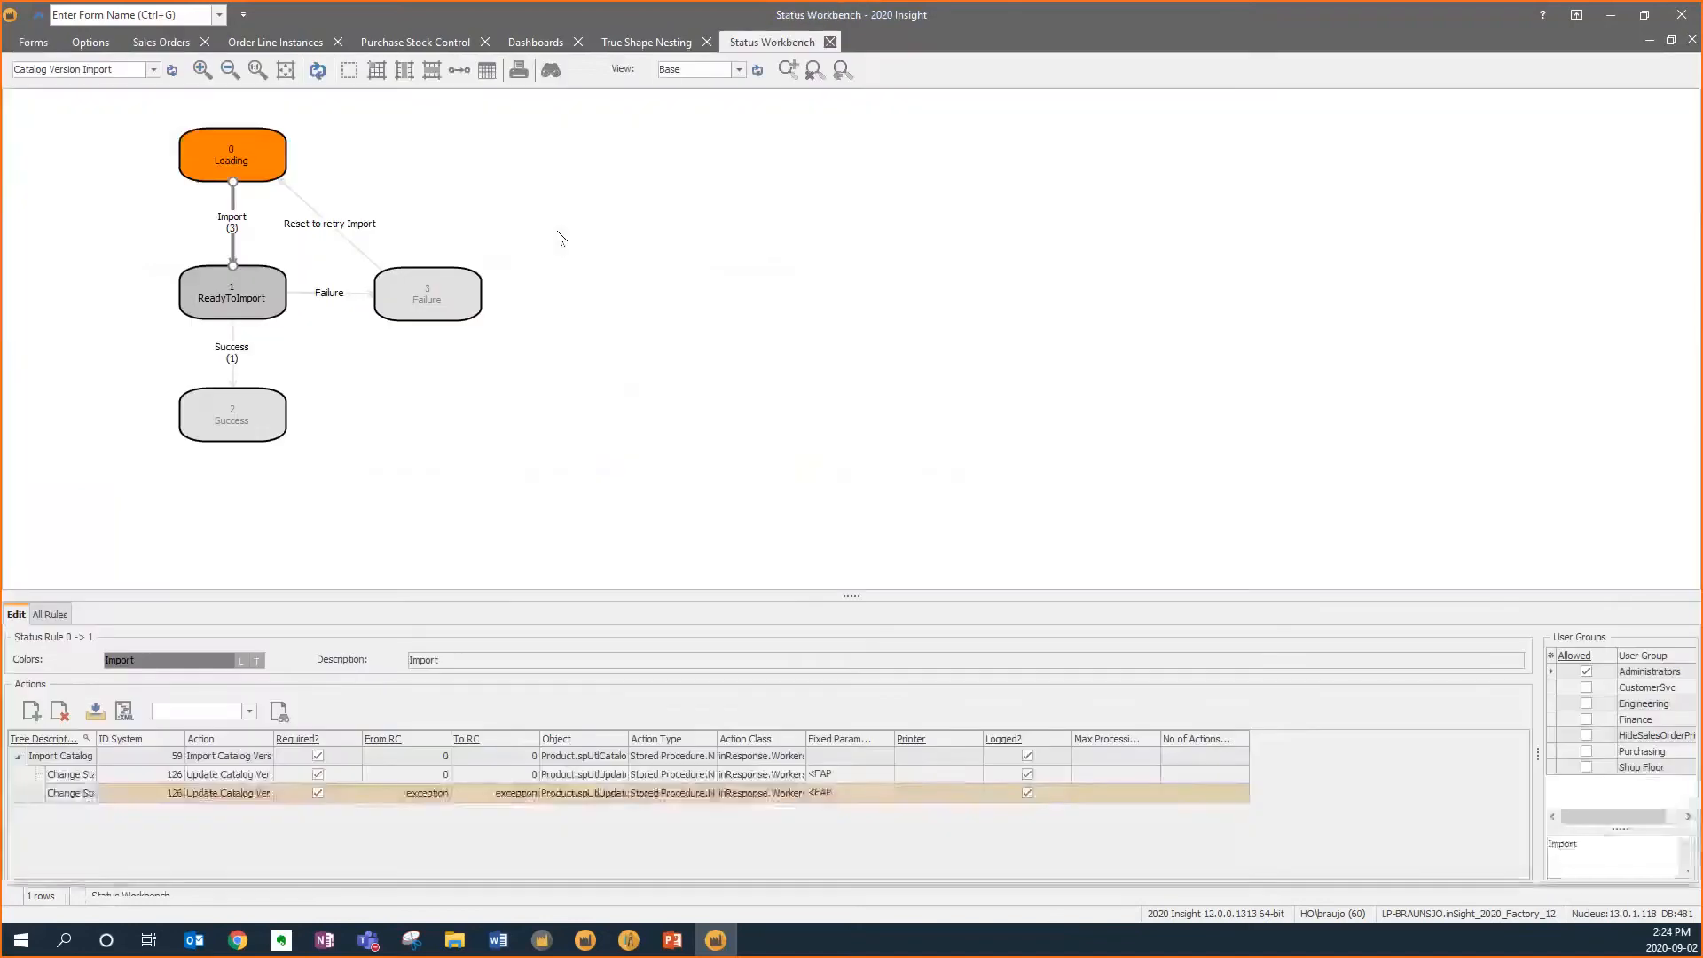
pyautogui.click(155, 71)
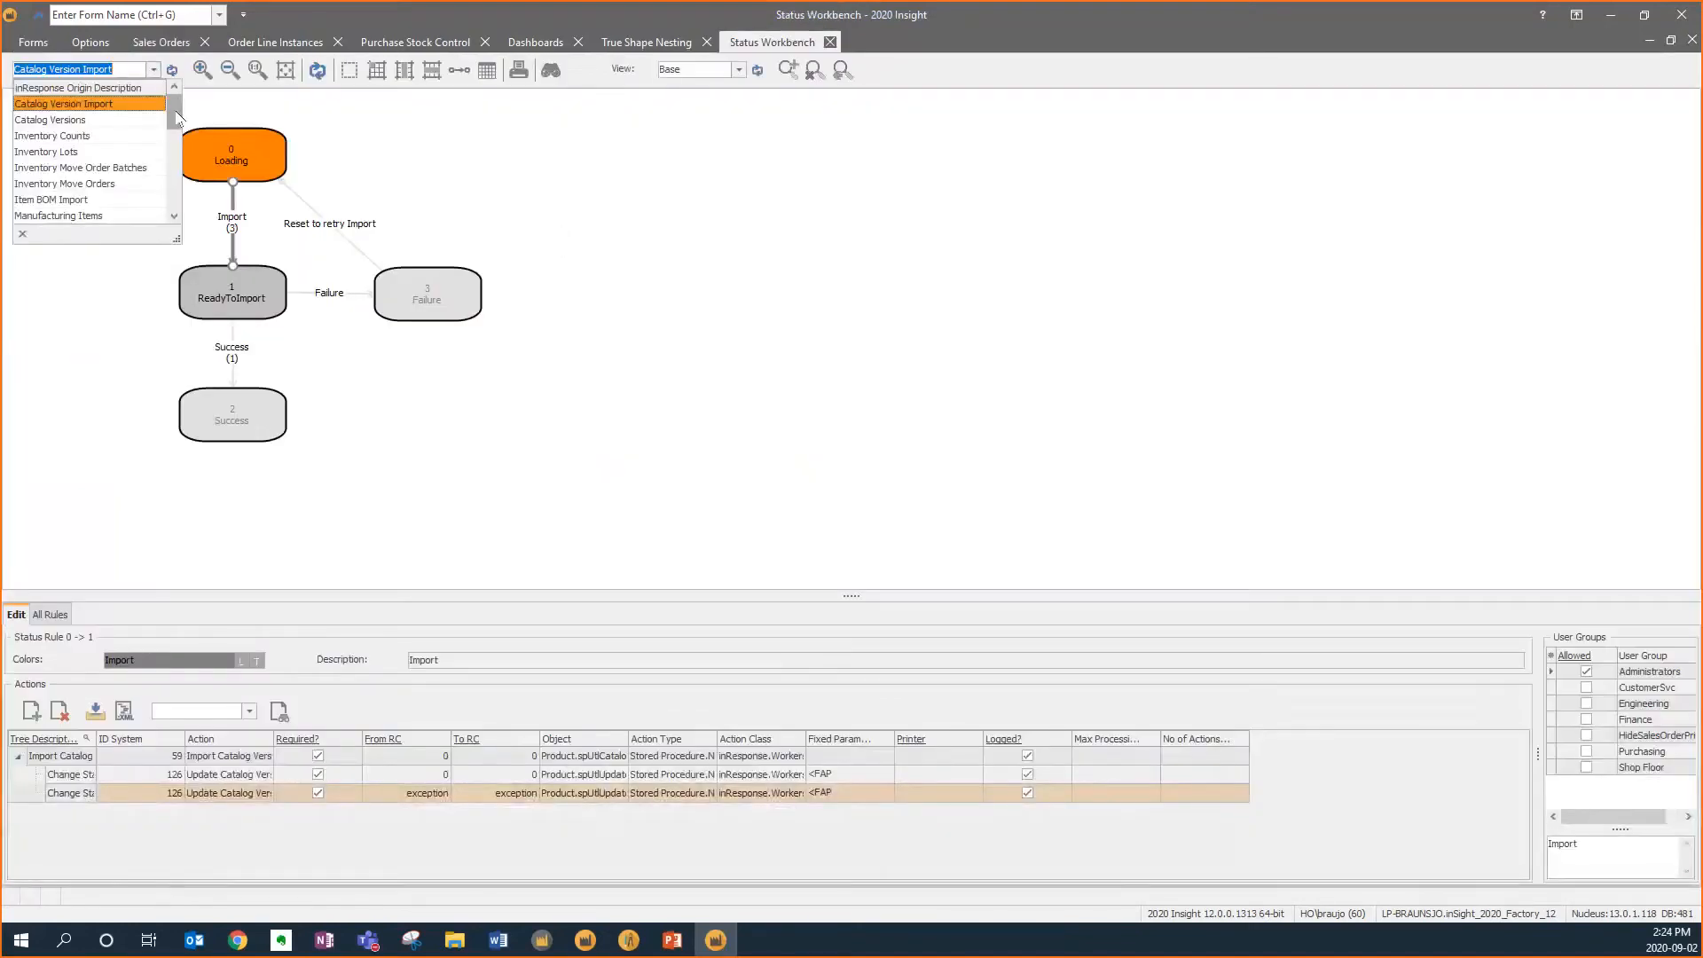
pyautogui.scroll(-3, 176, 133)
pyautogui.moveTo(175, 133); pyautogui.dragTo(175, 183)
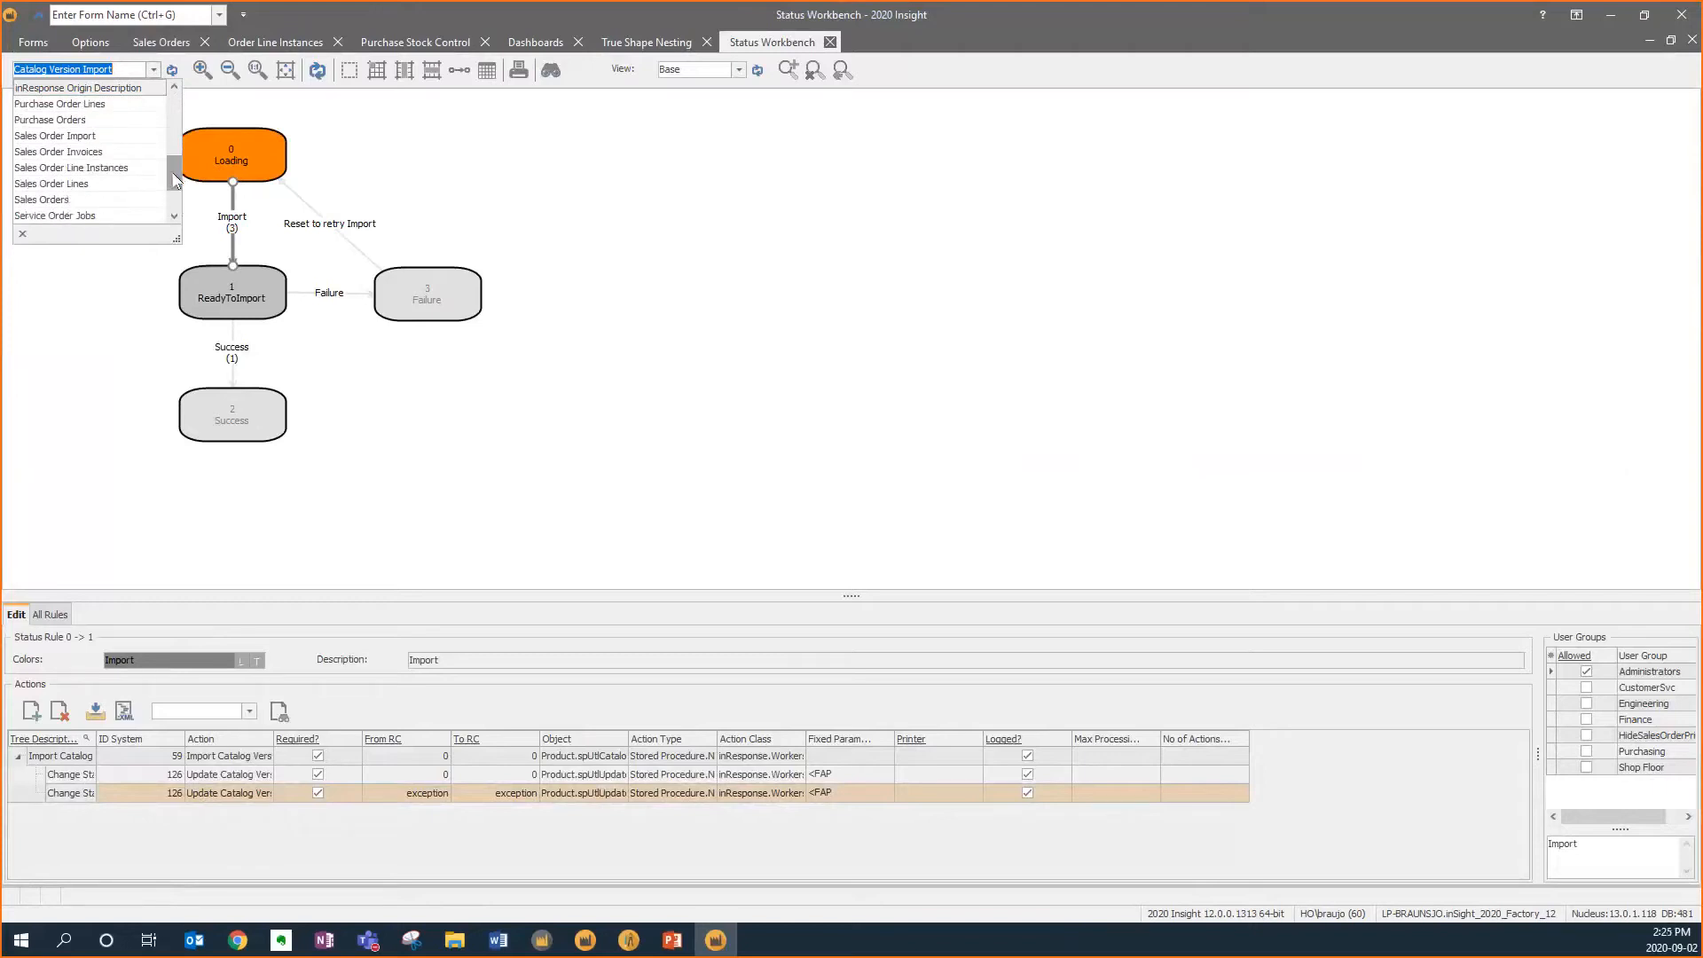
pyautogui.click(126, 202)
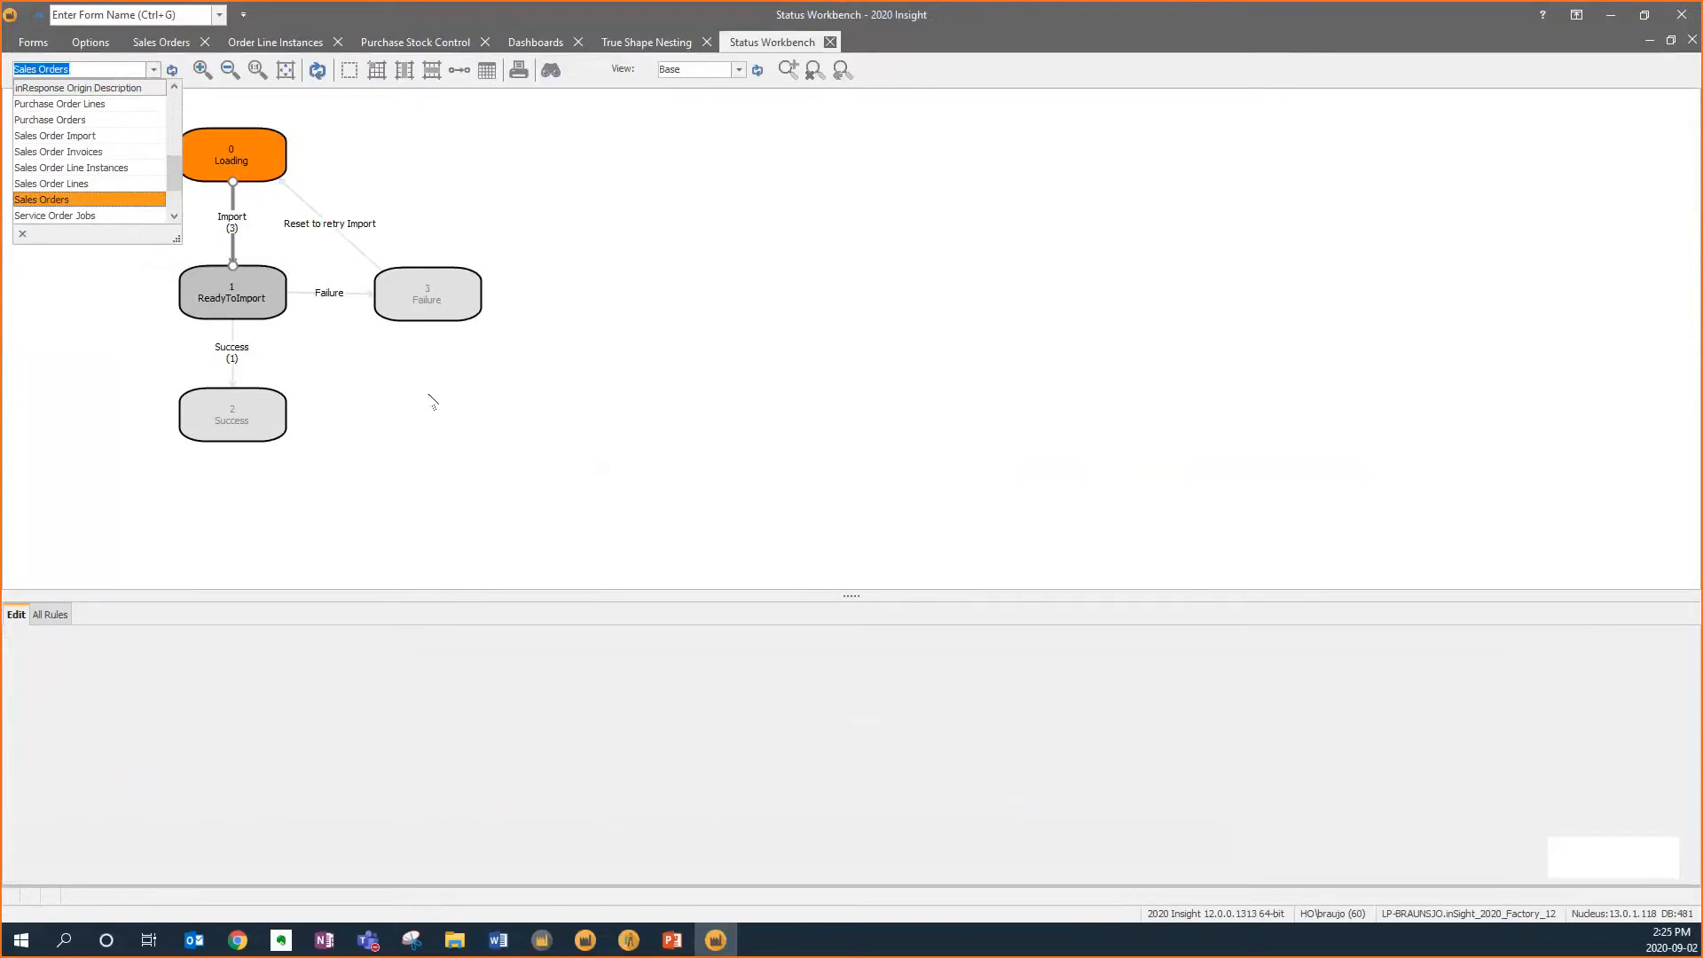
pyautogui.click(346, 154)
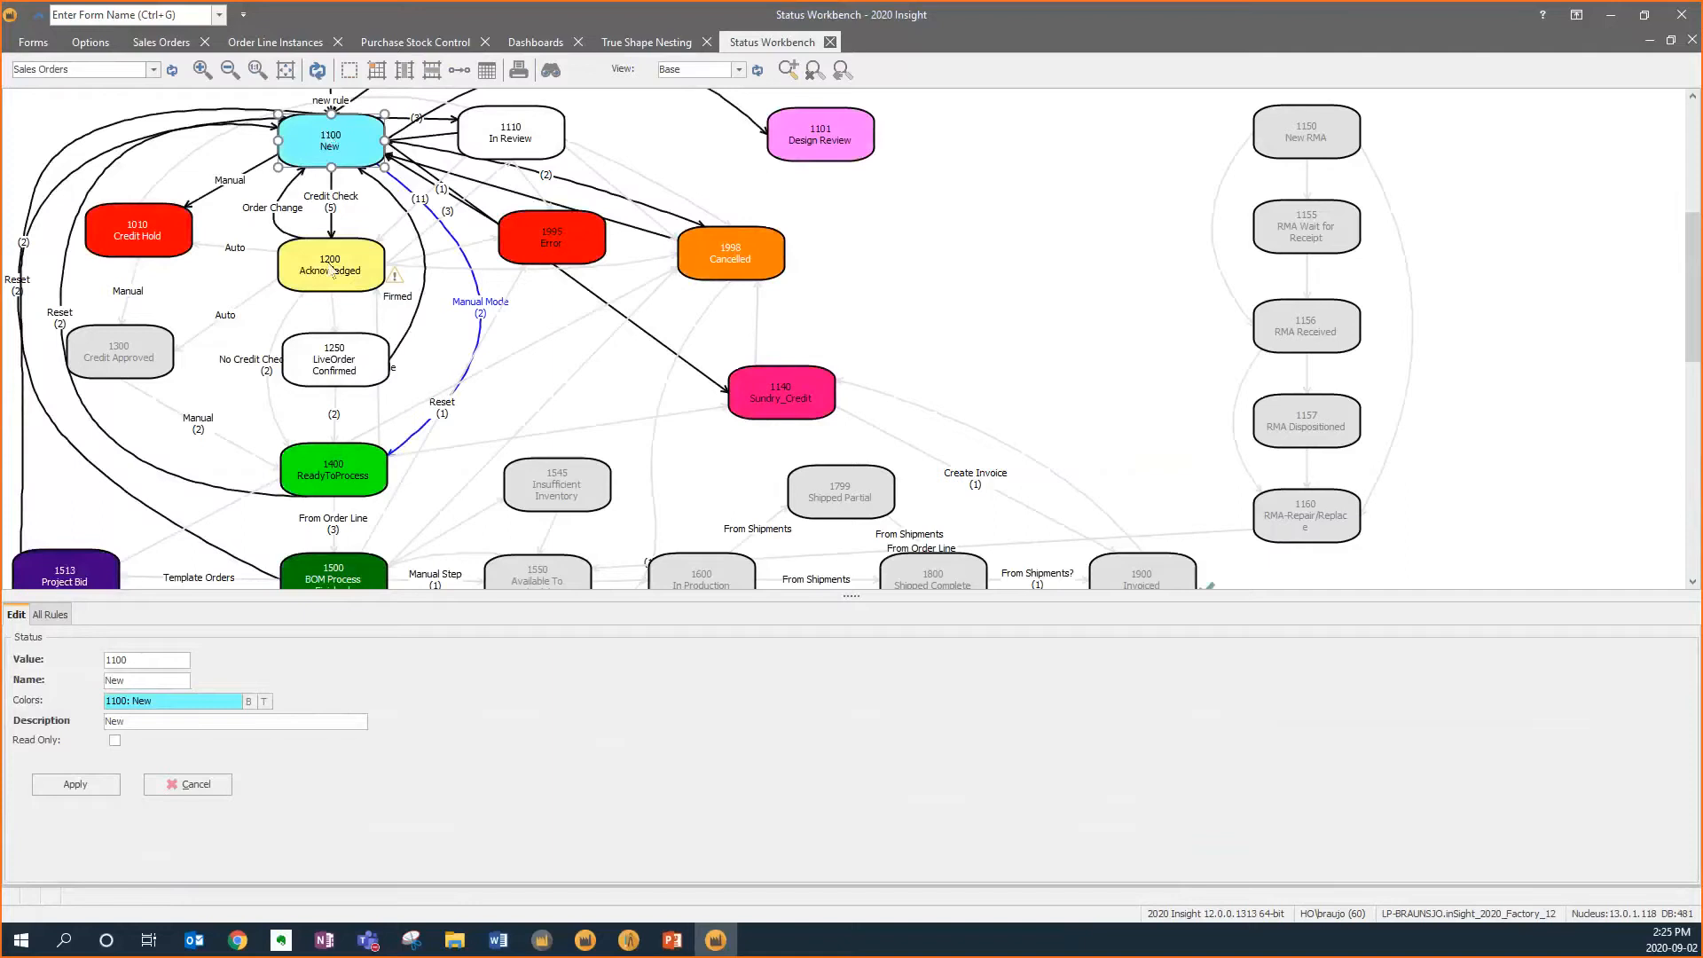
# Examine the New, Acknowledged and Credit Hold statuses and the rules linking them
pyautogui.click(334, 272)
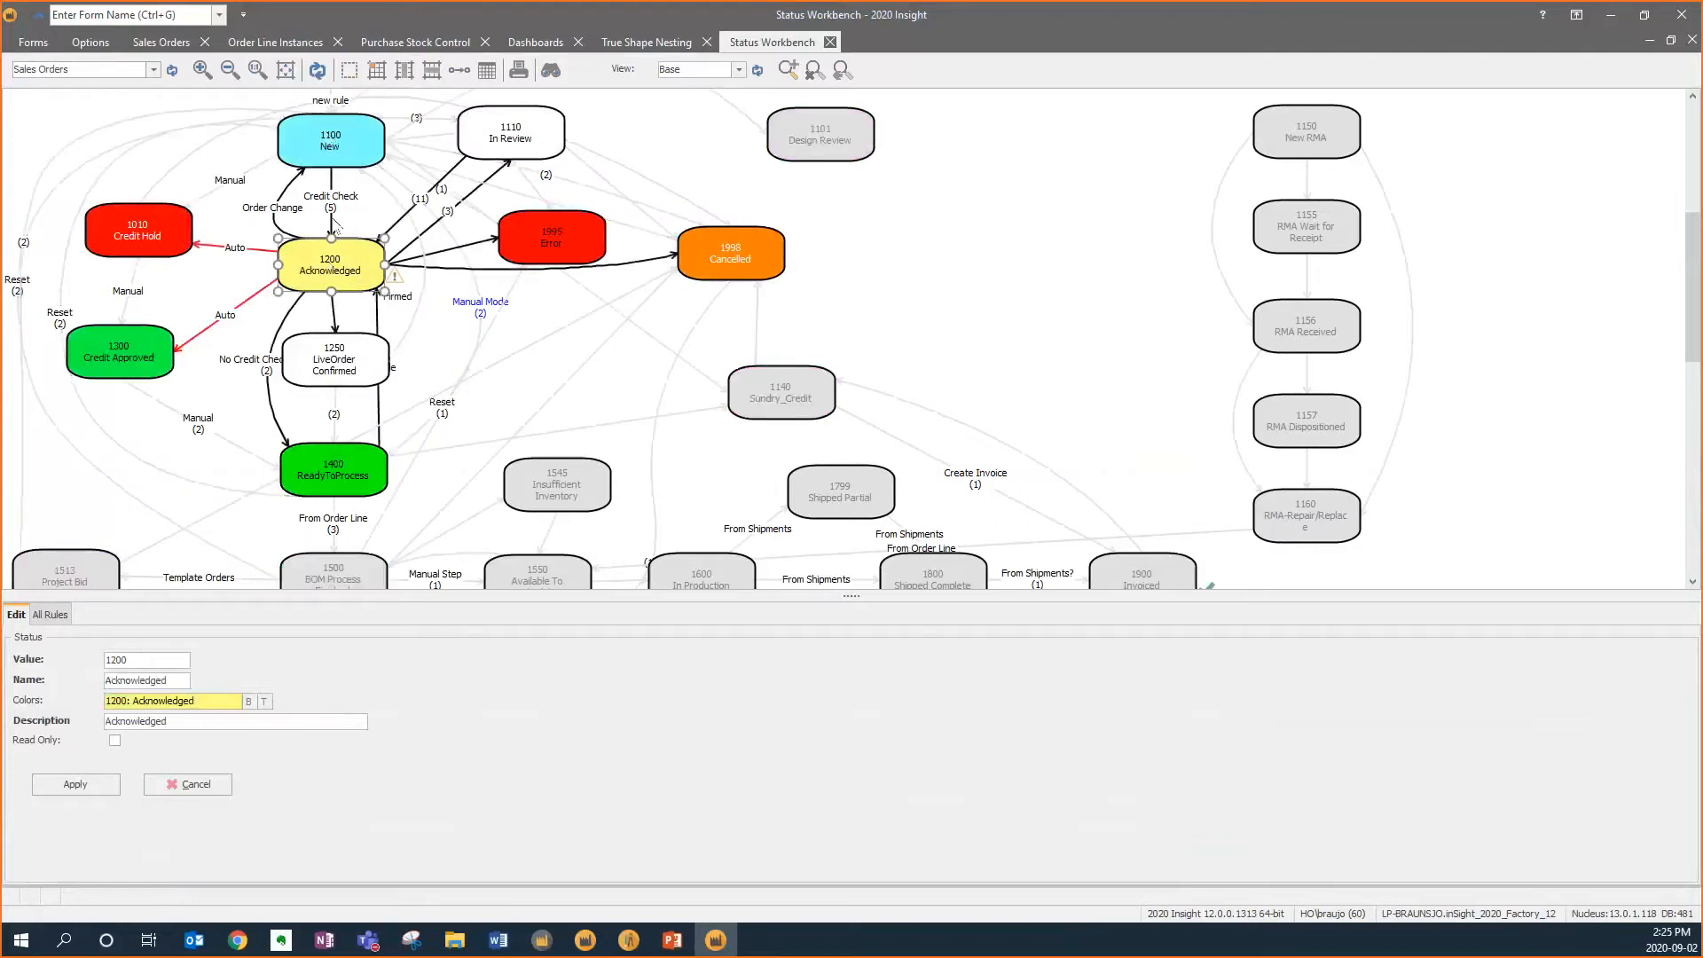
pyautogui.click(331, 208)
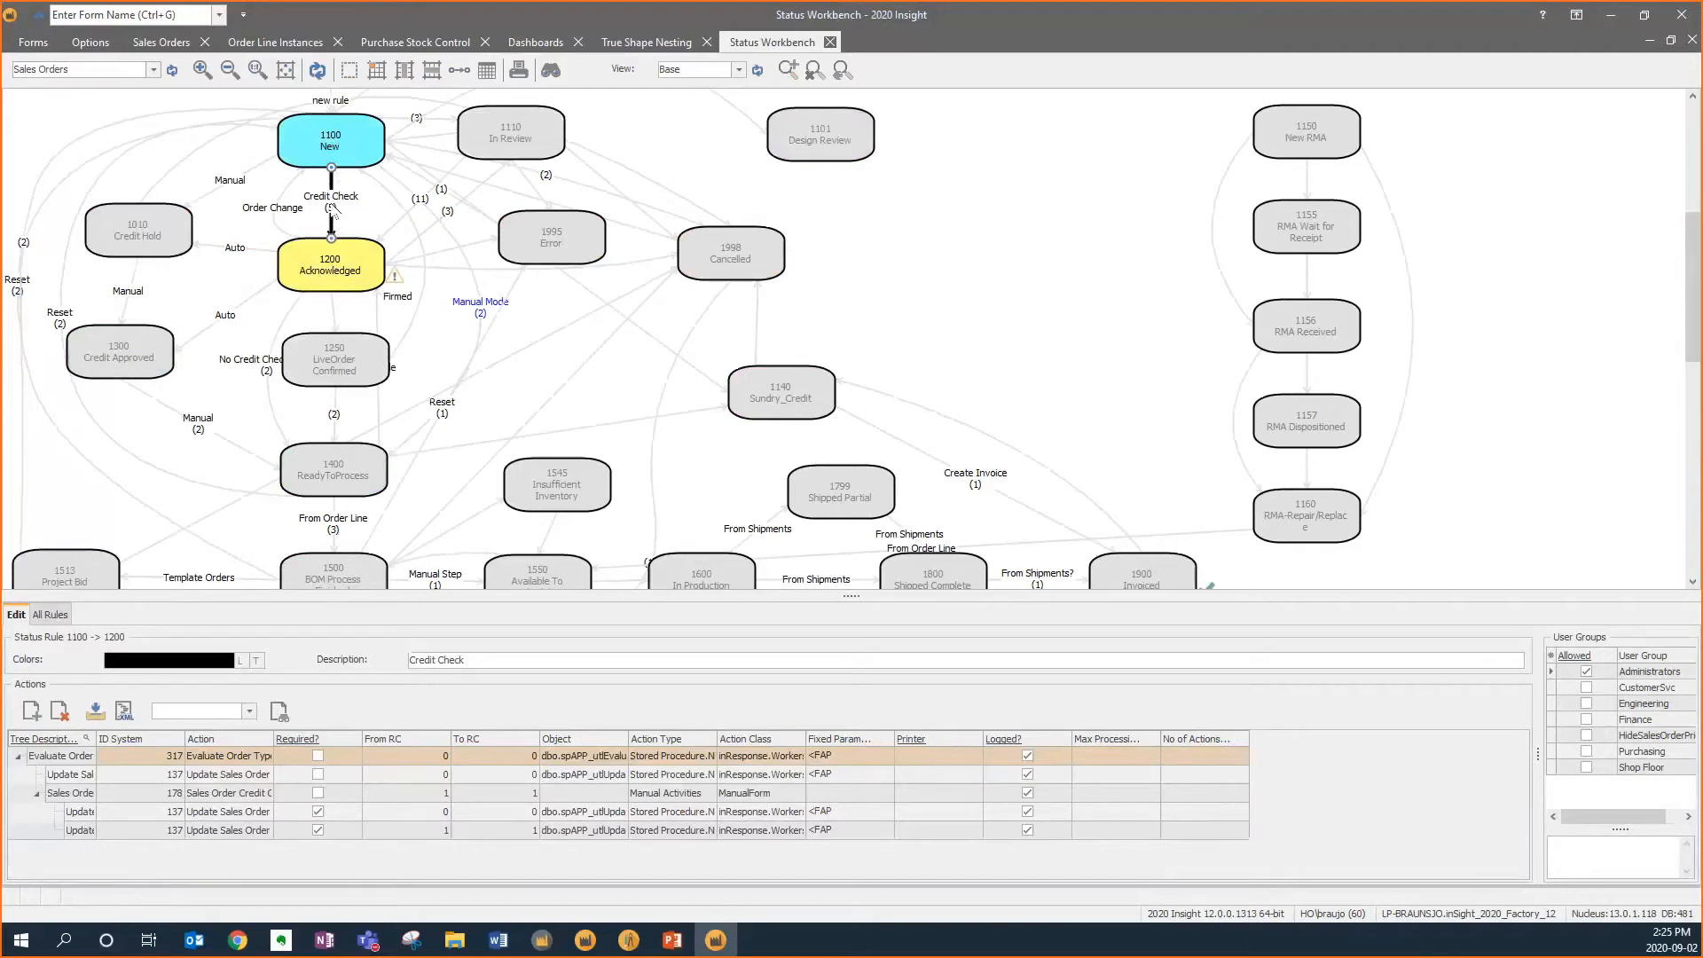
pyautogui.click(334, 364)
pyautogui.click(165, 238)
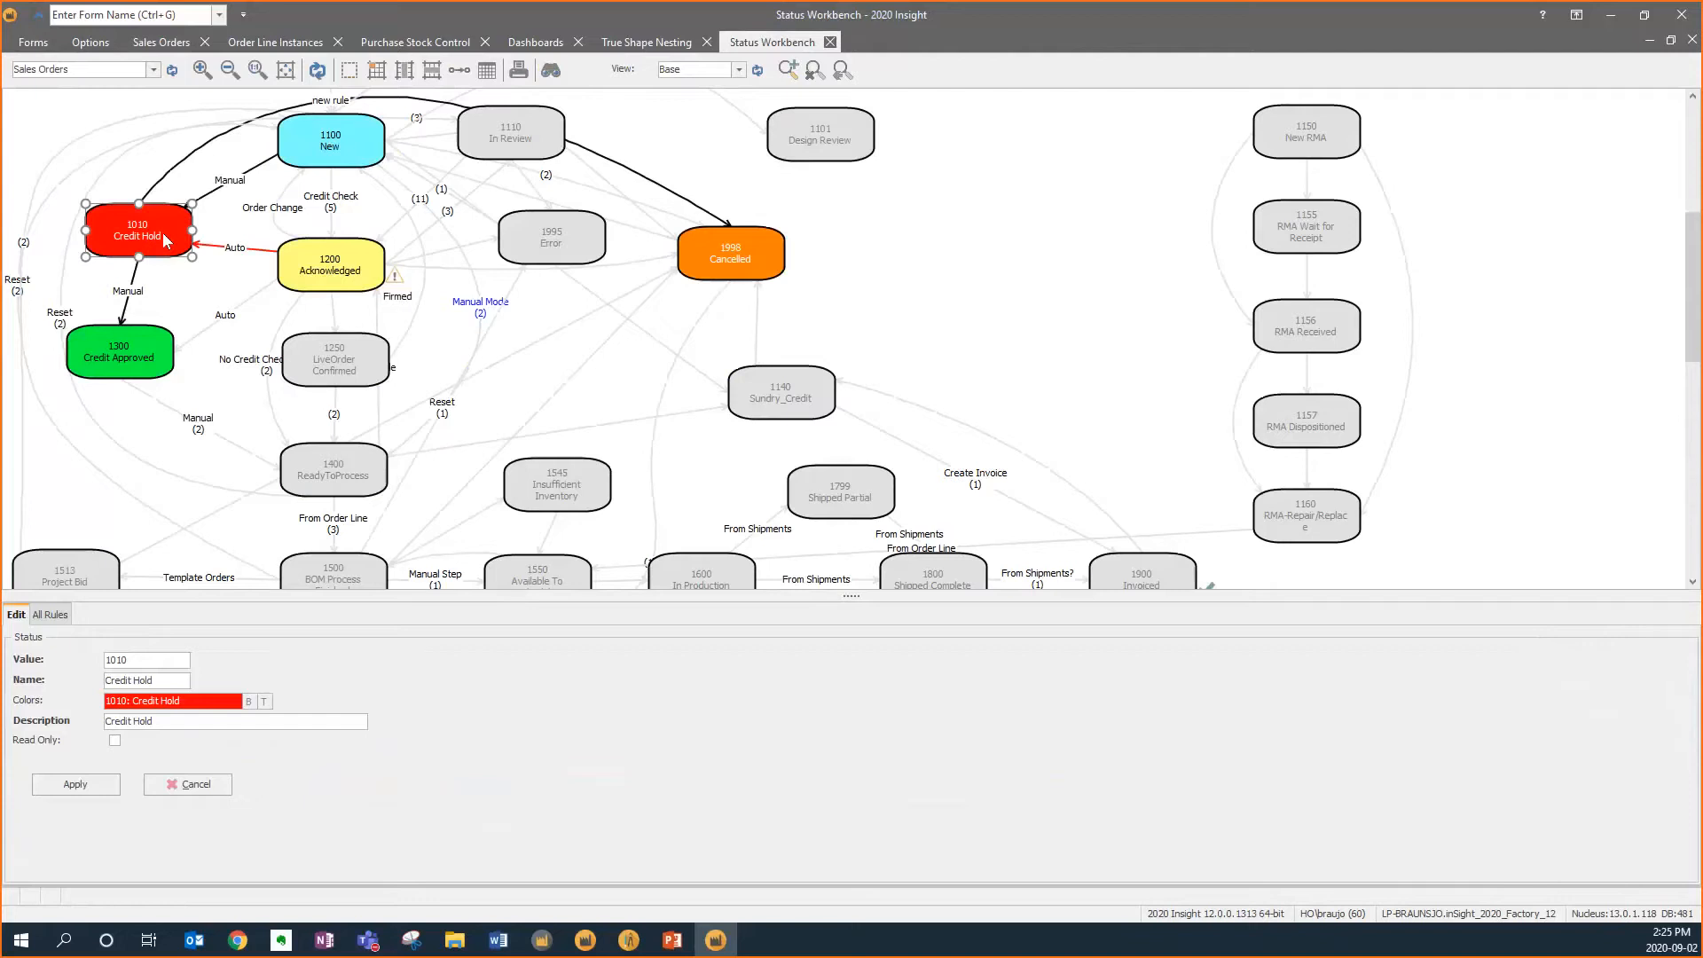
pyautogui.click(140, 257)
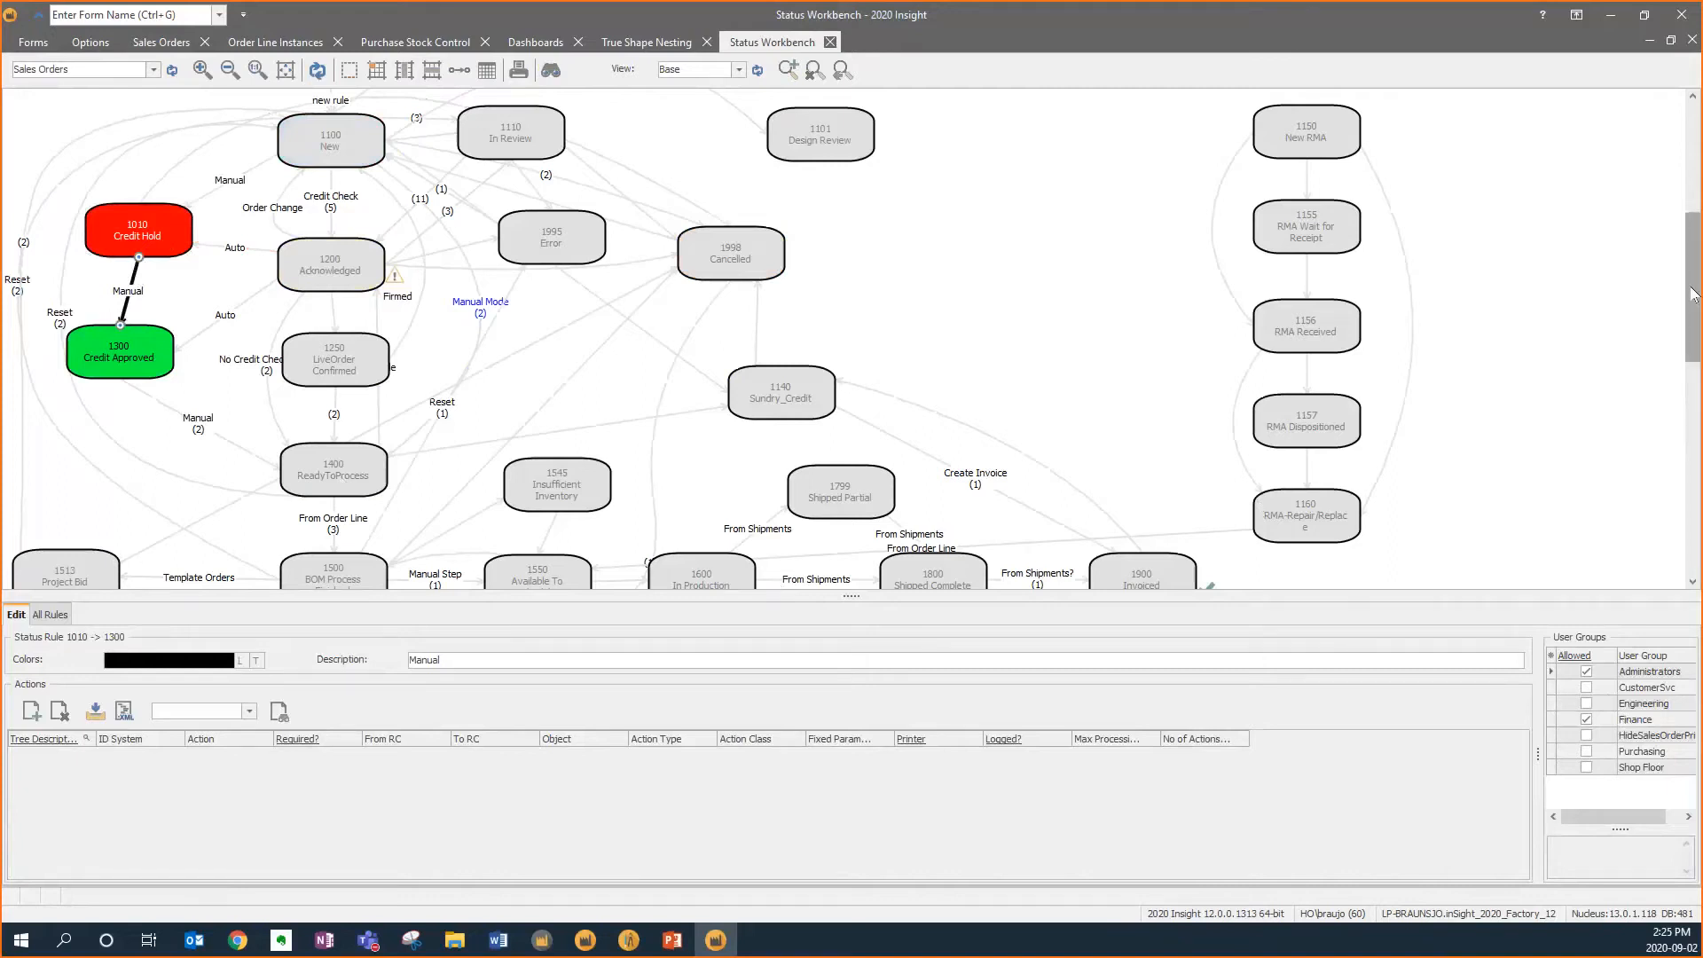
# Examine the production, shipping and invoicing statuses further along the sales order workflow
pyautogui.moveTo(1693, 313); pyautogui.dragTo(1693, 381)
pyautogui.click(346, 351)
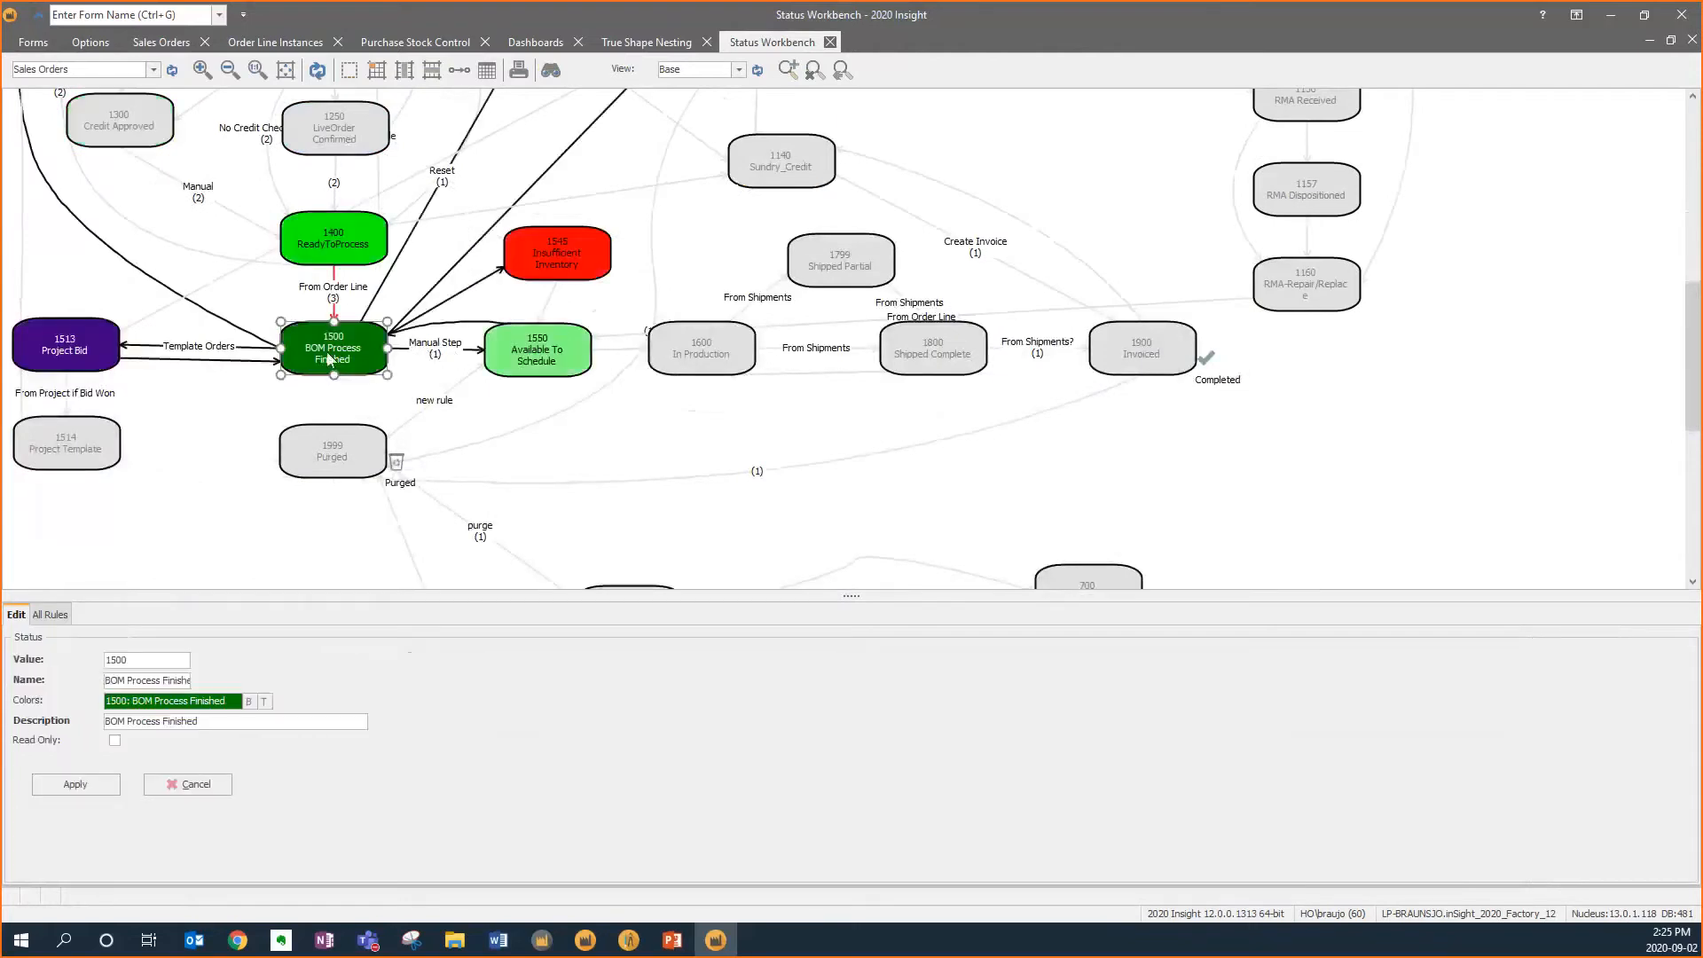
pyautogui.click(542, 357)
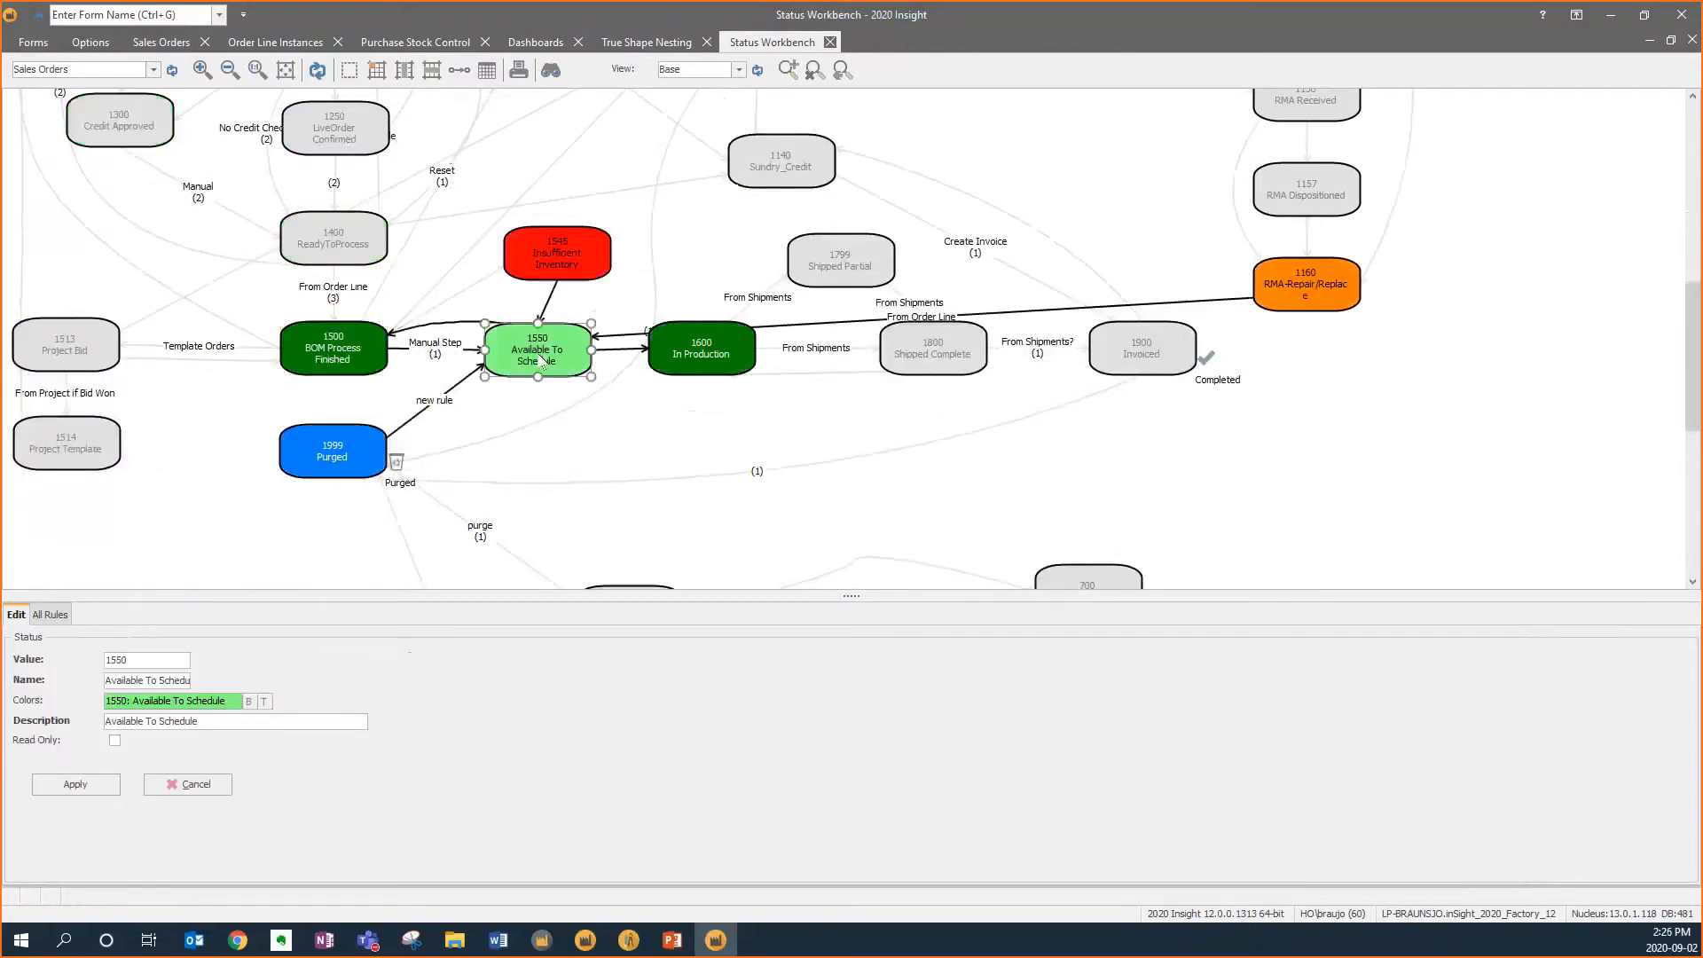
pyautogui.click(682, 354)
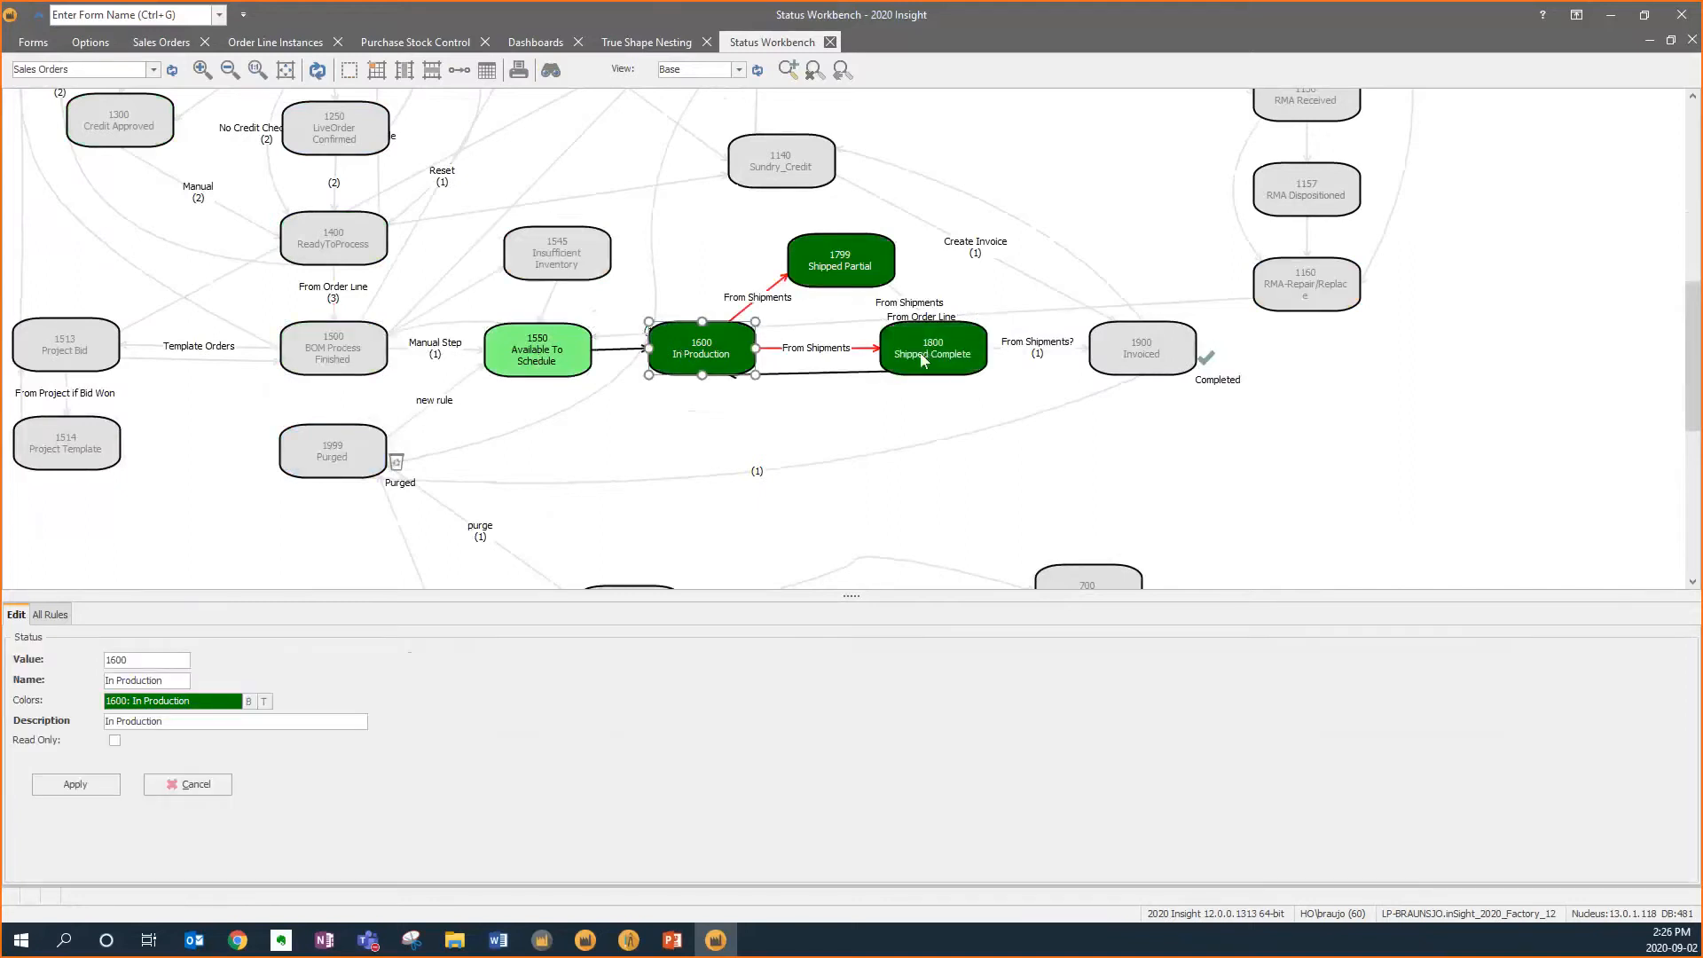
pyautogui.click(1139, 359)
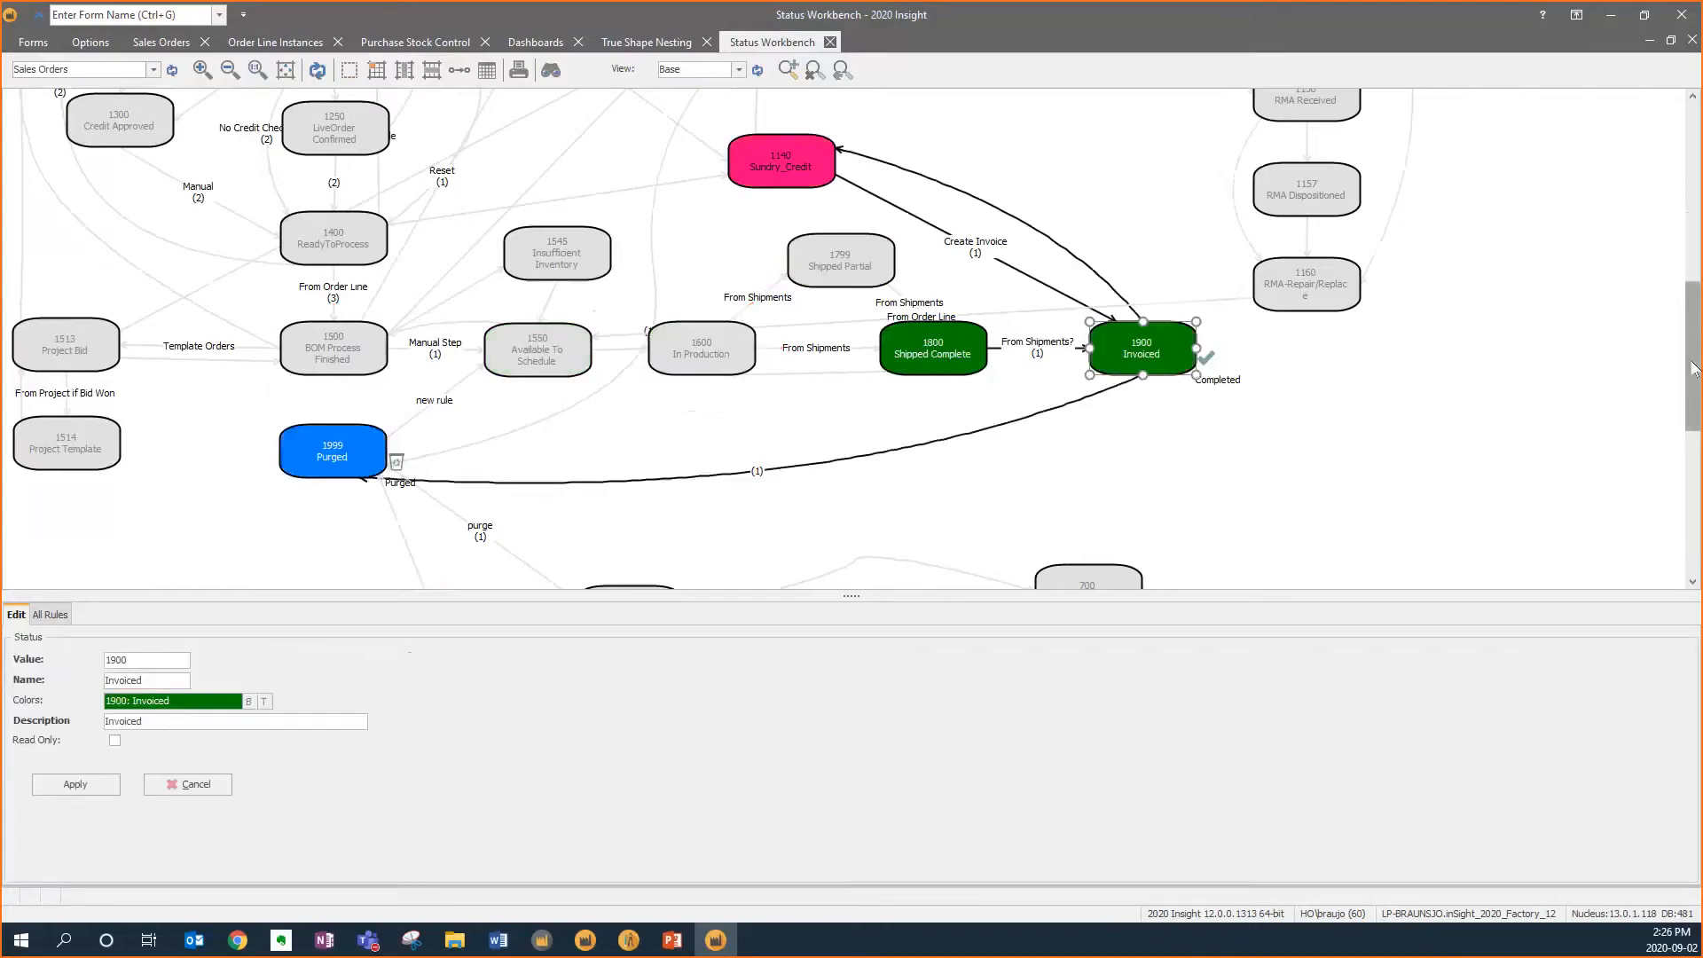
pyautogui.scroll(5, 1694, 368)
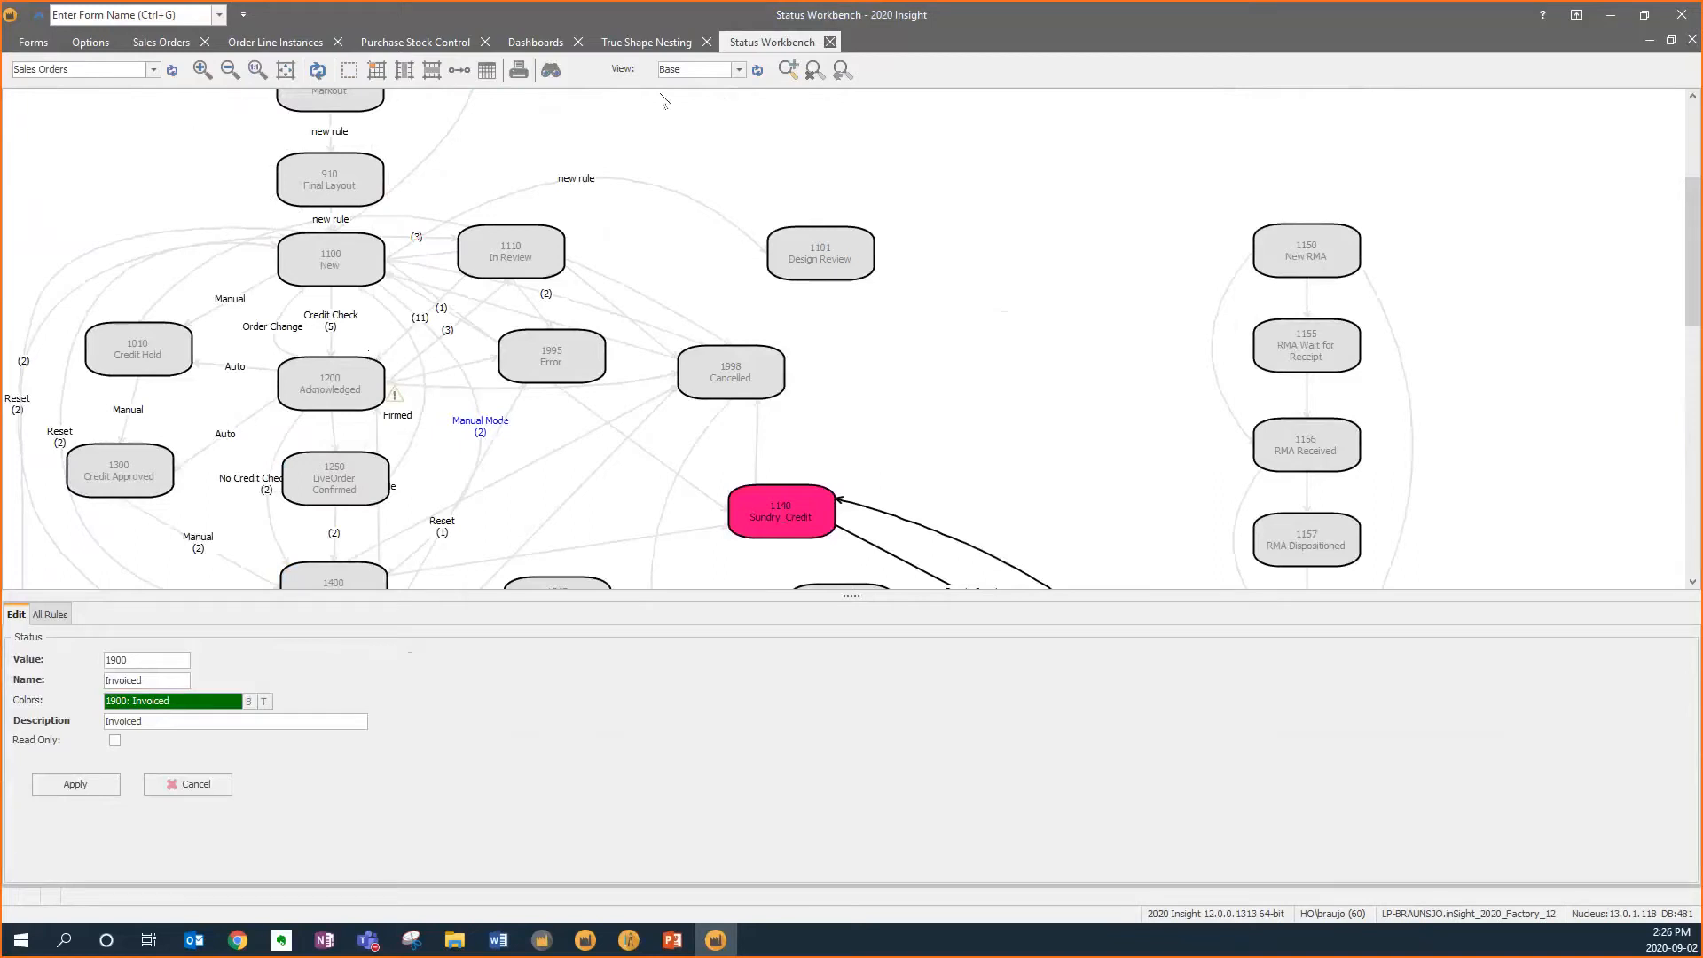
# Open order 961's line instances and open the Base Cabinet 15" RH line
pyautogui.click(157, 43)
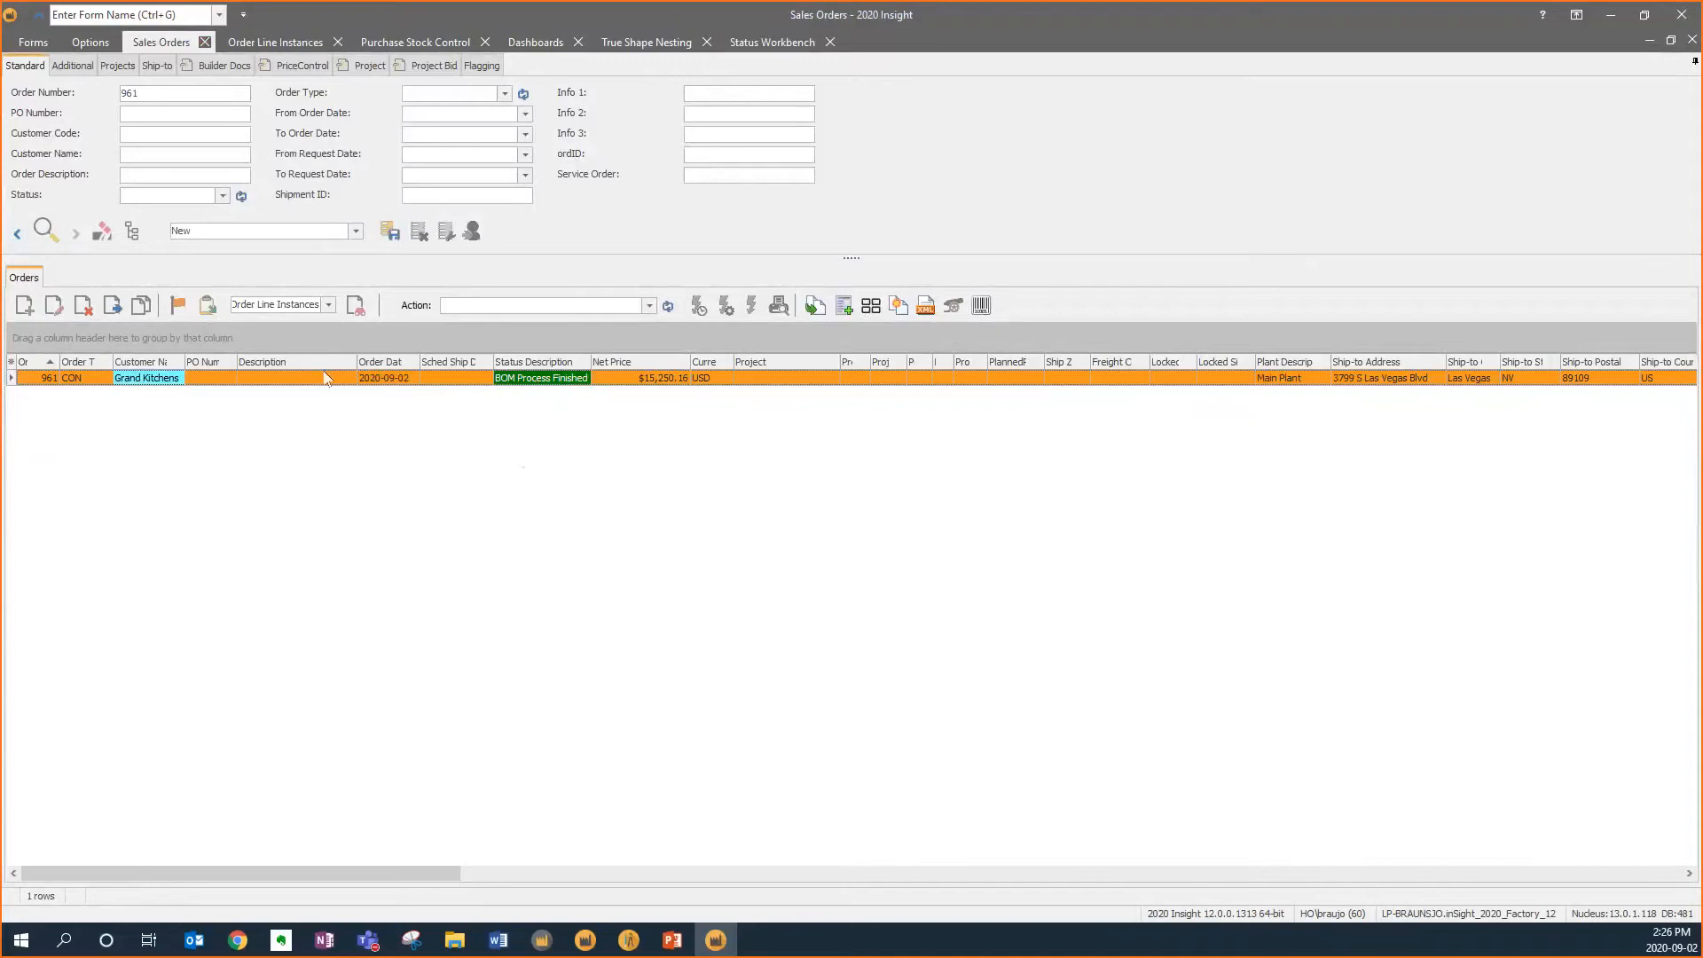
pyautogui.click(355, 306)
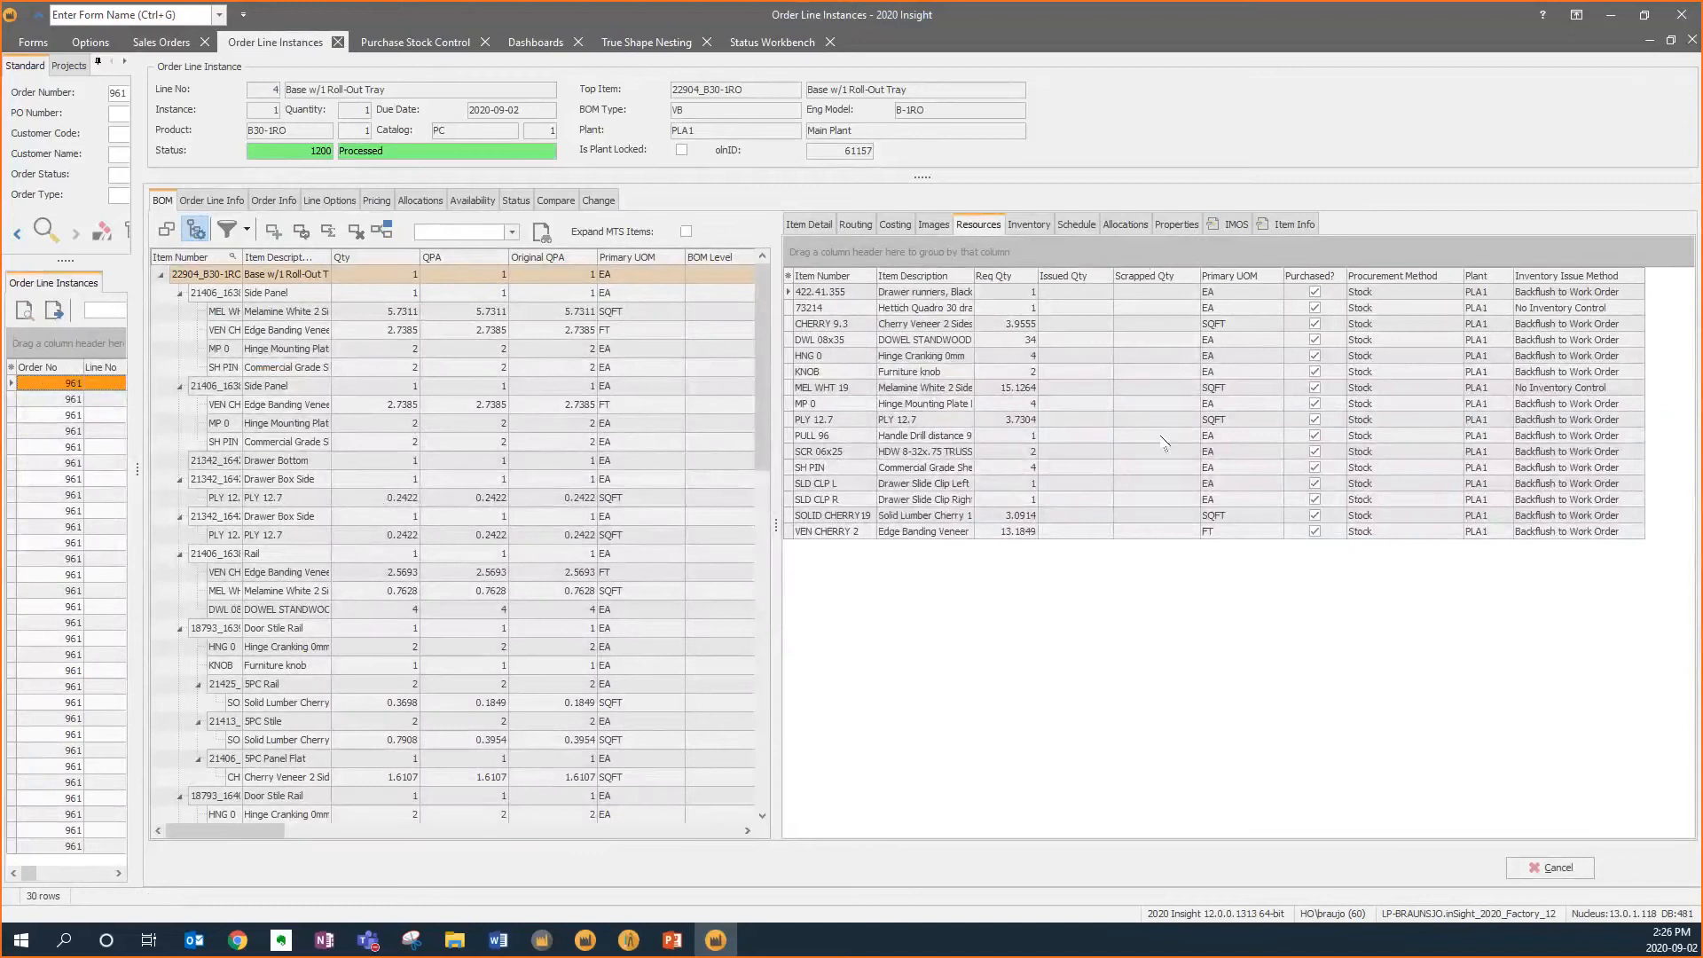
pyautogui.click(1575, 866)
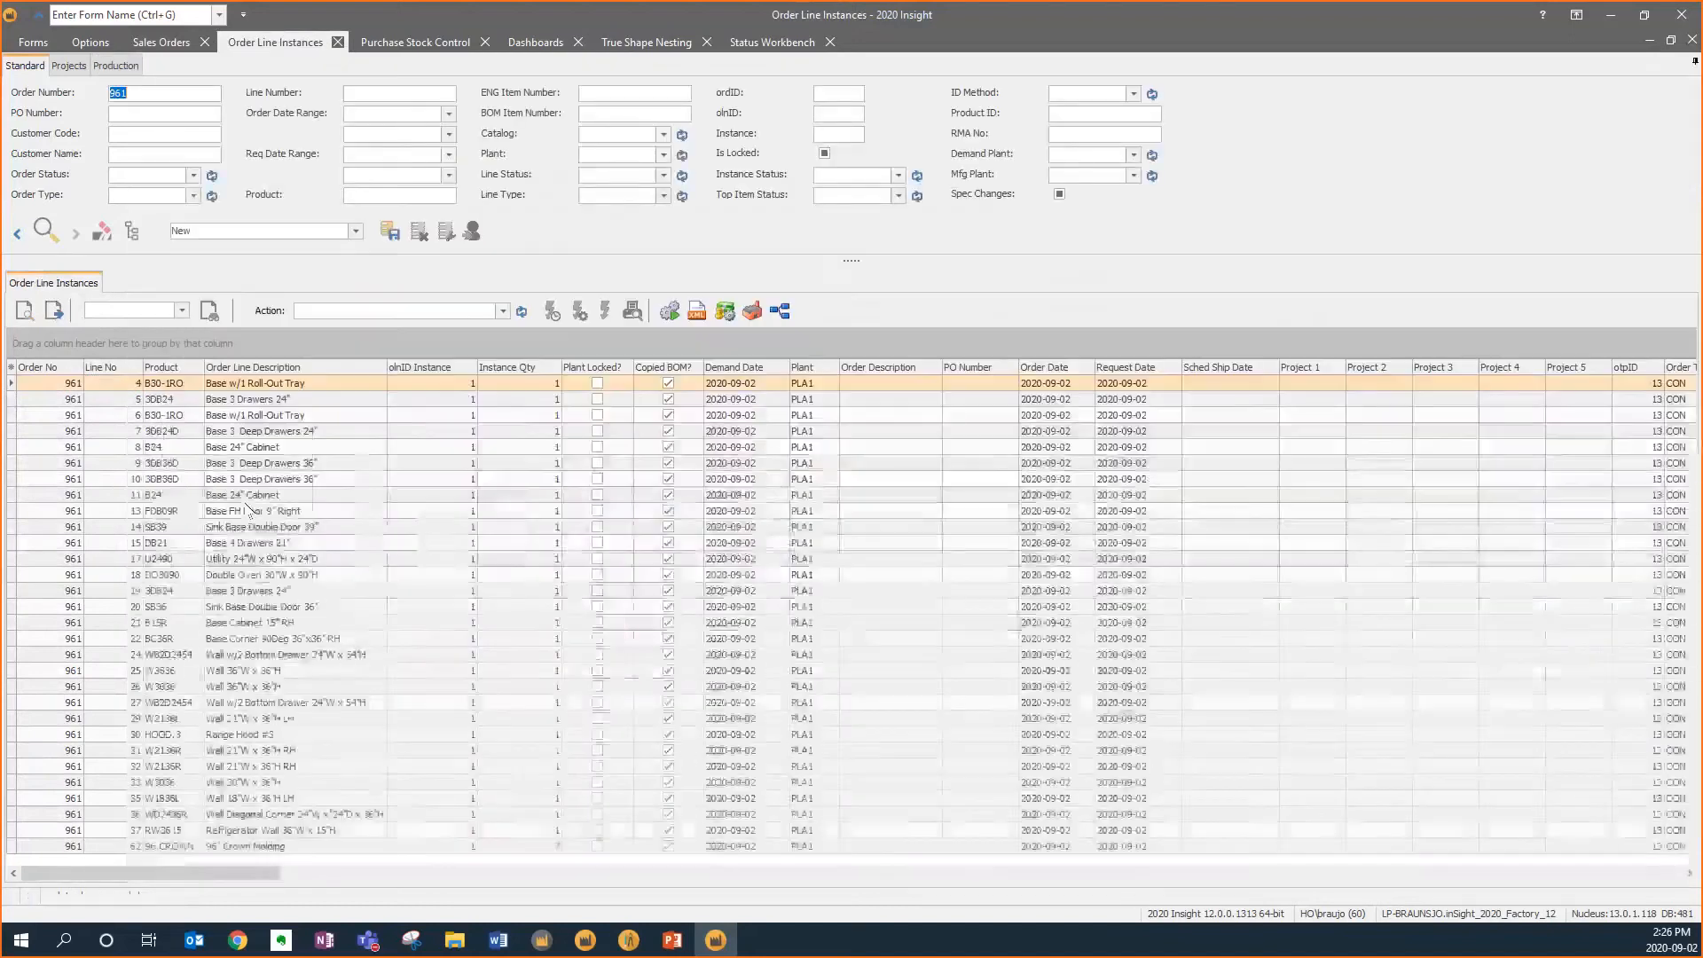
pyautogui.click(188, 632)
pyautogui.doubleClick(186, 625)
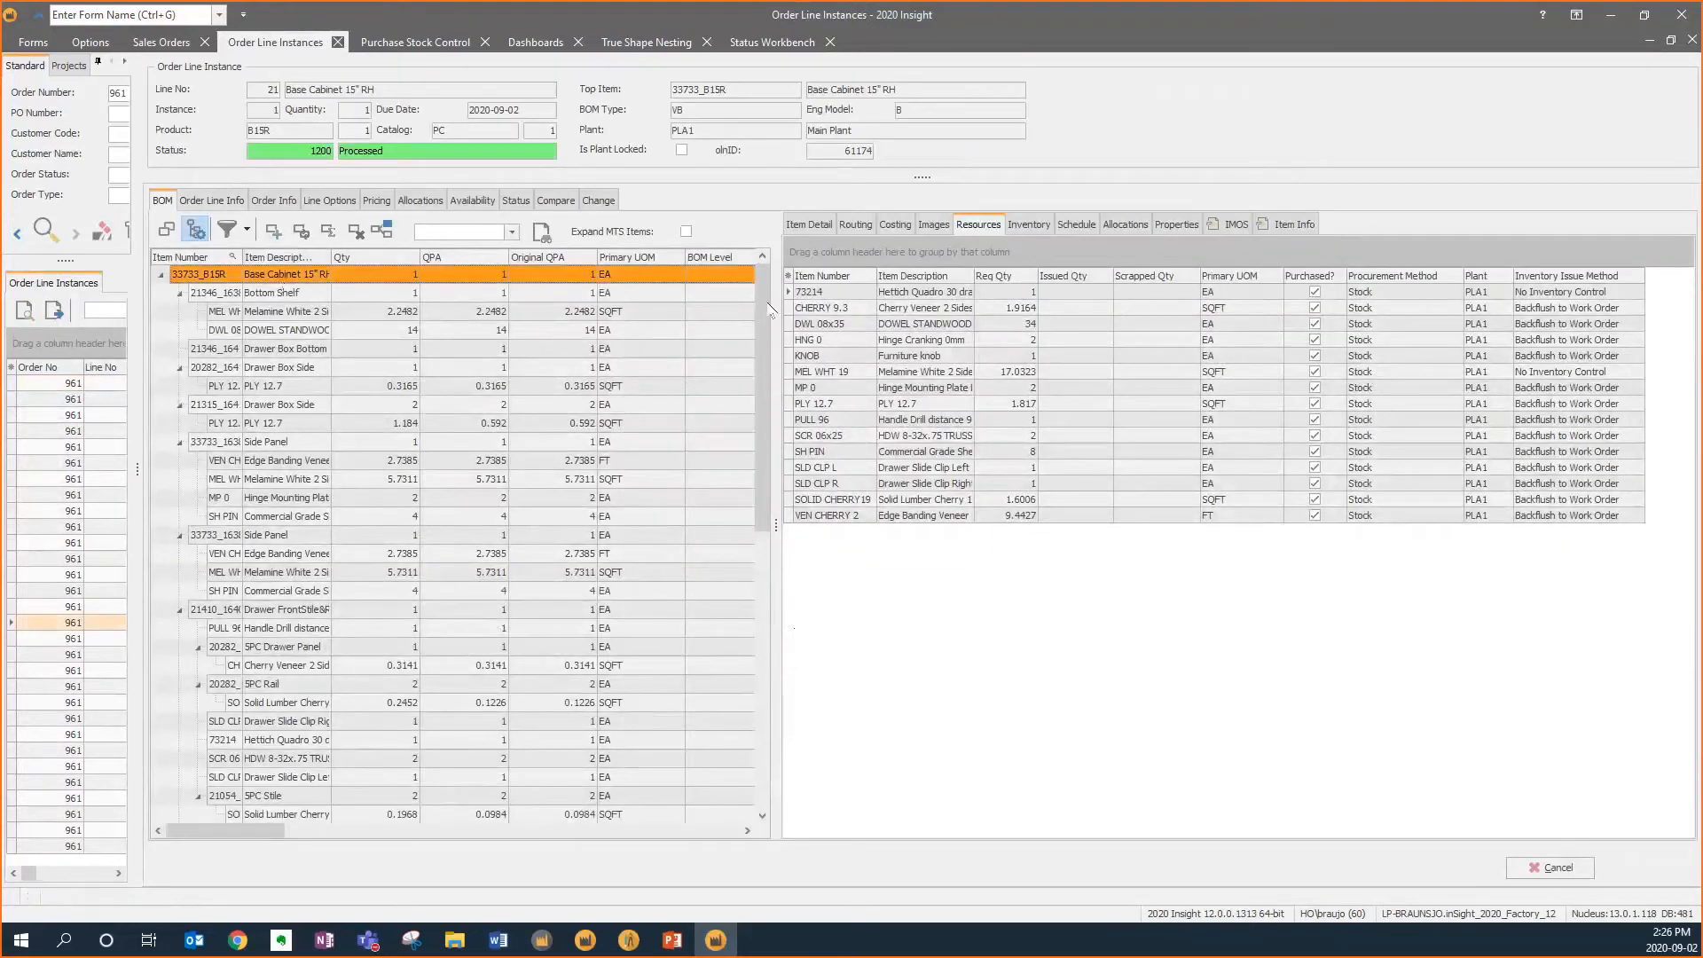
# Widen the BOM tree panel and collapse all its branches
pyautogui.scroll(-4, 767, 363)
pyautogui.moveTo(767, 393); pyautogui.dragTo(423, 259)
pyautogui.moveTo(649, 332); pyautogui.dragTo(488, 320)
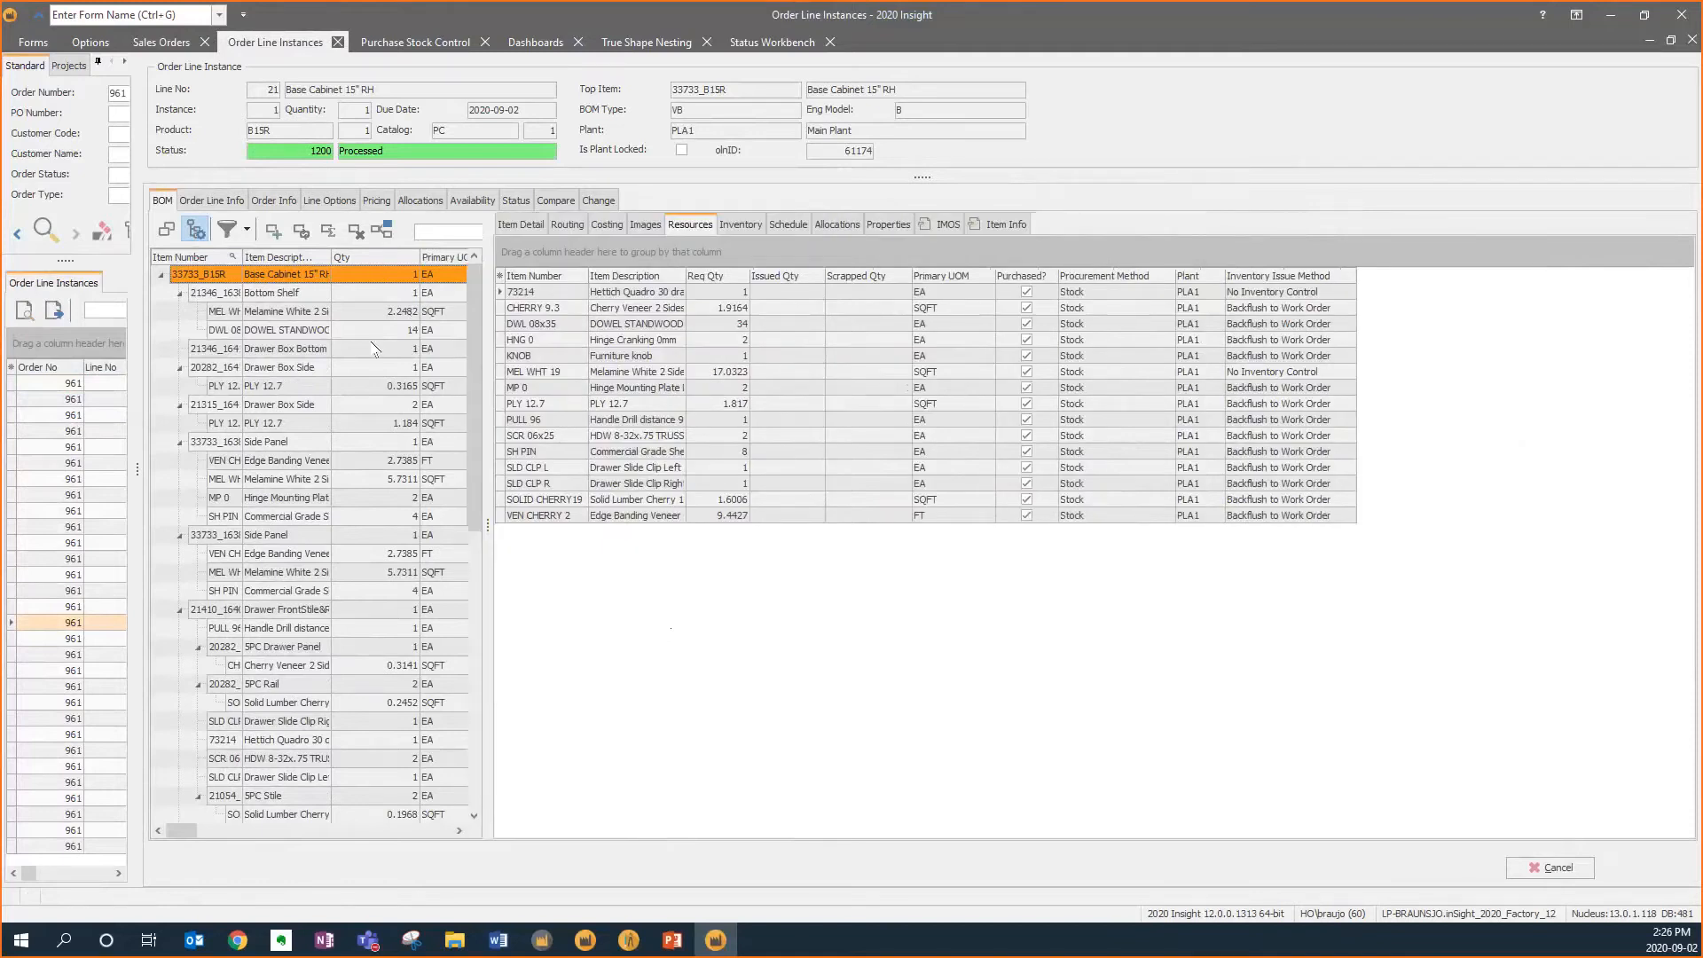
pyautogui.rightClick(308, 274)
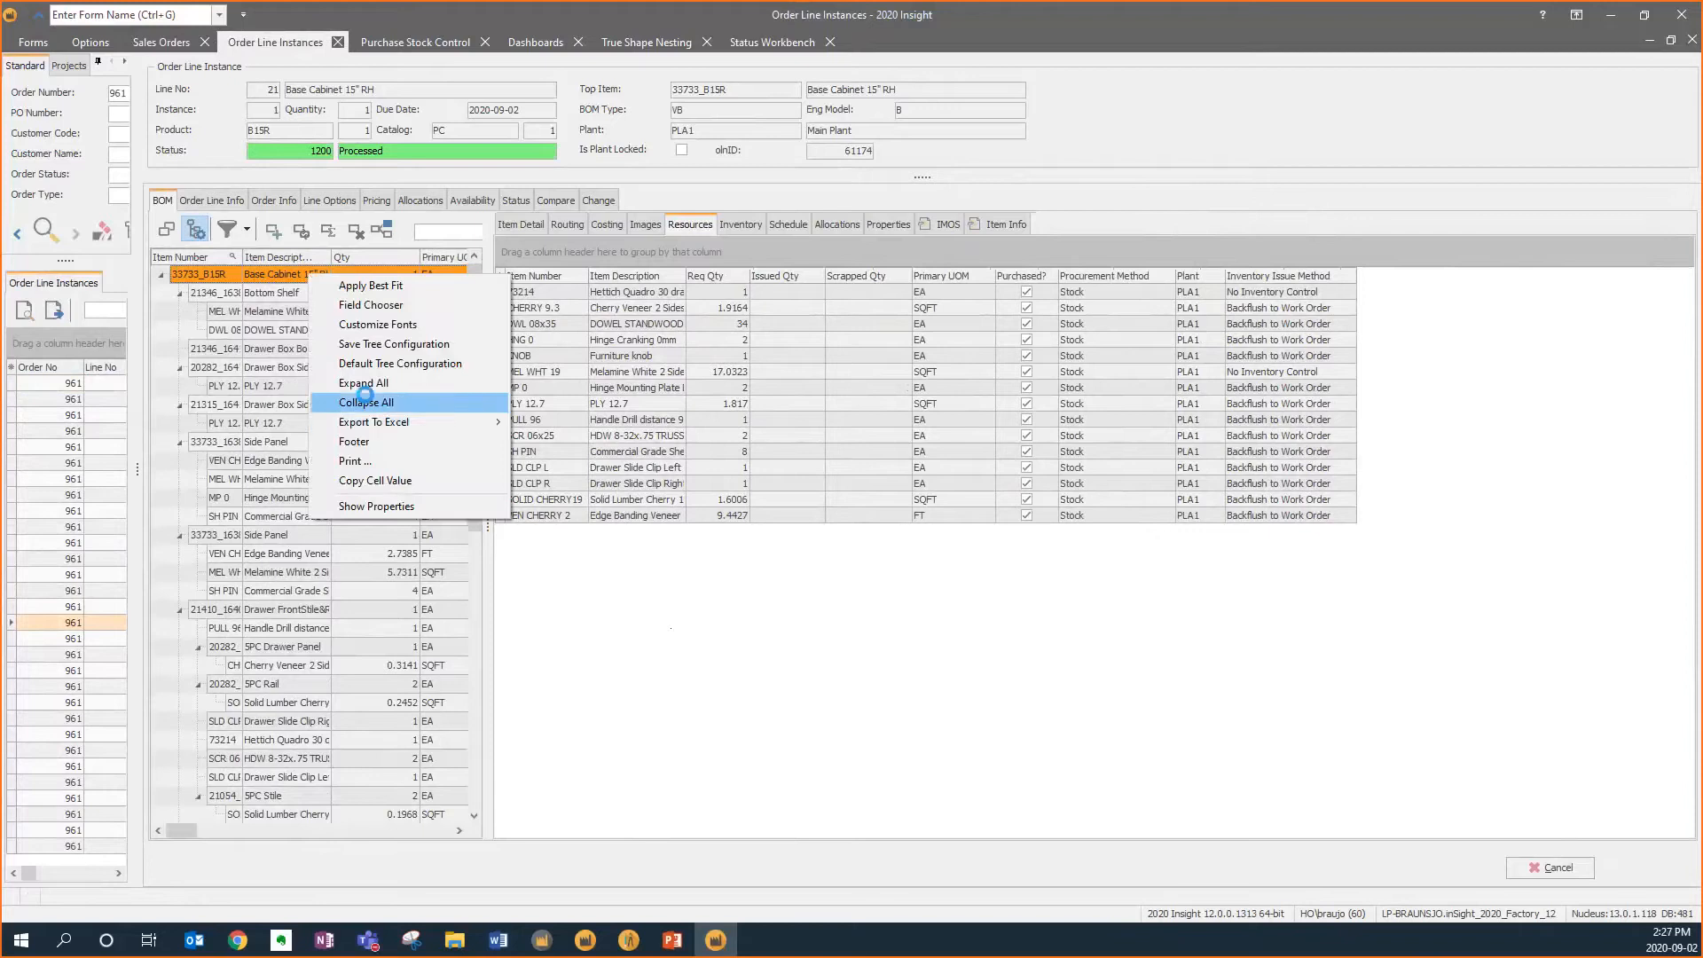
pyautogui.click(366, 402)
# Review the cabinet's item detail, routing operations, and its perspective and side drawings
pyautogui.click(521, 223)
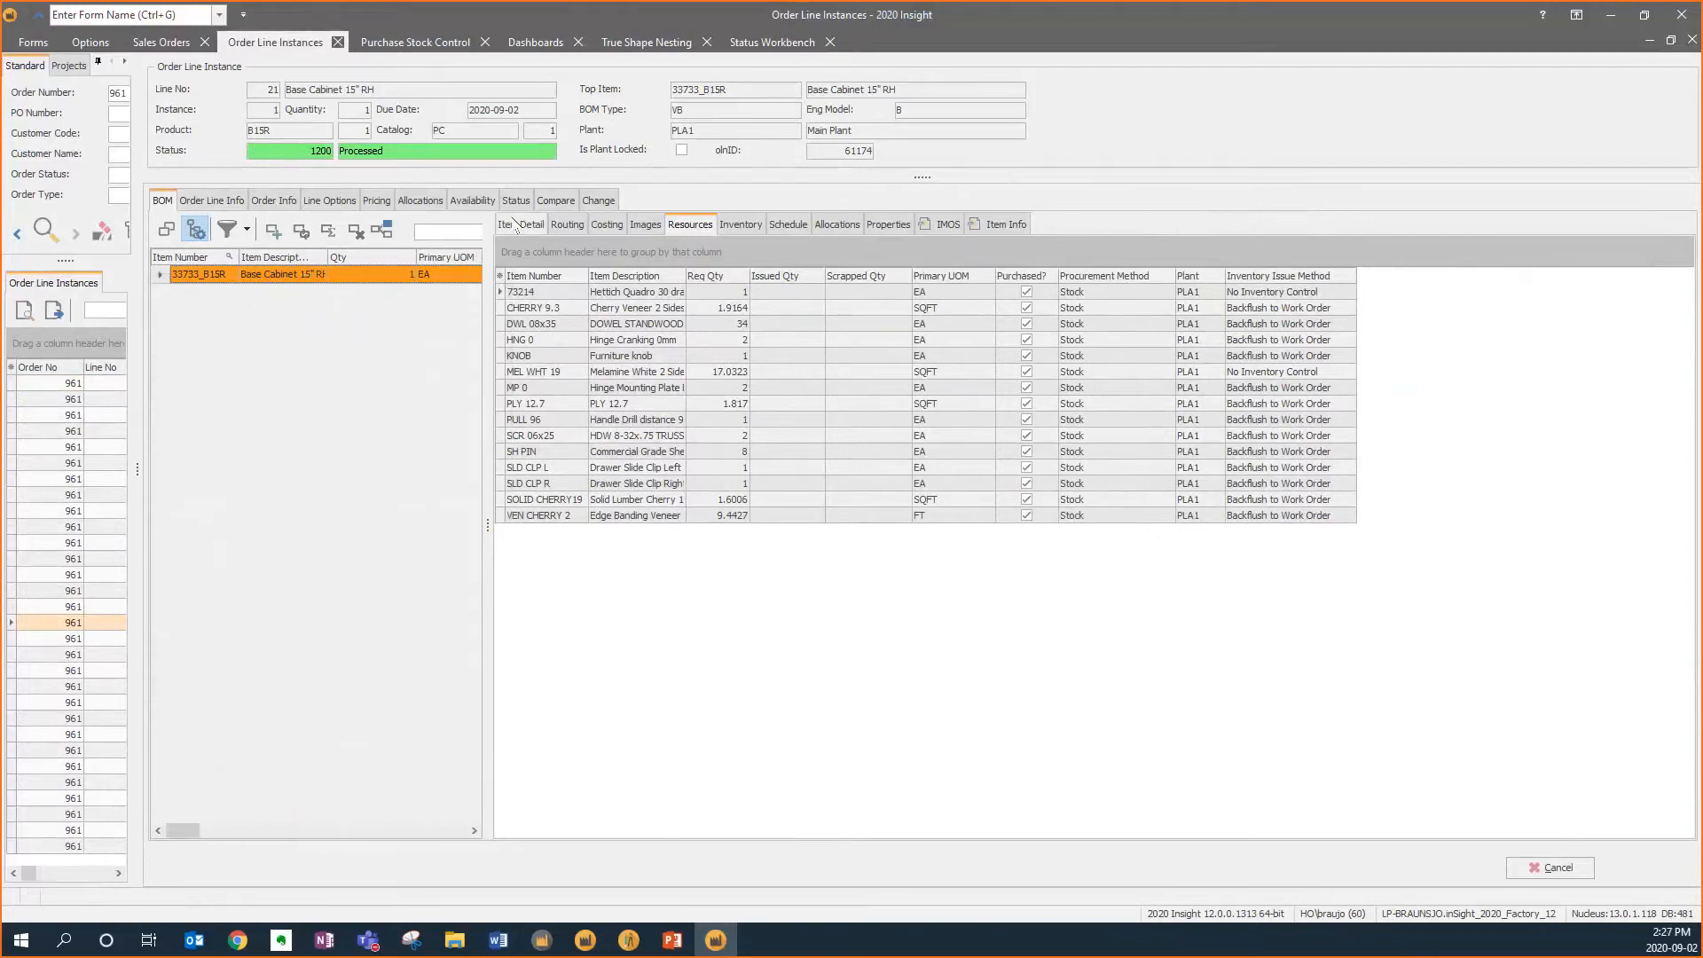
pyautogui.click(567, 223)
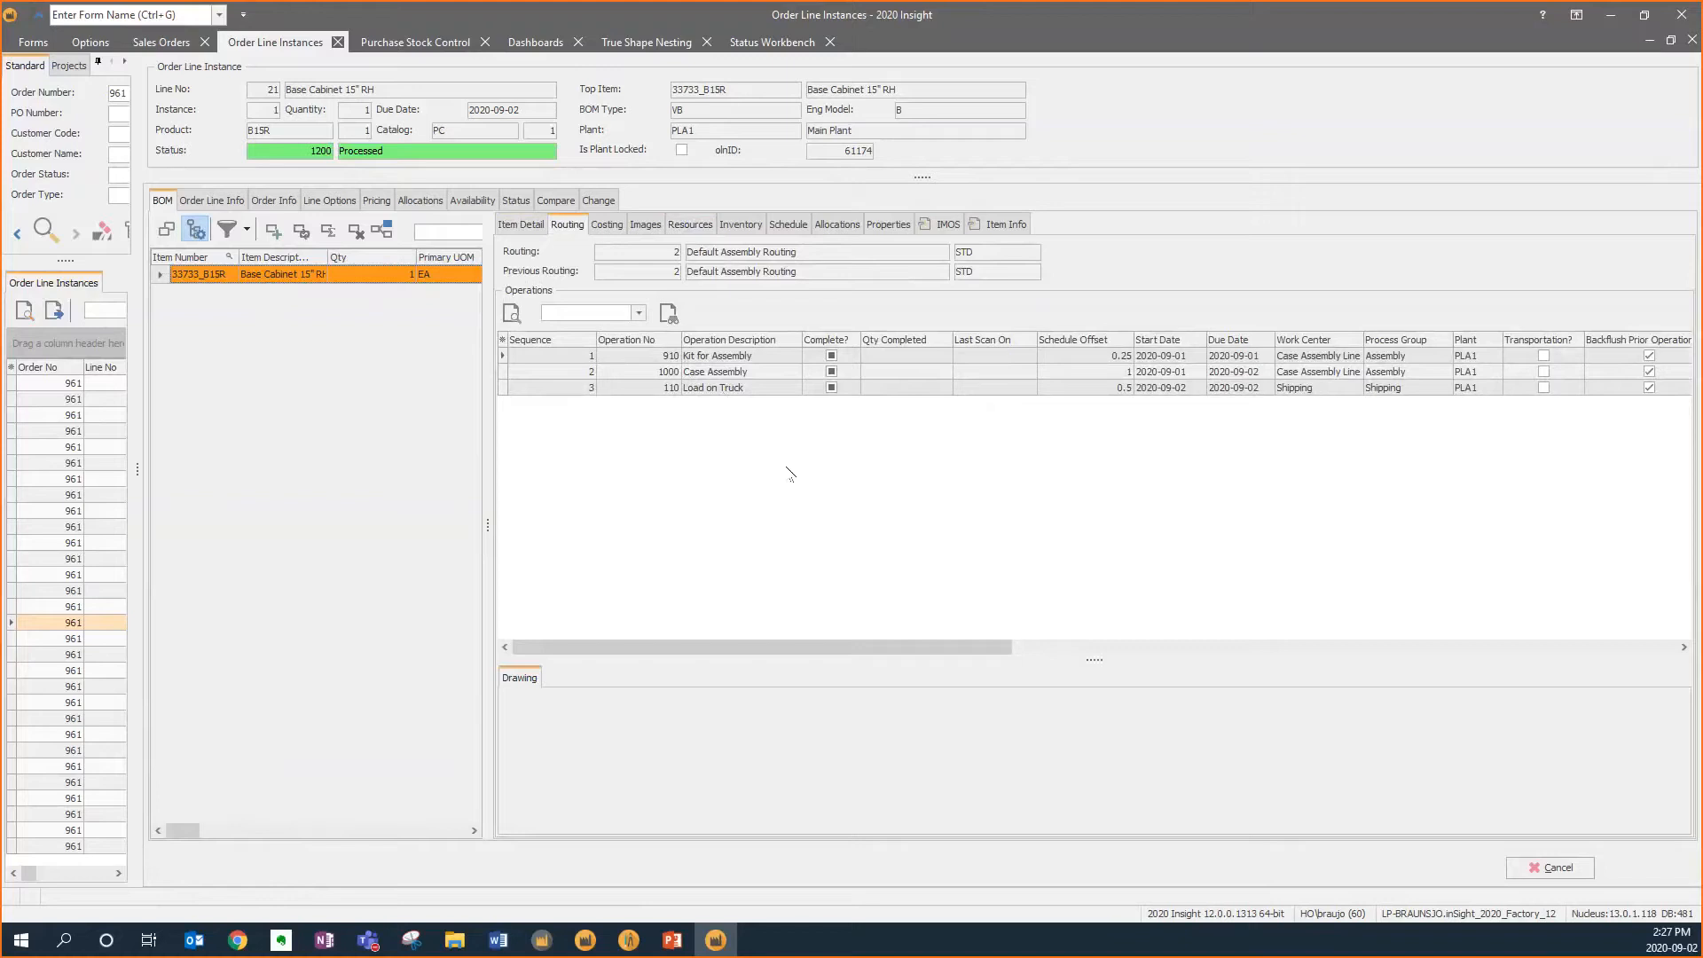
pyautogui.click(646, 225)
pyautogui.click(652, 309)
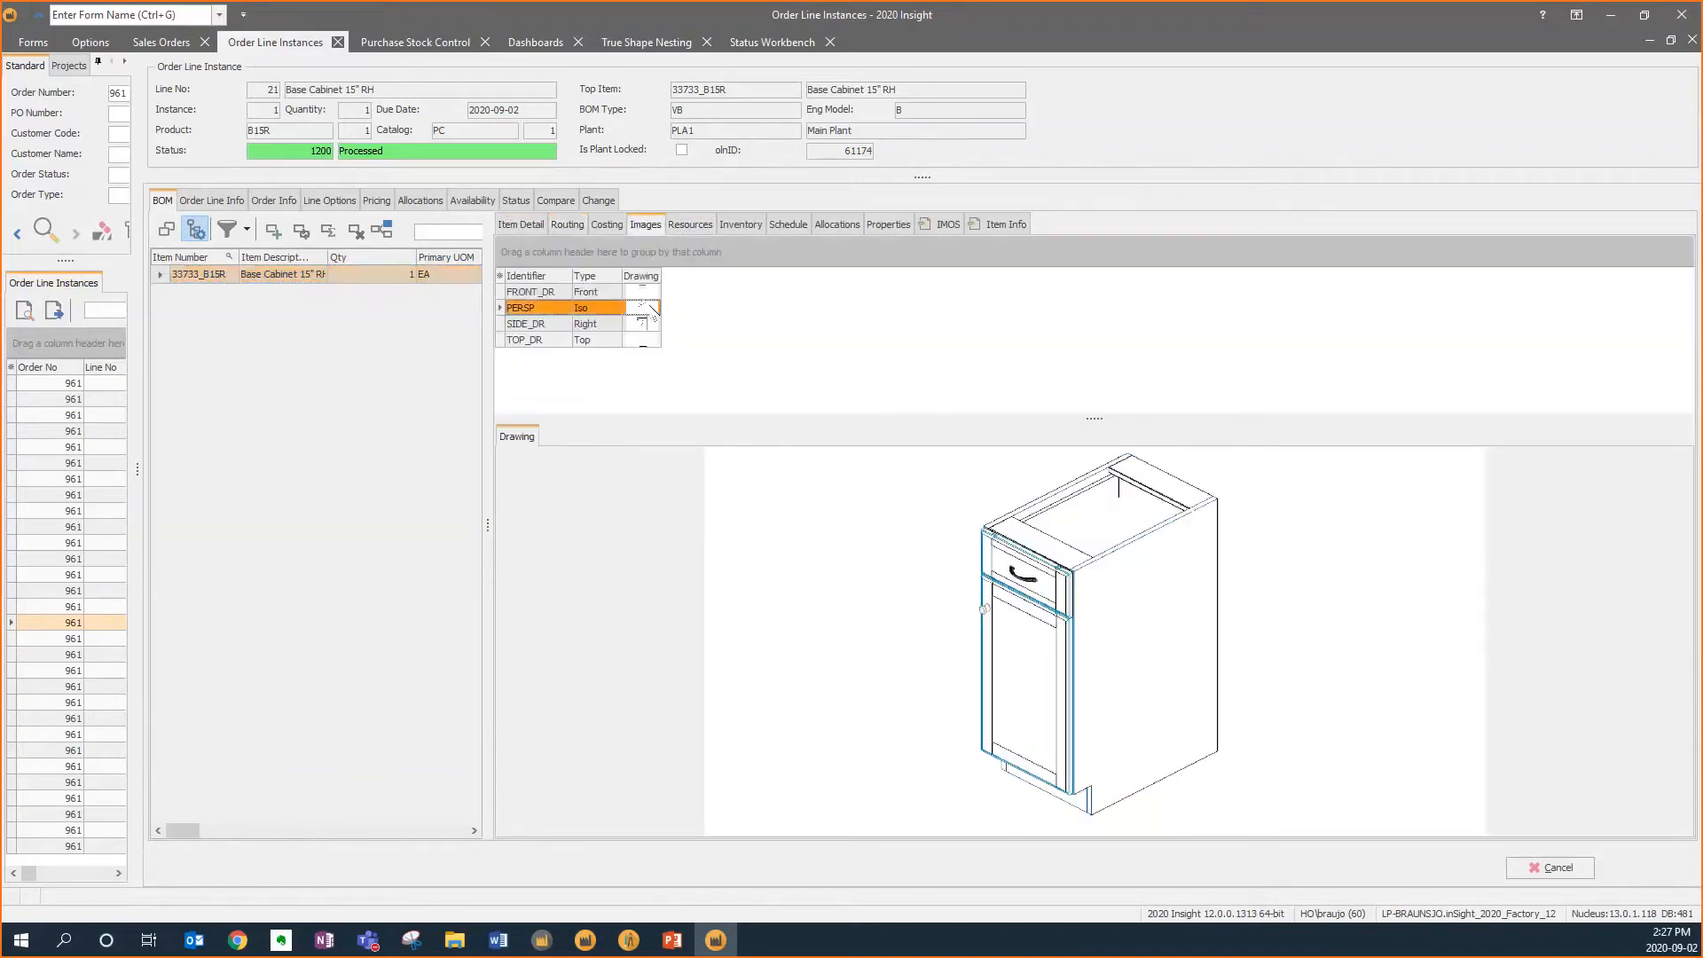
pyautogui.click(651, 322)
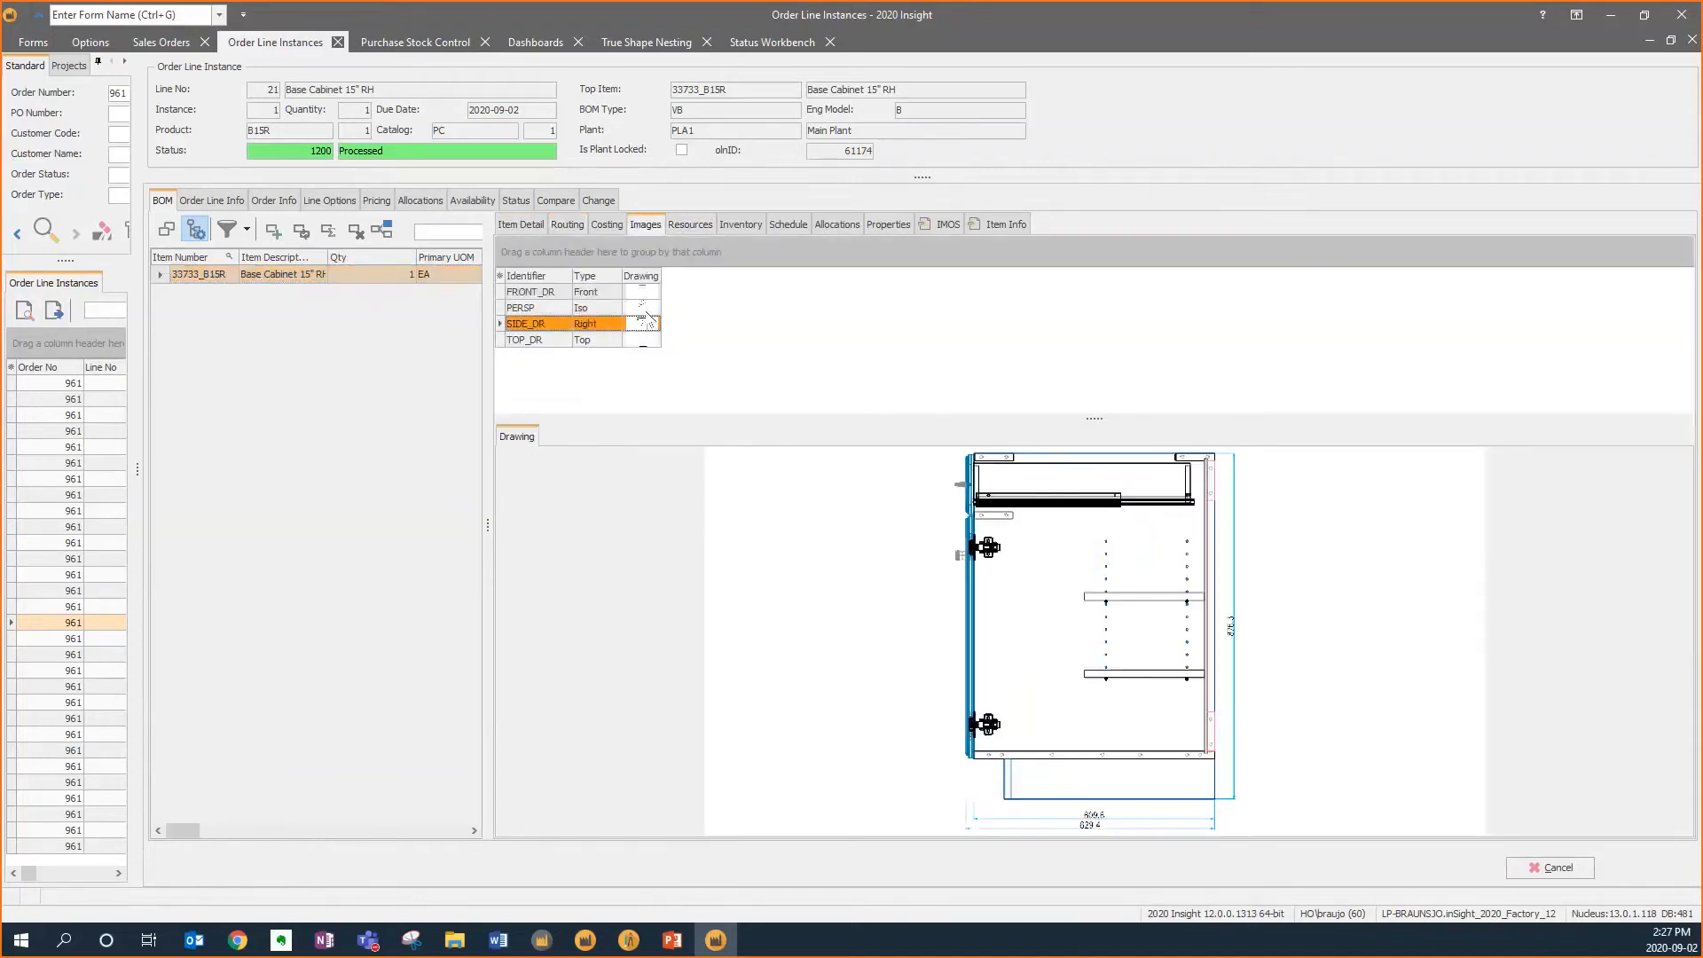
pyautogui.click(648, 308)
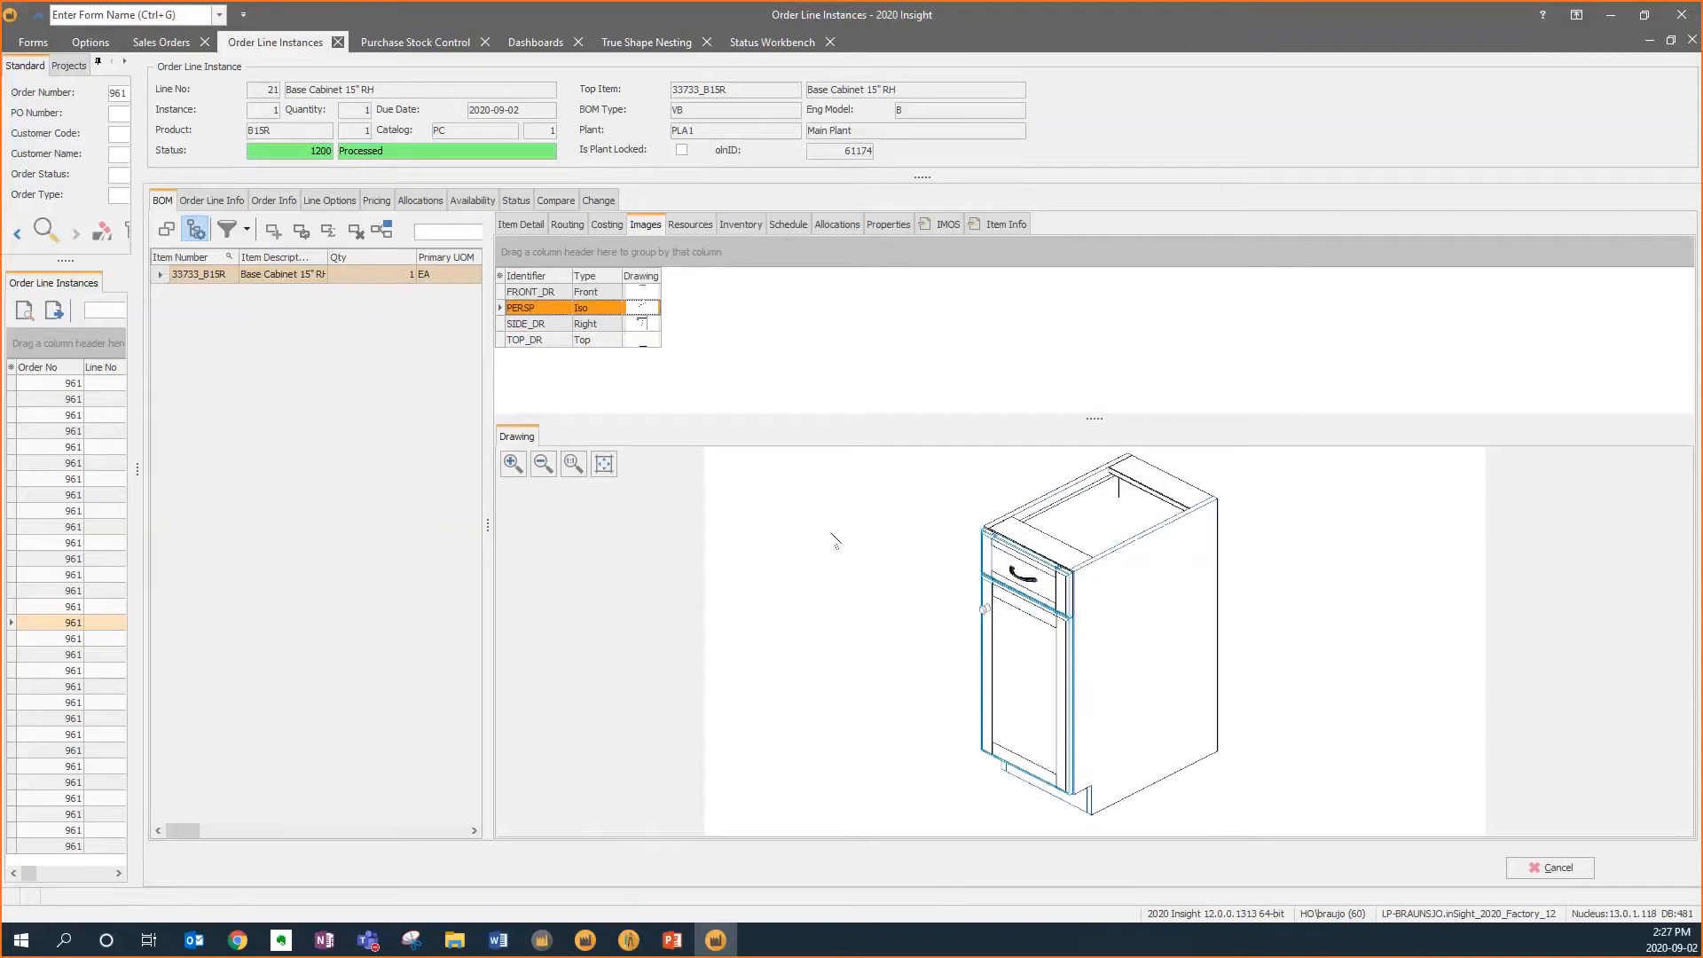
# Expand the cabinet's BOM and inspect the first Side Panel's item details, part drawing and edge thumbnail
pyautogui.click(691, 224)
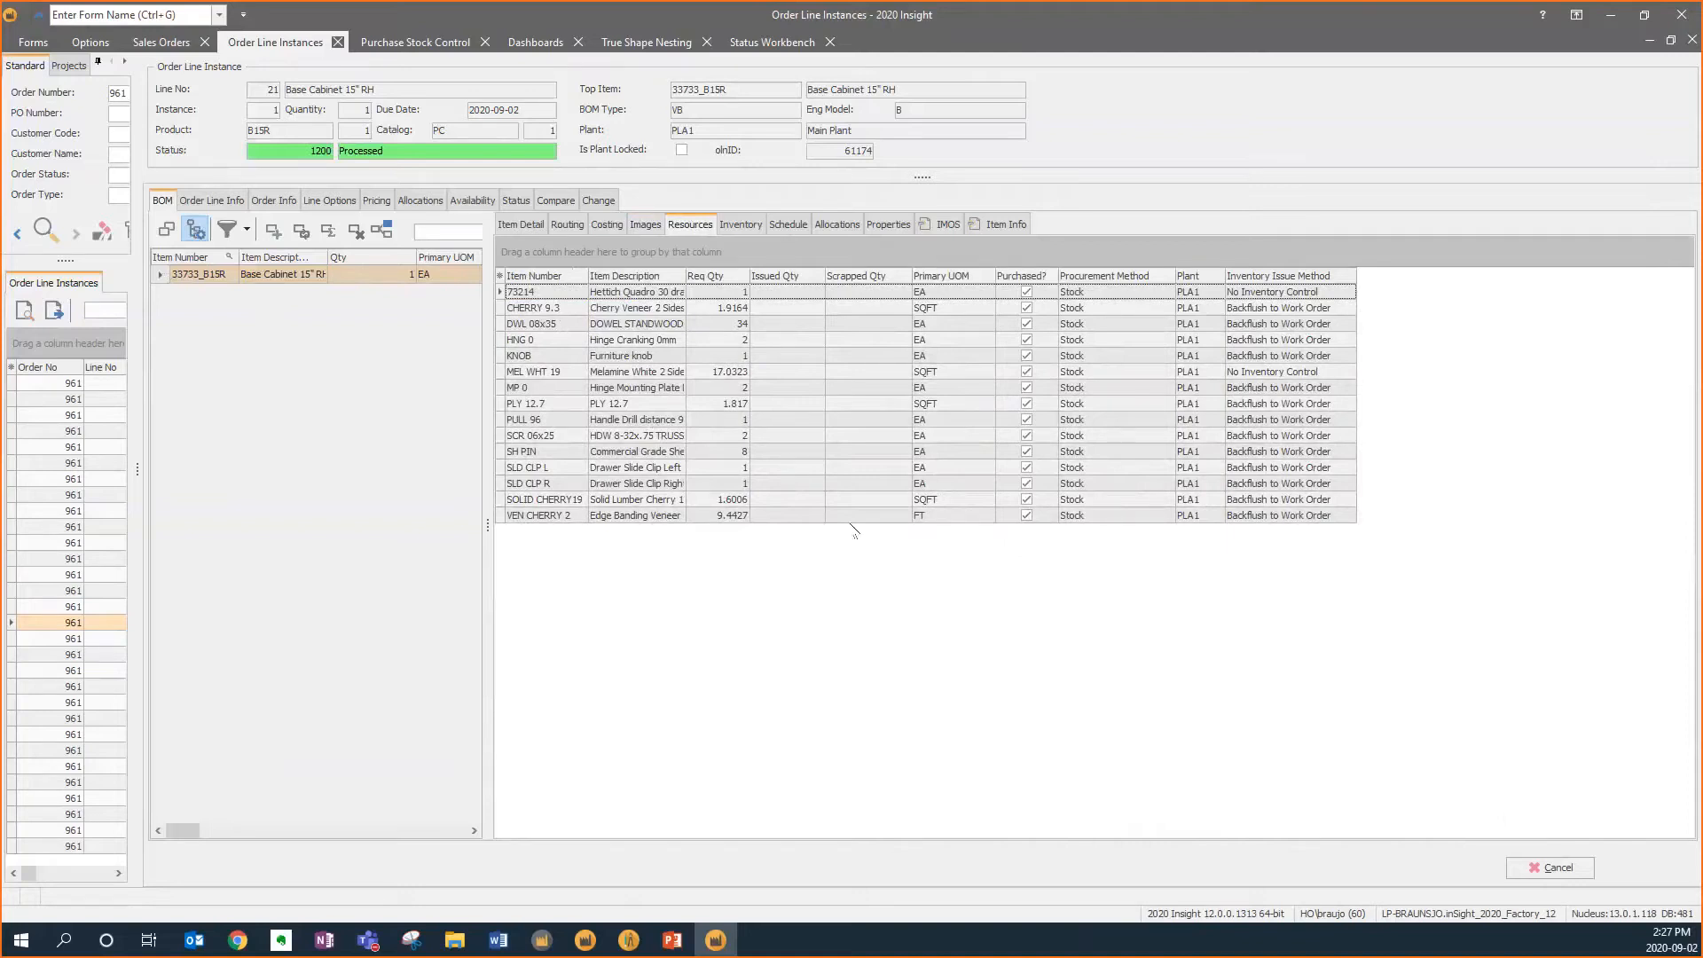
pyautogui.click(520, 224)
pyautogui.click(161, 274)
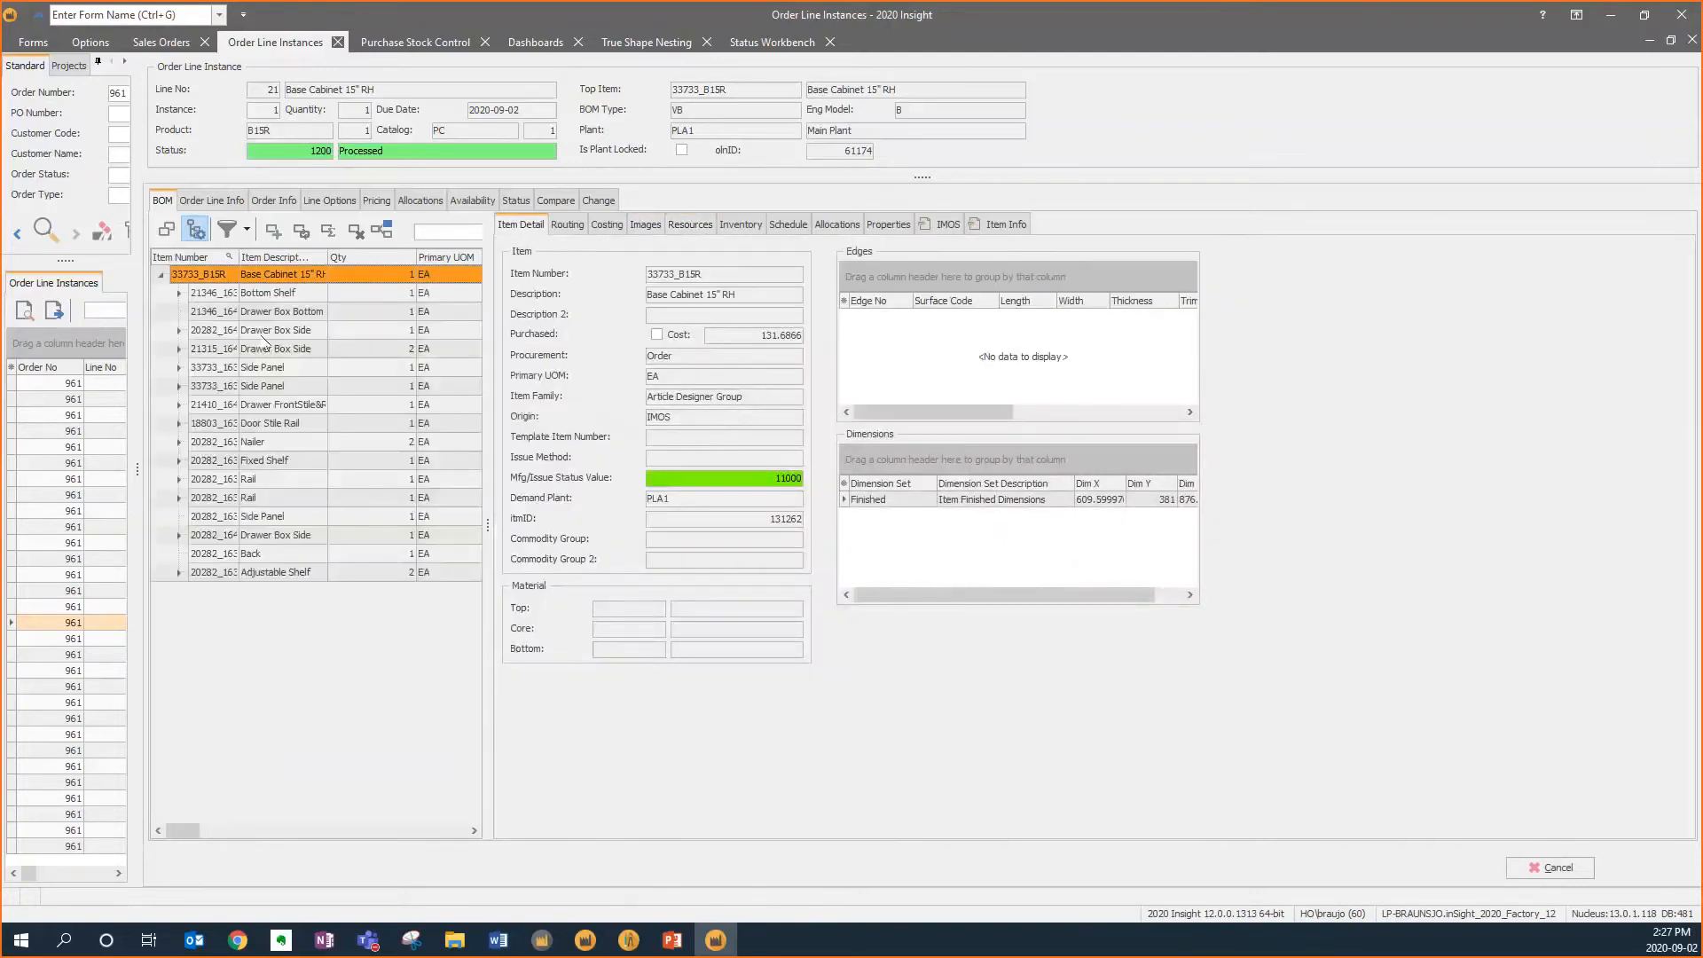
pyautogui.click(286, 369)
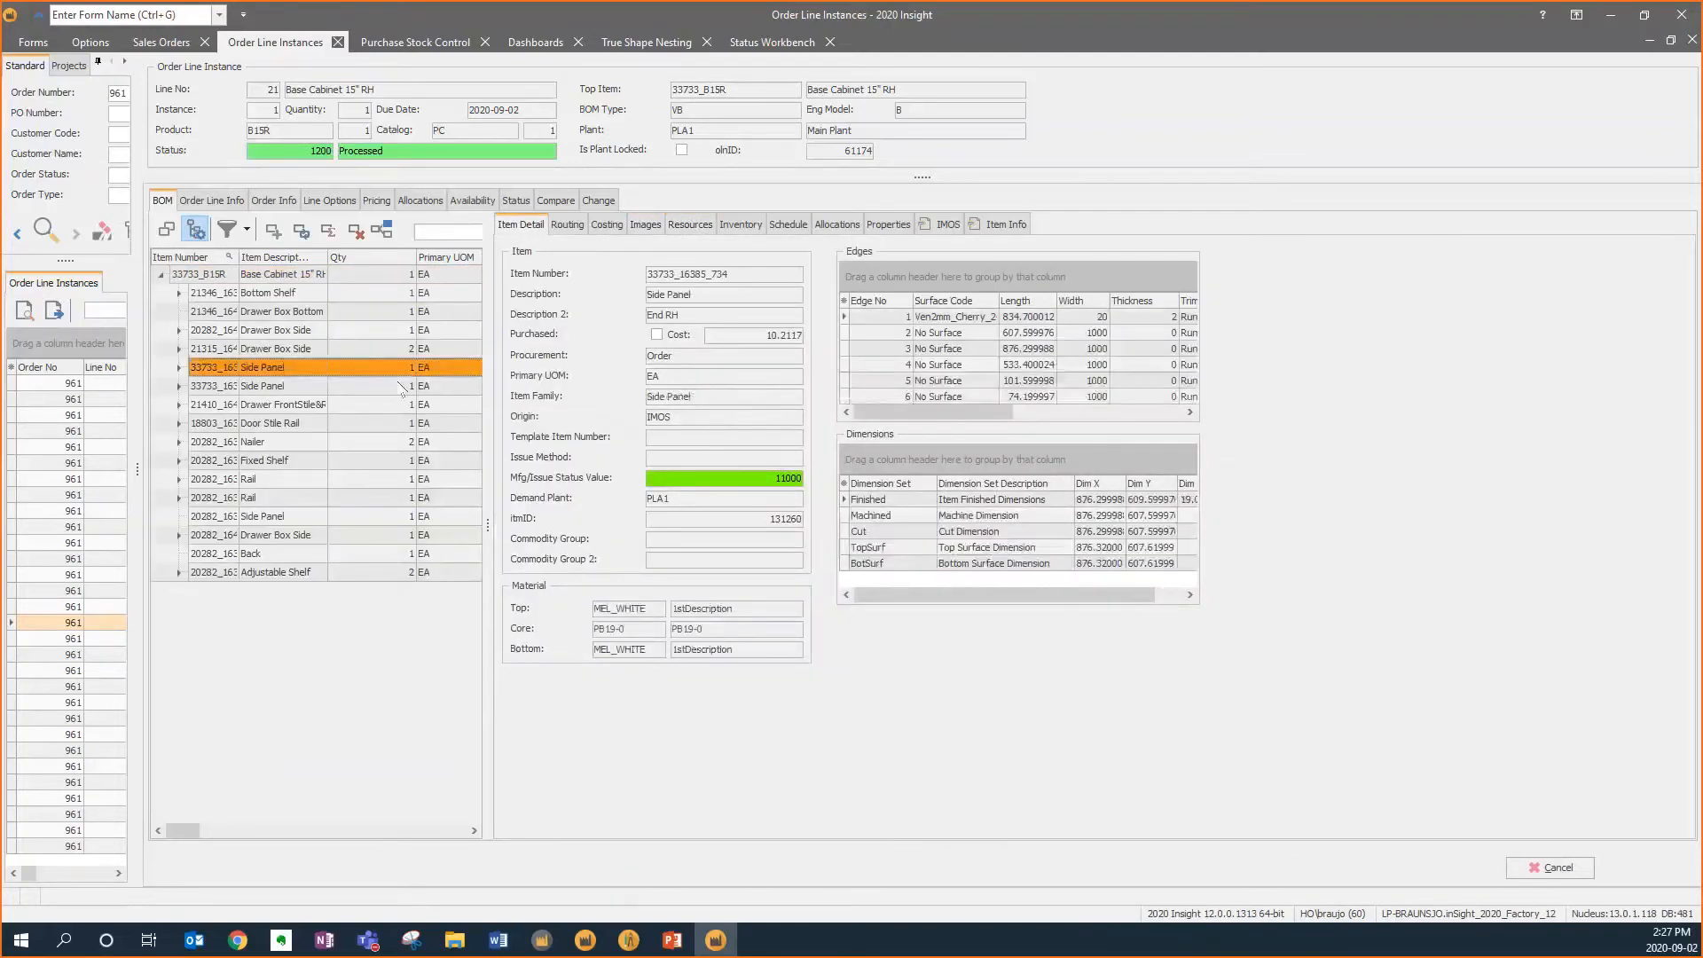
pyautogui.moveTo(1137, 592); pyautogui.dragTo(1167, 592)
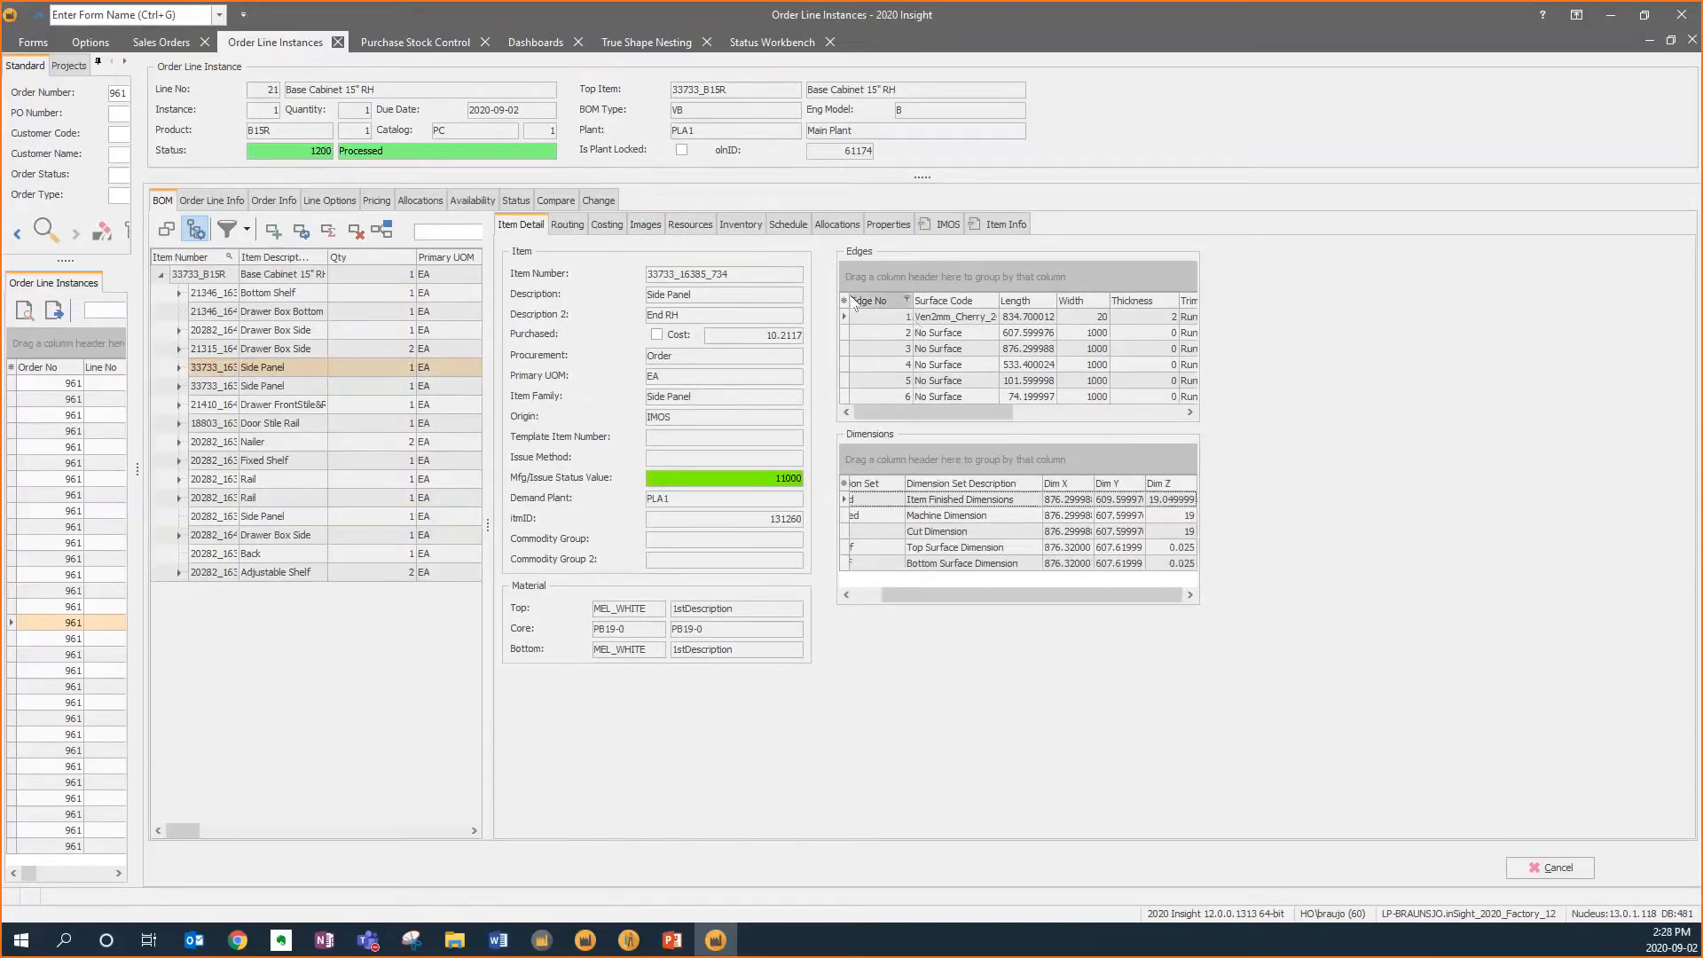
pyautogui.click(646, 224)
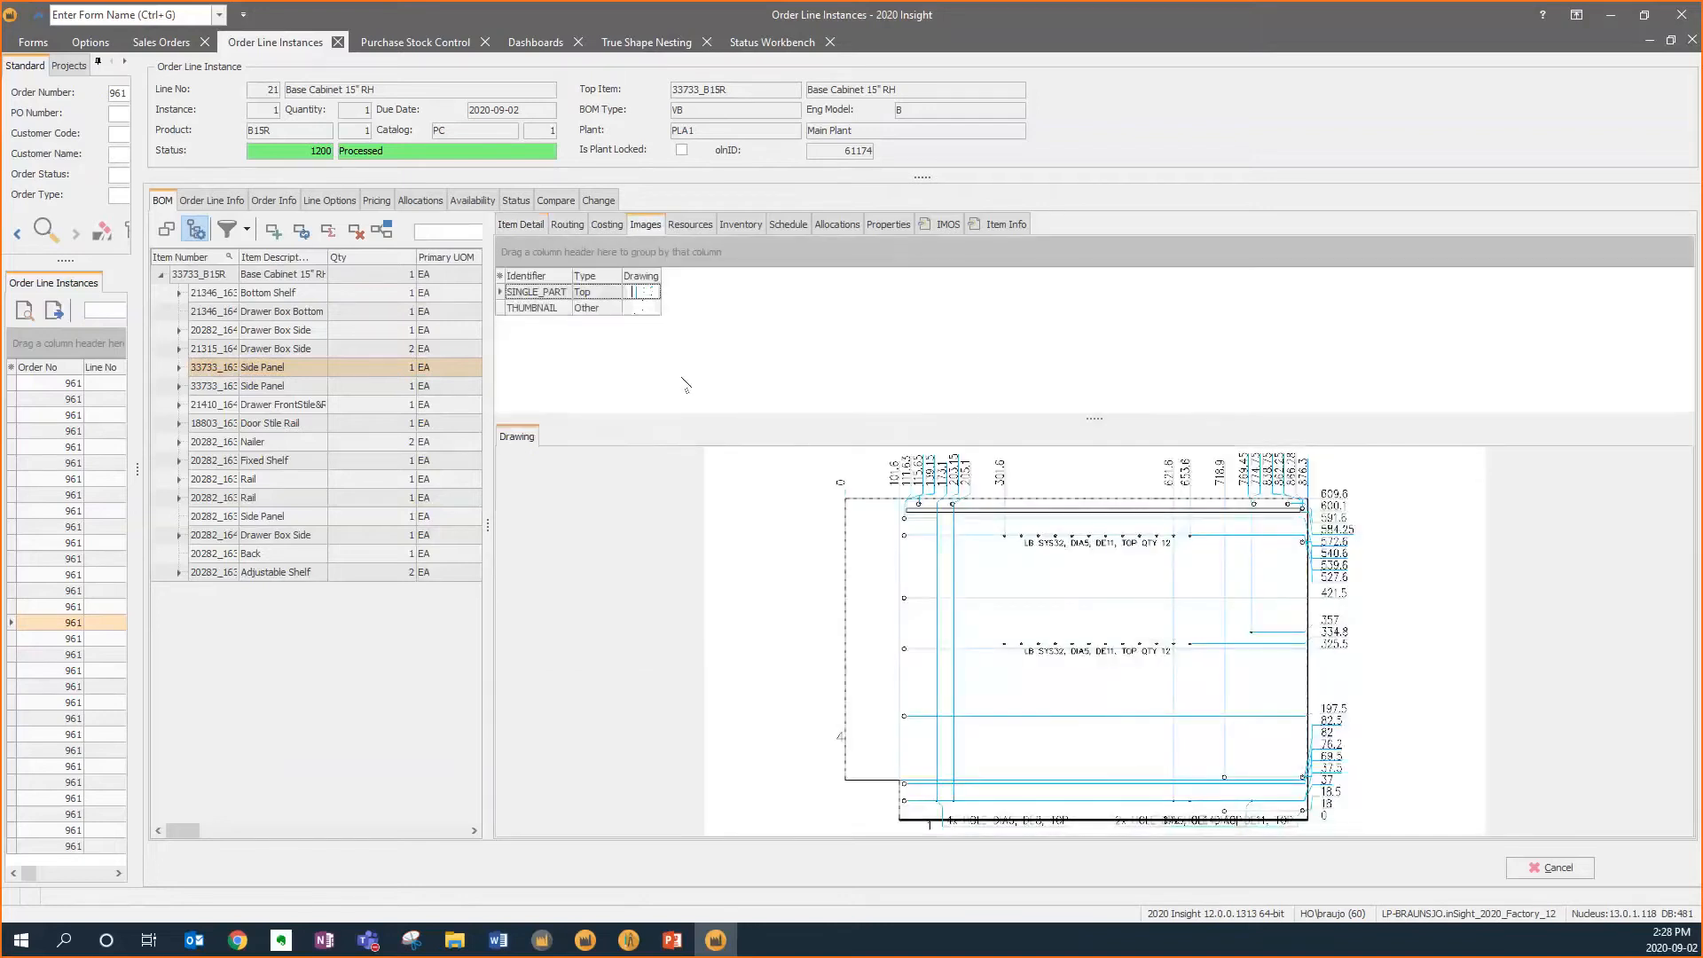
pyautogui.click(647, 310)
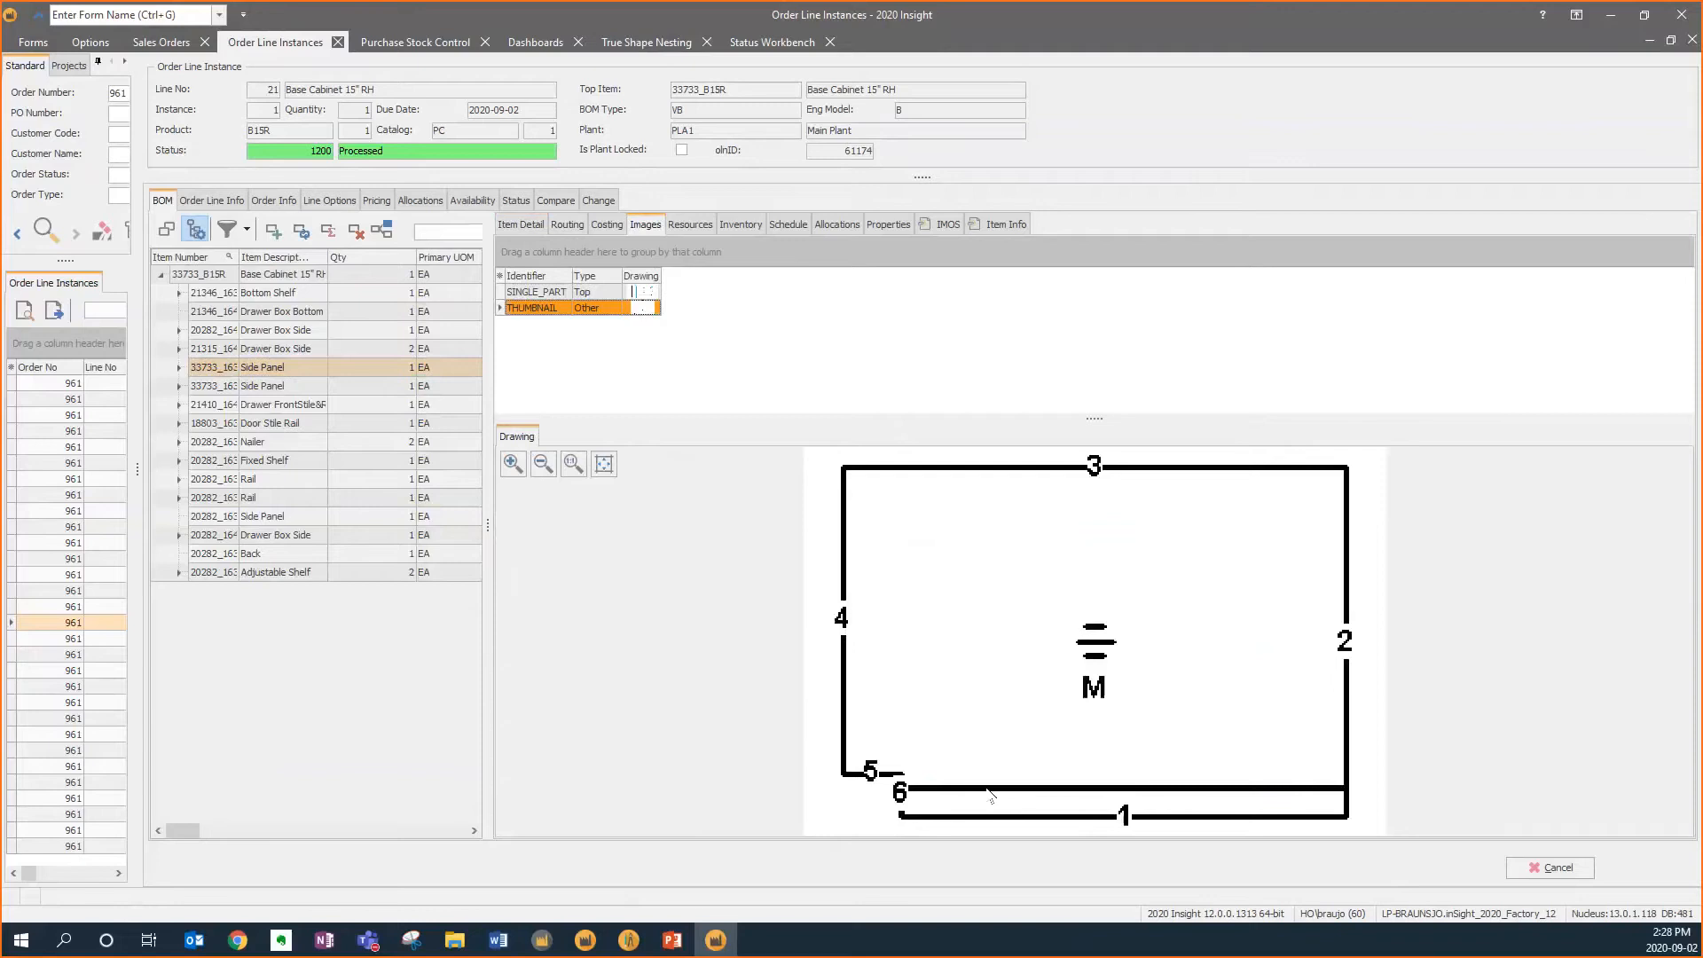
# Review the Side Panel's item details, its edge banding list and its dimension sets
pyautogui.click(521, 224)
pyautogui.click(936, 325)
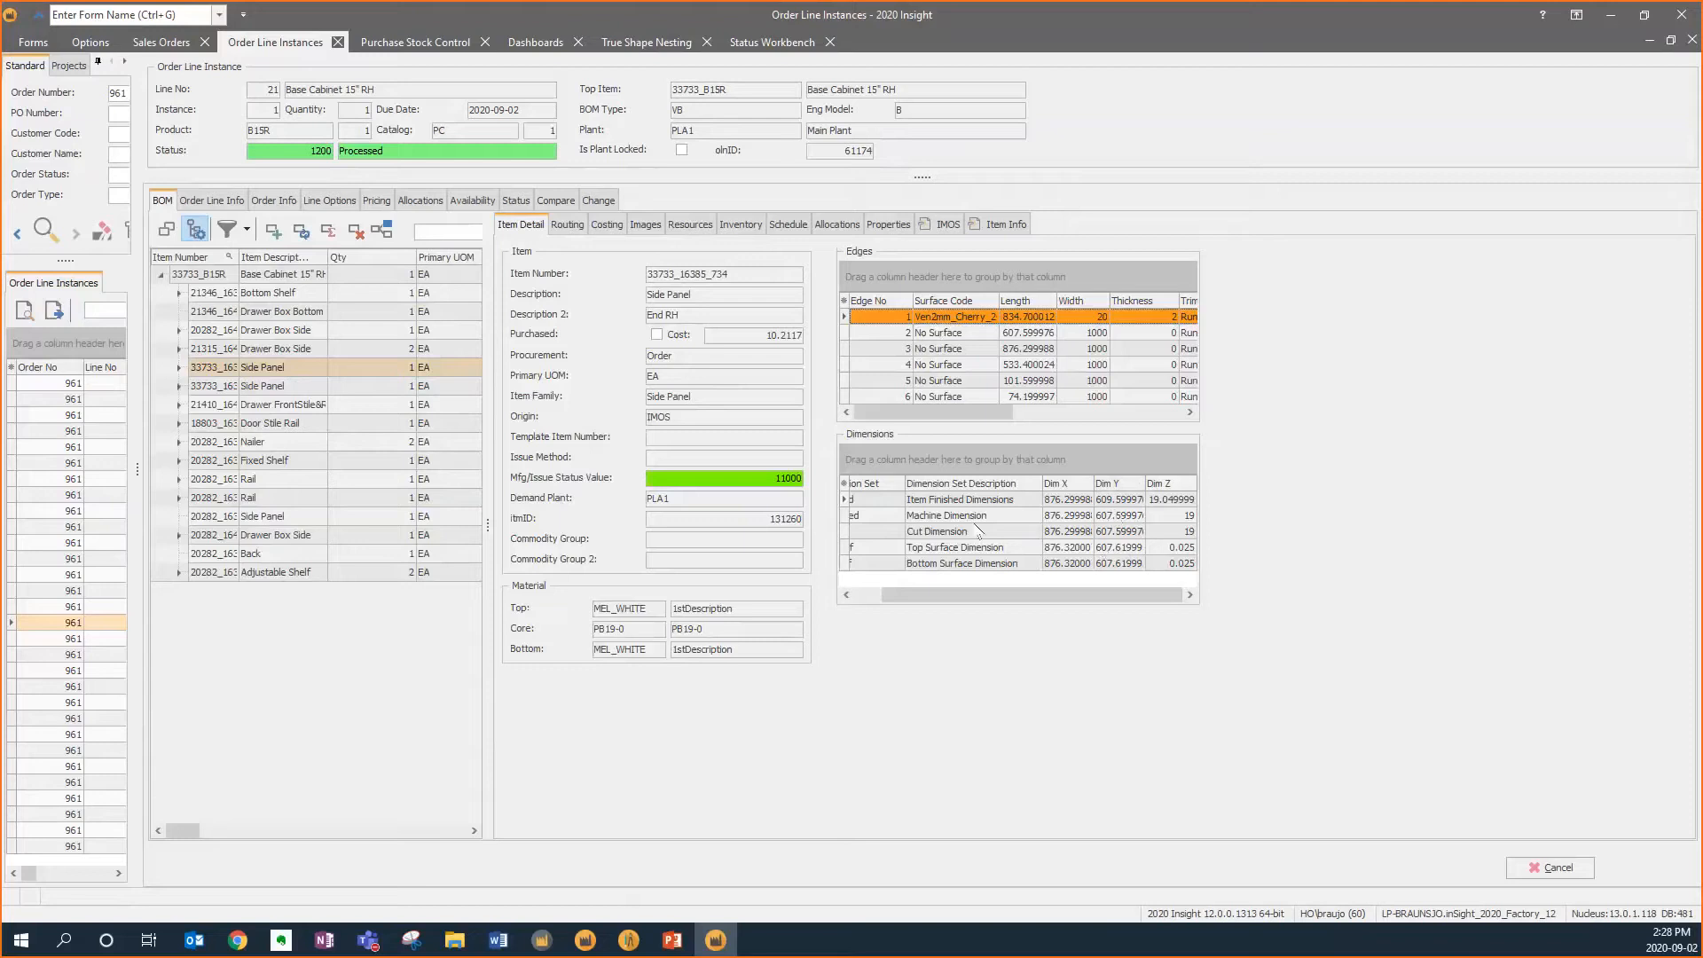
pyautogui.click(1069, 532)
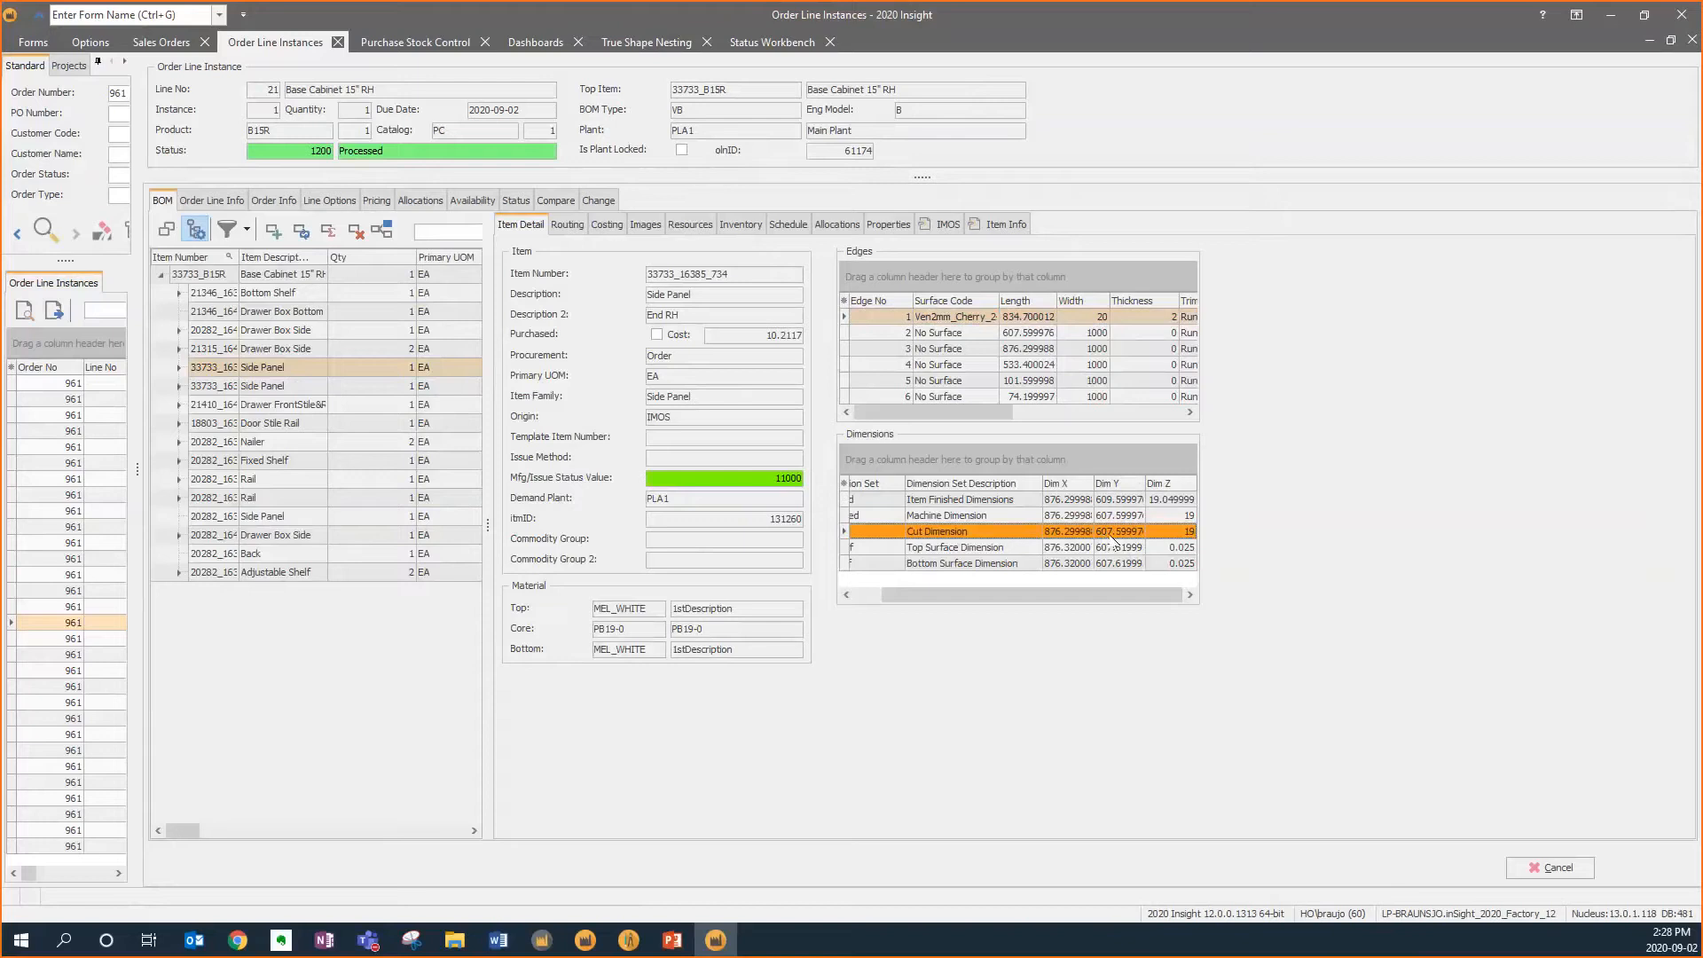
pyautogui.click(1123, 502)
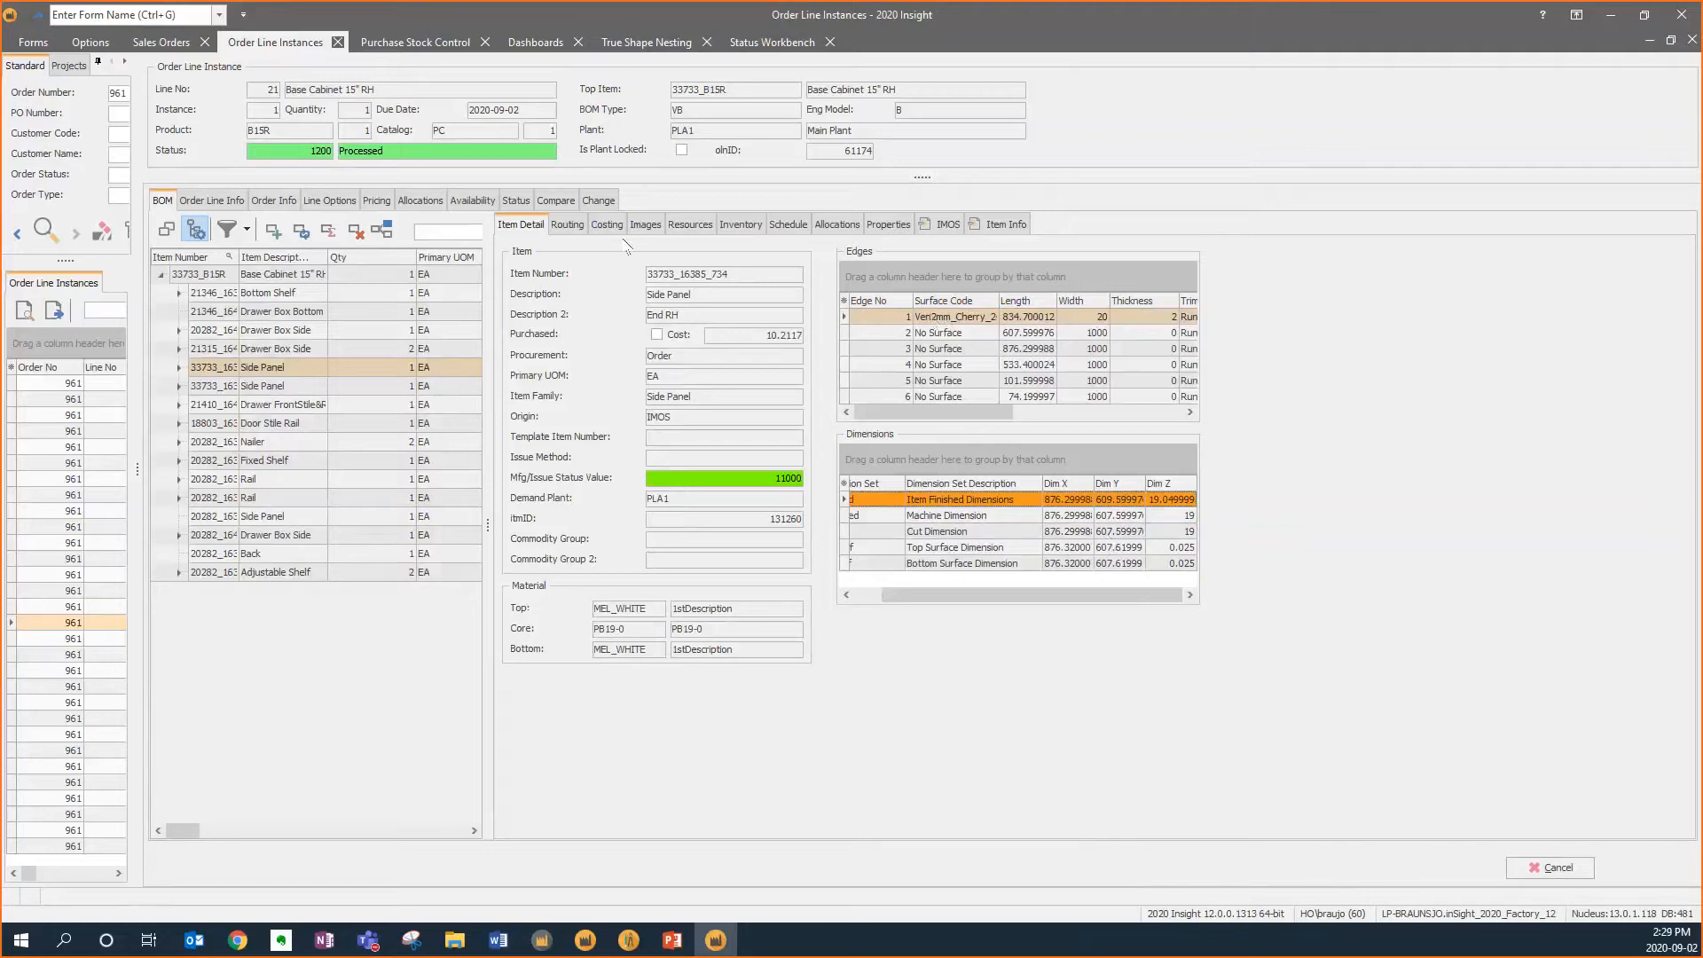
# Open the Side Panel's routing and view the CNC Weeke operation's WEEKE.mcf program in woodWOP, then close it
pyautogui.click(568, 225)
pyautogui.click(179, 367)
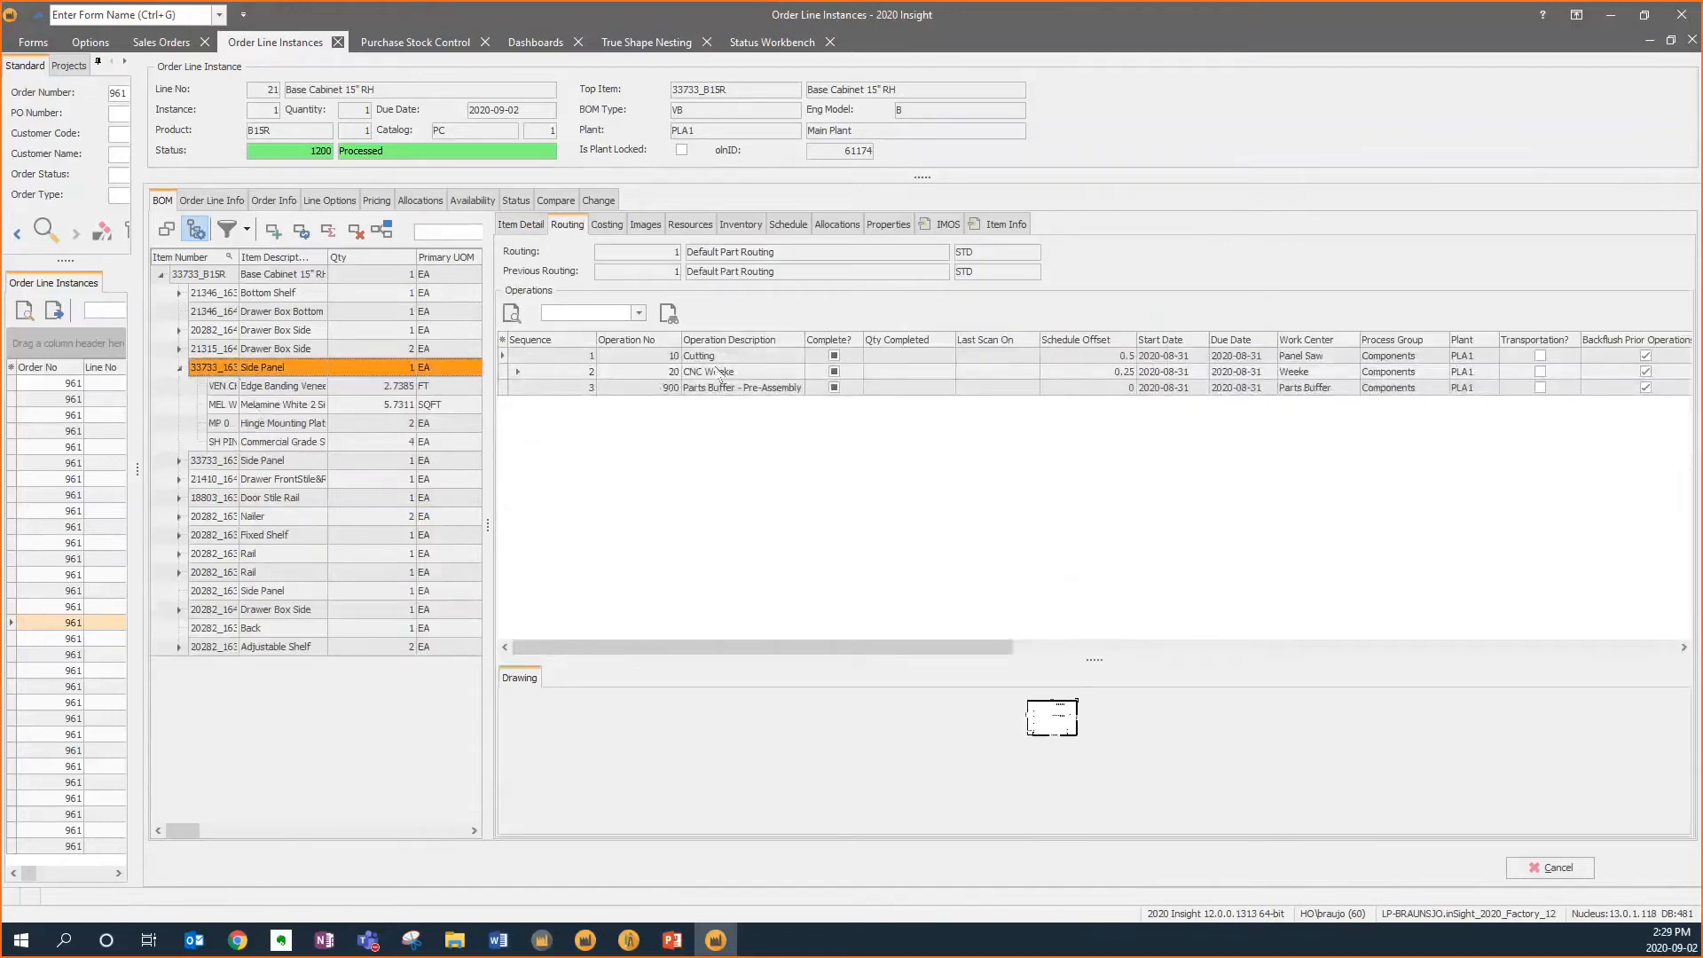
pyautogui.click(519, 373)
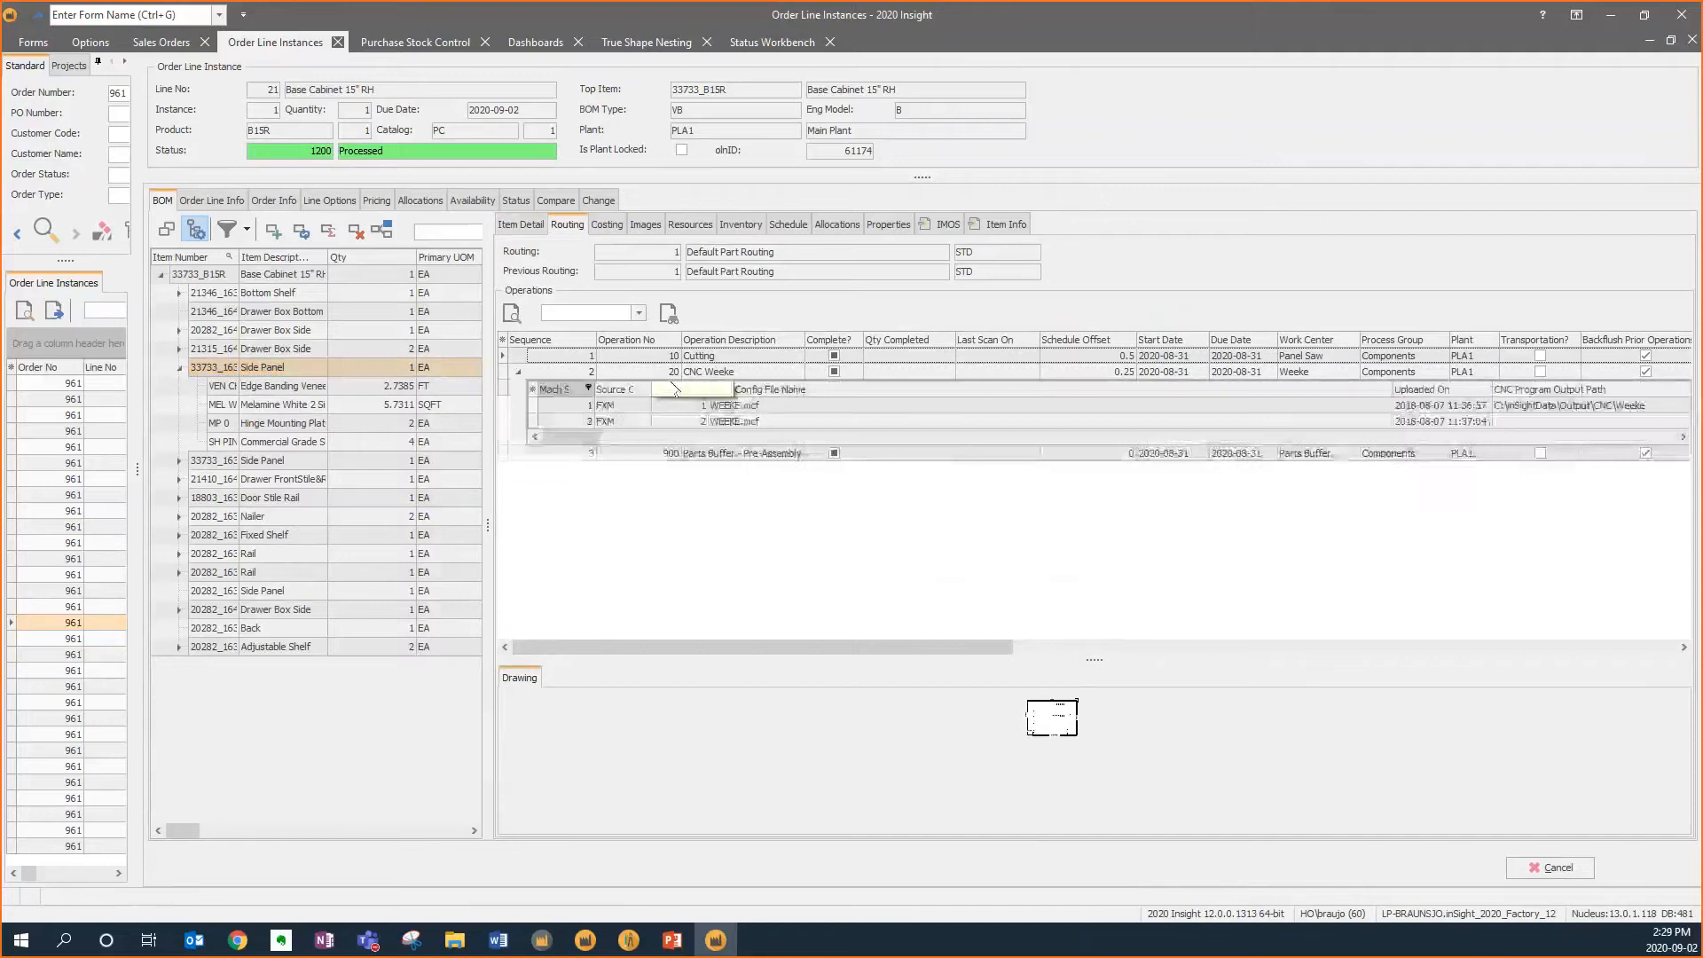
pyautogui.click(679, 406)
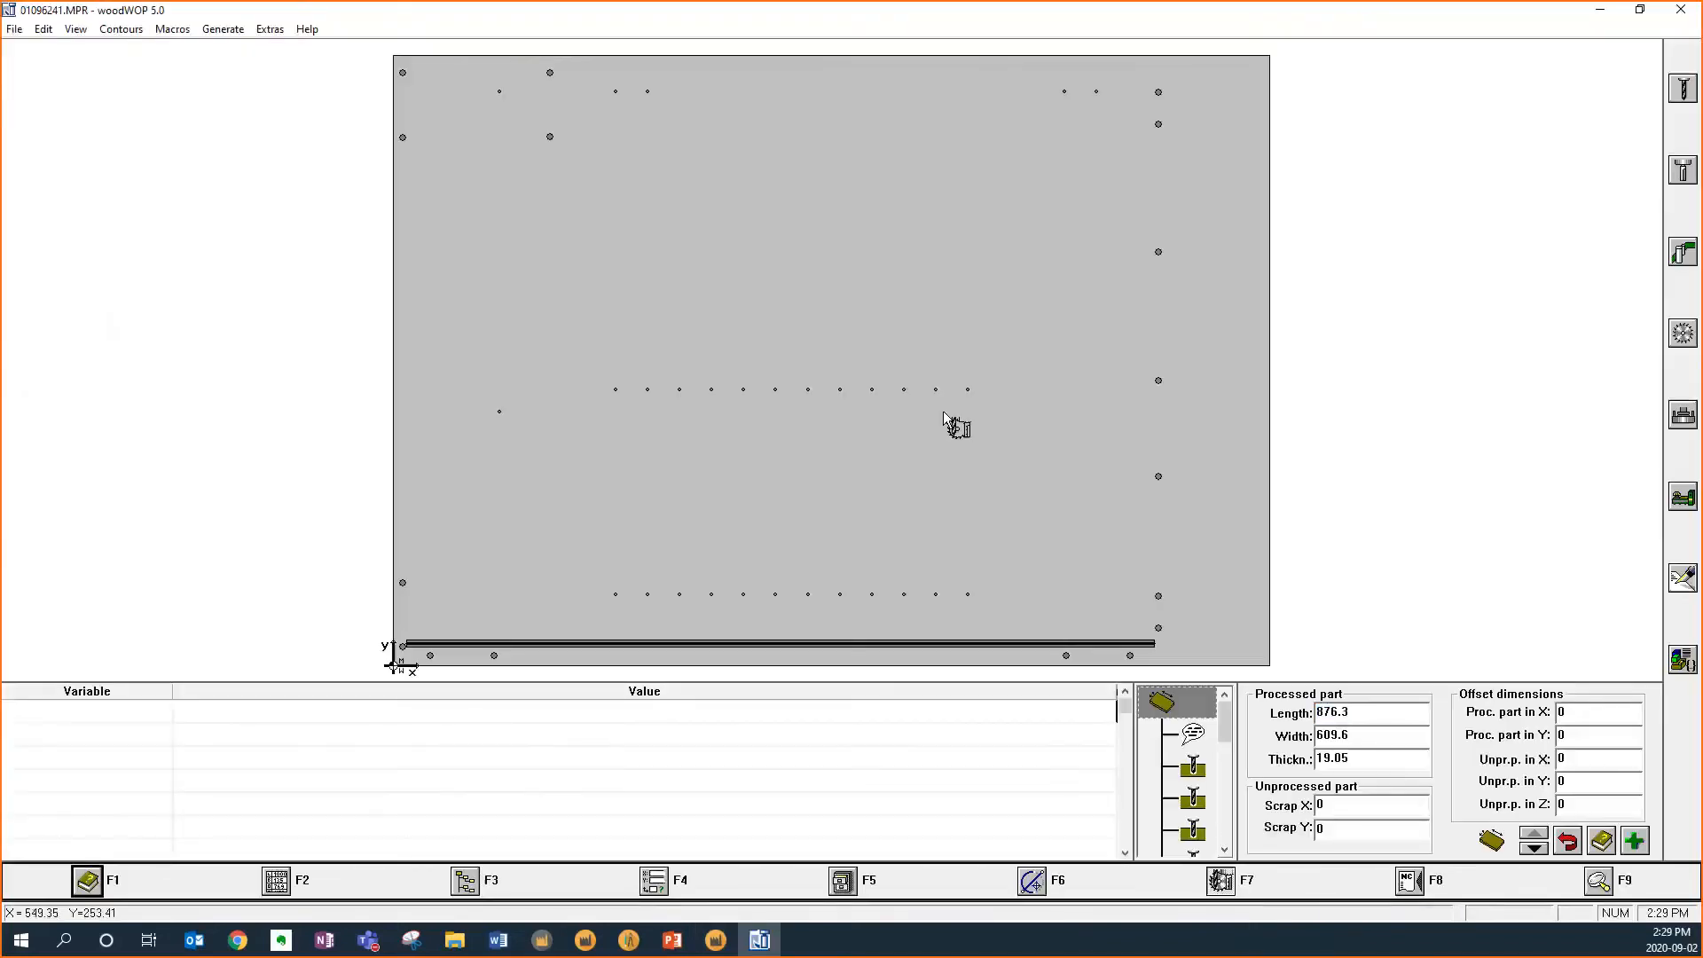
pyautogui.click(1681, 11)
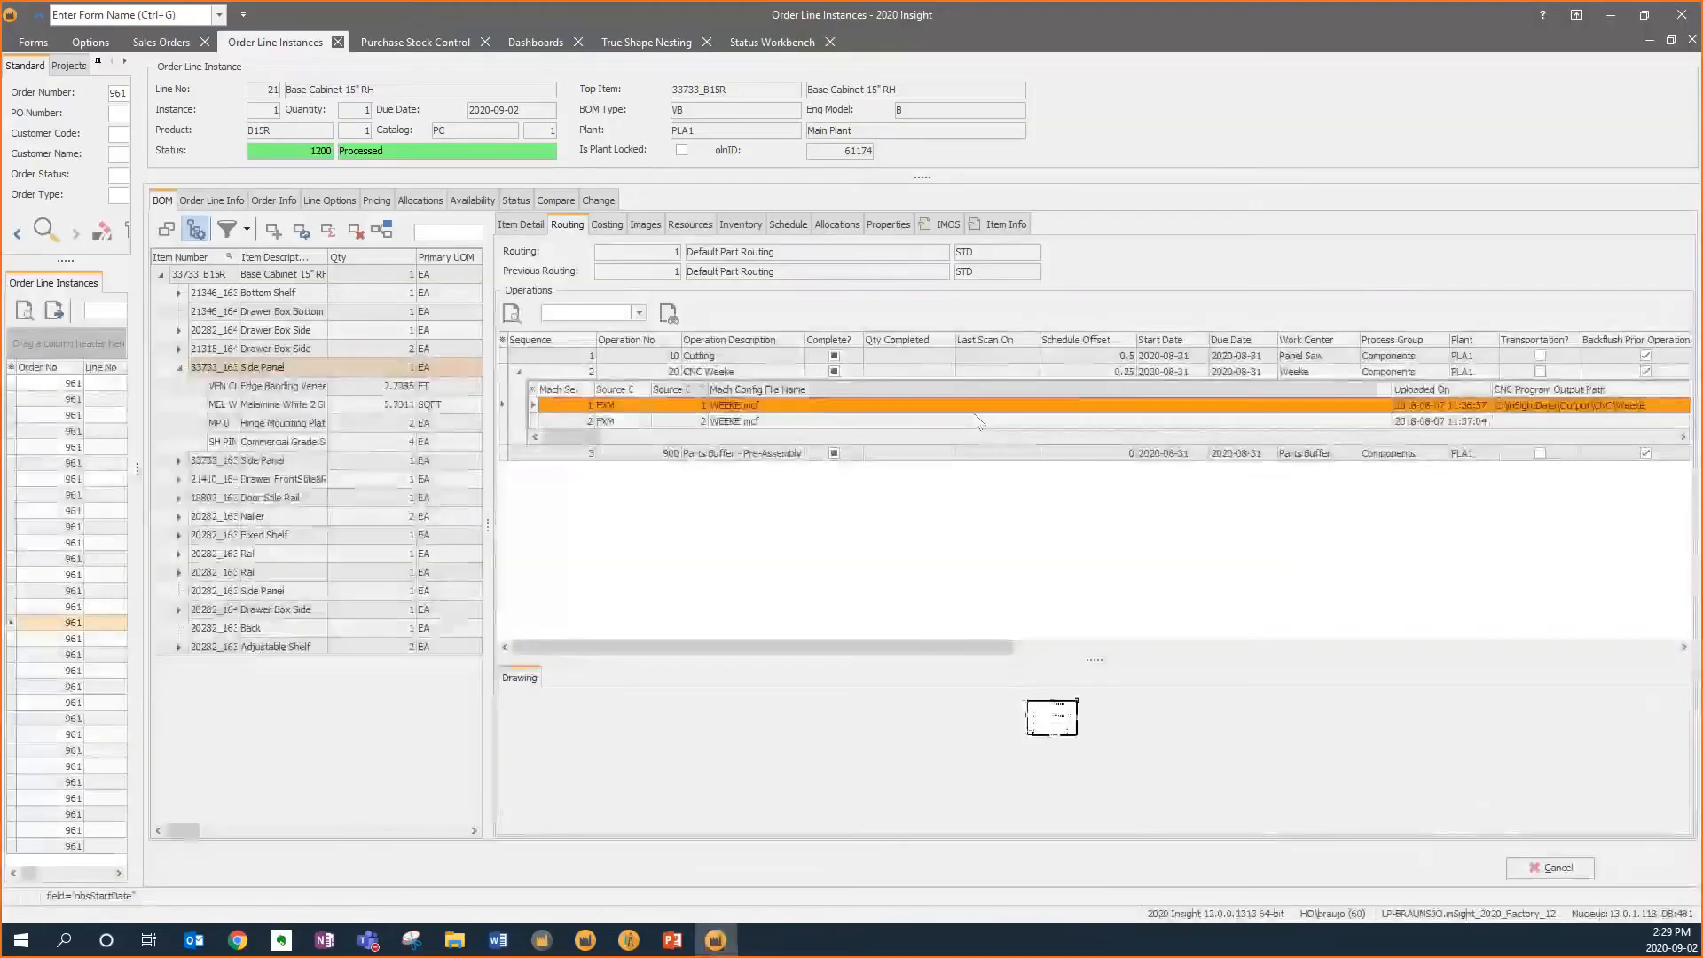
pyautogui.click(520, 372)
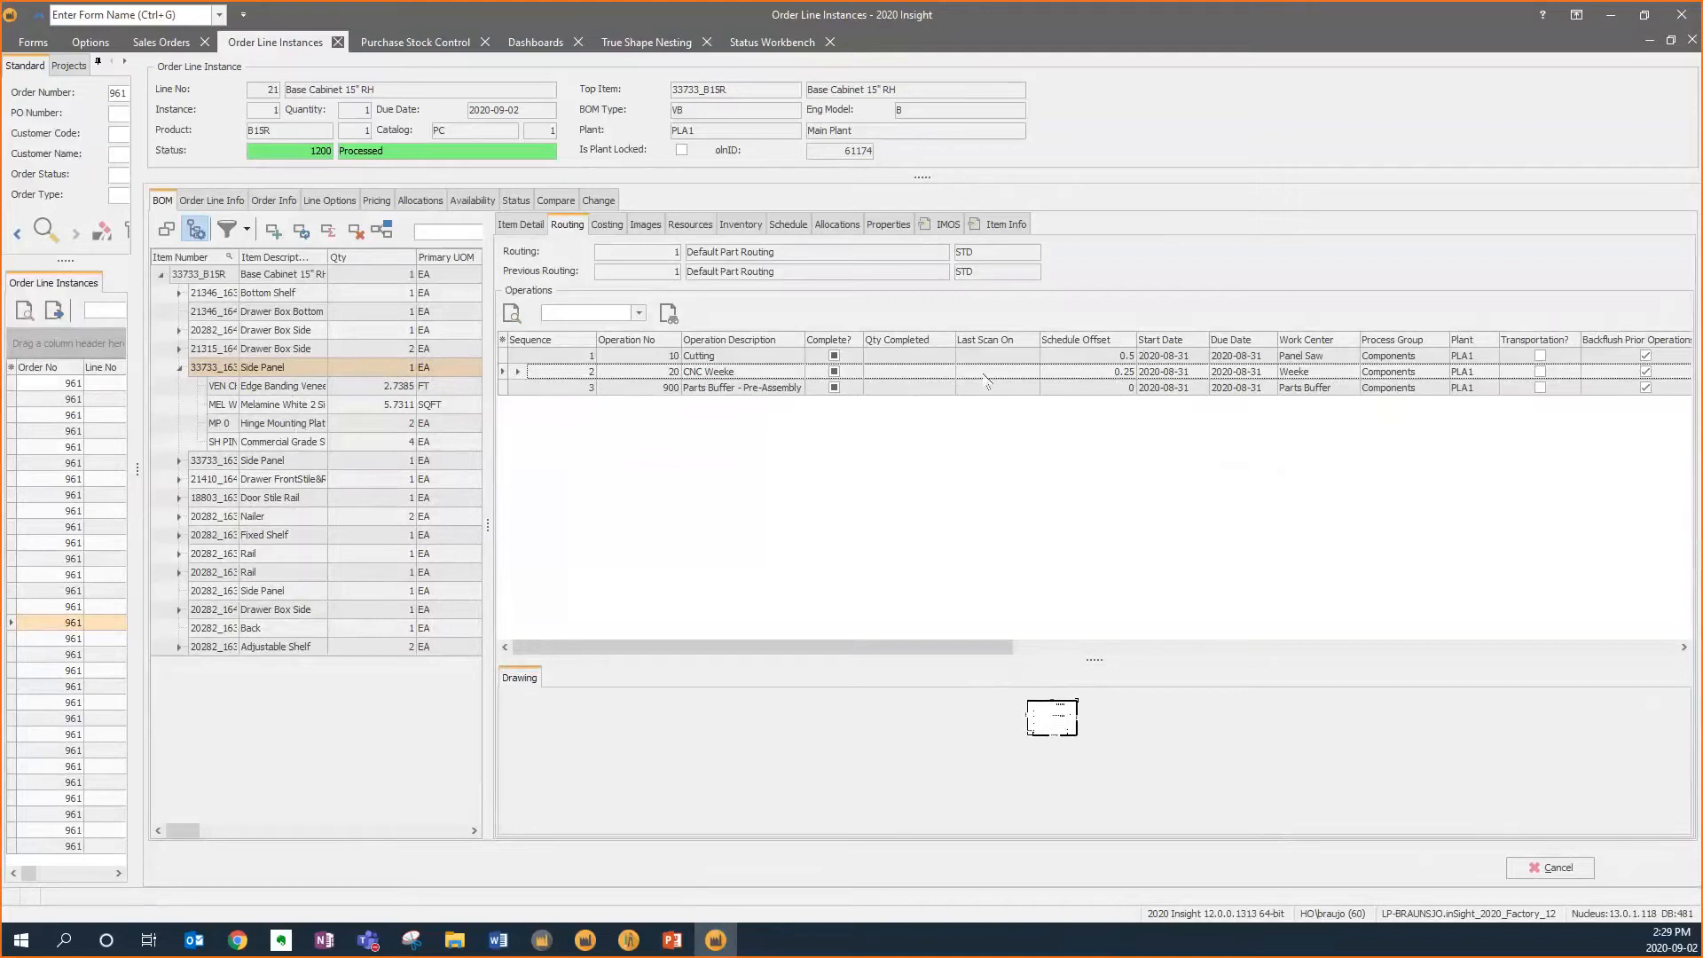
# Compare the unit costing of both Side Panels and of the whole Base Cabinet 15" RH
pyautogui.click(608, 226)
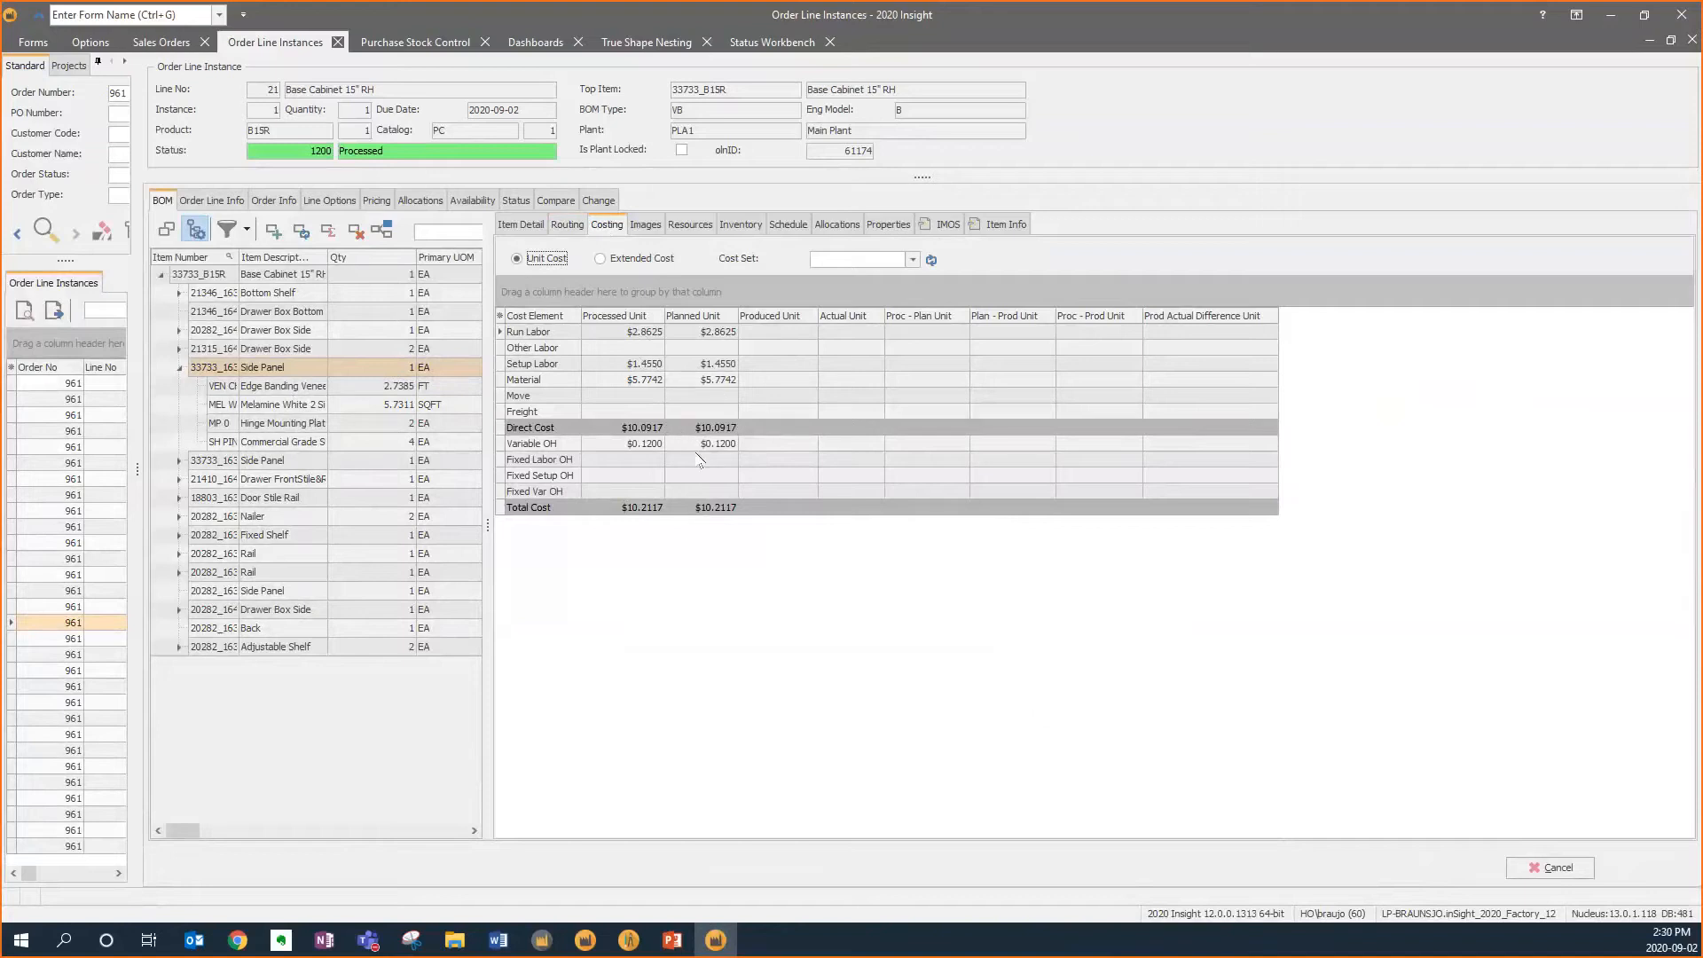
pyautogui.click(313, 463)
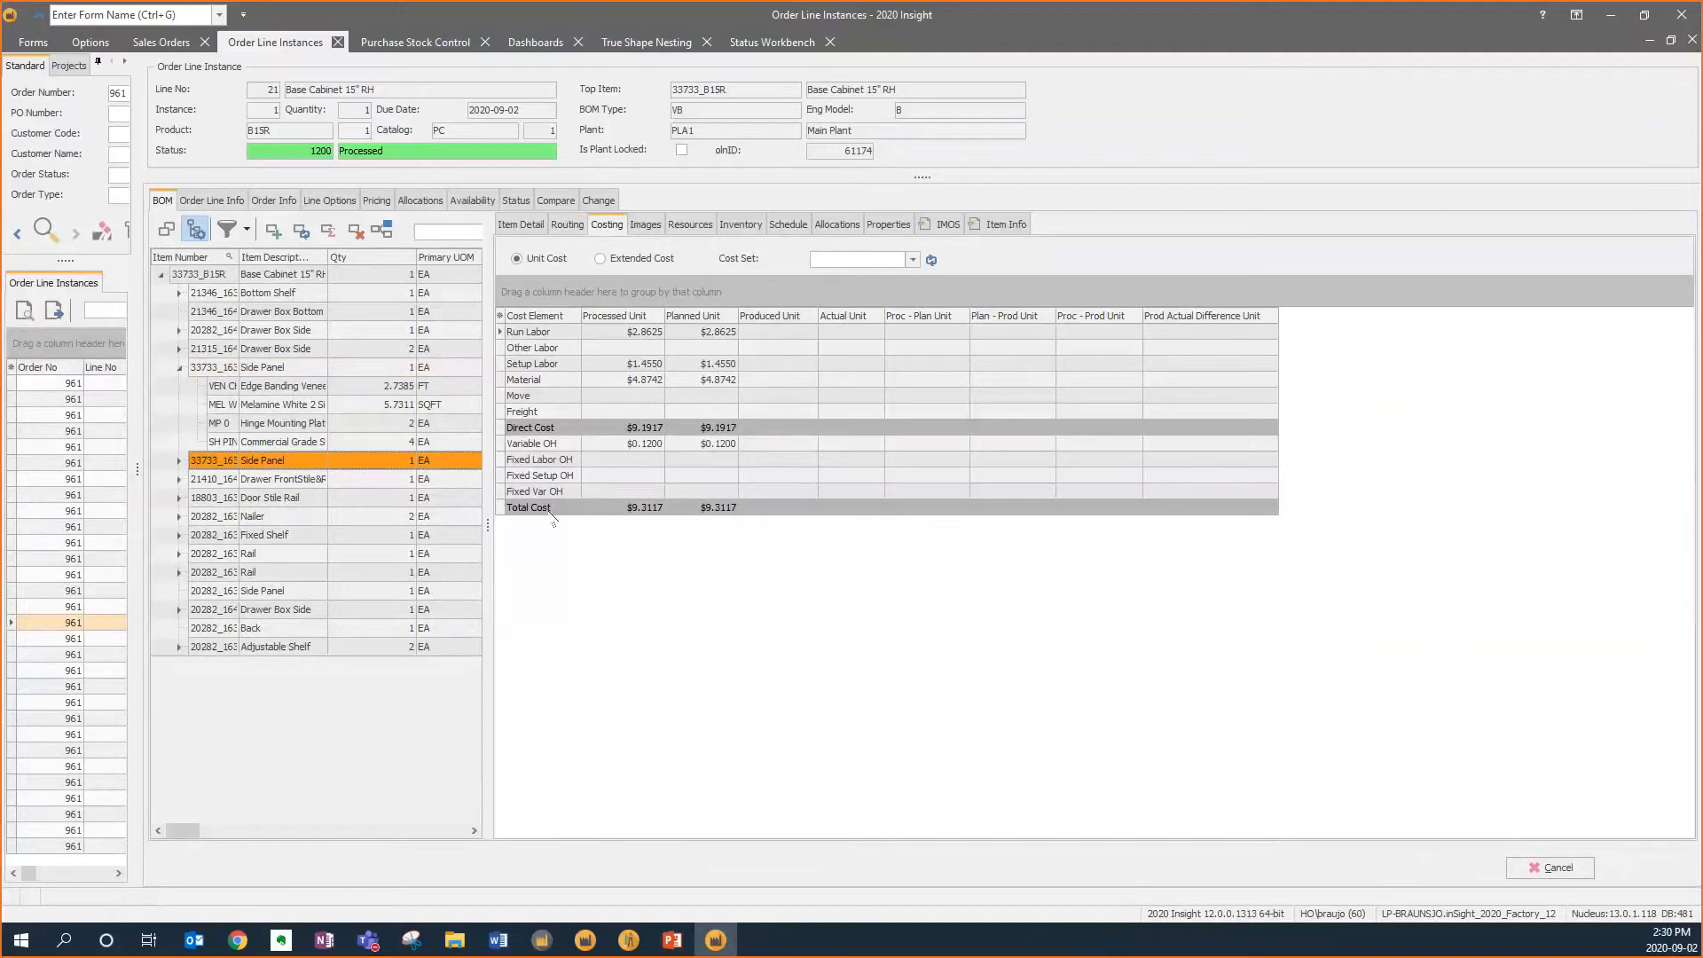
pyautogui.click(268, 276)
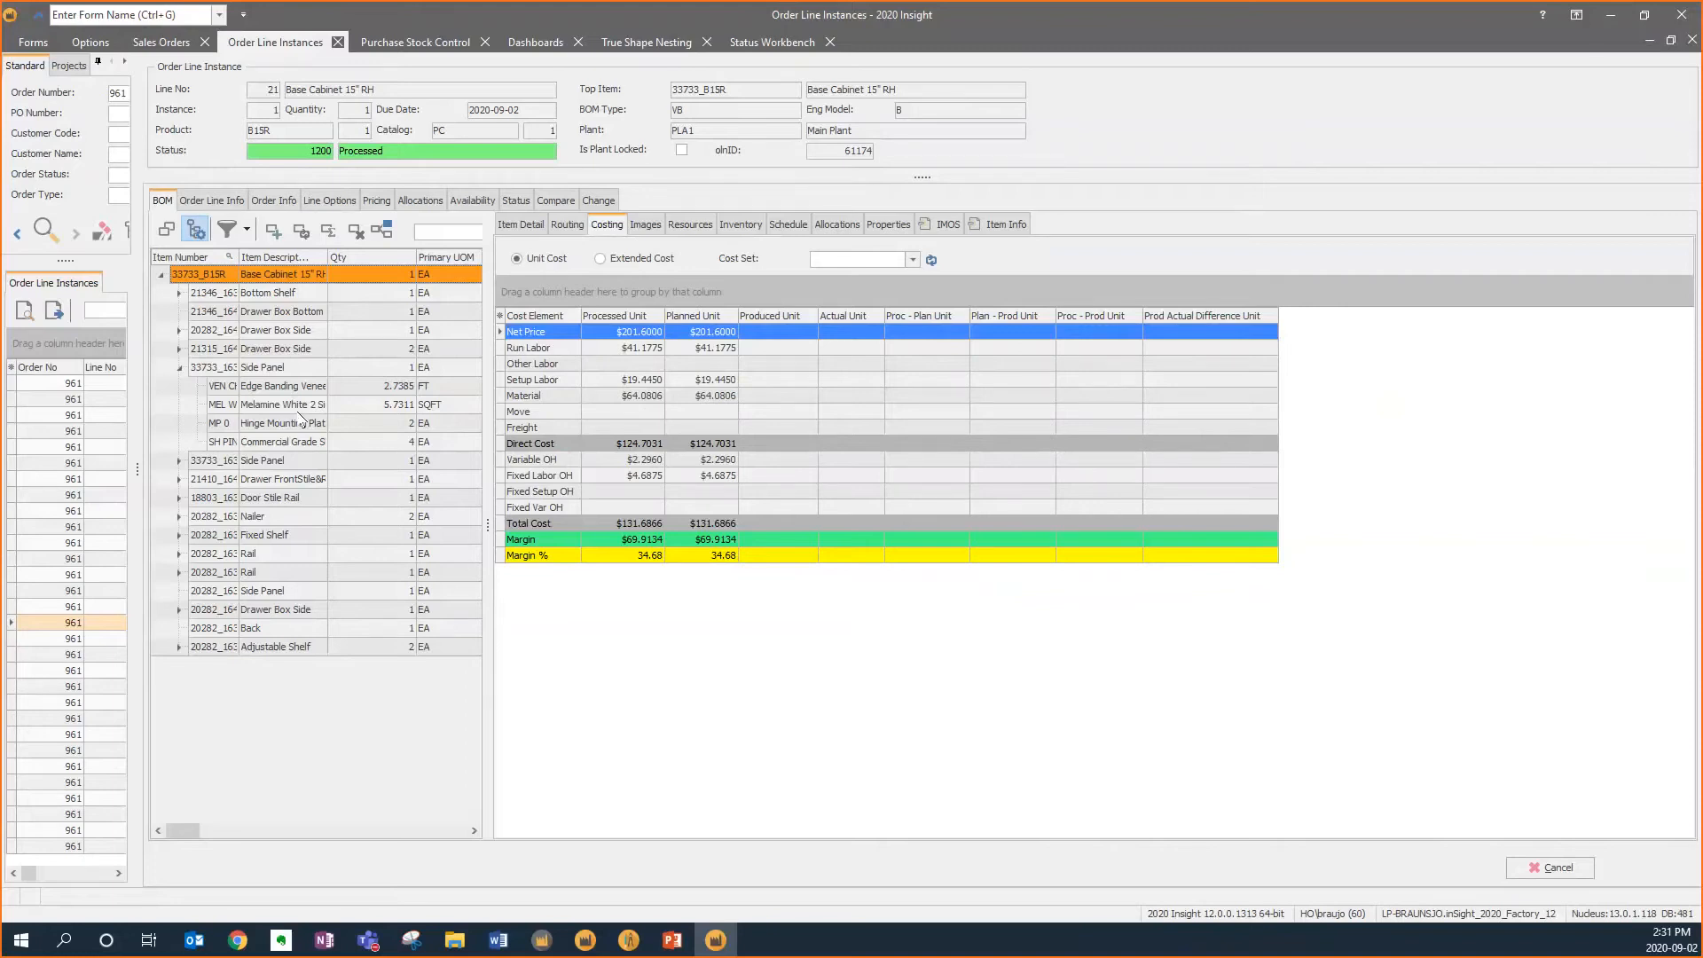
# Open Production Orders and start a new production order for plant PLA1 dated 2020-09-04
pyautogui.click(34, 48)
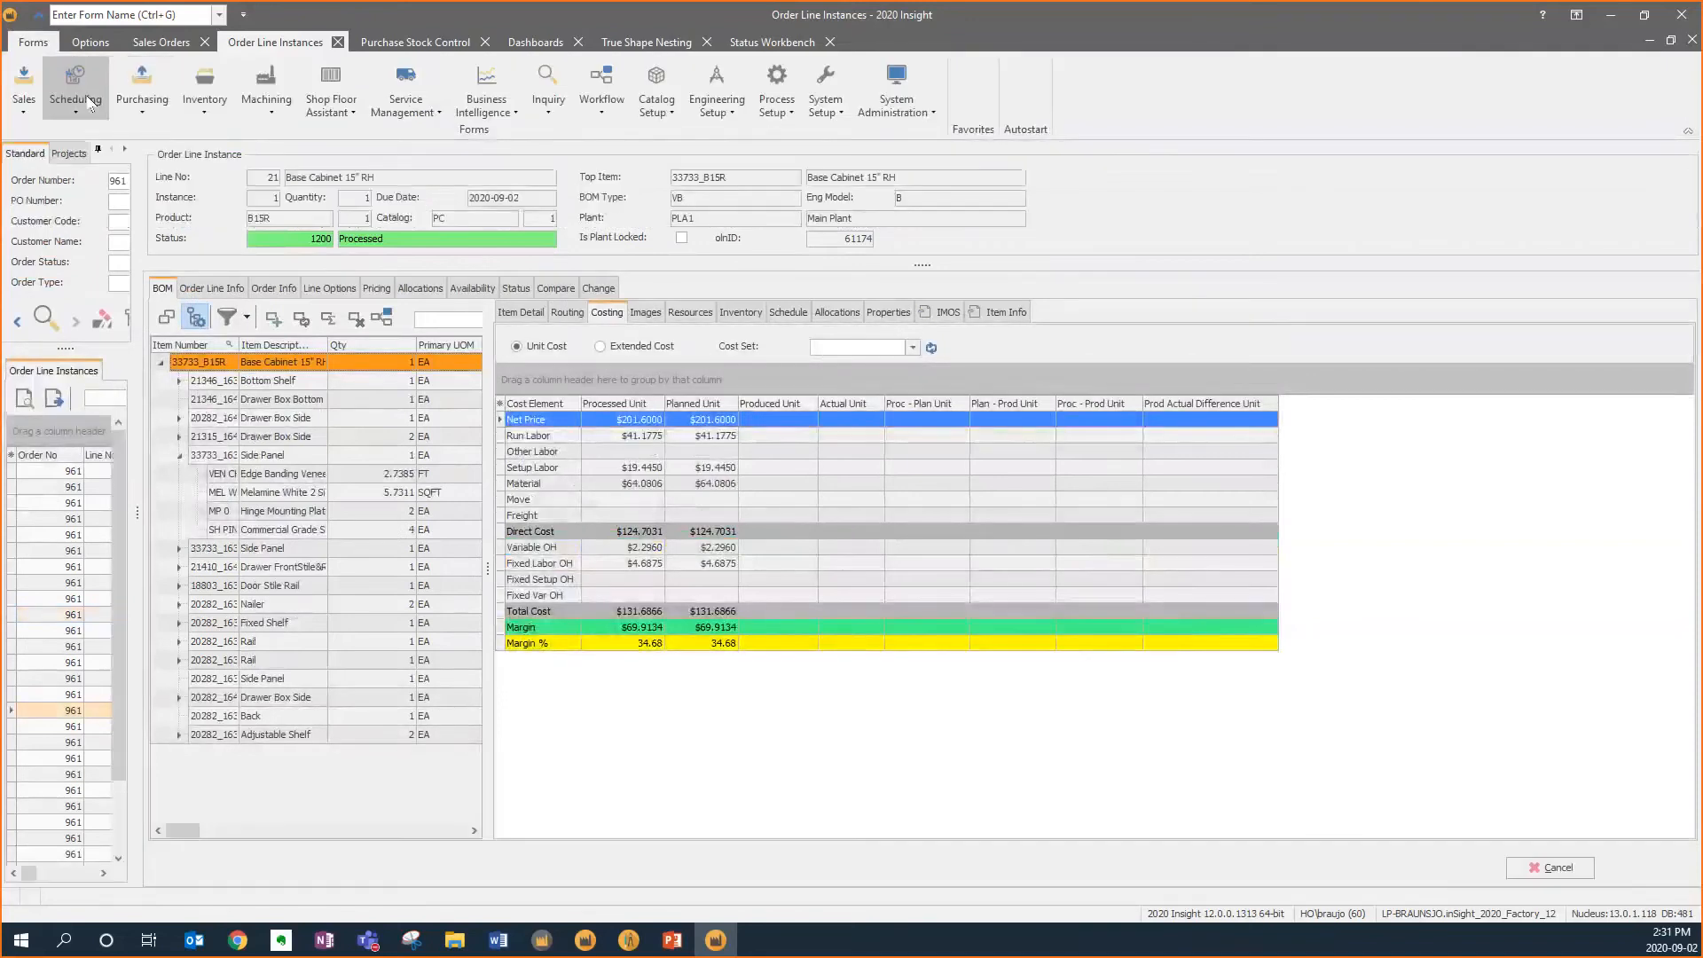
pyautogui.click(86, 105)
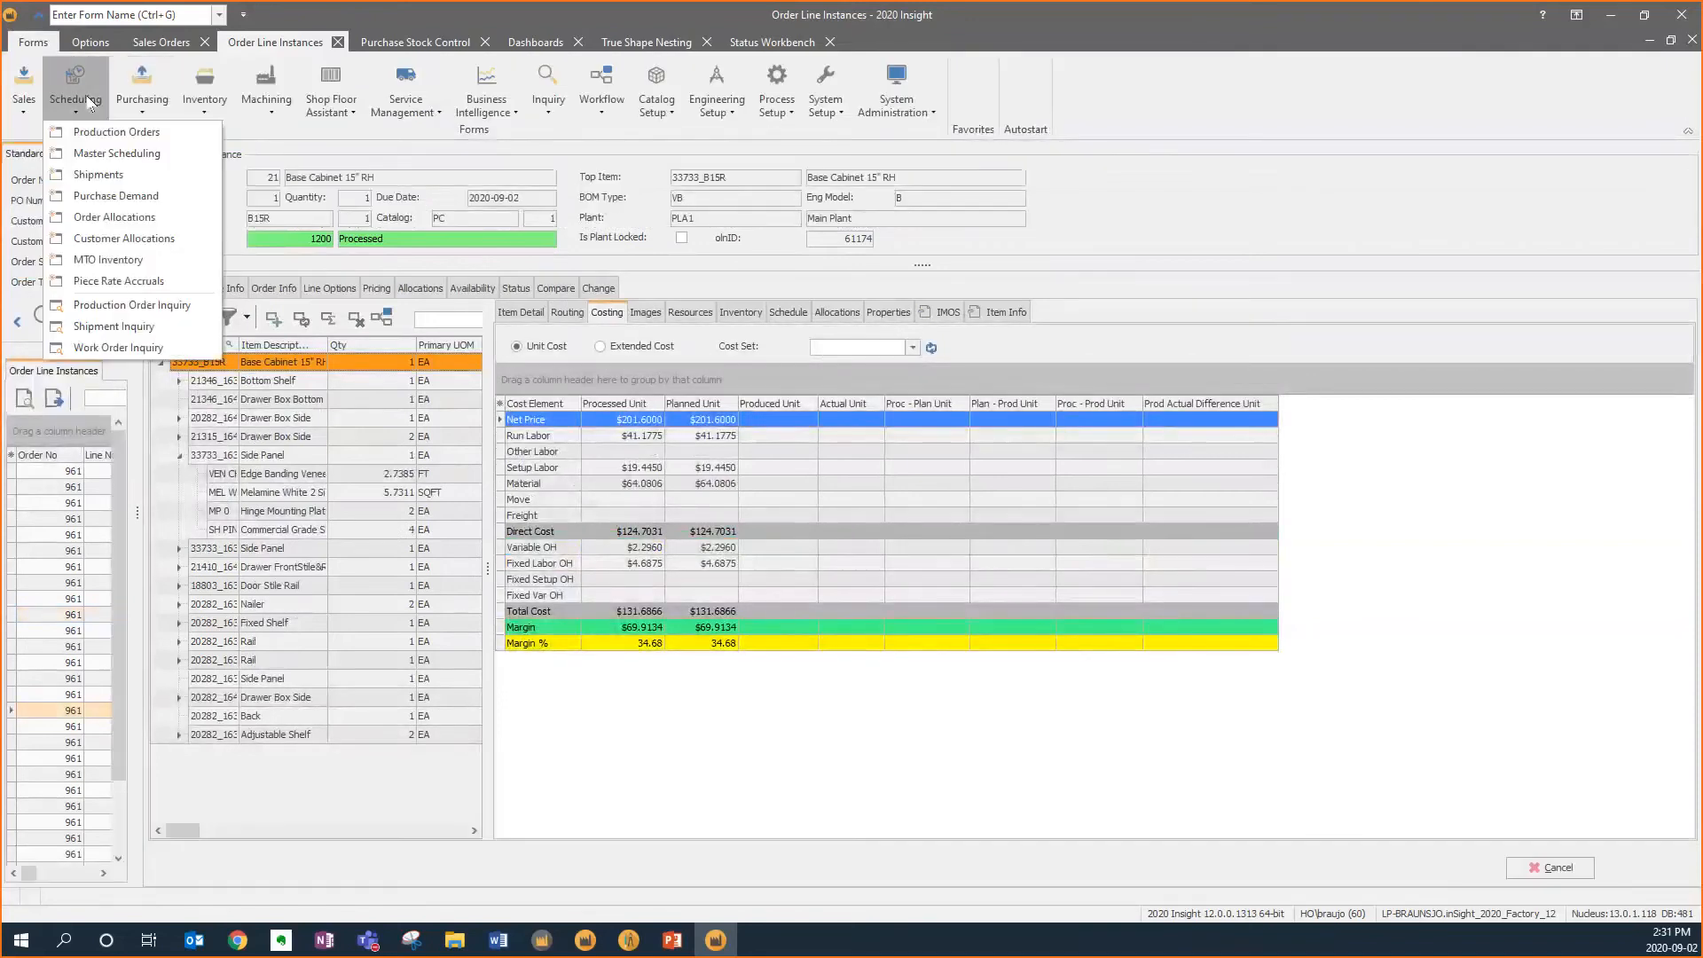
pyautogui.click(178, 132)
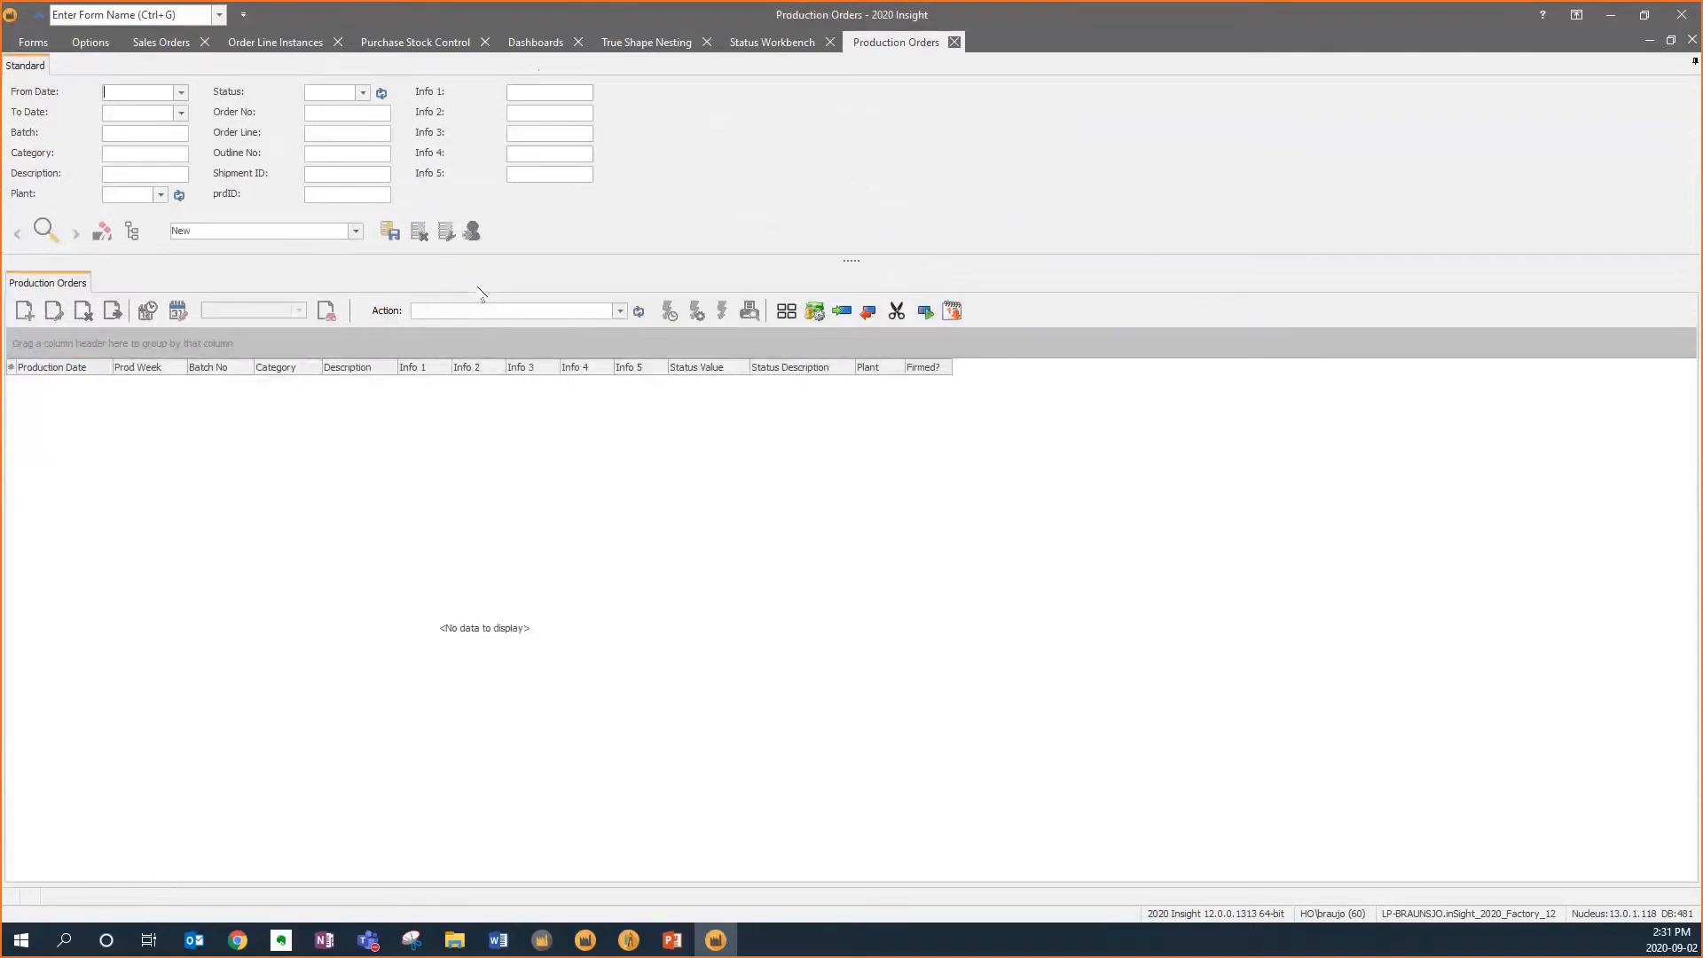
pyautogui.click(24, 311)
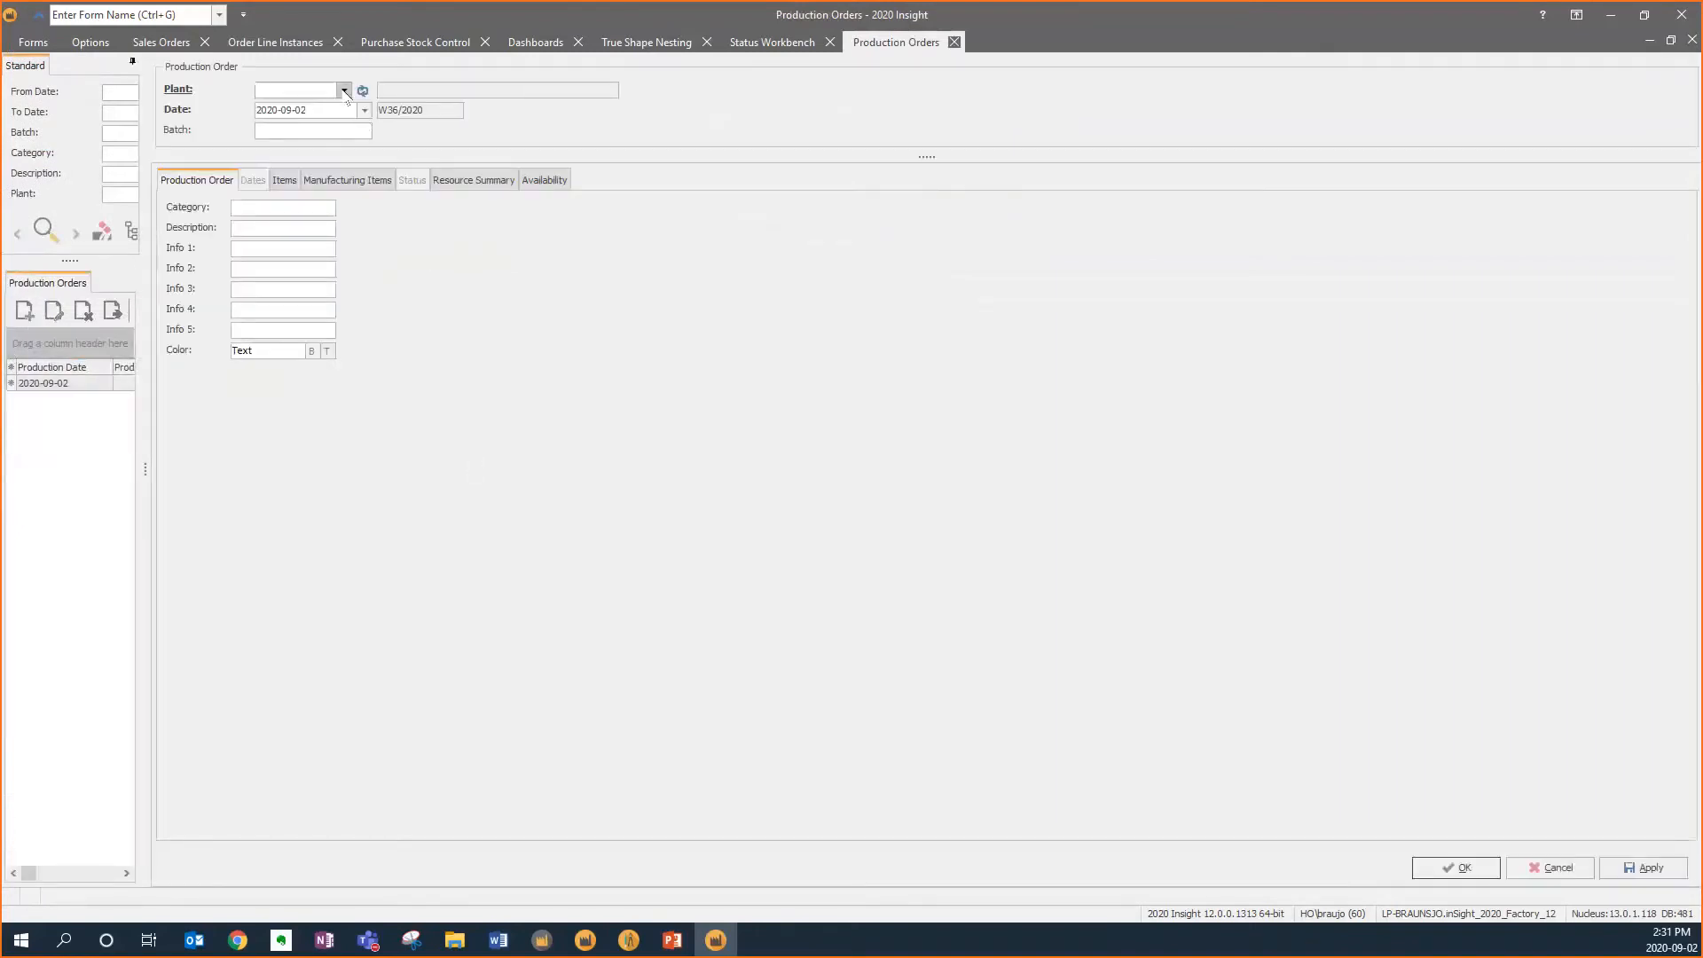
pyautogui.click(344, 90)
pyautogui.click(311, 140)
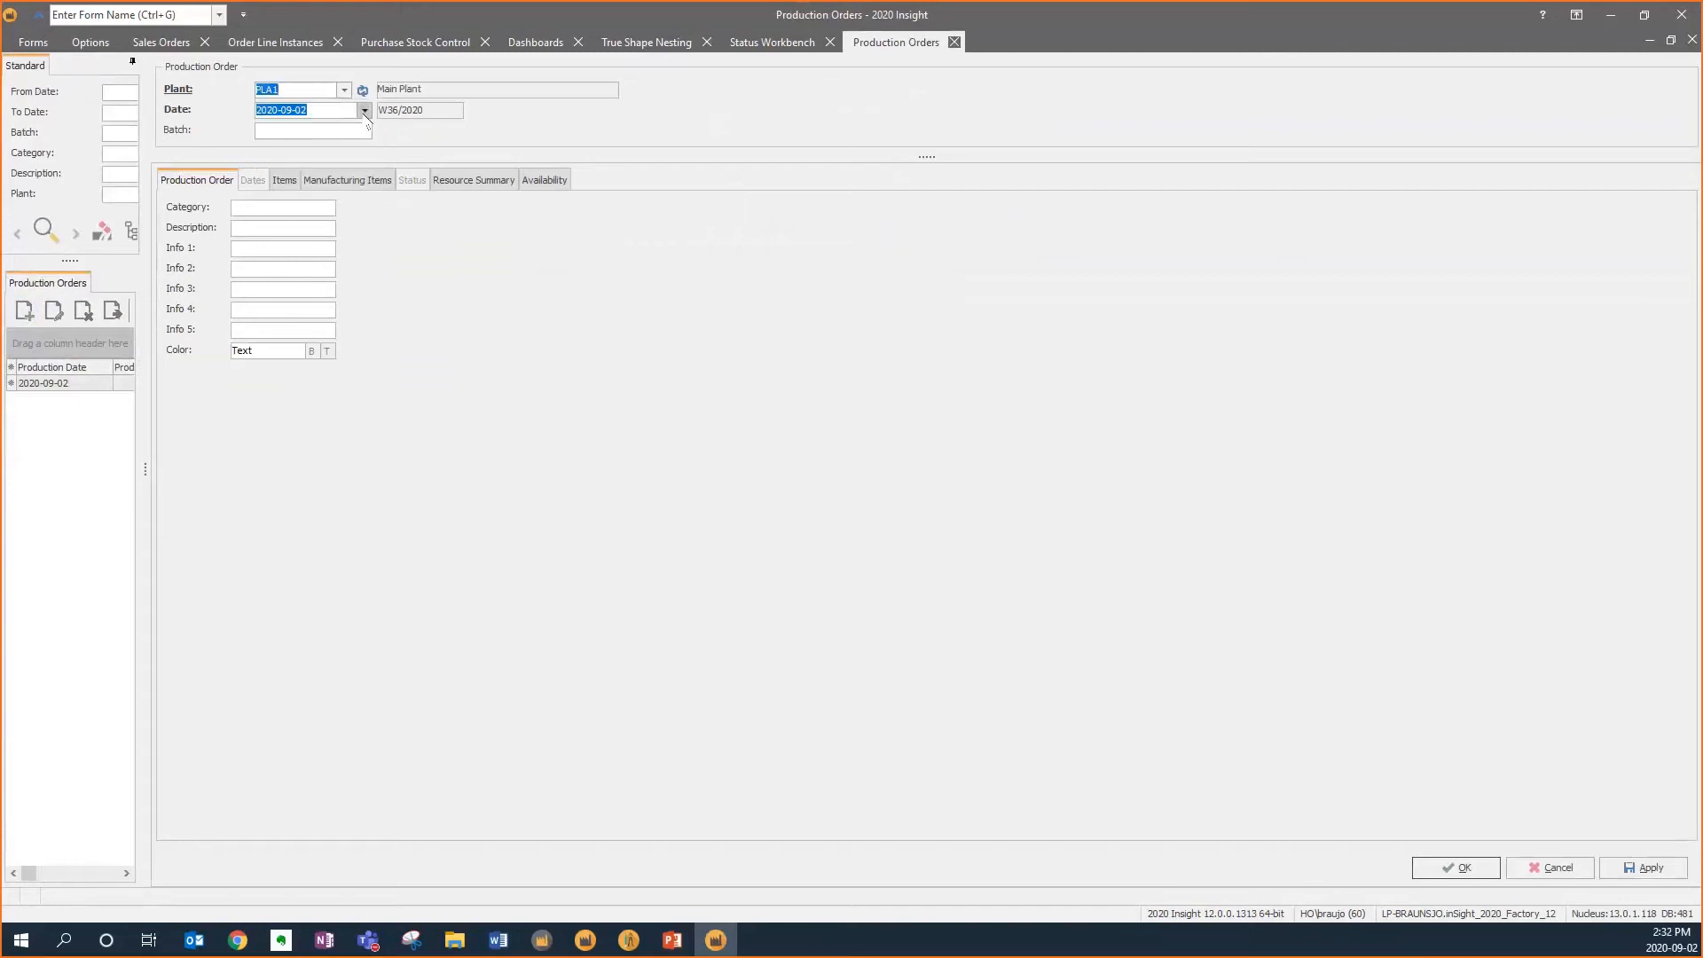
pyautogui.click(363, 110)
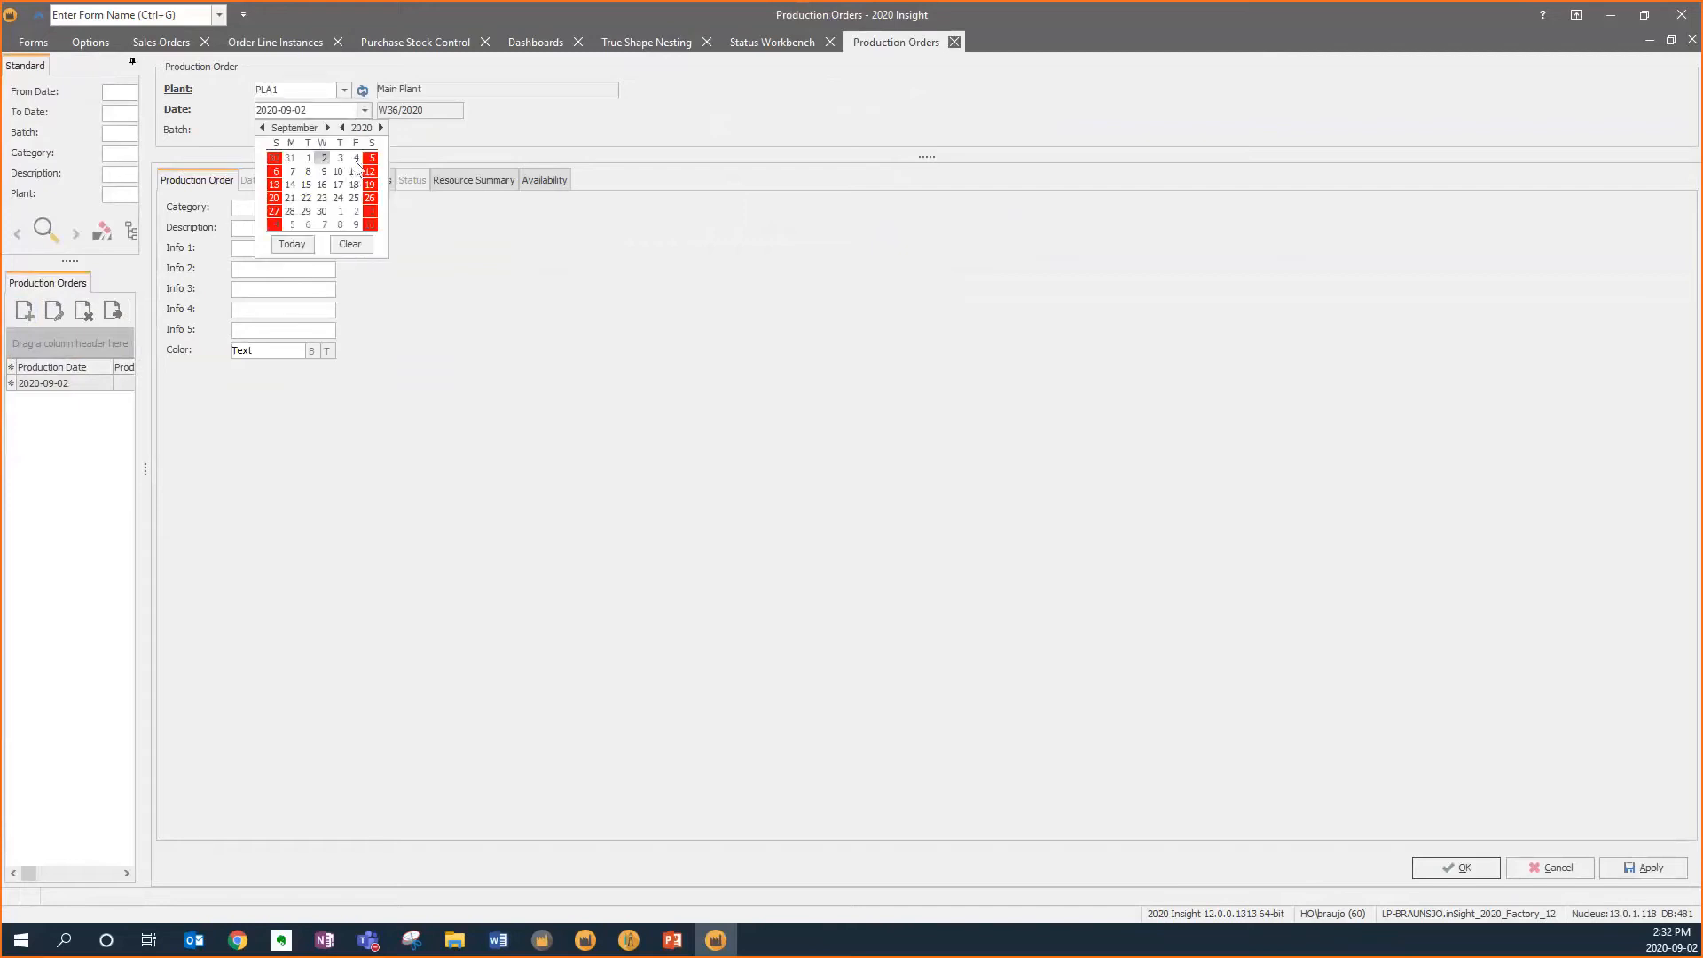
pyautogui.click(356, 158)
# Set the production order's batch to 961 and its colour to orange, then save it
pyautogui.click(329, 125)
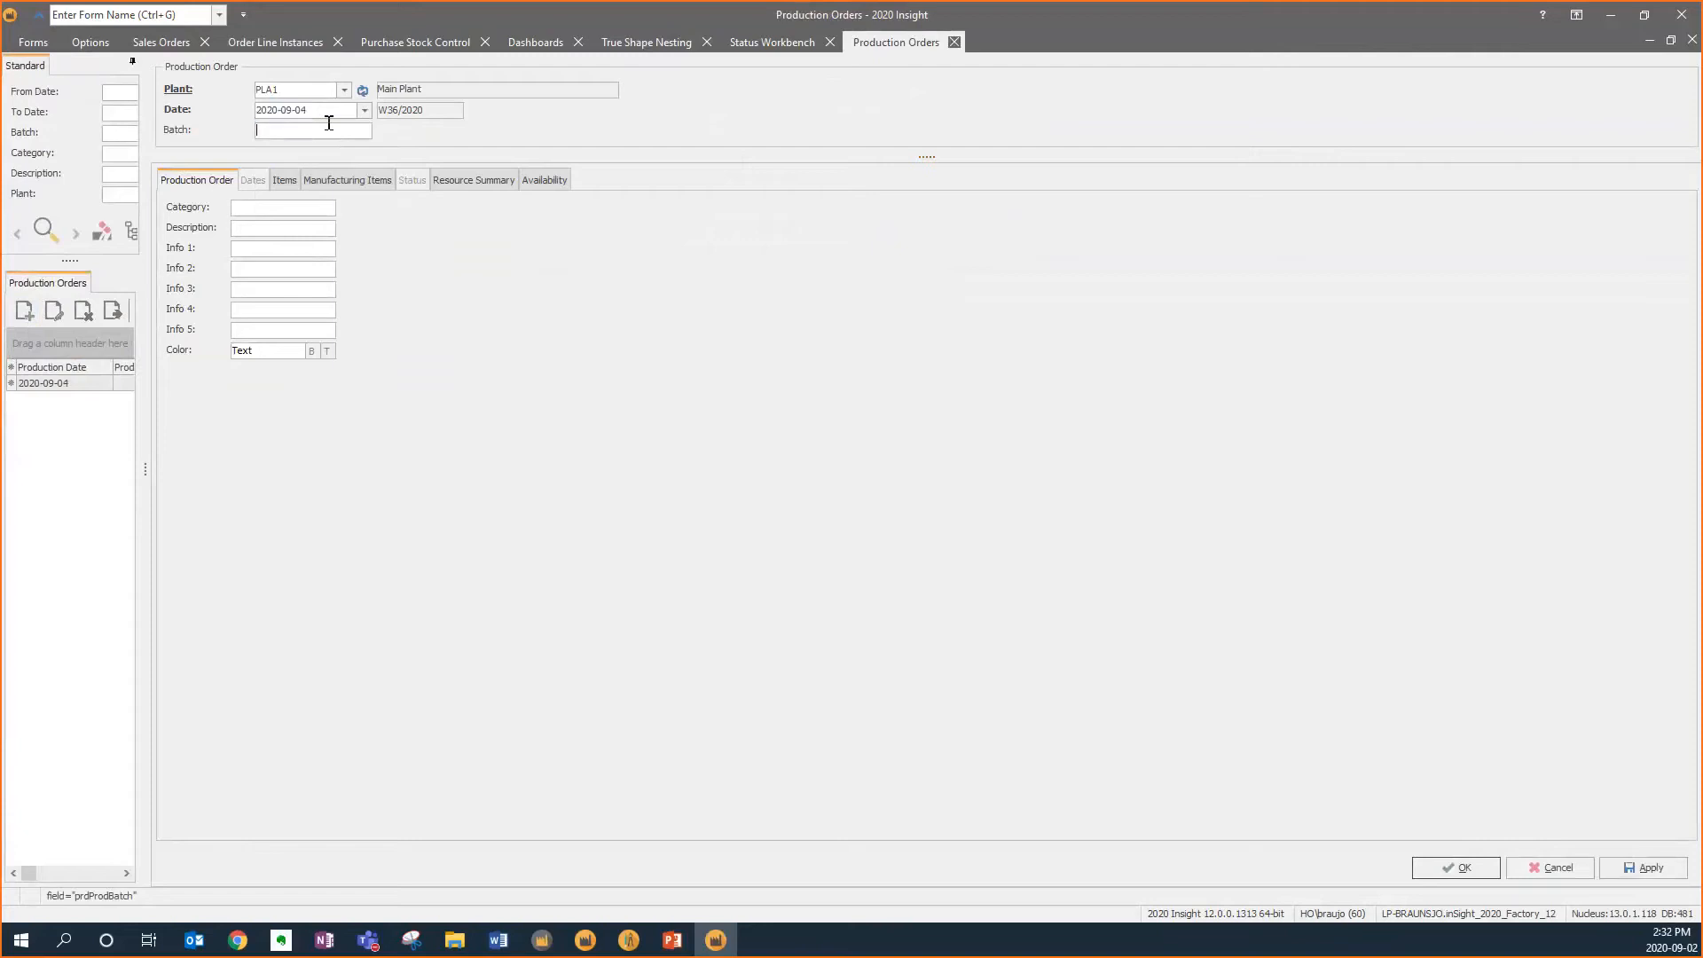
pyautogui.write('961')
pyautogui.press('Tab')
pyautogui.click(316, 352)
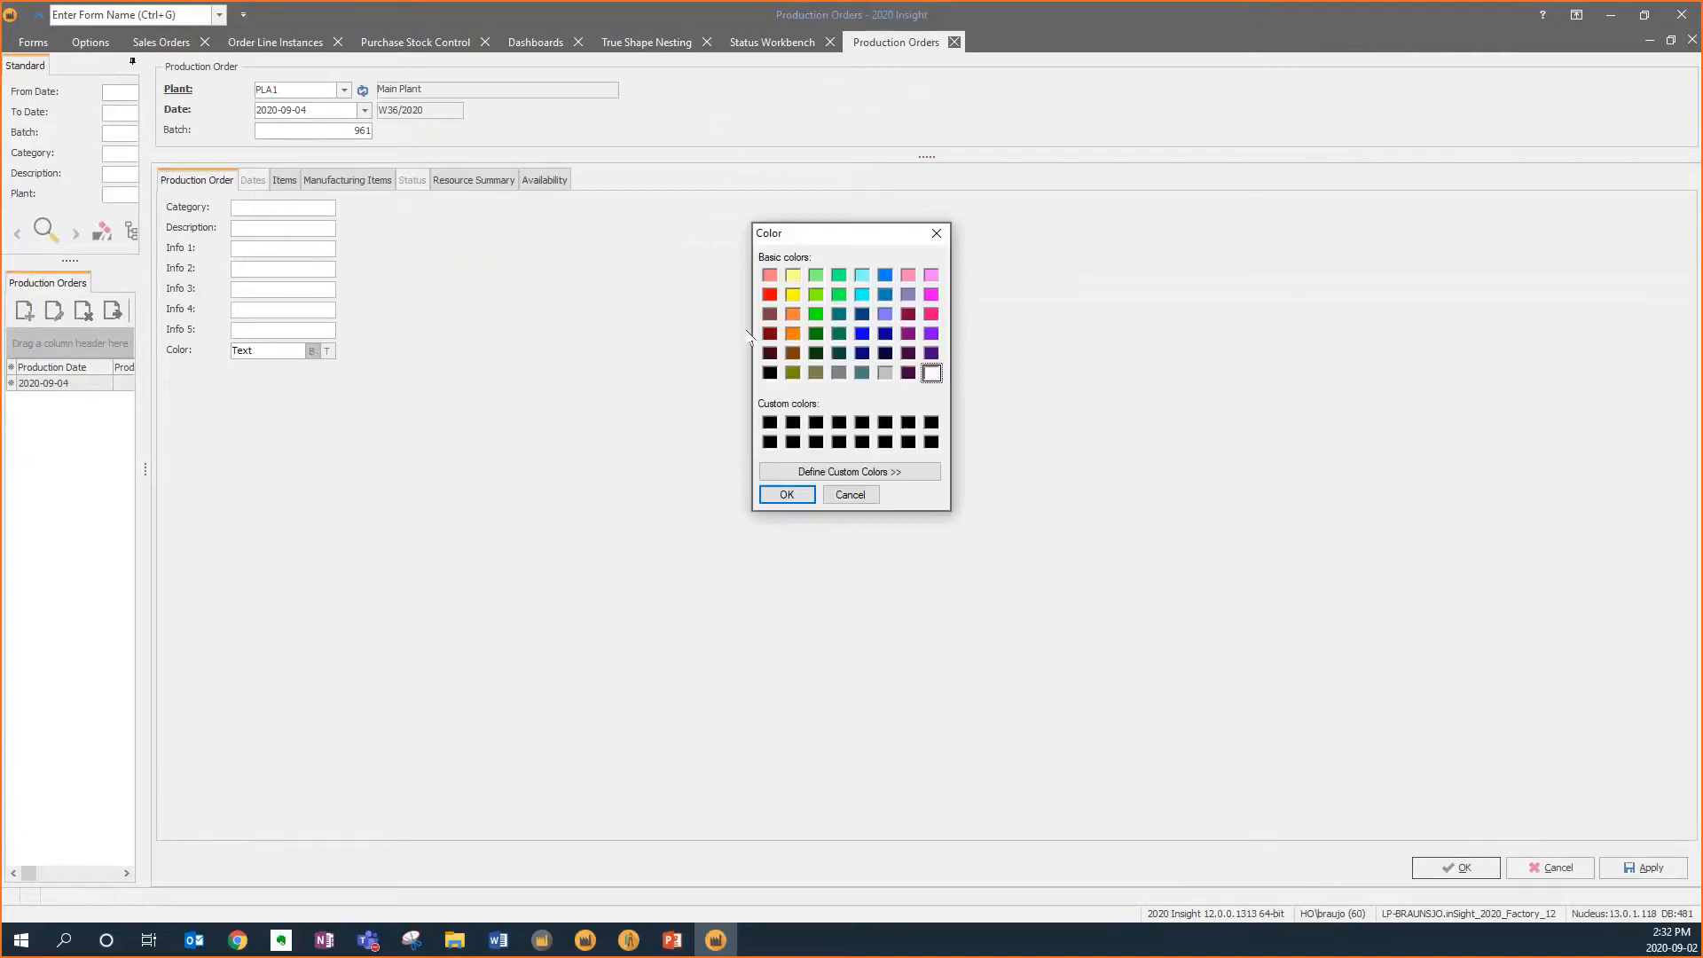
pyautogui.click(792, 335)
pyautogui.click(787, 494)
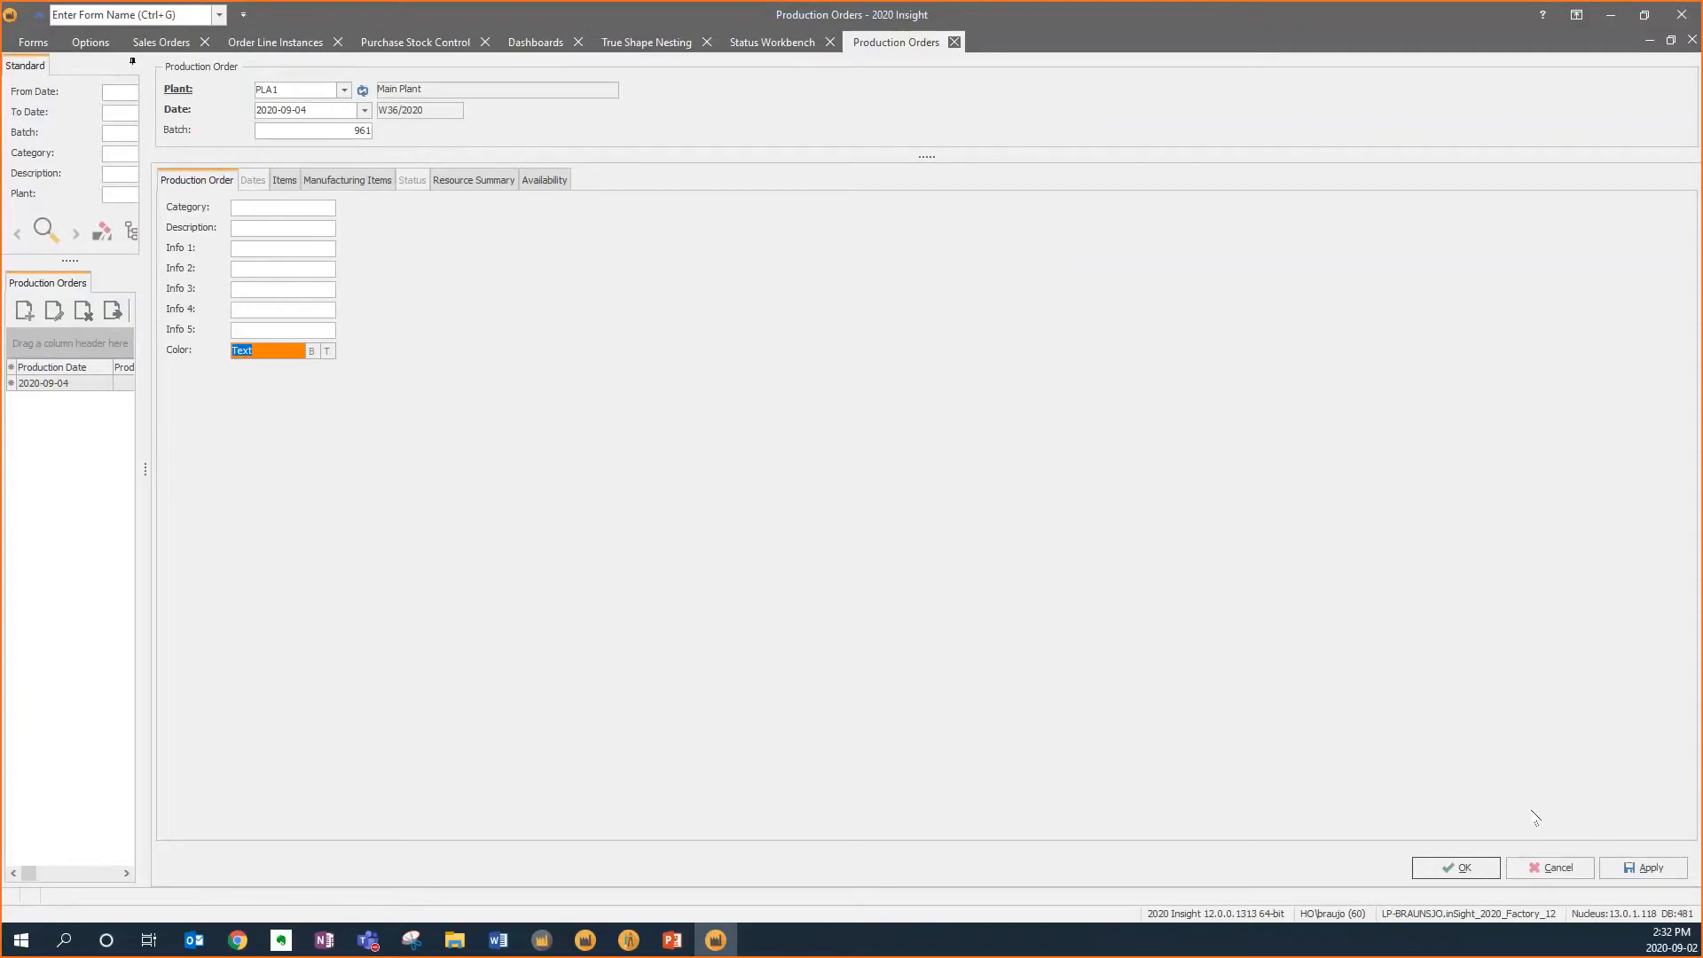
pyautogui.click(1462, 868)
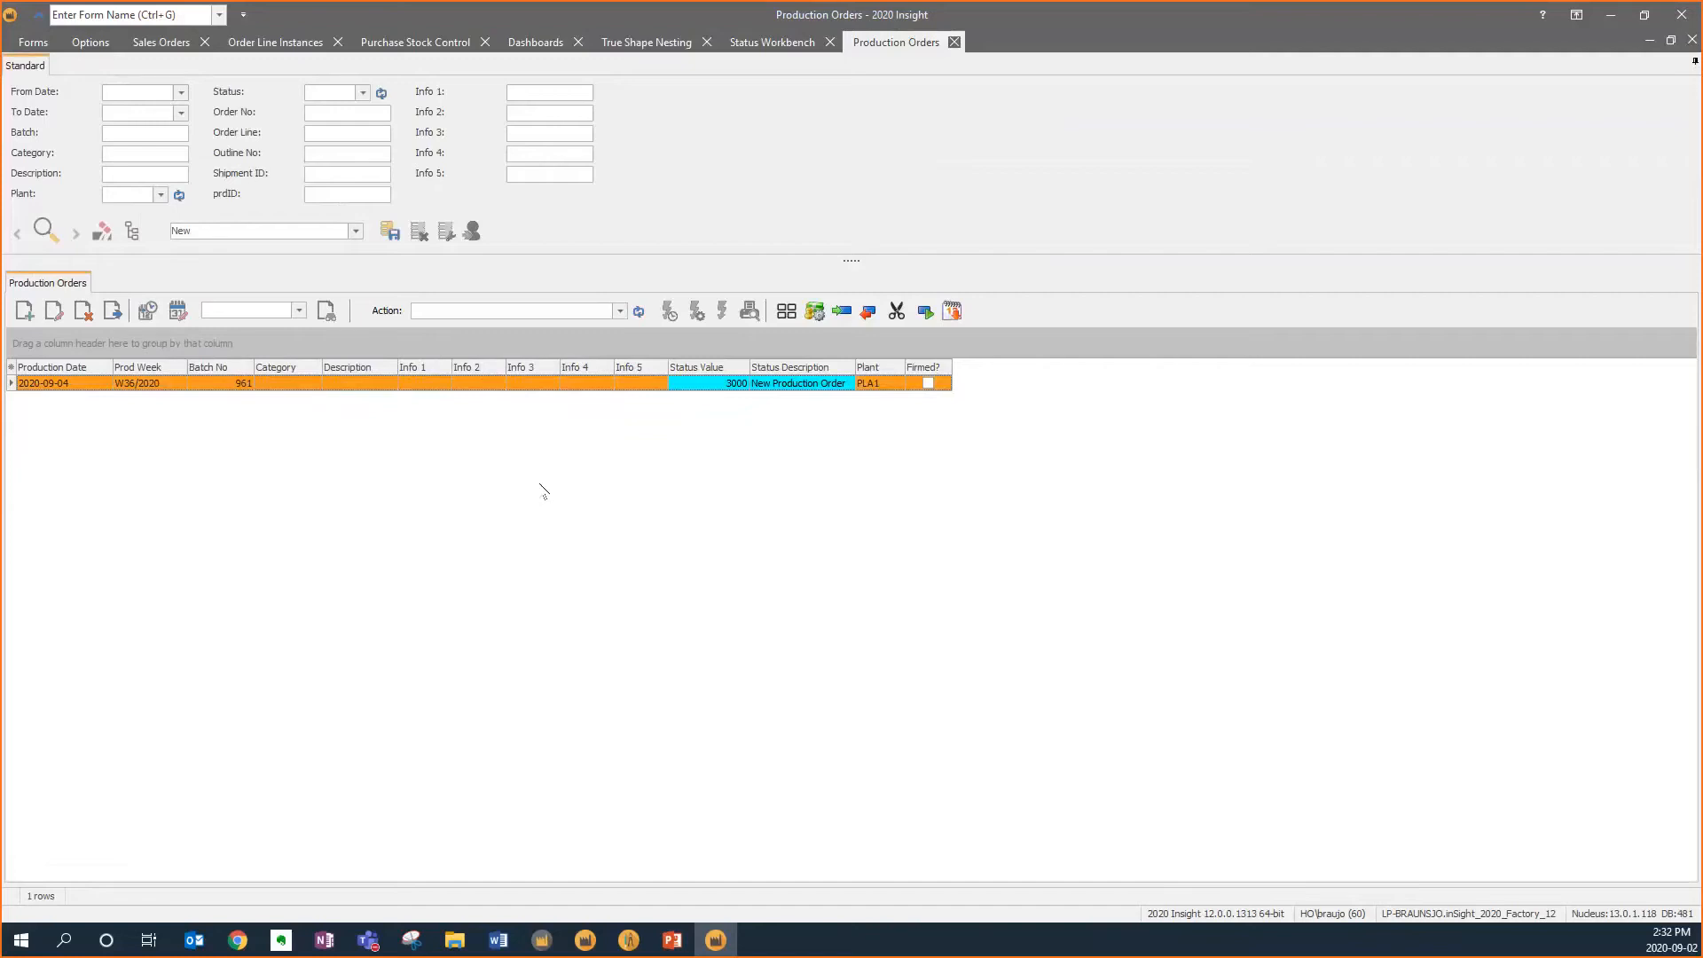
# Open the item scheduling pane and find all available items from 1900-01-01 to 9999-12-31
pyautogui.click(151, 311)
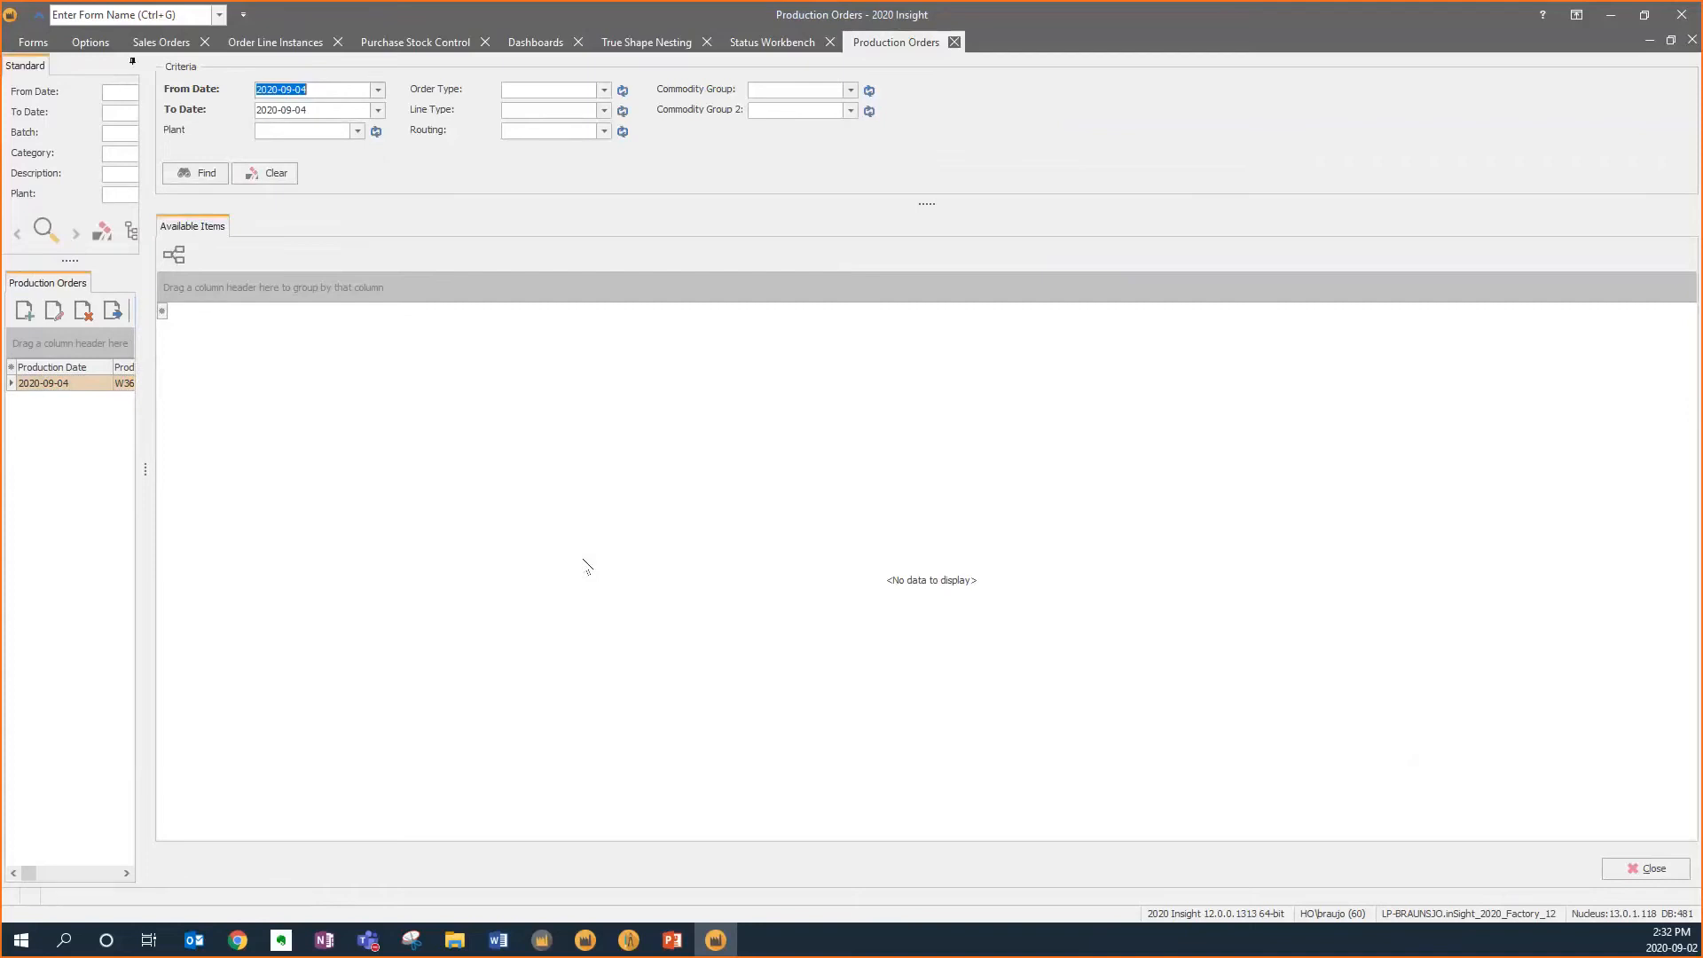
pyautogui.write('b')
pyautogui.press('BackSpace')
pyautogui.press('BackSpace')
pyautogui.write('bot')
pyautogui.press('Tab')
pyautogui.write('eot')
pyautogui.press('Tab')
pyautogui.press('Tab')
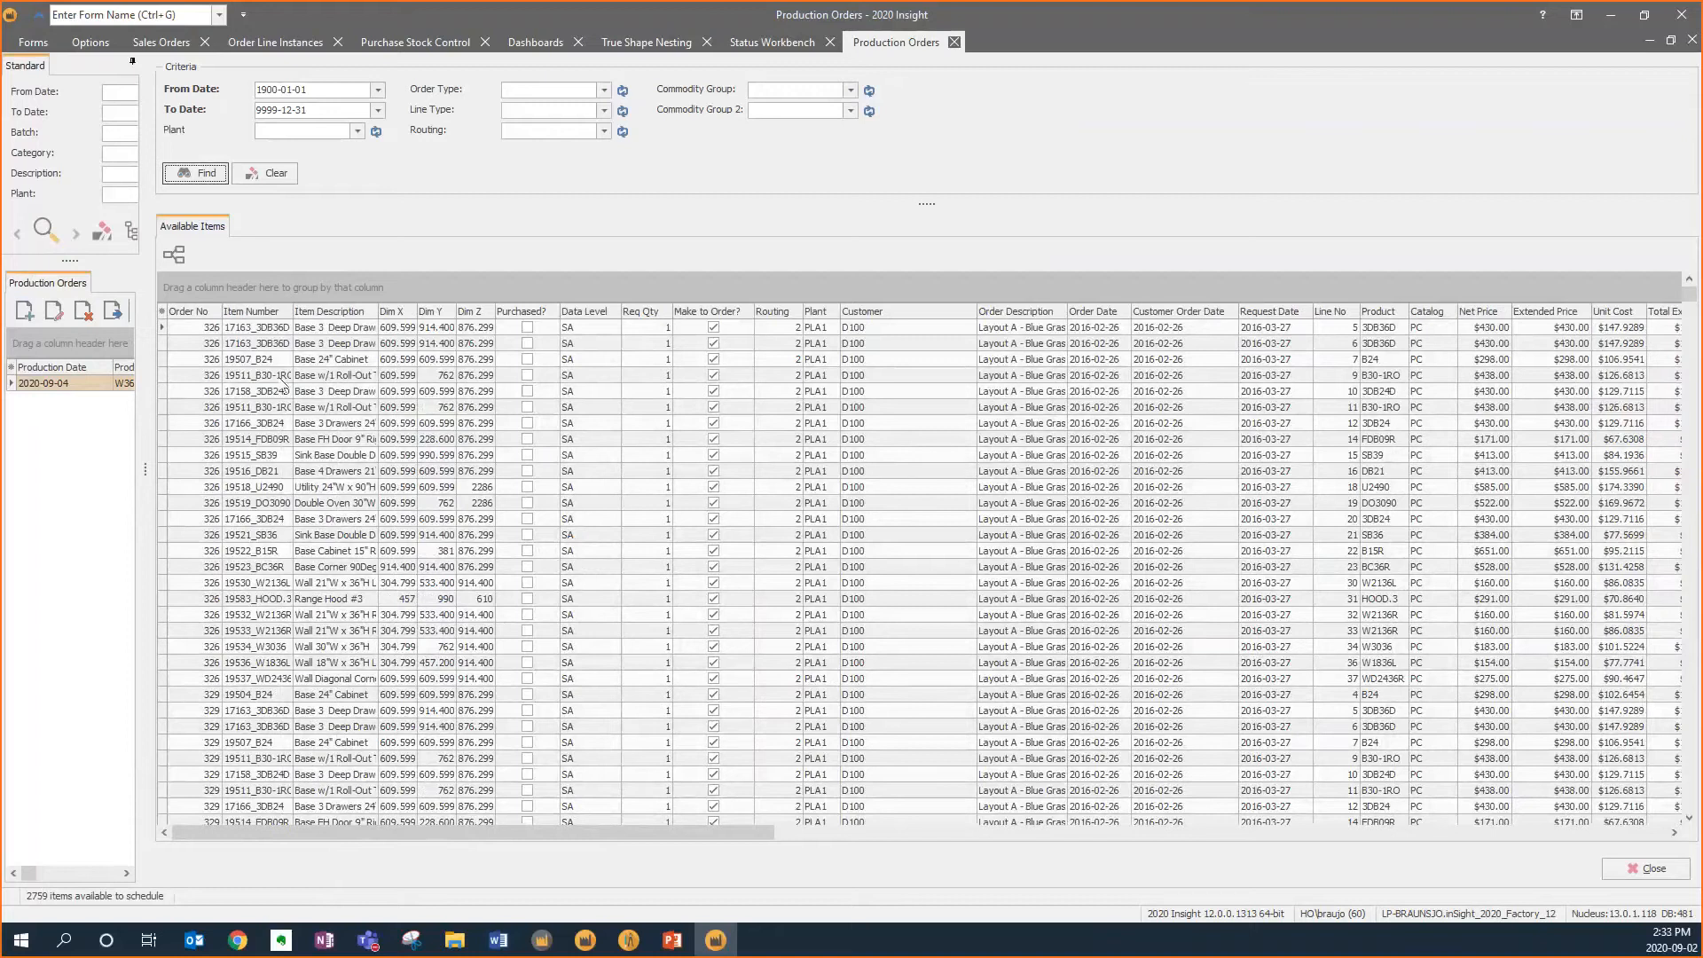
# Group the available items by Order No and expand order 961
pyautogui.click(196, 311)
pyautogui.moveTo(198, 312); pyautogui.dragTo(191, 287)
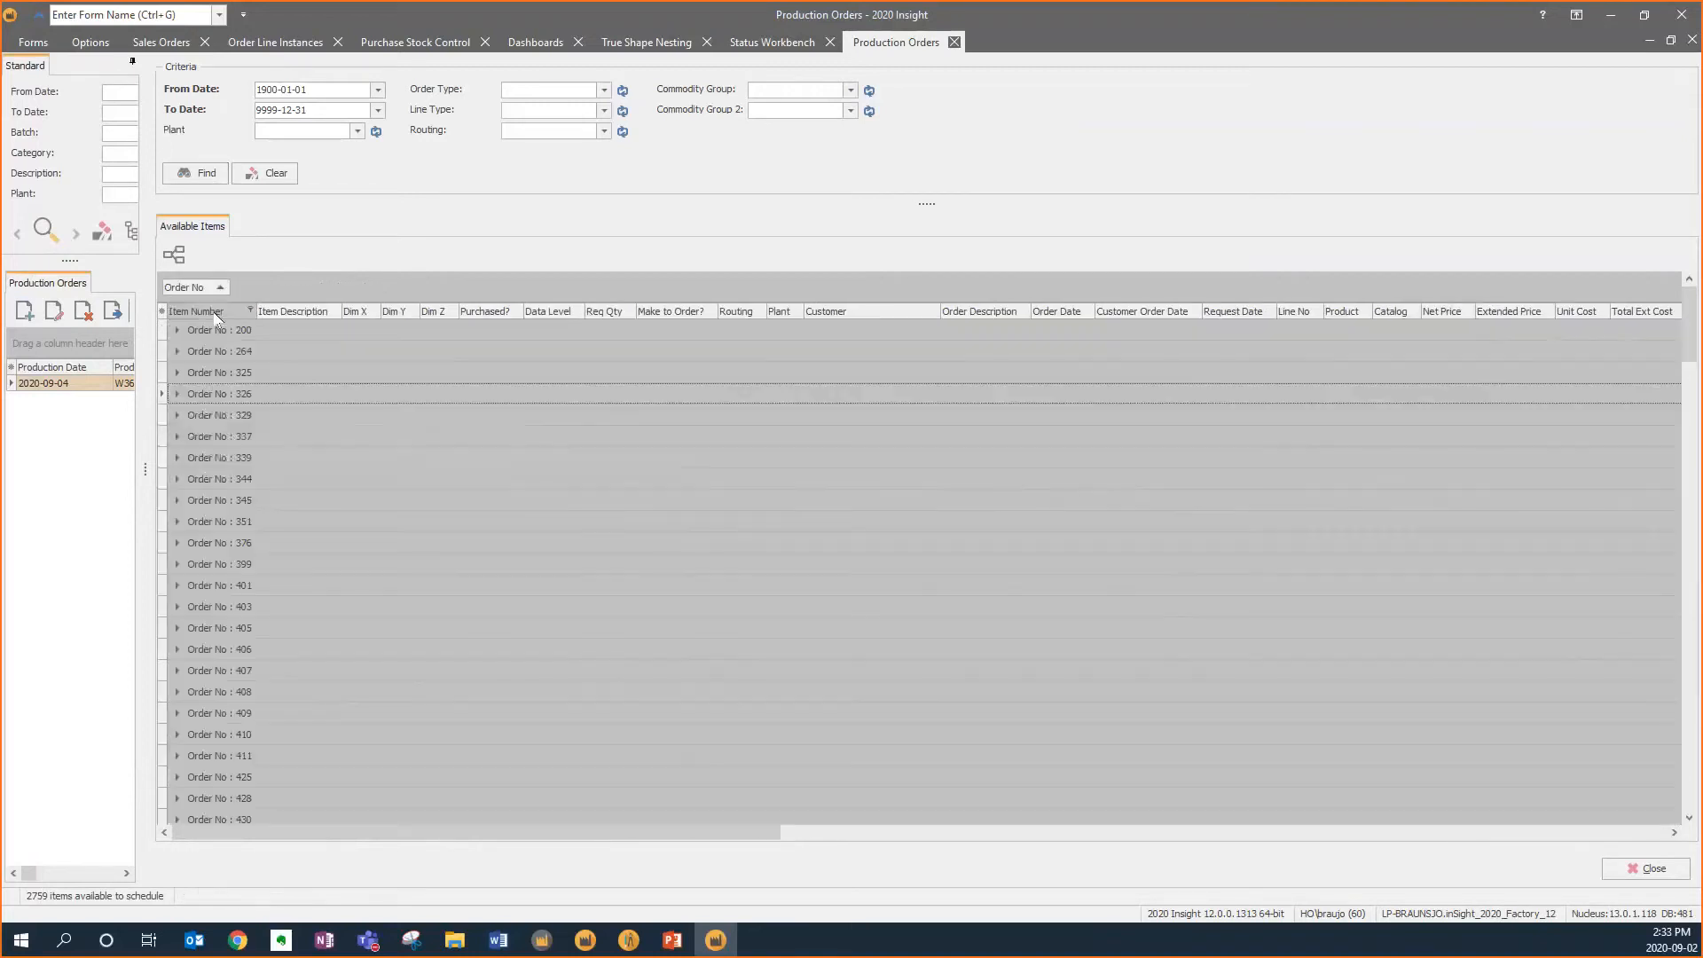
pyautogui.scroll(-15, 373, 494)
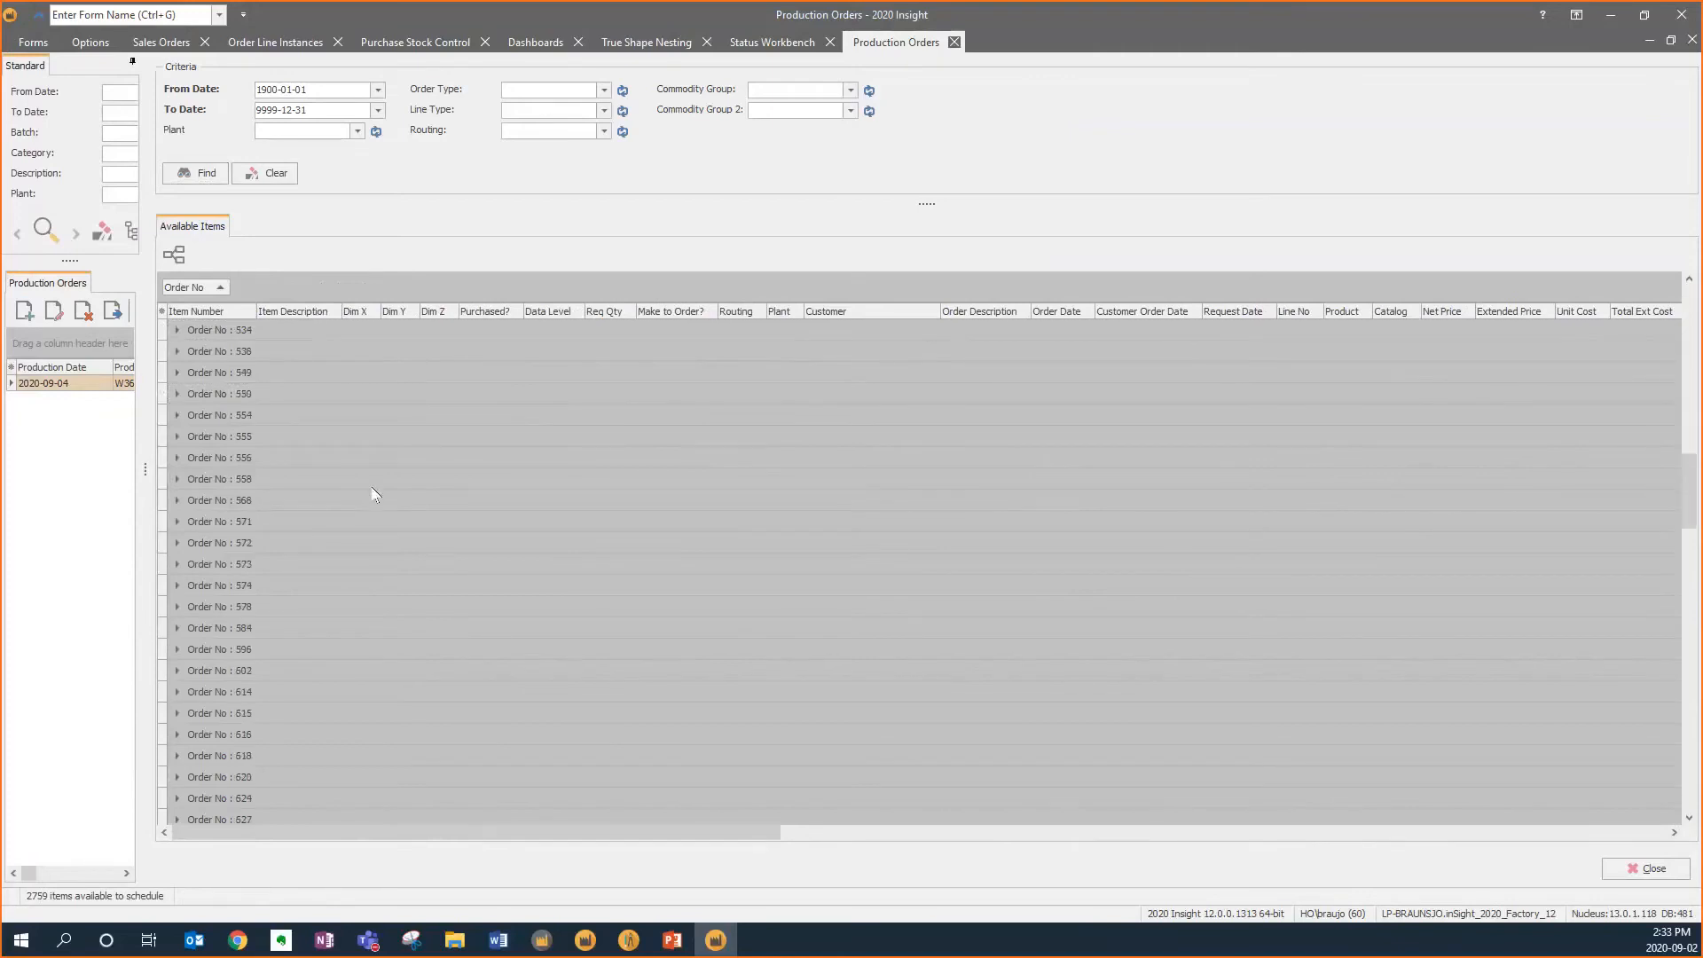
pyautogui.scroll(-7, 372, 494)
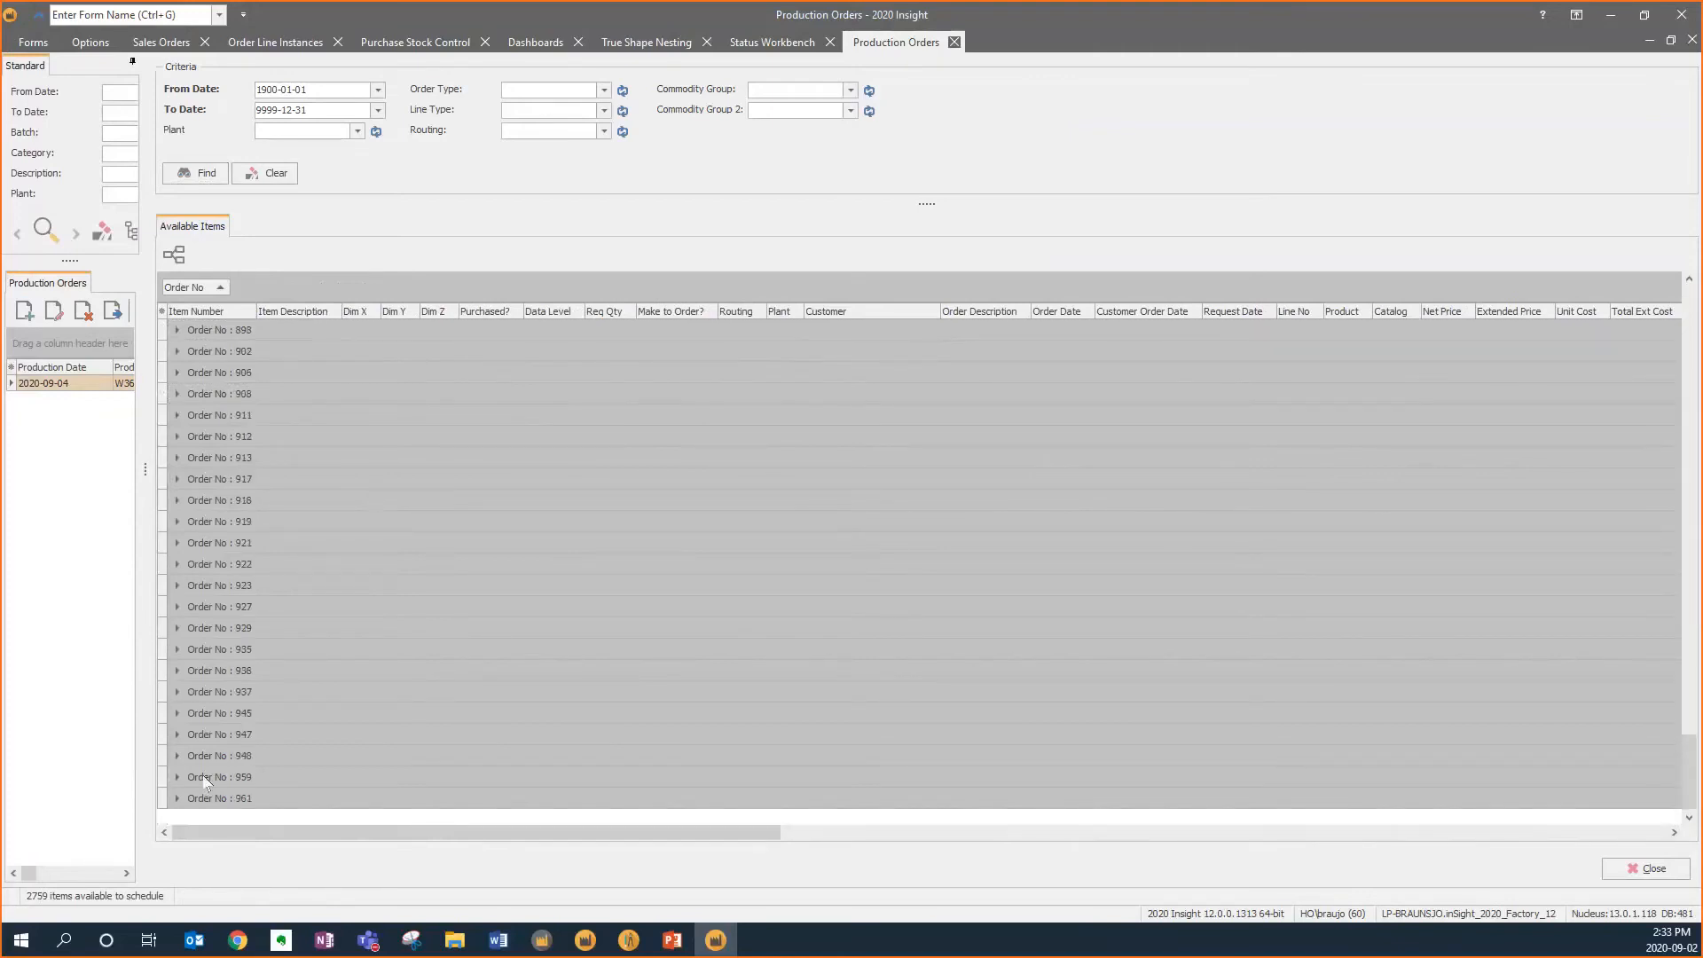
pyautogui.click(177, 798)
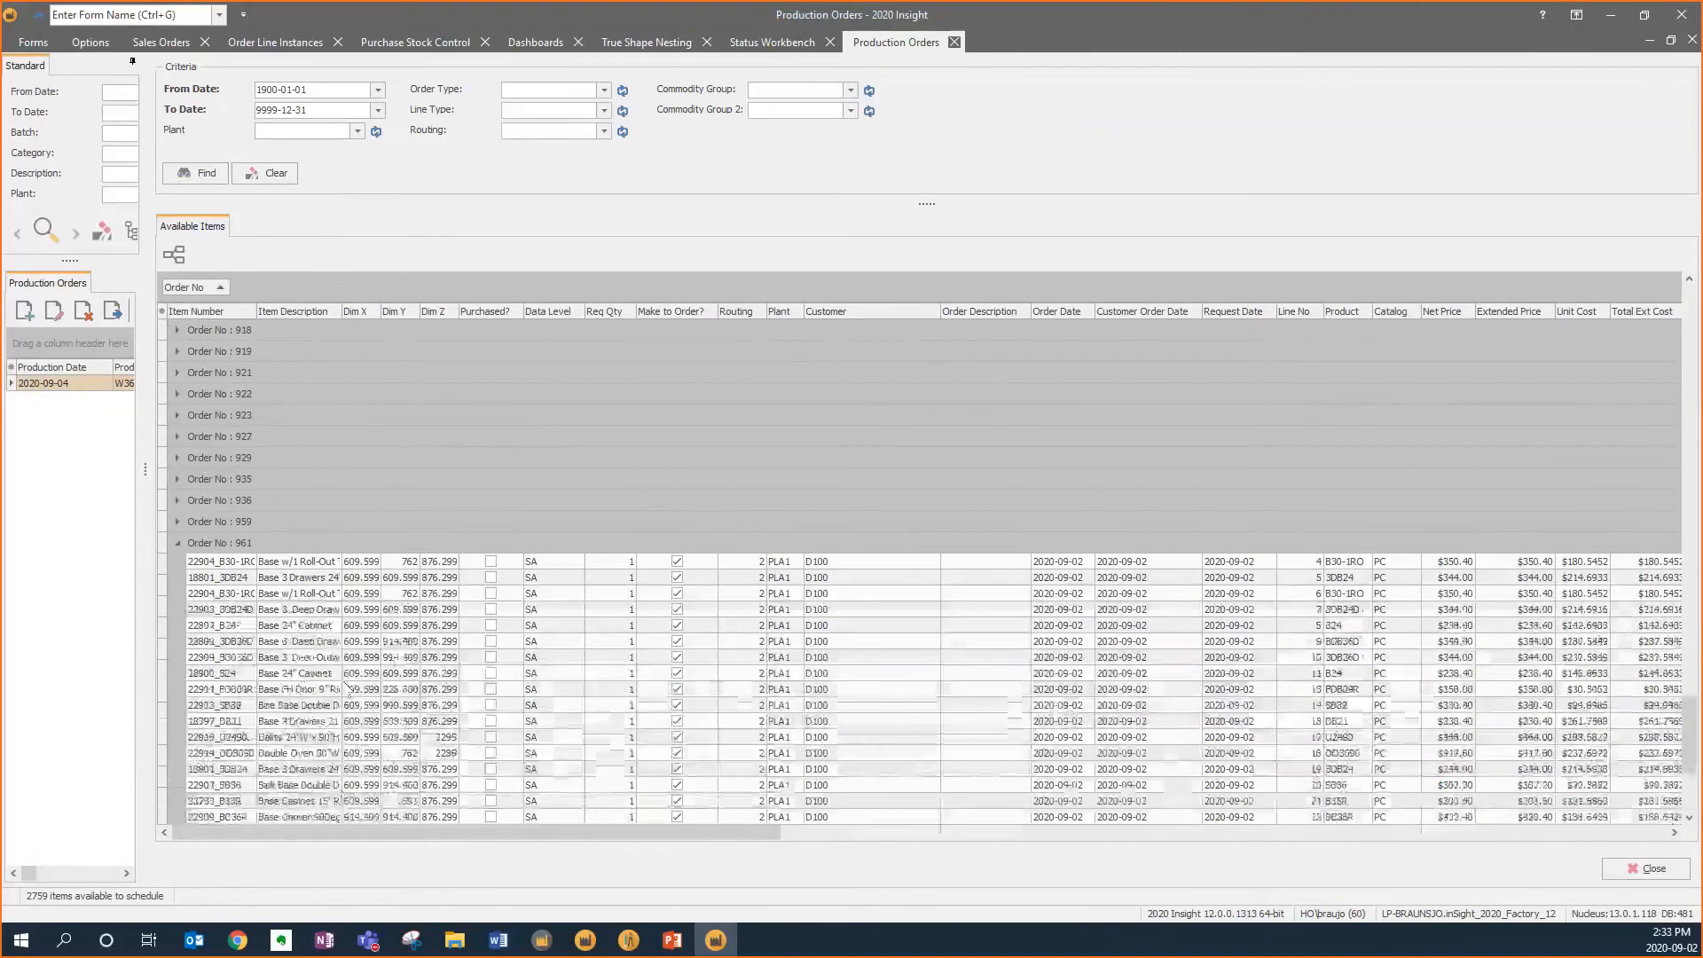
# Add order 961's items to the new production order and close the scheduling pane
pyautogui.click(304, 545)
pyautogui.moveTo(304, 550); pyautogui.dragTo(78, 390)
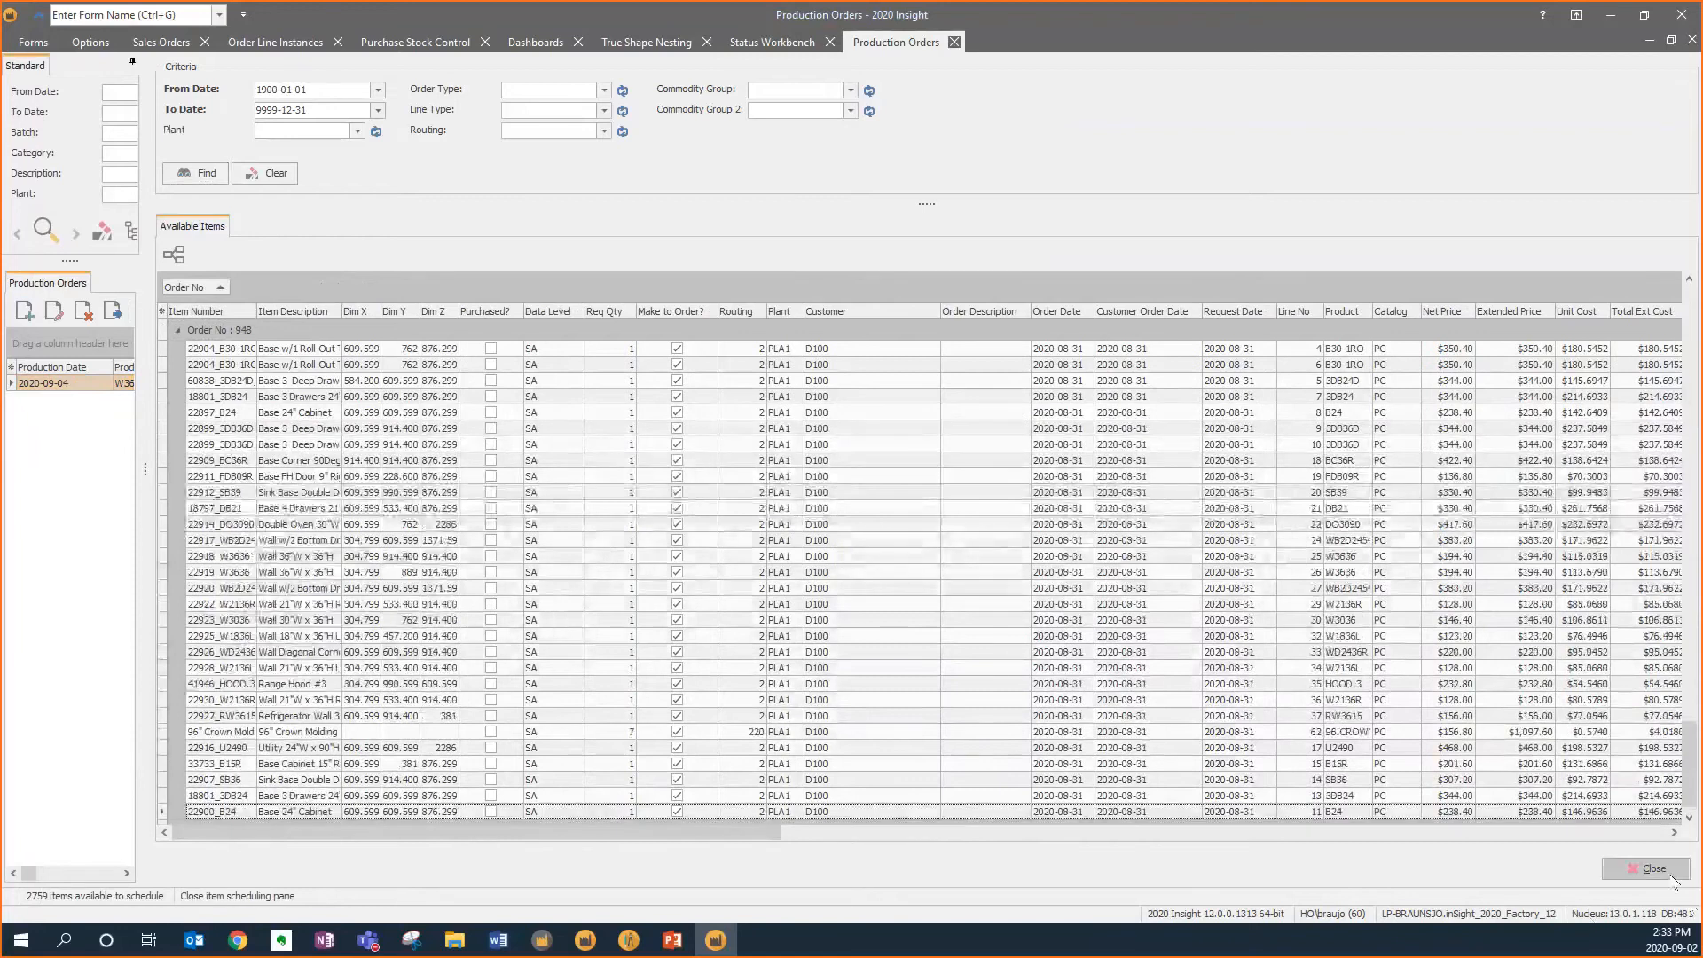
pyautogui.click(1673, 876)
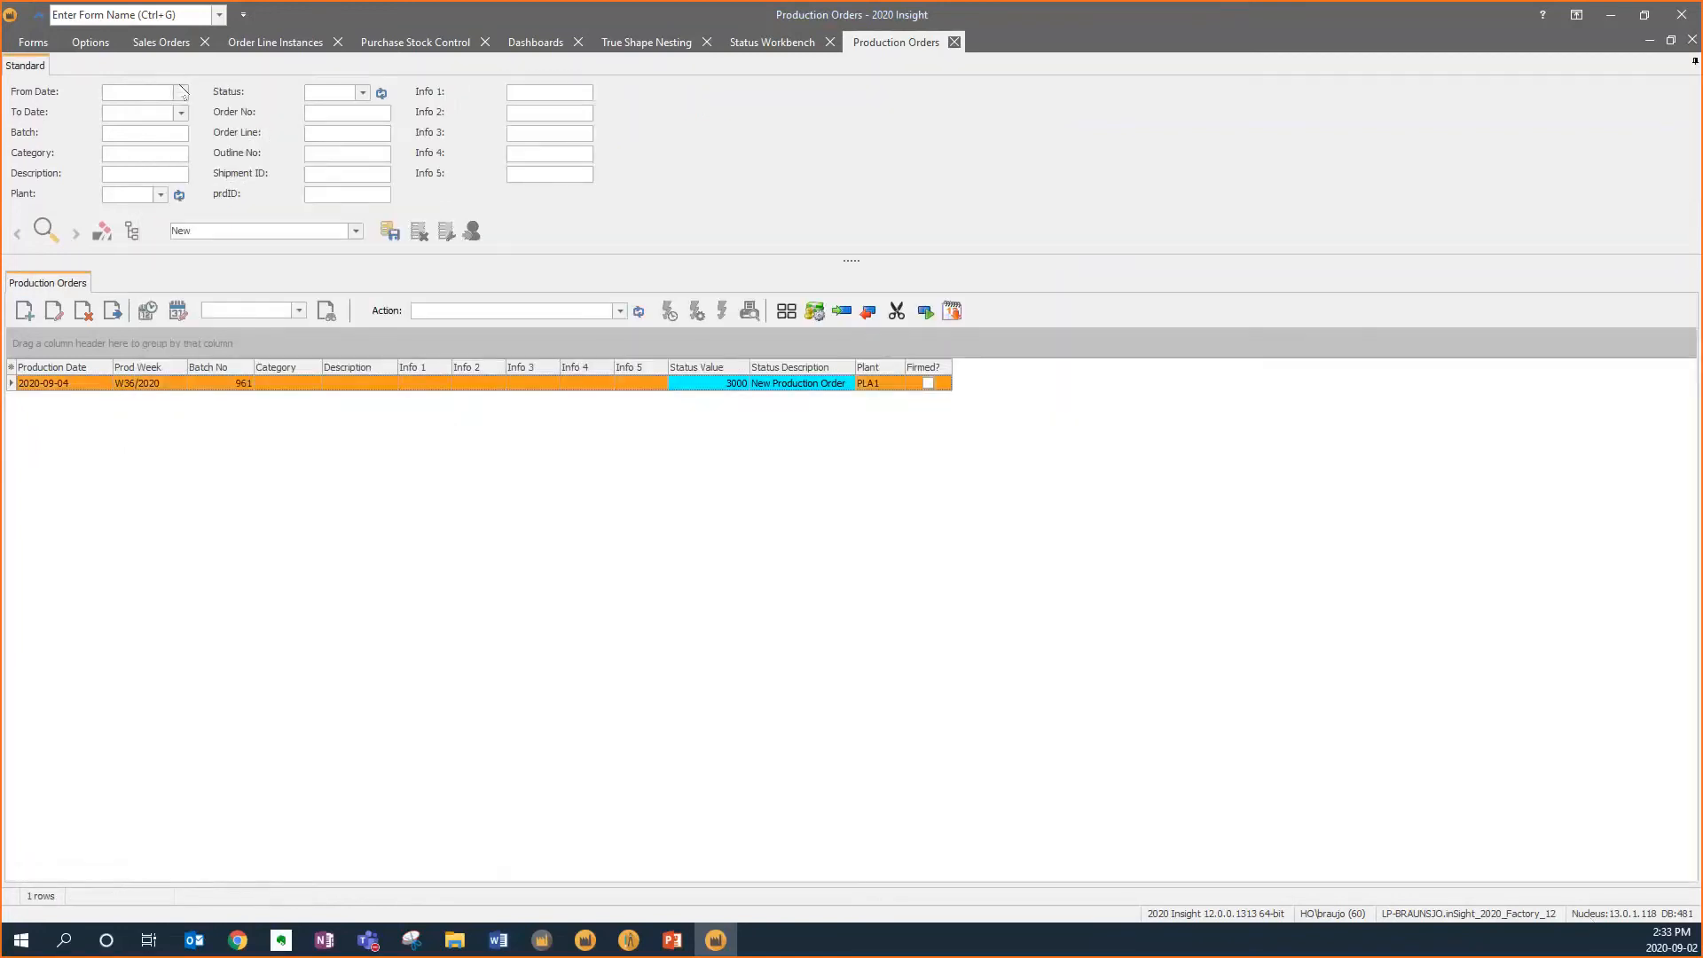
# Advance the production order's status to Planned, then Firmed, then Released Production Order
pyautogui.click(112, 310)
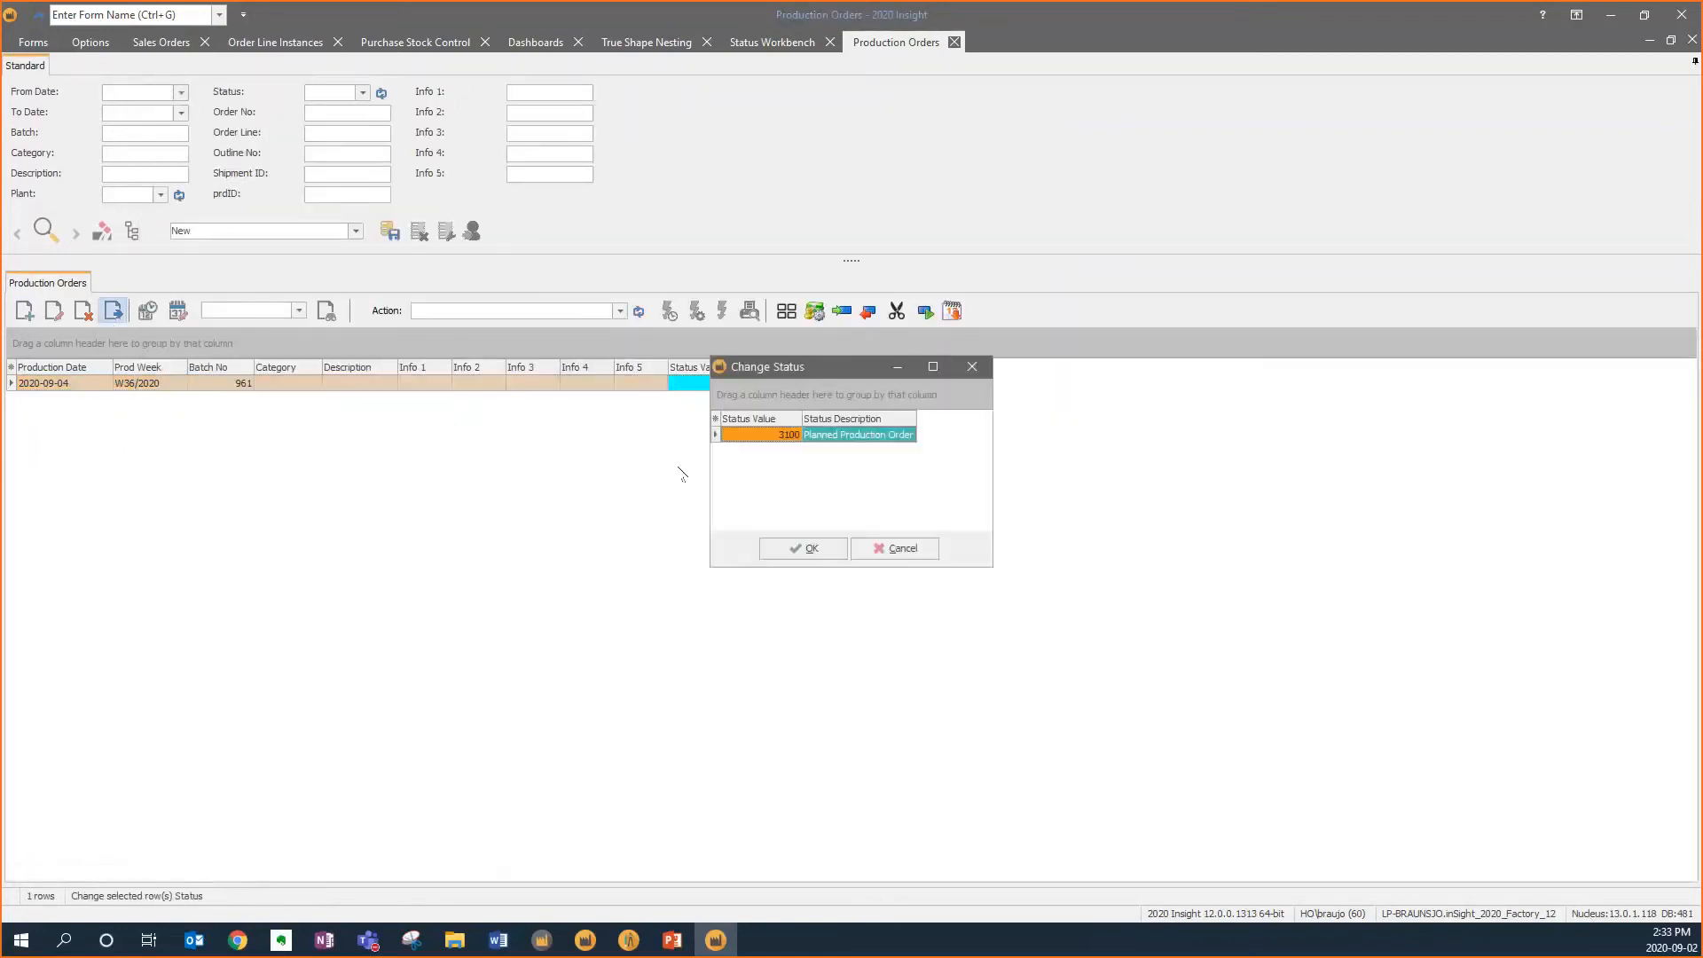
pyautogui.click(809, 549)
pyautogui.click(112, 311)
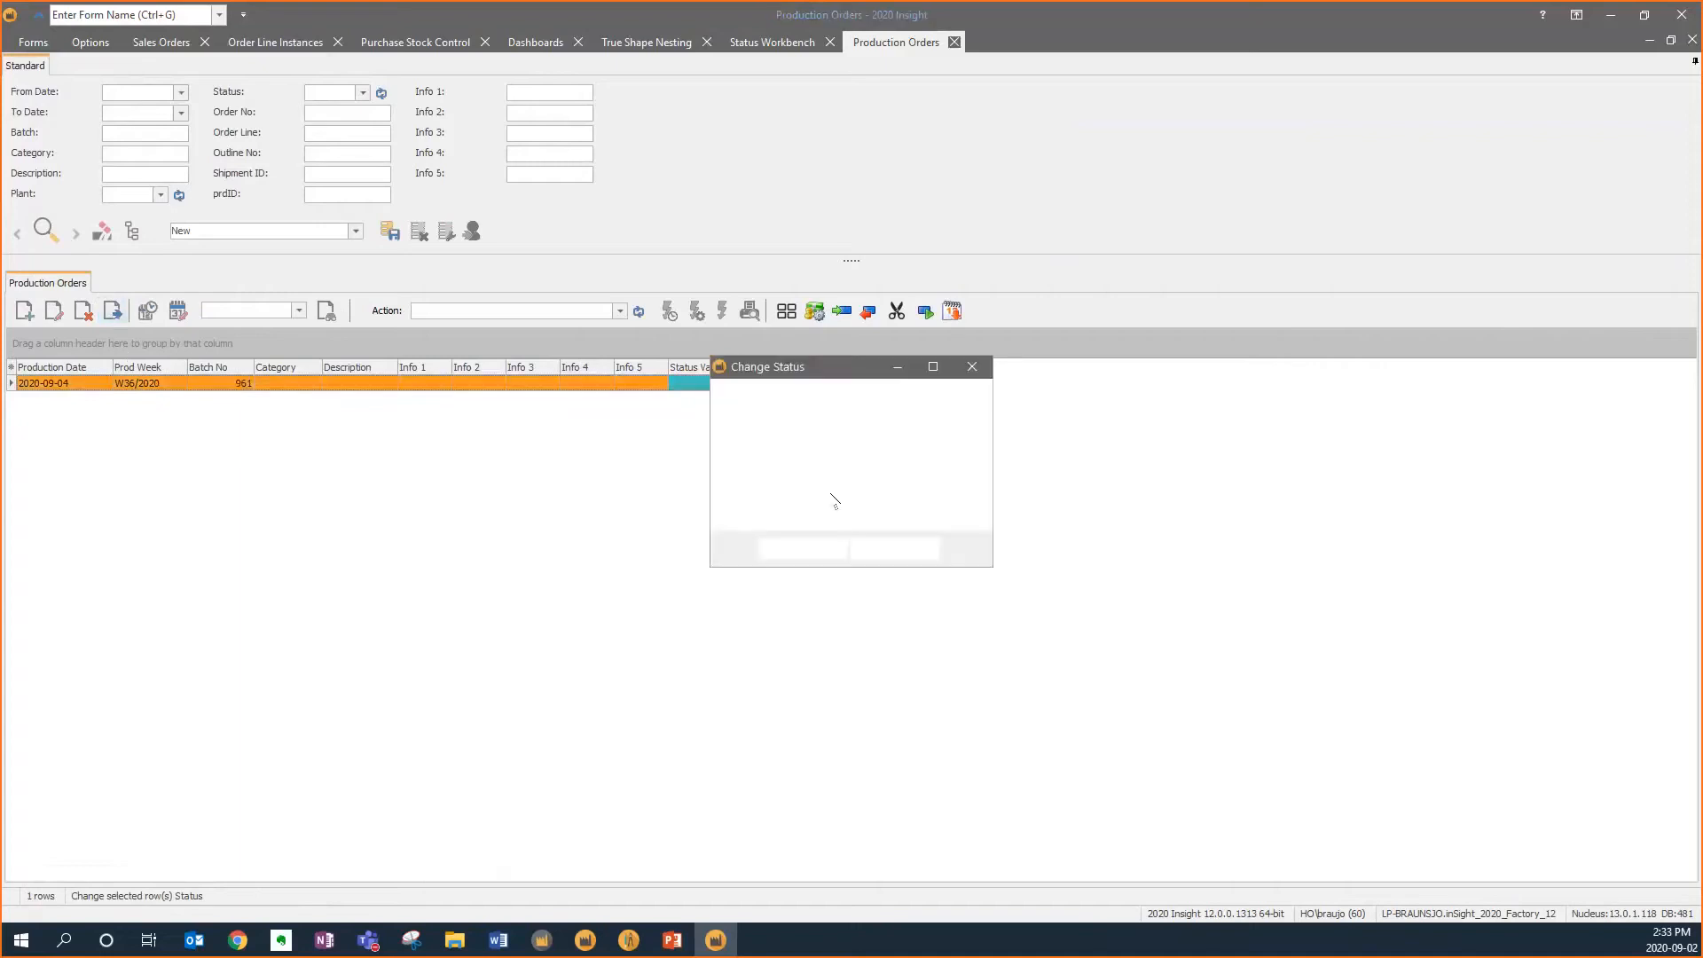
pyautogui.click(849, 452)
pyautogui.click(803, 548)
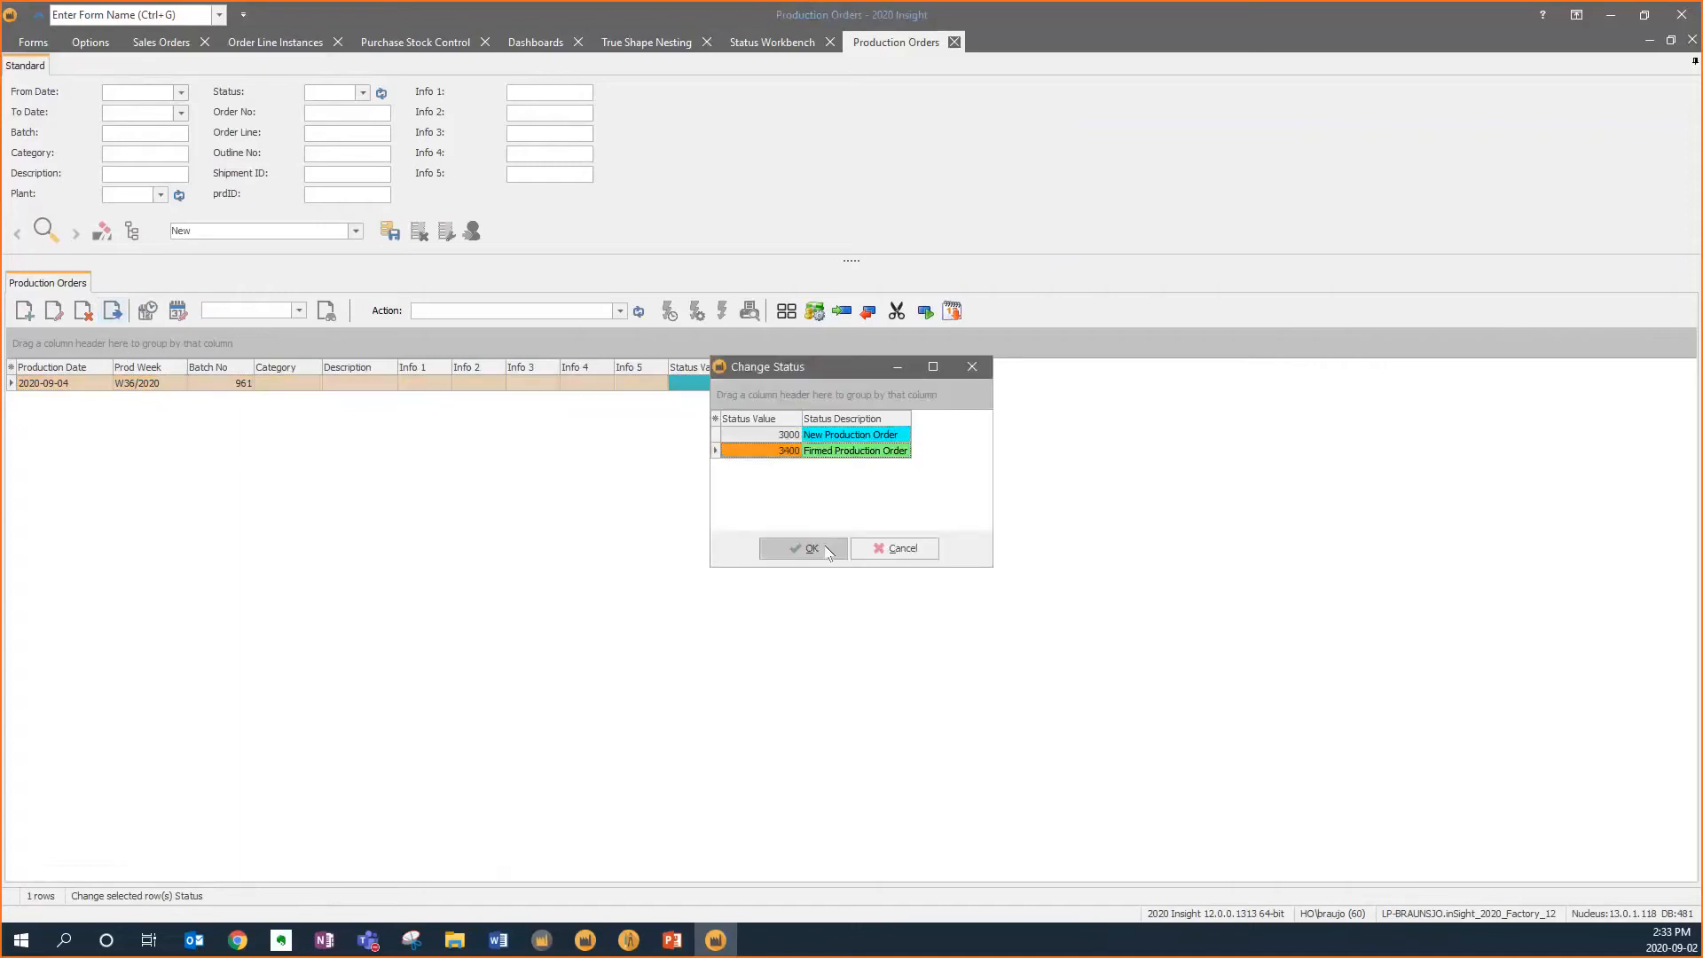
pyautogui.click(112, 311)
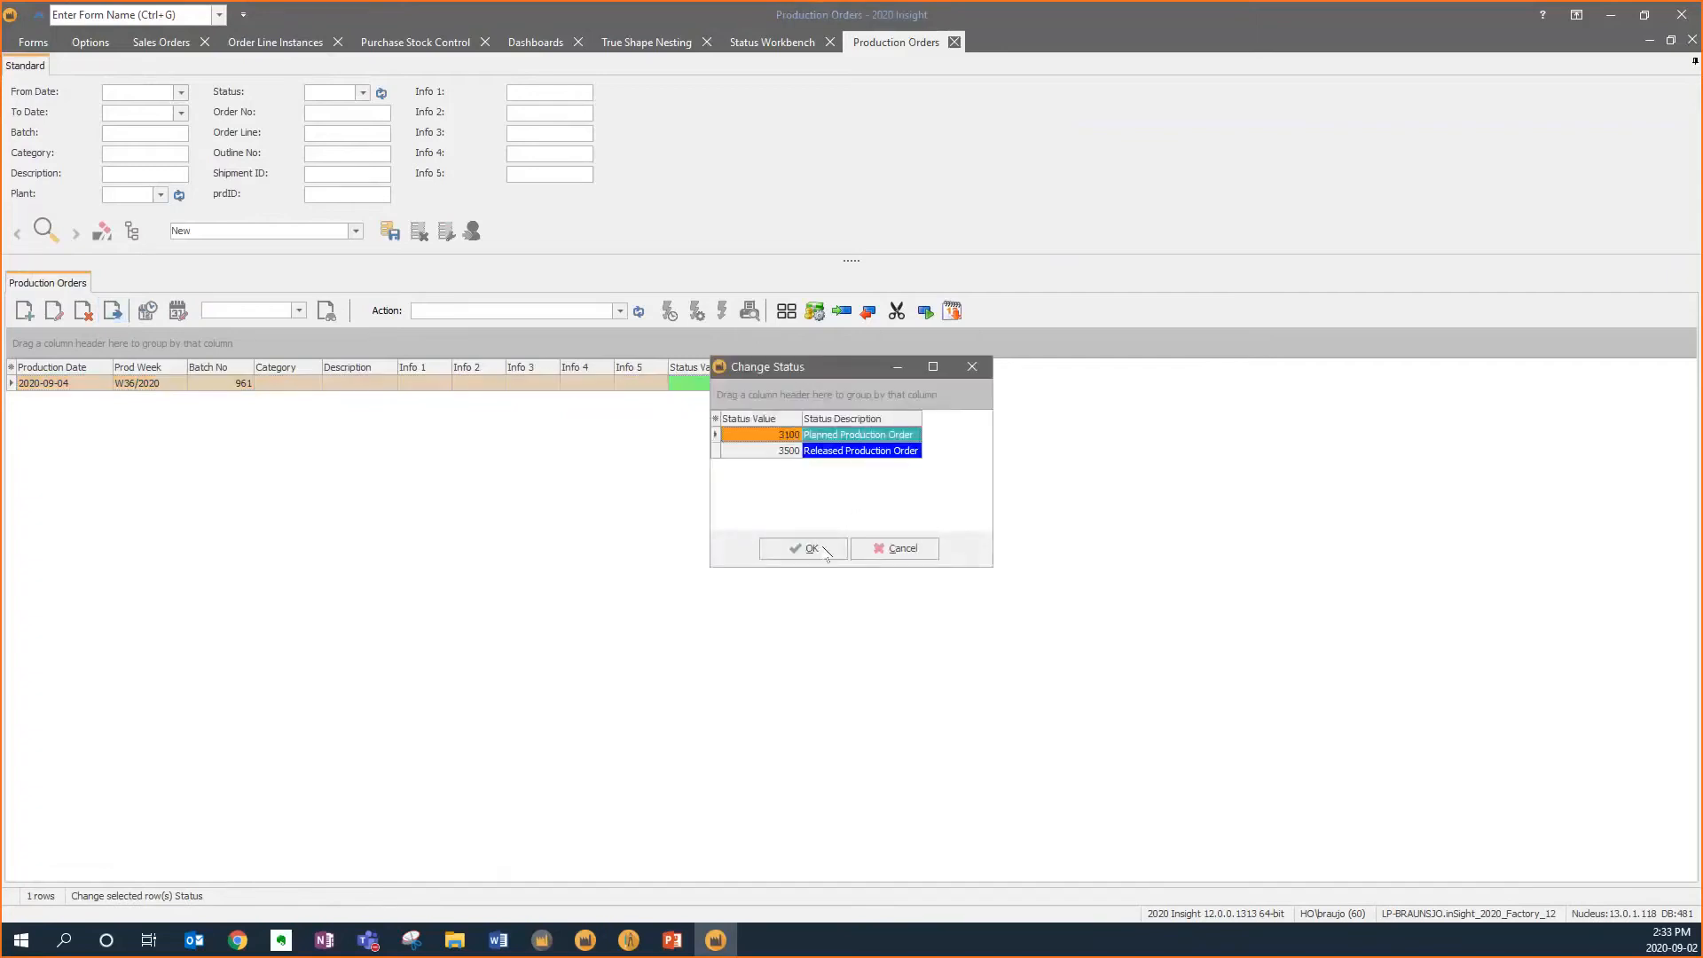
pyautogui.click(825, 549)
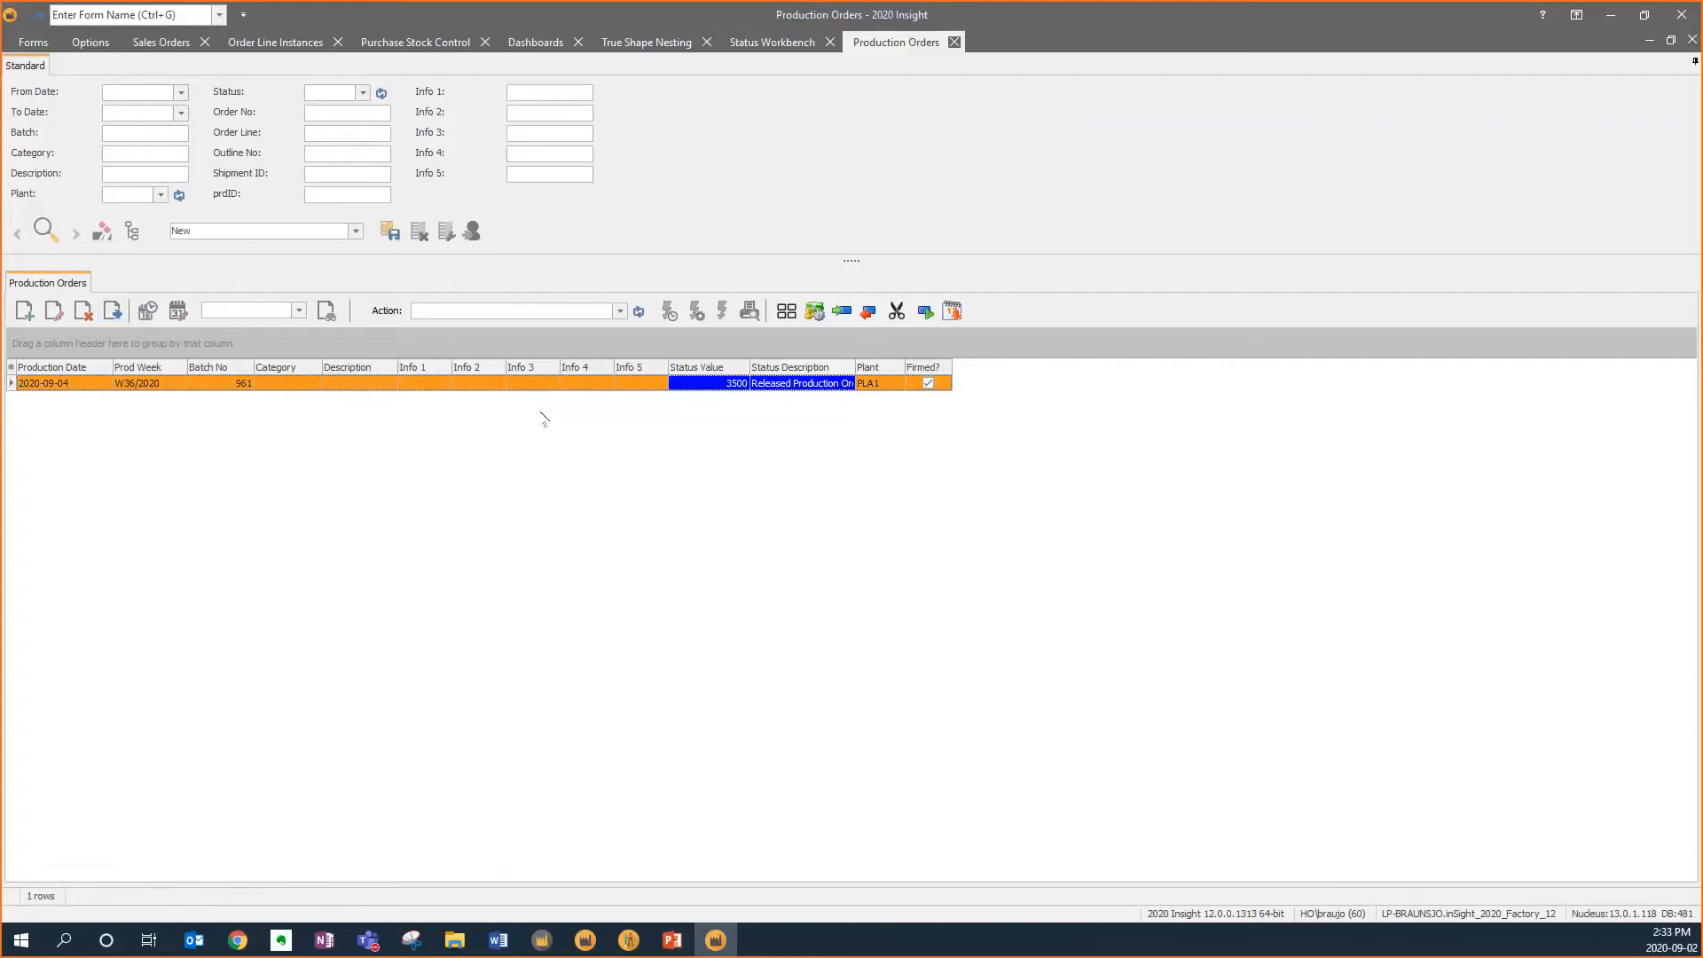
# Open the Dashboards form and review the production assembly charts
pyautogui.click(40, 43)
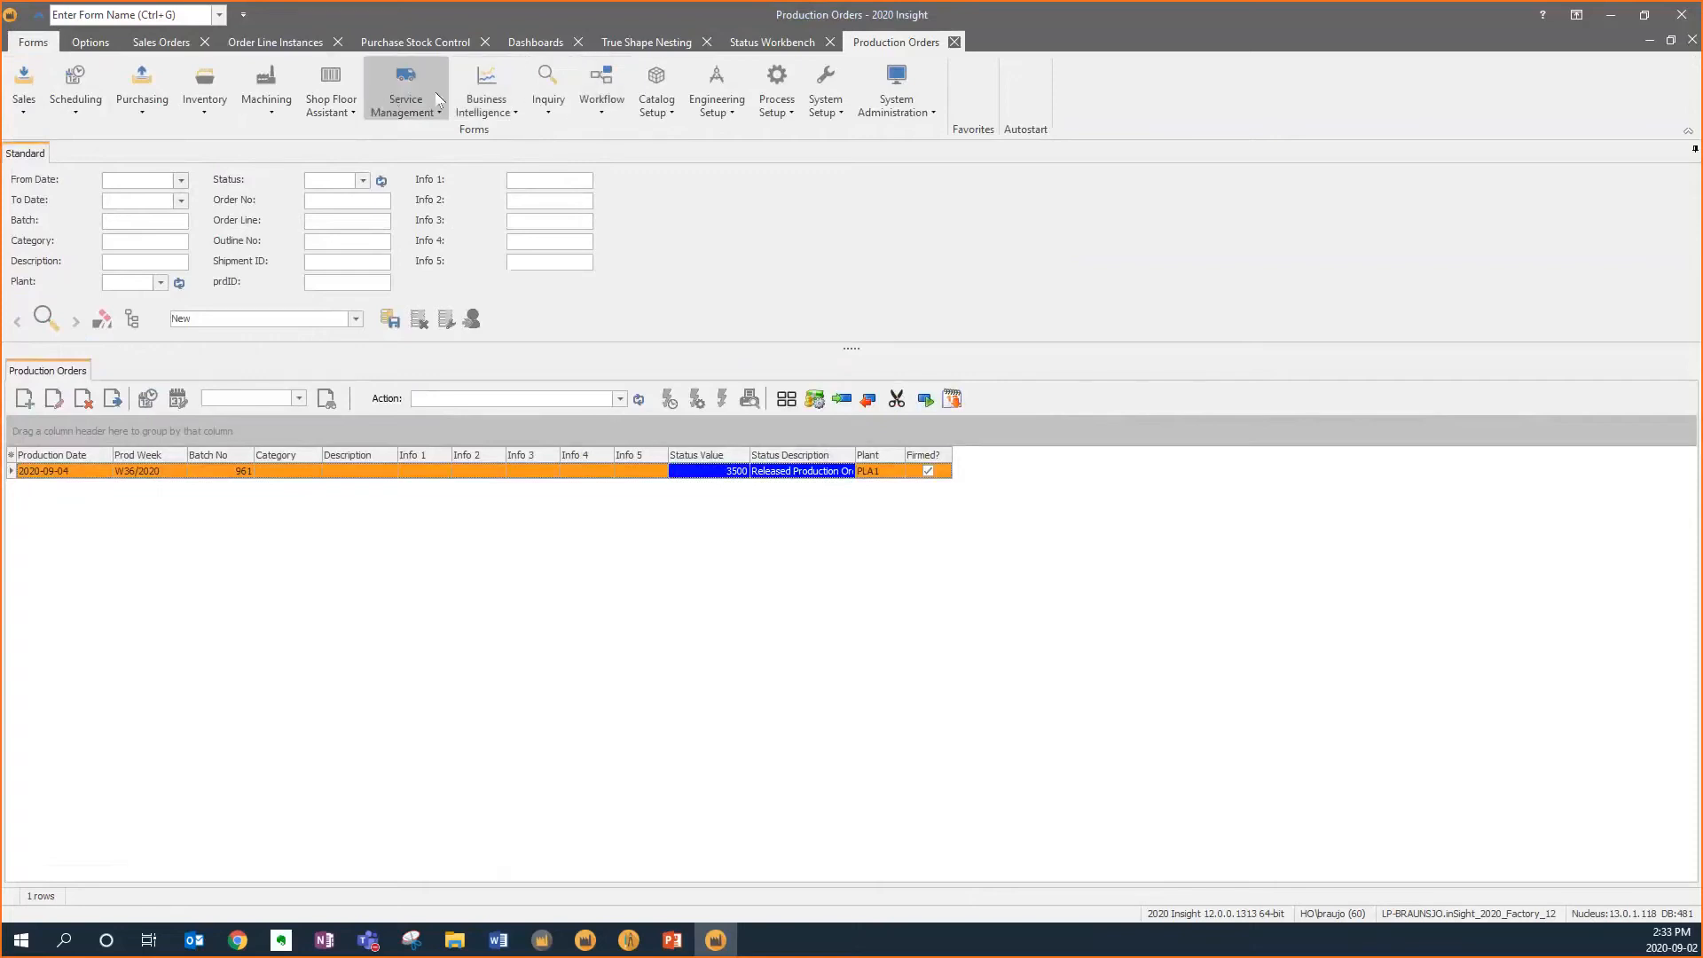
pyautogui.click(486, 102)
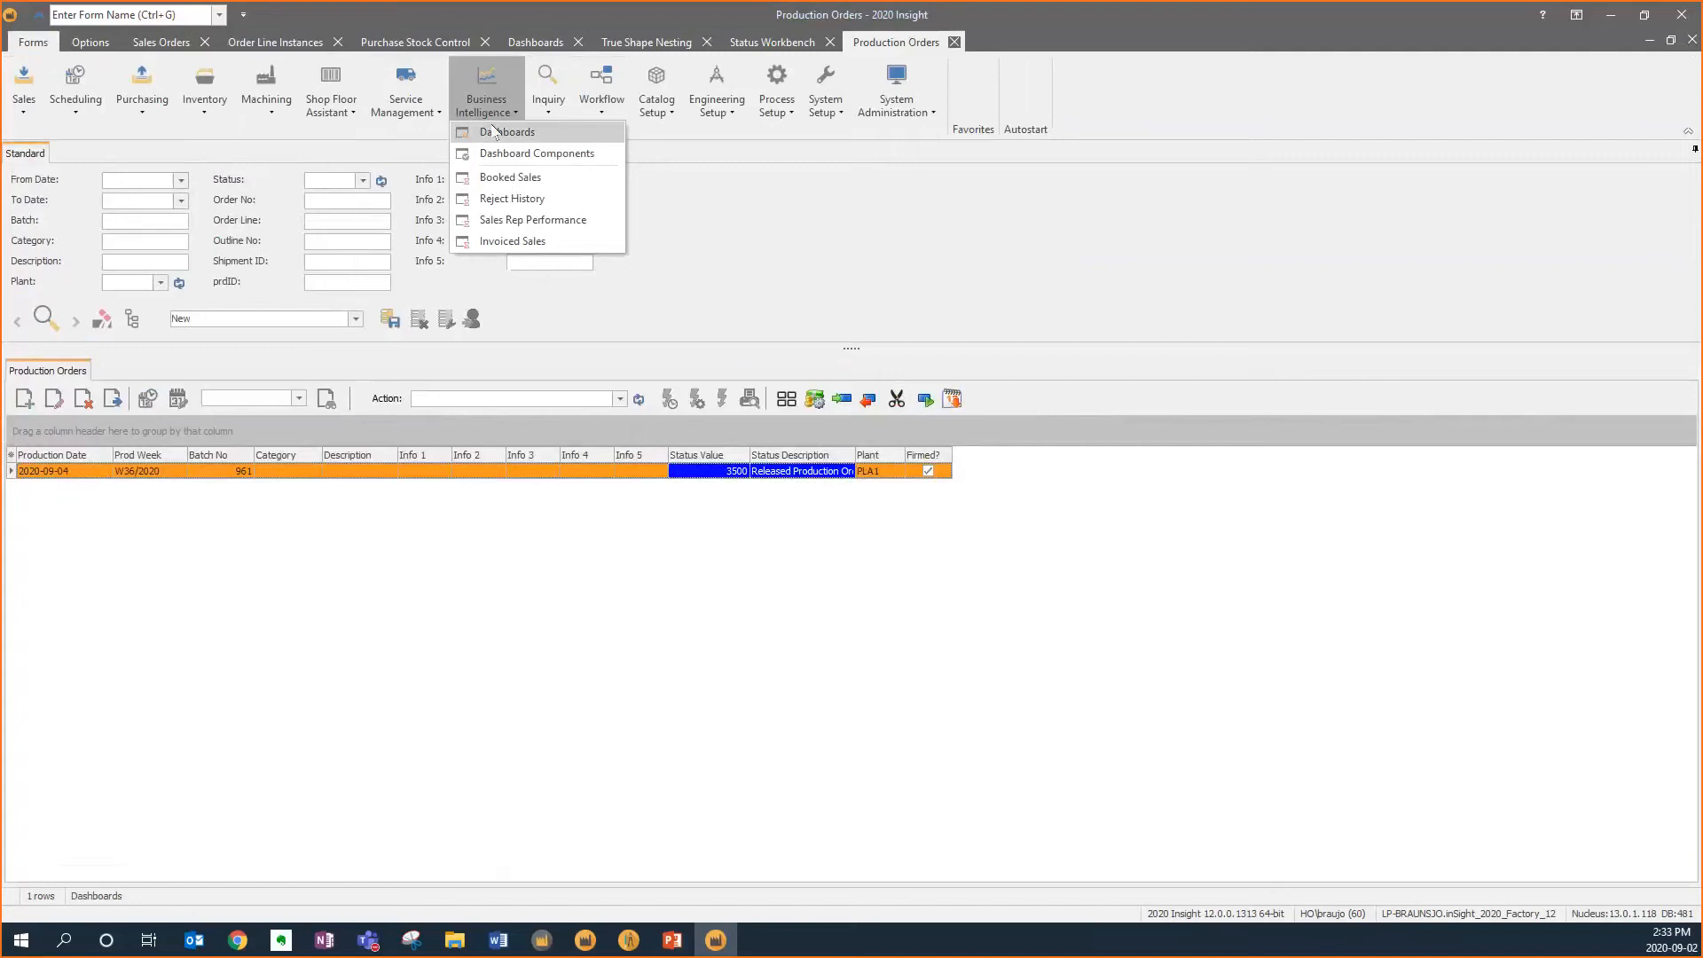
pyautogui.click(495, 131)
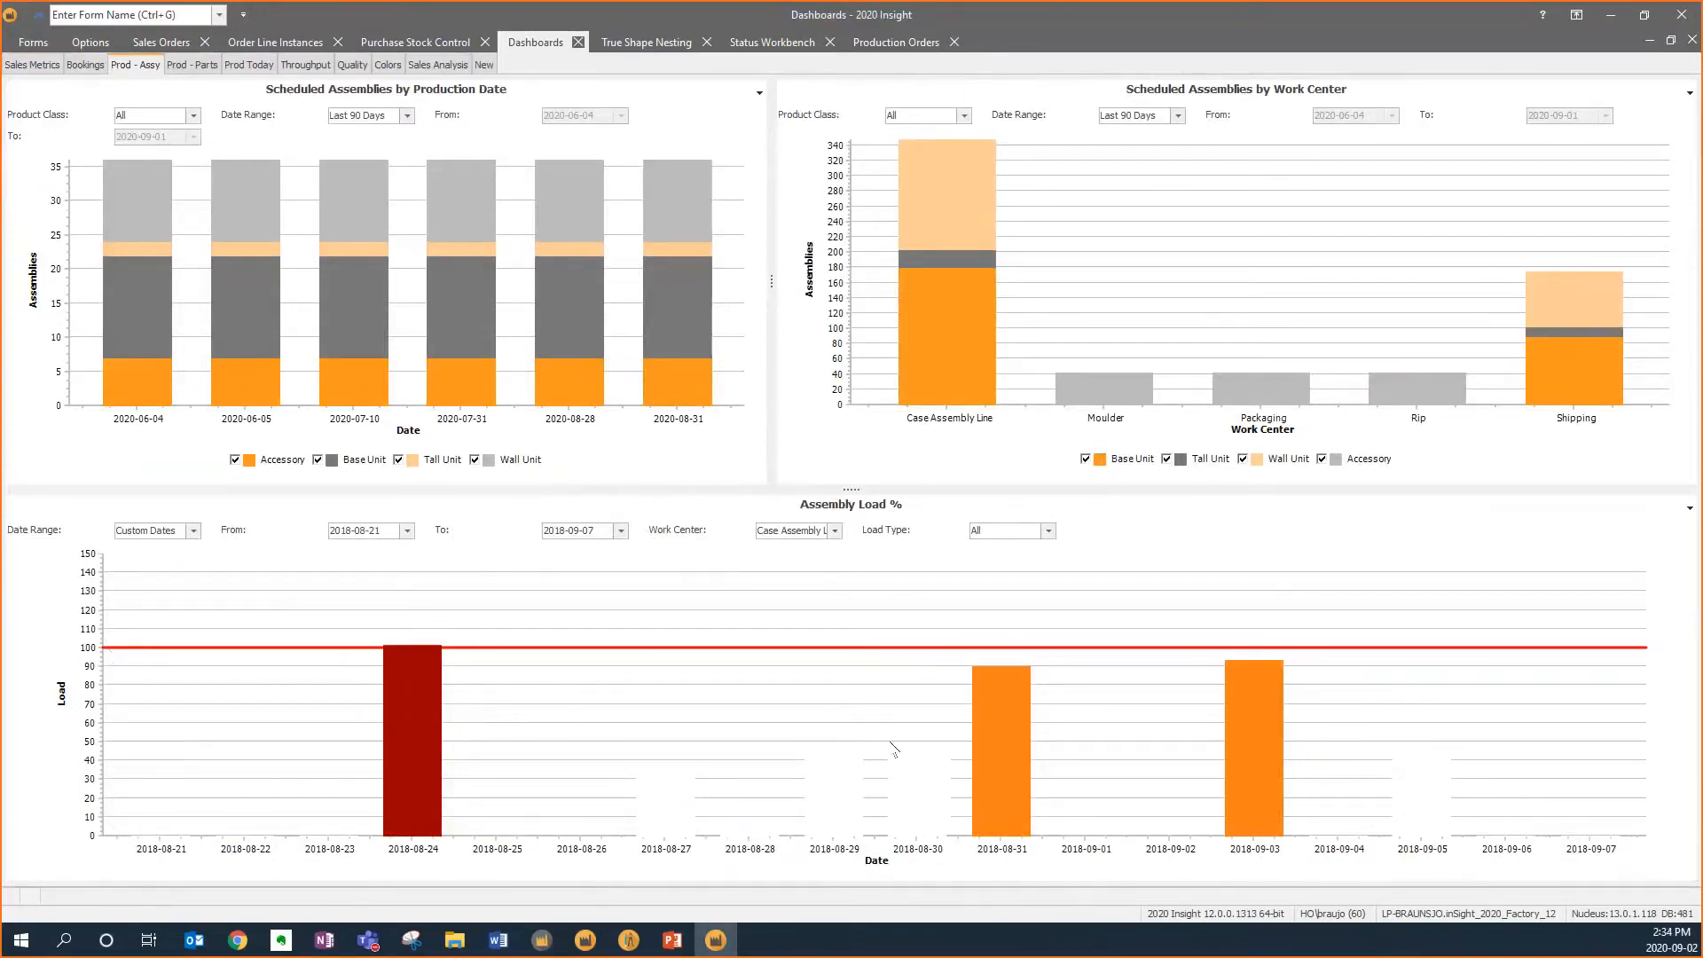
pyautogui.moveTo(839, 797)
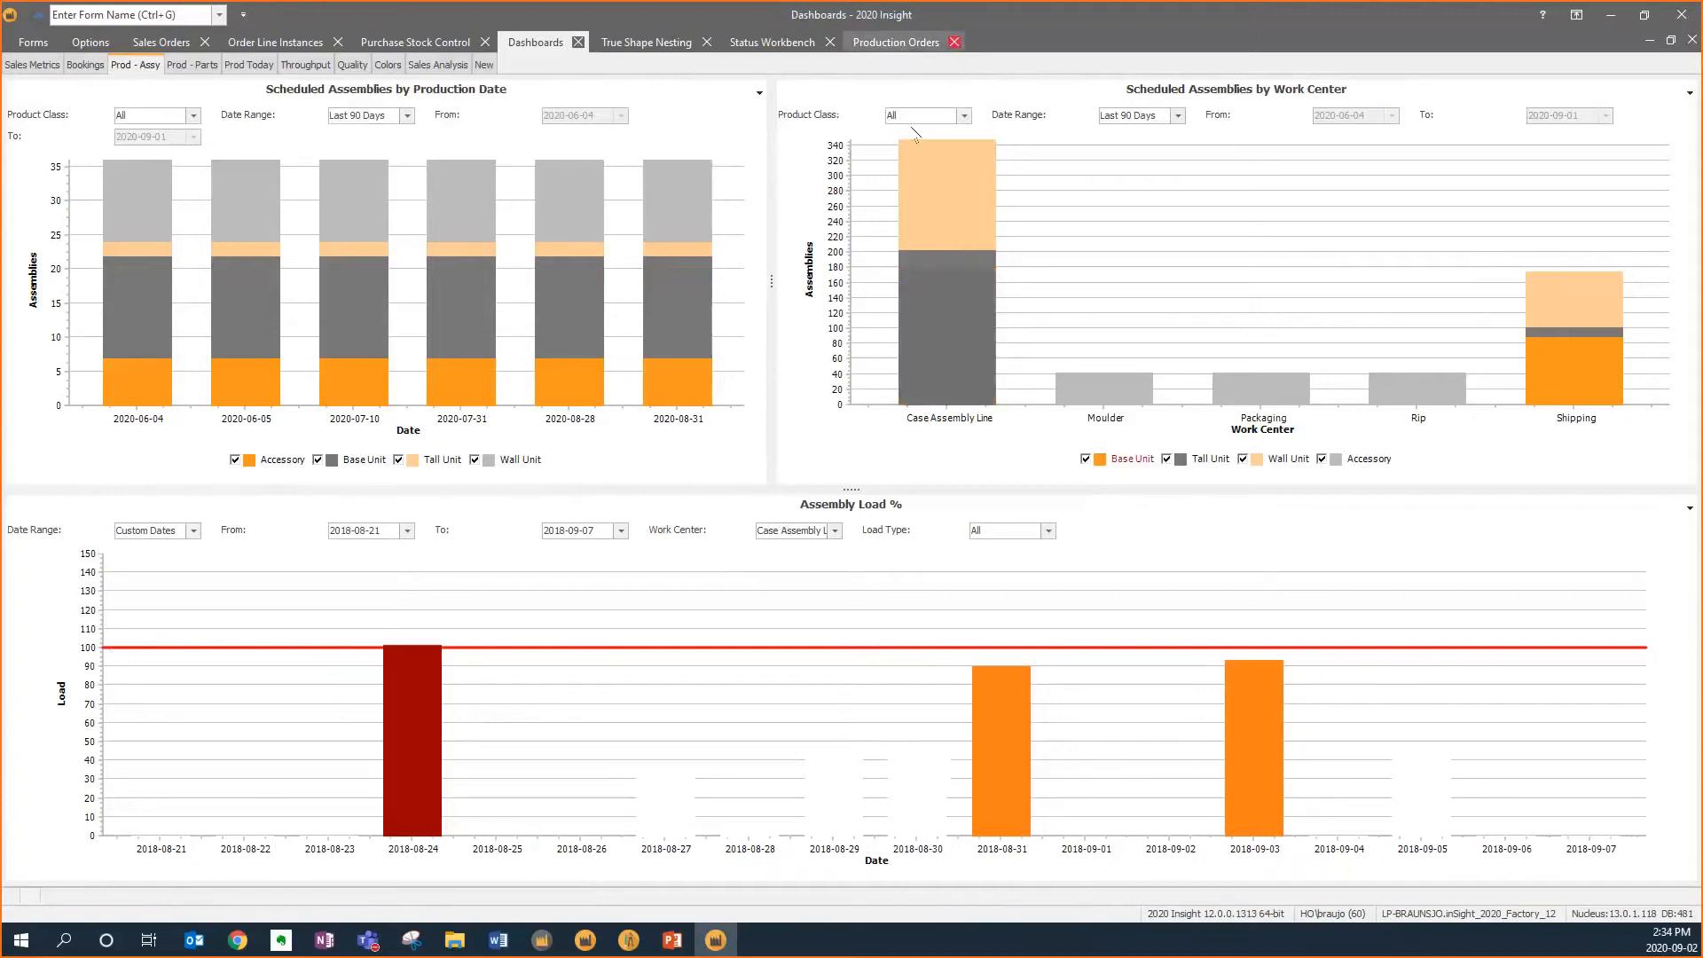
pyautogui.click(907, 165)
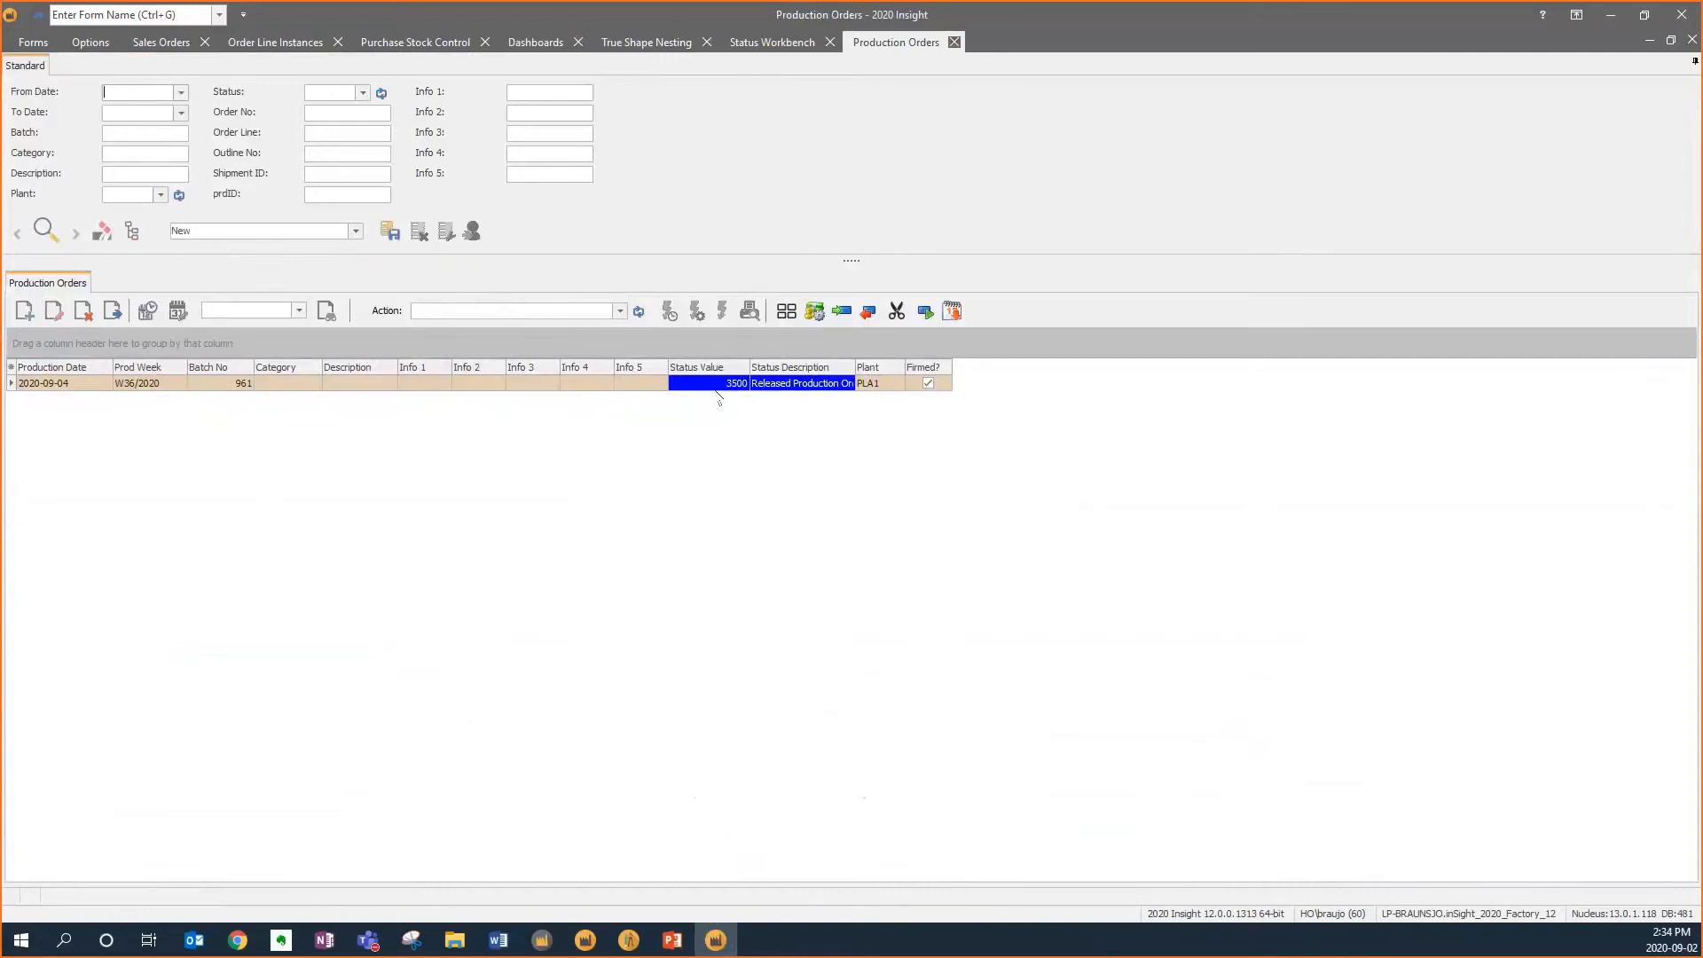
# Open Master Scheduling and search the schedule from 2020-09-02 to 2020-10-02
pyautogui.click(34, 43)
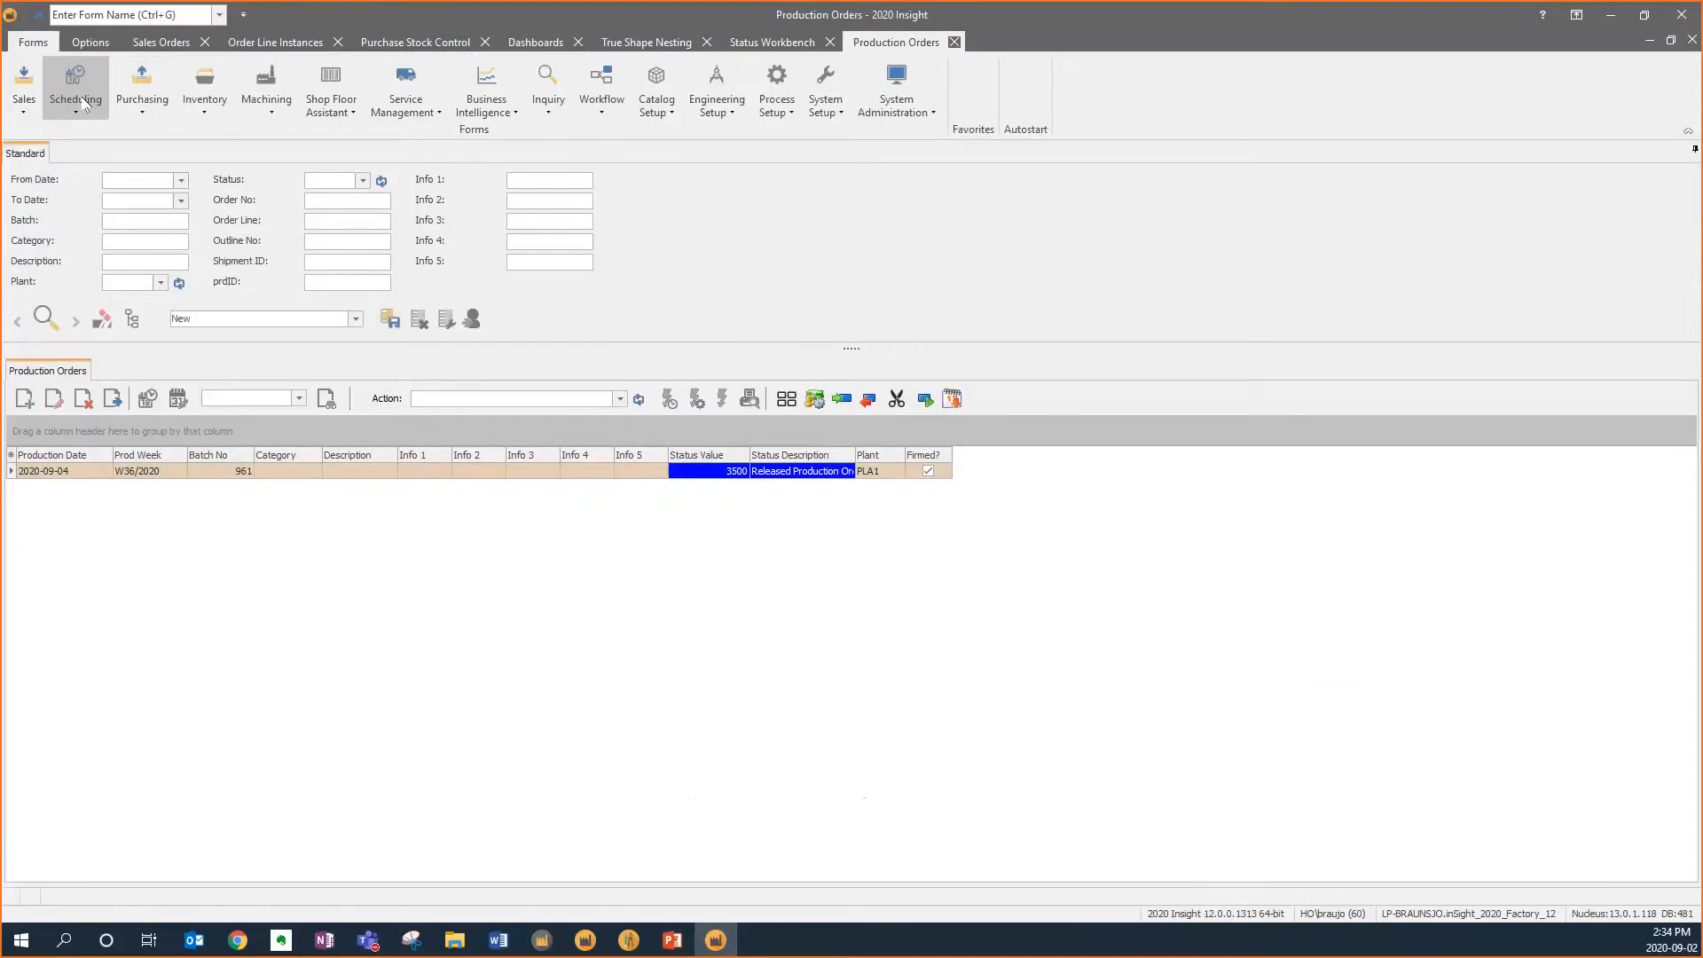
pyautogui.click(85, 104)
pyautogui.click(96, 155)
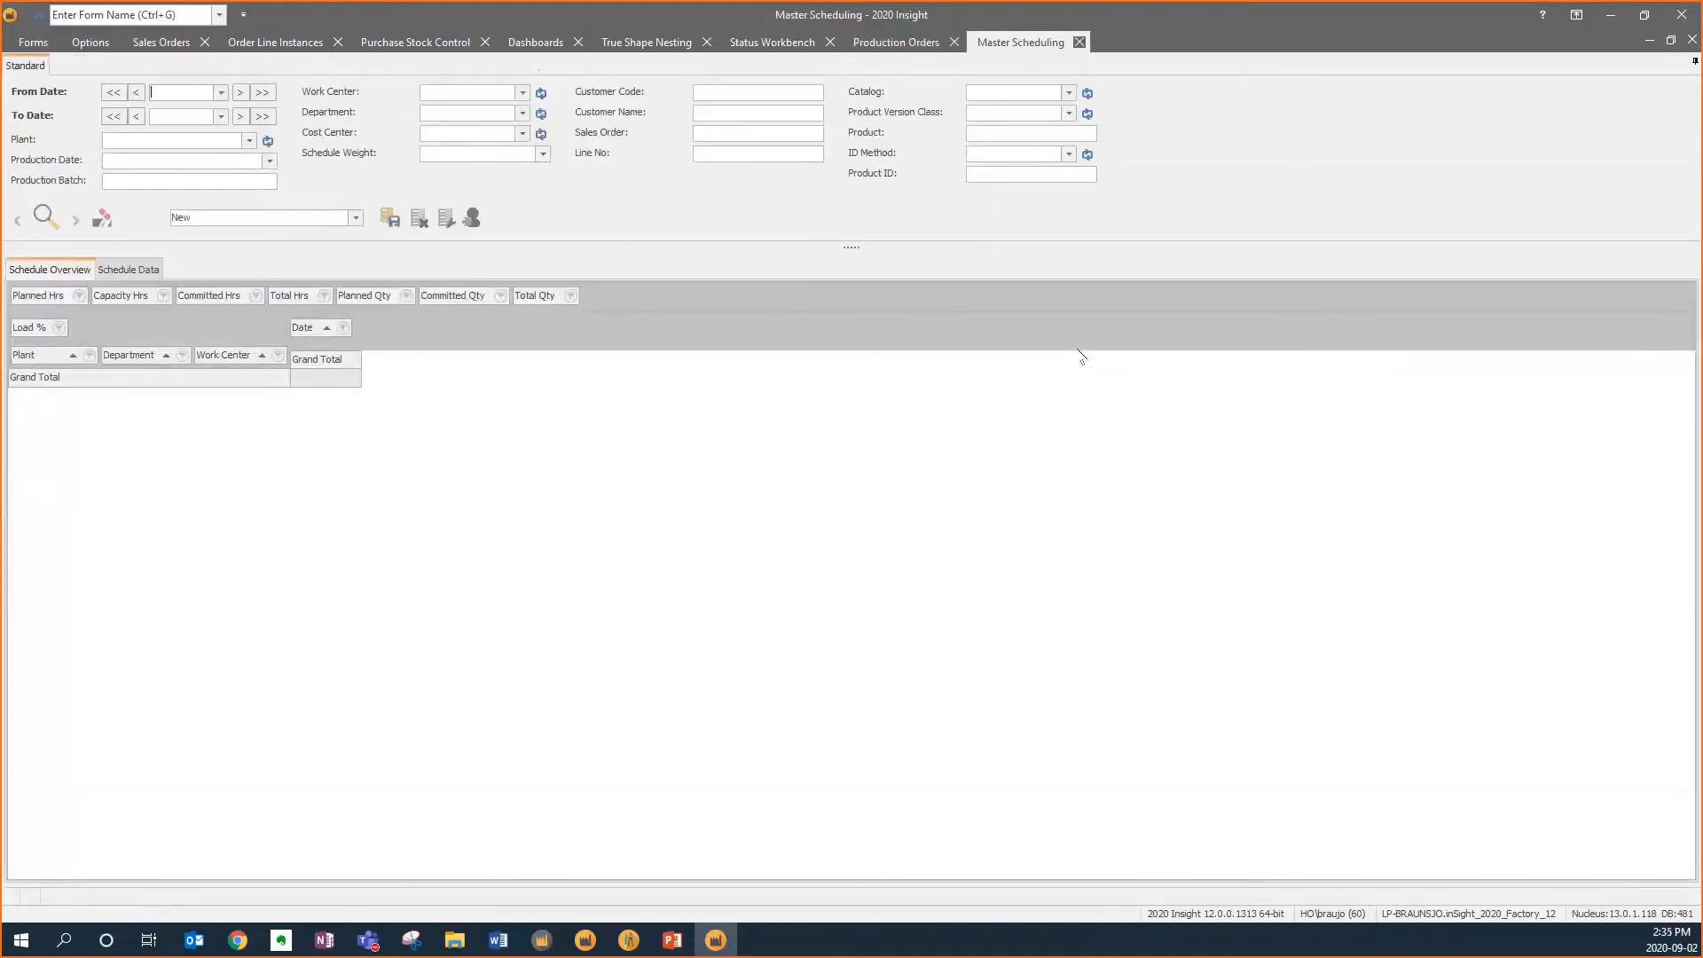
pyautogui.click(221, 93)
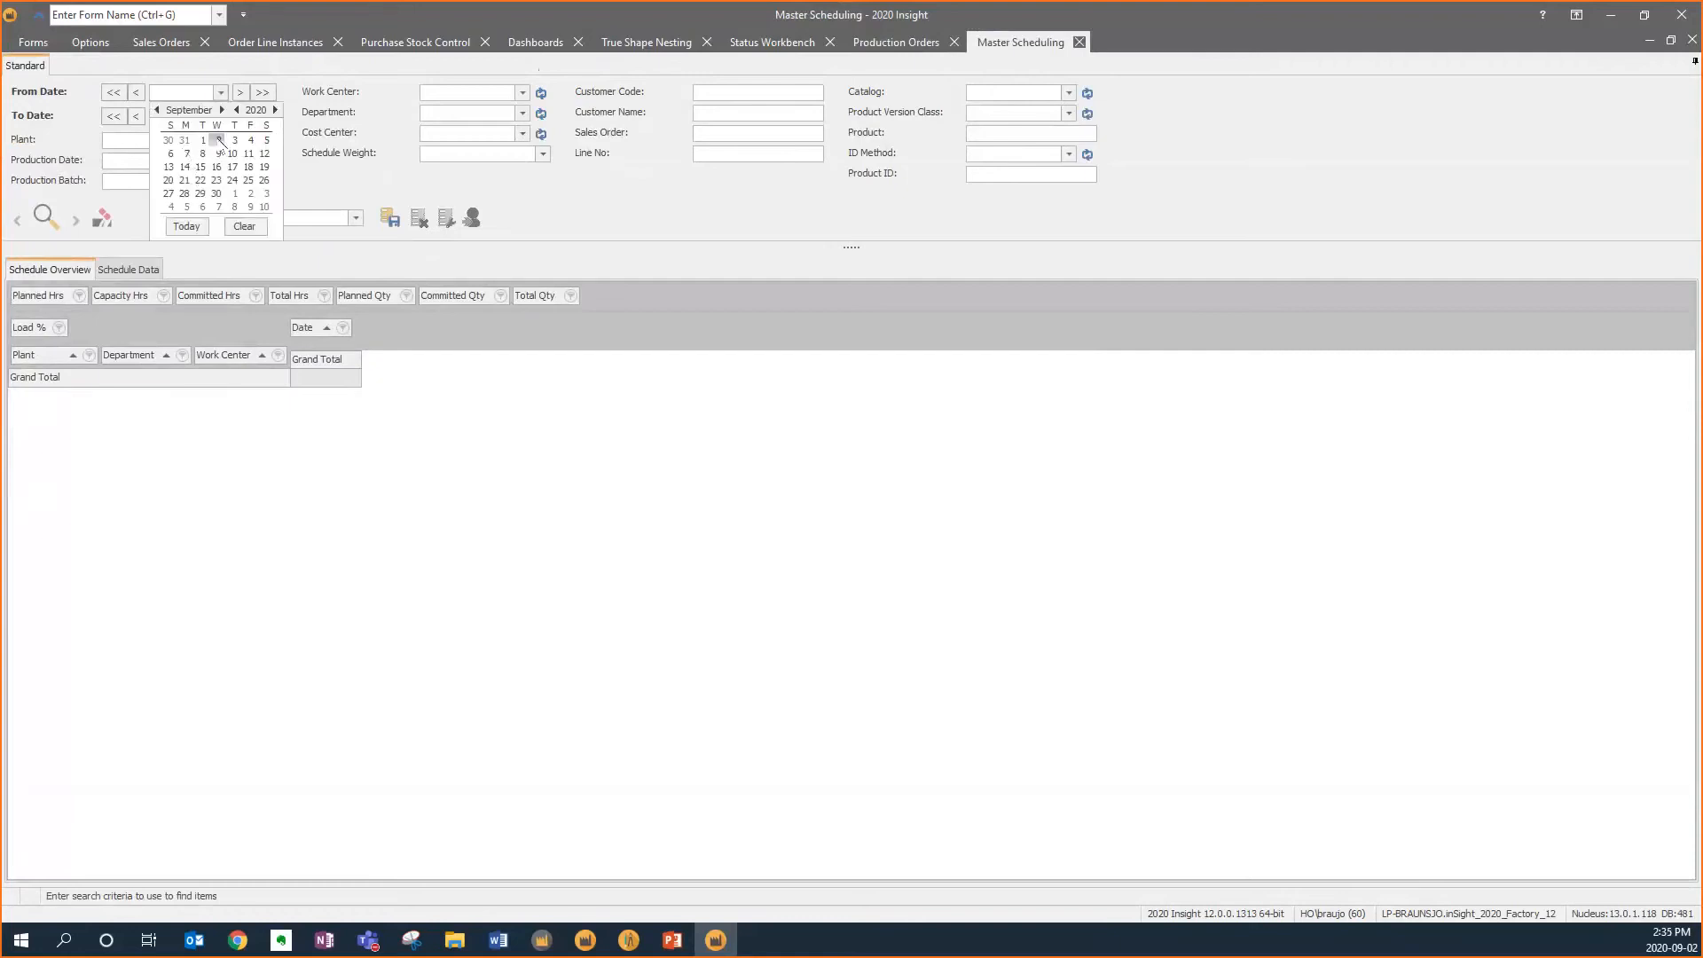
pyautogui.click(218, 140)
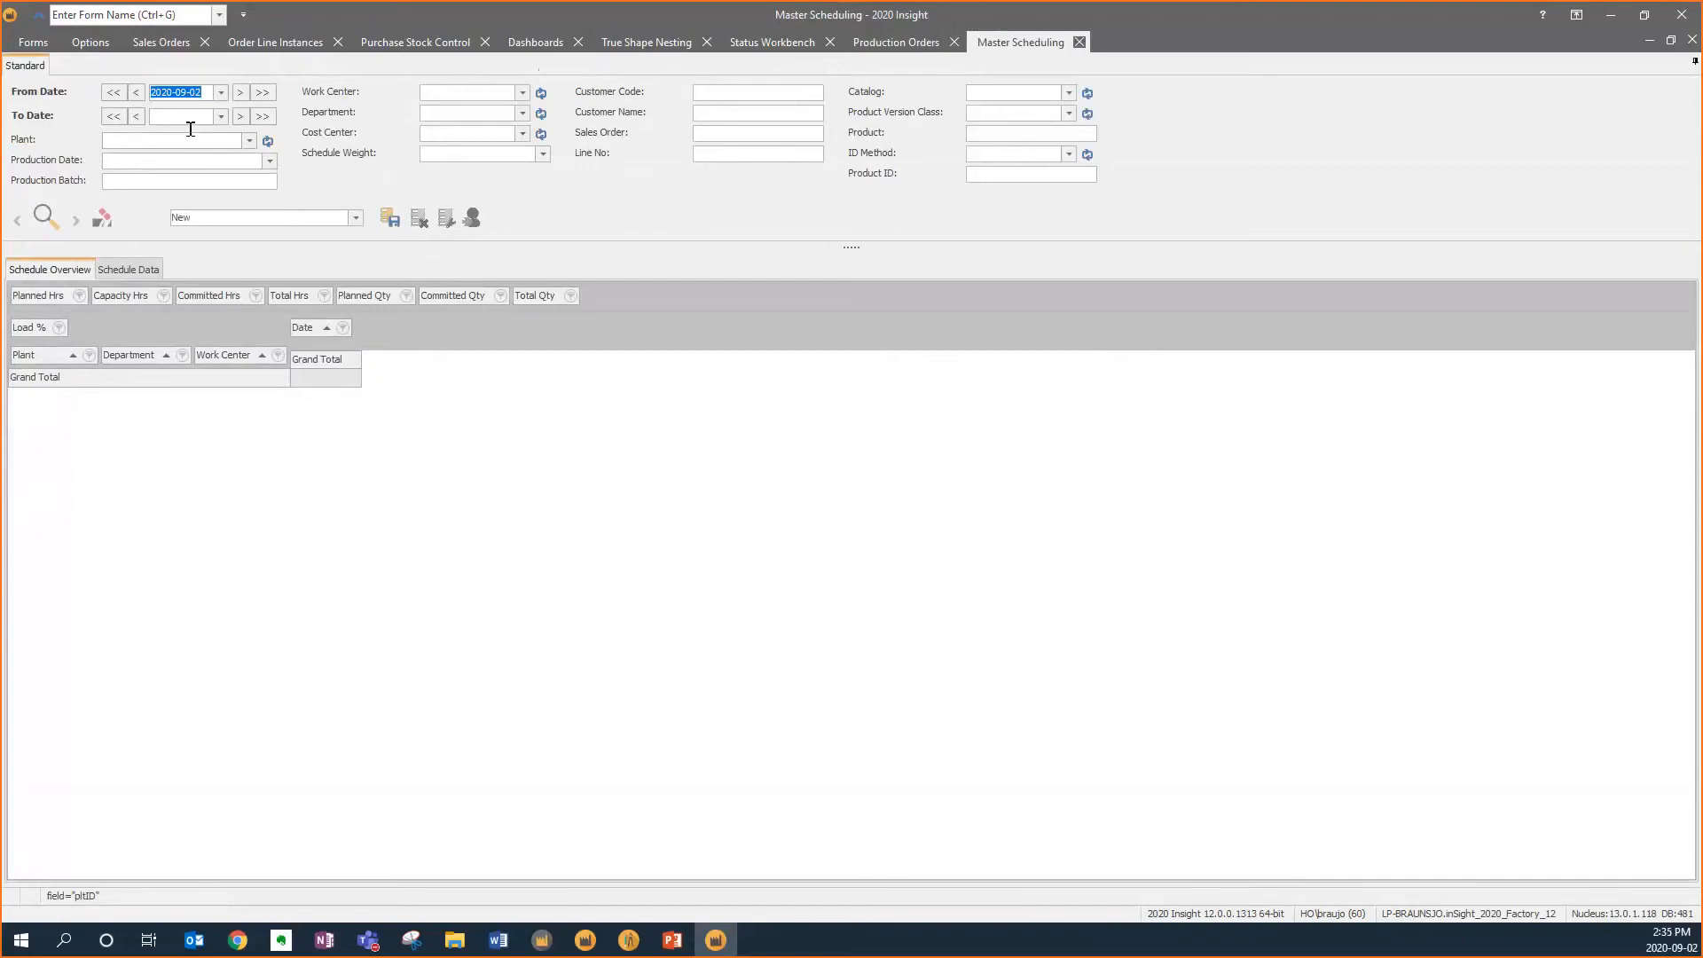
pyautogui.click(189, 118)
pyautogui.click(47, 218)
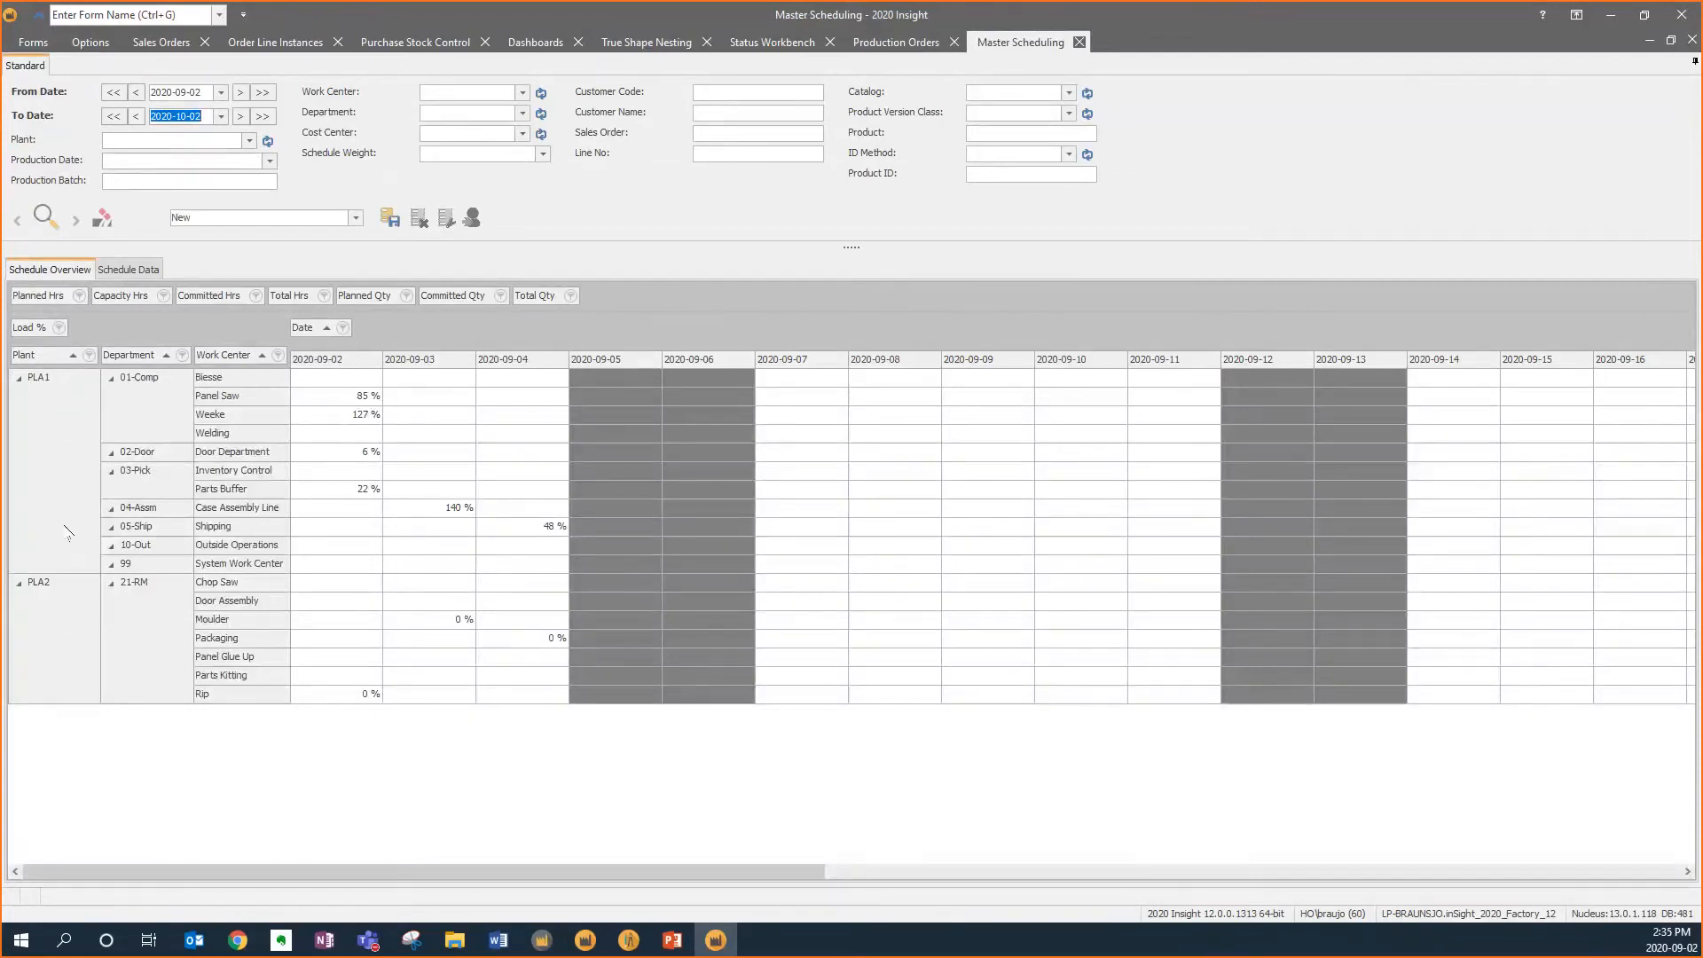
# Remove the Department and Plant groupings from the schedule overview and open the Welding work center's schedule data
pyautogui.moveTo(133, 355); pyautogui.dragTo(571, 304)
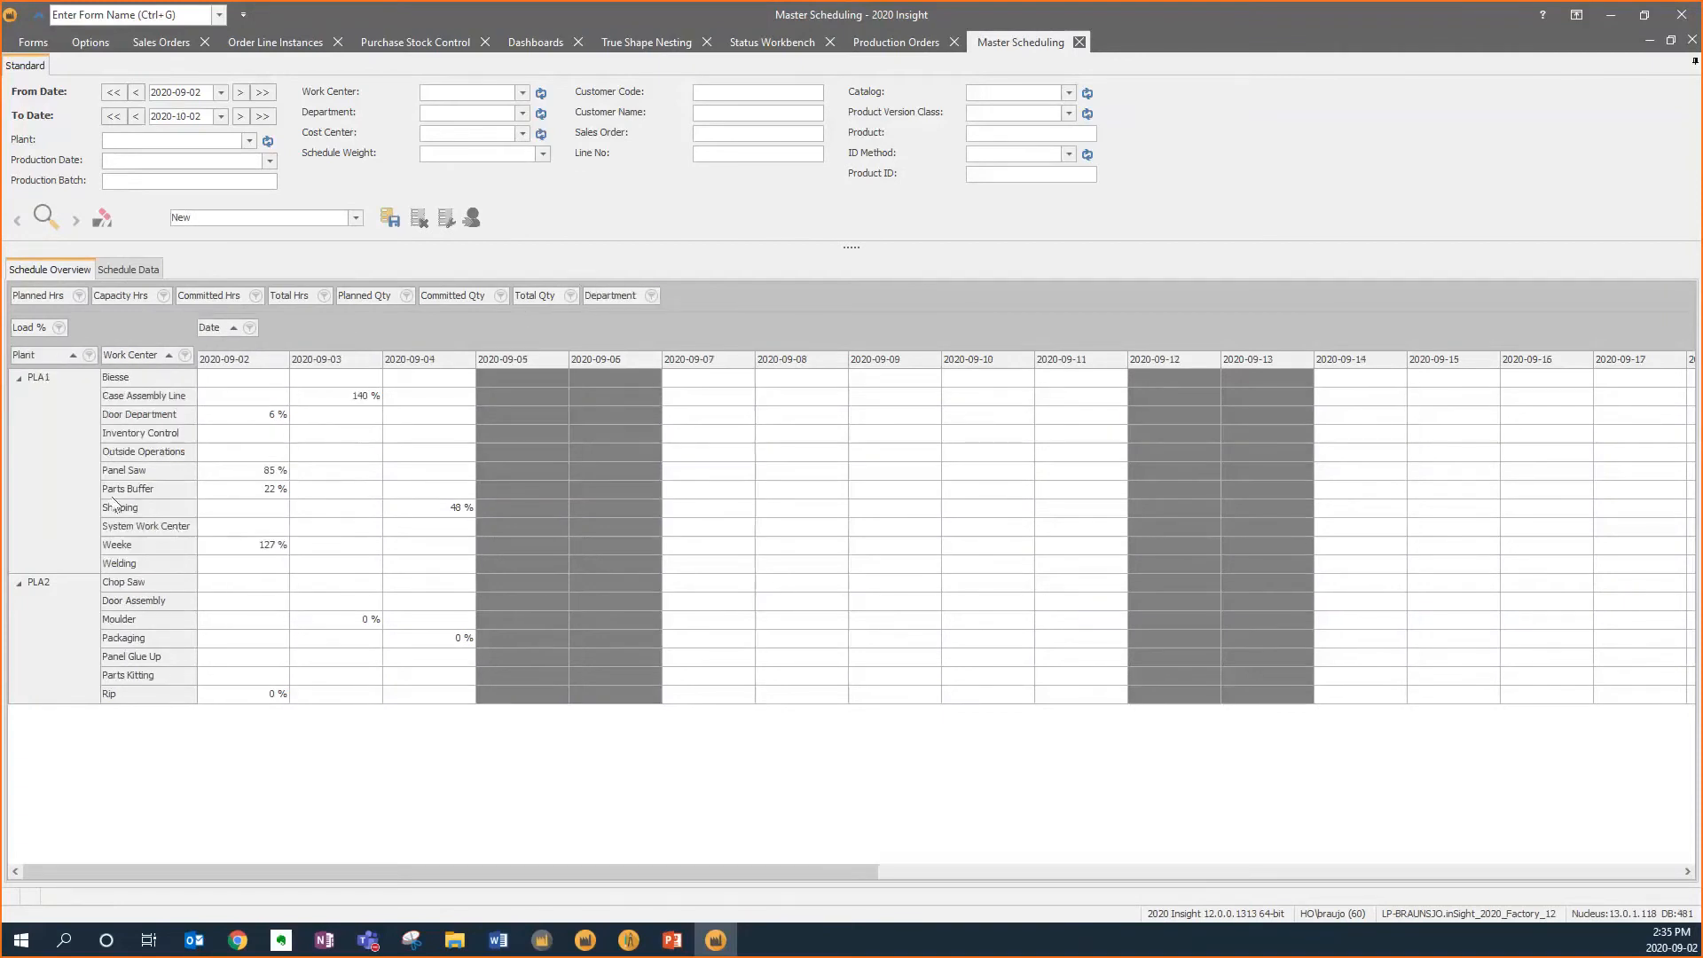
pyautogui.moveTo(47, 355); pyautogui.dragTo(676, 298)
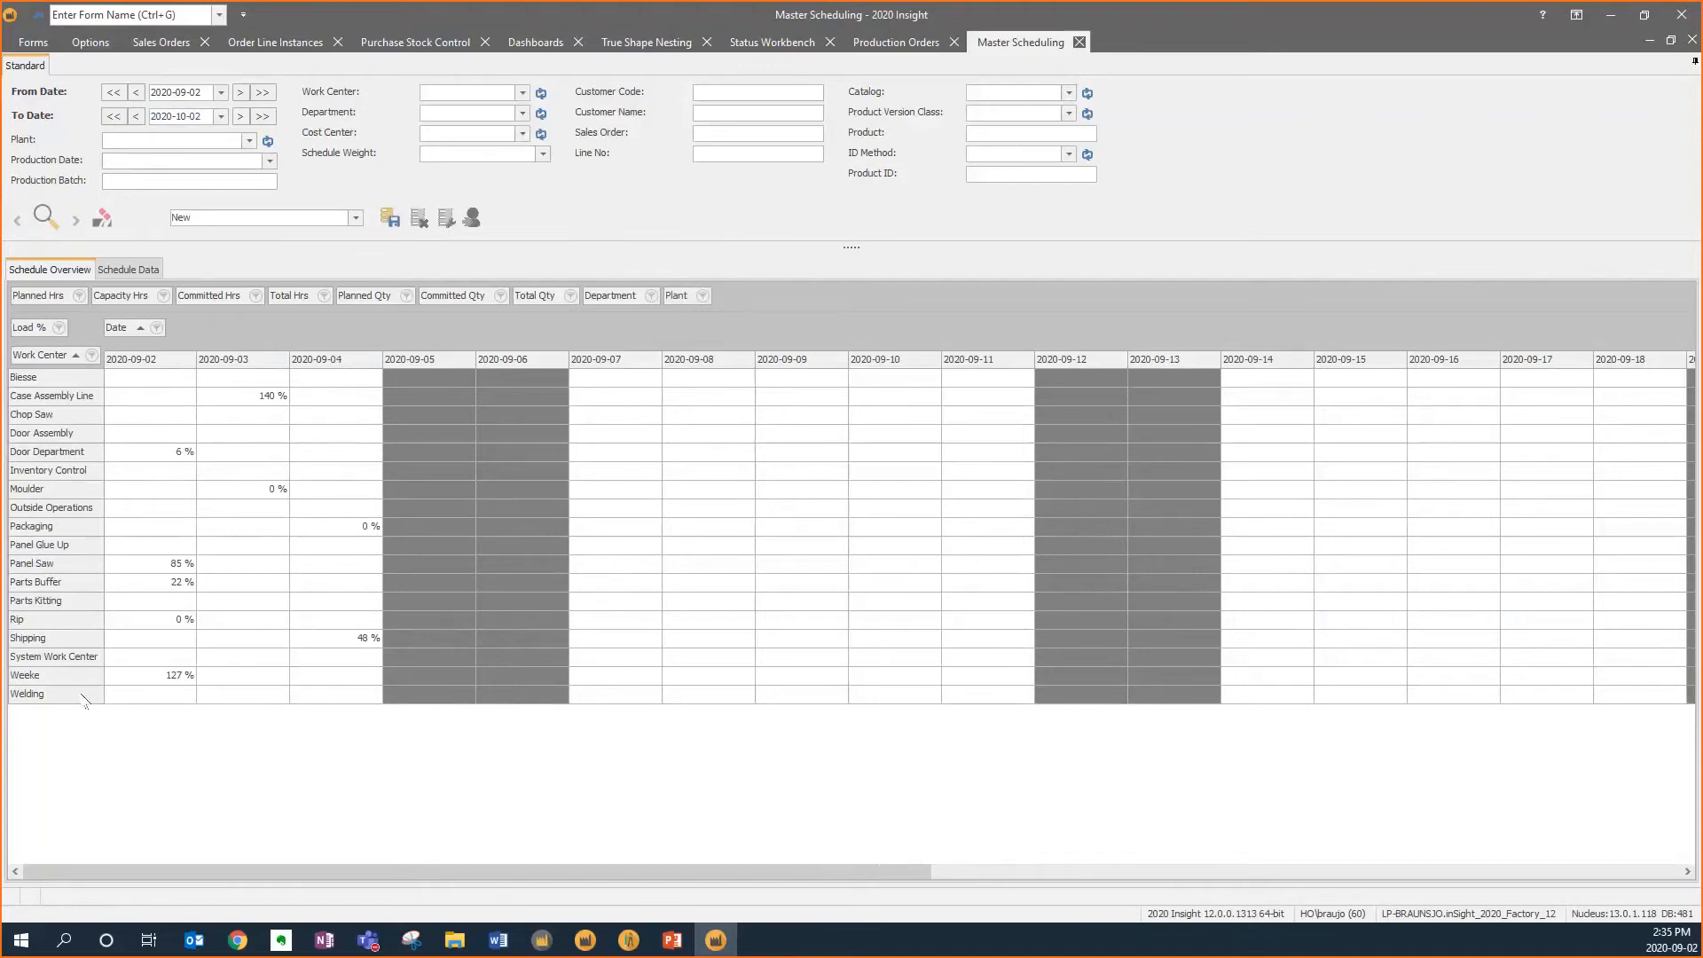
pyautogui.click(168, 679)
pyautogui.doubleClick(176, 679)
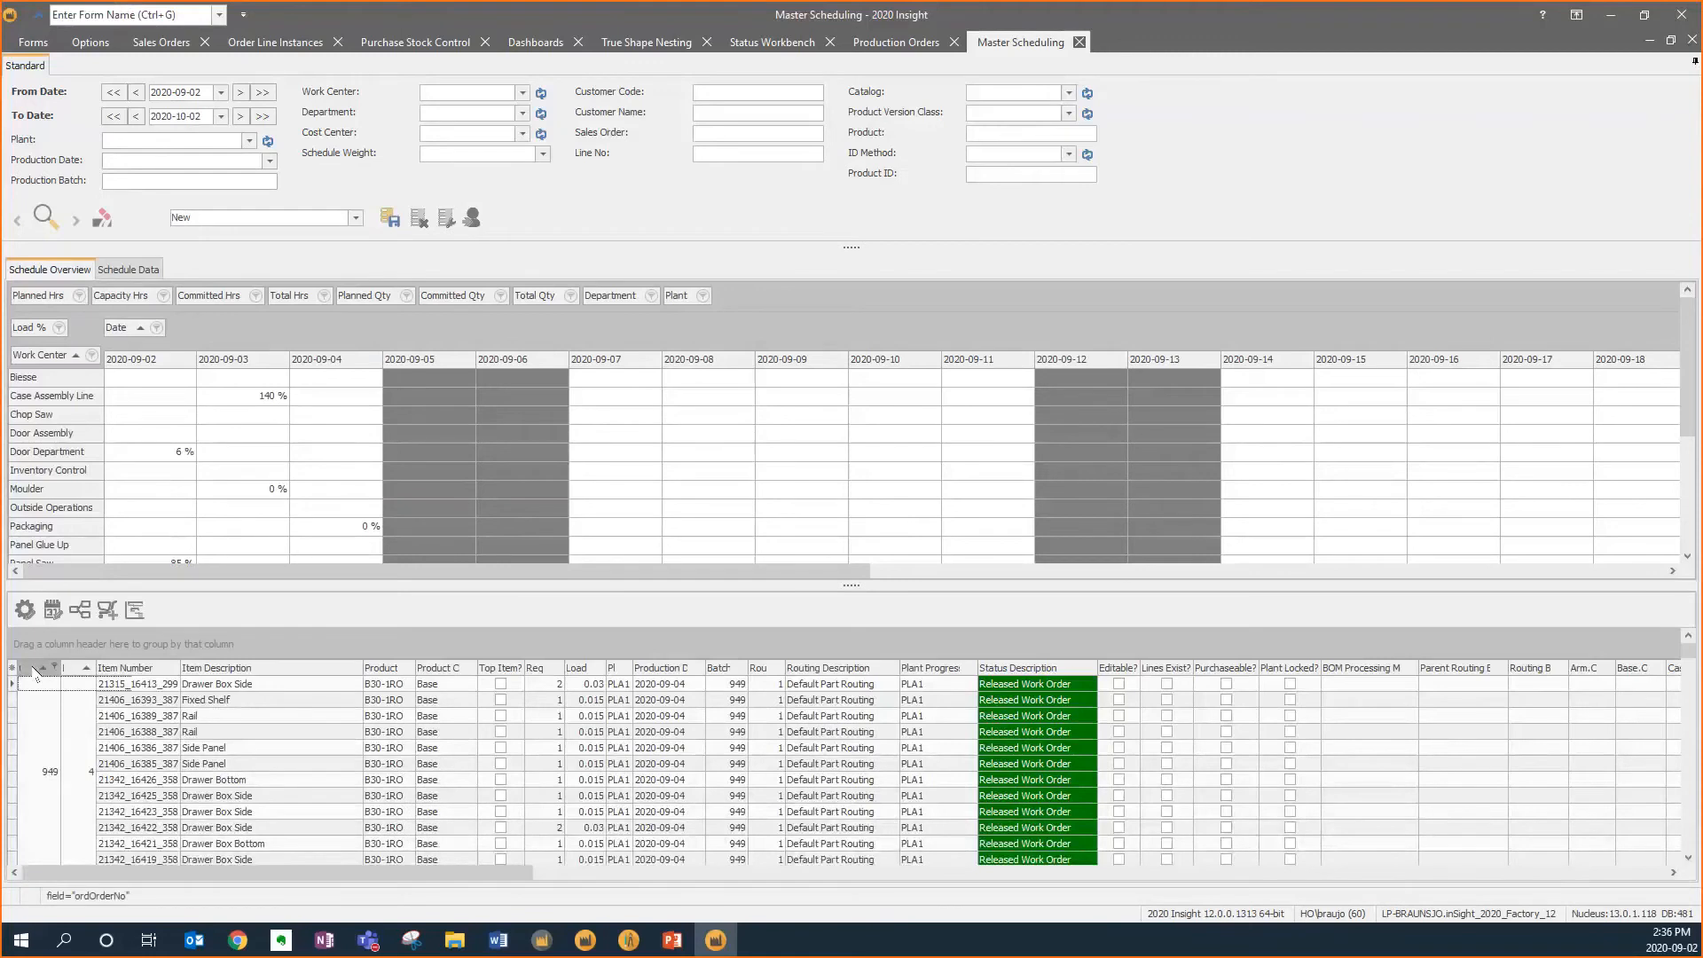
# Group the schedule data by Order No, expand order 961 and select its two Side Panel rows
pyautogui.moveTo(36, 669); pyautogui.dragTo(40, 644)
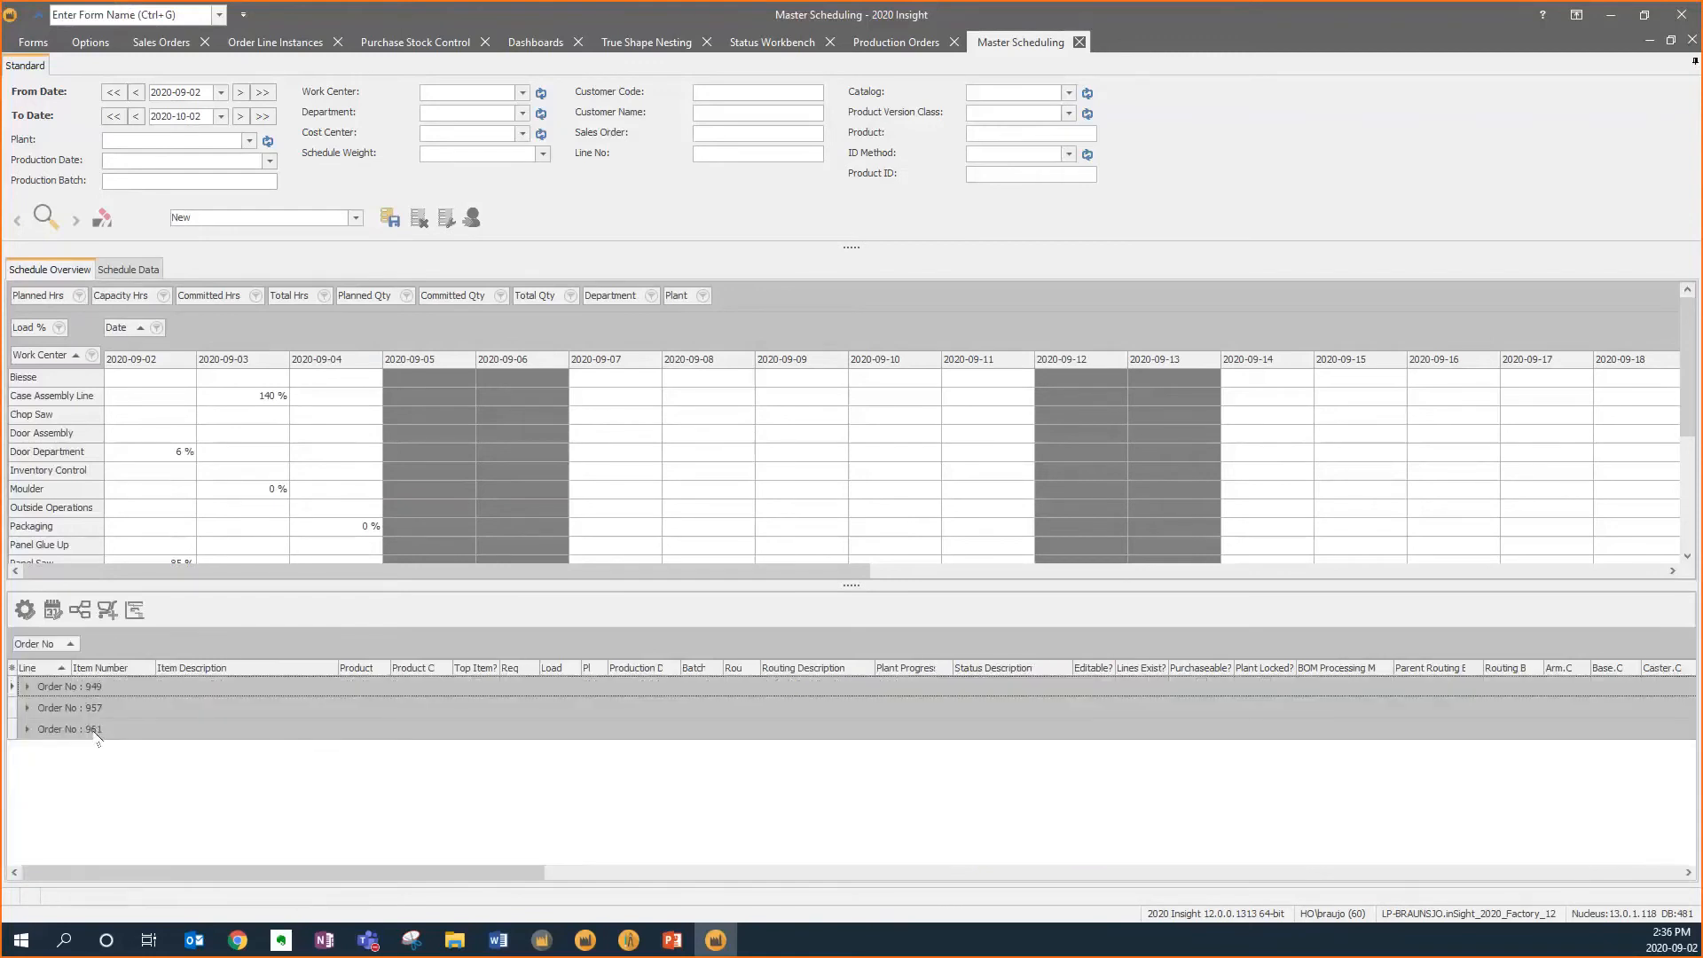
pyautogui.click(28, 730)
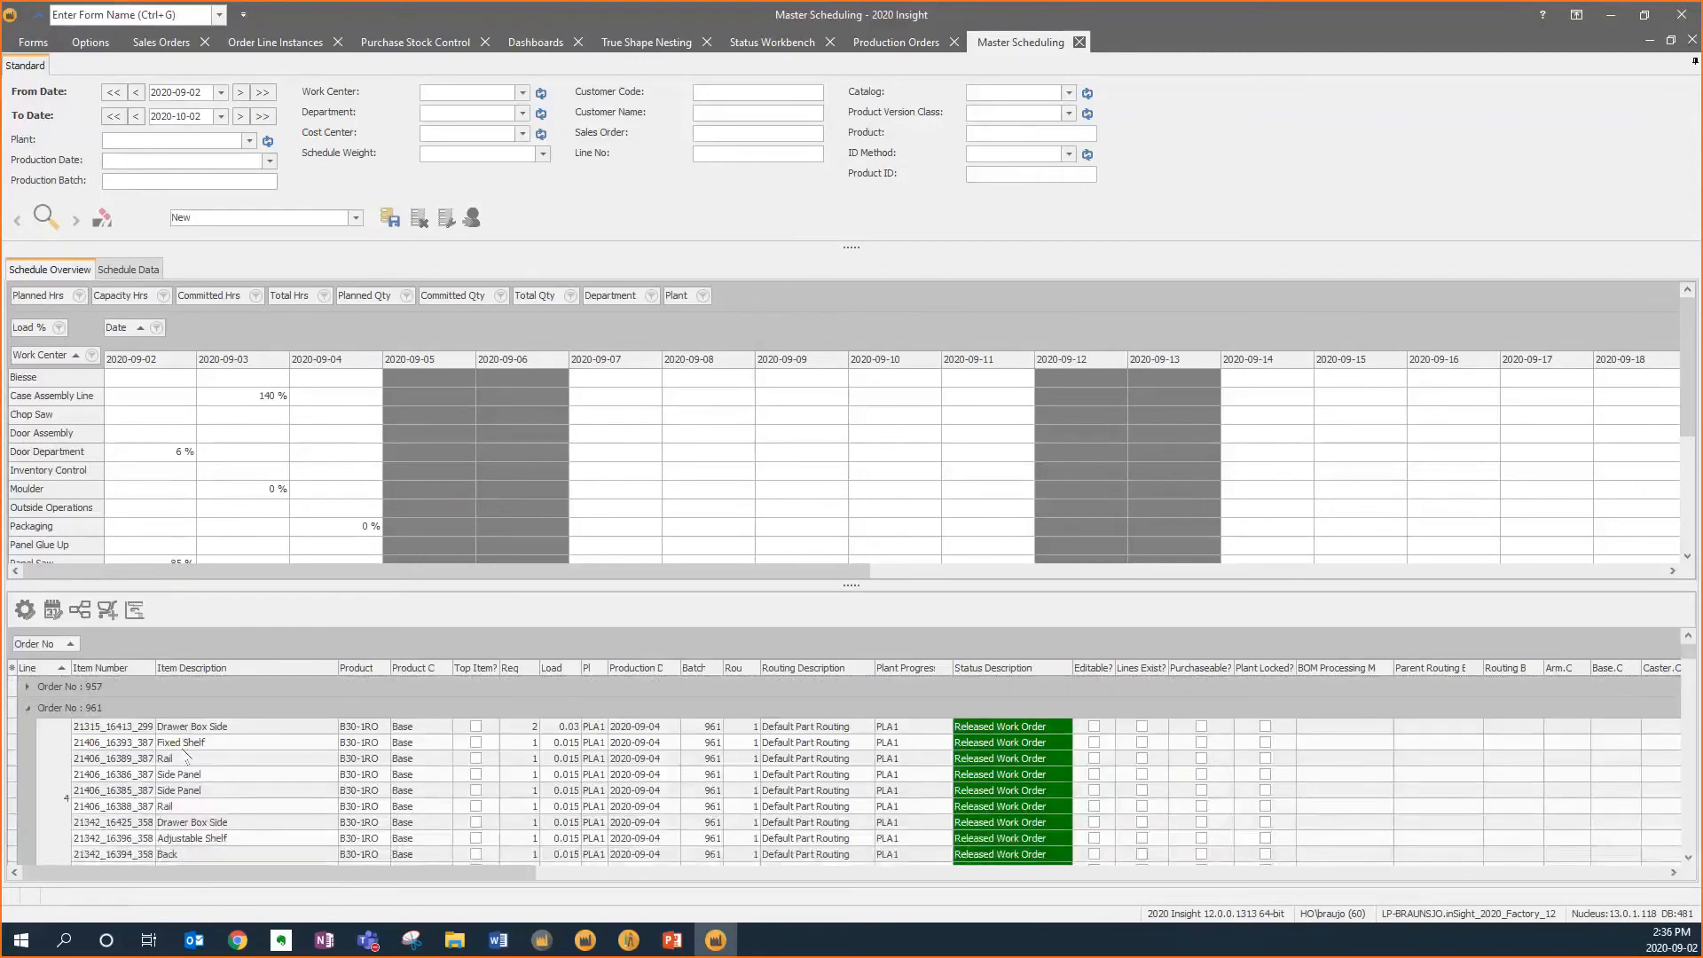
pyautogui.scroll(-1, 207, 768)
pyautogui.click(213, 718)
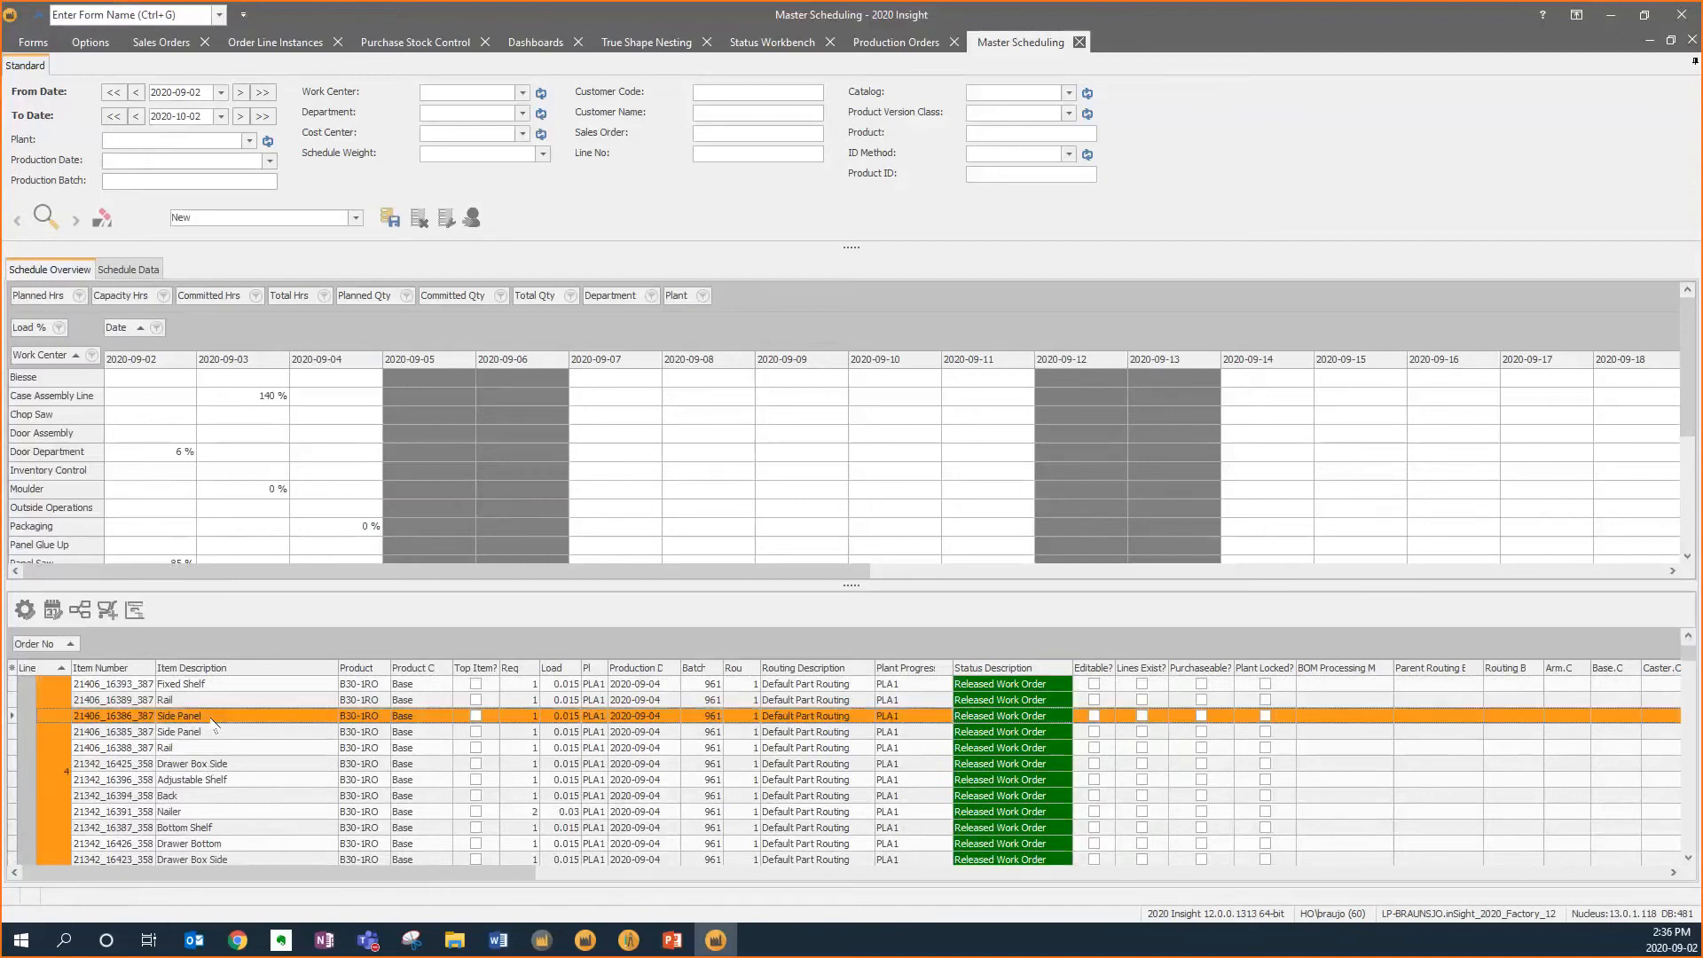
pyautogui.keyDown('shift'); pyautogui.click(226, 733); pyautogui.keyUp('shift')
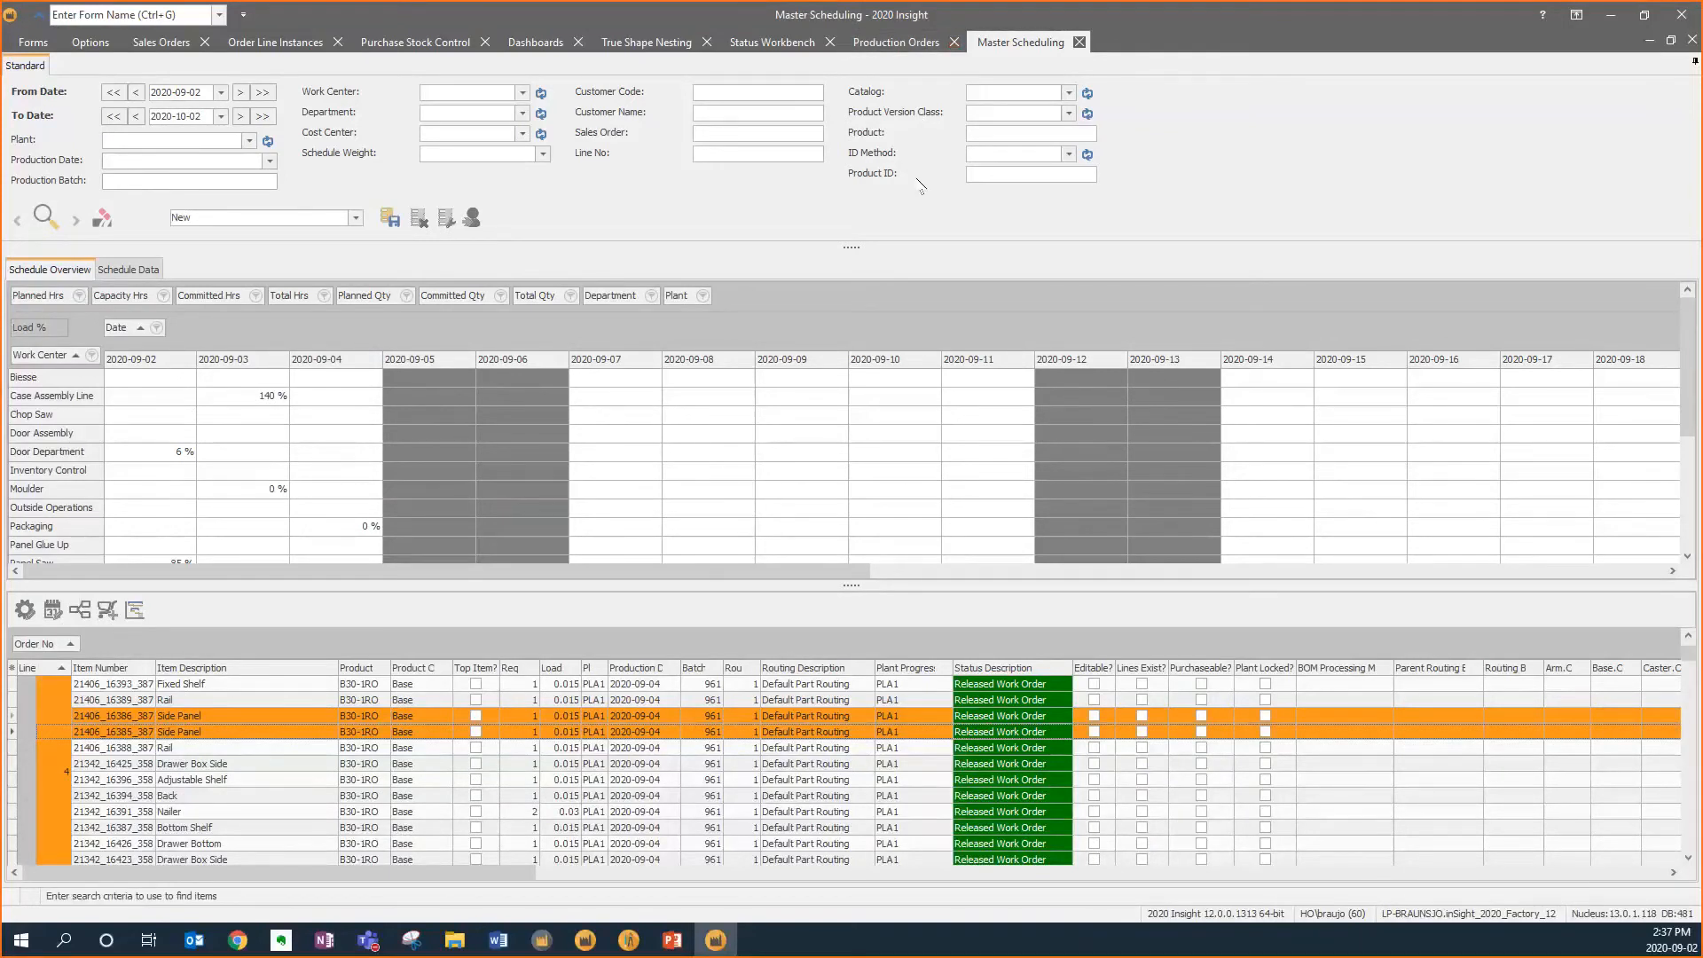
# Switch to the Shop Floor Assistant in the browser and open the Cutting station's Work Orders
pyautogui.click(46, 46)
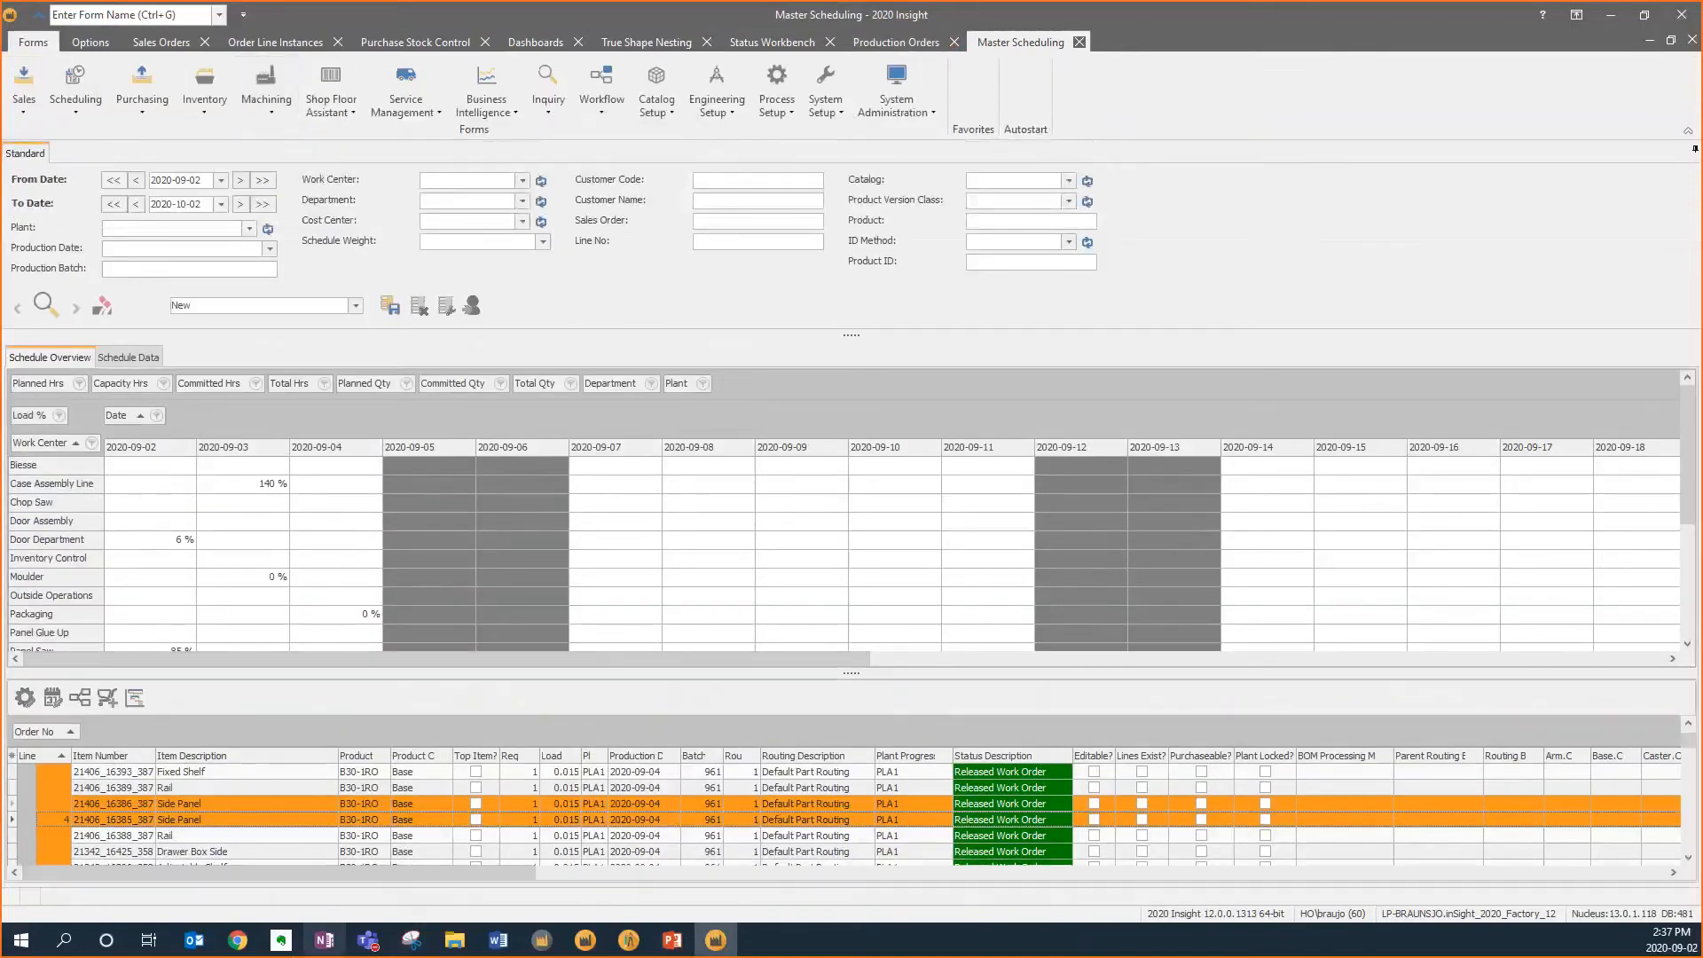
pyautogui.click(238, 942)
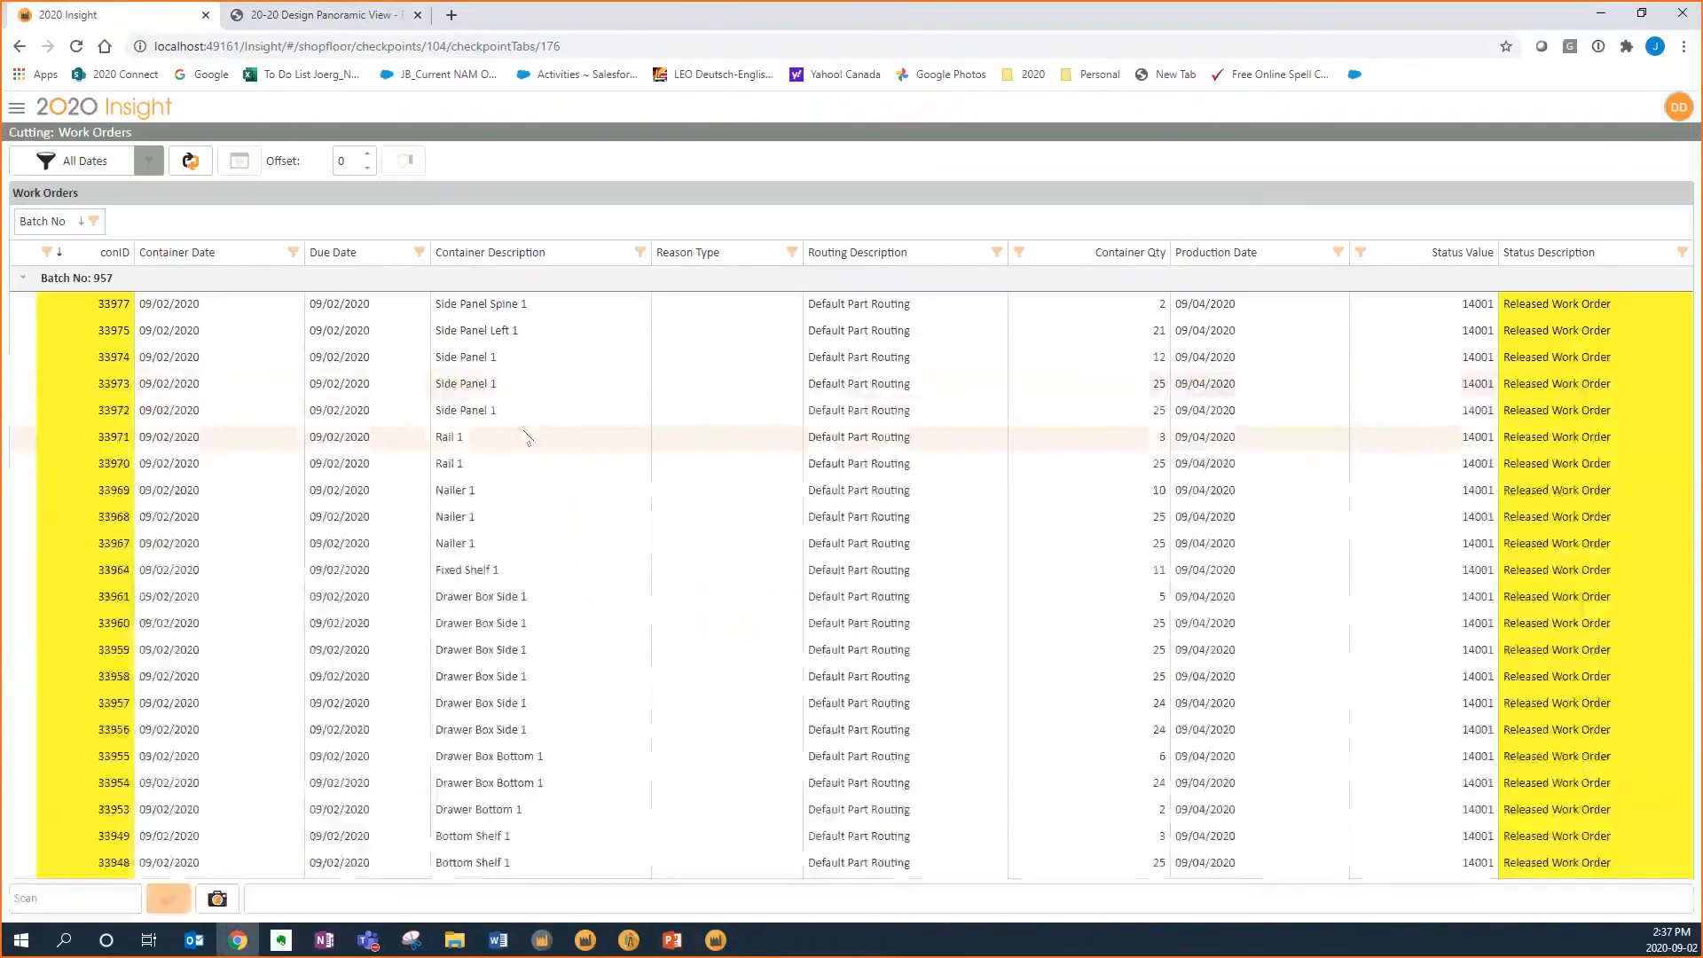
pyautogui.click(15, 110)
pyautogui.click(57, 175)
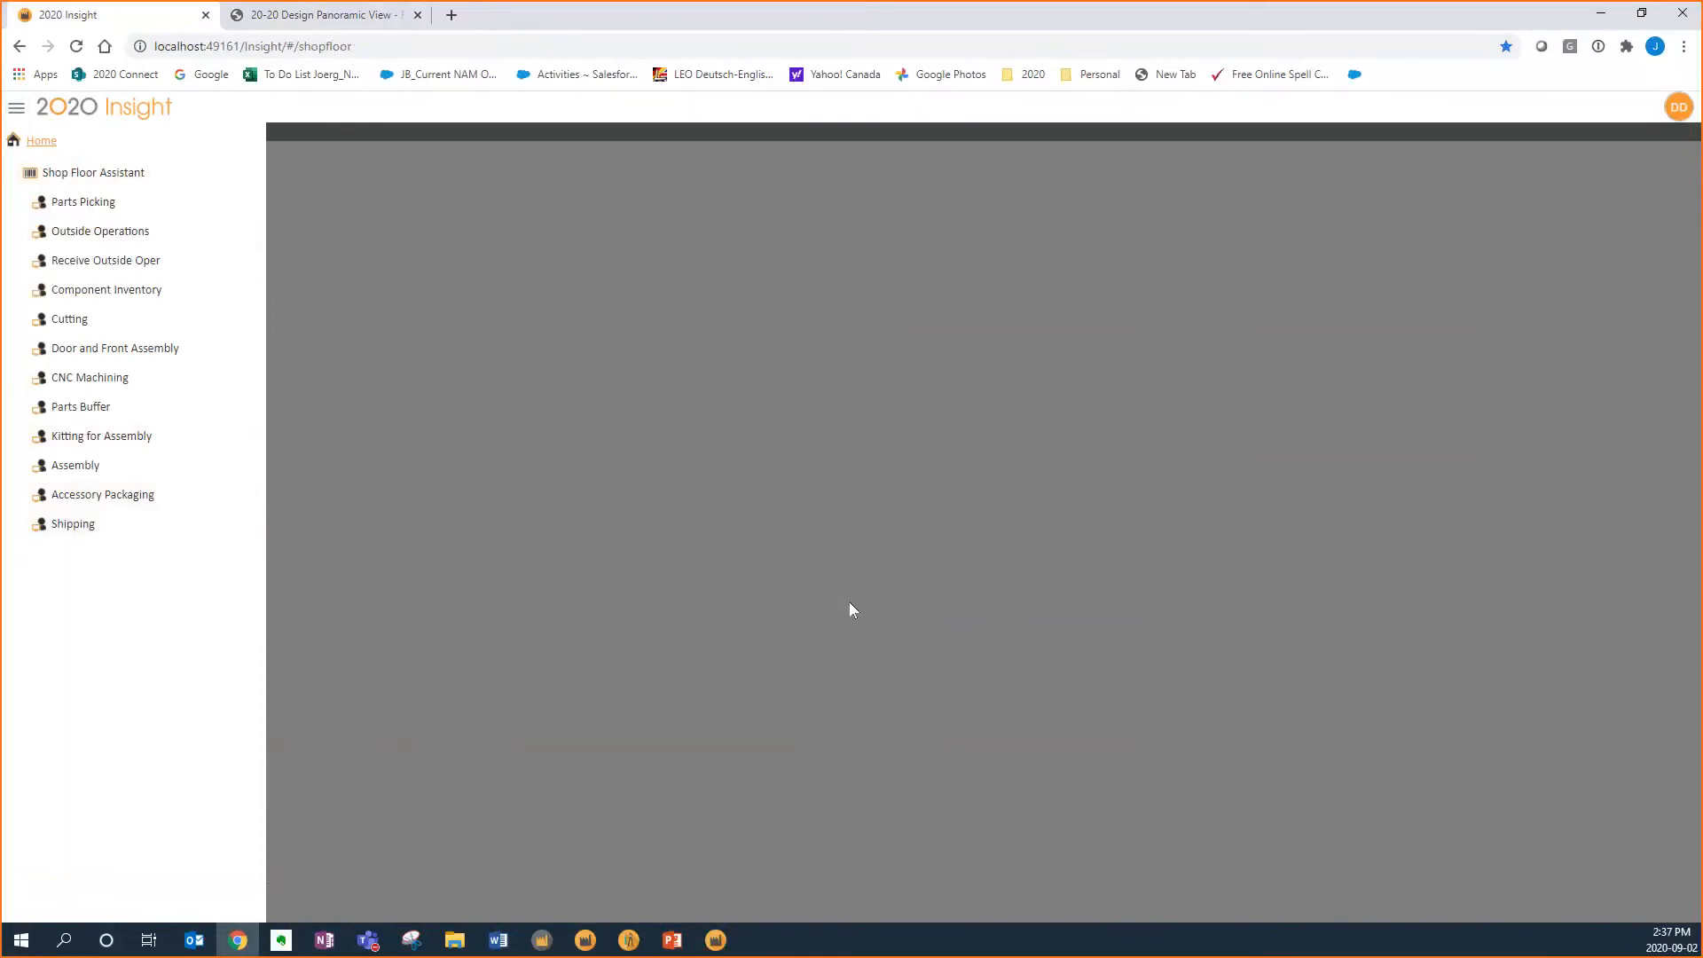
pyautogui.click(74, 321)
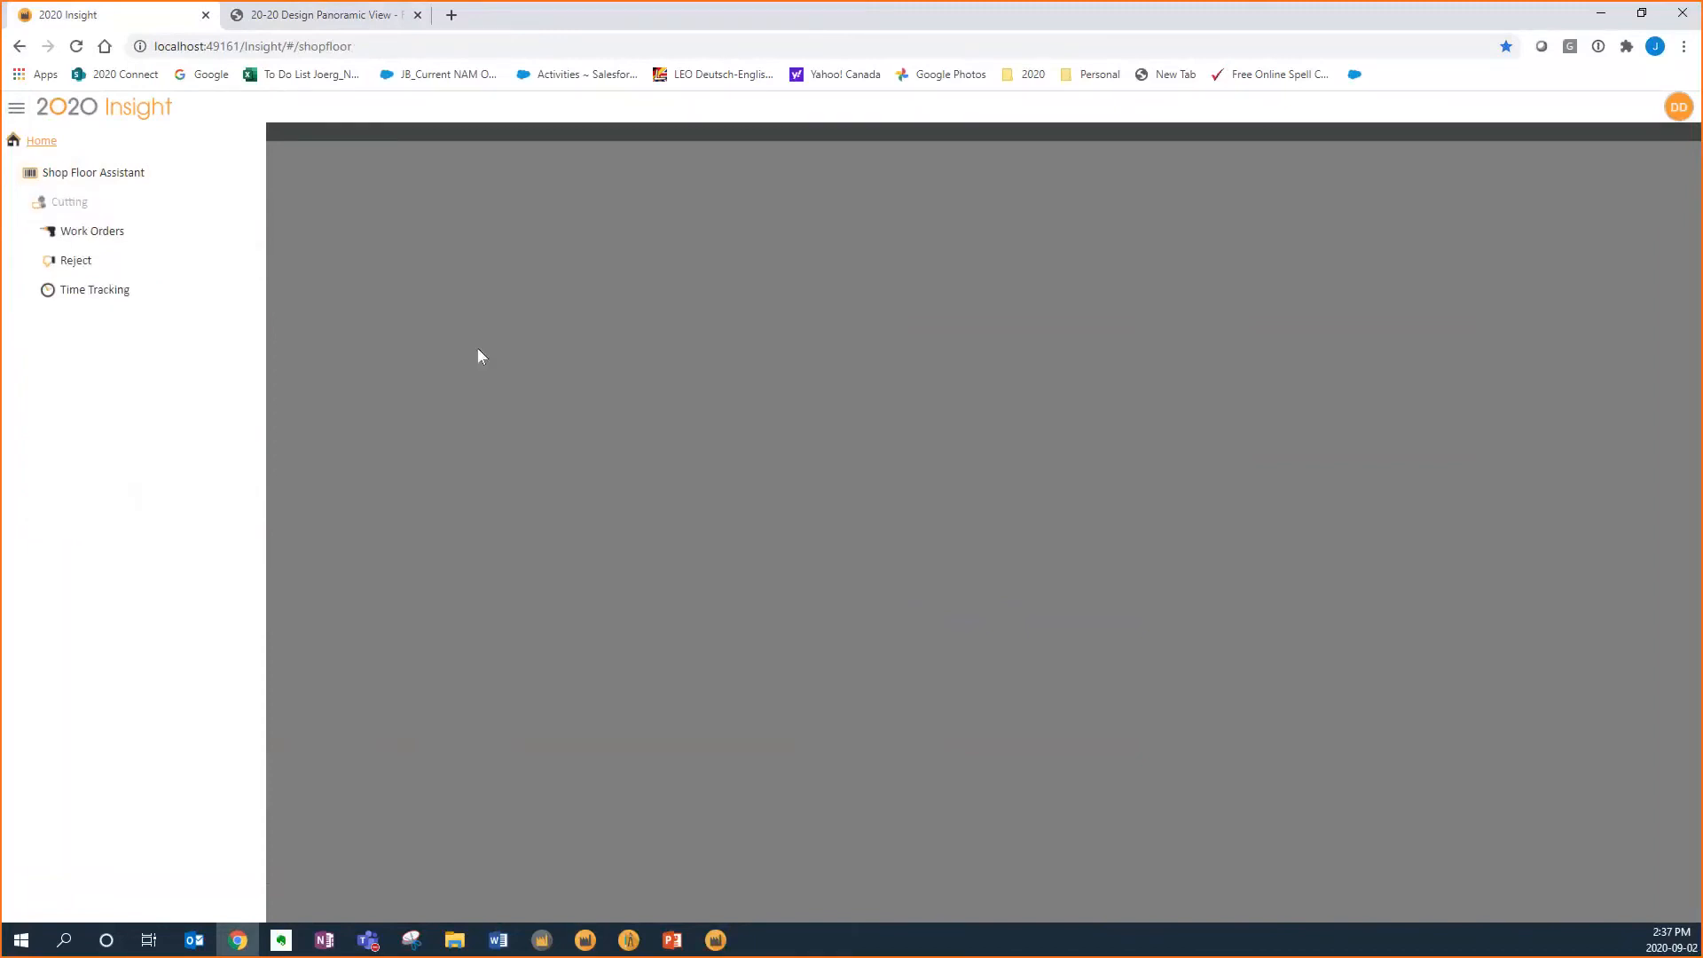
pyautogui.click(99, 234)
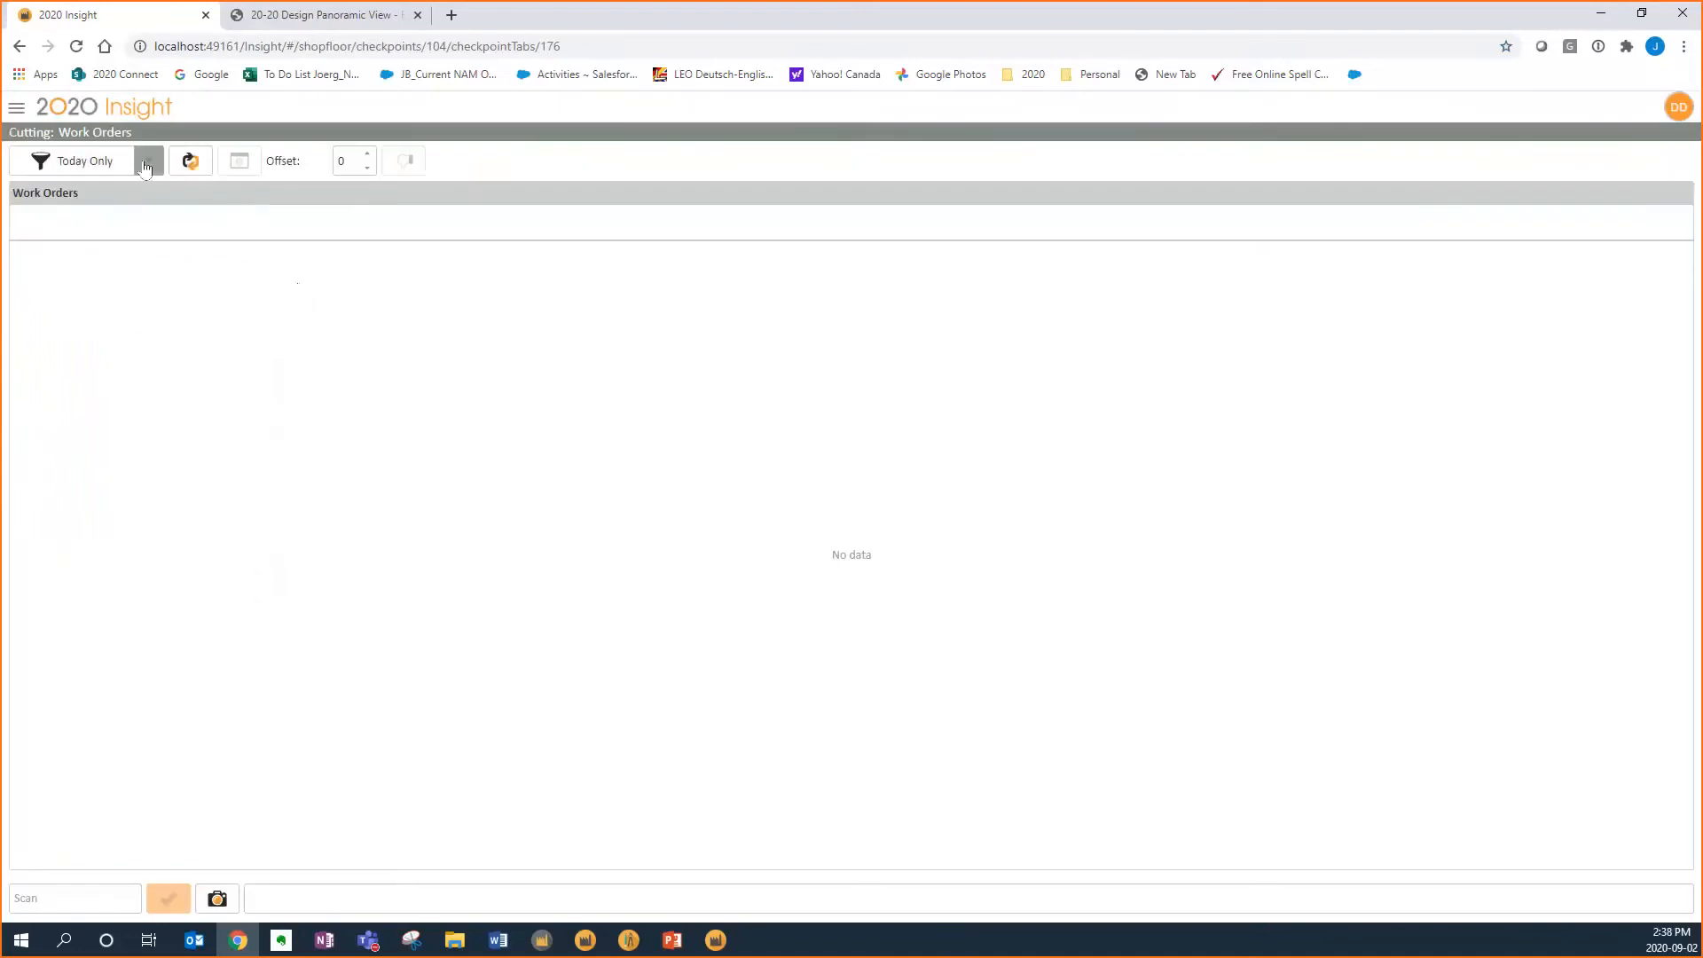
# Show work orders for all dates and filter them to batch 961
pyautogui.click(148, 161)
pyautogui.click(133, 265)
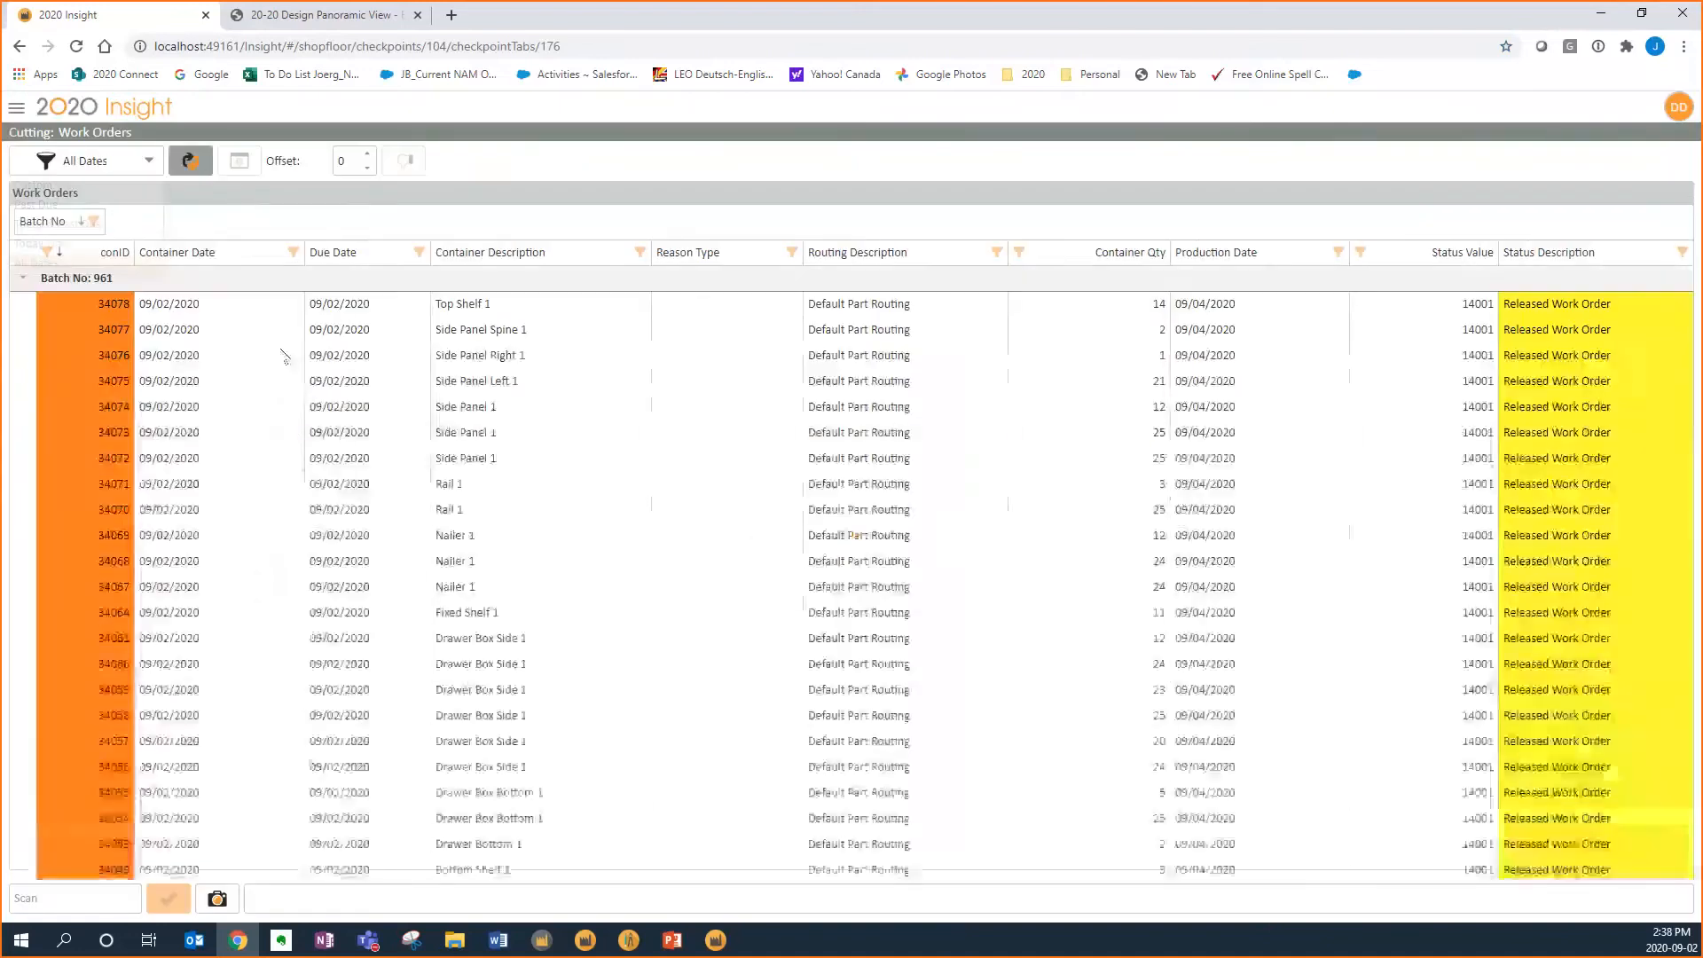
pyautogui.click(90, 223)
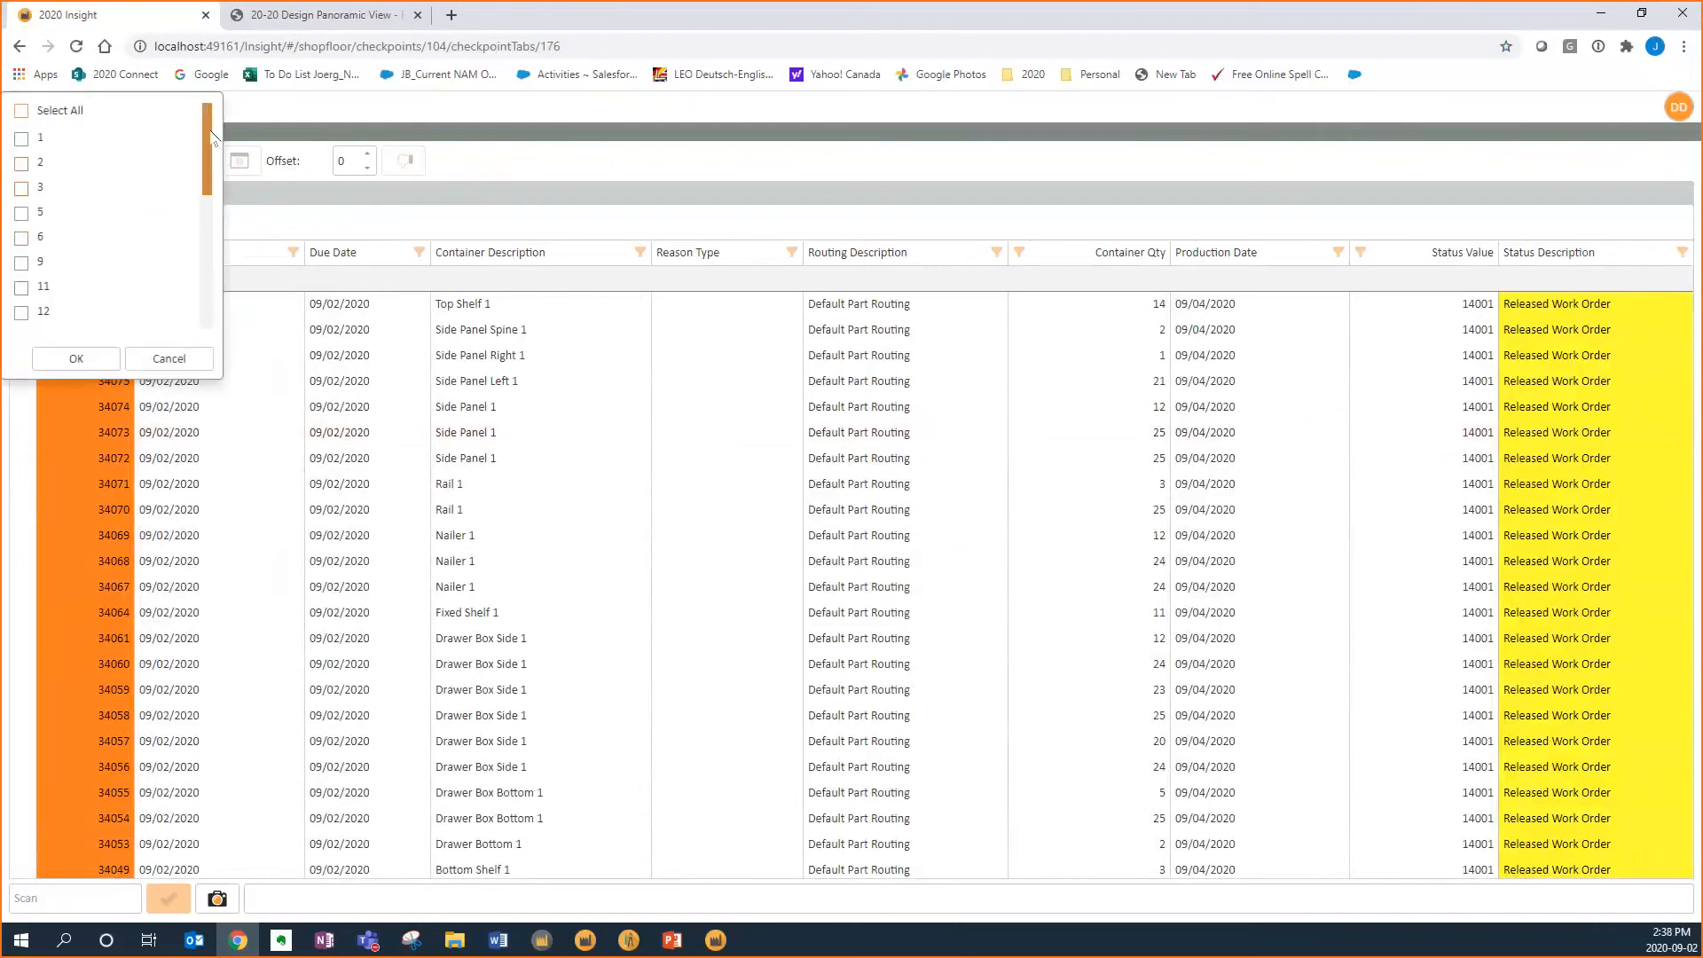
pyautogui.moveTo(211, 164); pyautogui.dragTo(213, 315)
pyautogui.scroll(-10, 192, 312)
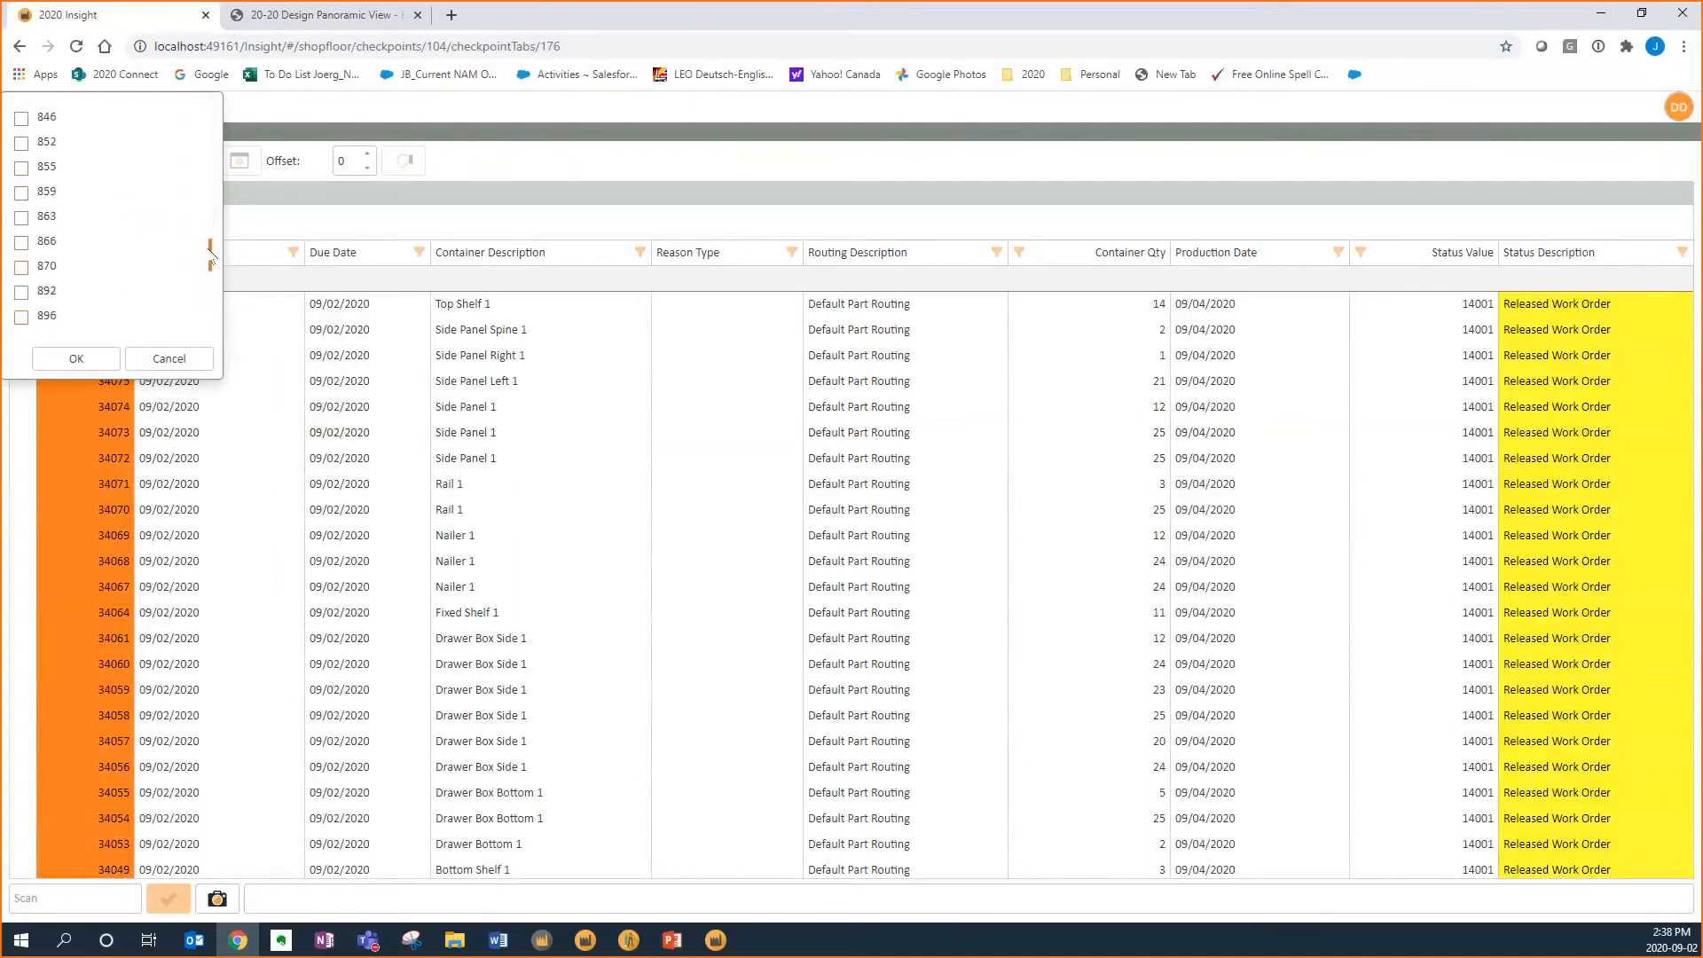
pyautogui.moveTo(206, 250); pyautogui.dragTo(208, 339)
pyautogui.click(21, 316)
pyautogui.click(78, 358)
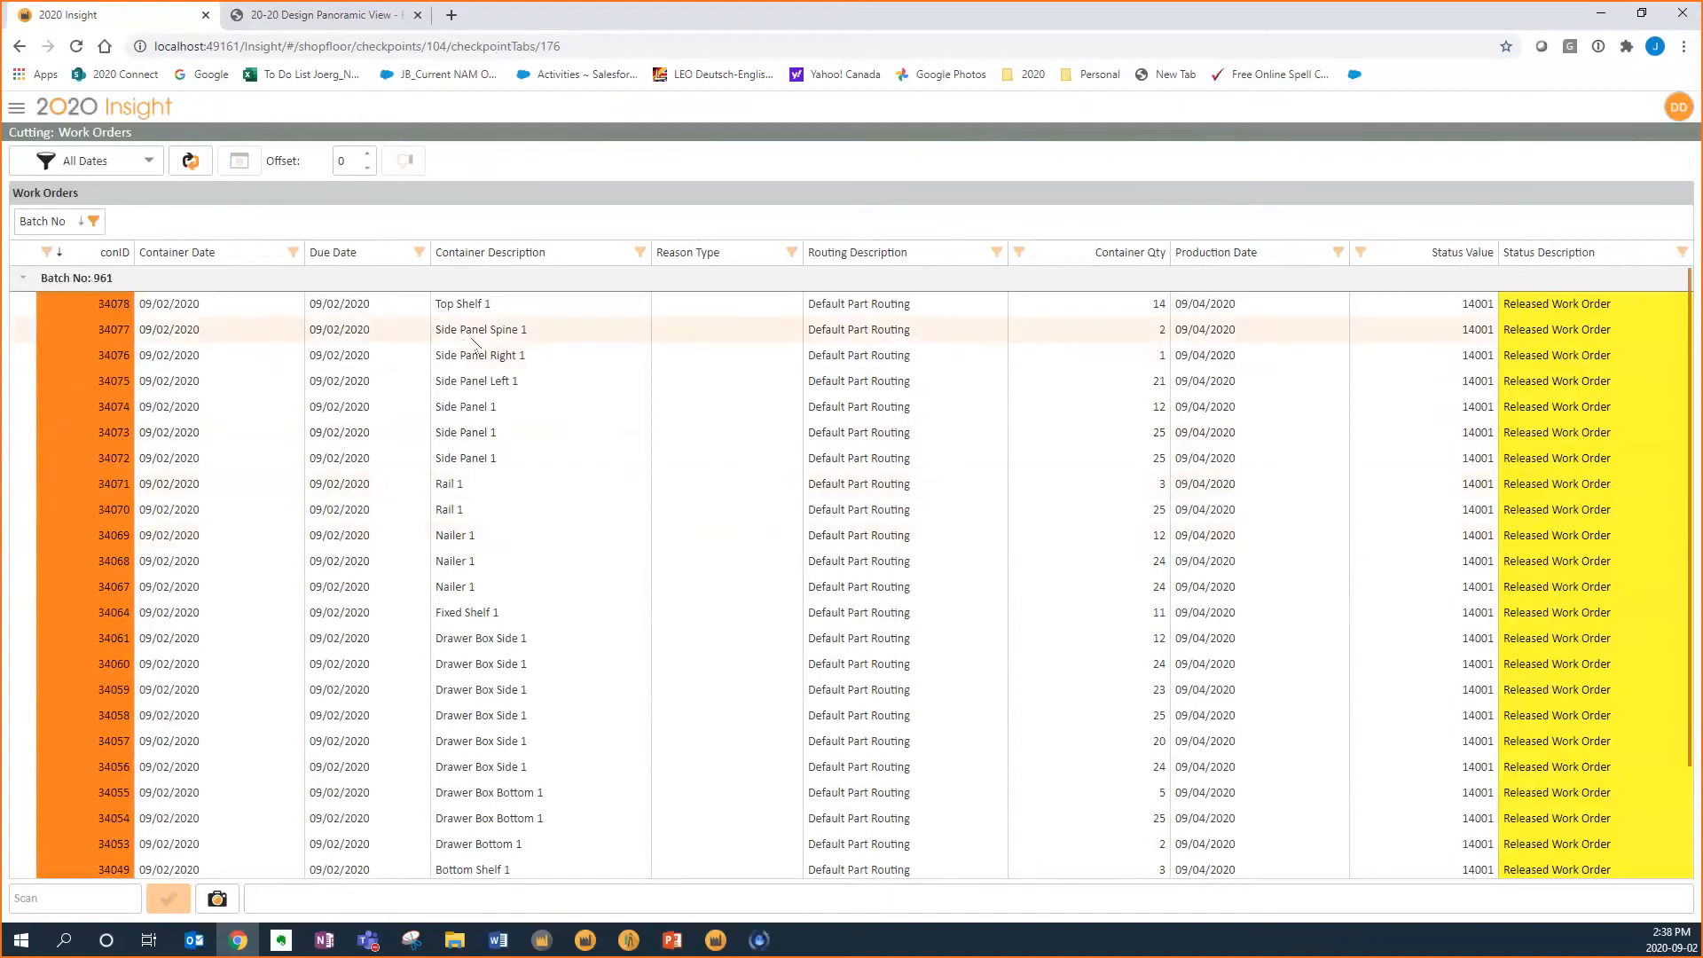
# Mark cutting complete for Side Panel container 34074 and Adjustable Shelf container 34045
pyautogui.click(470, 406)
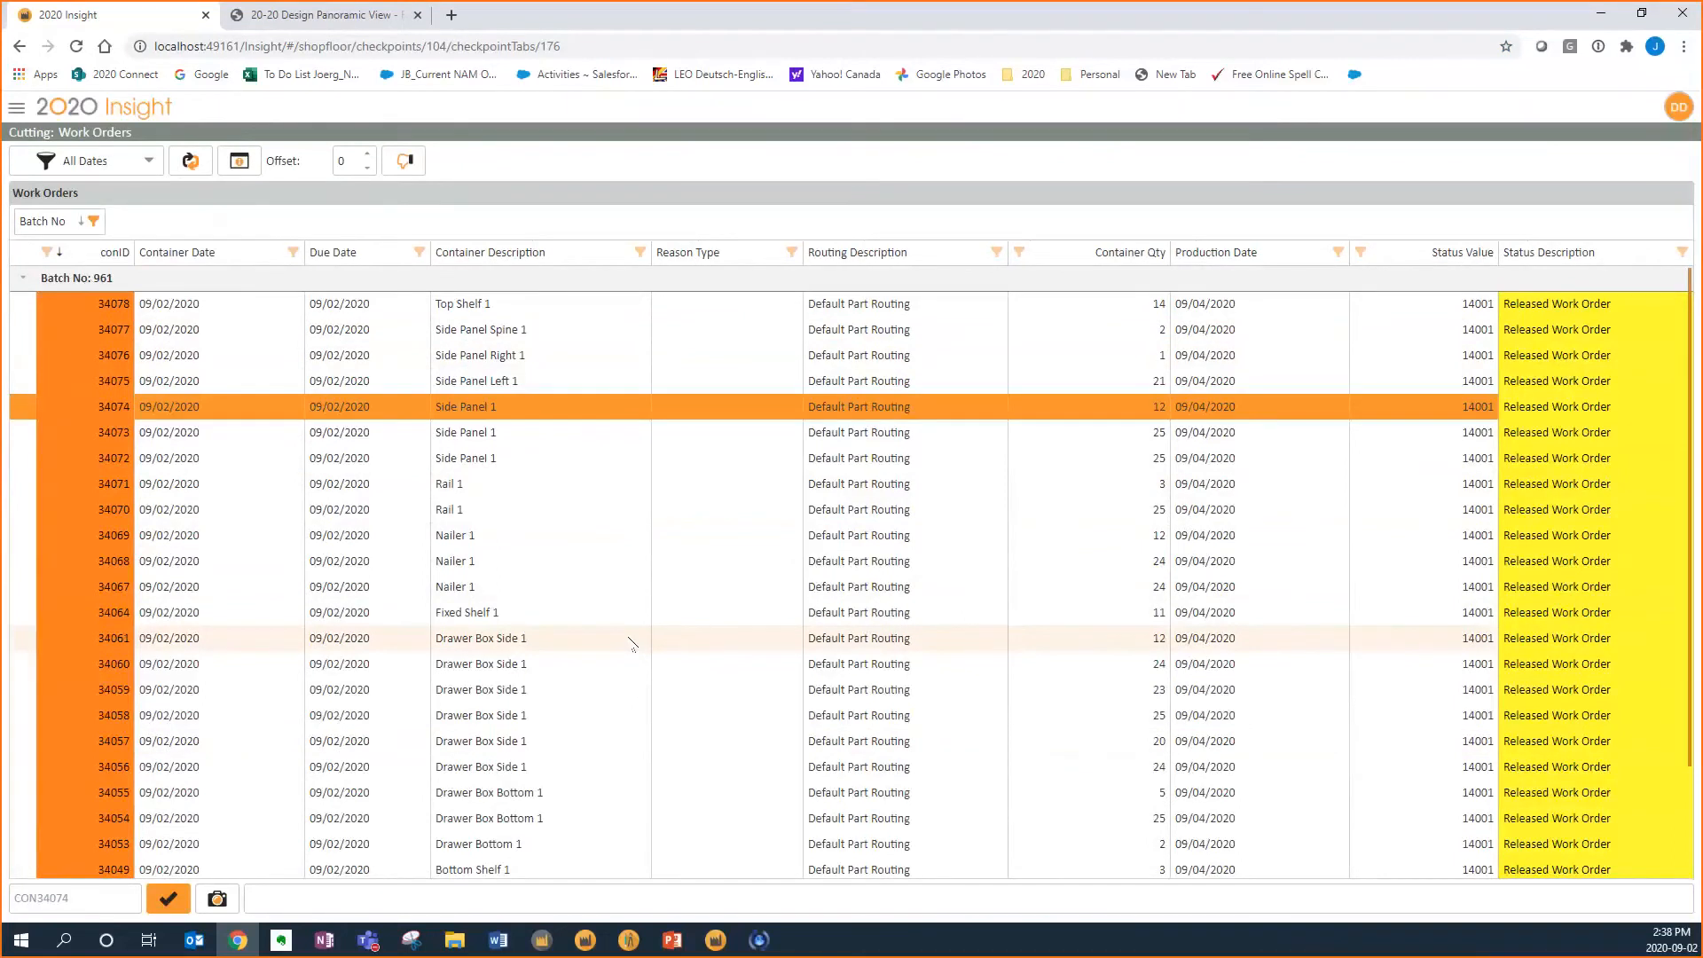
pyautogui.click(167, 900)
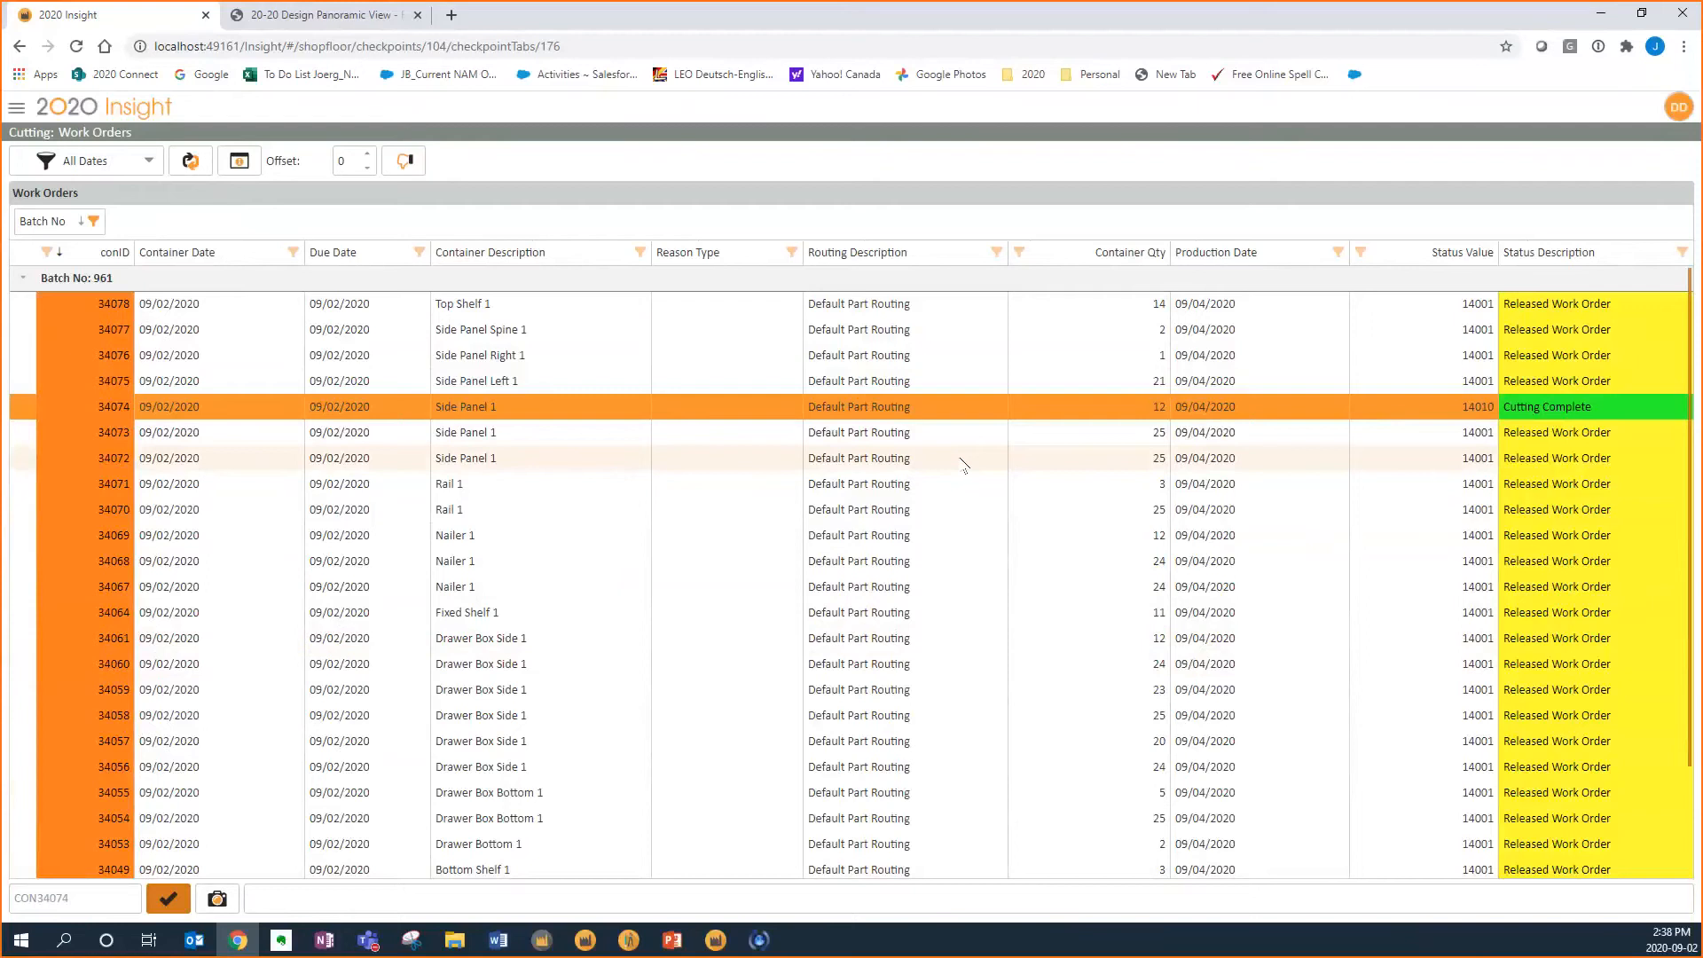
pyautogui.click(577, 435)
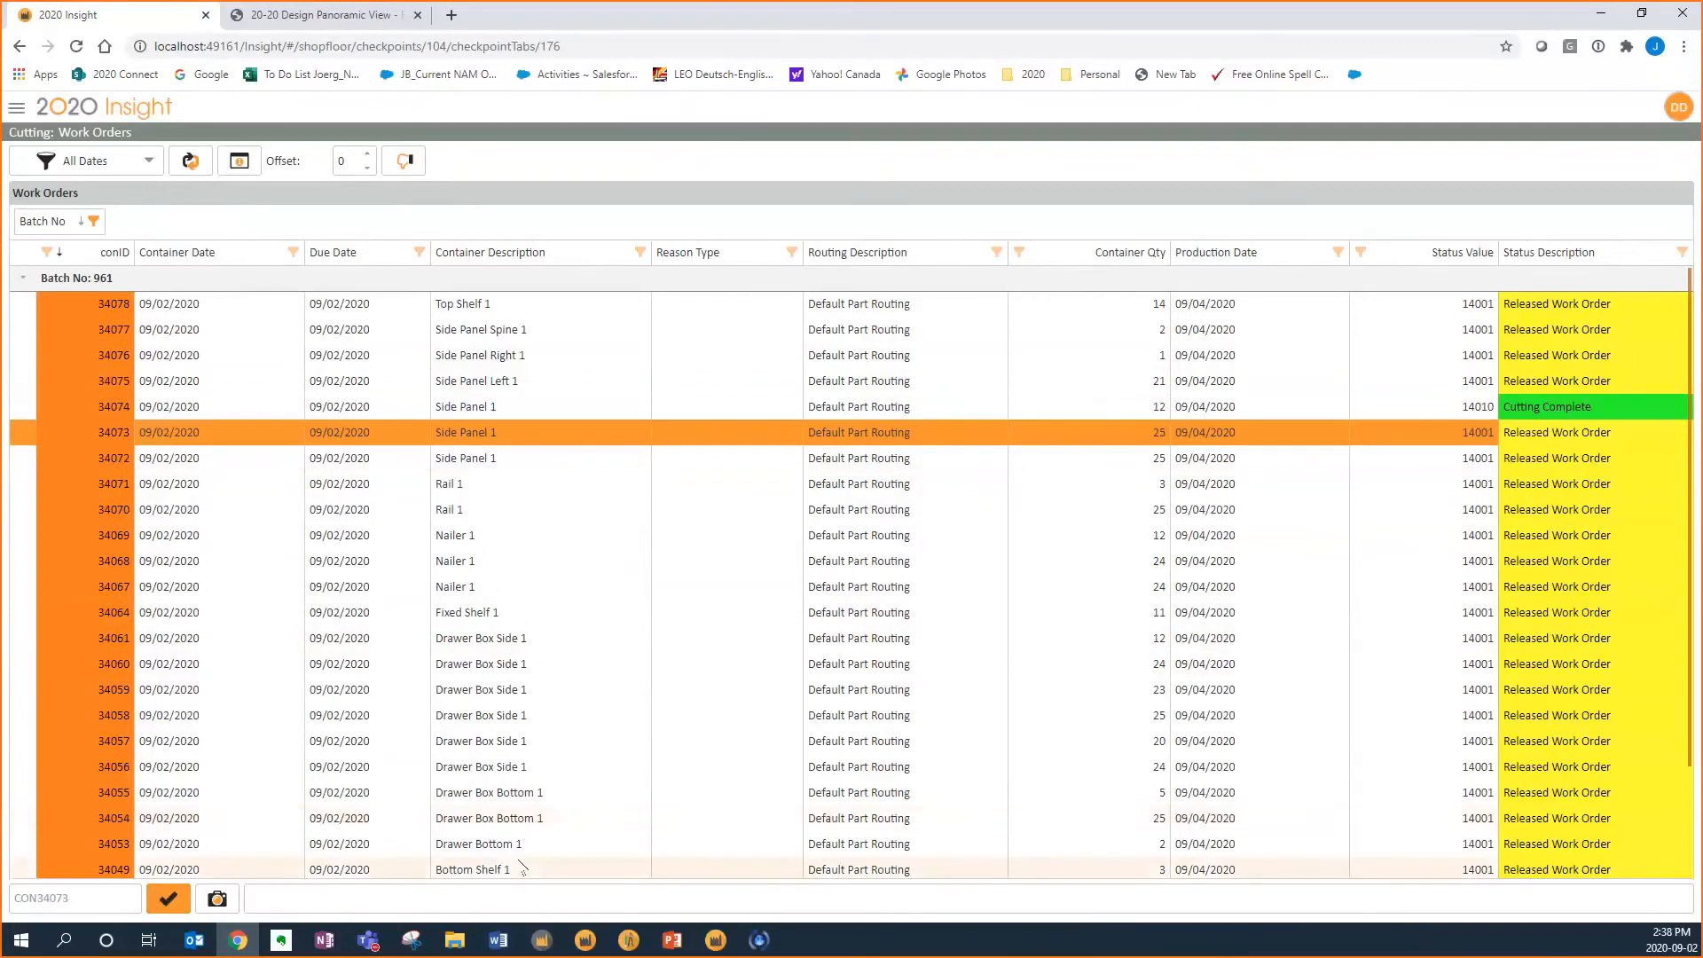
pyautogui.scroll(-2, 533, 745)
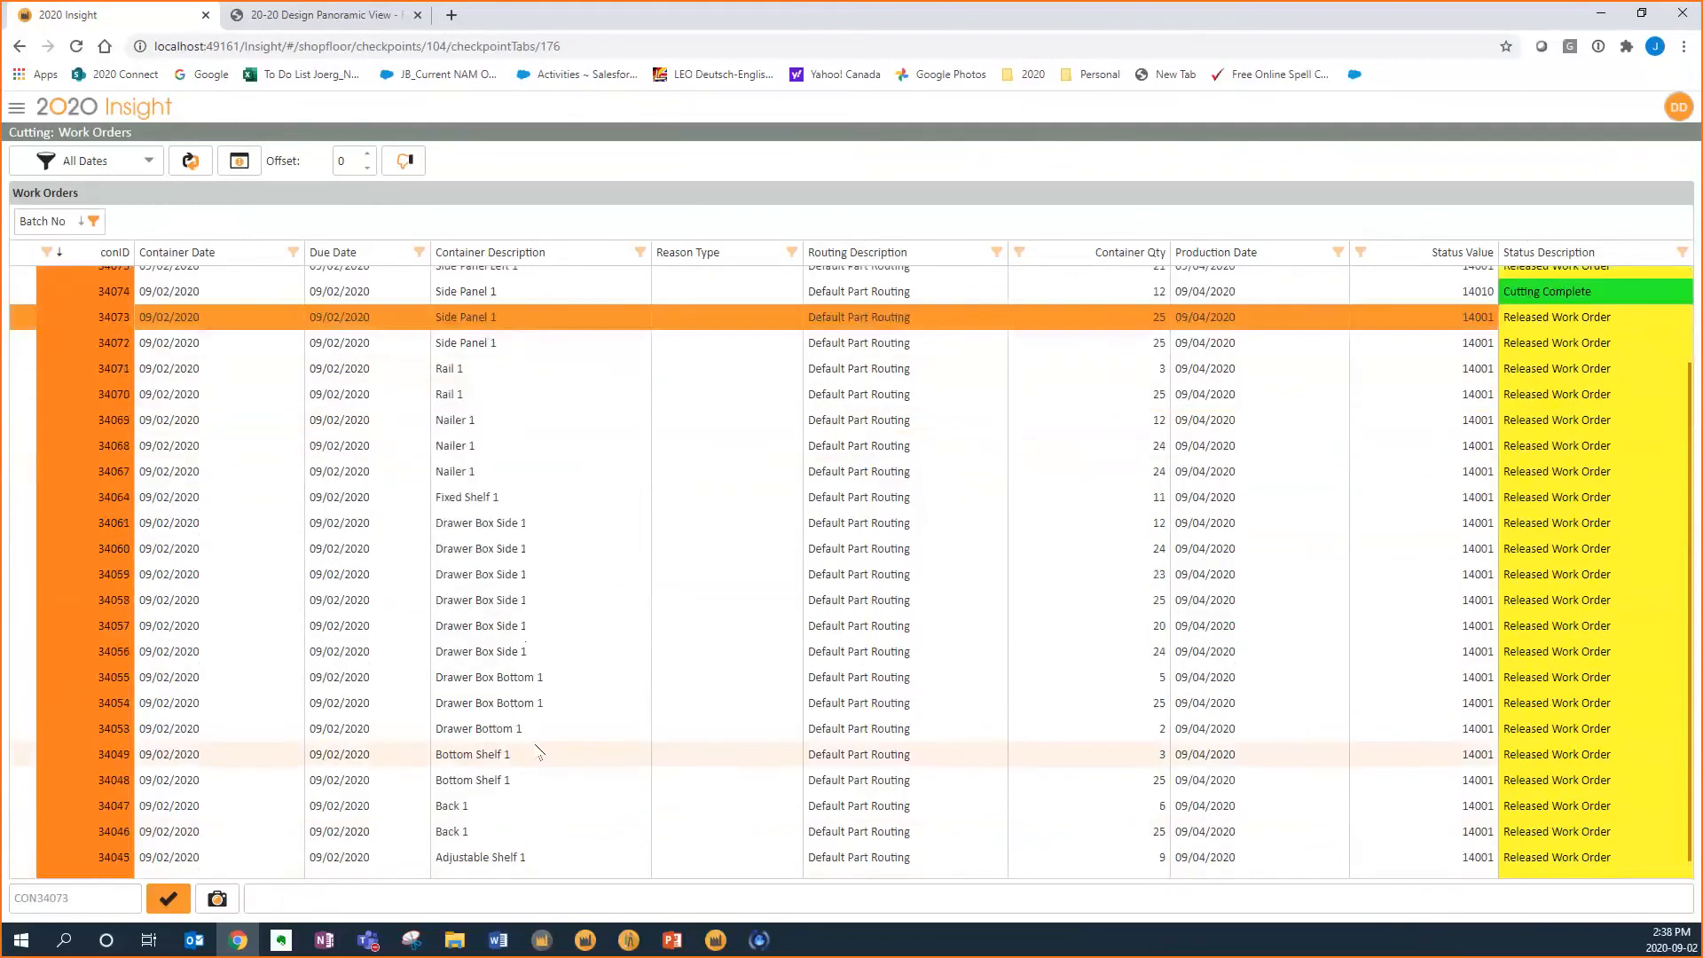
pyautogui.click(532, 857)
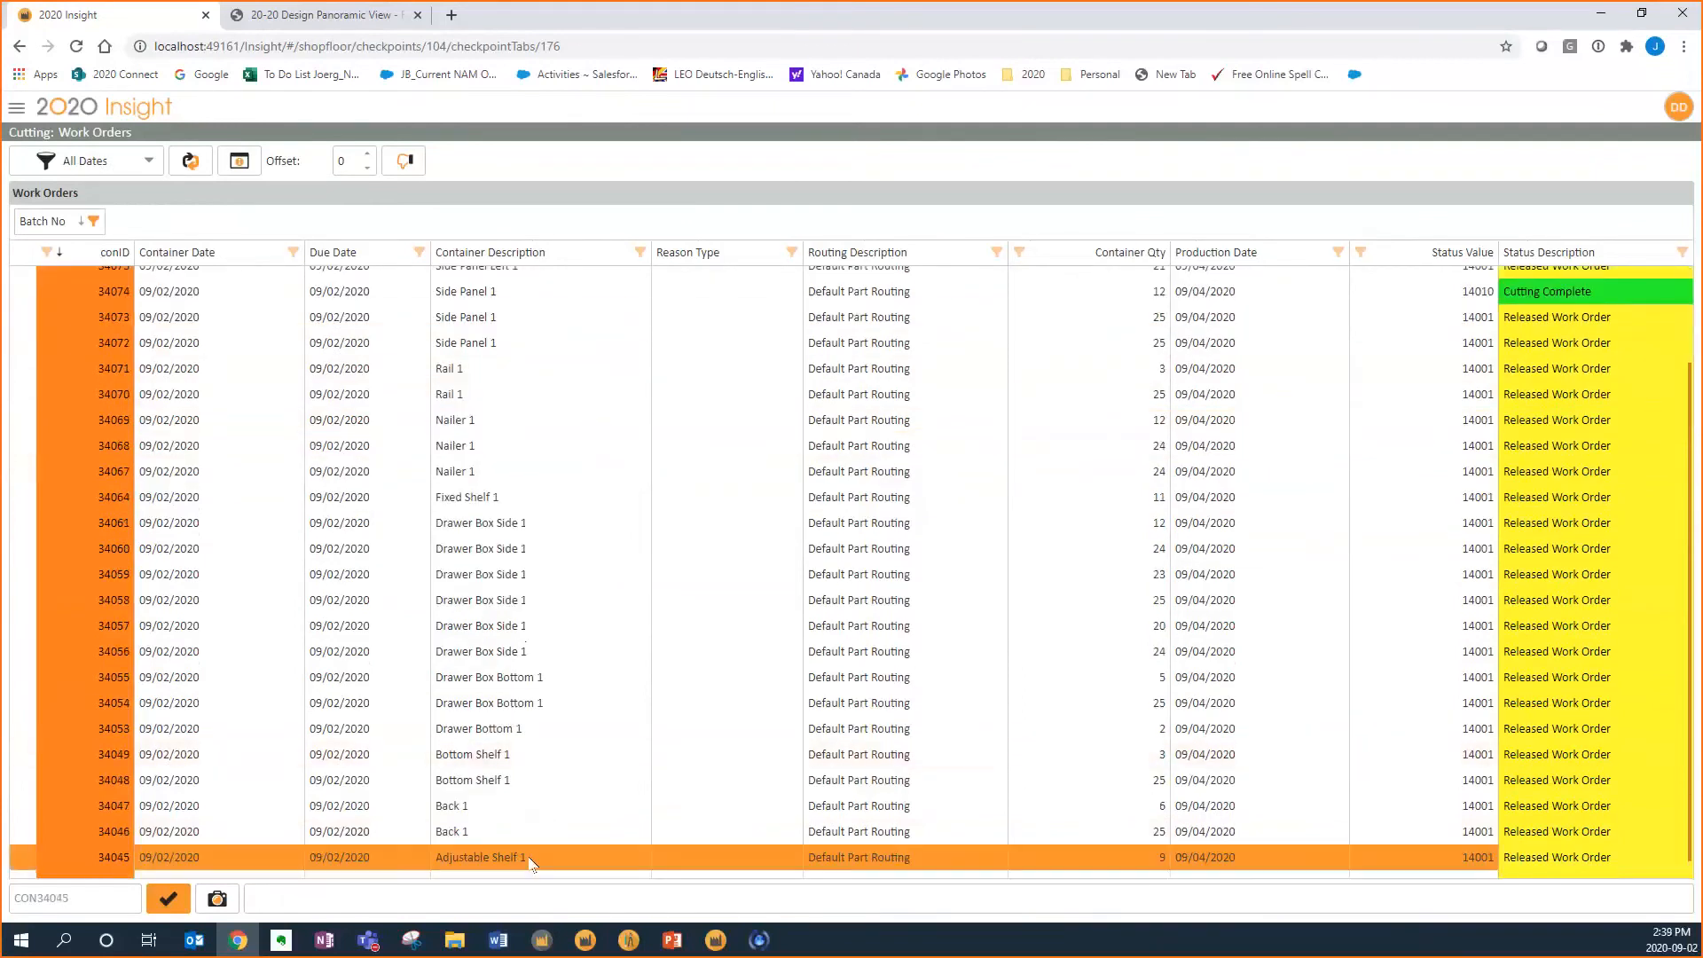
pyautogui.click(168, 899)
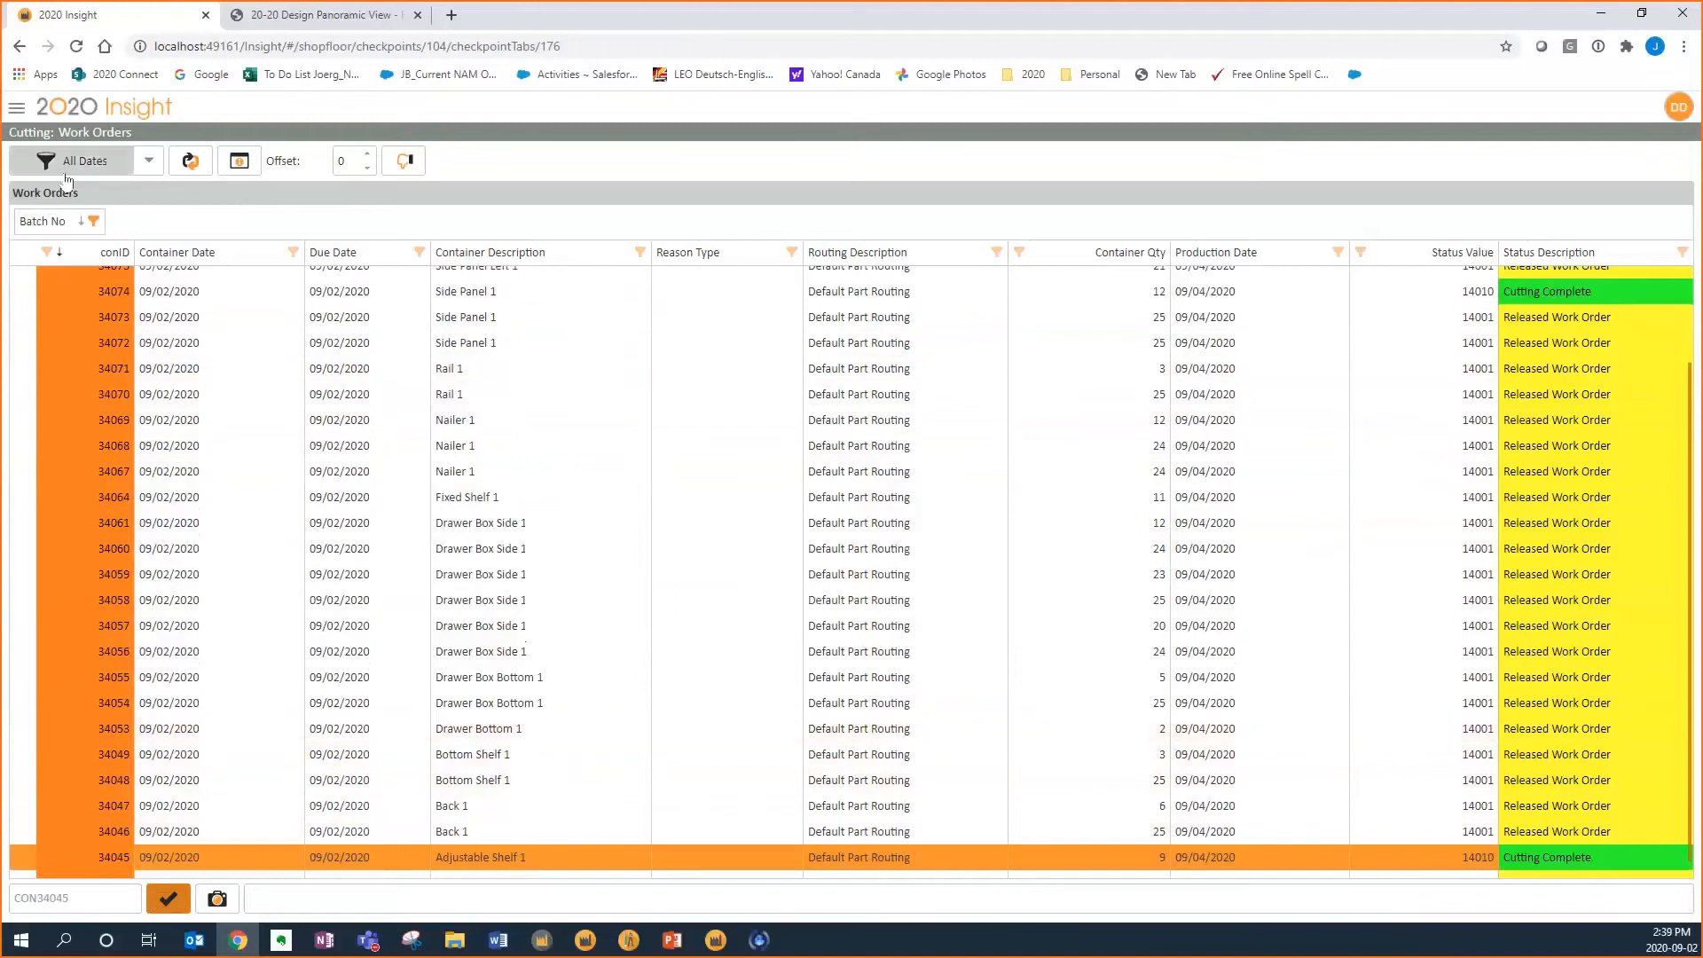
# Open the Cutting station's Time Tracking page and return to the navigation menu
pyautogui.click(16, 109)
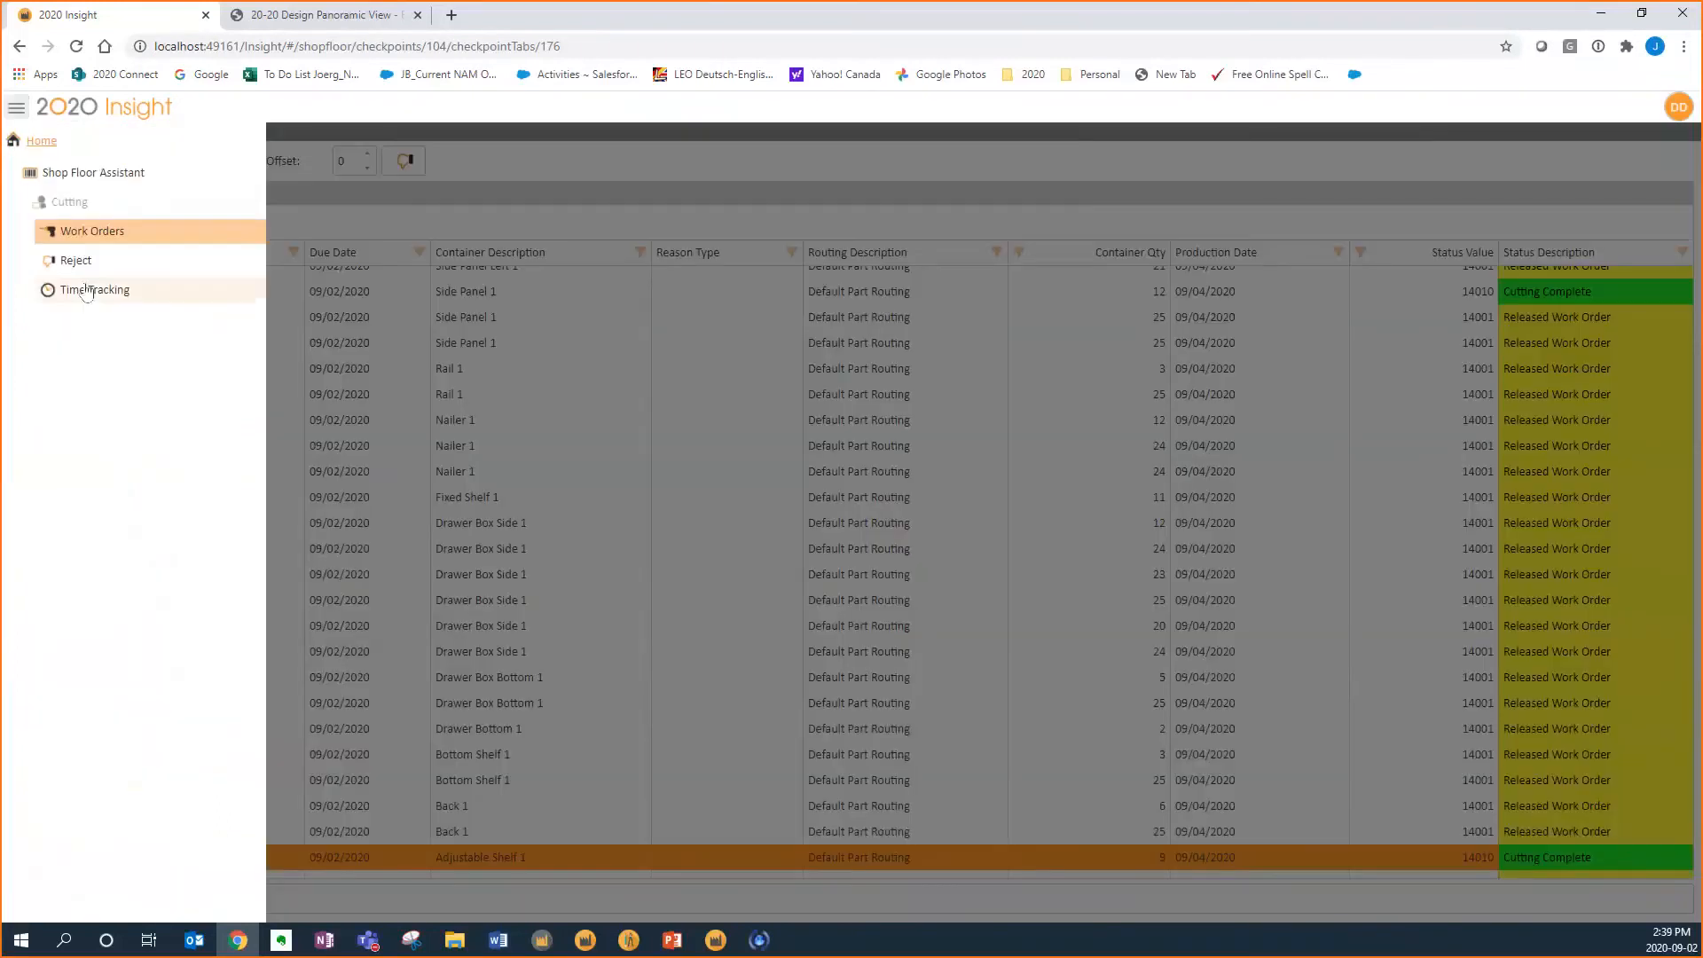
pyautogui.click(93, 293)
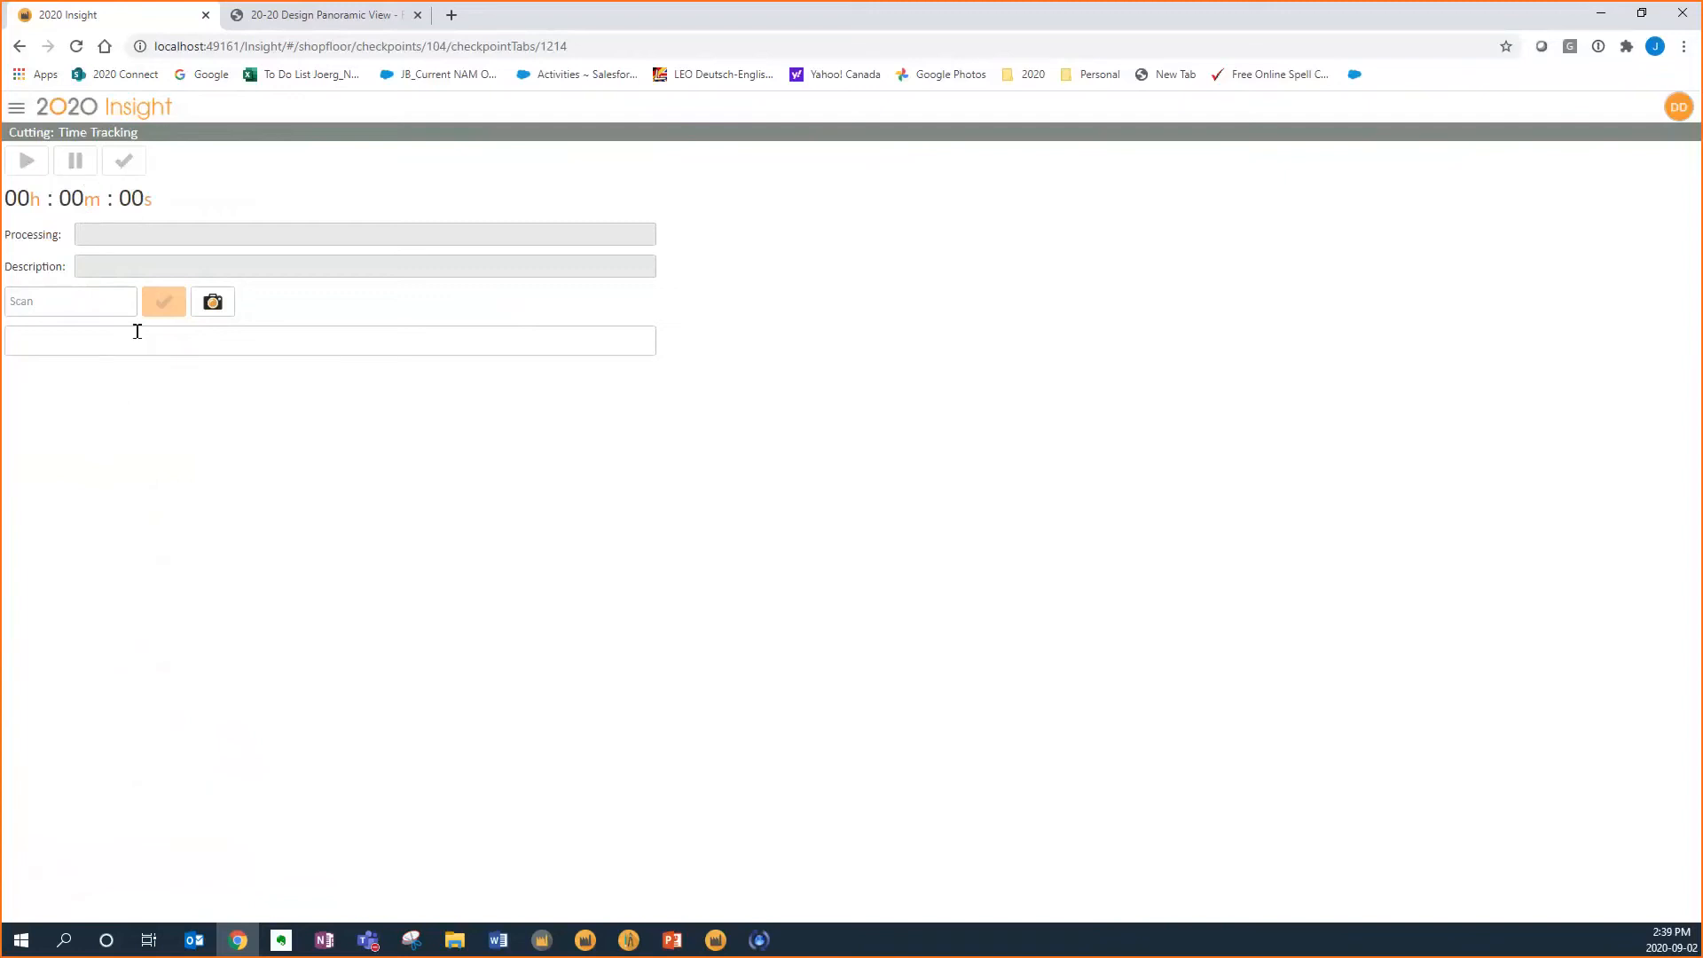
pyautogui.click(16, 107)
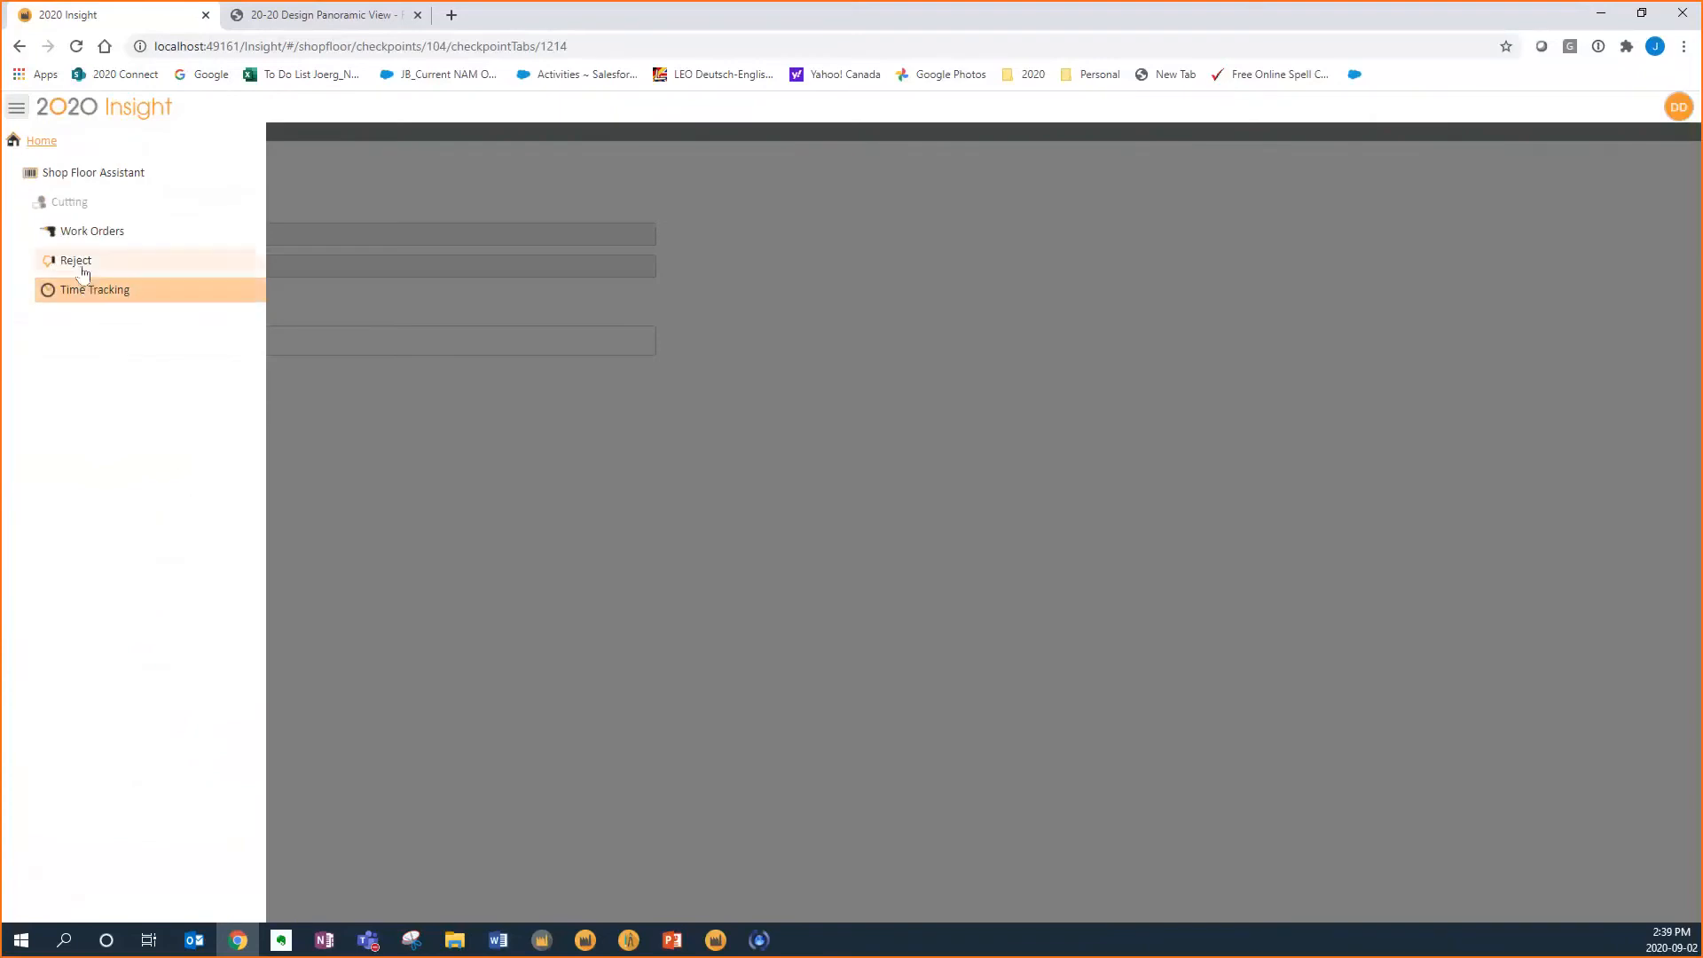
# Reopen the Cutting work orders and reject one Side Panel 1 part of container 34072 with reason type Replace and reason code Damage
pyautogui.click(87, 235)
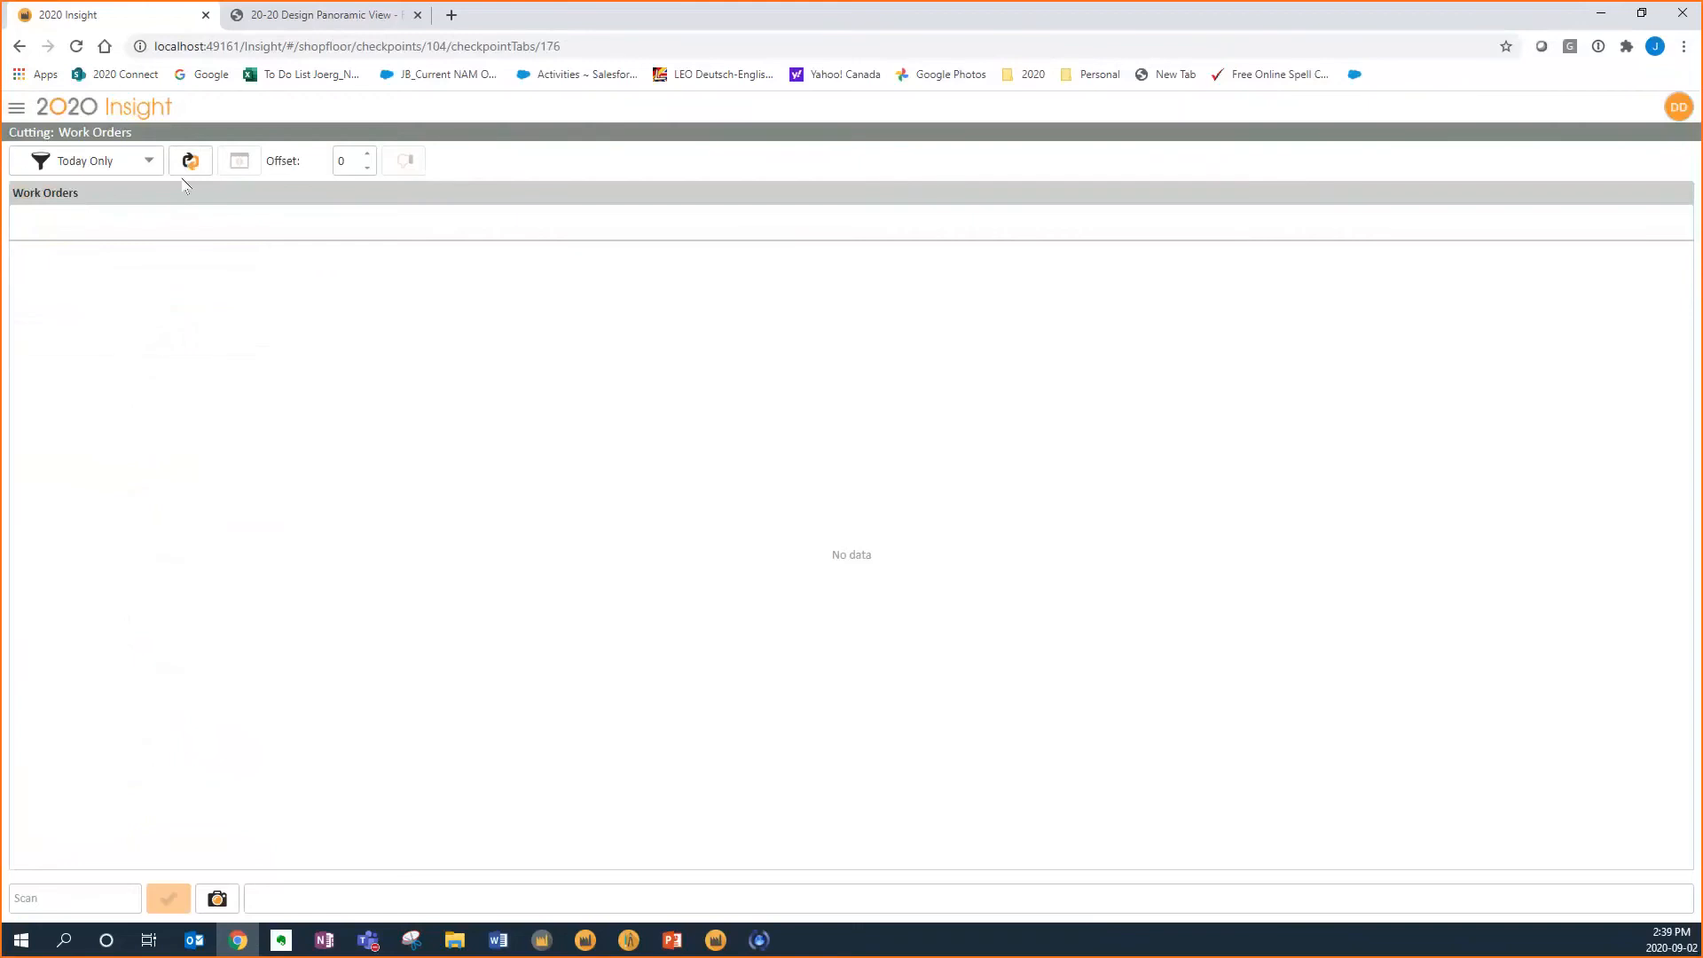
pyautogui.click(190, 160)
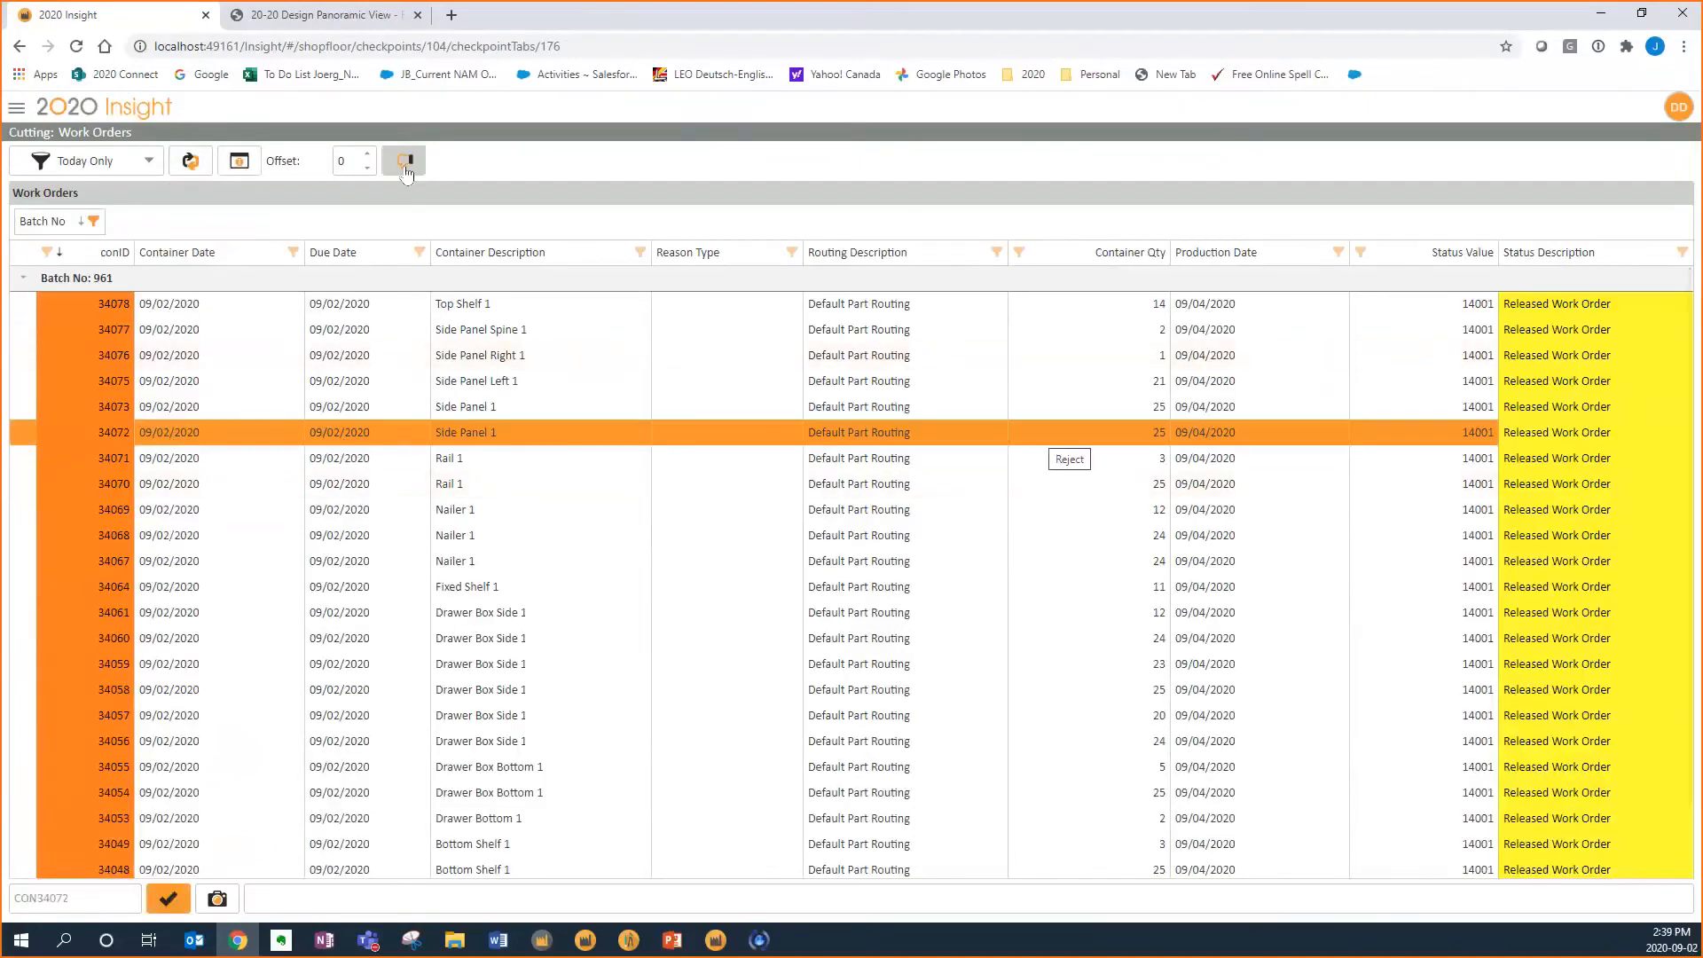
pyautogui.click(404, 165)
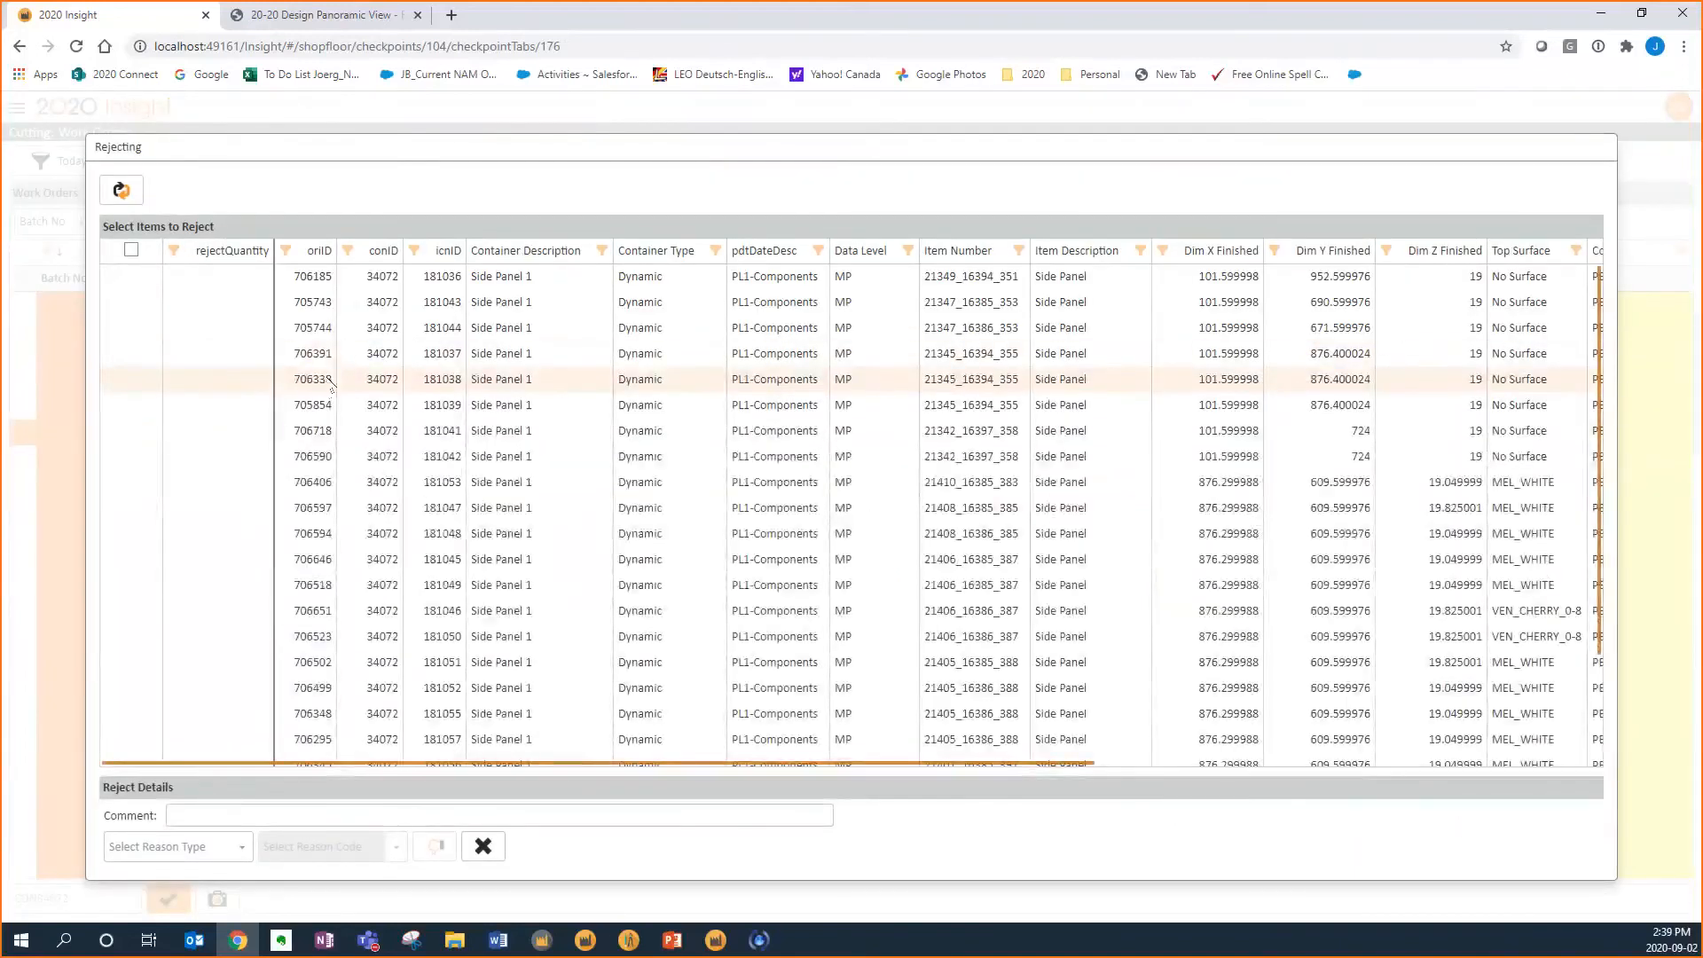
pyautogui.click(330, 382)
pyautogui.click(236, 845)
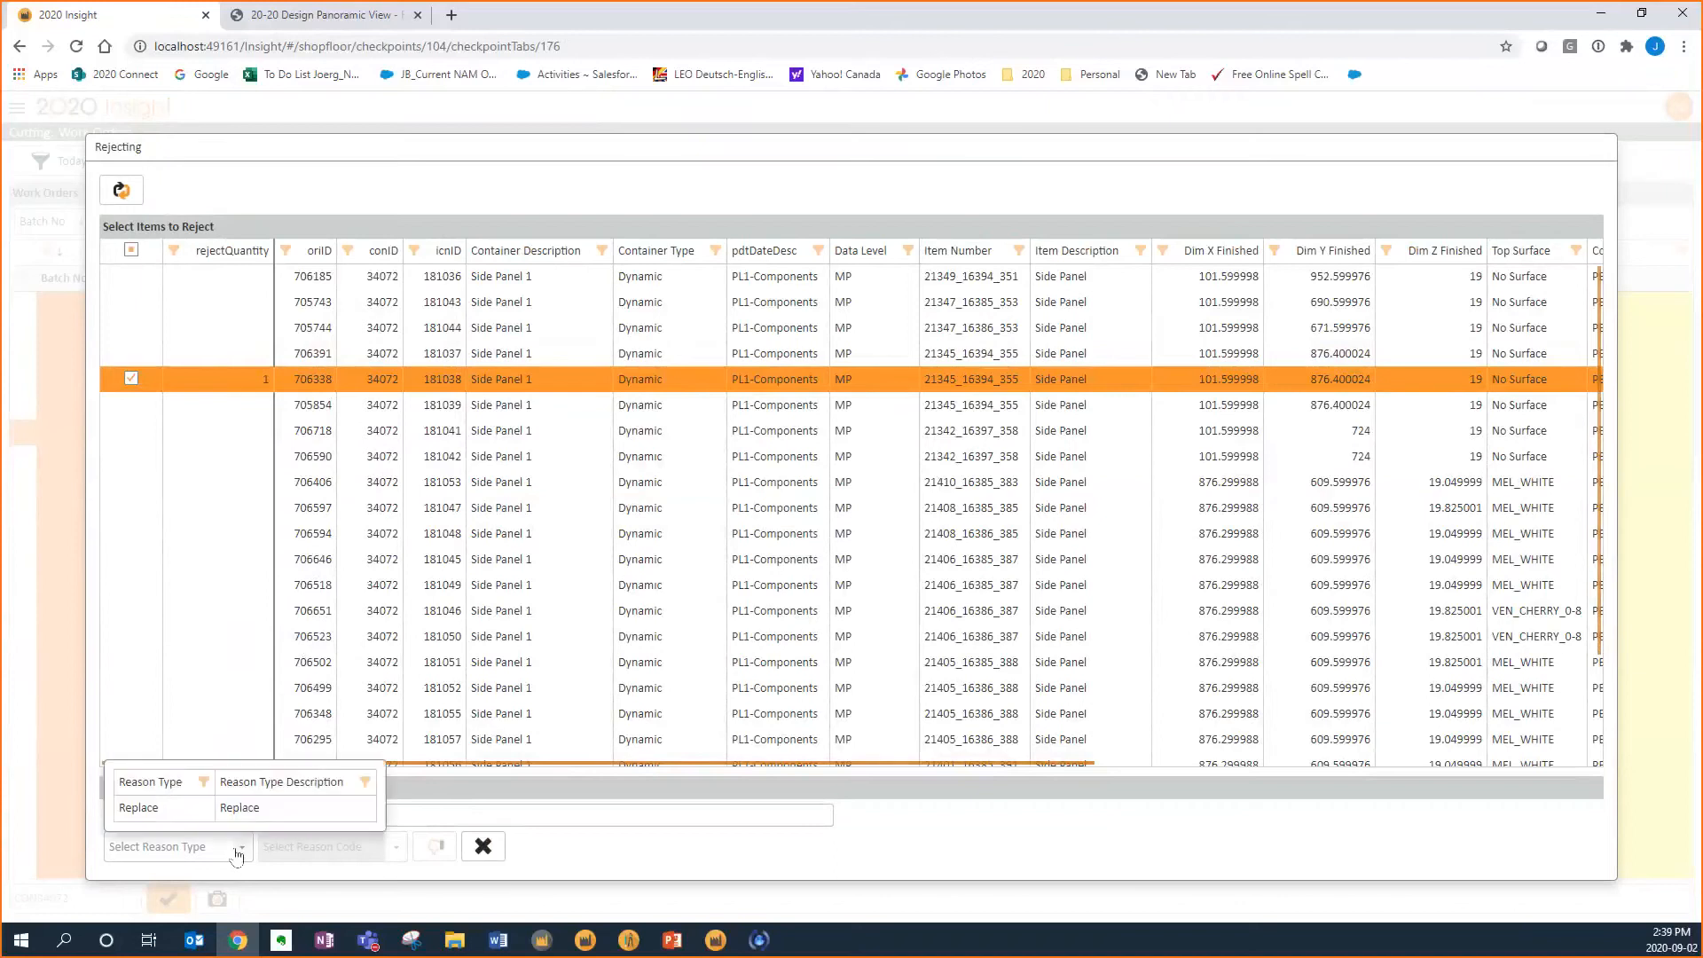
pyautogui.click(364, 807)
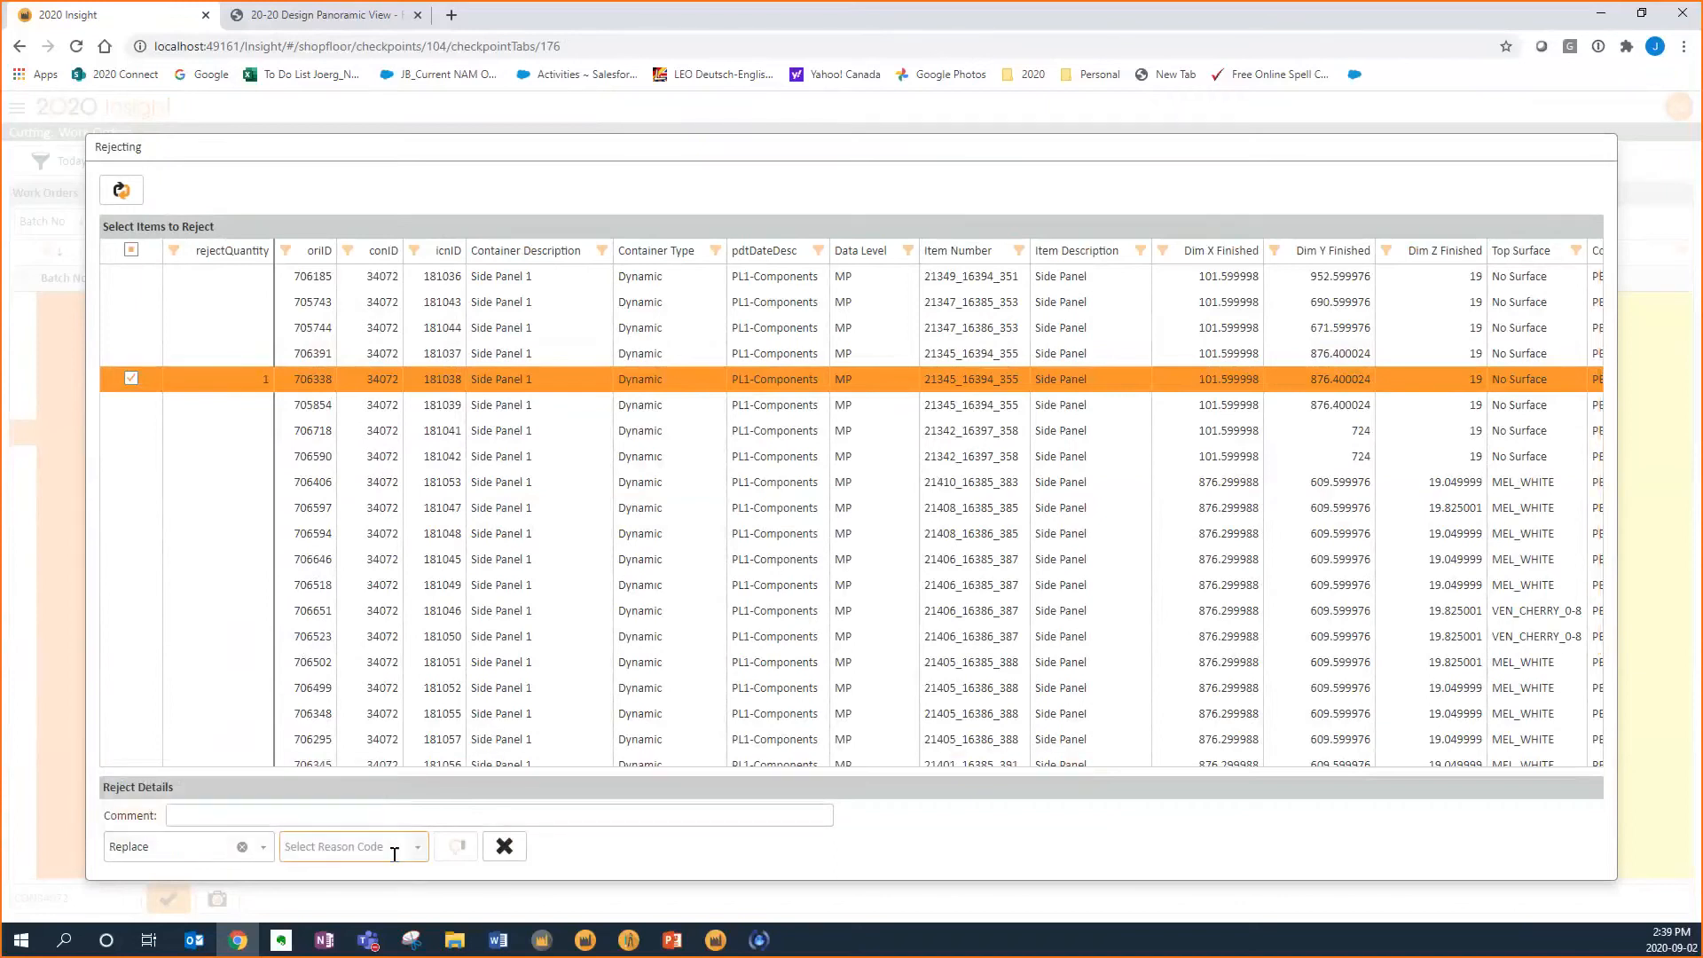
pyautogui.click(391, 845)
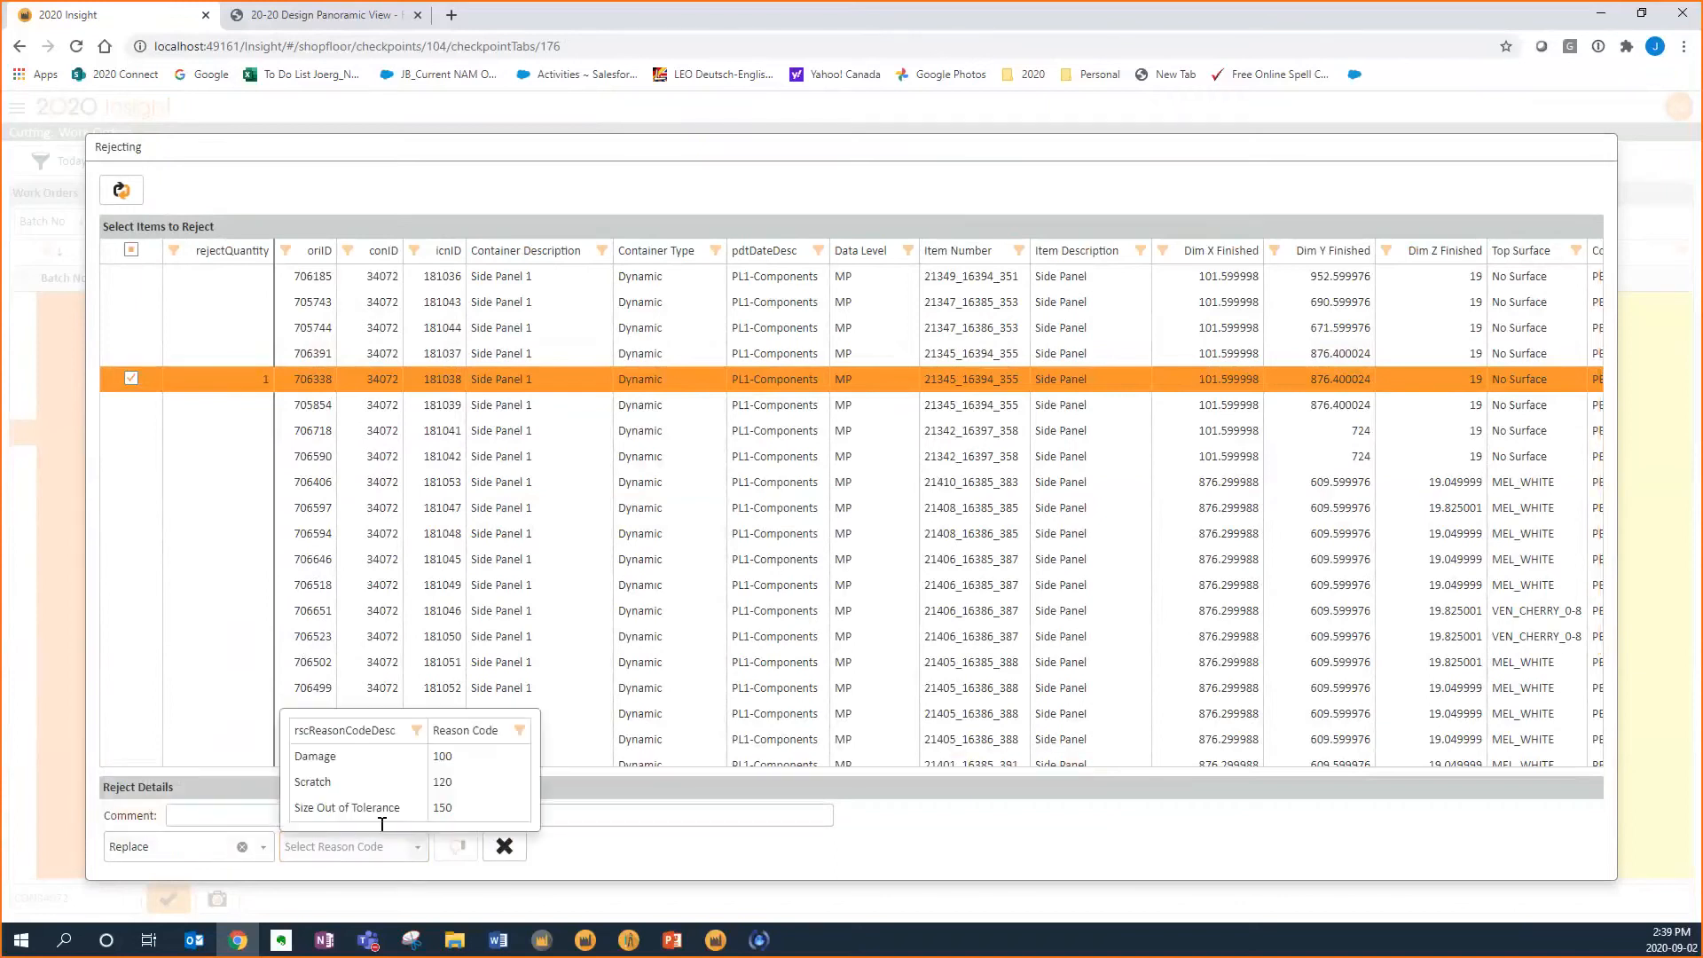
pyautogui.click(396, 759)
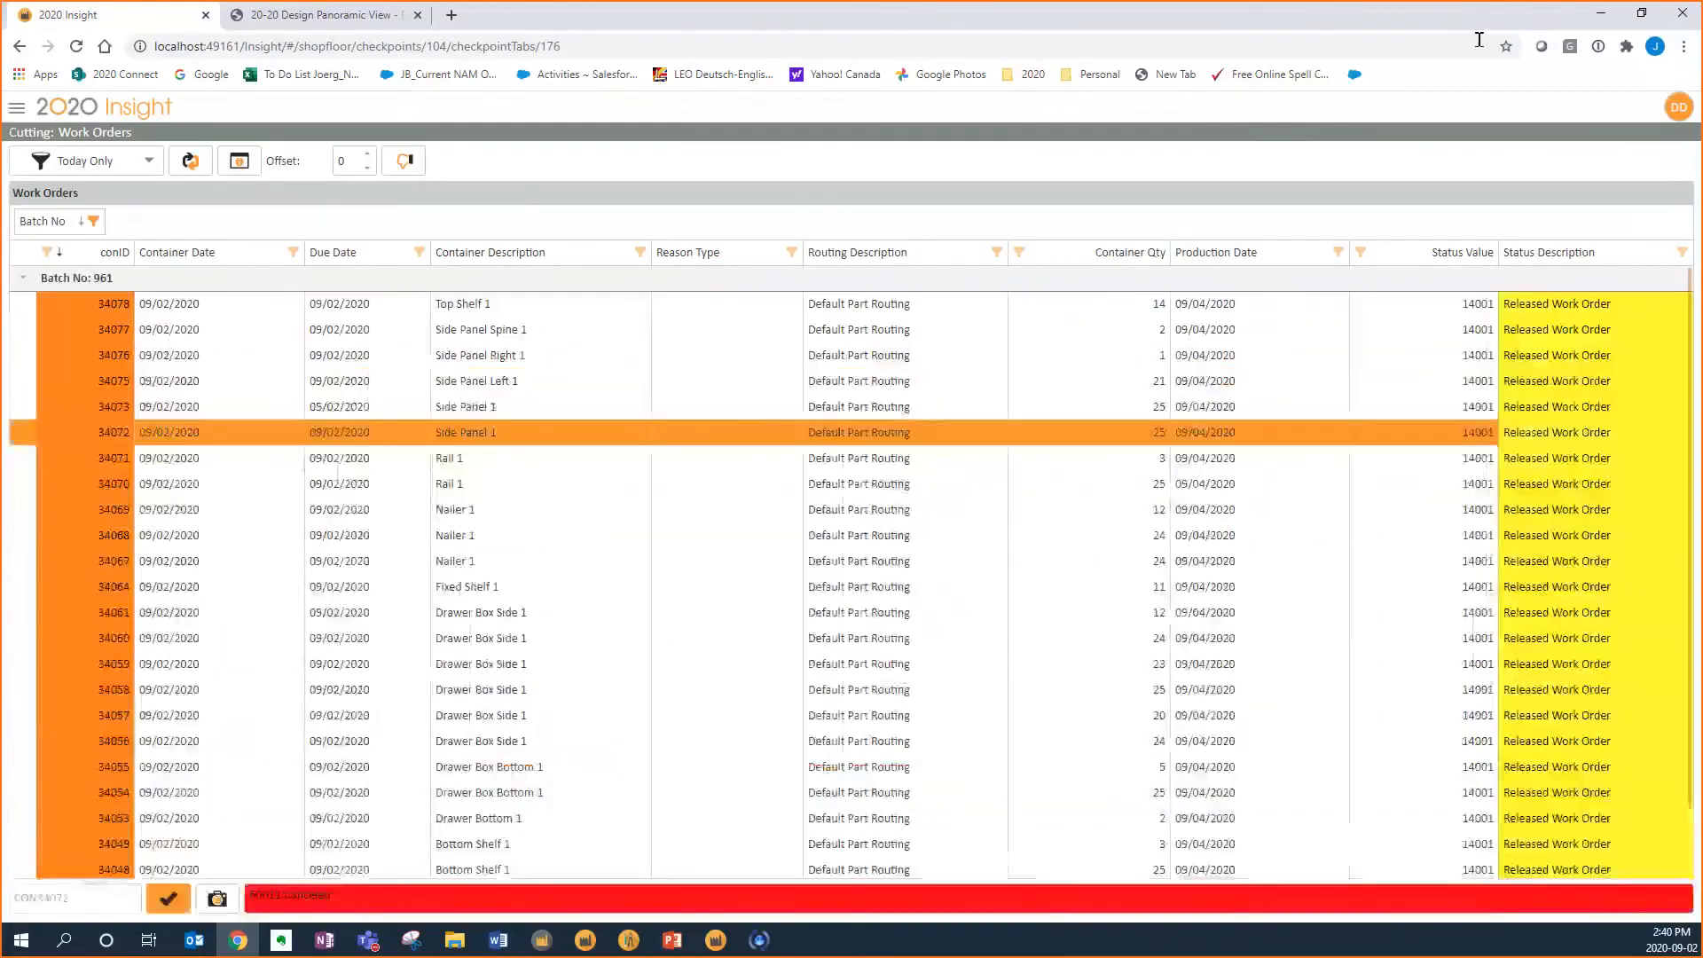
# Switch back to 2020 Insight and open the Work Order Inquiry listing batch 961's work orders from the production order
pyautogui.hotkey('alt', 'Tab')
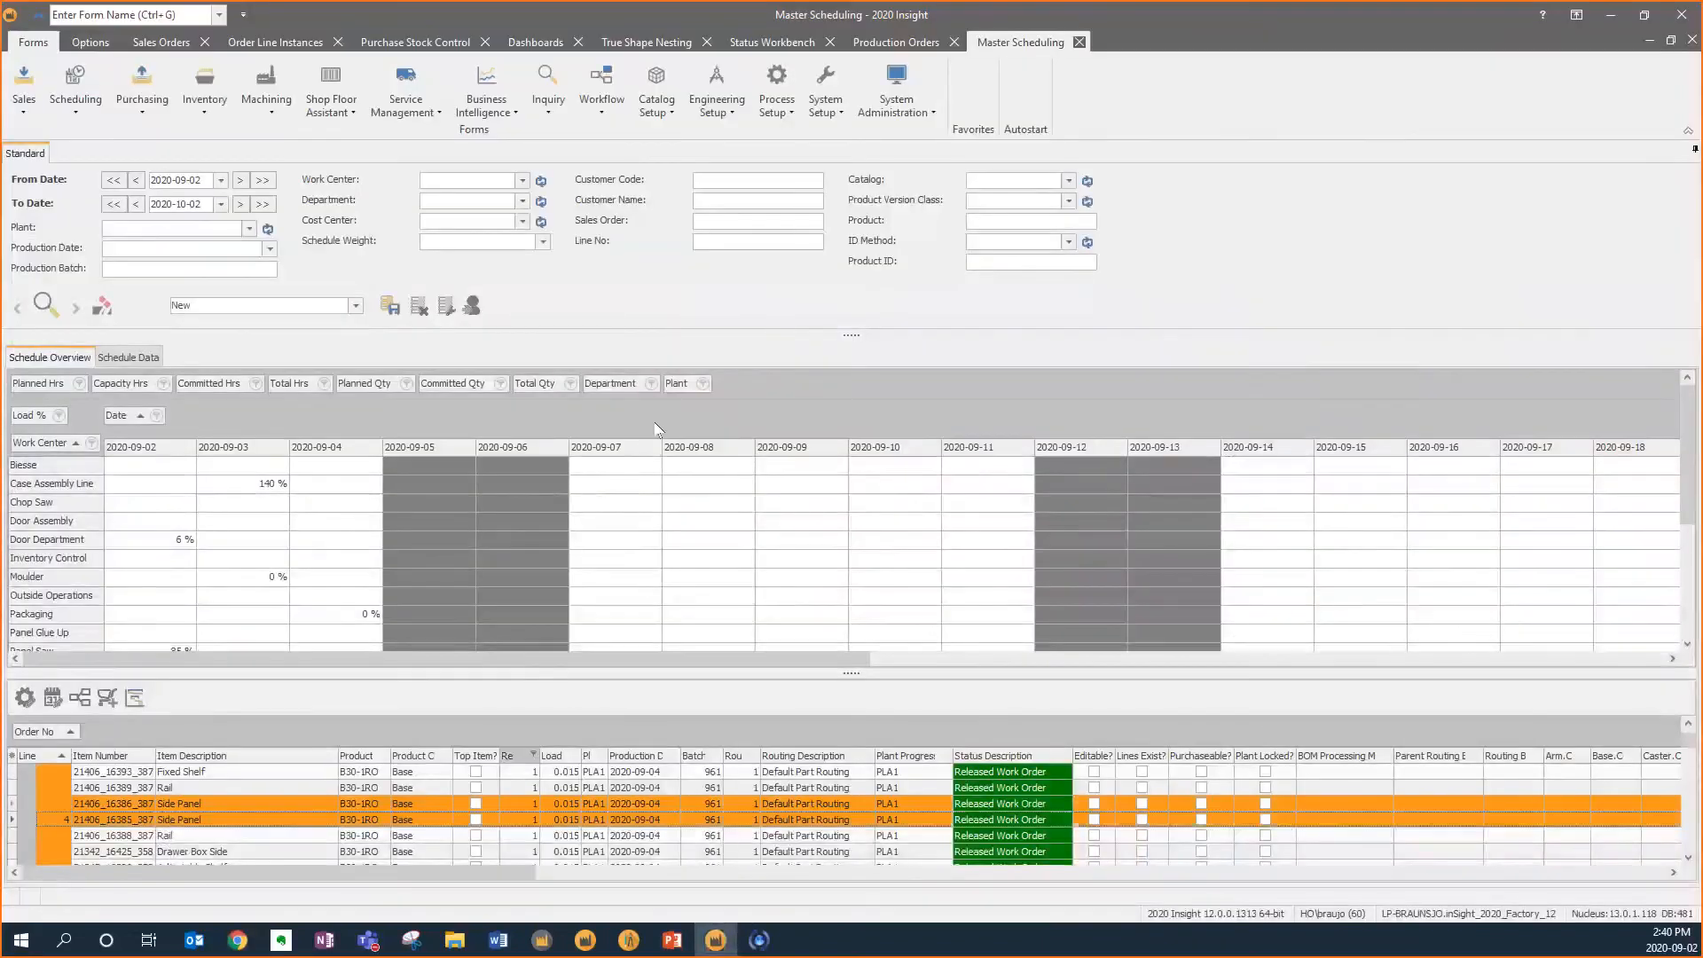
pyautogui.click(891, 43)
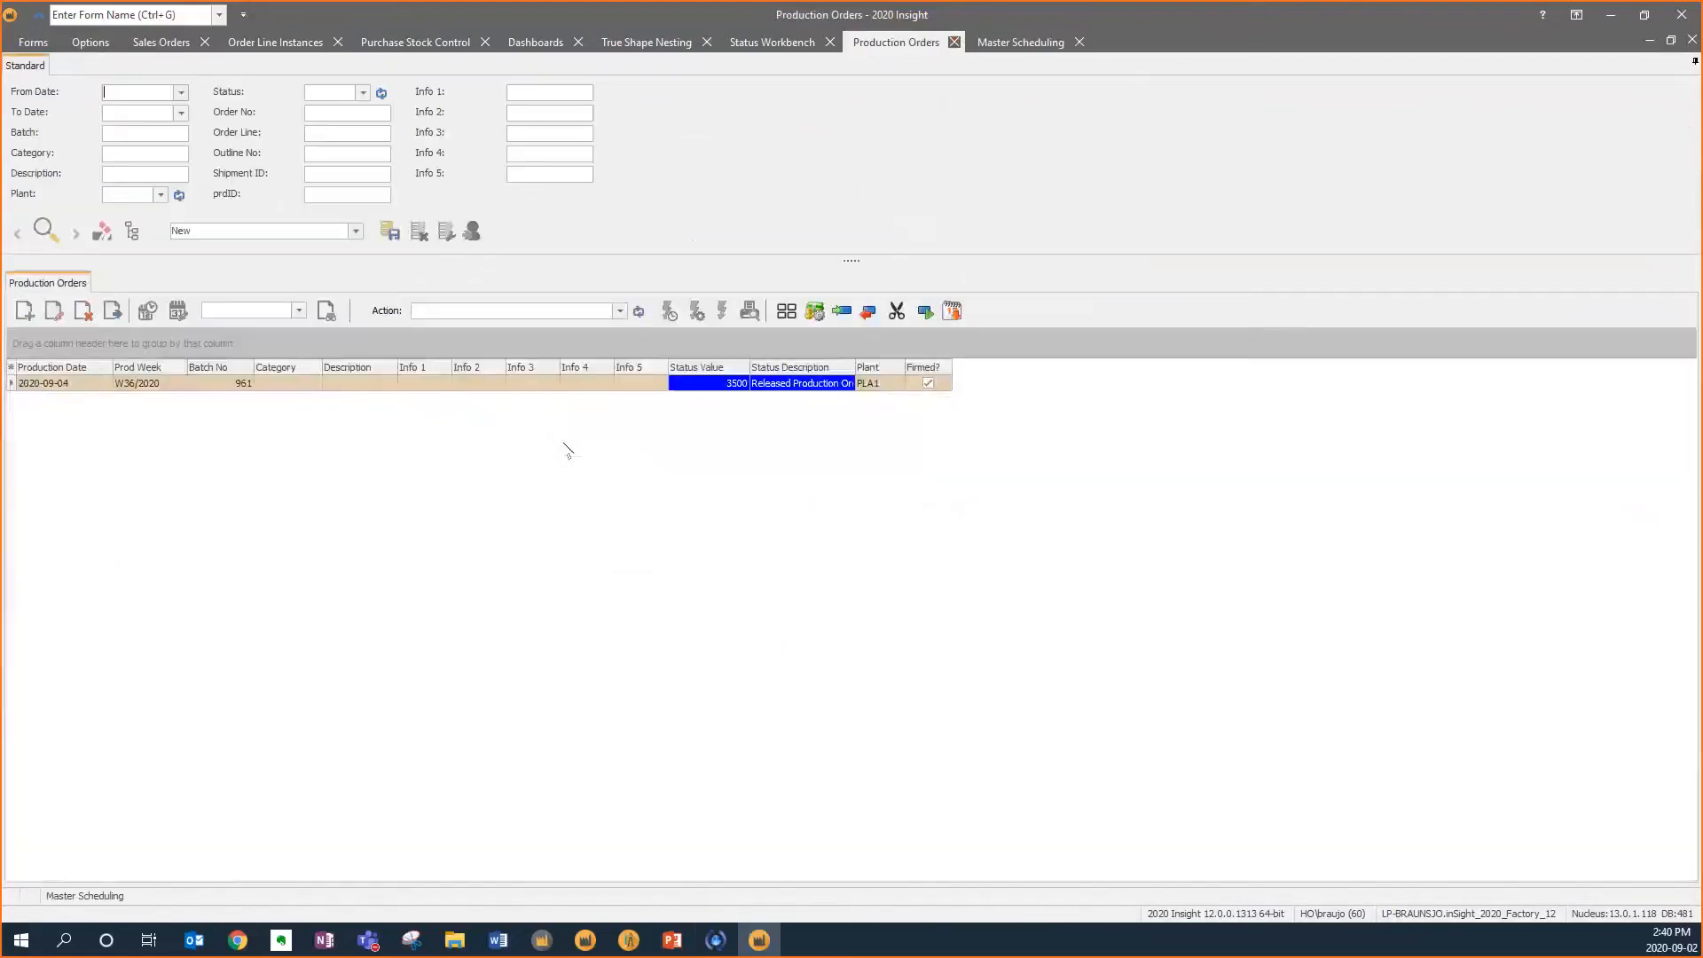
pyautogui.click(299, 310)
pyautogui.click(248, 327)
pyautogui.click(325, 310)
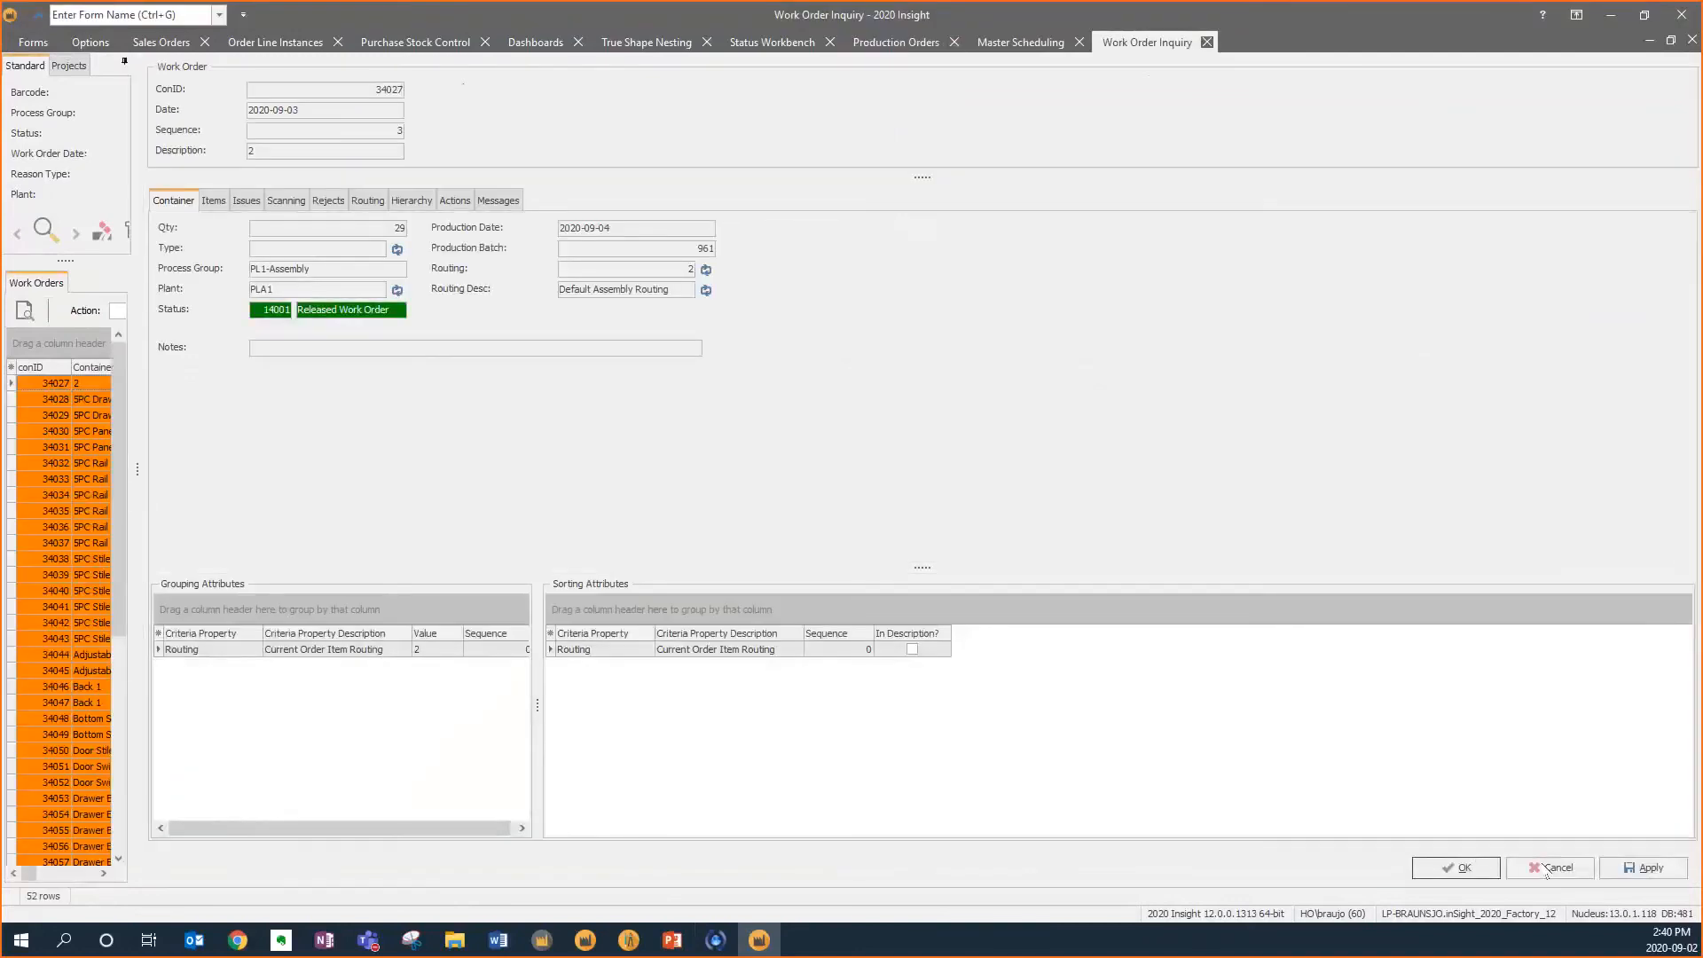
pyautogui.click(1550, 868)
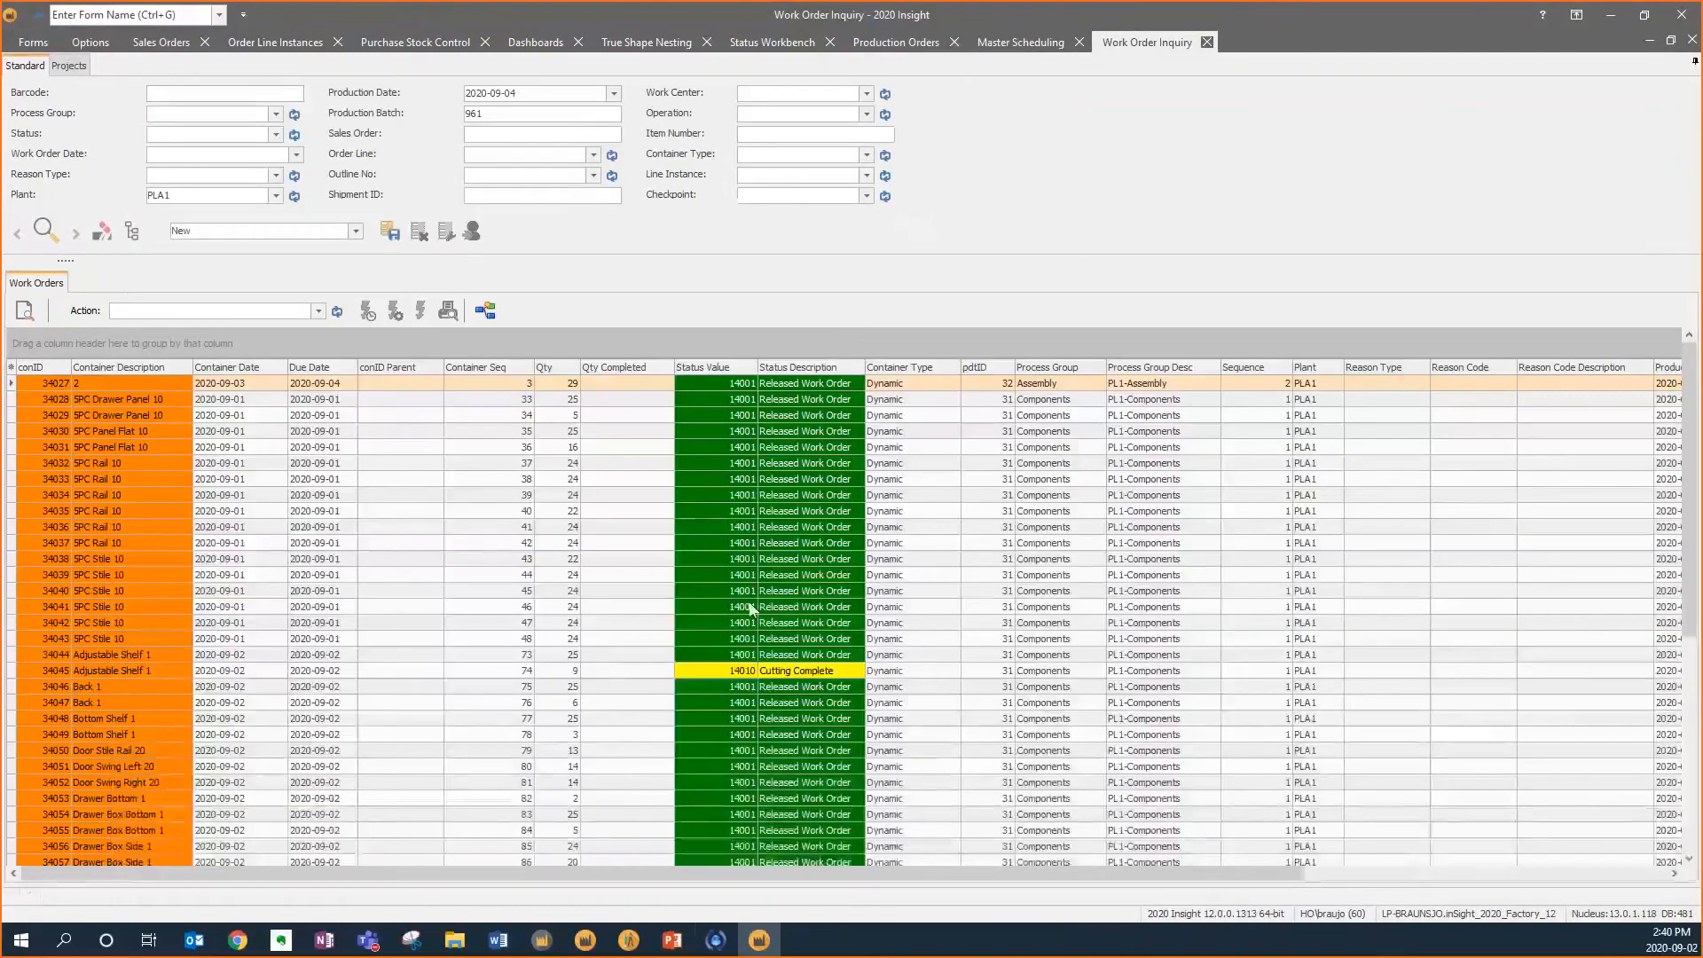
# Open Adjustable Shelf container 34045's work order and review its scanning and reject records
pyautogui.scroll(-7, 750, 674)
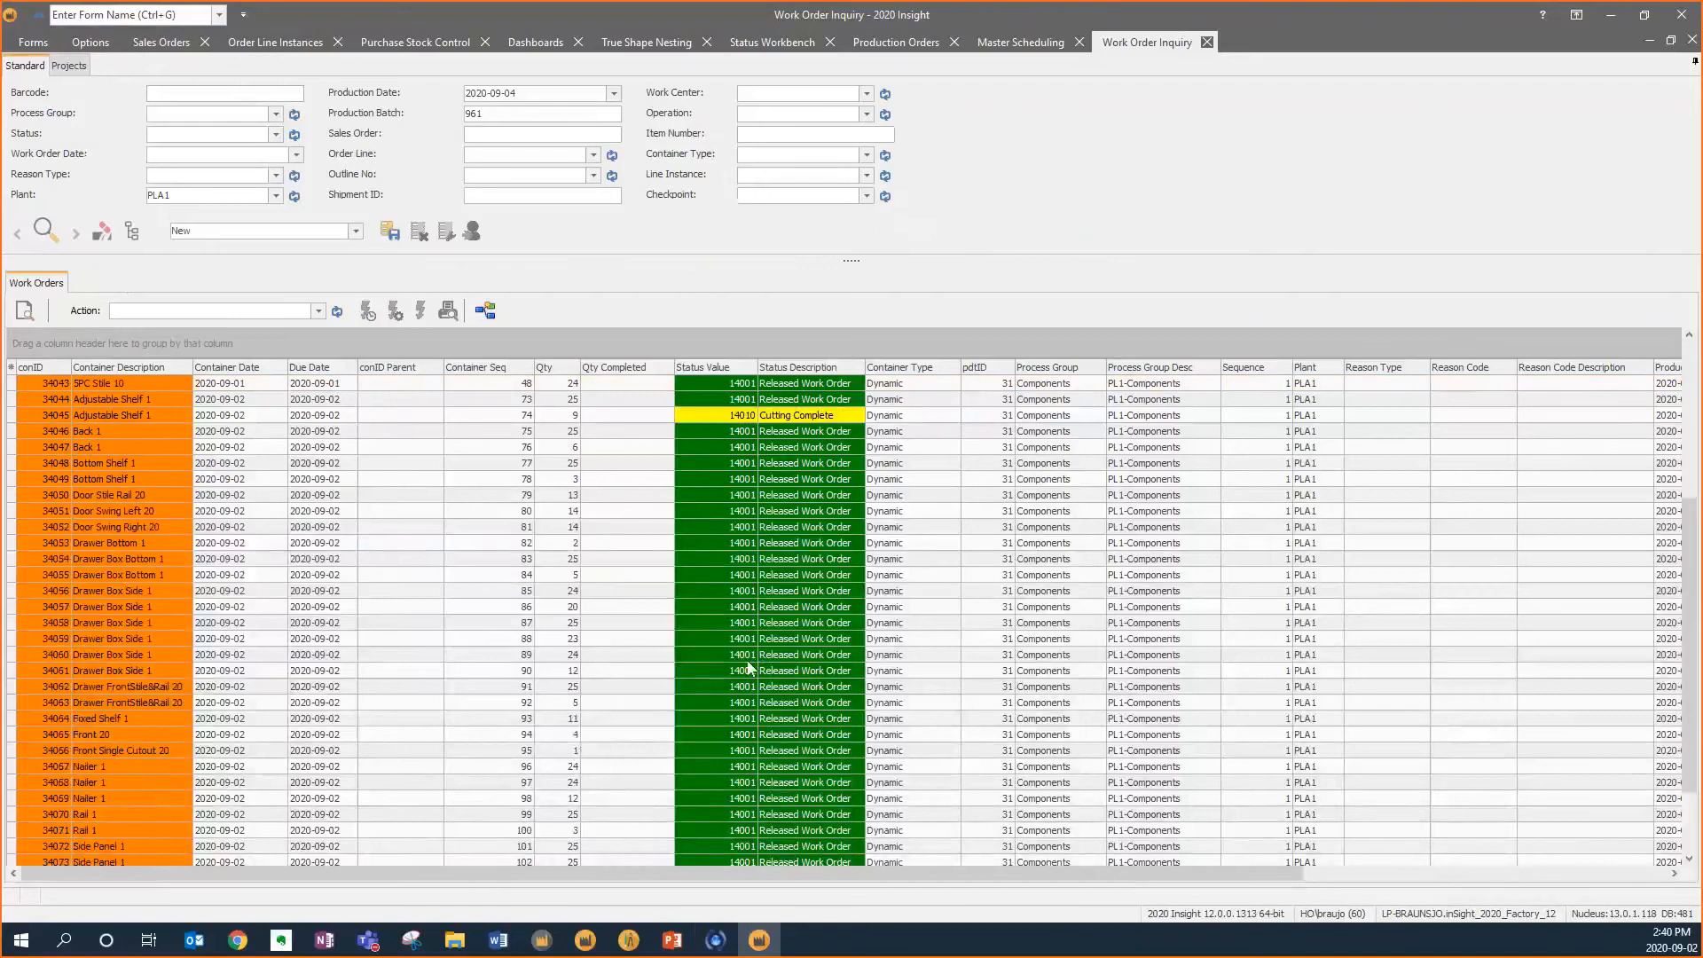
pyautogui.scroll(7, 758, 625)
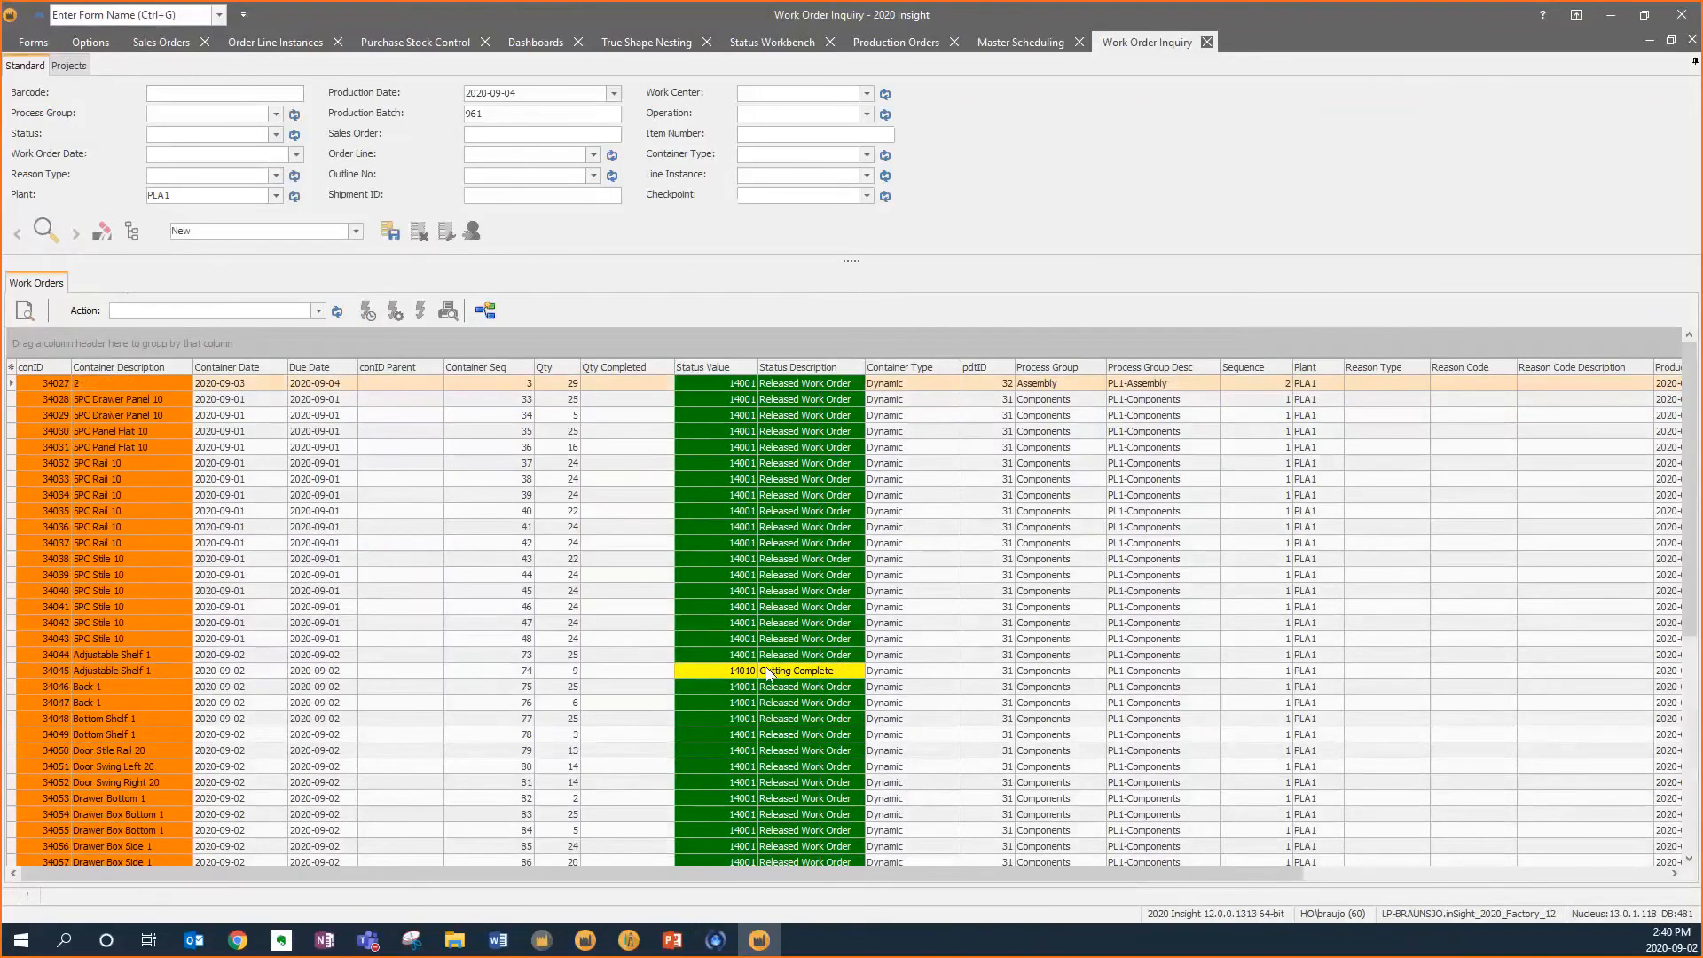
pyautogui.click(769, 674)
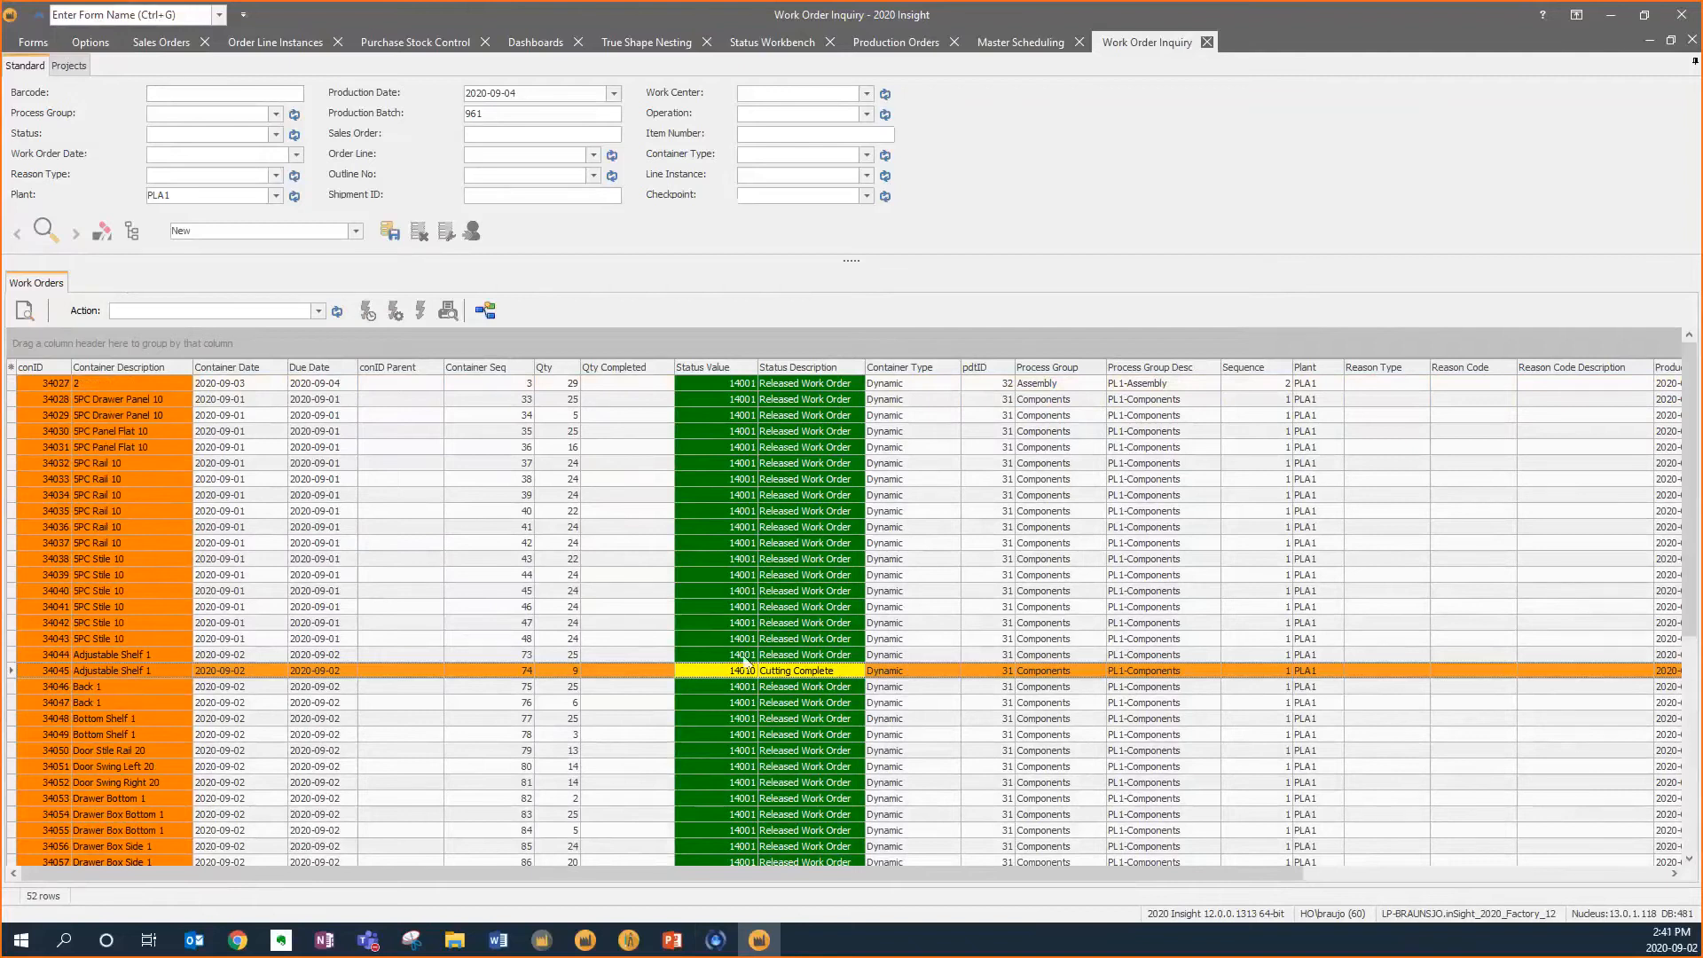
pyautogui.doubleClick(794, 672)
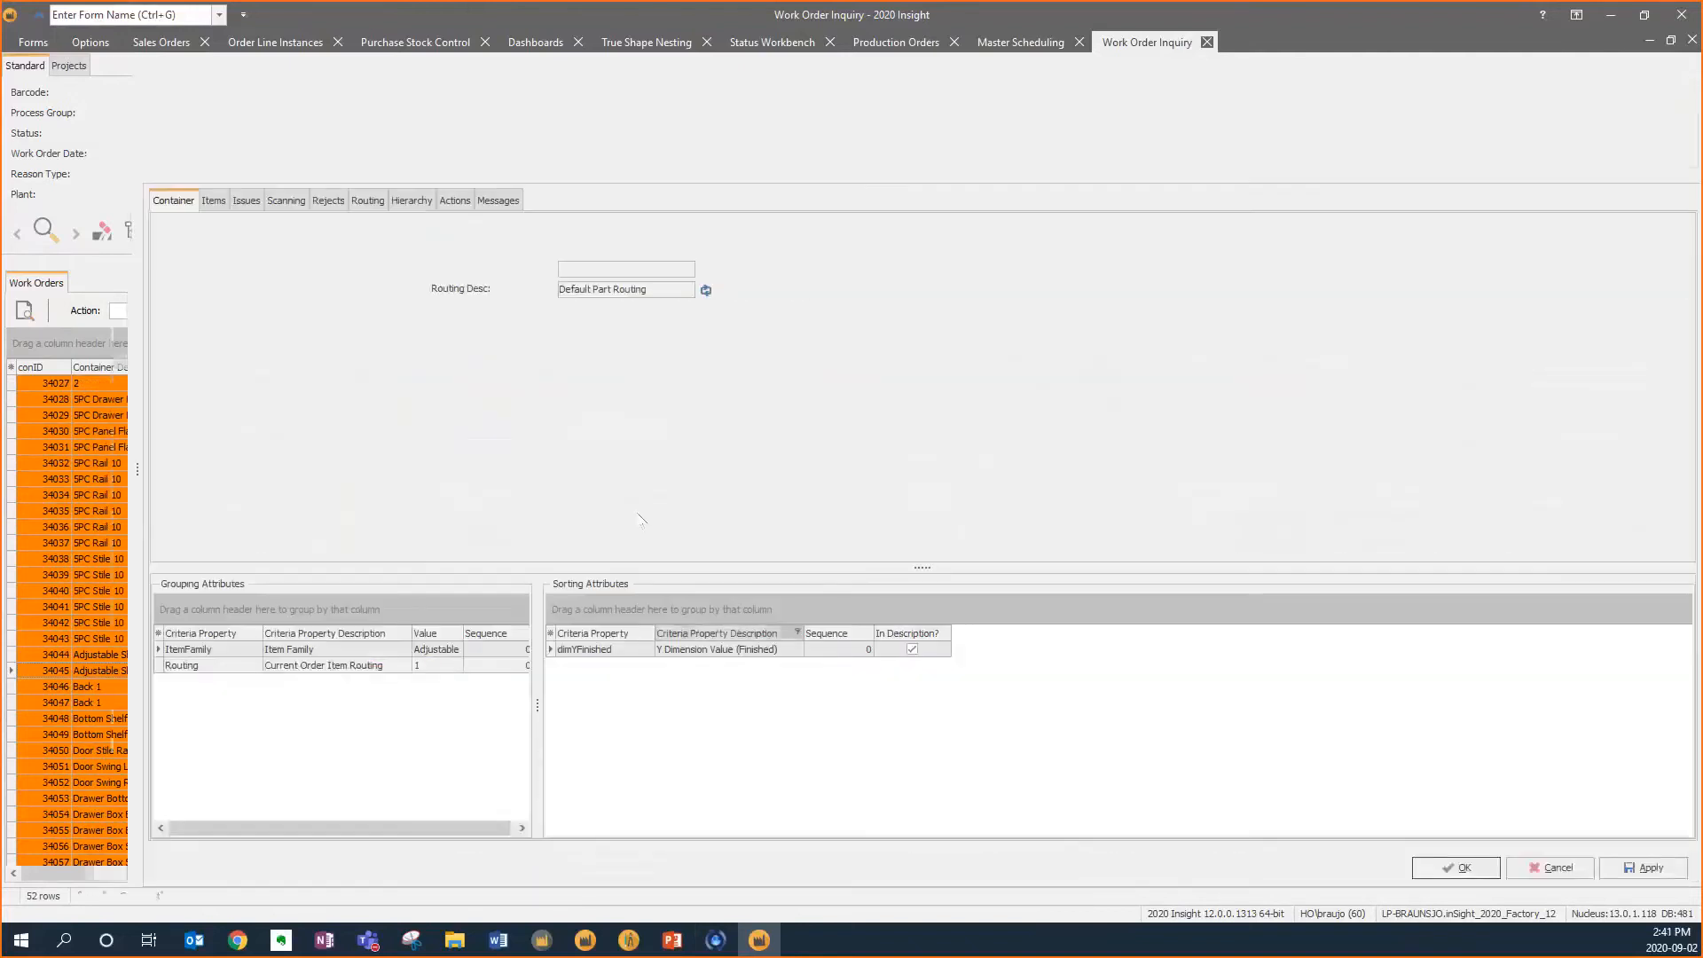
pyautogui.click(286, 201)
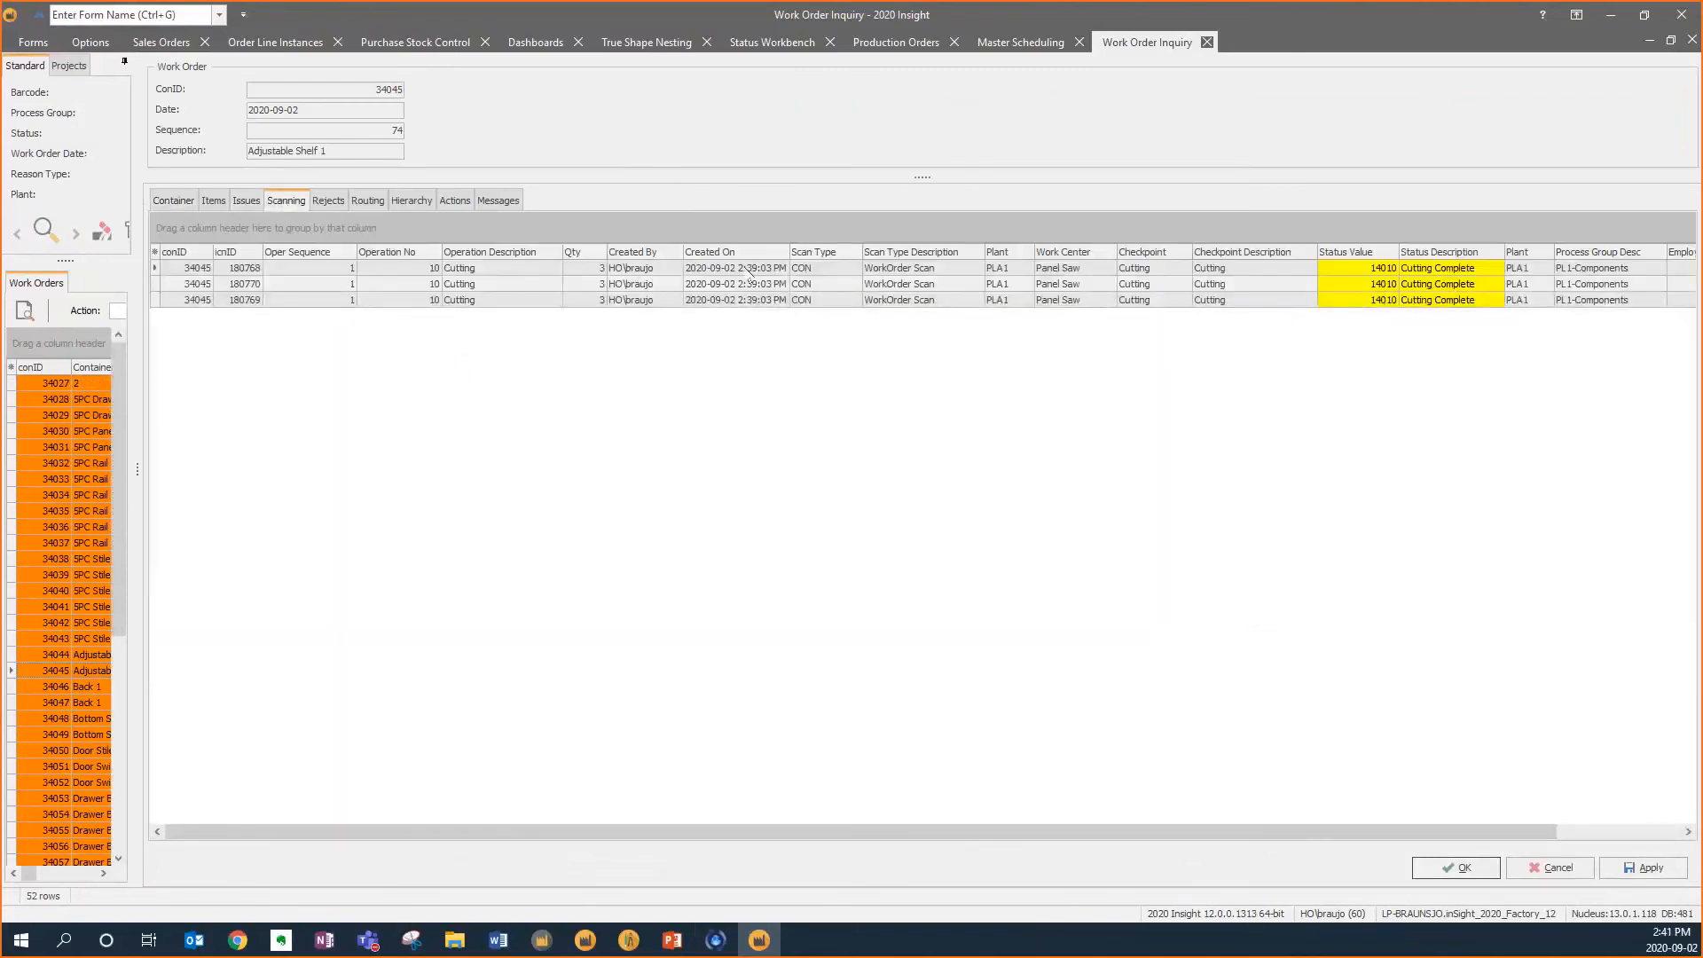
pyautogui.click(328, 202)
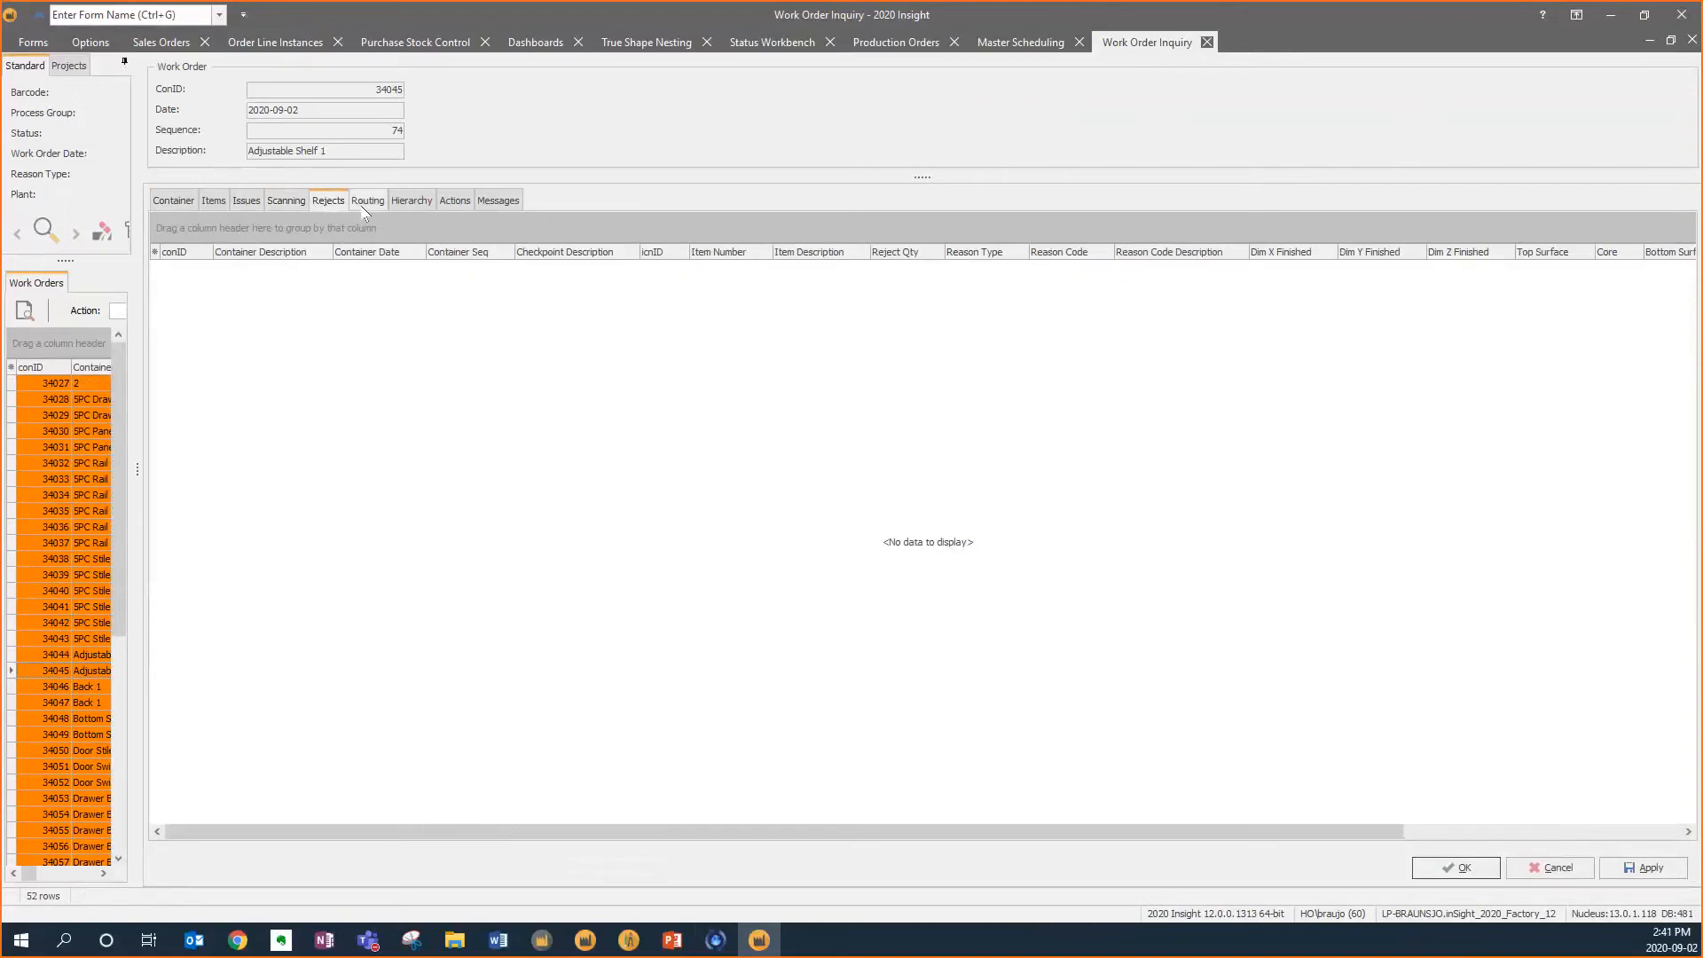
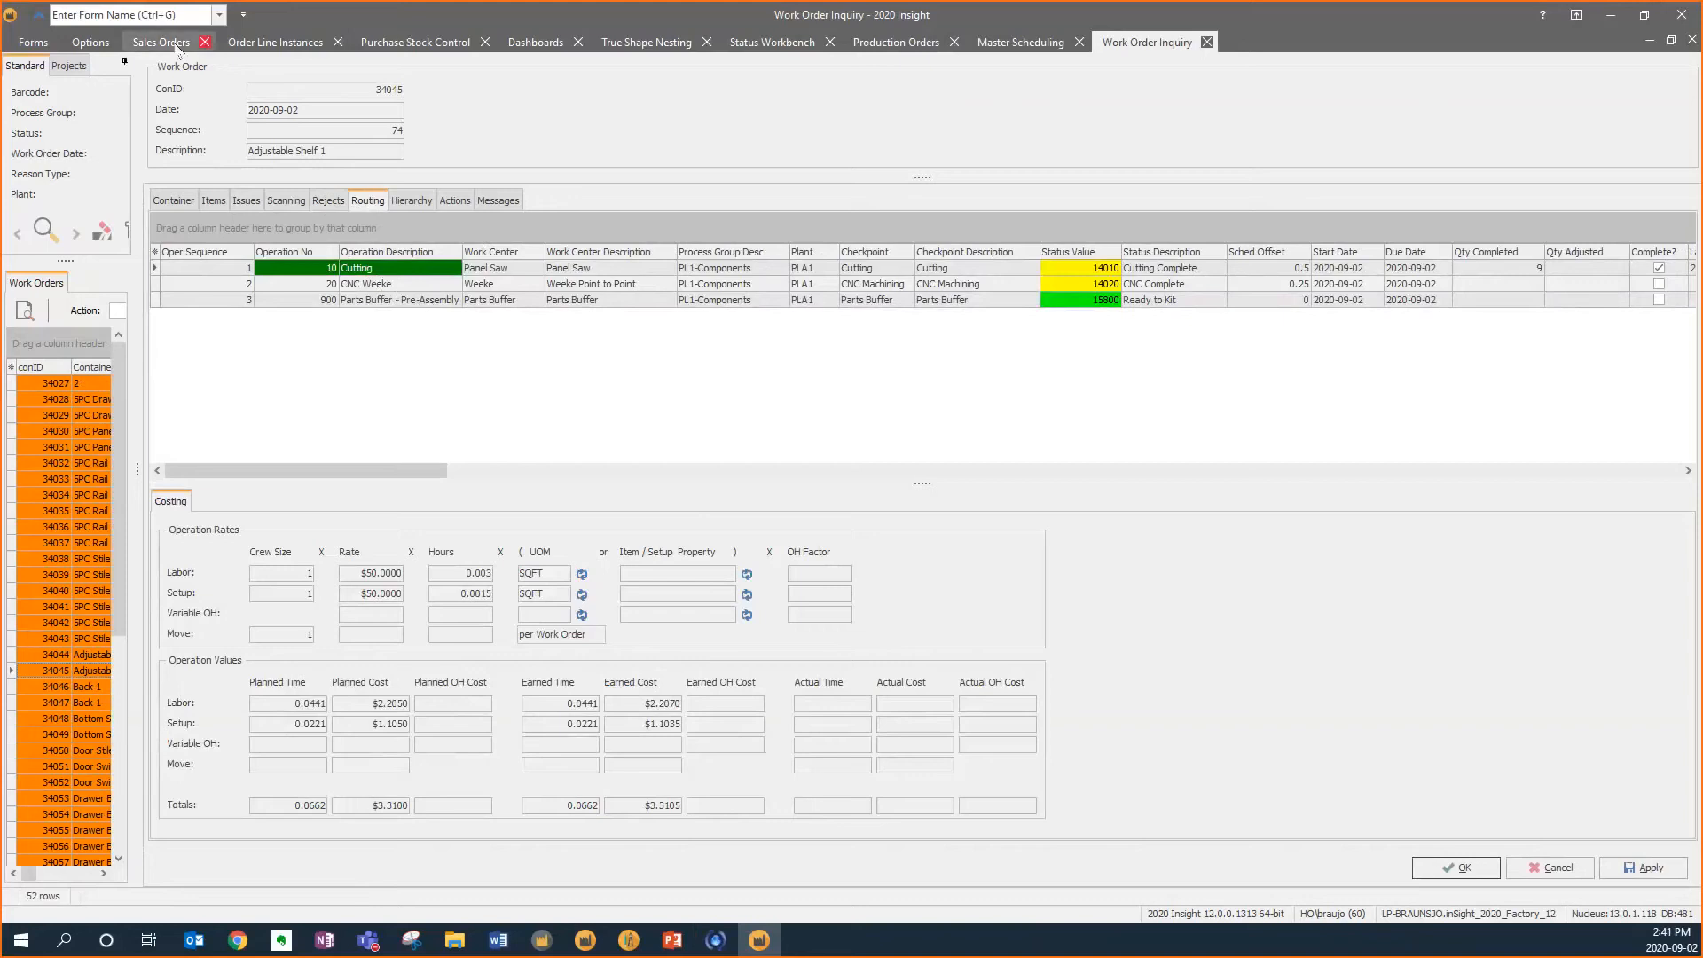
# Open Purchase Stock Control and look up the item matching "pull"
pyautogui.click(34, 43)
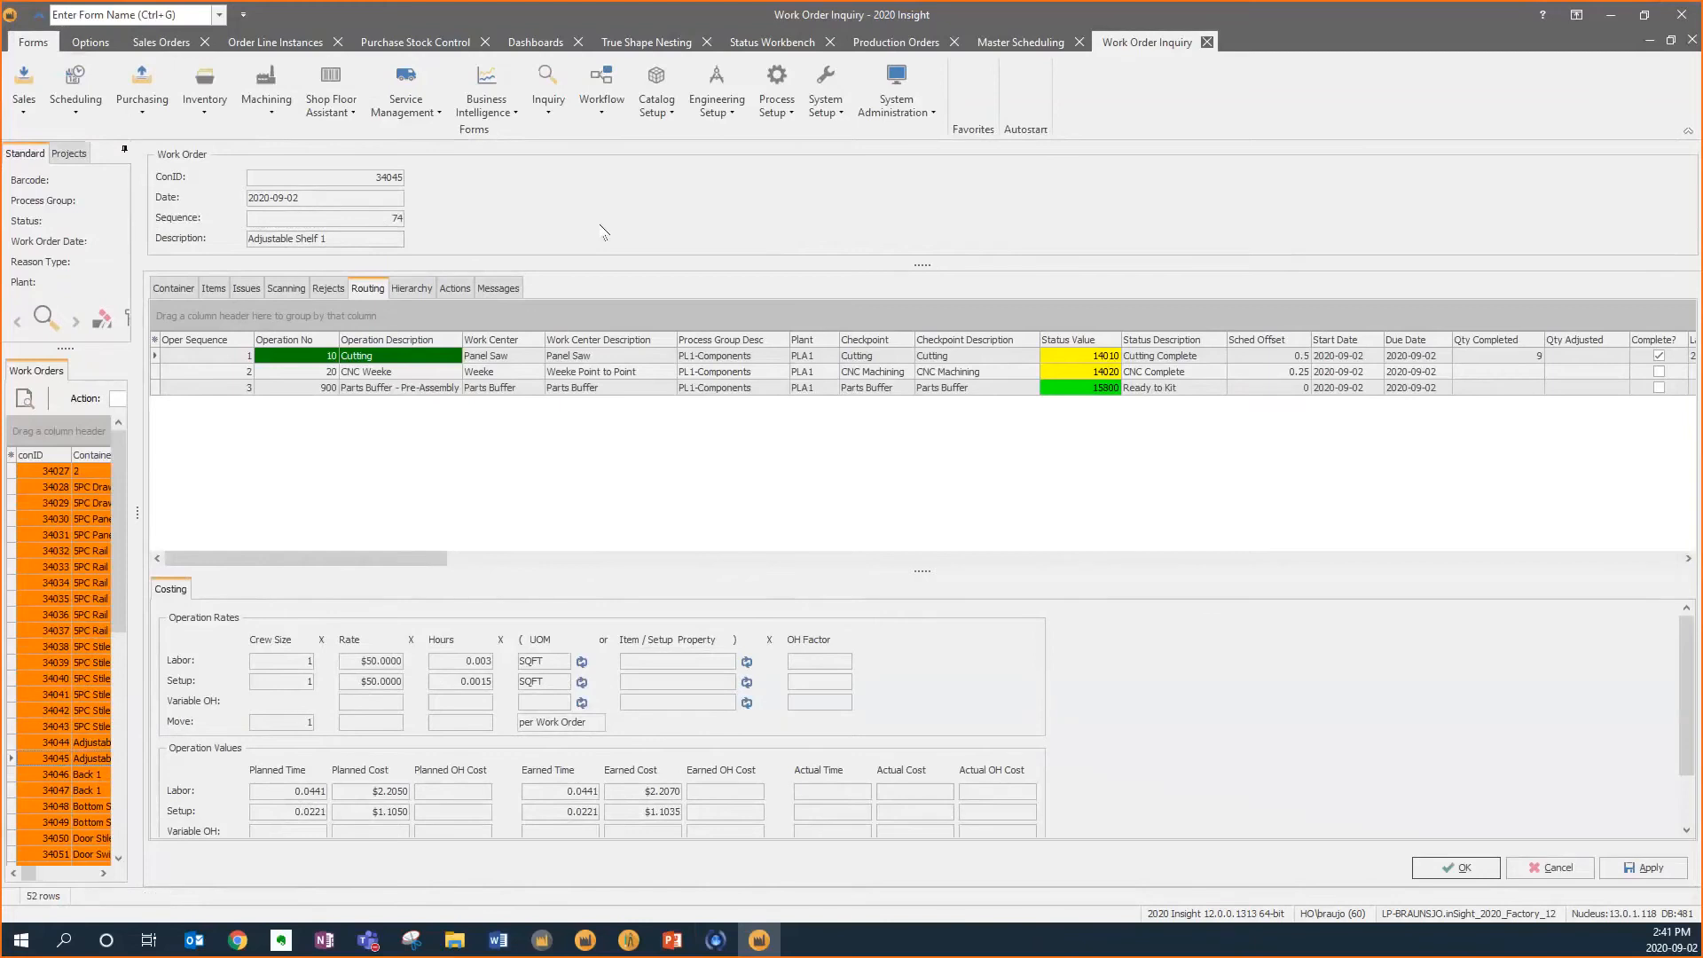
pyautogui.click(219, 108)
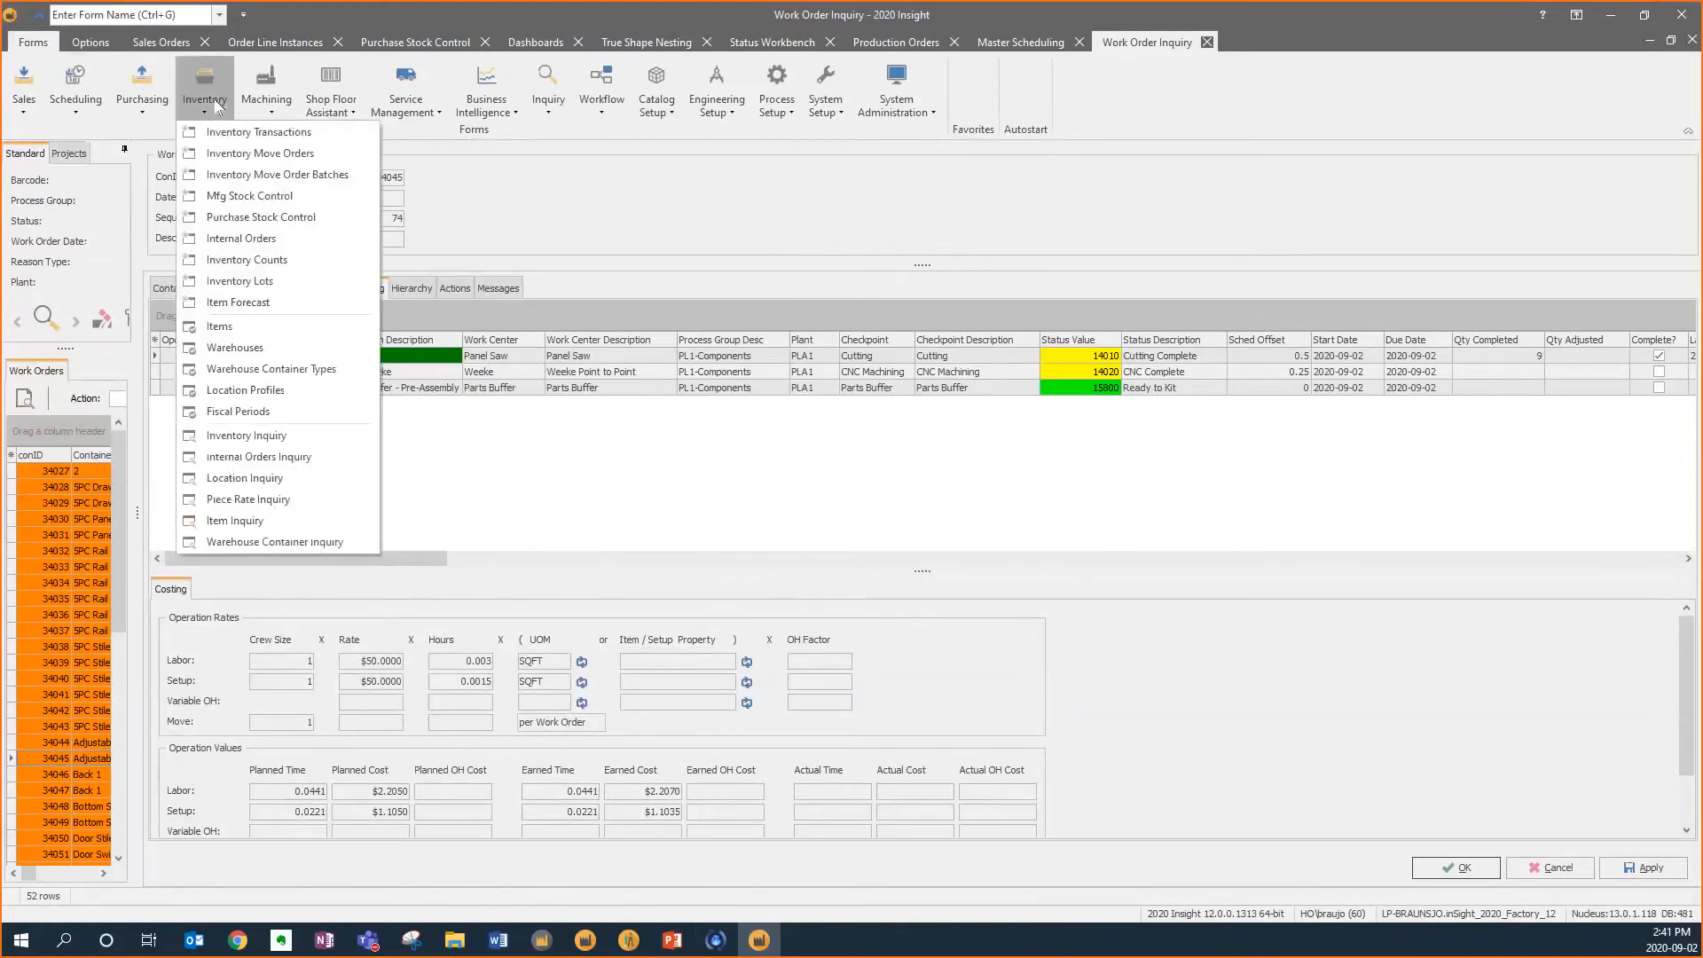
pyautogui.click(258, 221)
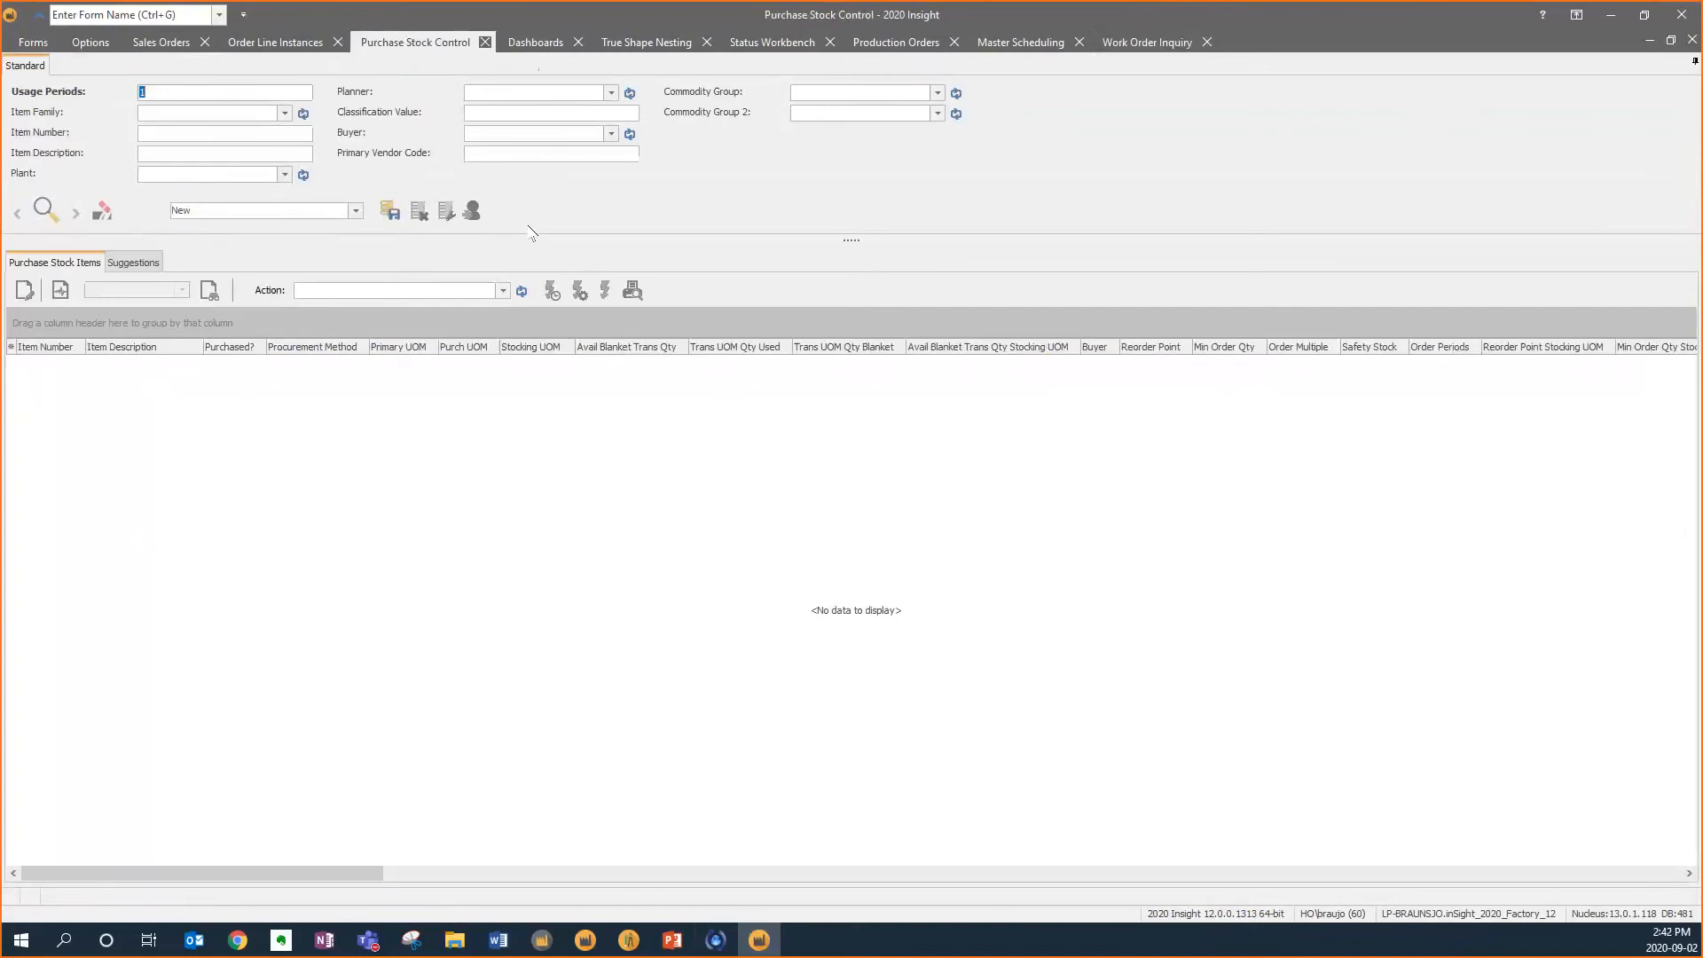
pyautogui.click(293, 134)
pyautogui.write('pull')
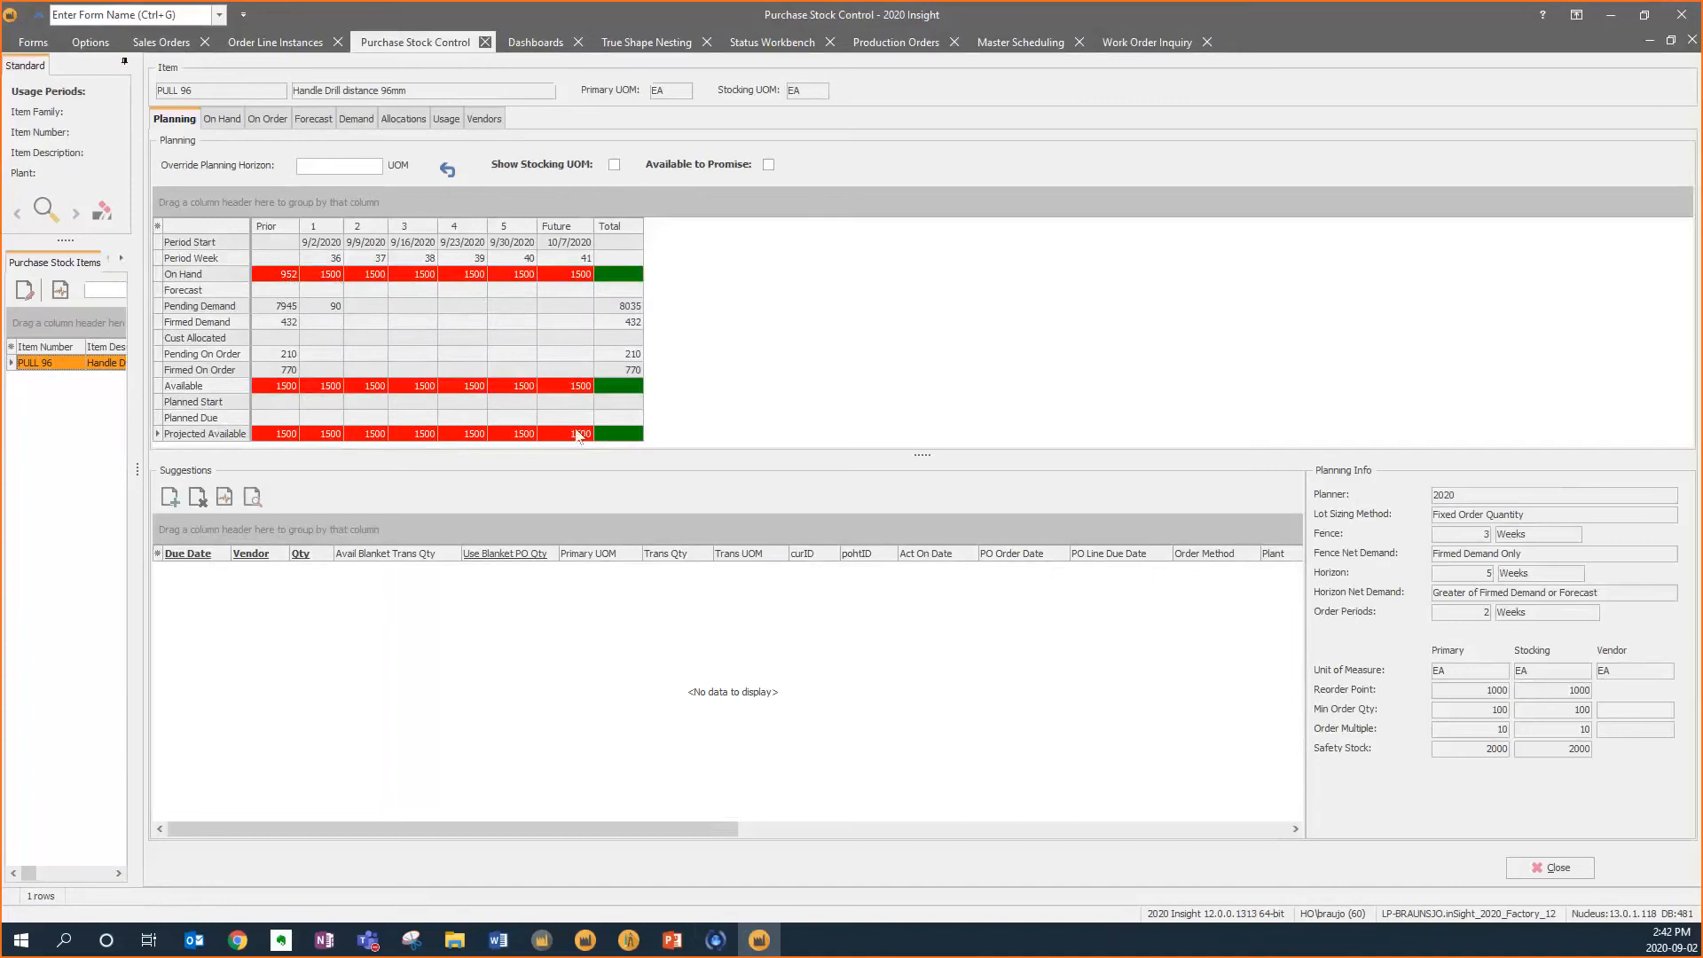
# Review PULL 96's planning info values and its on-hand quantities by location
pyautogui.click(1474, 685)
pyautogui.click(1489, 709)
pyautogui.click(1483, 725)
pyautogui.click(1469, 748)
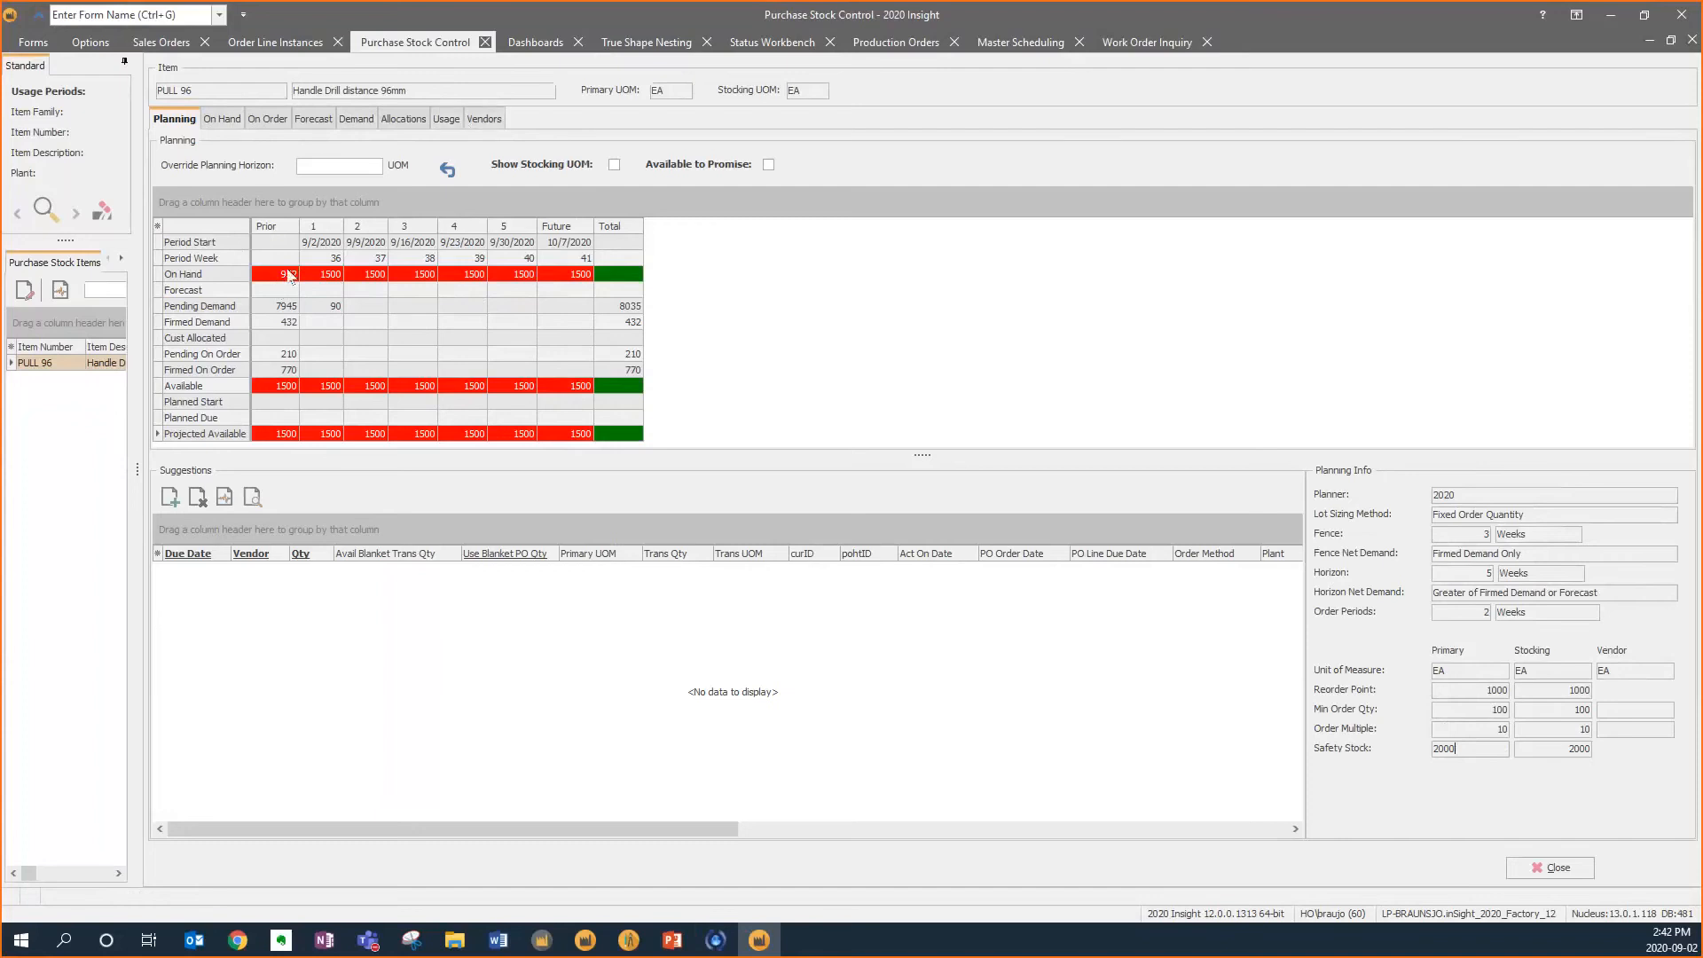
pyautogui.click(221, 119)
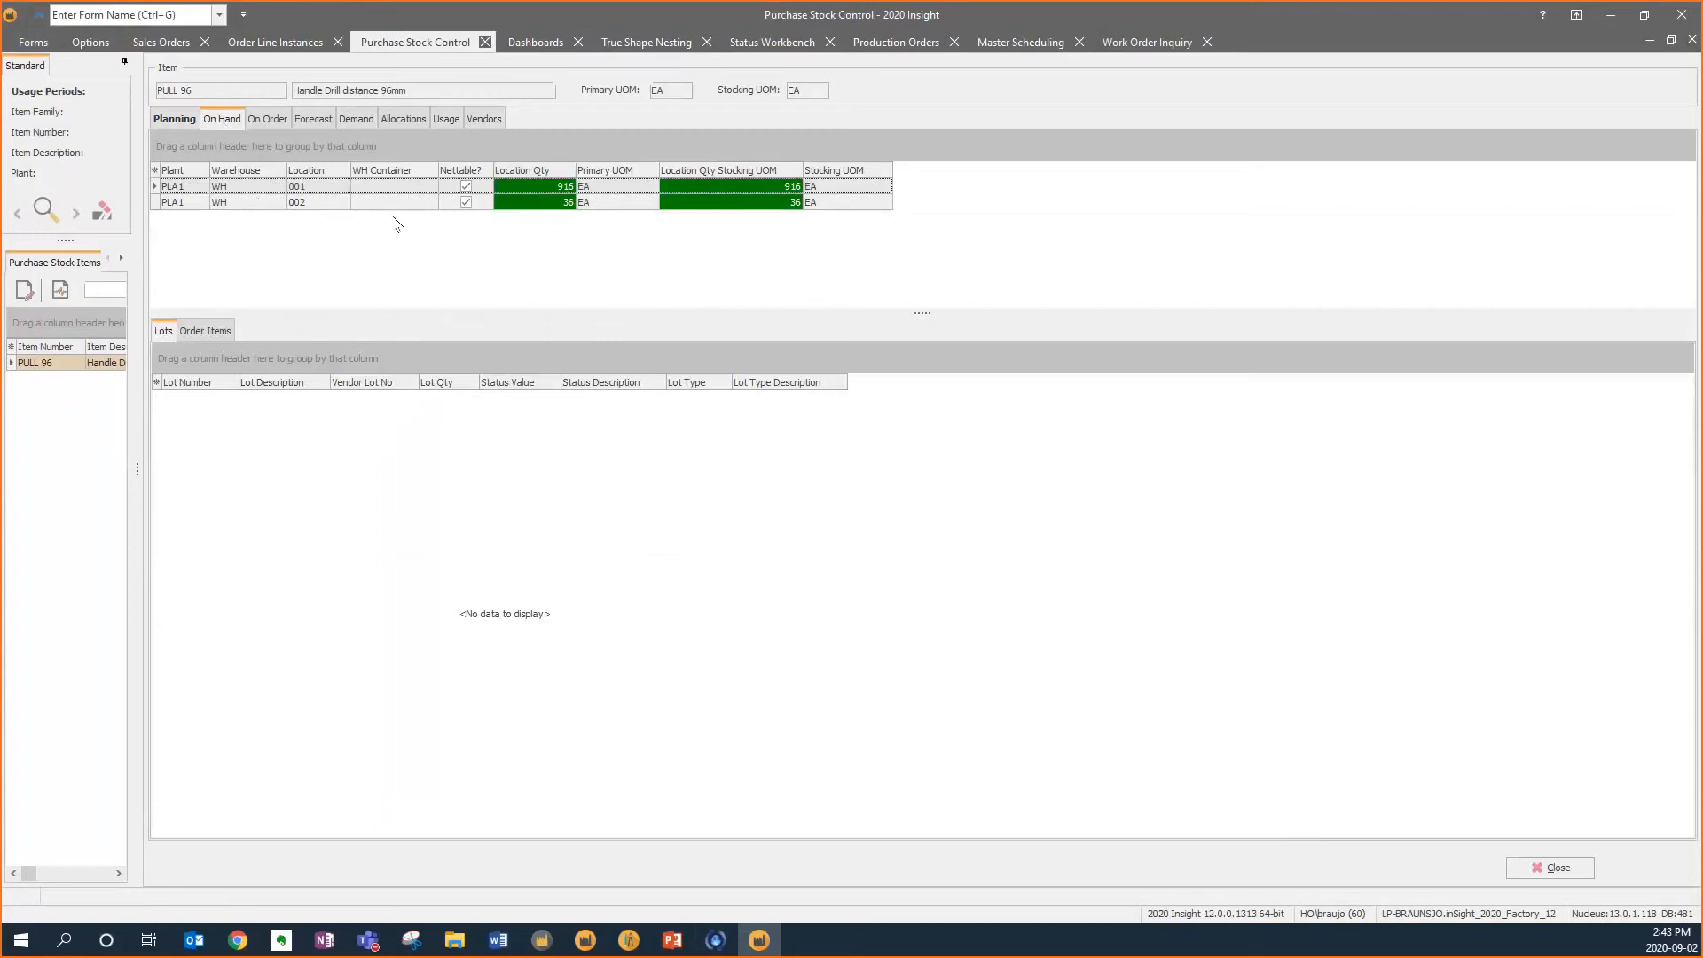
pyautogui.click(176, 119)
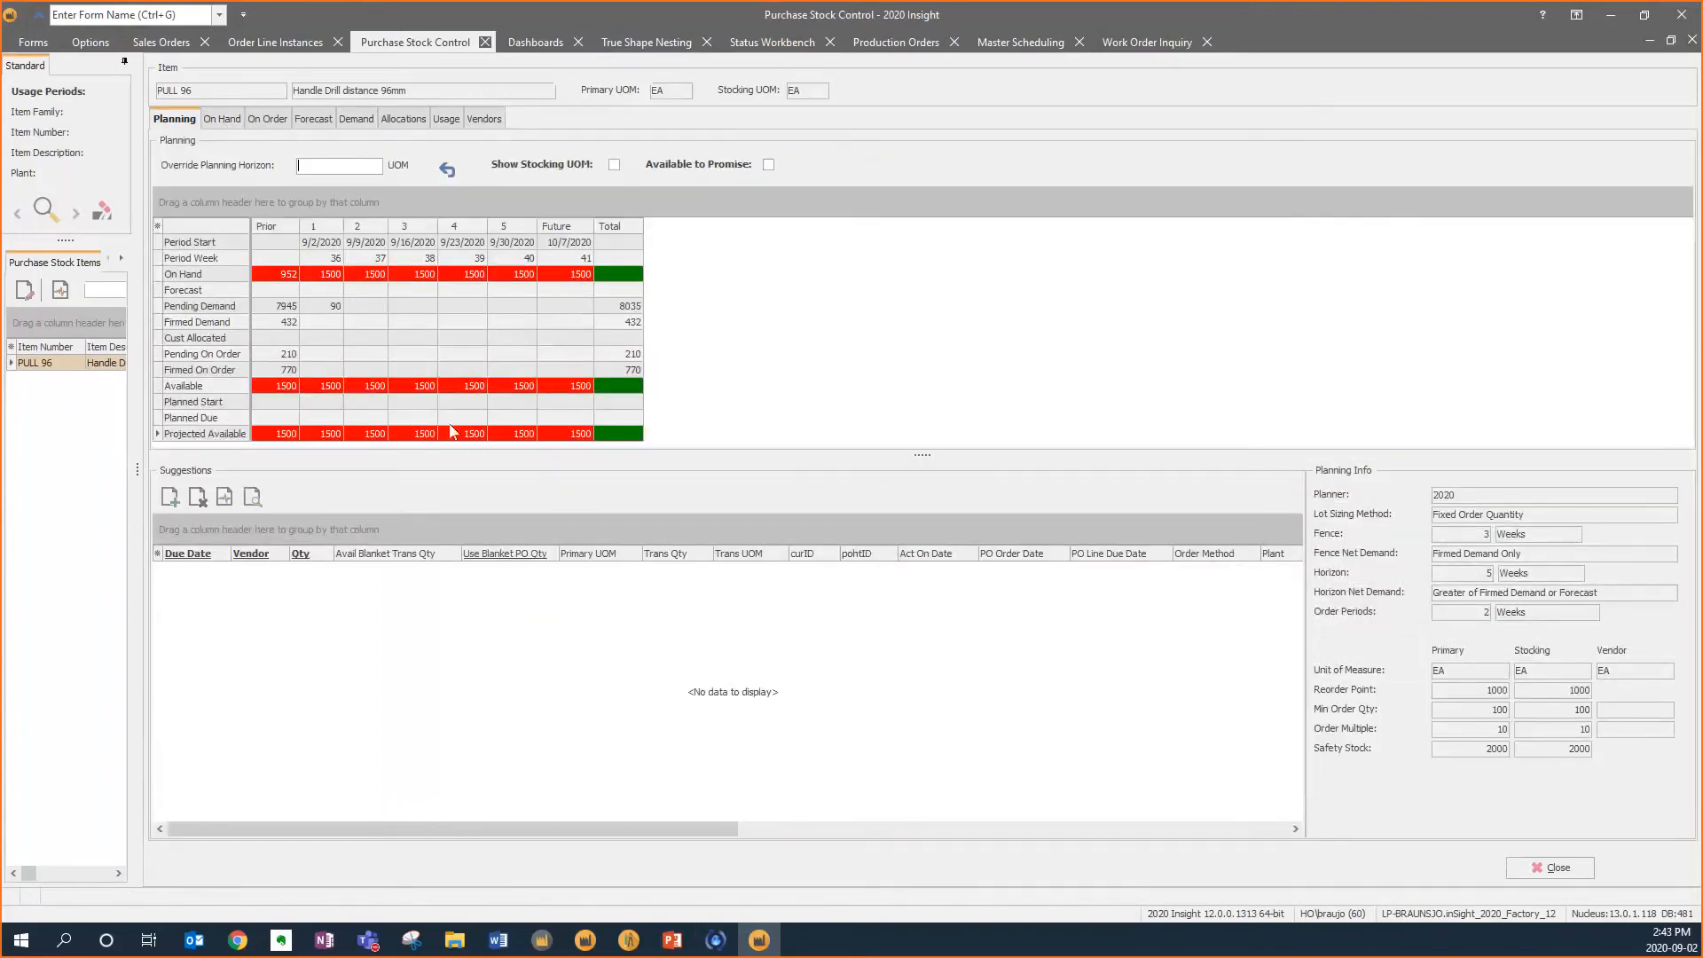
# Calculate a purchase suggestion for PULL 96, delete it, and close the item without changes
pyautogui.click(226, 499)
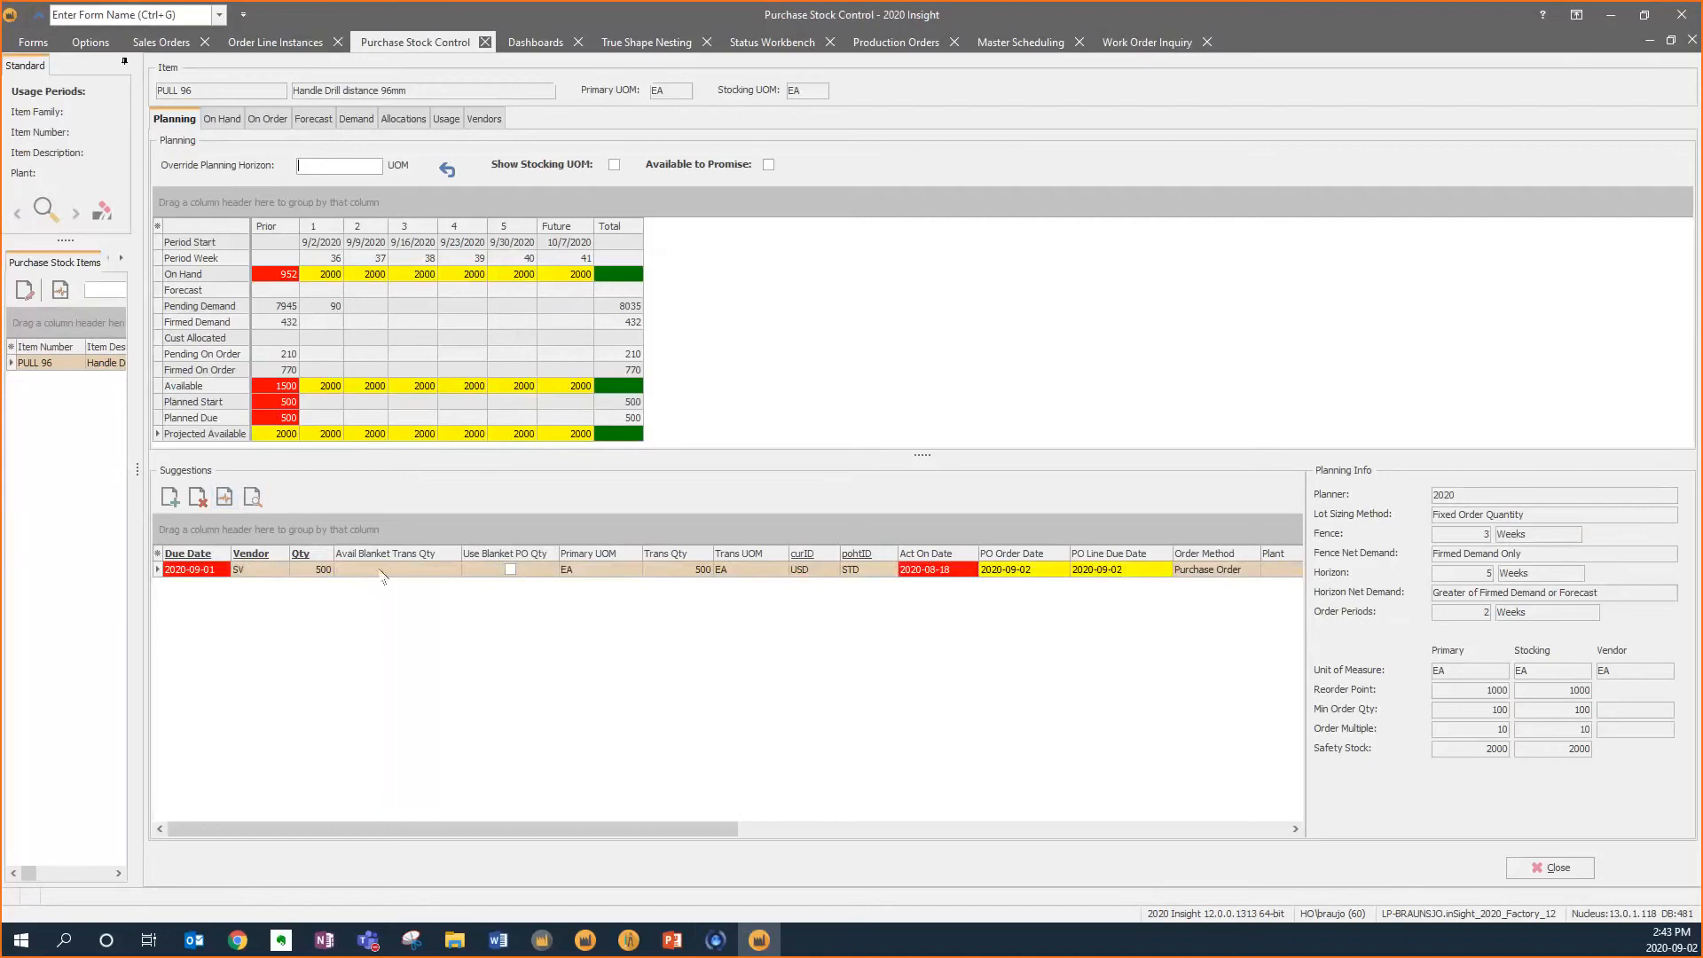
pyautogui.click(197, 497)
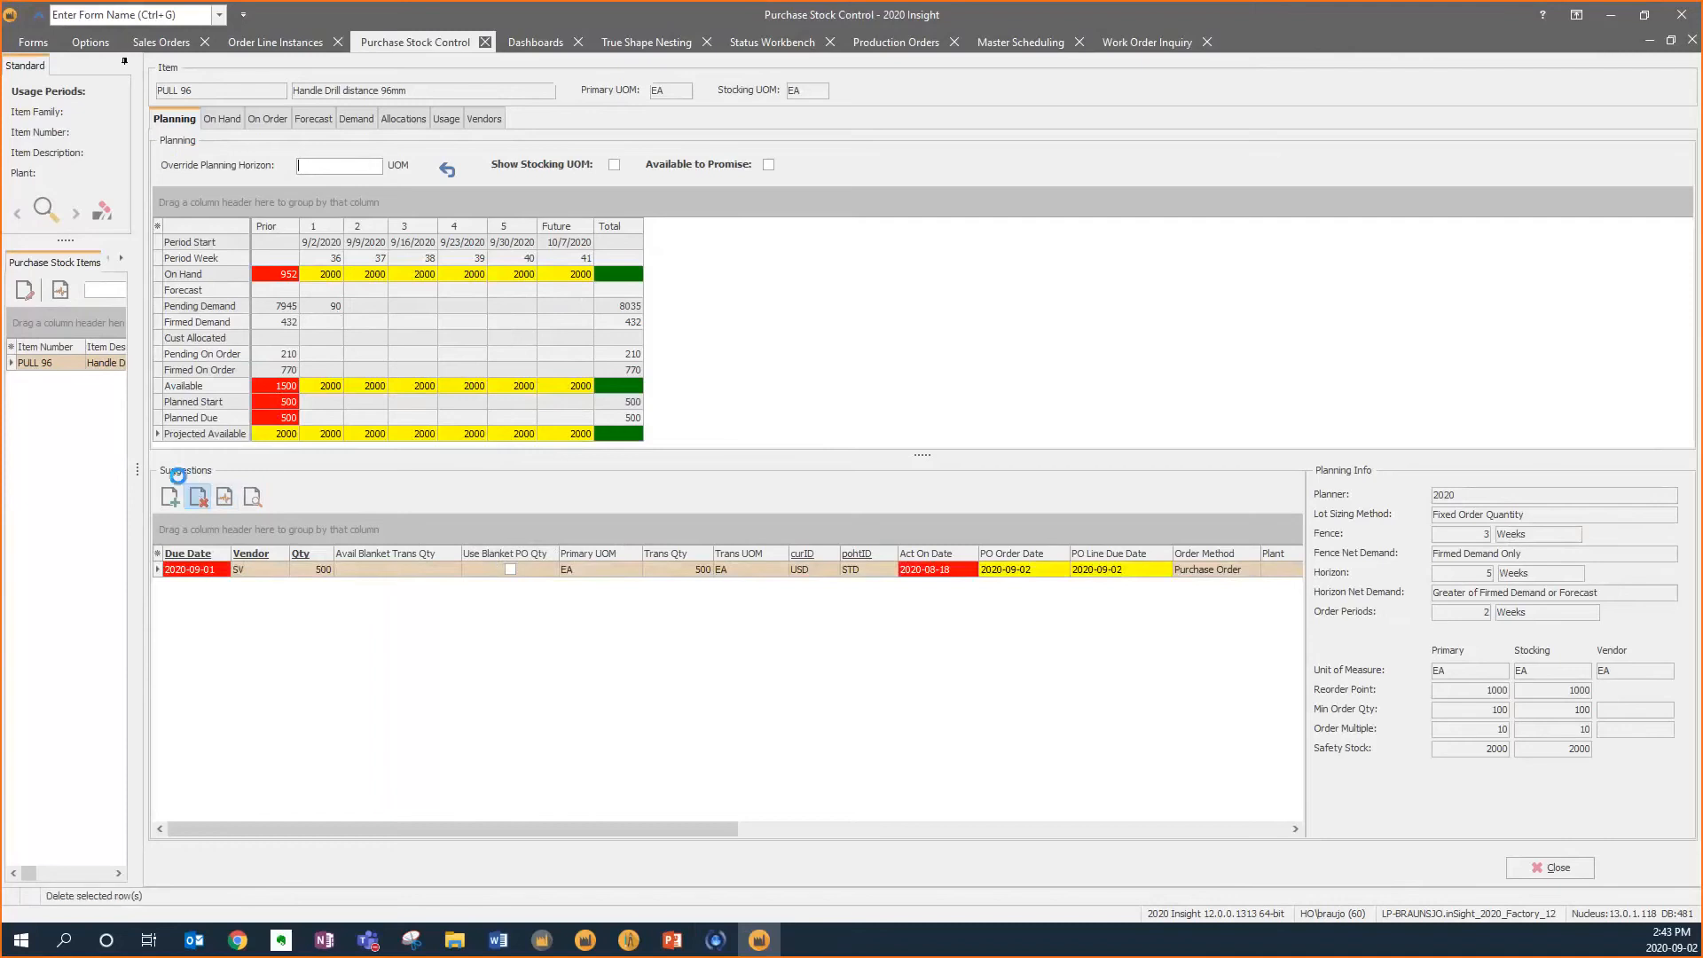
pyautogui.click(1538, 870)
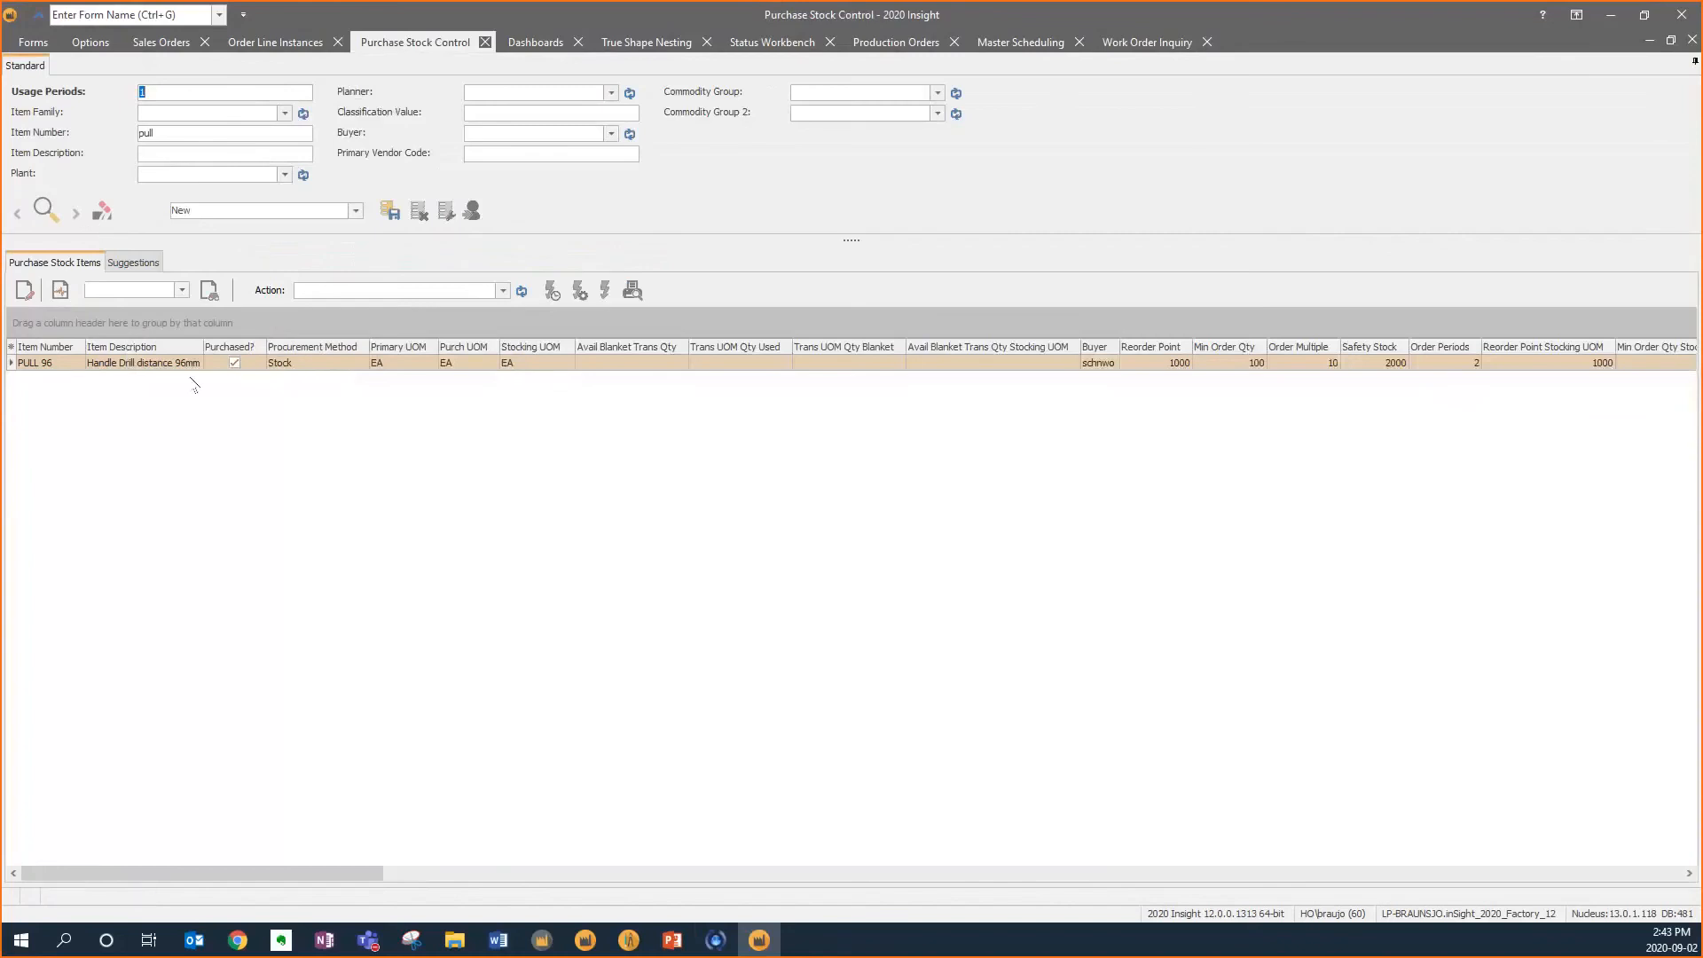
# List all purchase stock items, select them all and recalculate their purchase suggestions
pyautogui.click(102, 211)
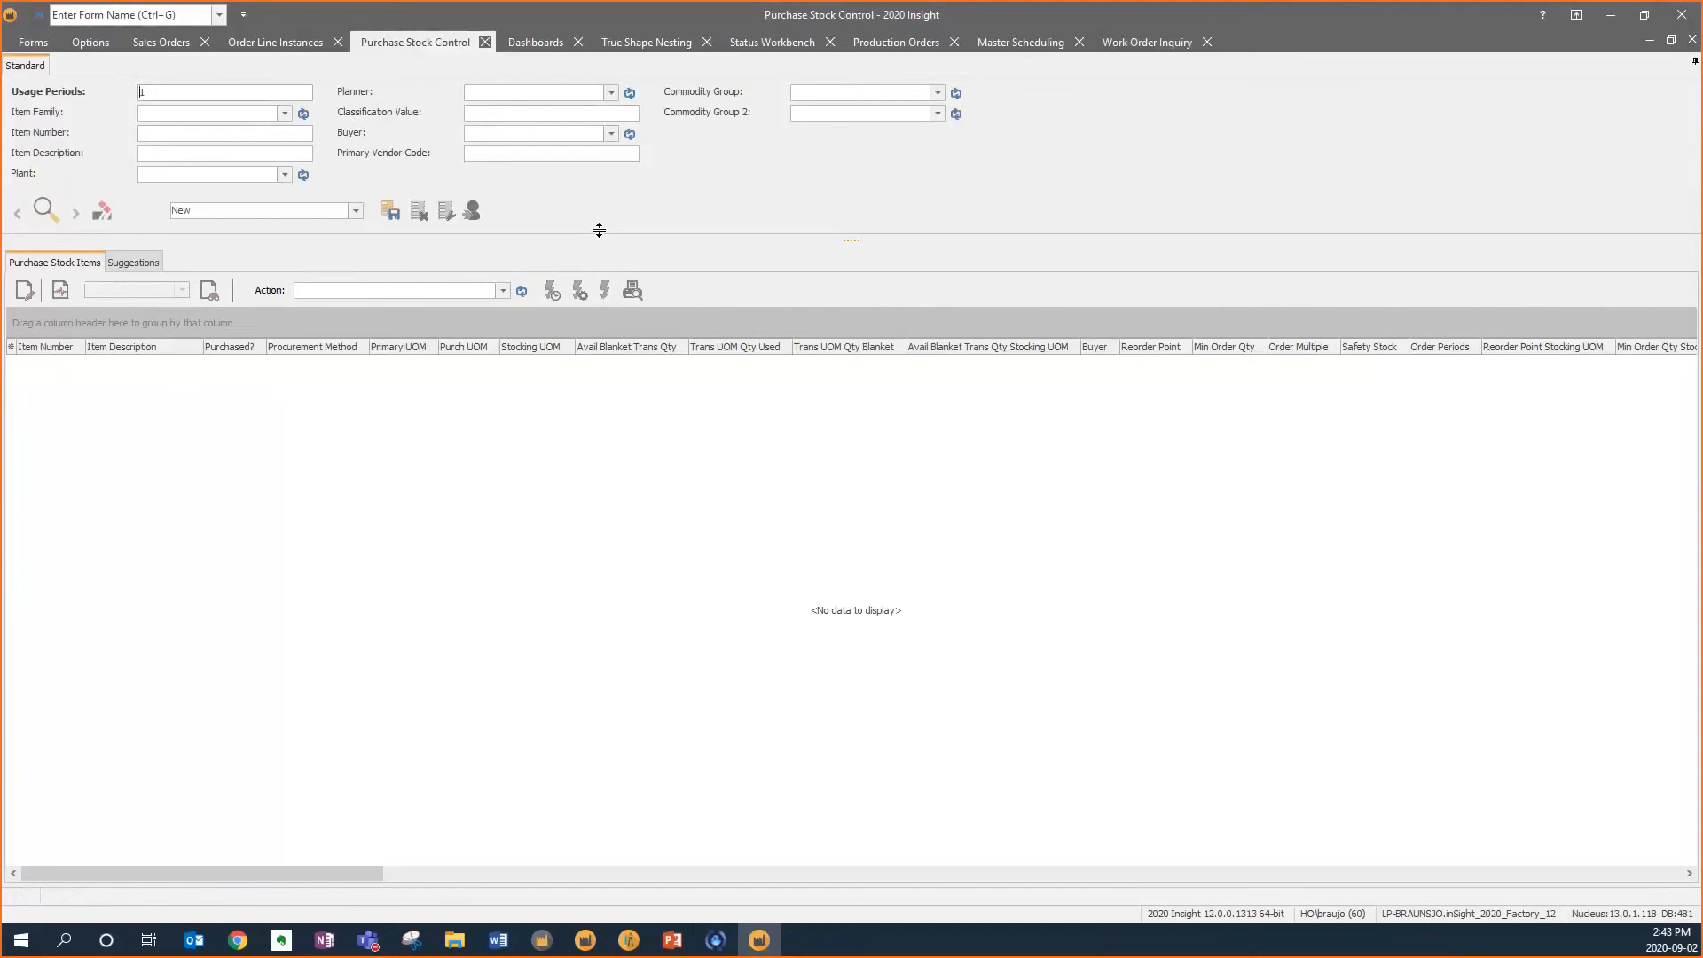
pyautogui.click(49, 218)
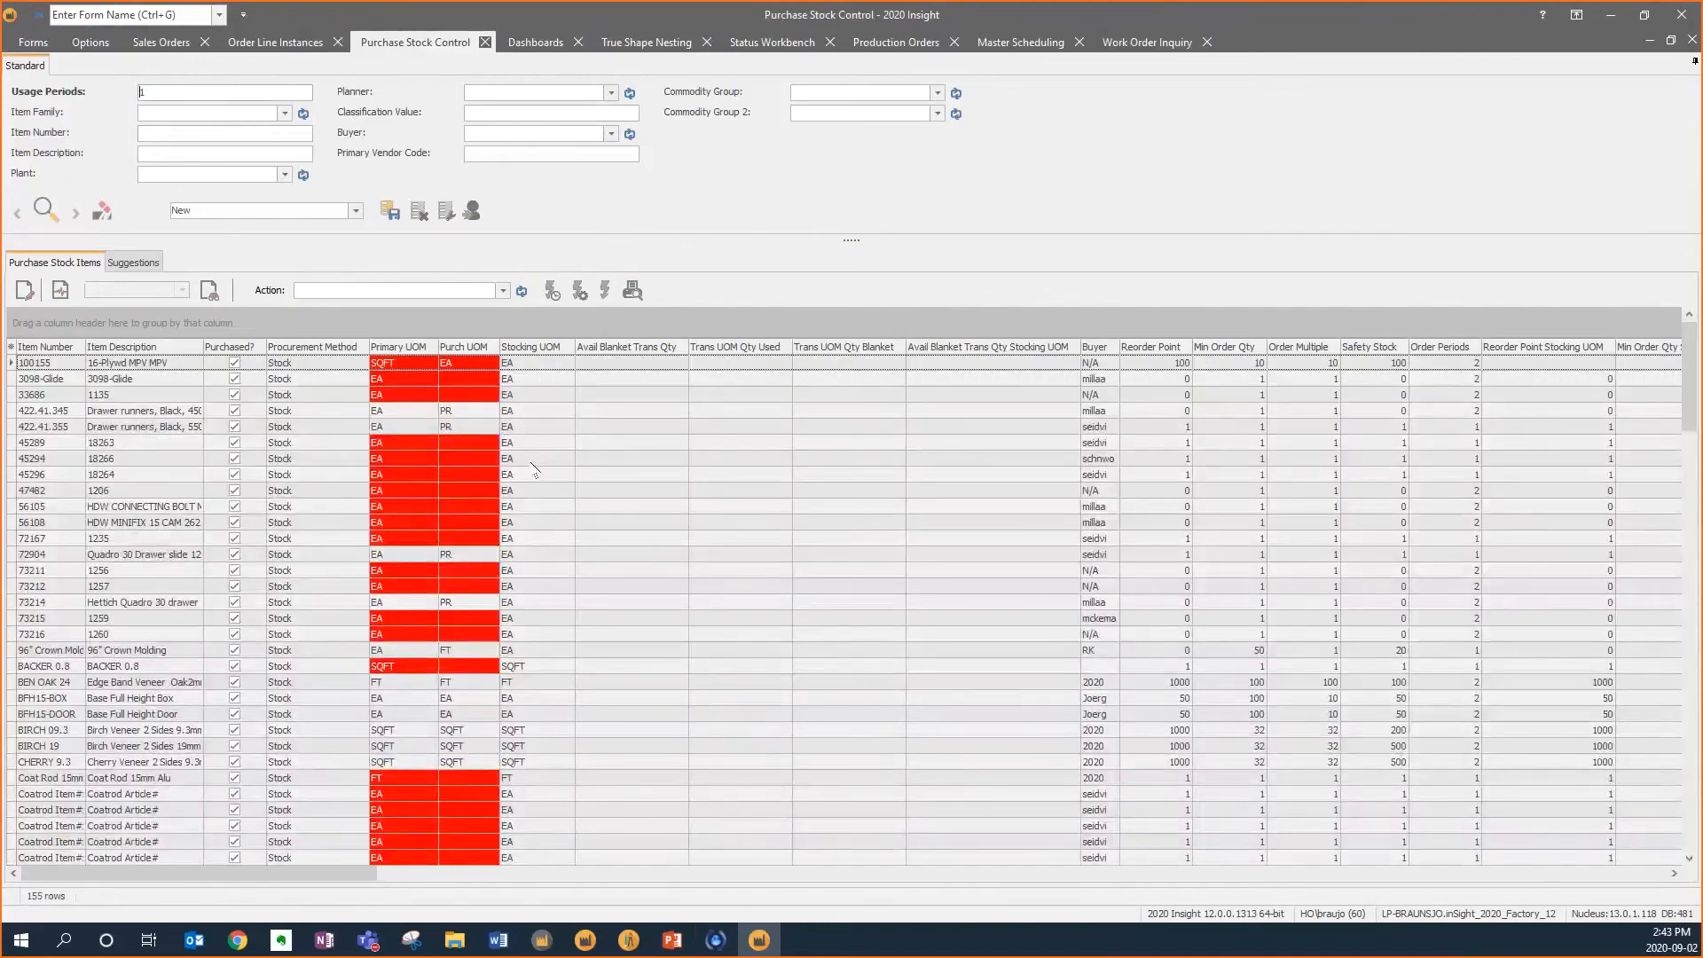
pyautogui.click(134, 430)
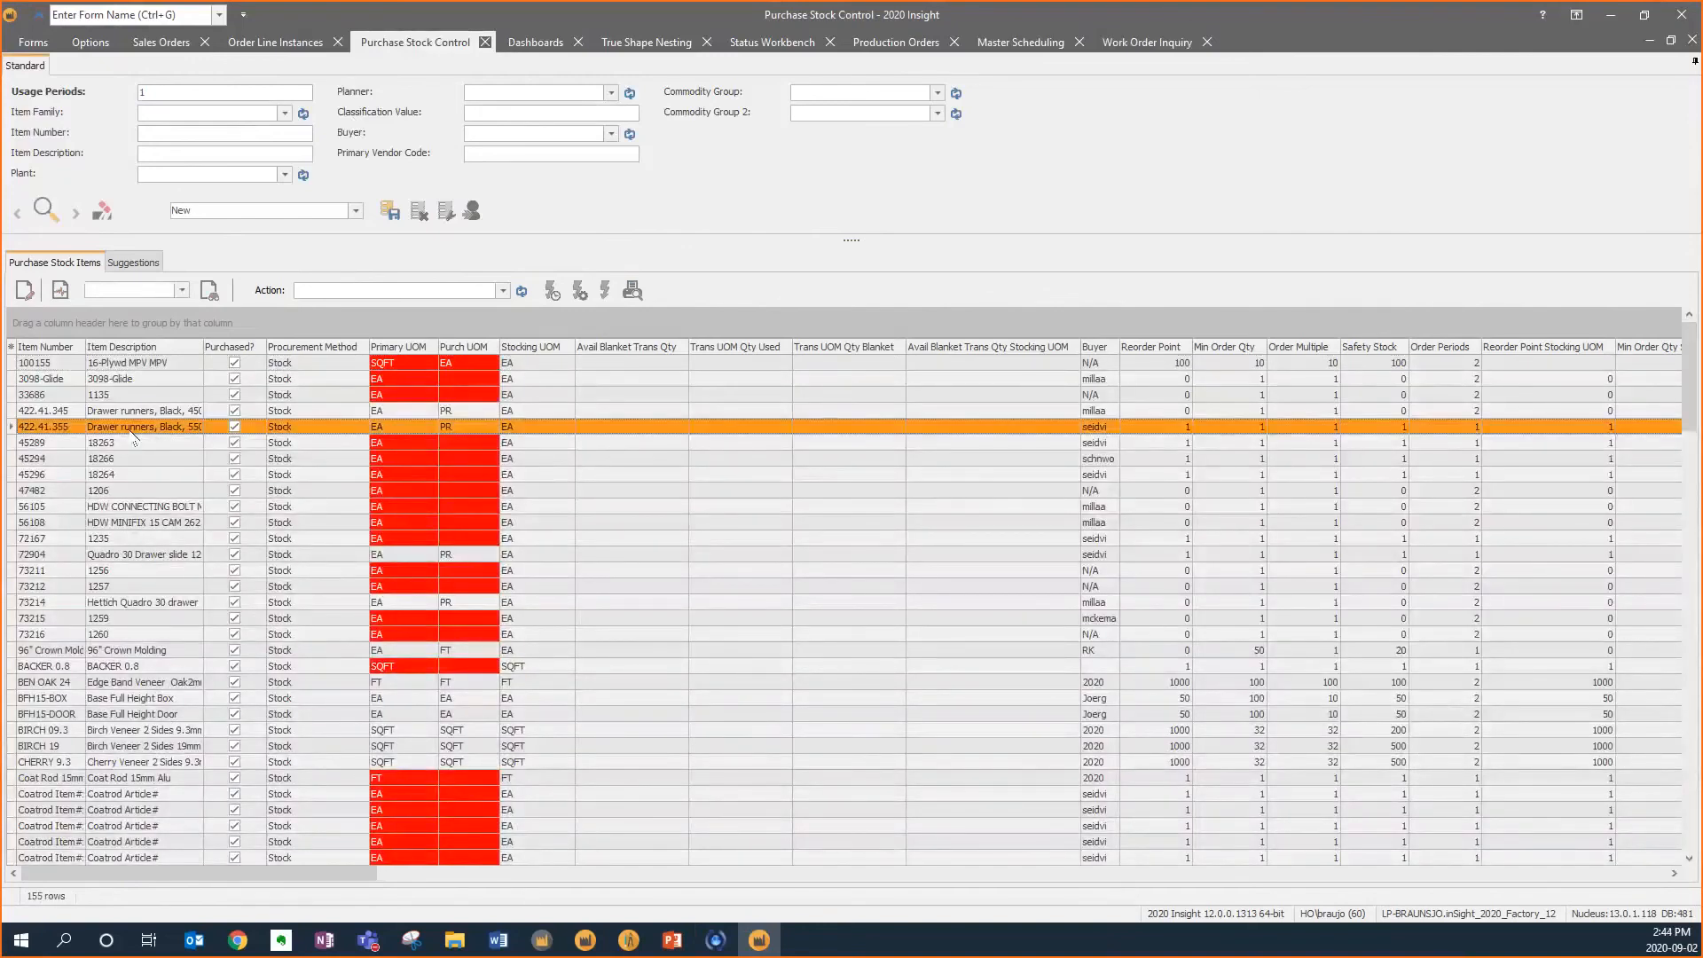
pyautogui.hotkey('ctrl', 'a')
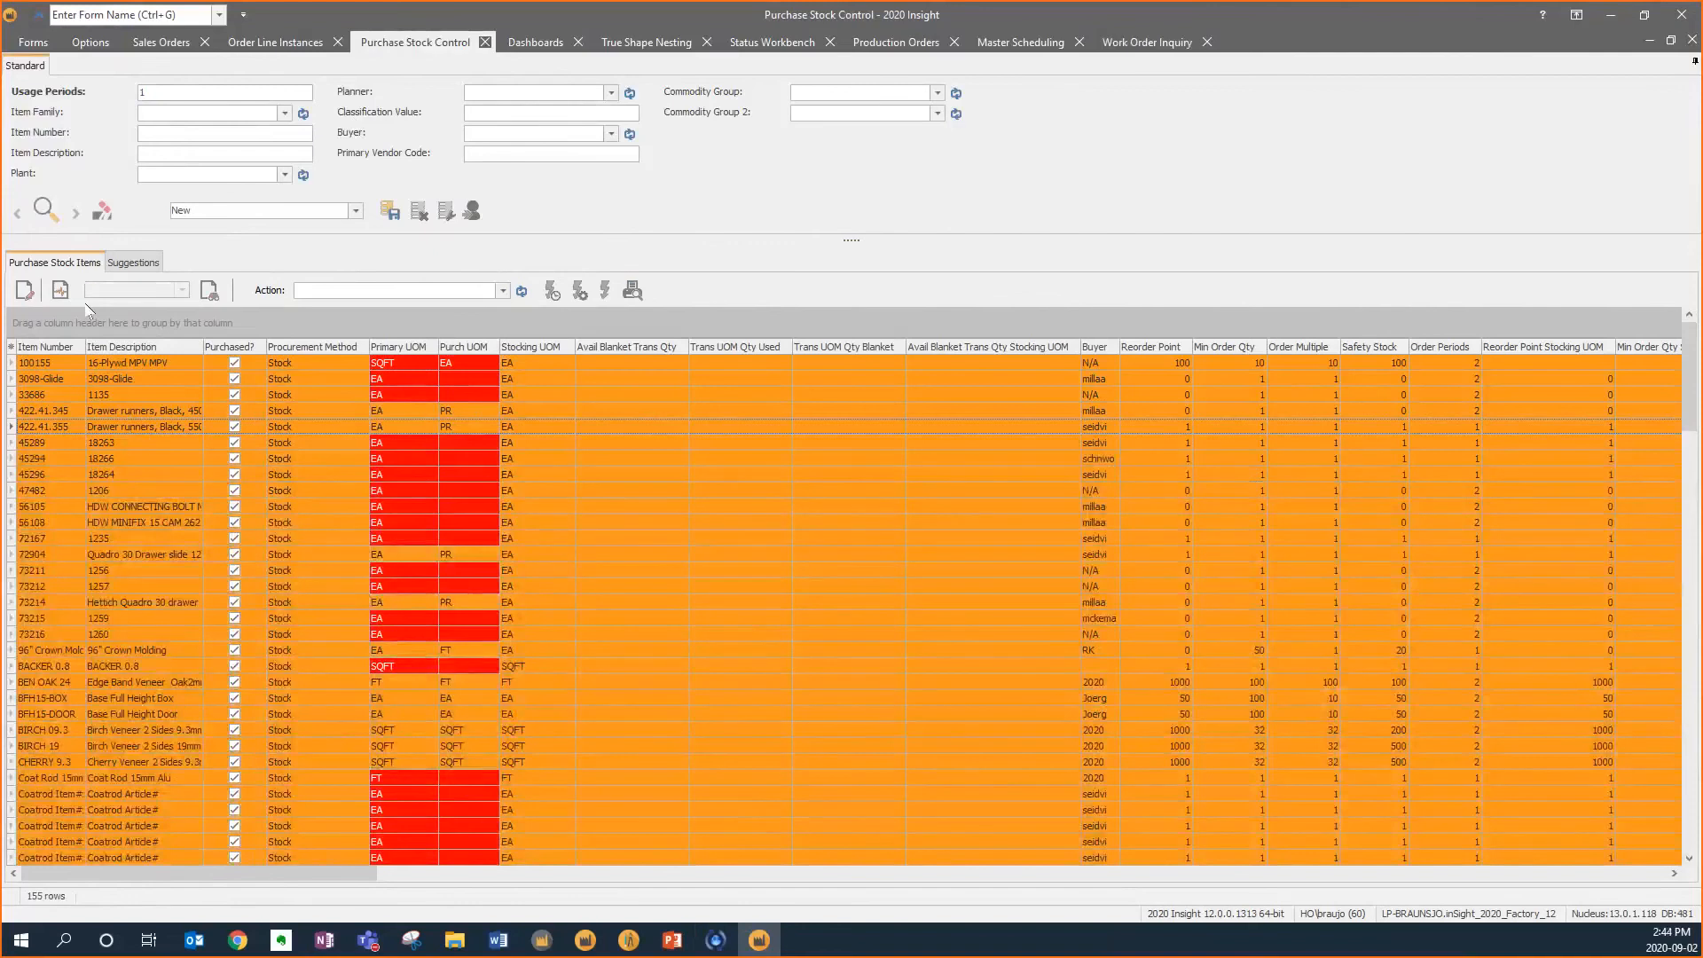
pyautogui.click(61, 290)
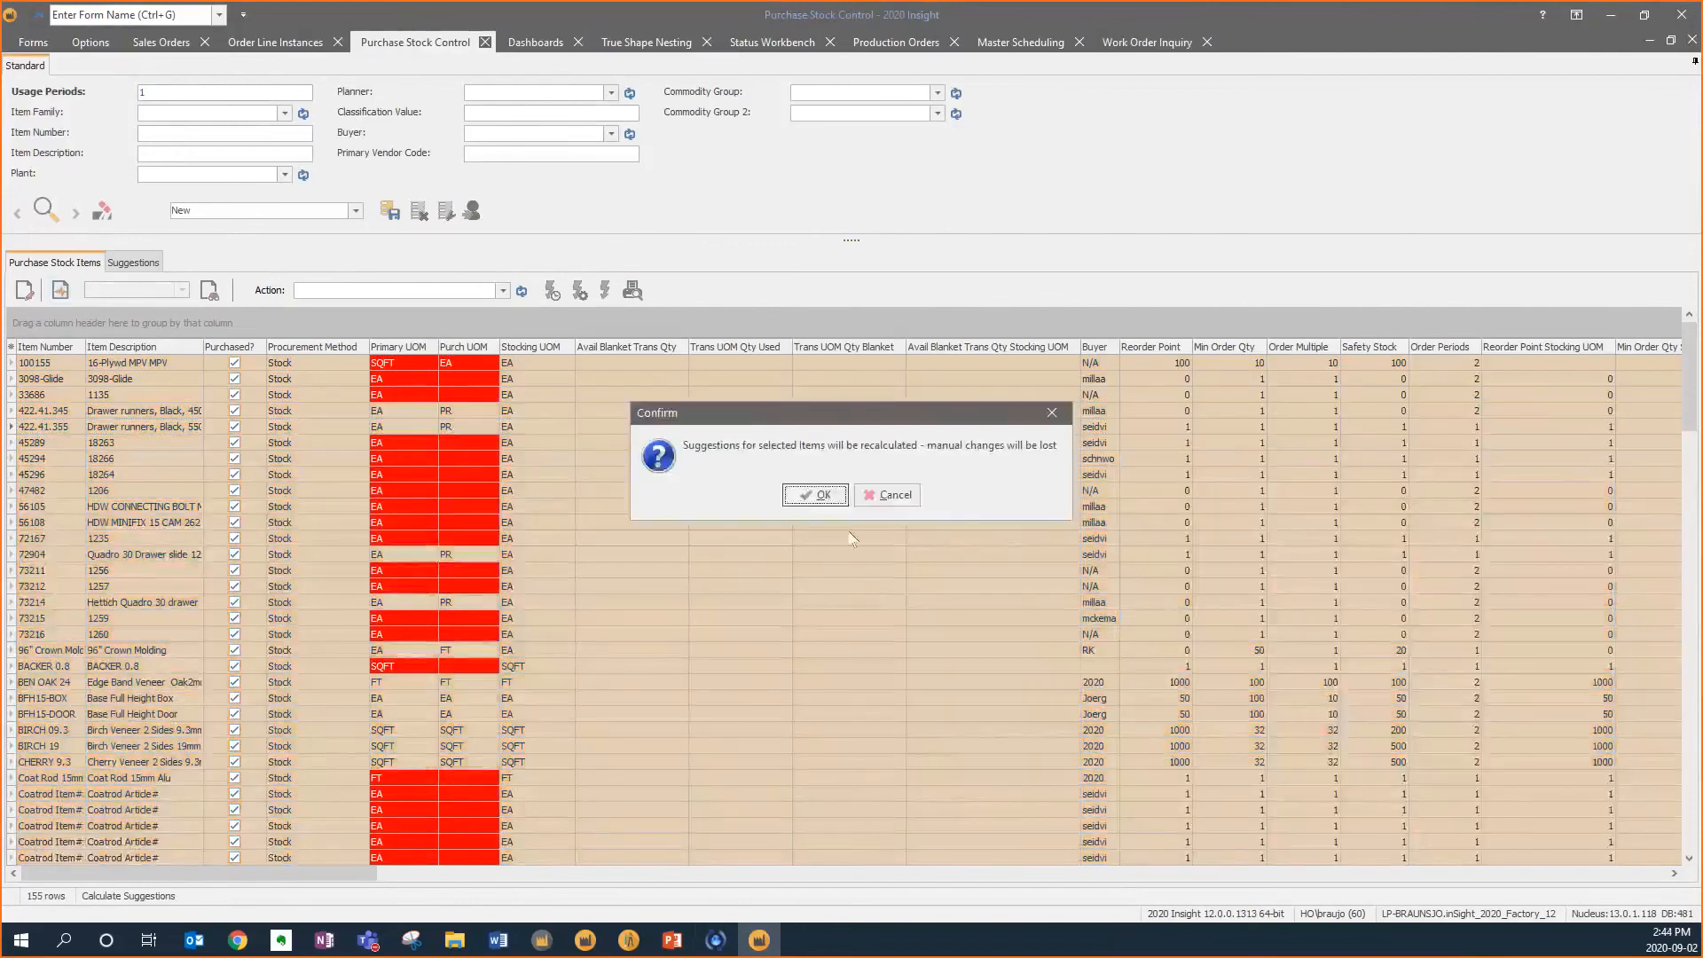
pyautogui.click(814, 495)
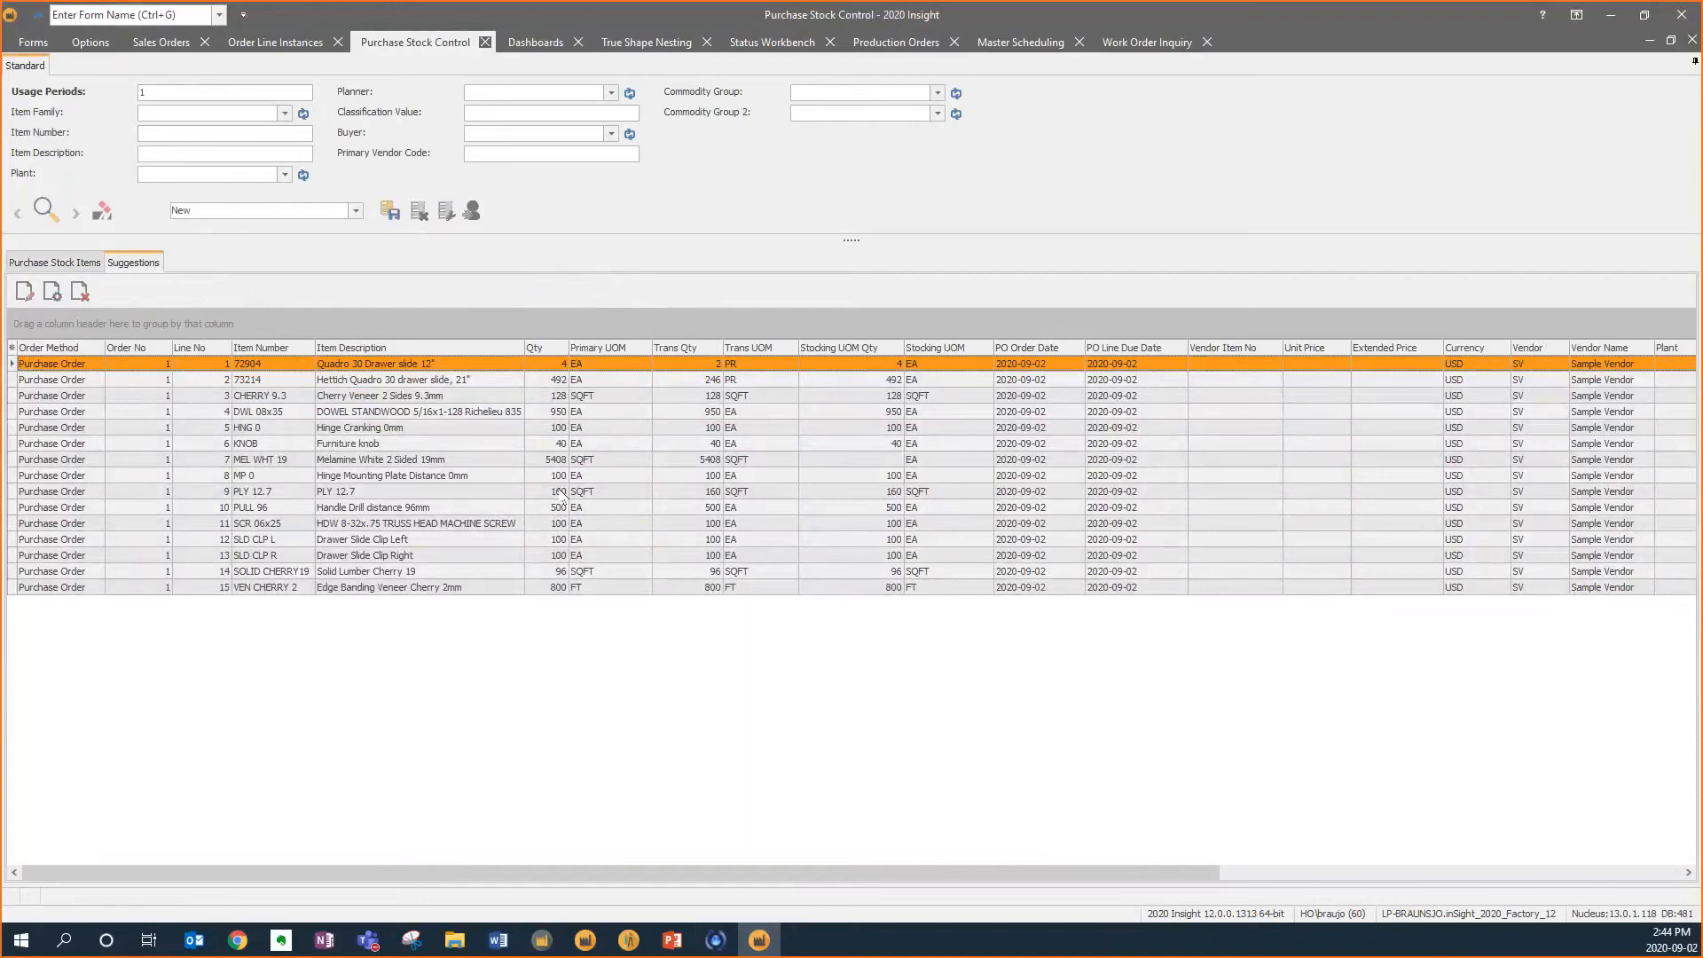
# Open Purchase Orders and start a new purchase order for vendor sv
pyautogui.click(37, 46)
pyautogui.click(142, 89)
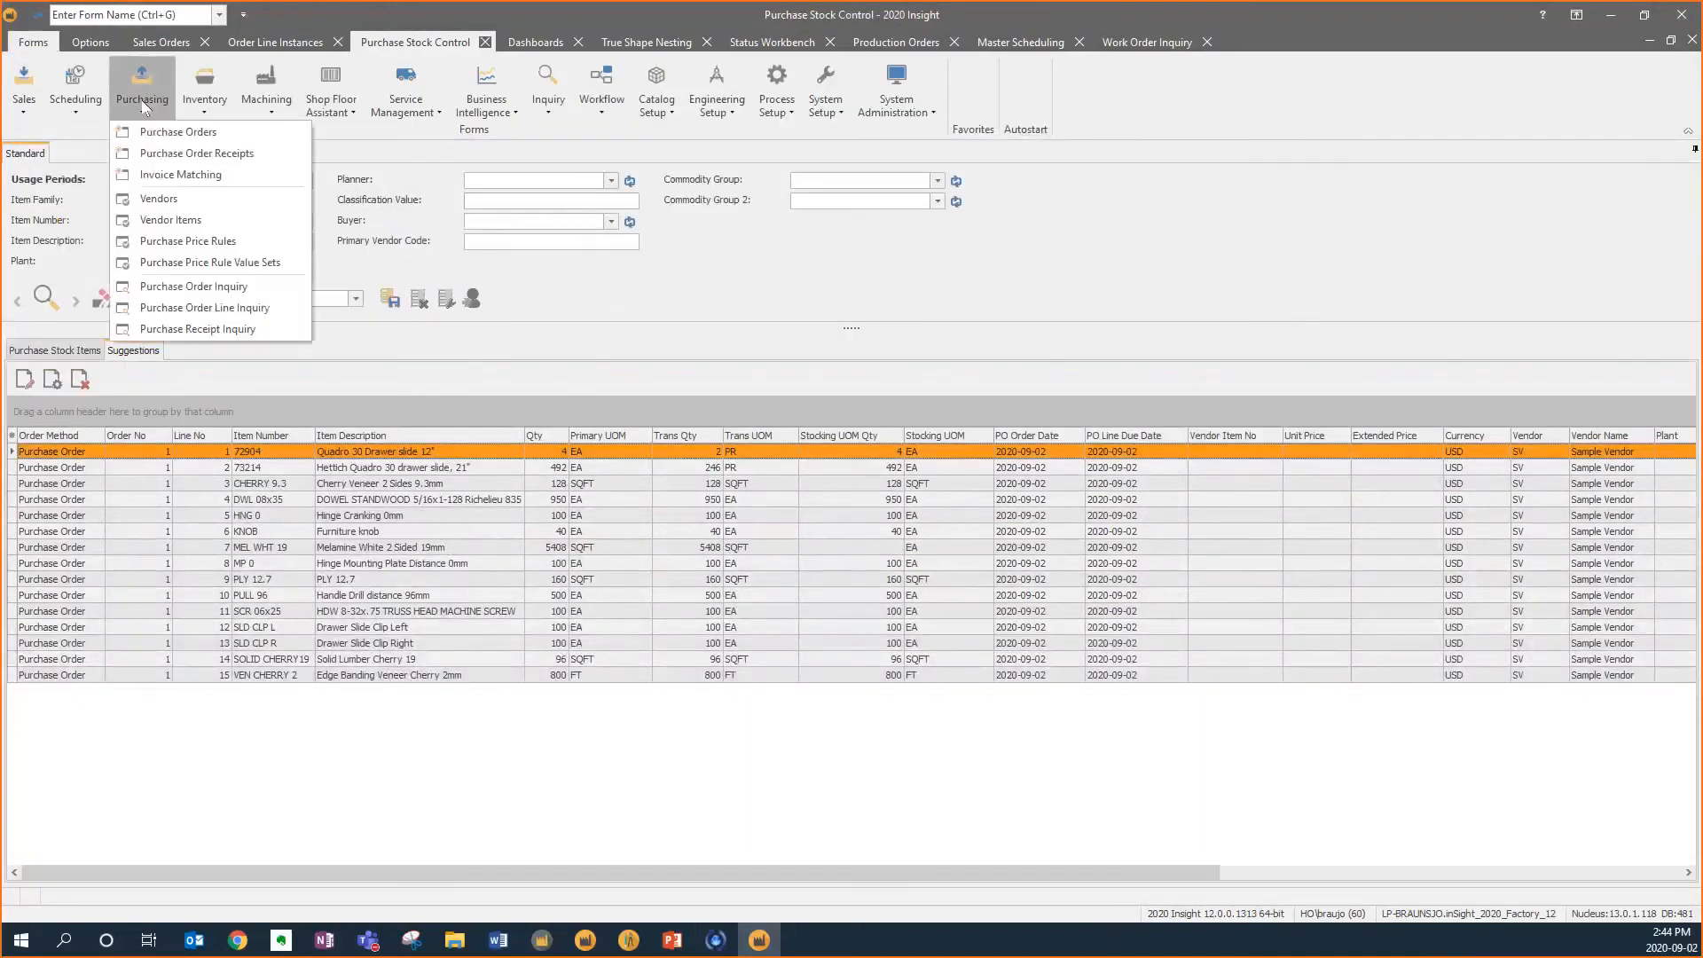
pyautogui.click(191, 133)
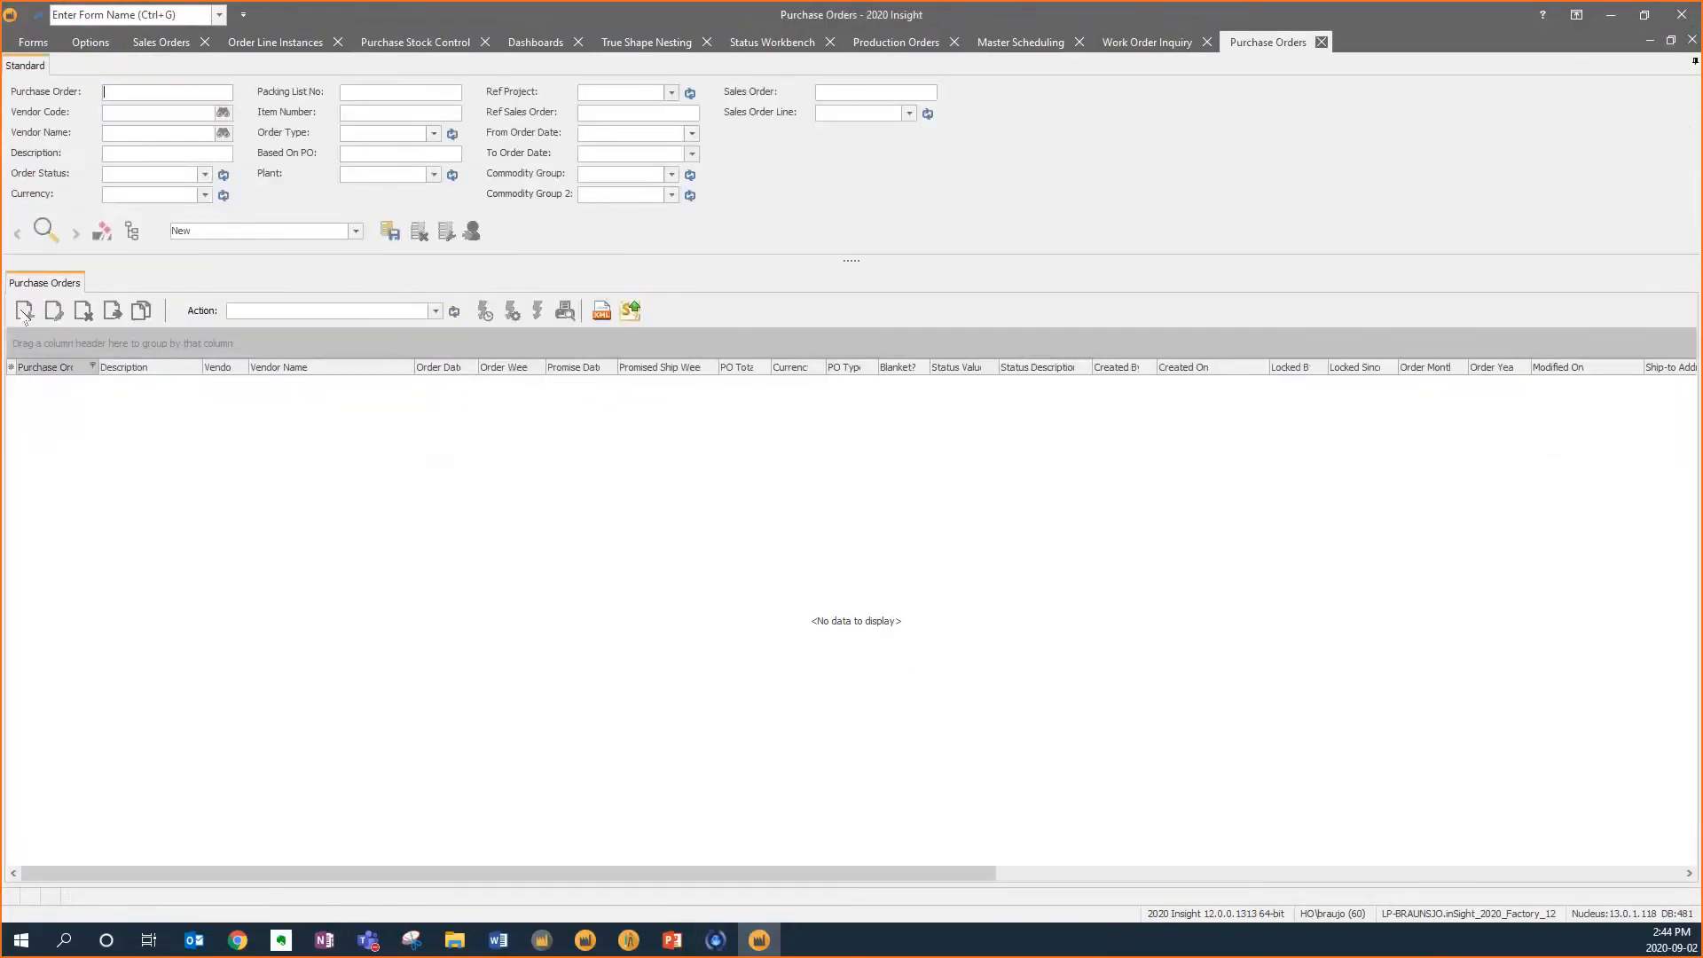
pyautogui.click(24, 310)
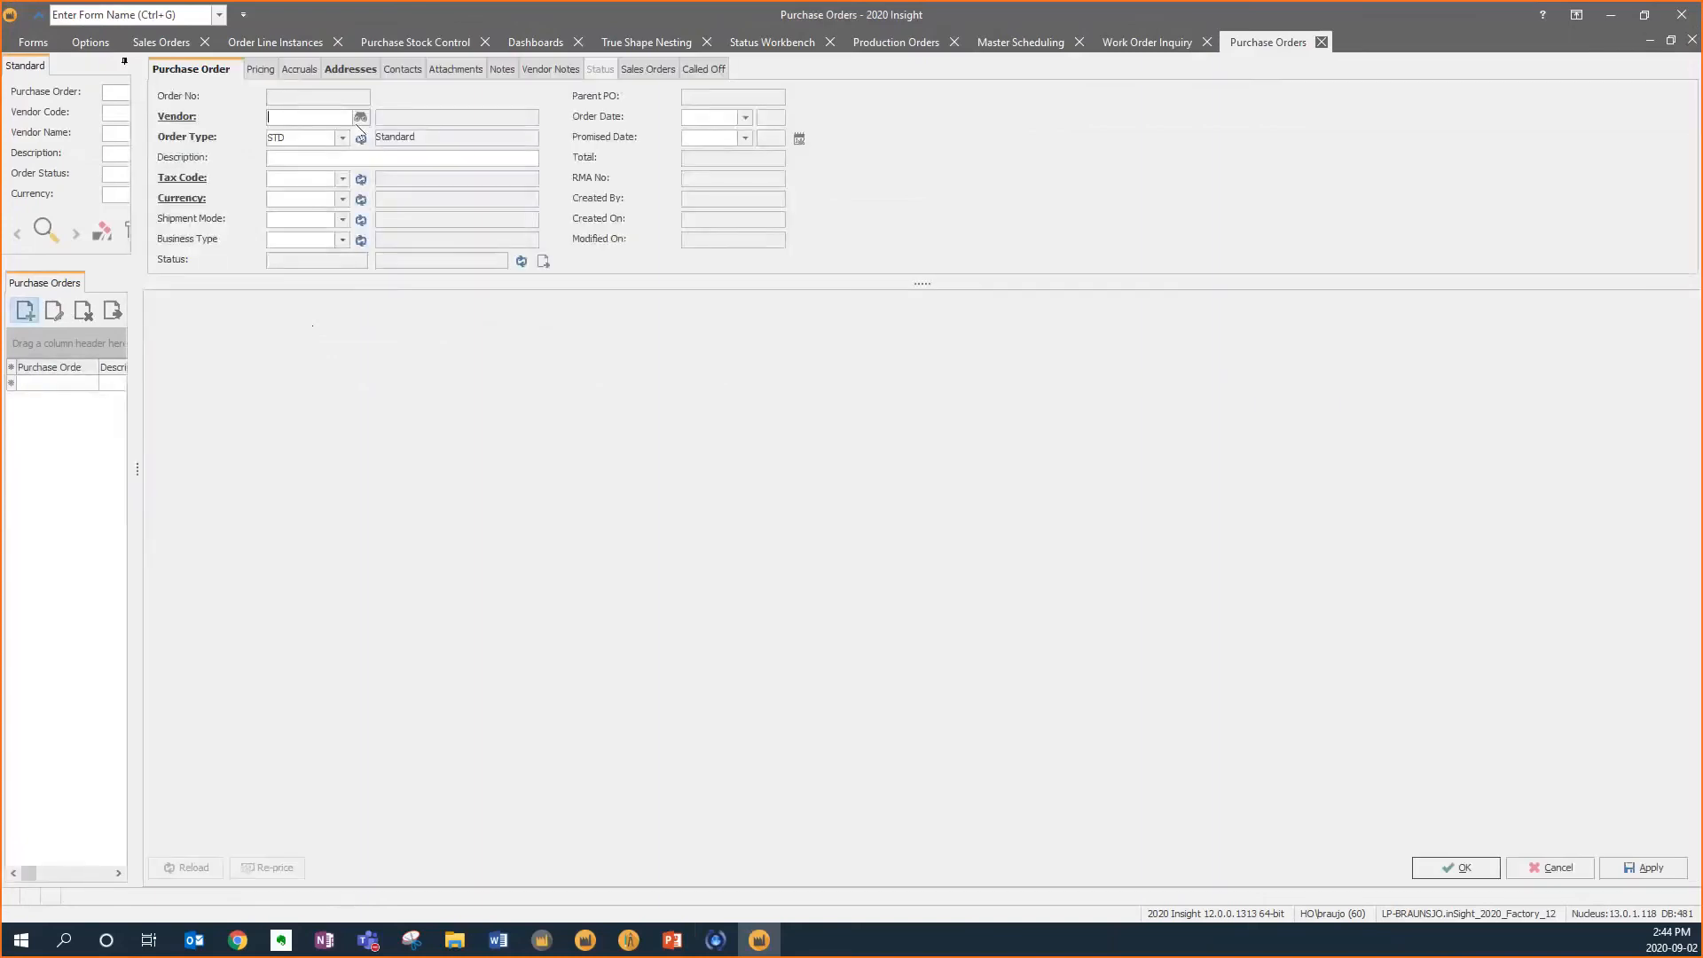
pyautogui.write('sv')
pyautogui.press('Tab')
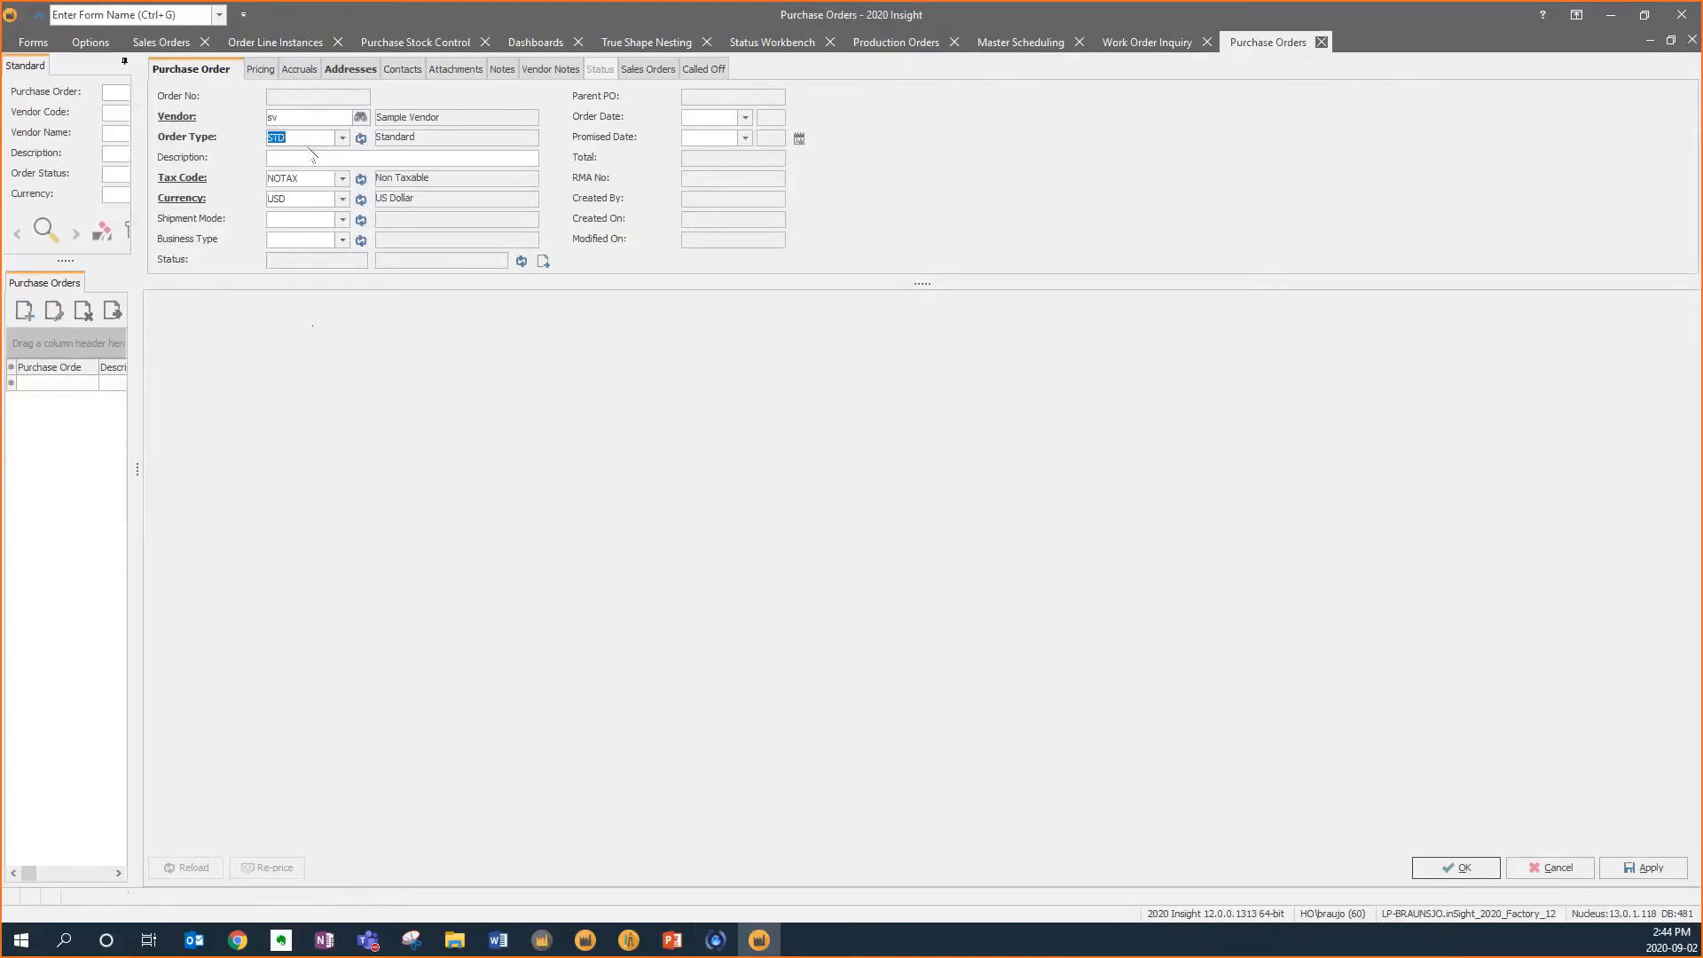
# Set the order date to 2020-09-02 and the promised date to today +2, then apply the order
pyautogui.click(342, 138)
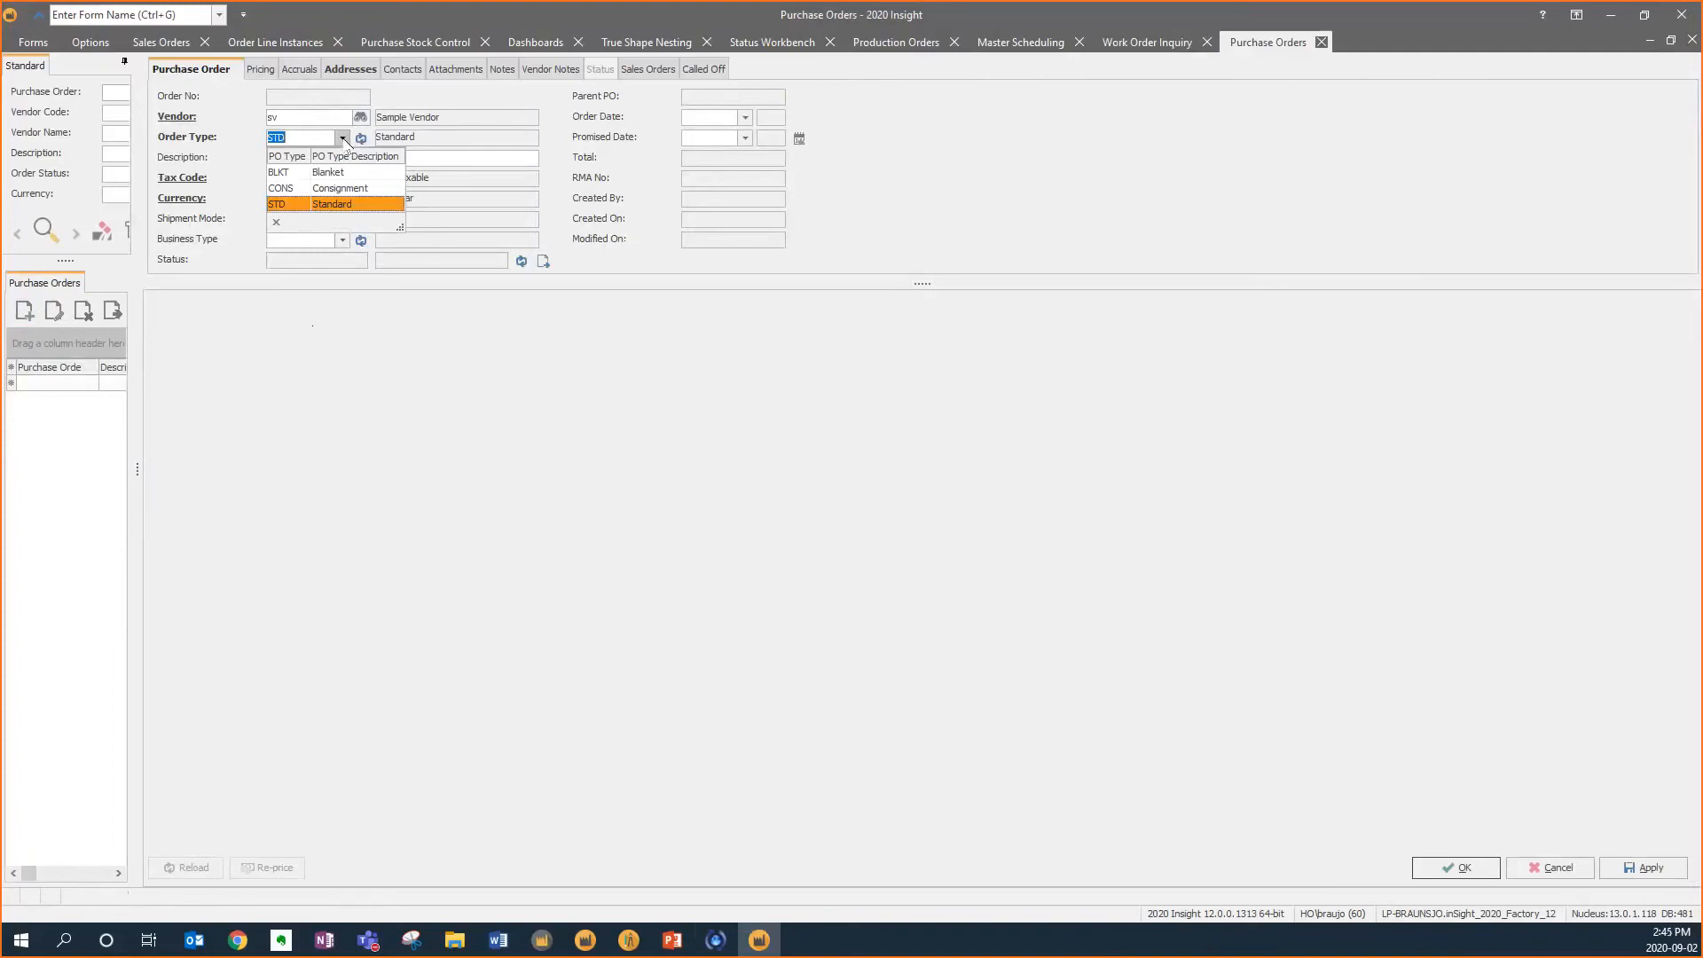
pyautogui.click(343, 139)
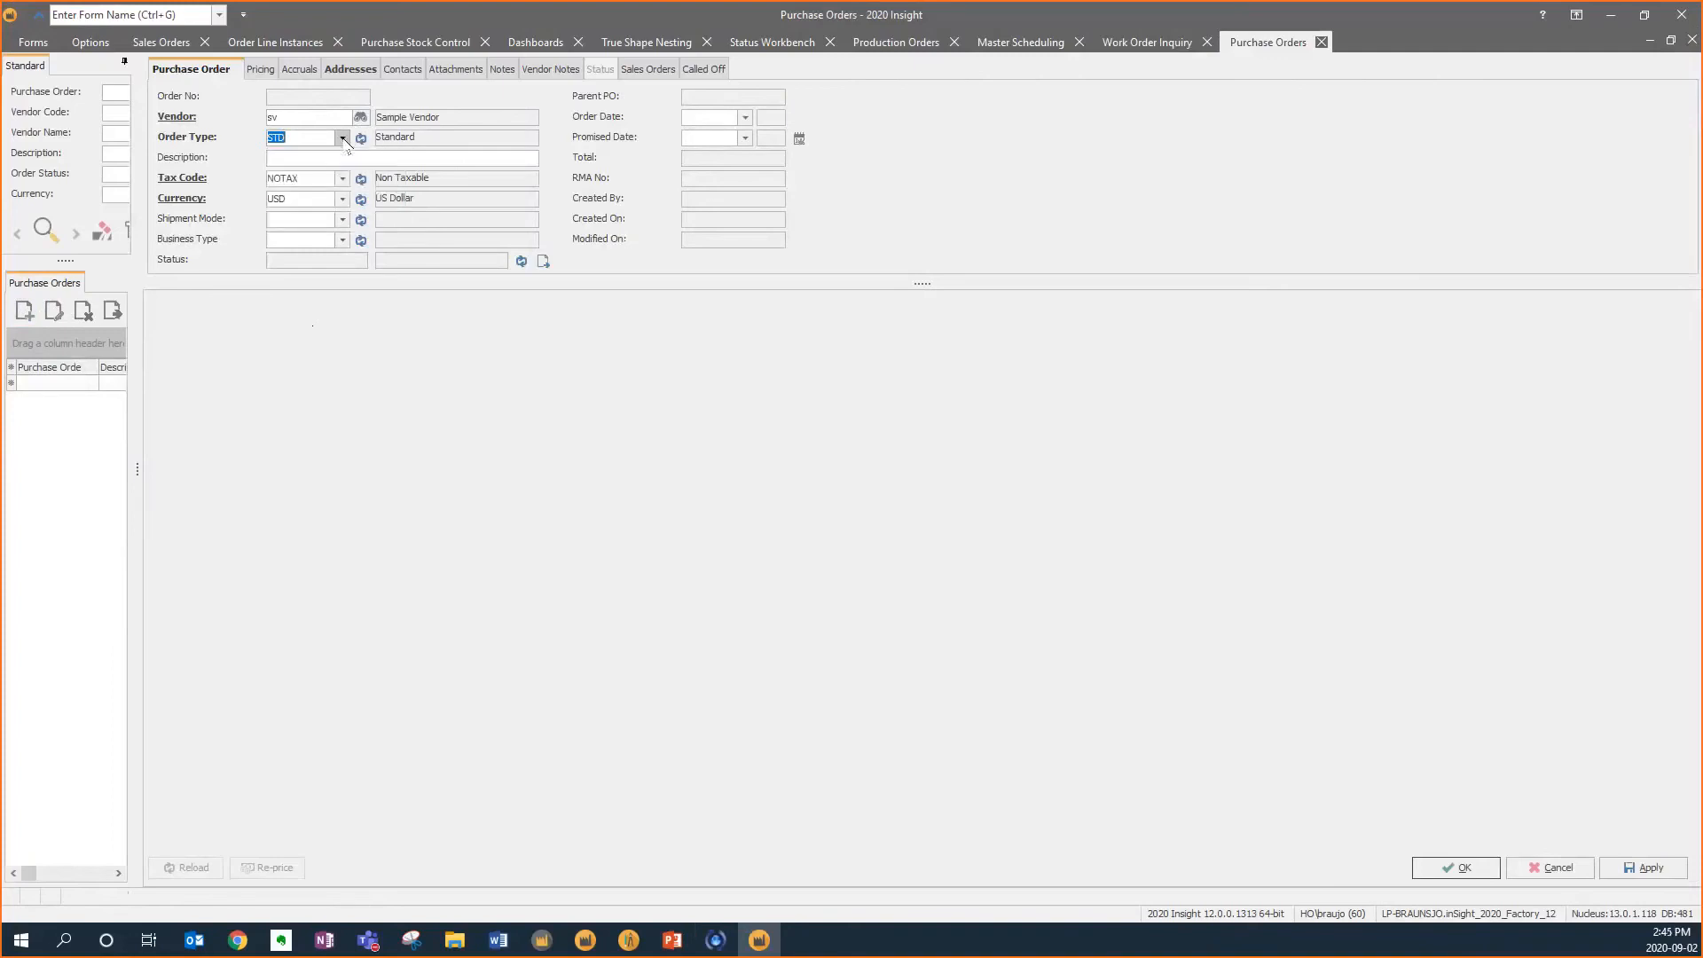
pyautogui.click(707, 117)
pyautogui.write('02')
pyautogui.press('Tab')
pyautogui.write('today +2')
pyautogui.press('Tab')
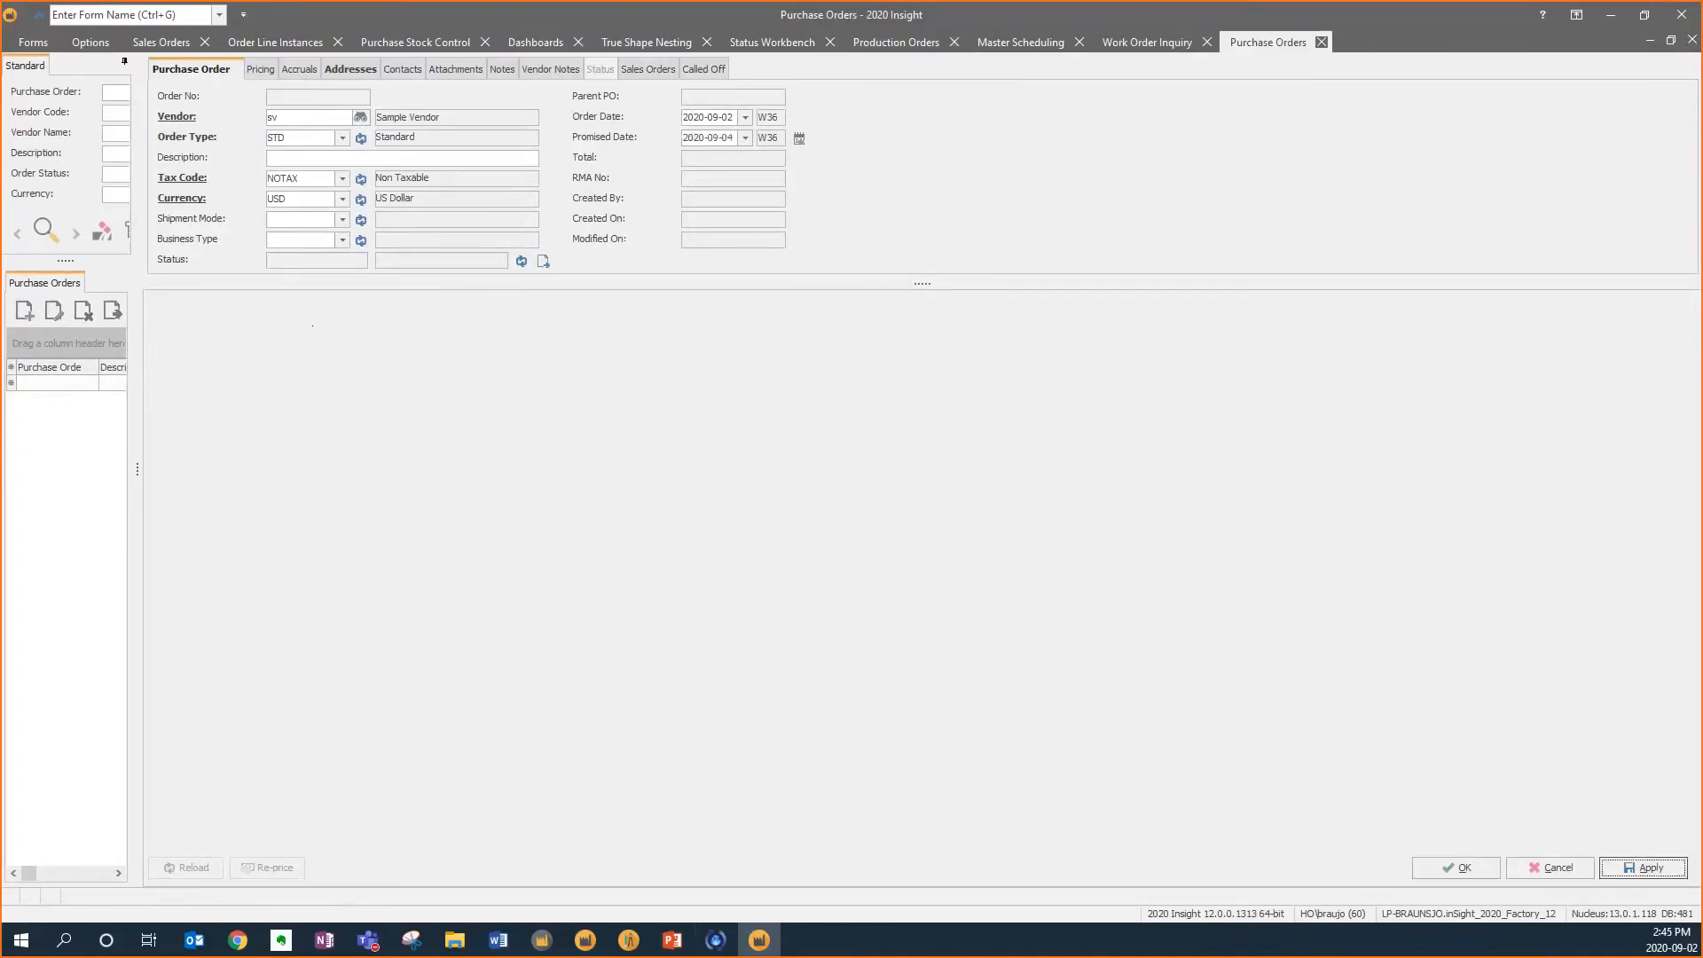
pyautogui.click(746, 138)
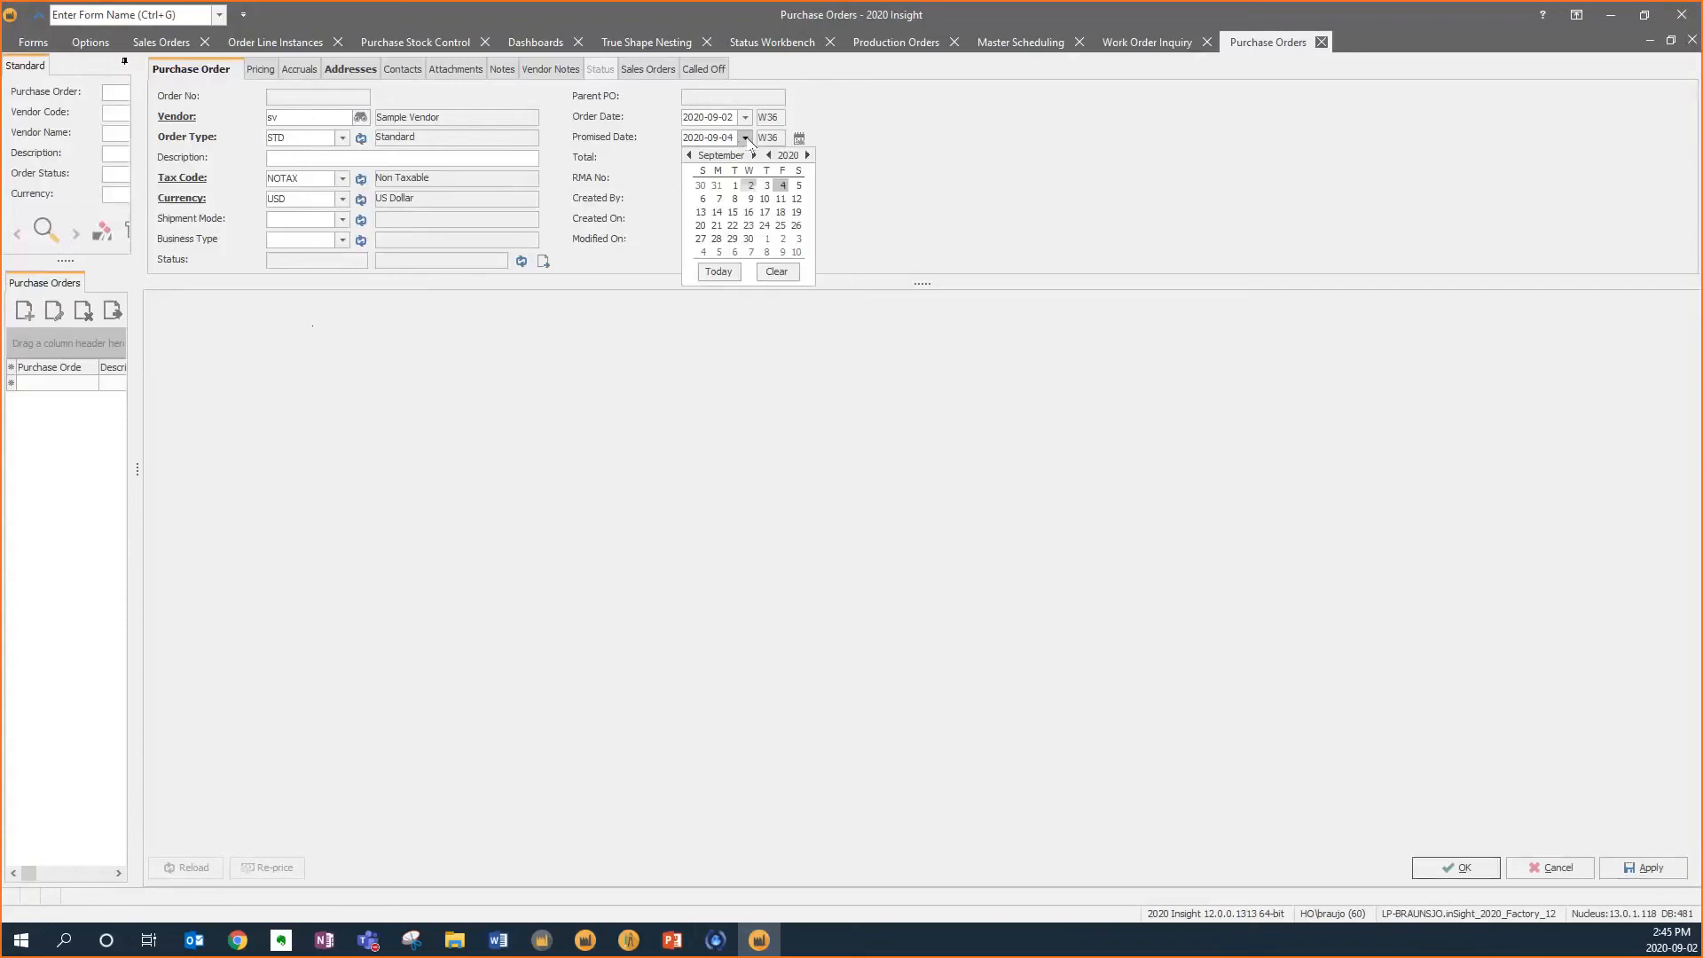
pyautogui.click(747, 138)
pyautogui.click(1645, 871)
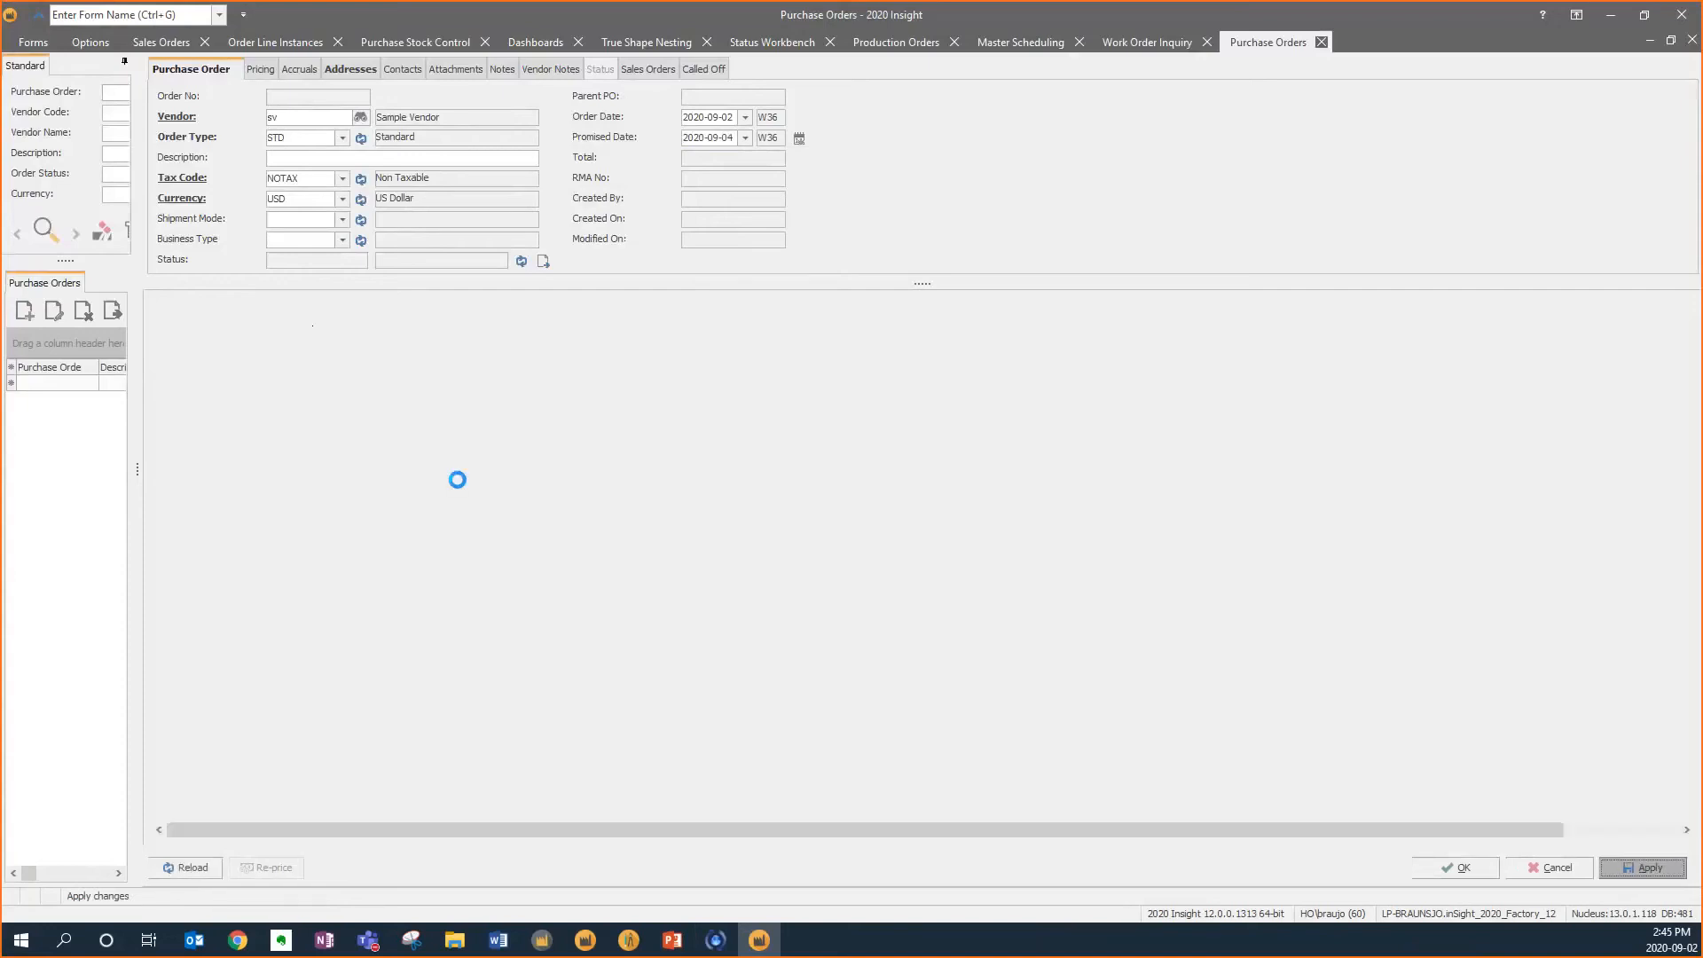
# Add a purchase order line for item pull 96
pyautogui.click(168, 337)
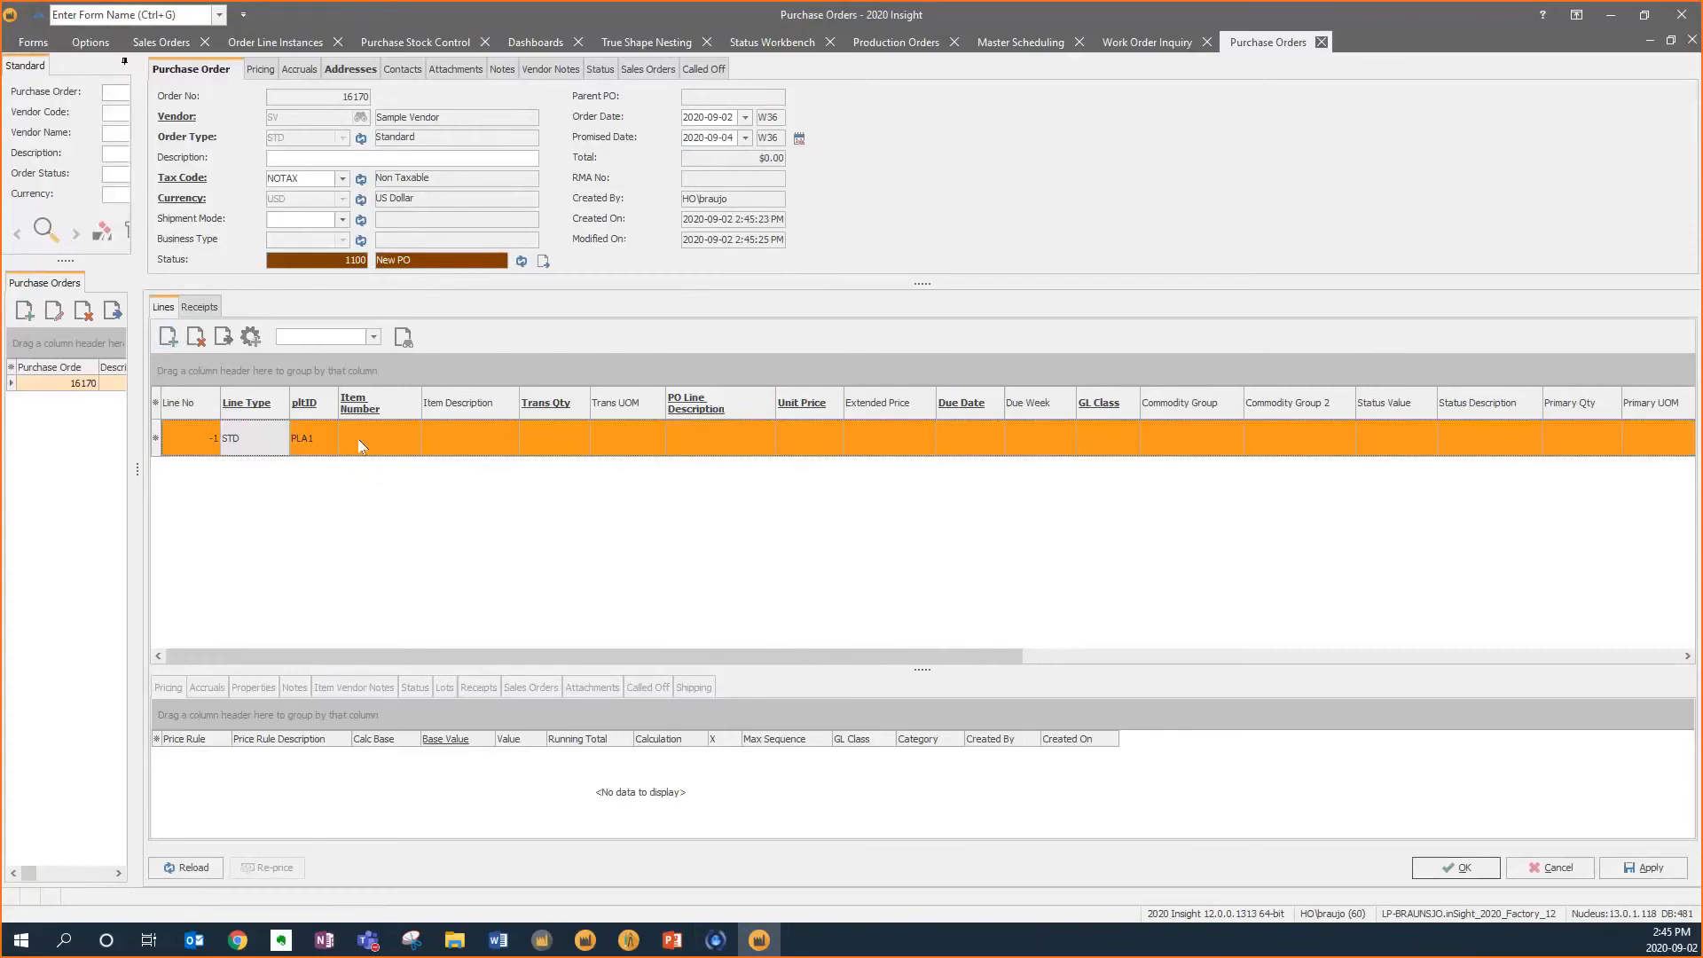
pyautogui.click(359, 438)
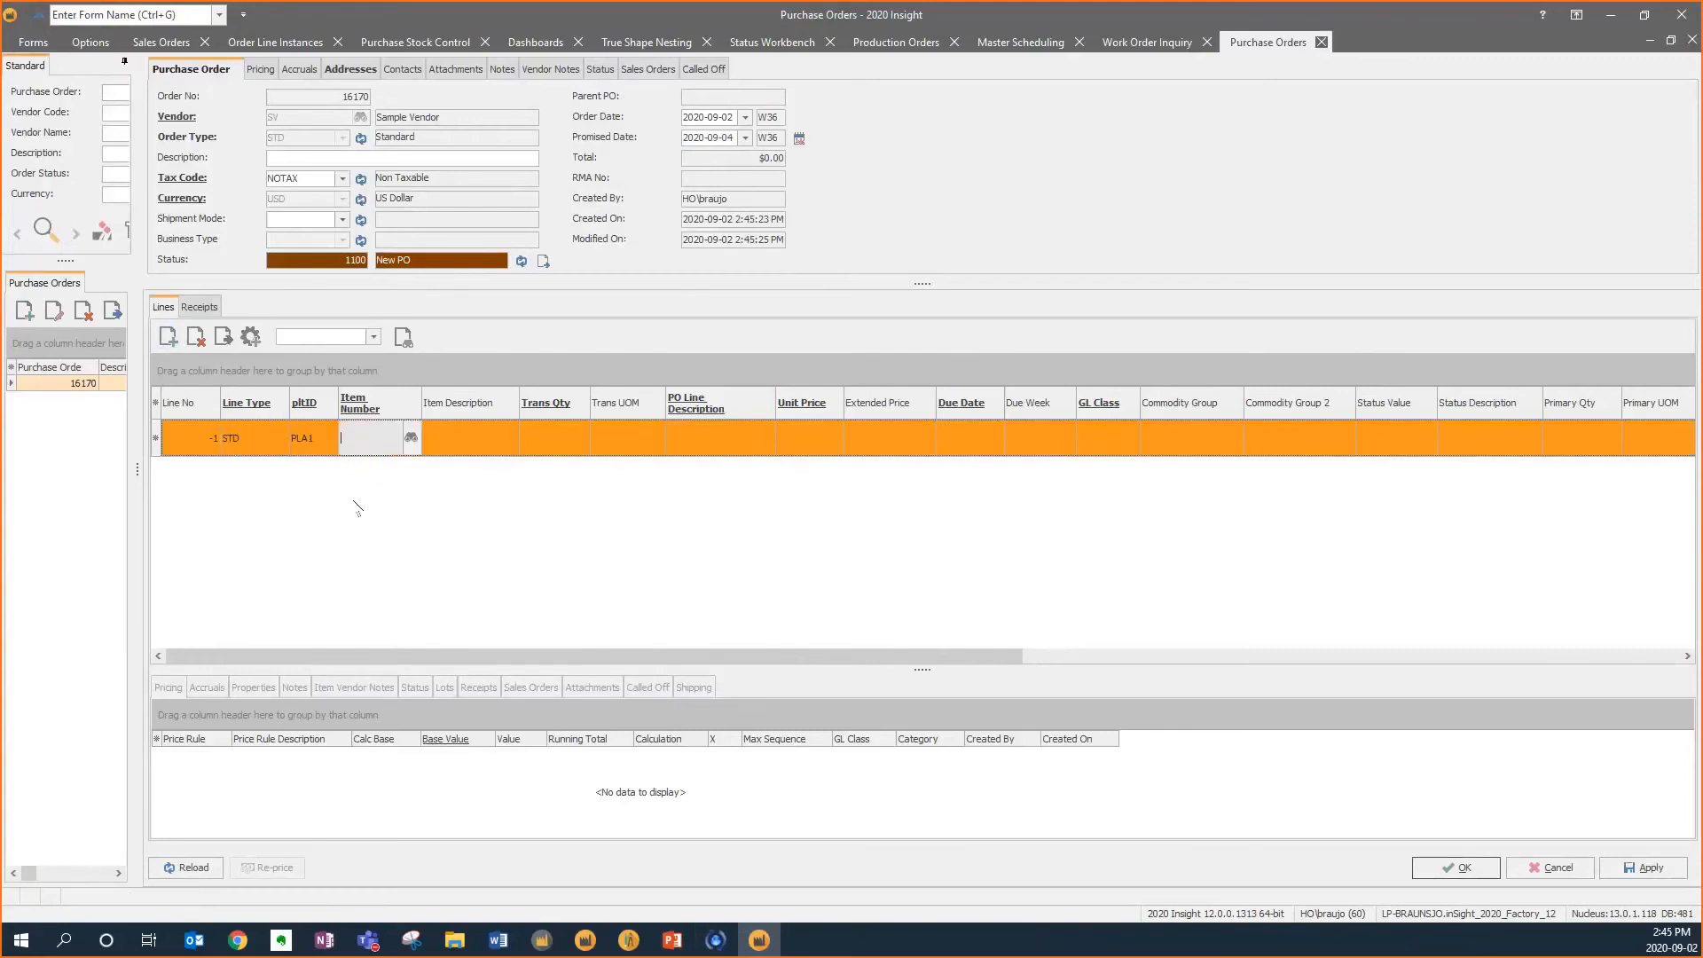
pyautogui.write('pull 96')
pyautogui.press('Tab')
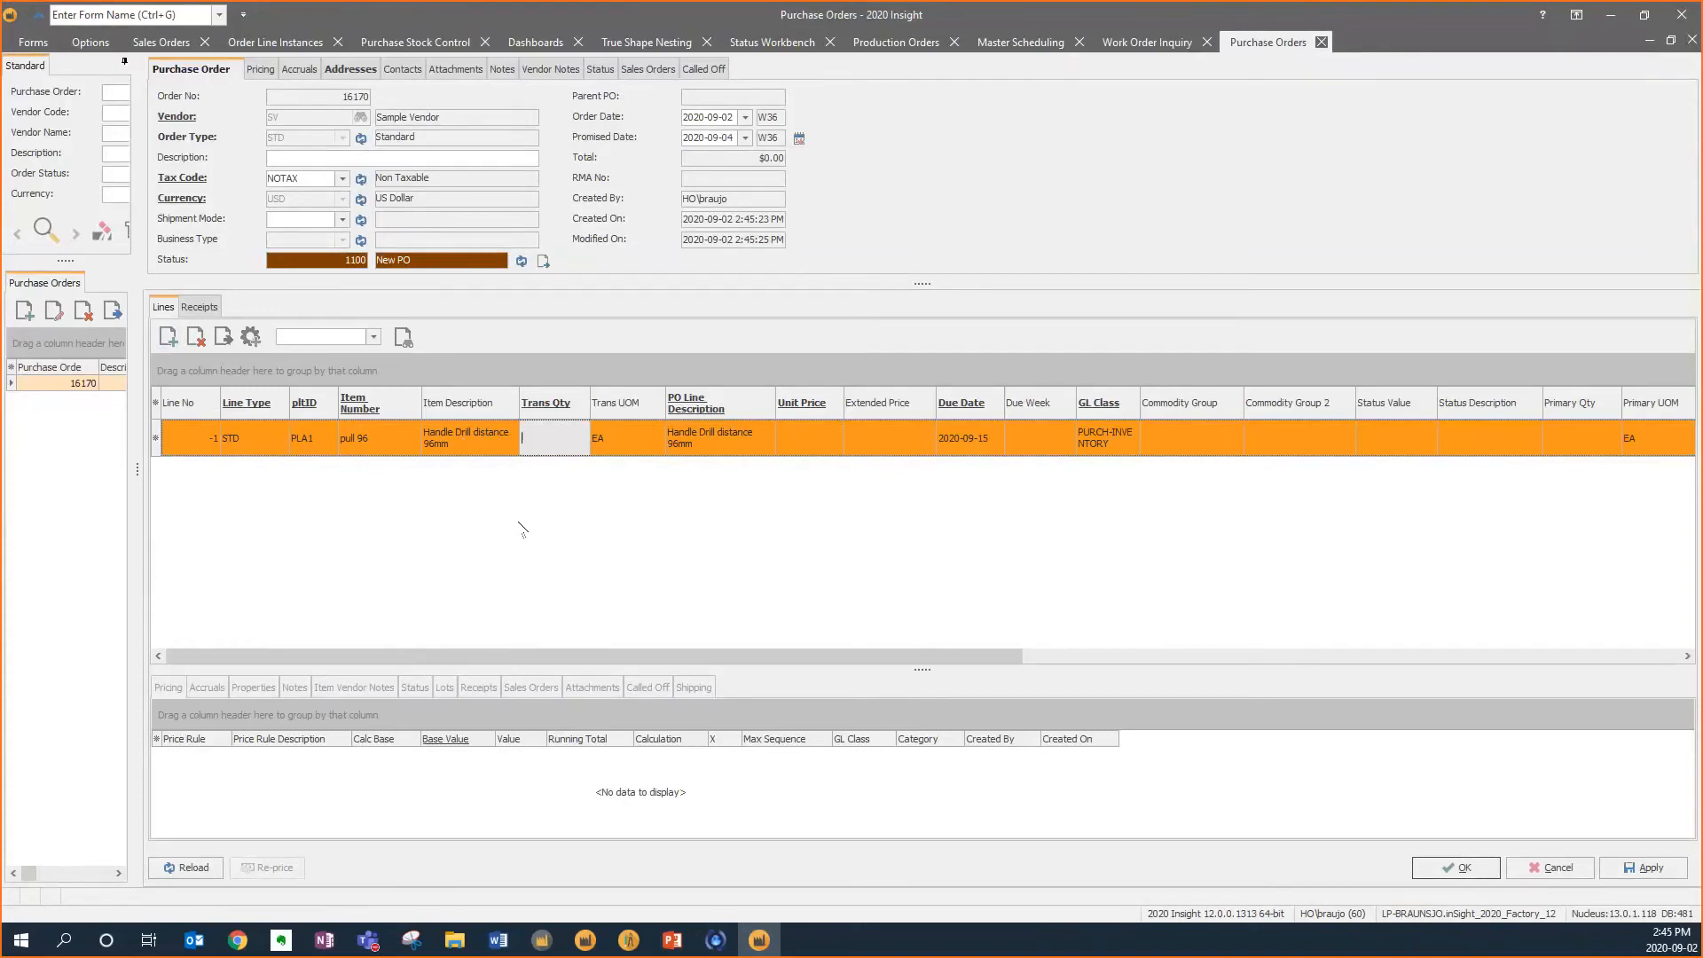
# Set the line's transaction quantity to 110 after the rejected 50
pyautogui.write('50')
pyautogui.press('Tab')
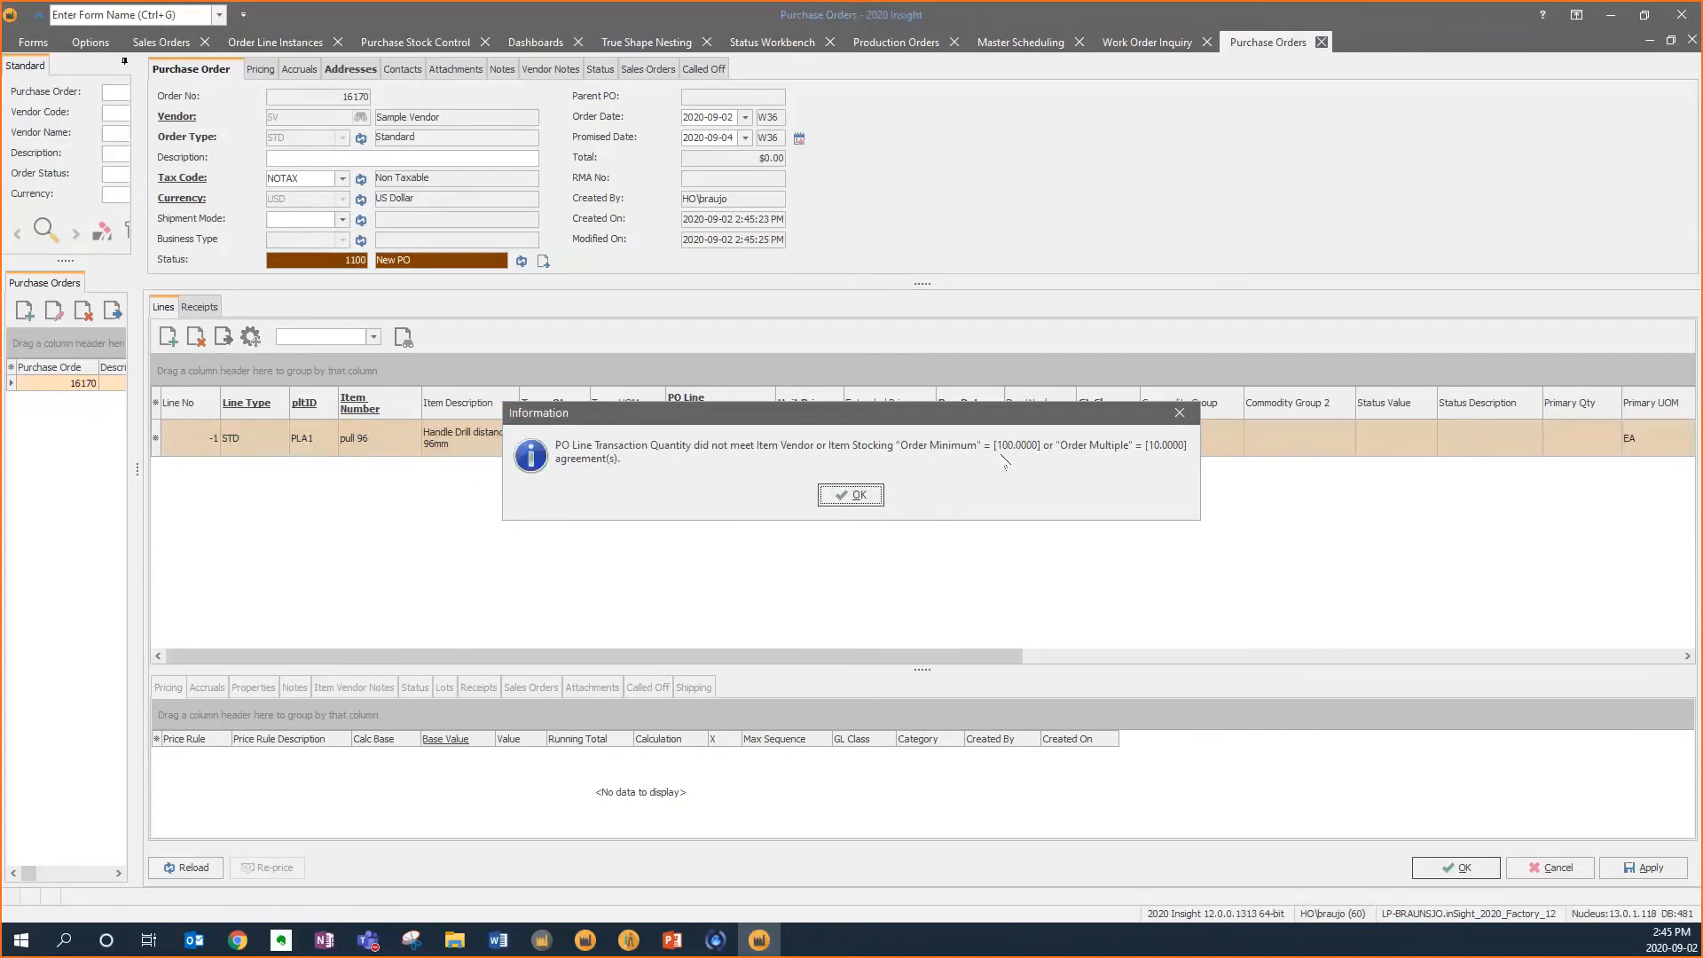
pyautogui.click(853, 497)
pyautogui.click(585, 450)
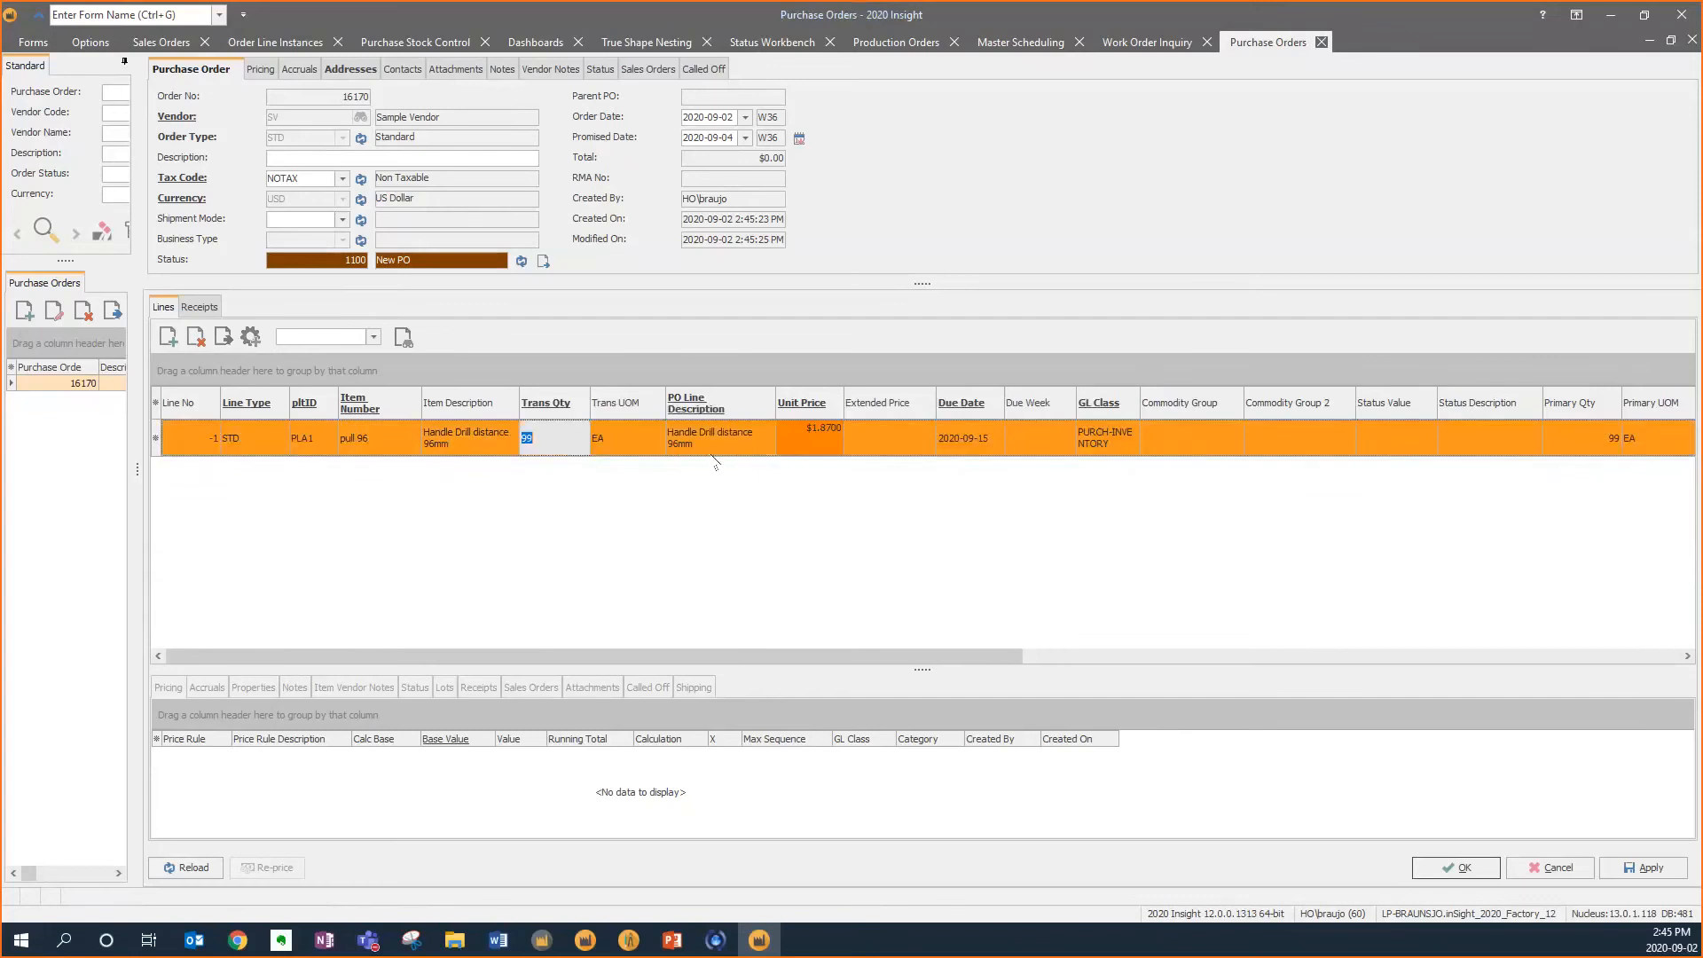
pyautogui.write('110')
pyautogui.press('Tab')
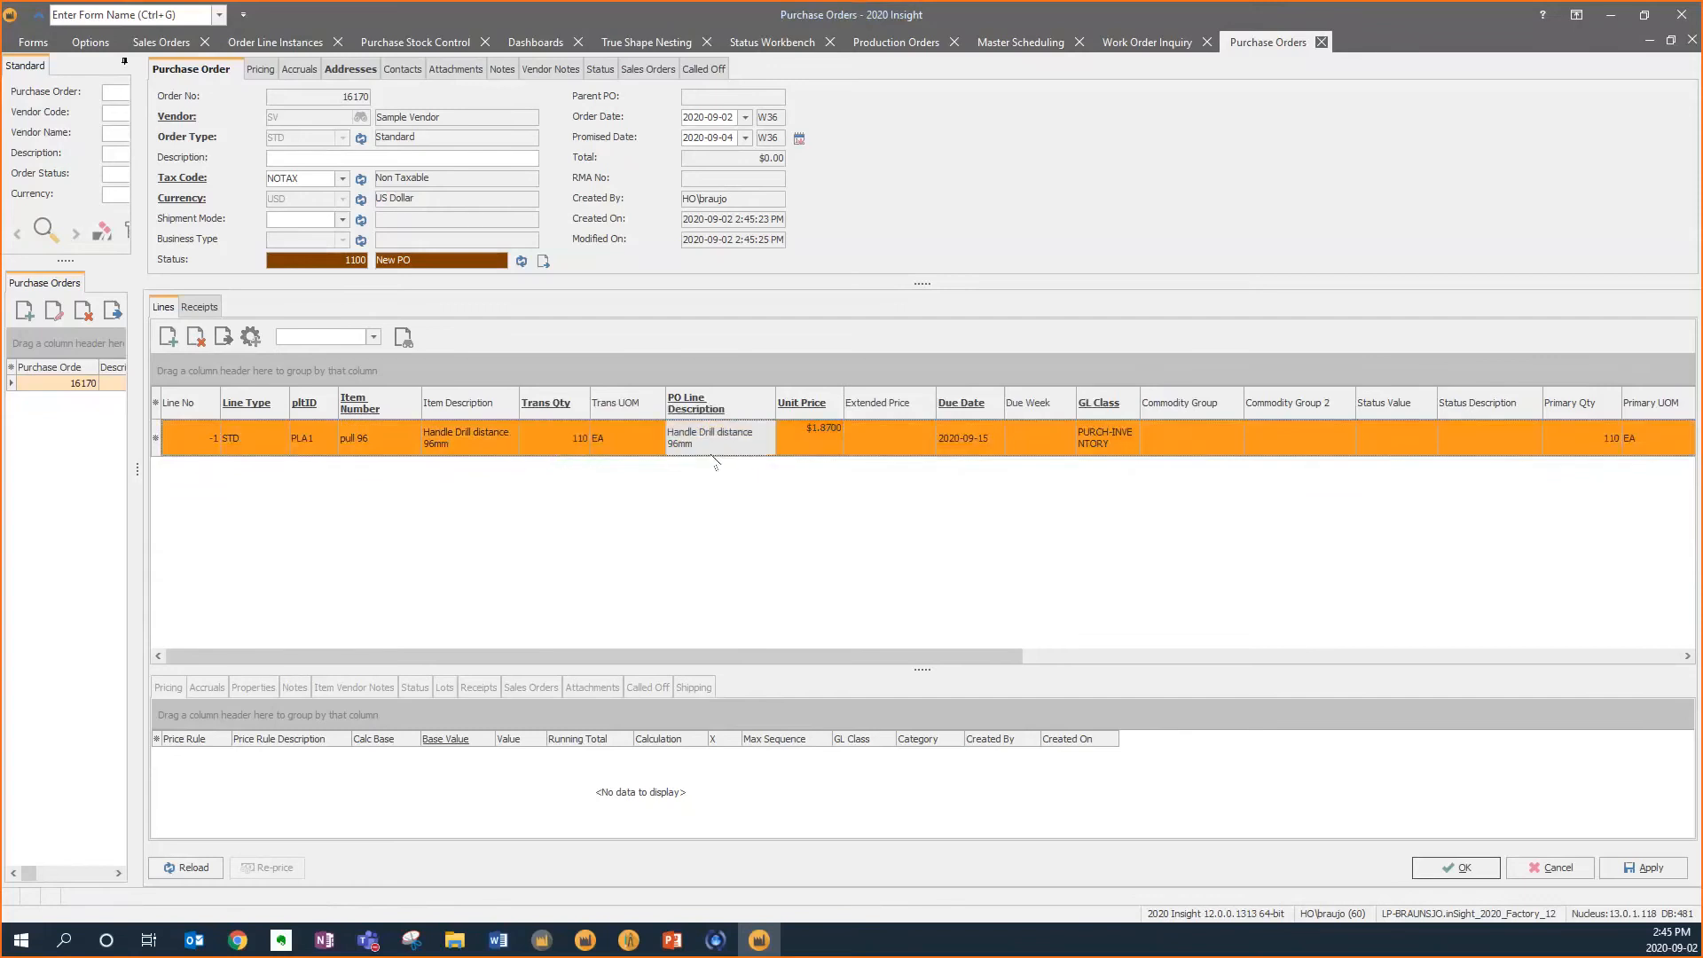
# Save the purchase order and firm it
pyautogui.moveTo(883, 656); pyautogui.dragTo(1544, 641)
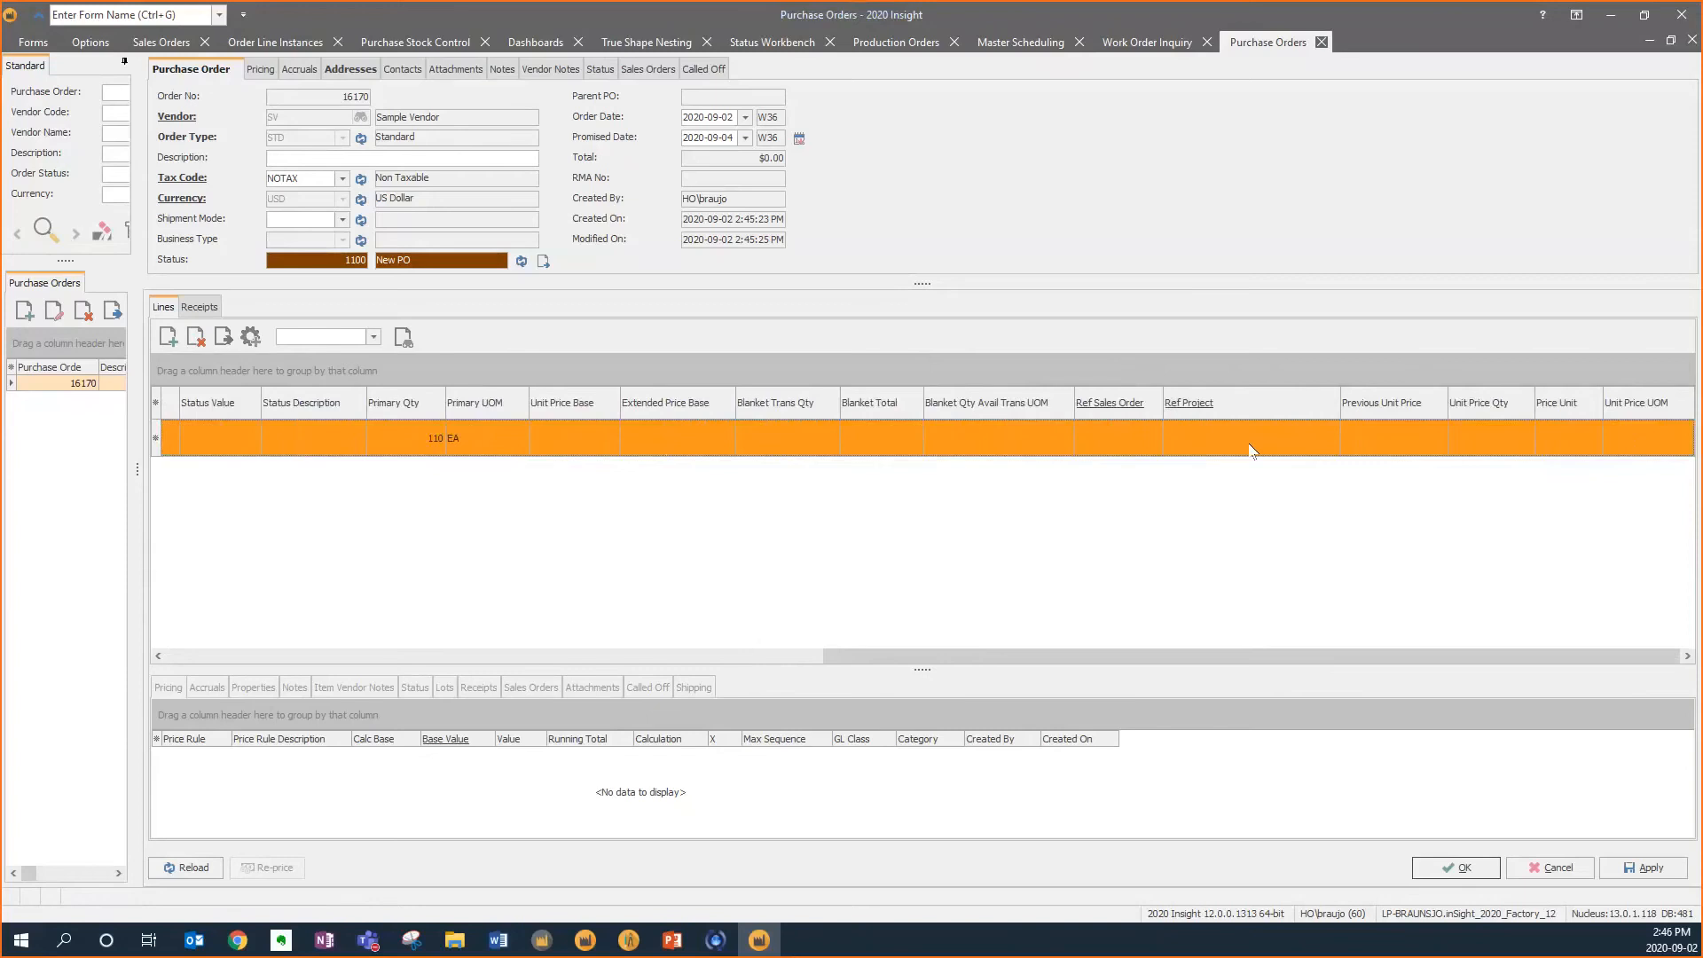
pyautogui.click(1461, 872)
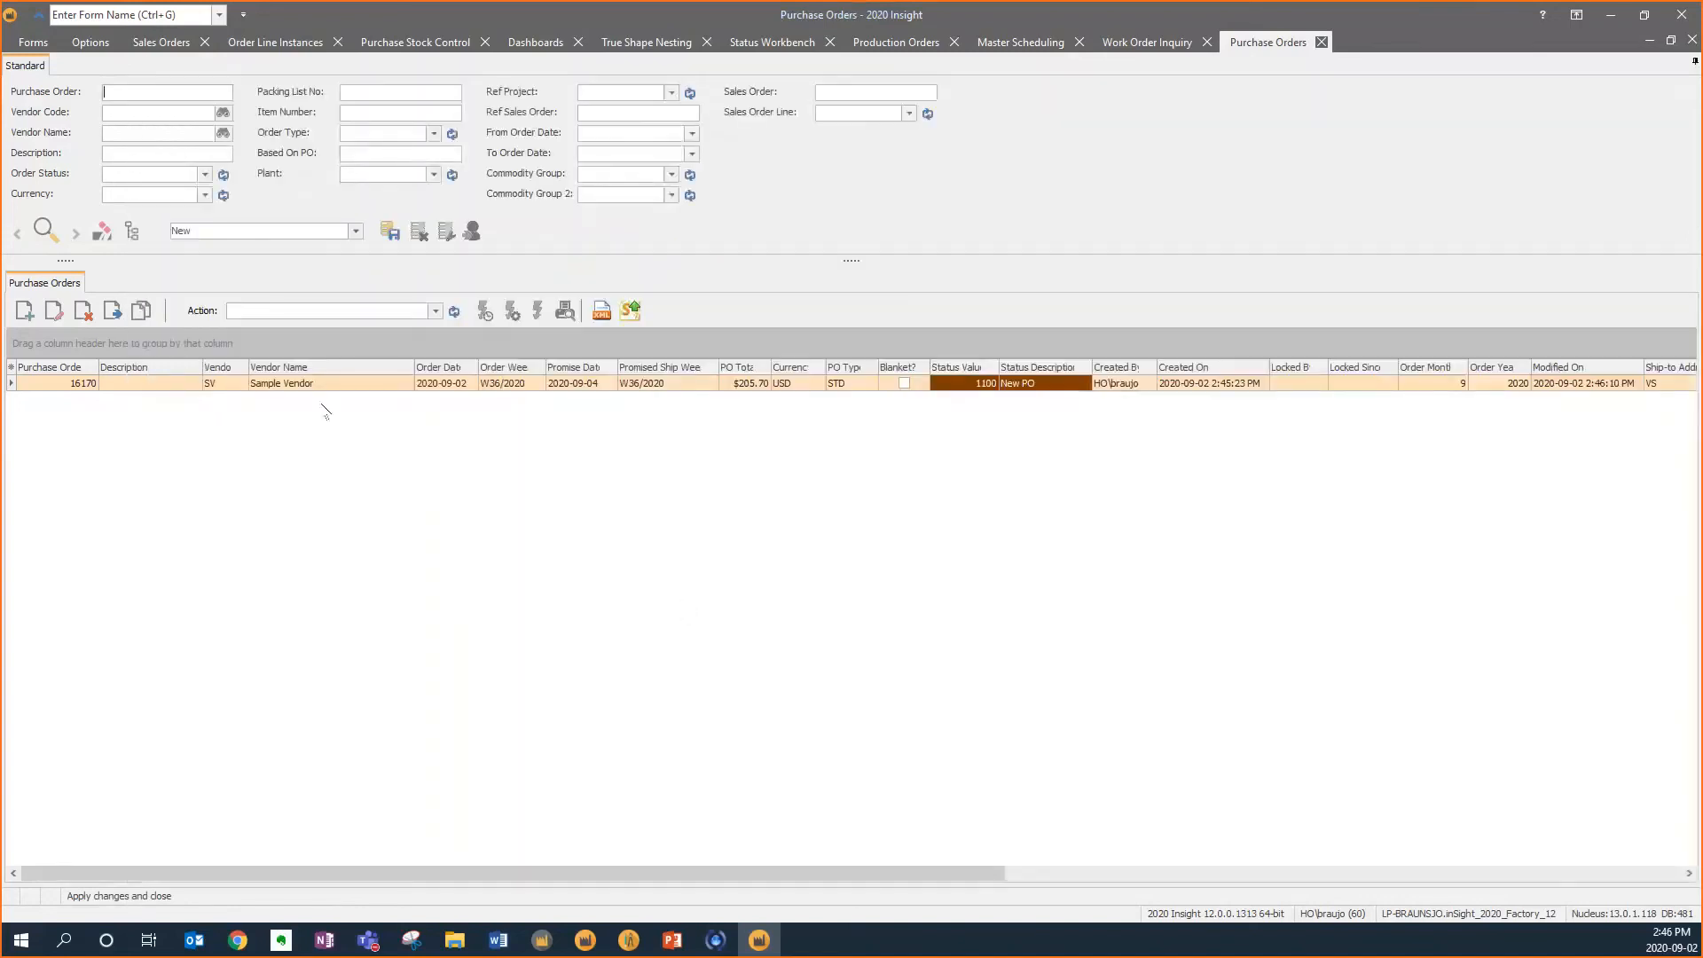
pyautogui.click(114, 312)
pyautogui.click(799, 547)
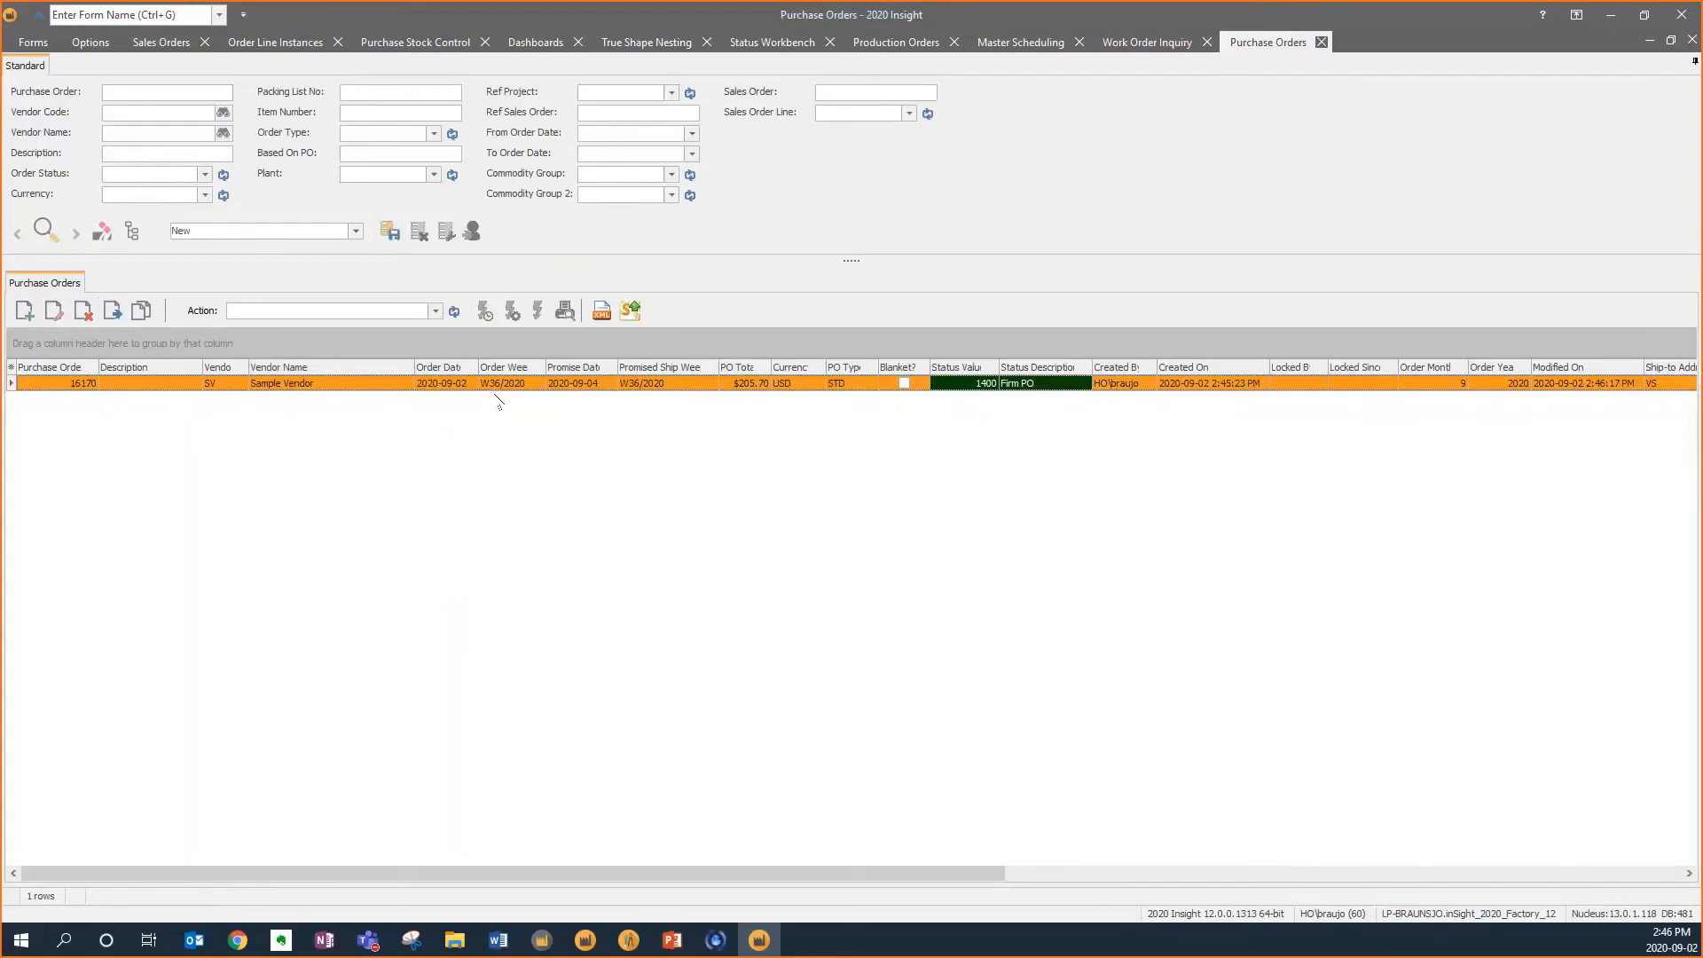
# Open Purchase Order Receipts and select purchase order 16170 from the purchase order lookup
pyautogui.click(33, 41)
pyautogui.click(142, 97)
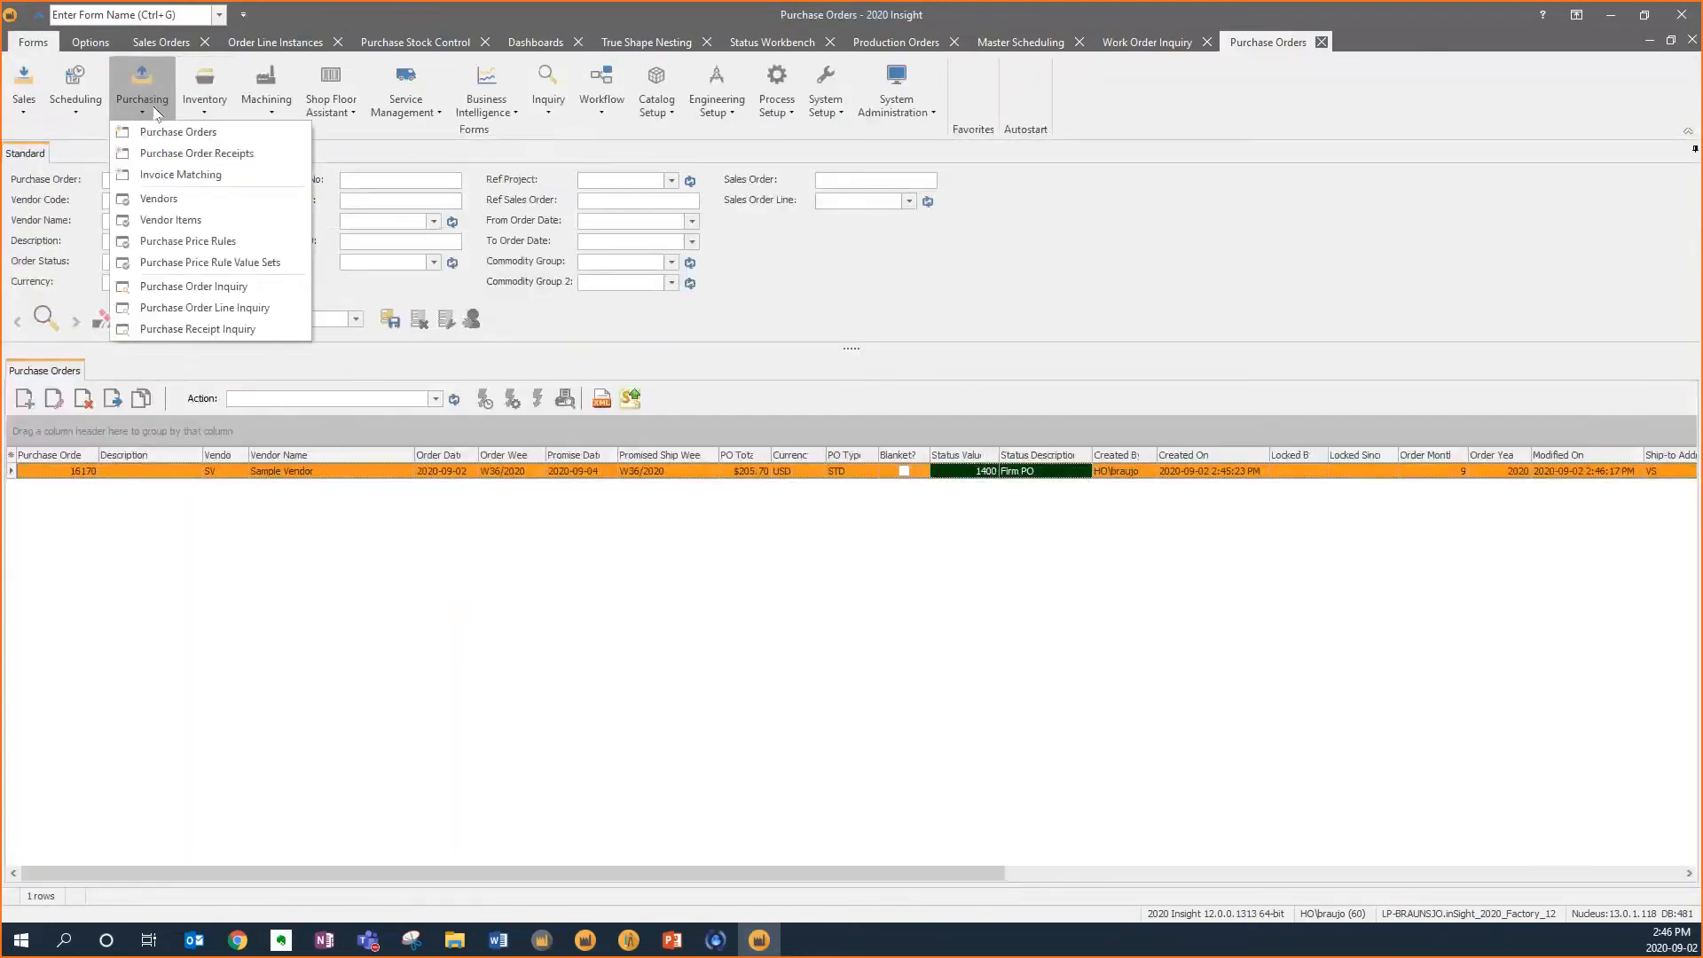
pyautogui.click(150, 135)
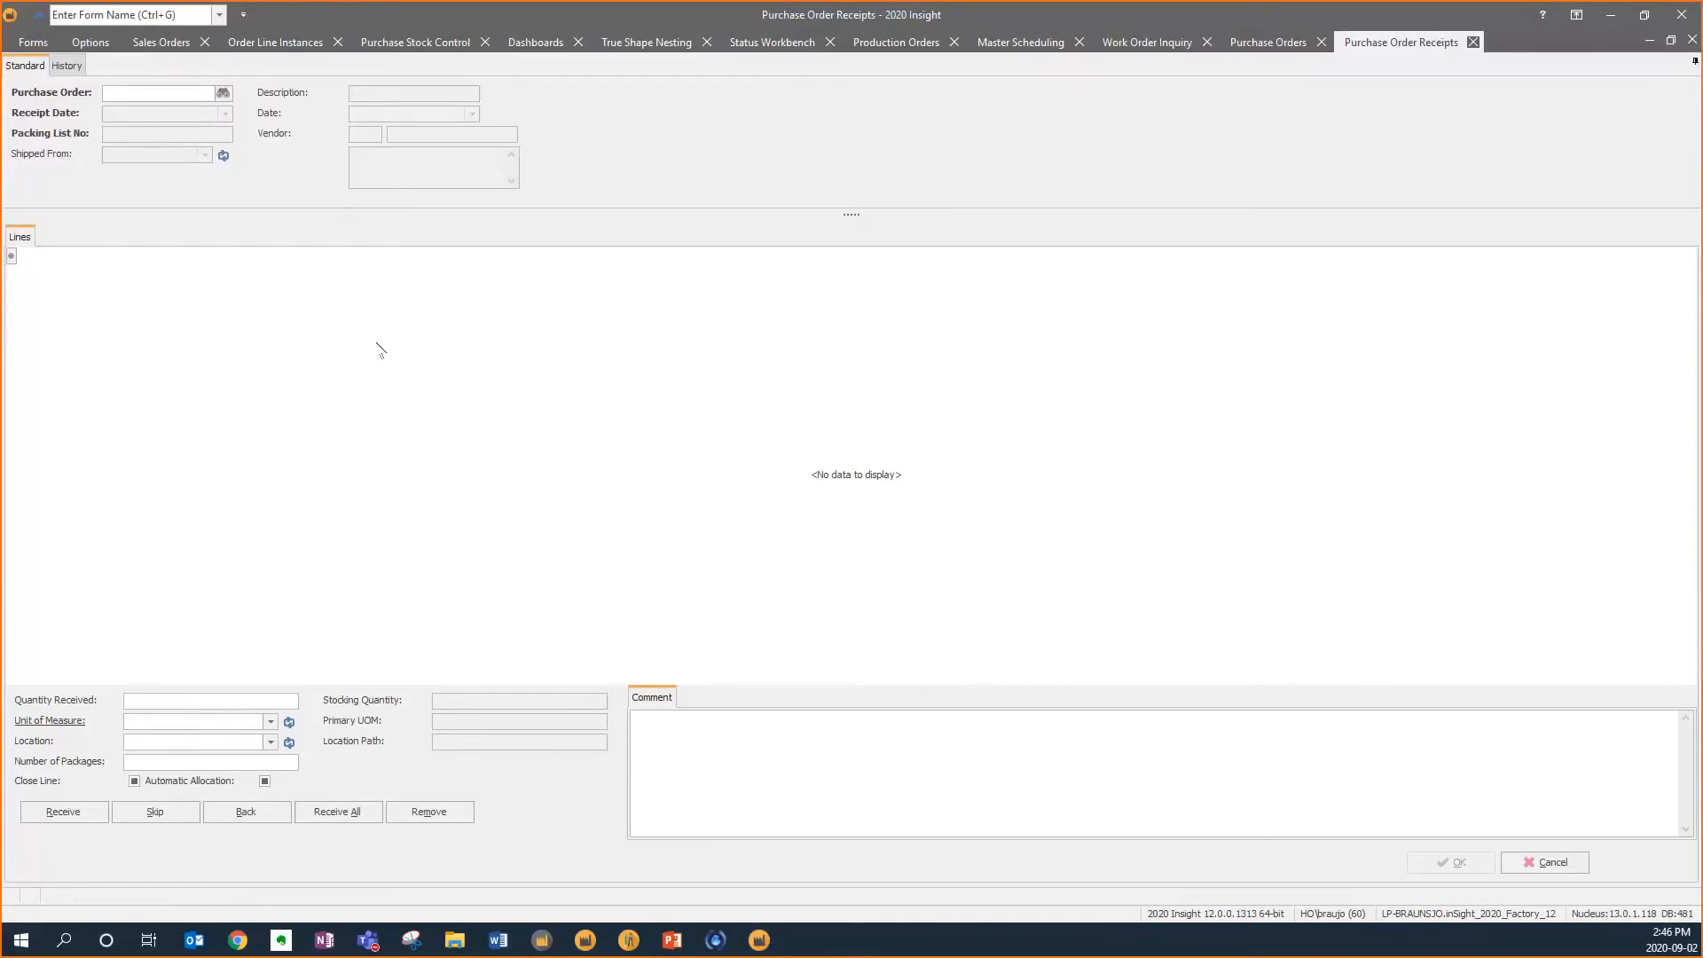
pyautogui.click(223, 93)
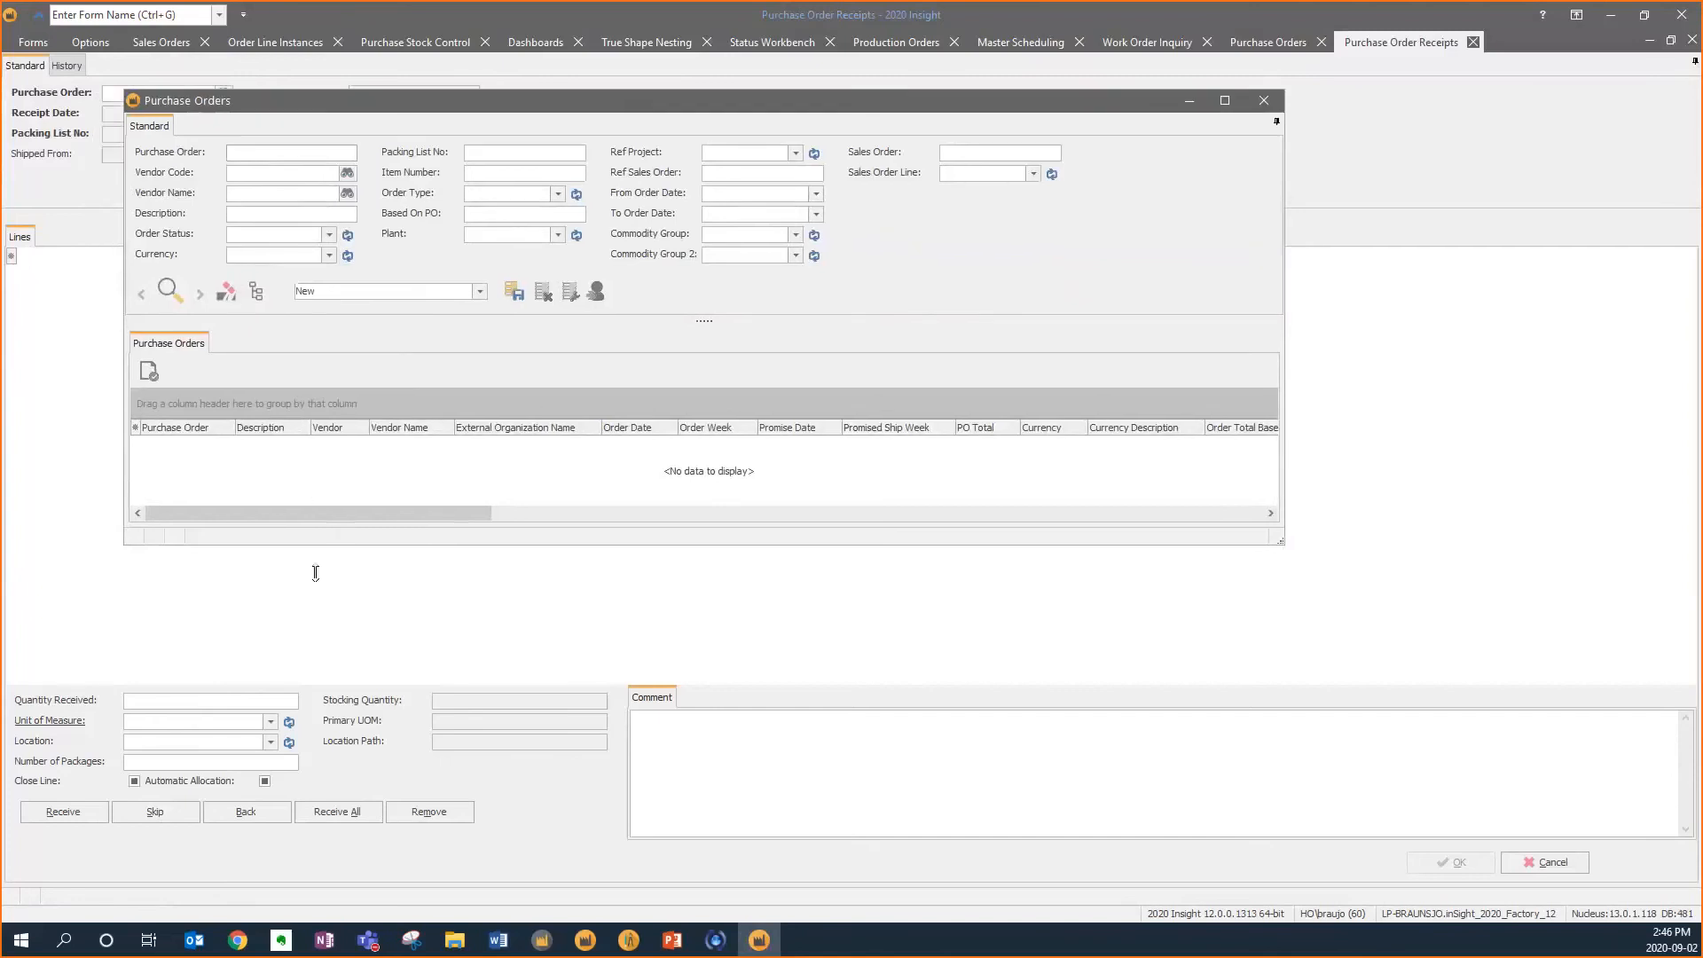
pyautogui.click(170, 290)
pyautogui.scroll(-20, 321, 501)
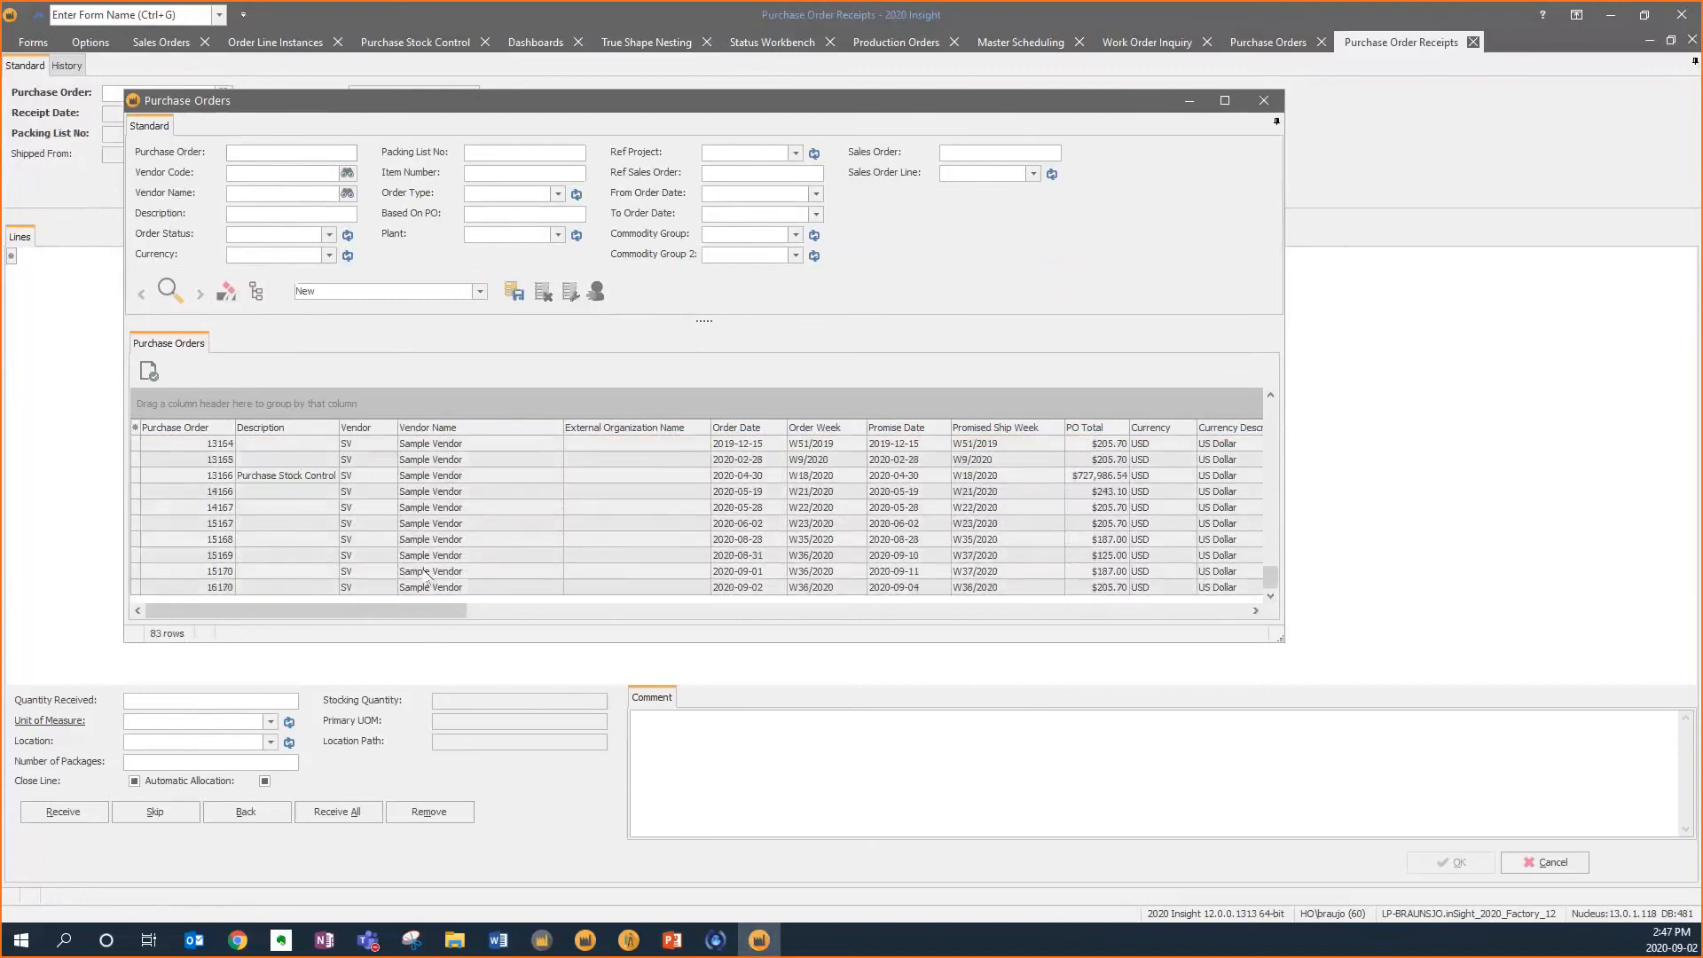
pyautogui.click(430, 589)
pyautogui.doubleClick(431, 590)
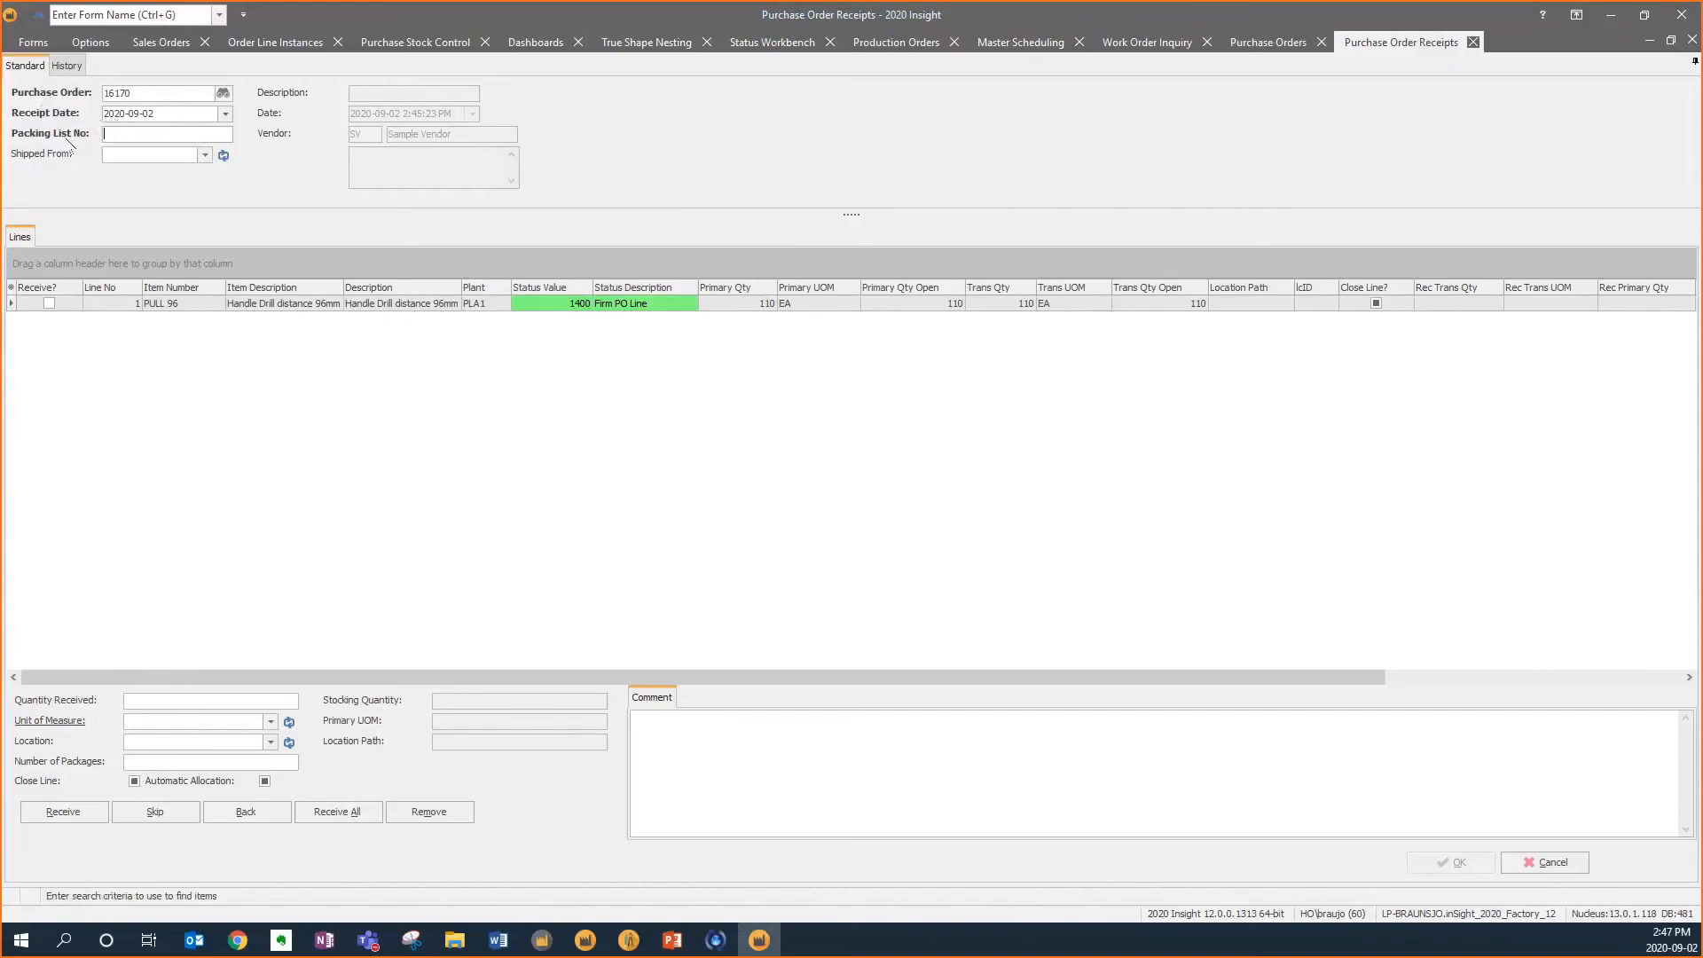
# Enter packing list number 73635, receive all lines of the order, and confirm the receipt
pyautogui.write('73635')
pyautogui.press('Return')
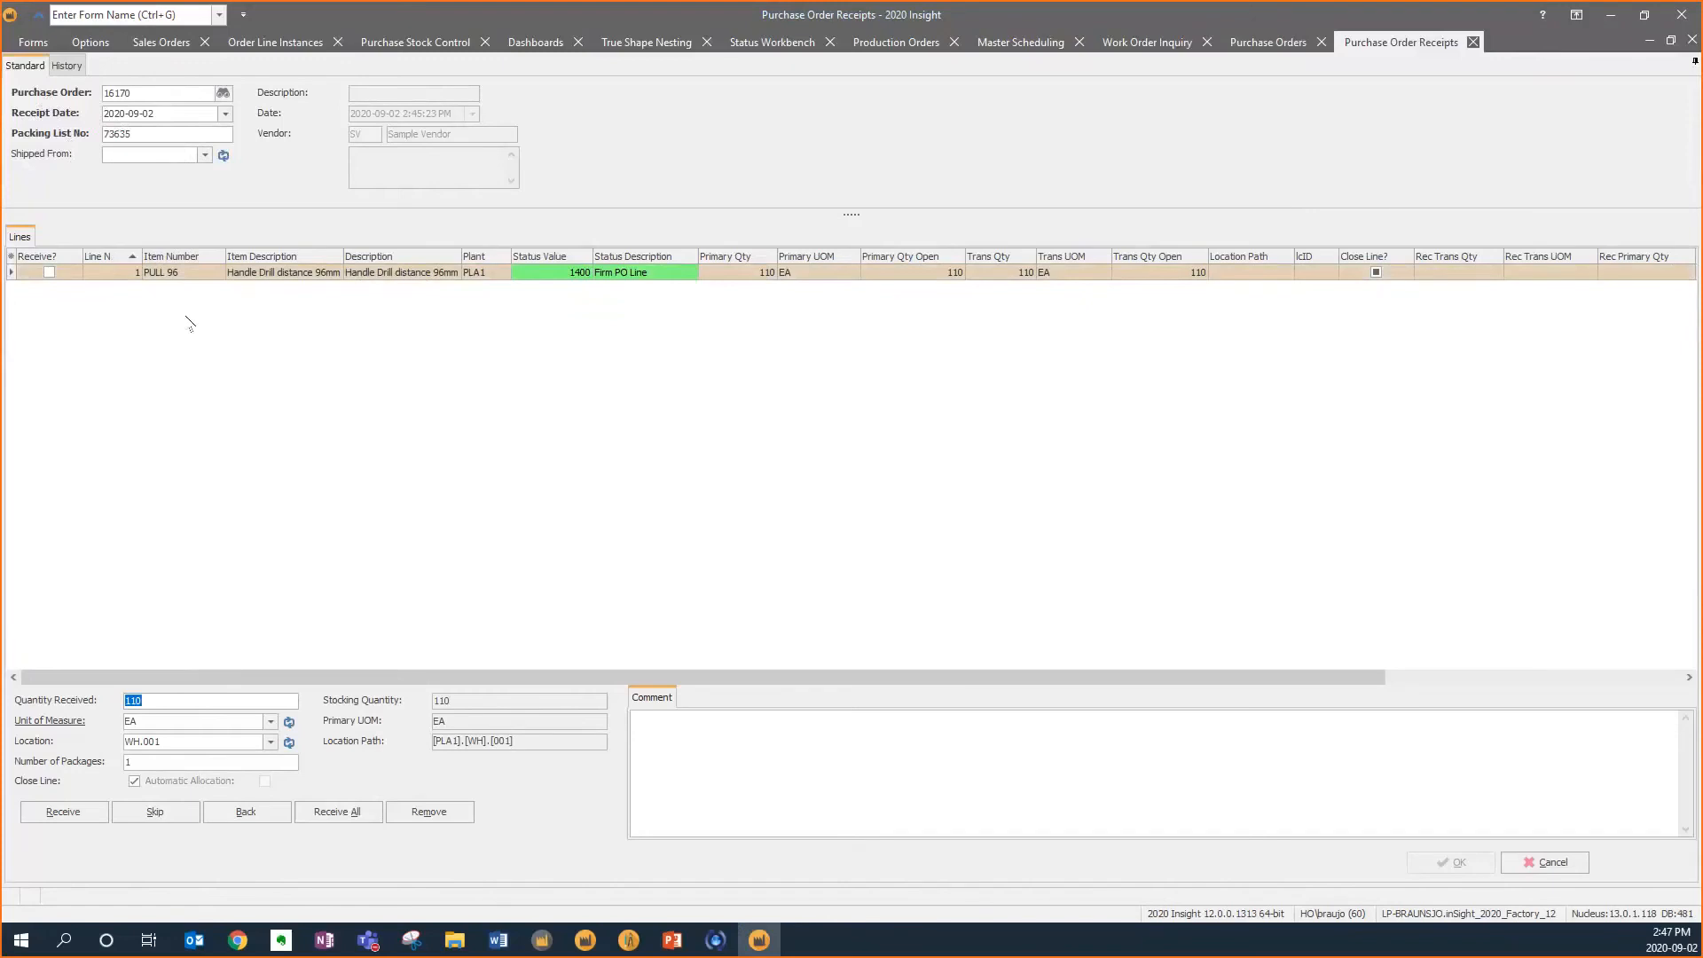
pyautogui.click(337, 811)
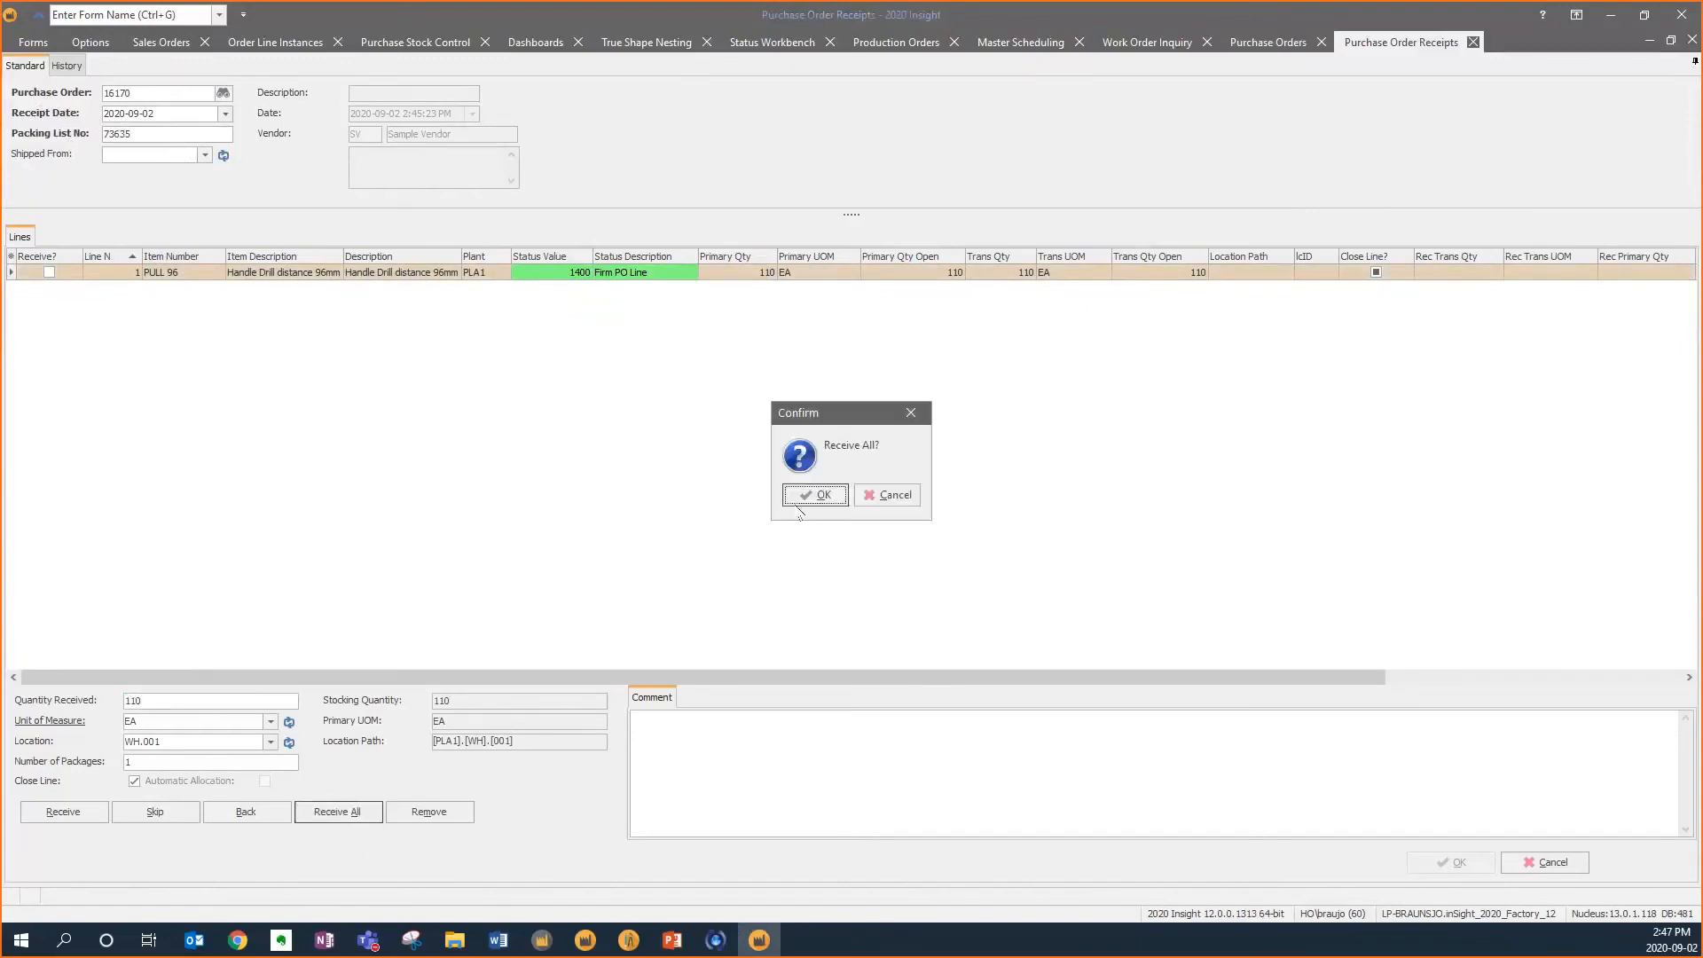
pyautogui.click(799, 502)
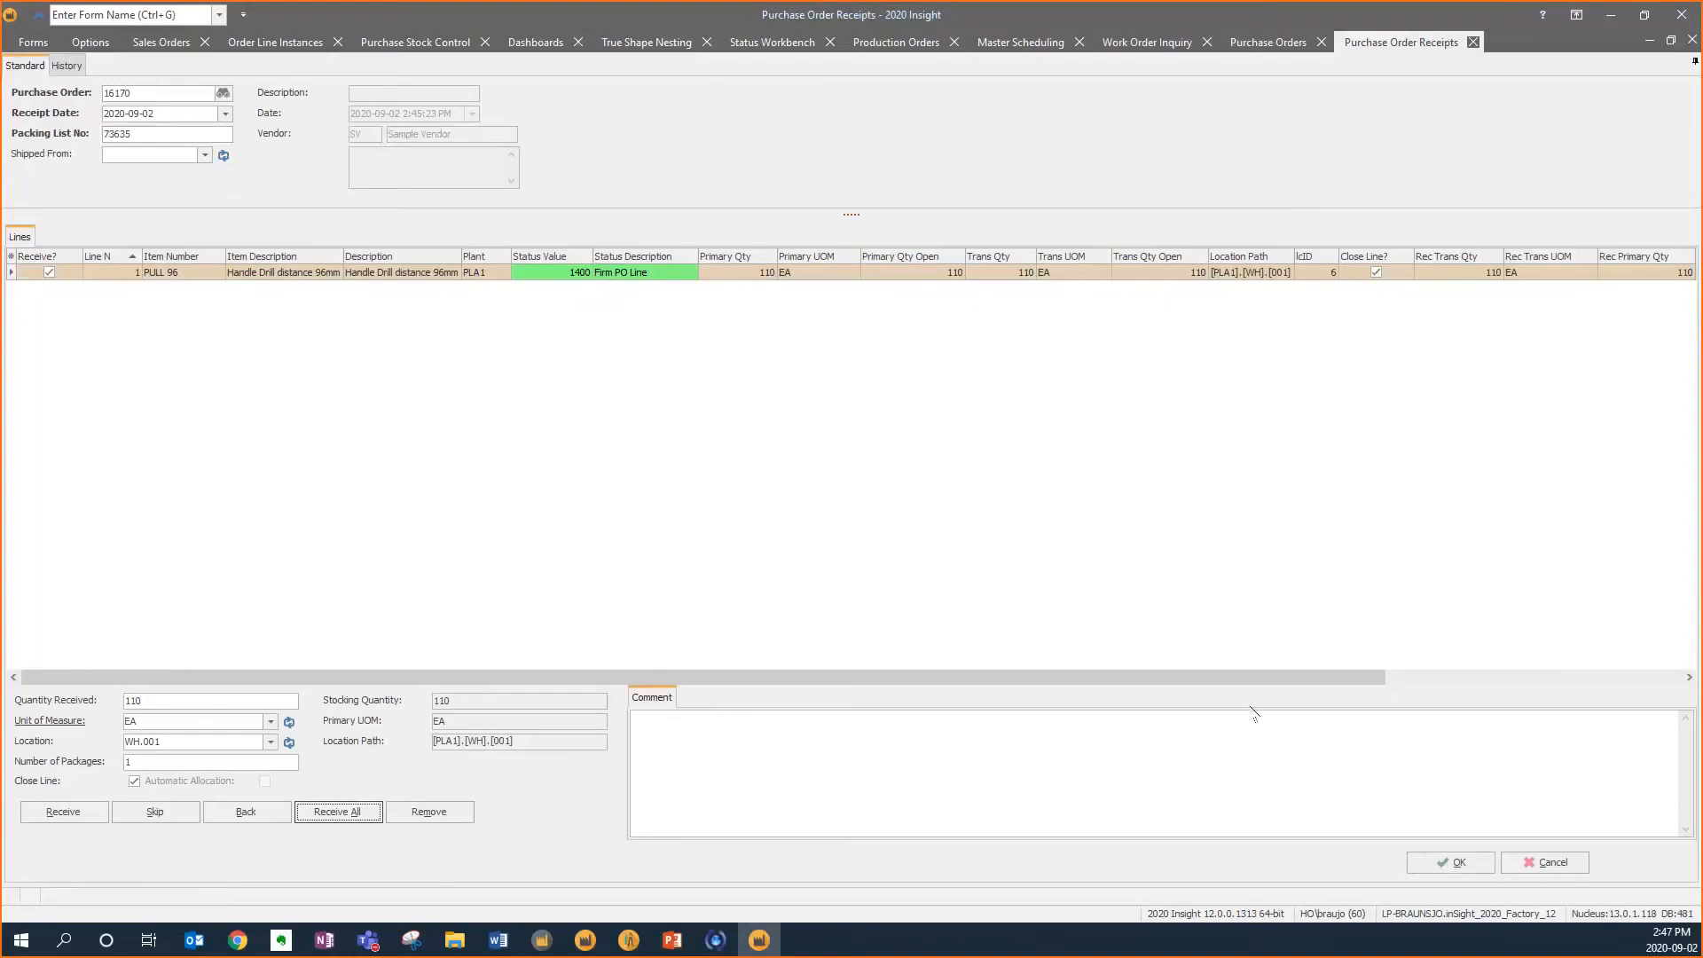
pyautogui.click(1446, 862)
pyautogui.click(852, 494)
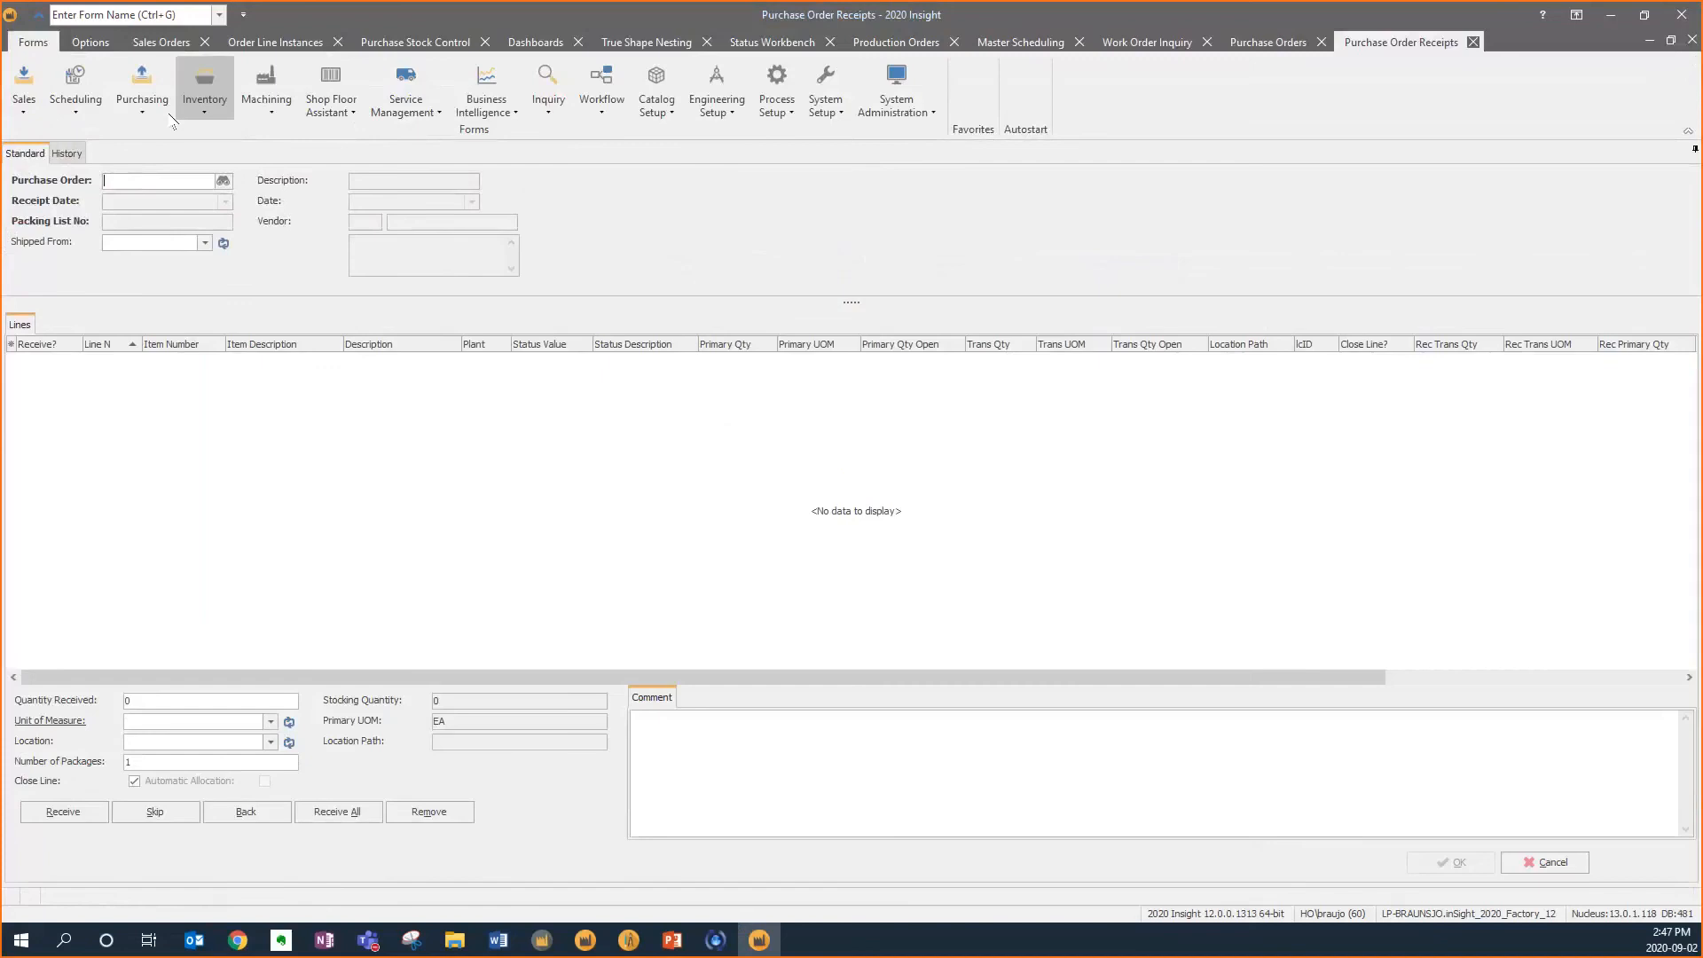
# Create a vendor invoice in Invoice Matching for vendor sv, invoice 7453524, dated today, with total amount 218, and apply it
pyautogui.click(164, 111)
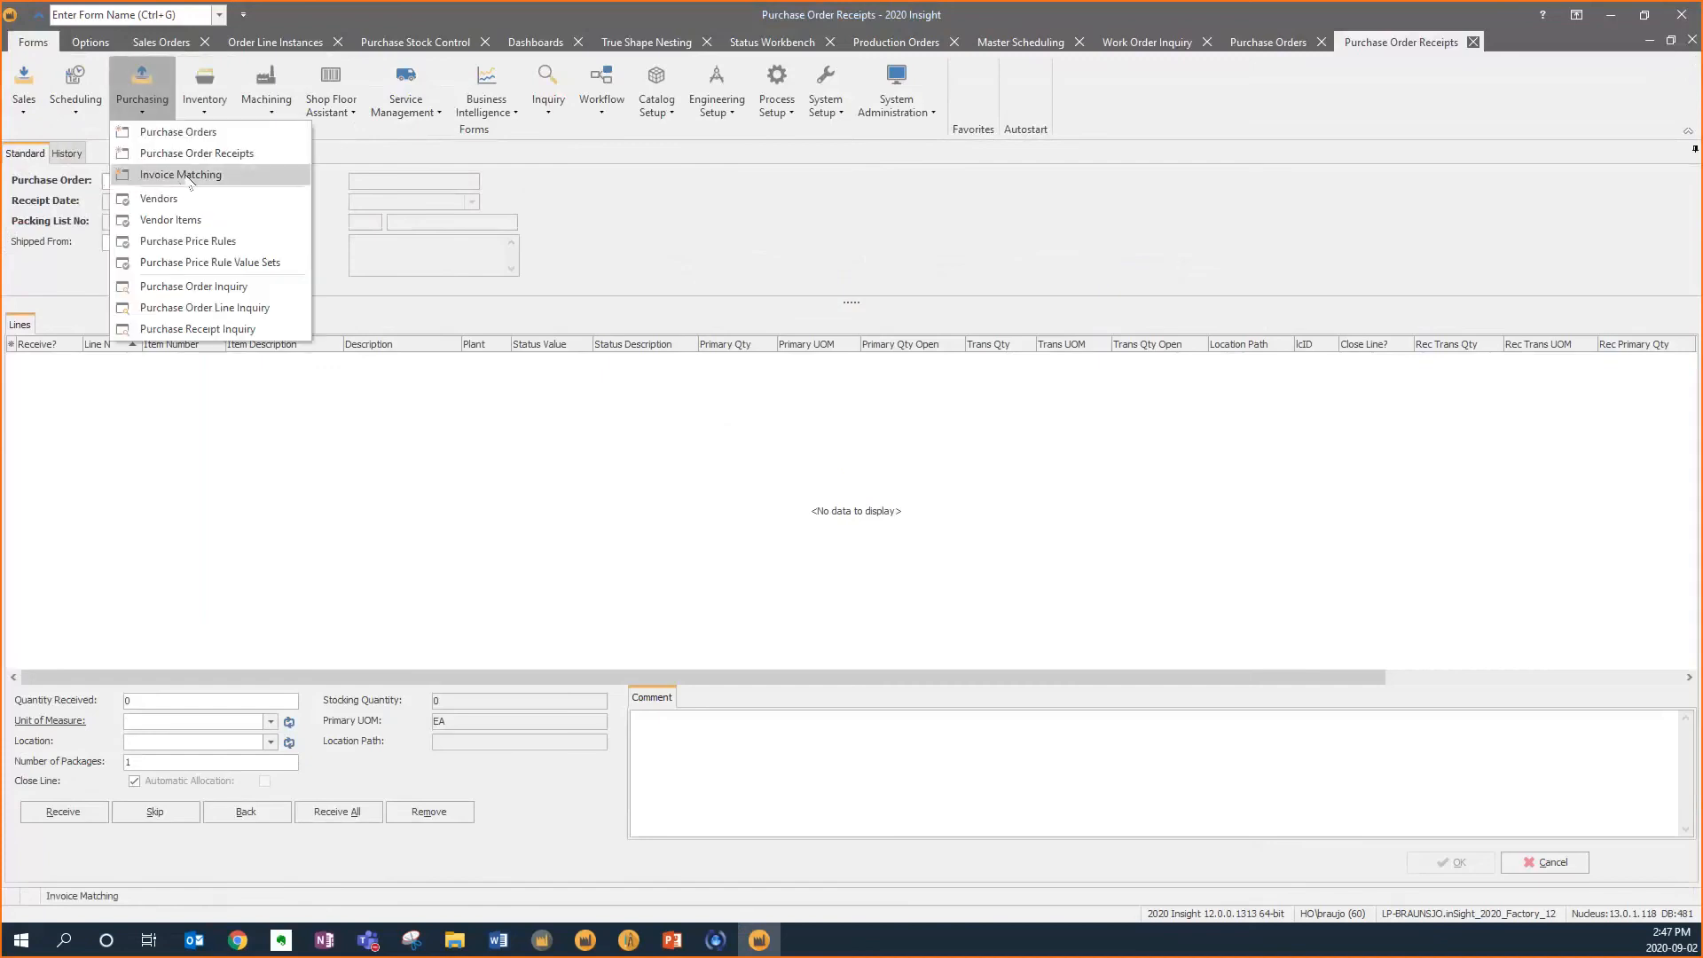
pyautogui.click(181, 175)
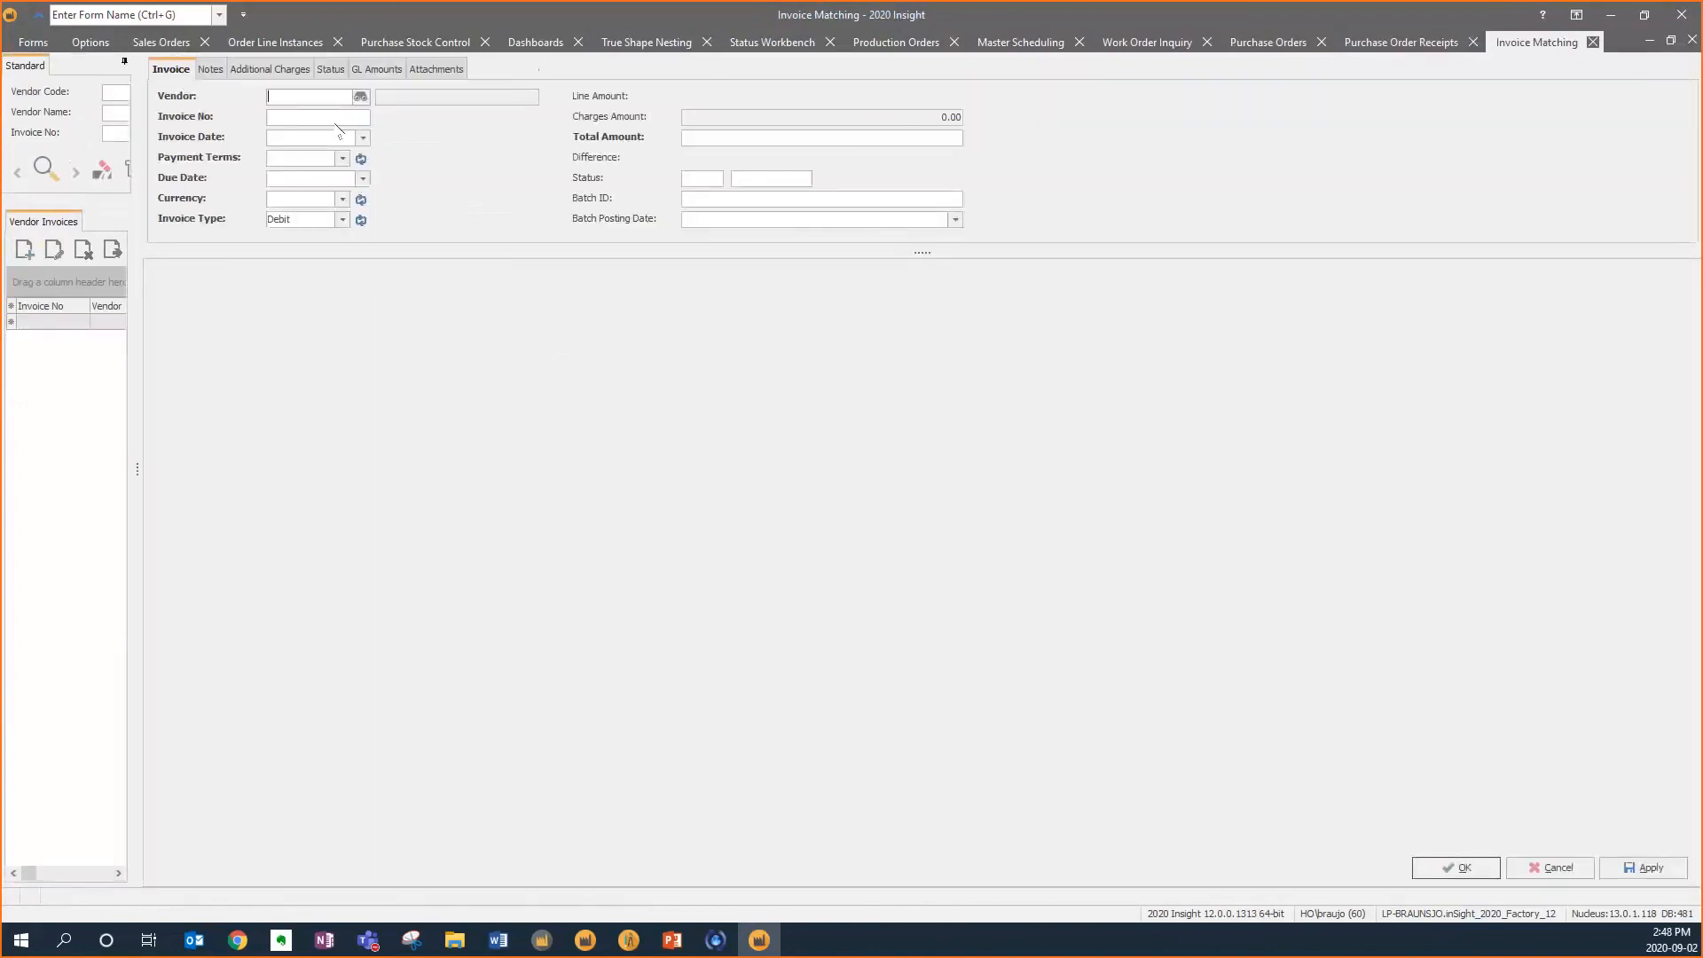
pyautogui.write('sv')
pyautogui.press('Tab')
pyautogui.write('7453524')
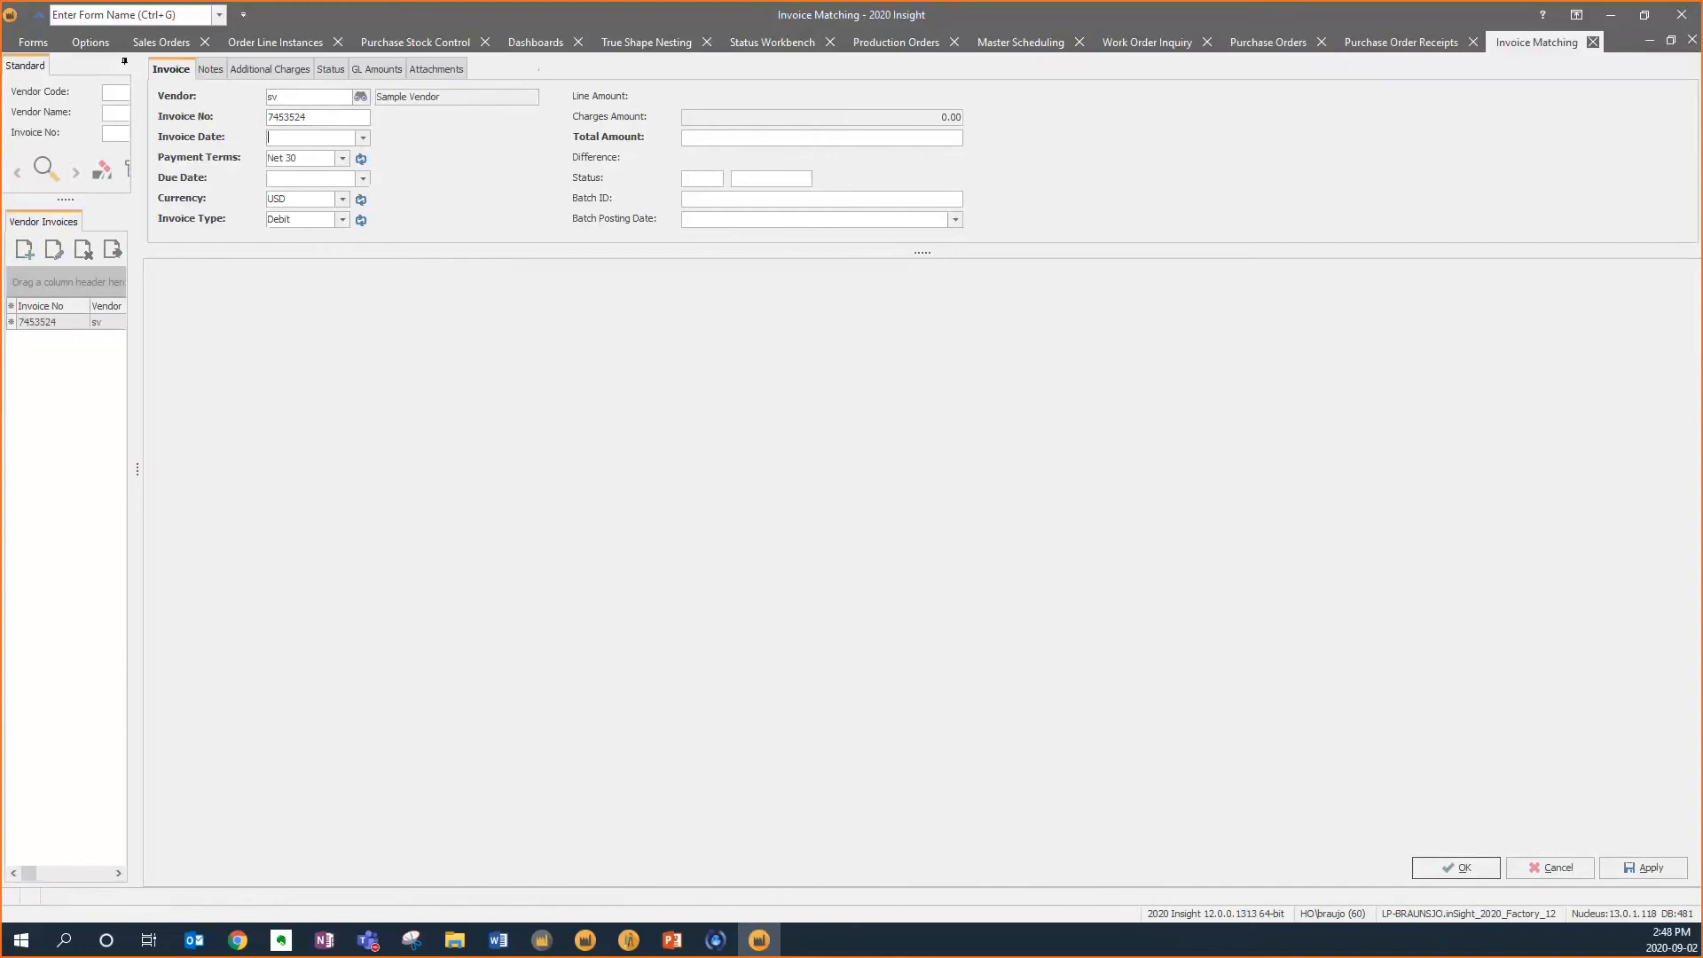
pyautogui.write('today')
pyautogui.press('Tab')
pyautogui.click(834, 138)
pyautogui.write('218')
pyautogui.press('Tab')
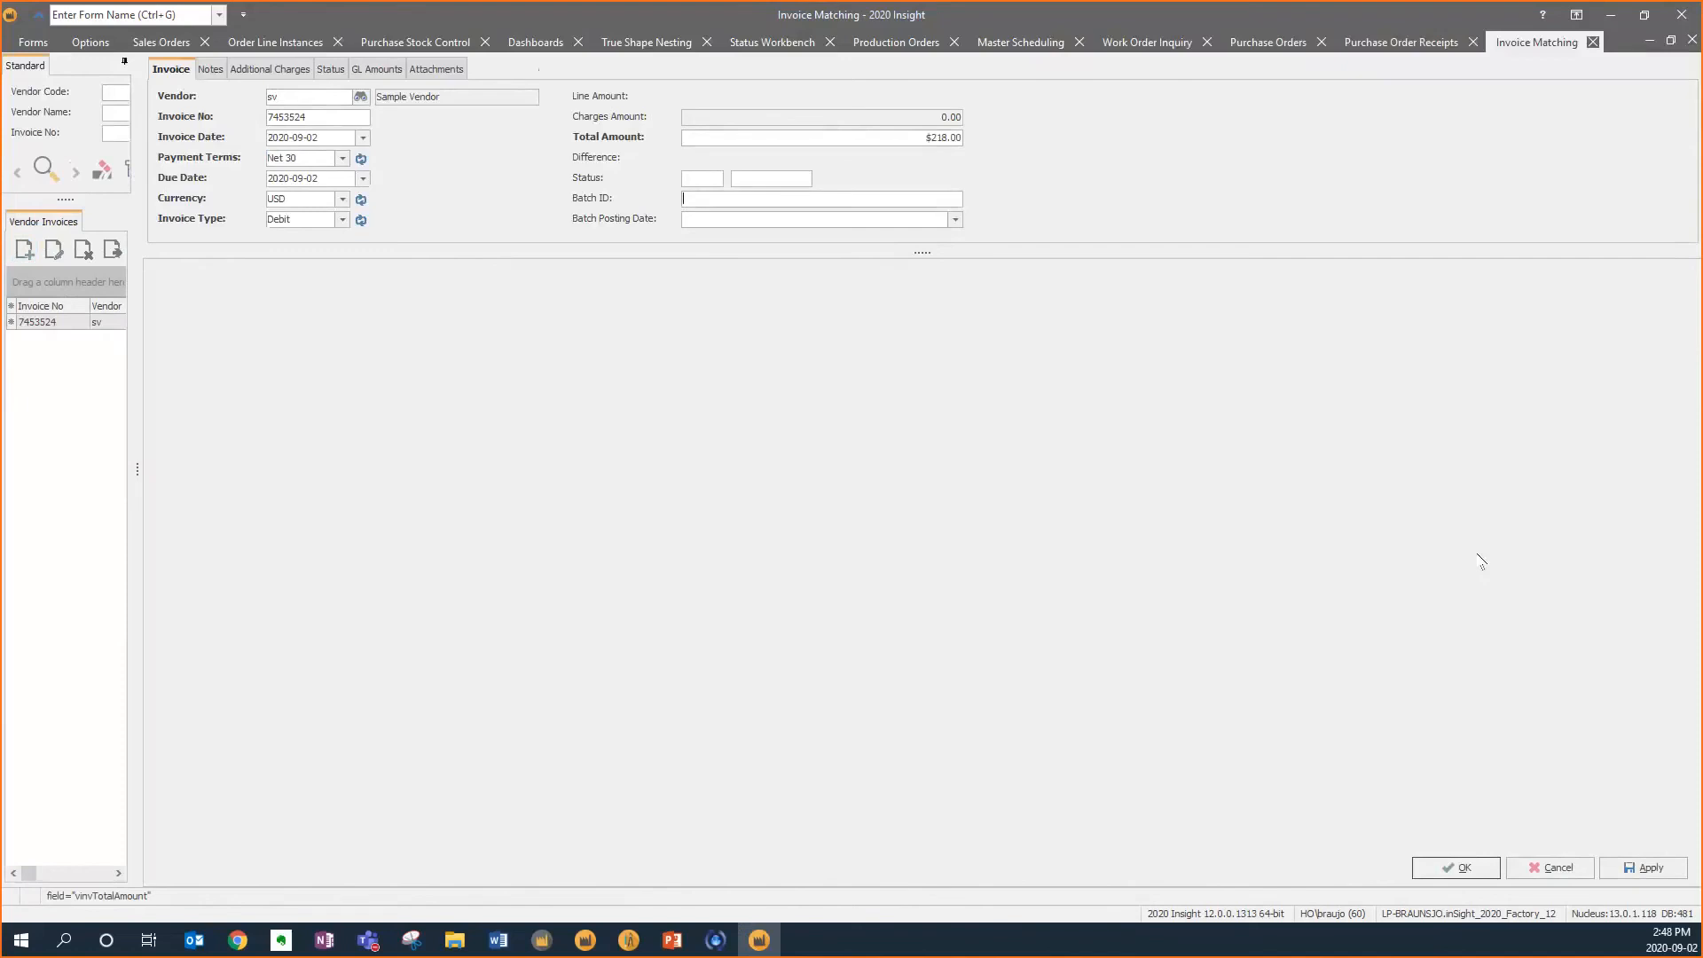
pyautogui.click(1617, 865)
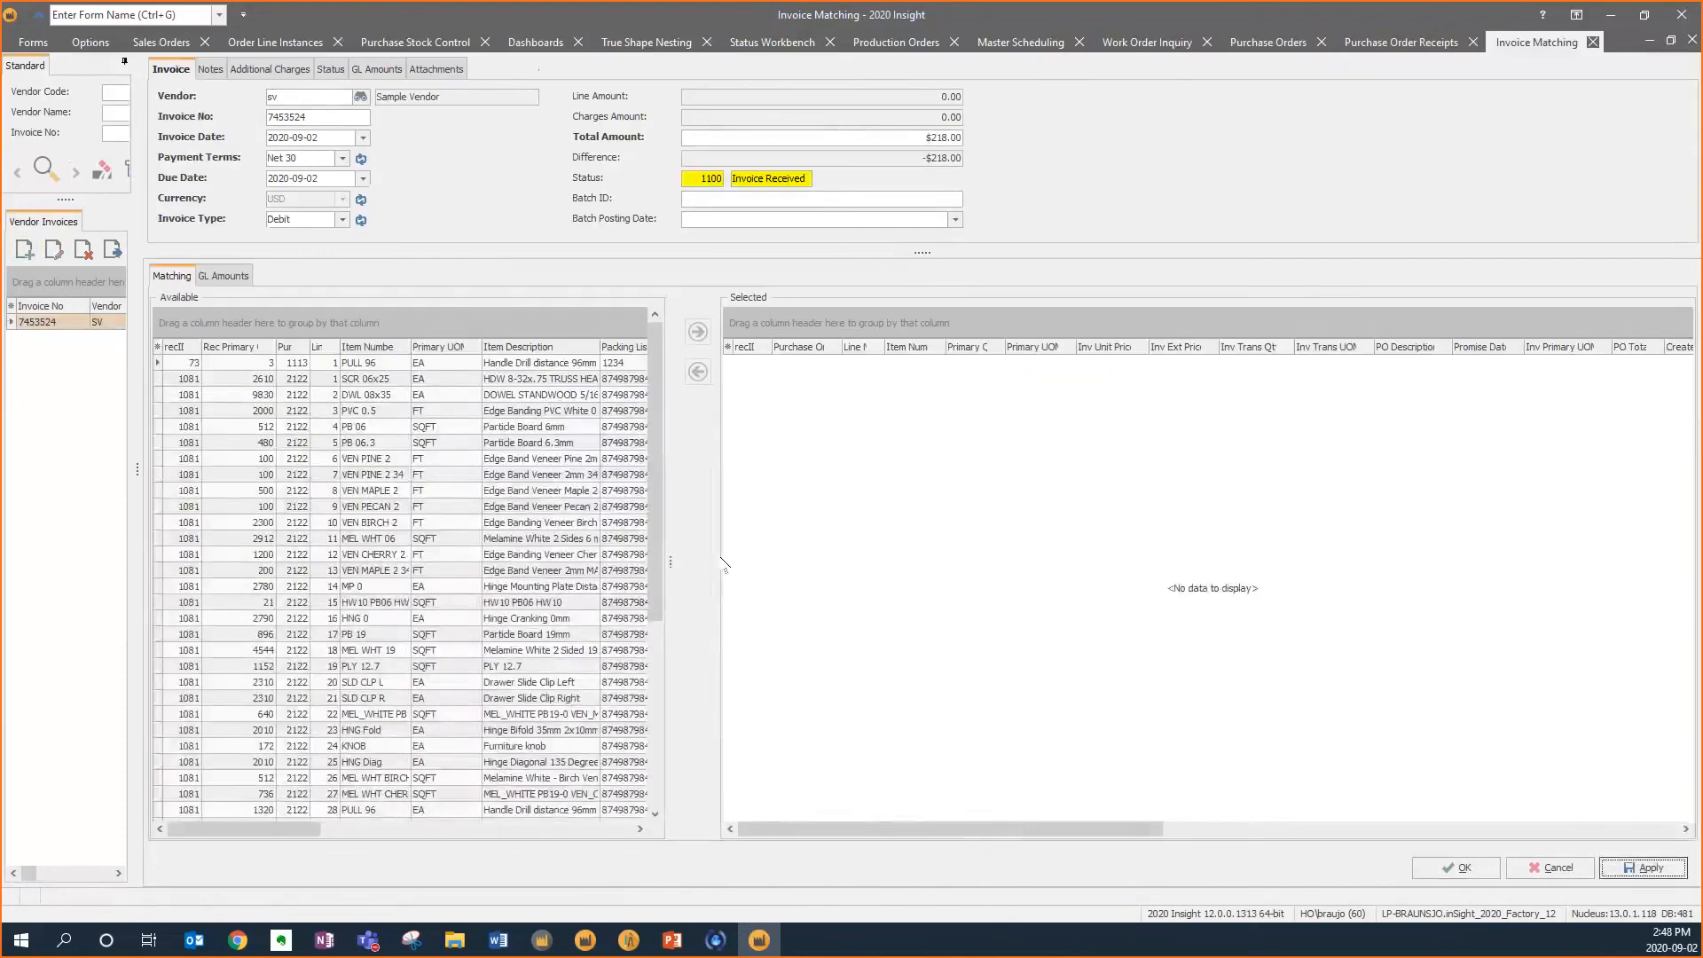
# Match the PULL 96 receipt line from purchase order 16170 to the invoice
pyautogui.moveTo(653, 462); pyautogui.dragTo(647, 722)
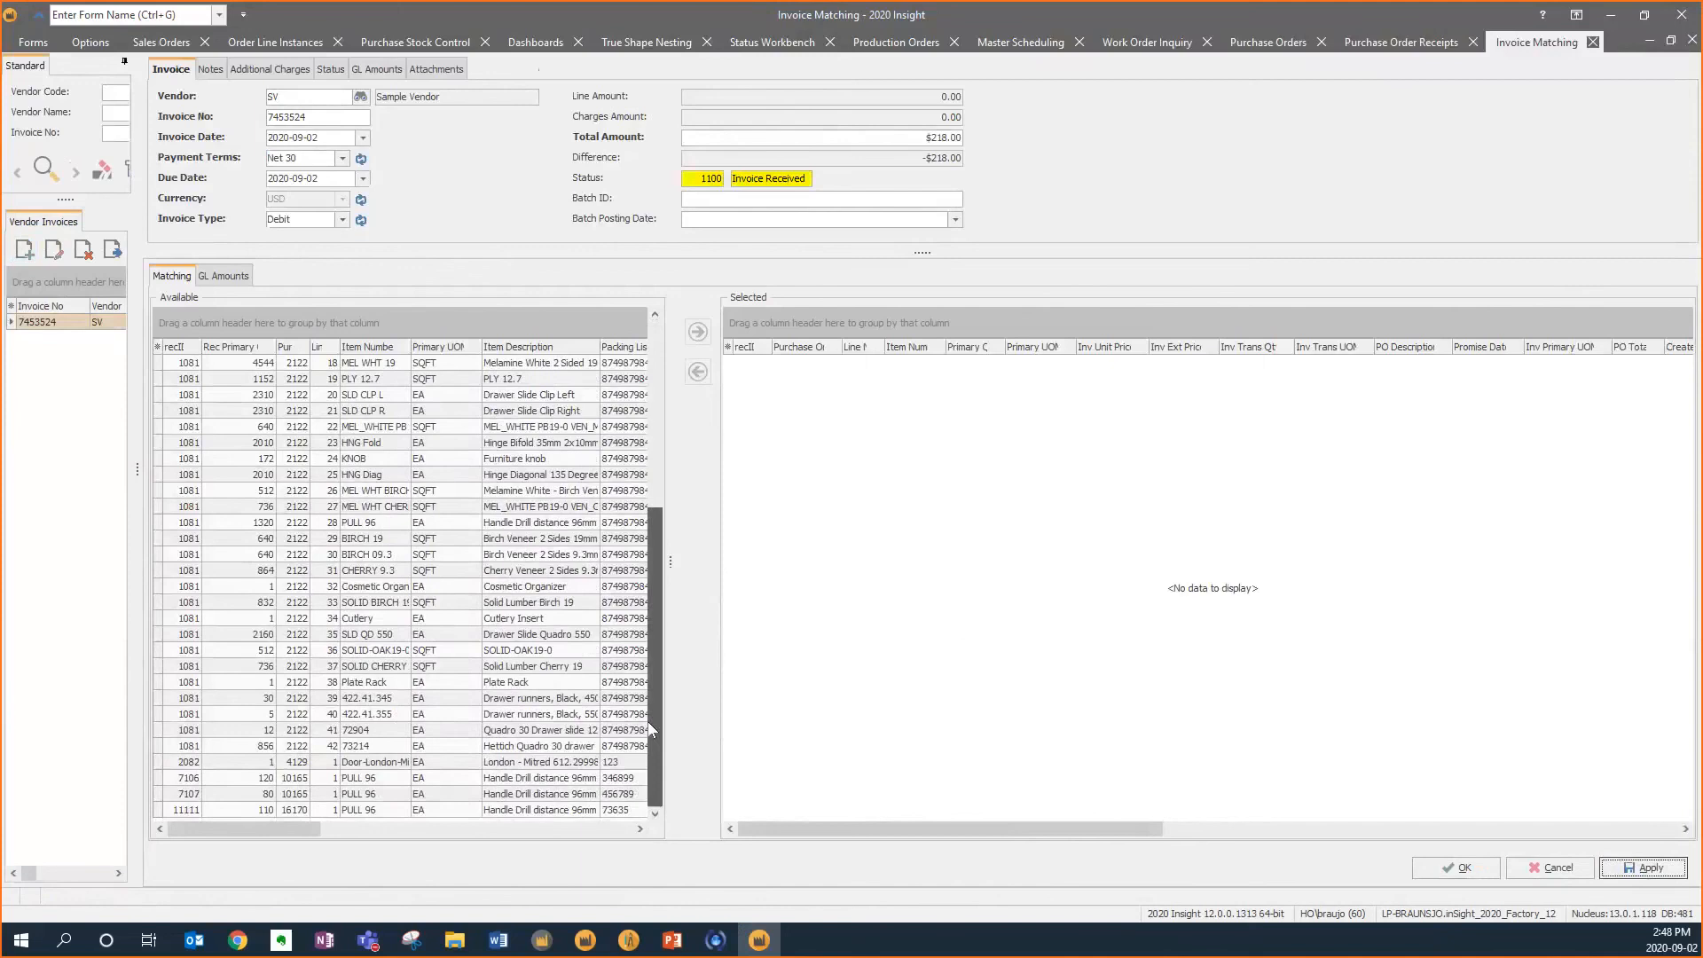
pyautogui.click(512, 810)
pyautogui.click(698, 332)
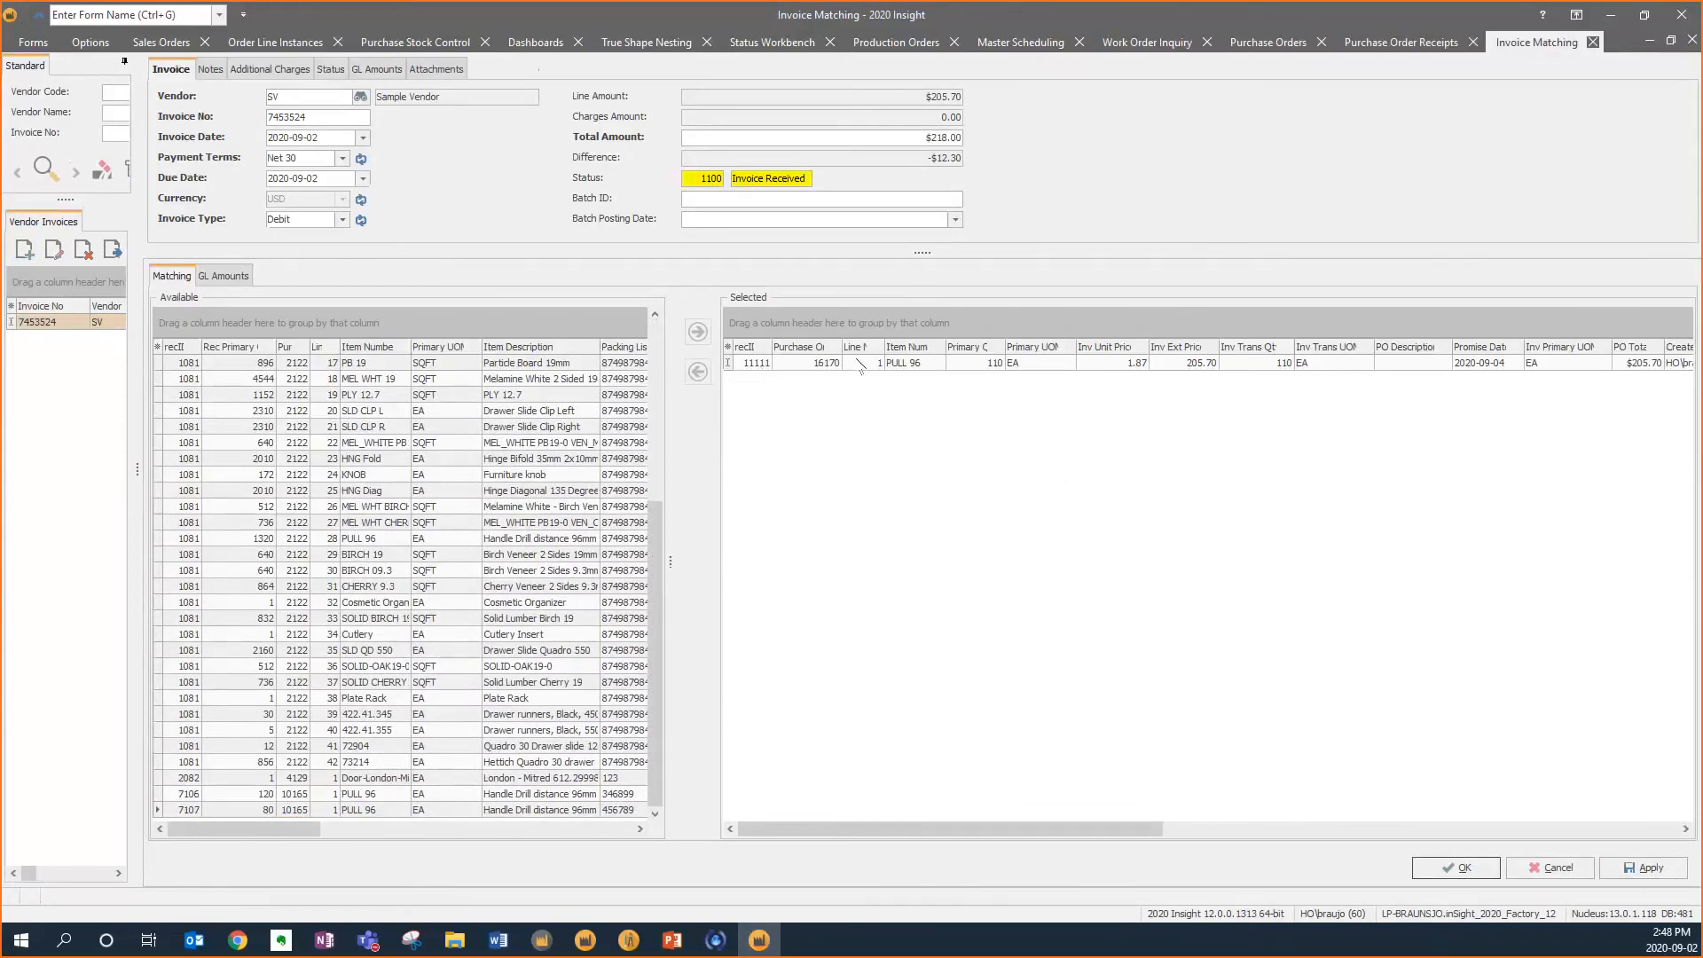
pyautogui.click(933, 364)
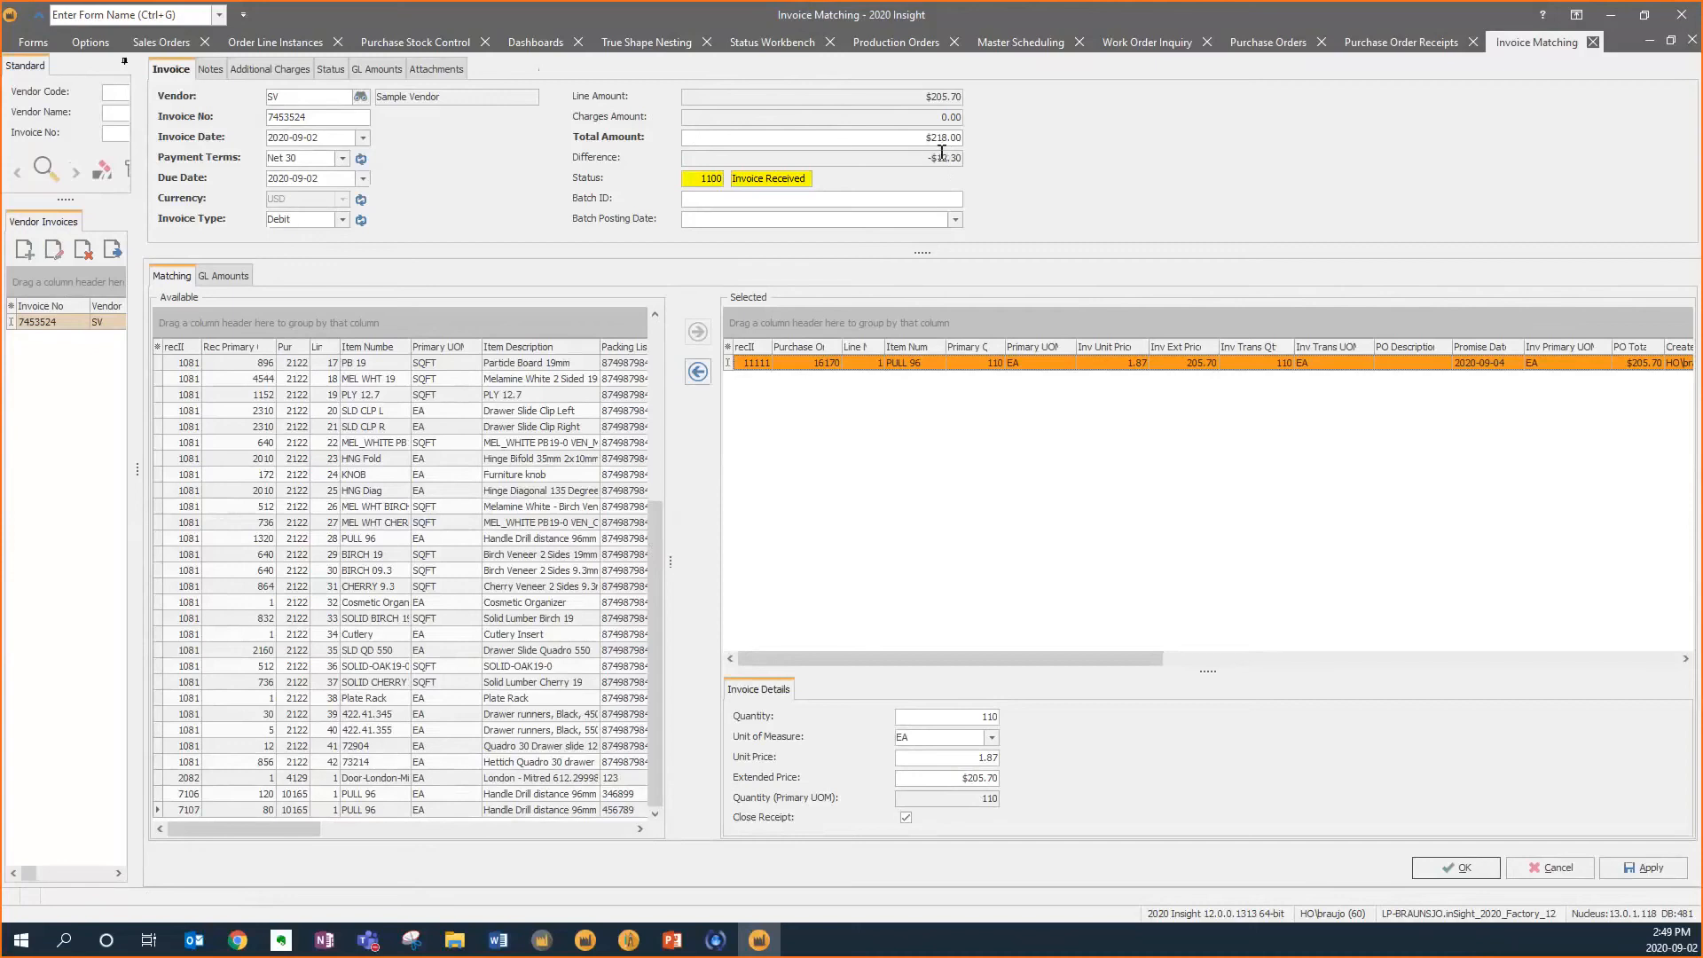
# Set the invoice total amount to 205.70, save the invoice, and change its status to Invoice Matched
pyautogui.click(937, 138)
pyautogui.write('205')
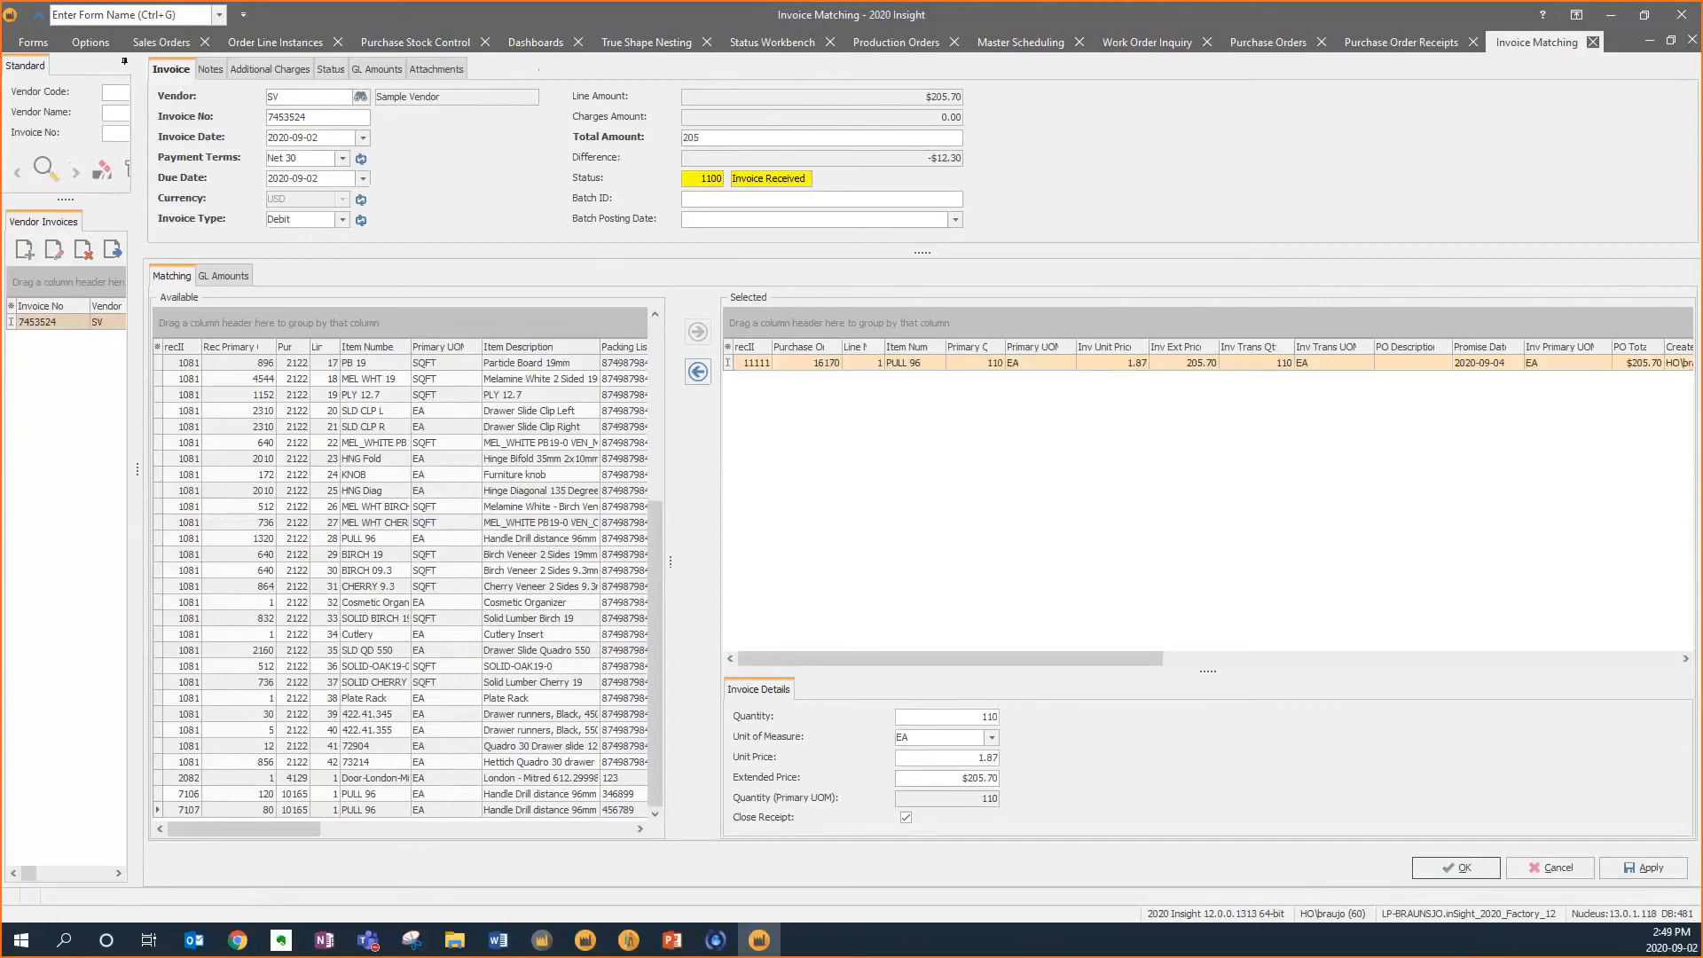
pyautogui.write('.70')
pyautogui.press('Tab')
pyautogui.click(1456, 868)
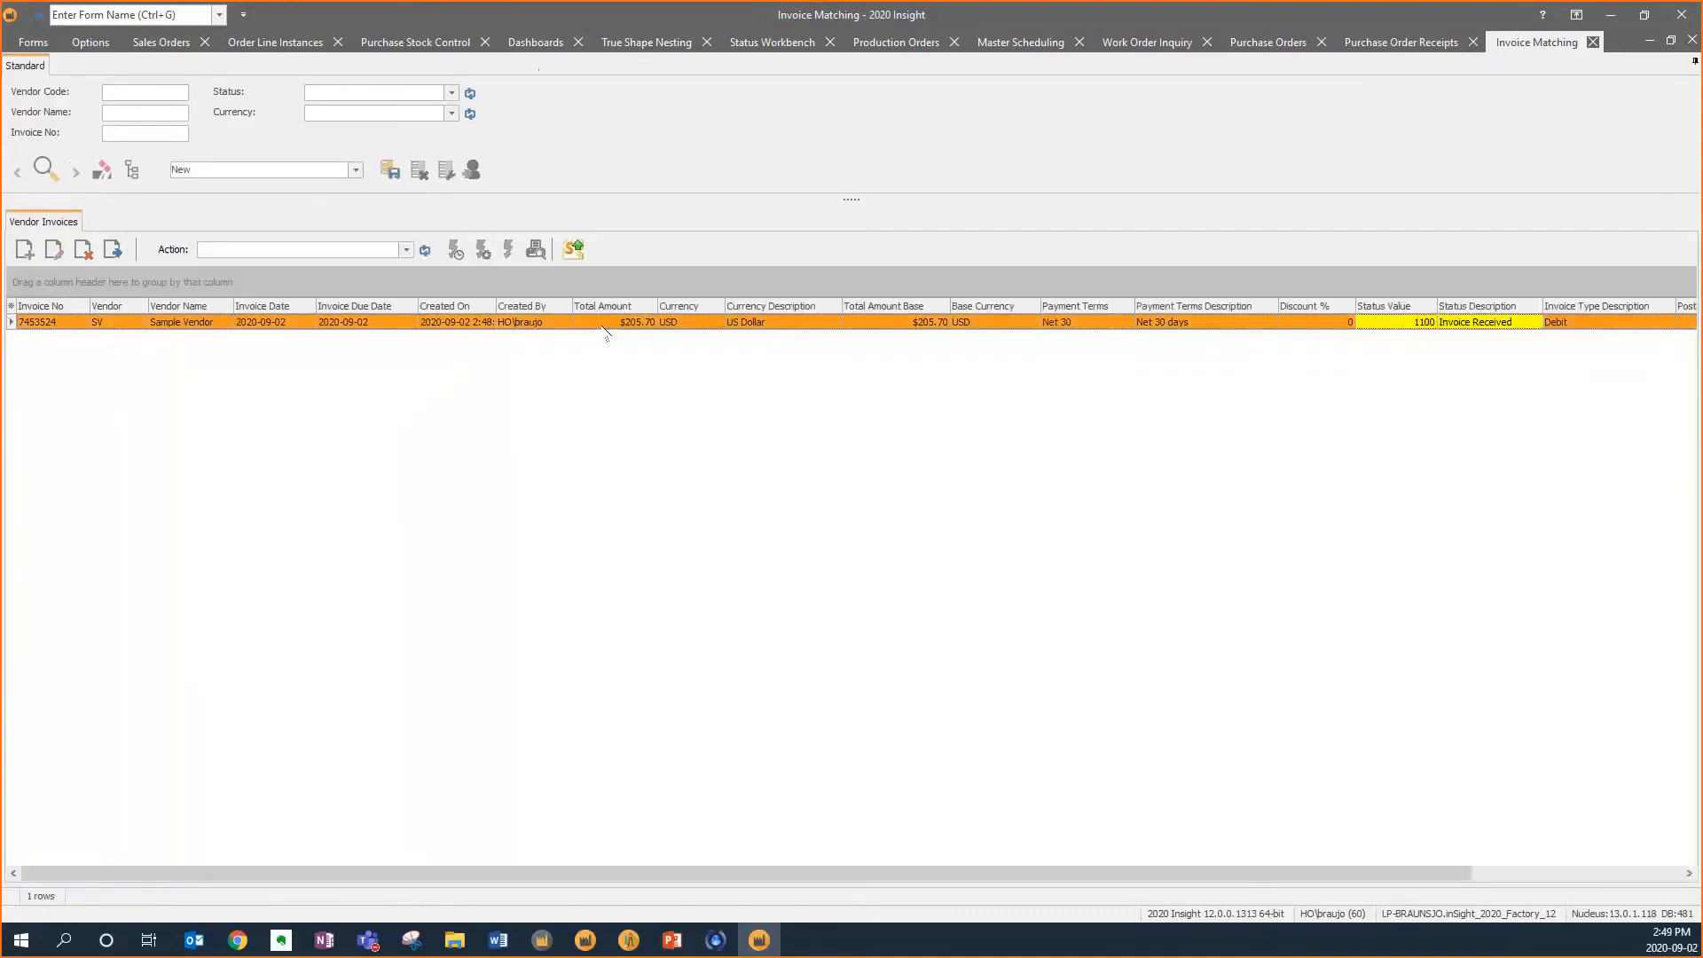
pyautogui.click(113, 250)
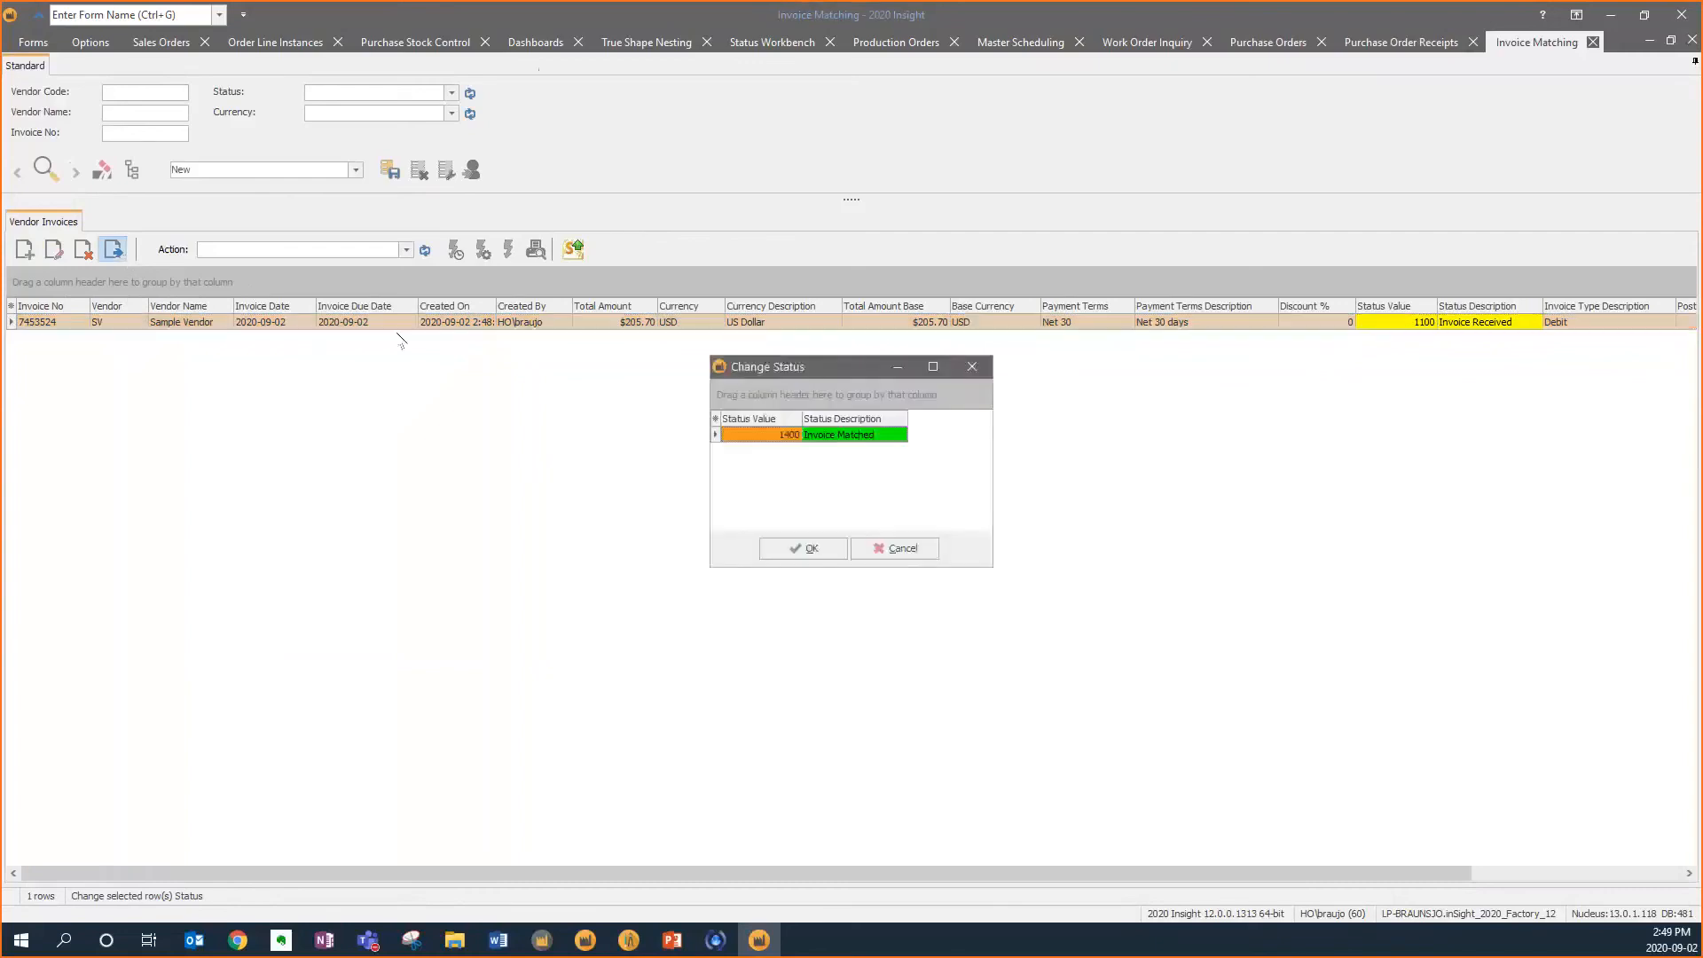
pyautogui.click(805, 548)
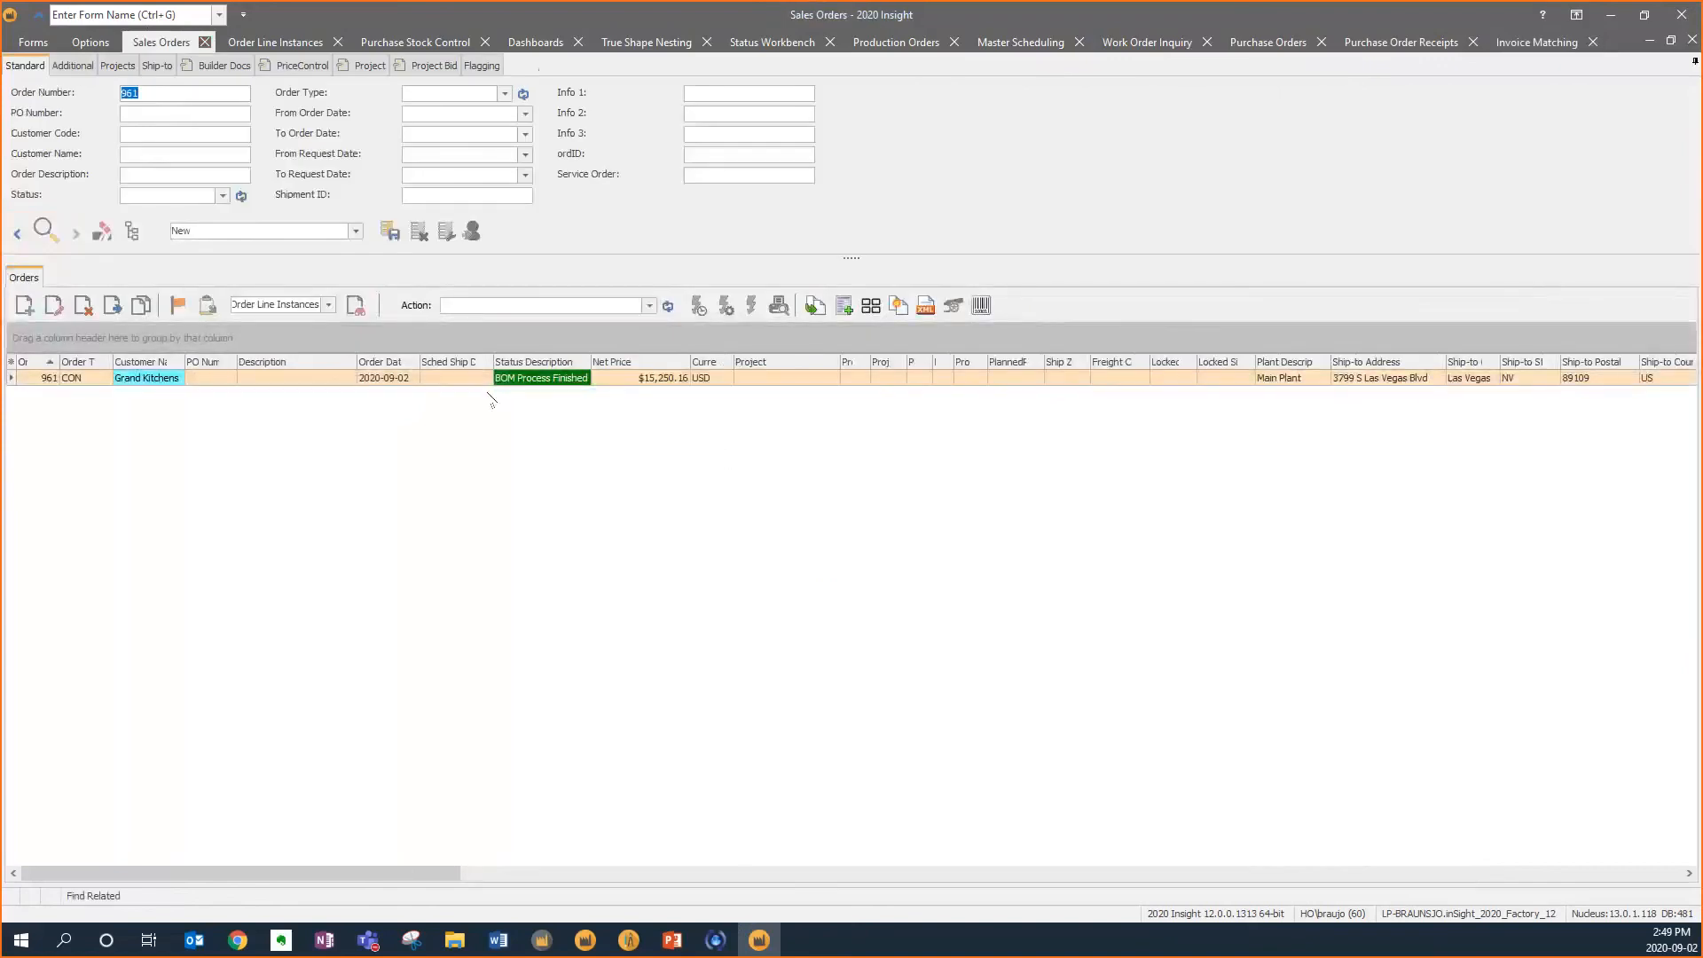
# Create a service order for sales order 961 with type Installation, address Service0000001 and job template Transport-Install
pyautogui.click(487, 383)
pyautogui.click(649, 306)
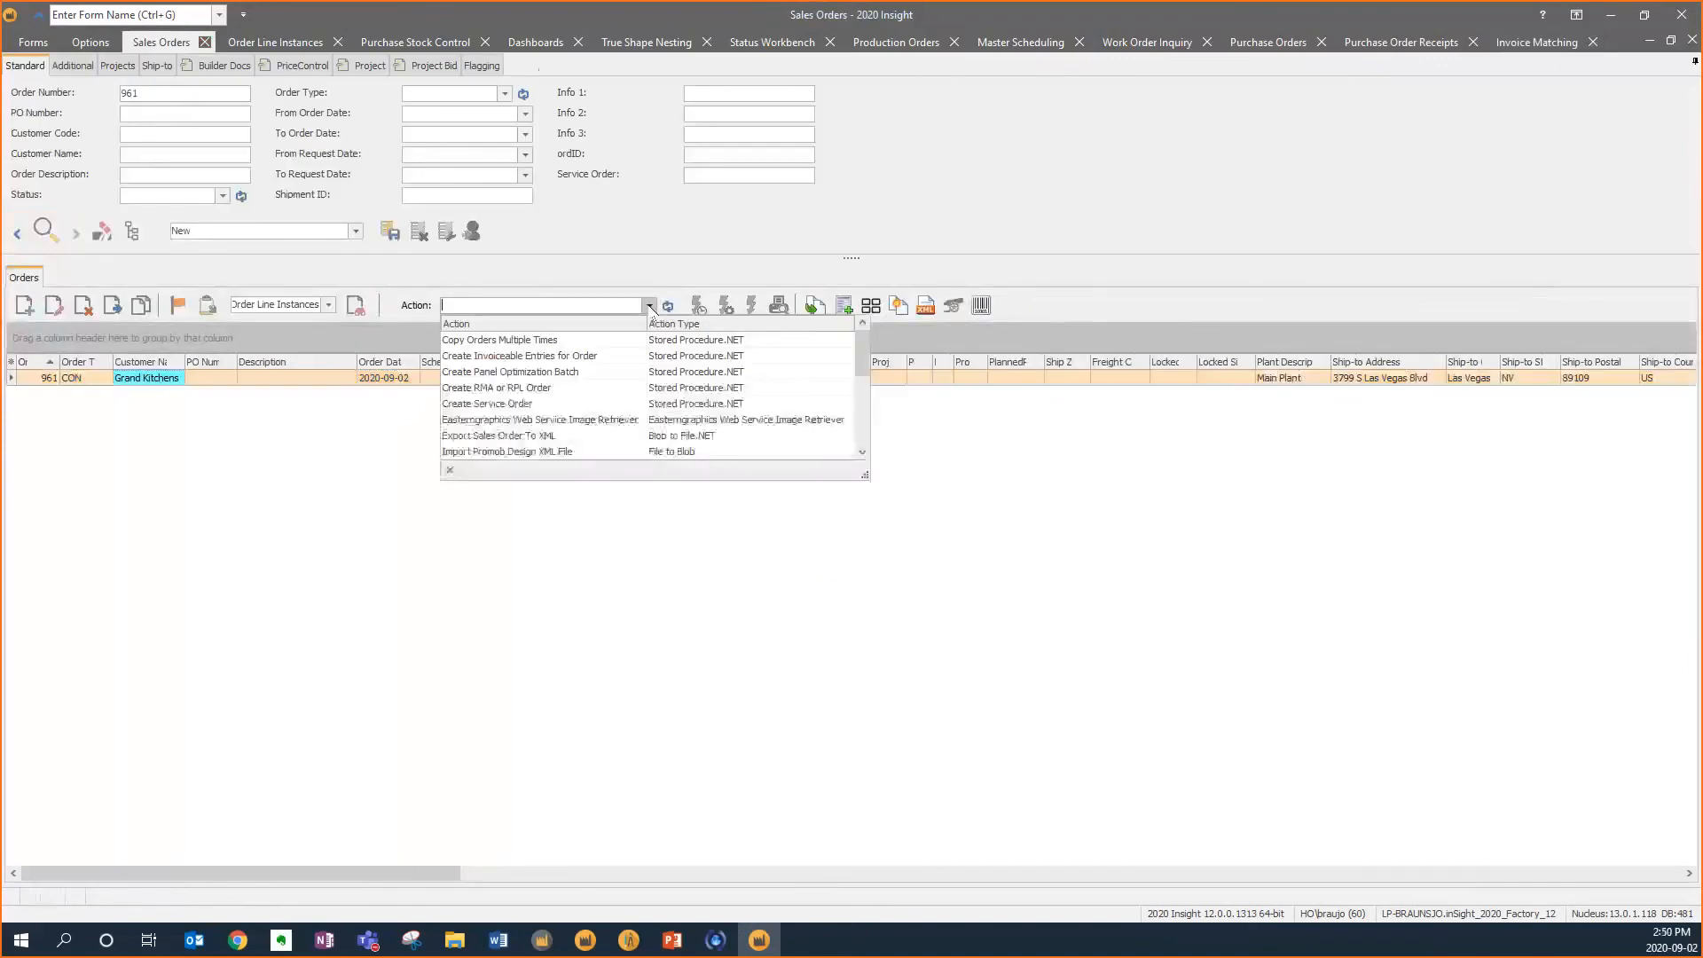
pyautogui.click(589, 404)
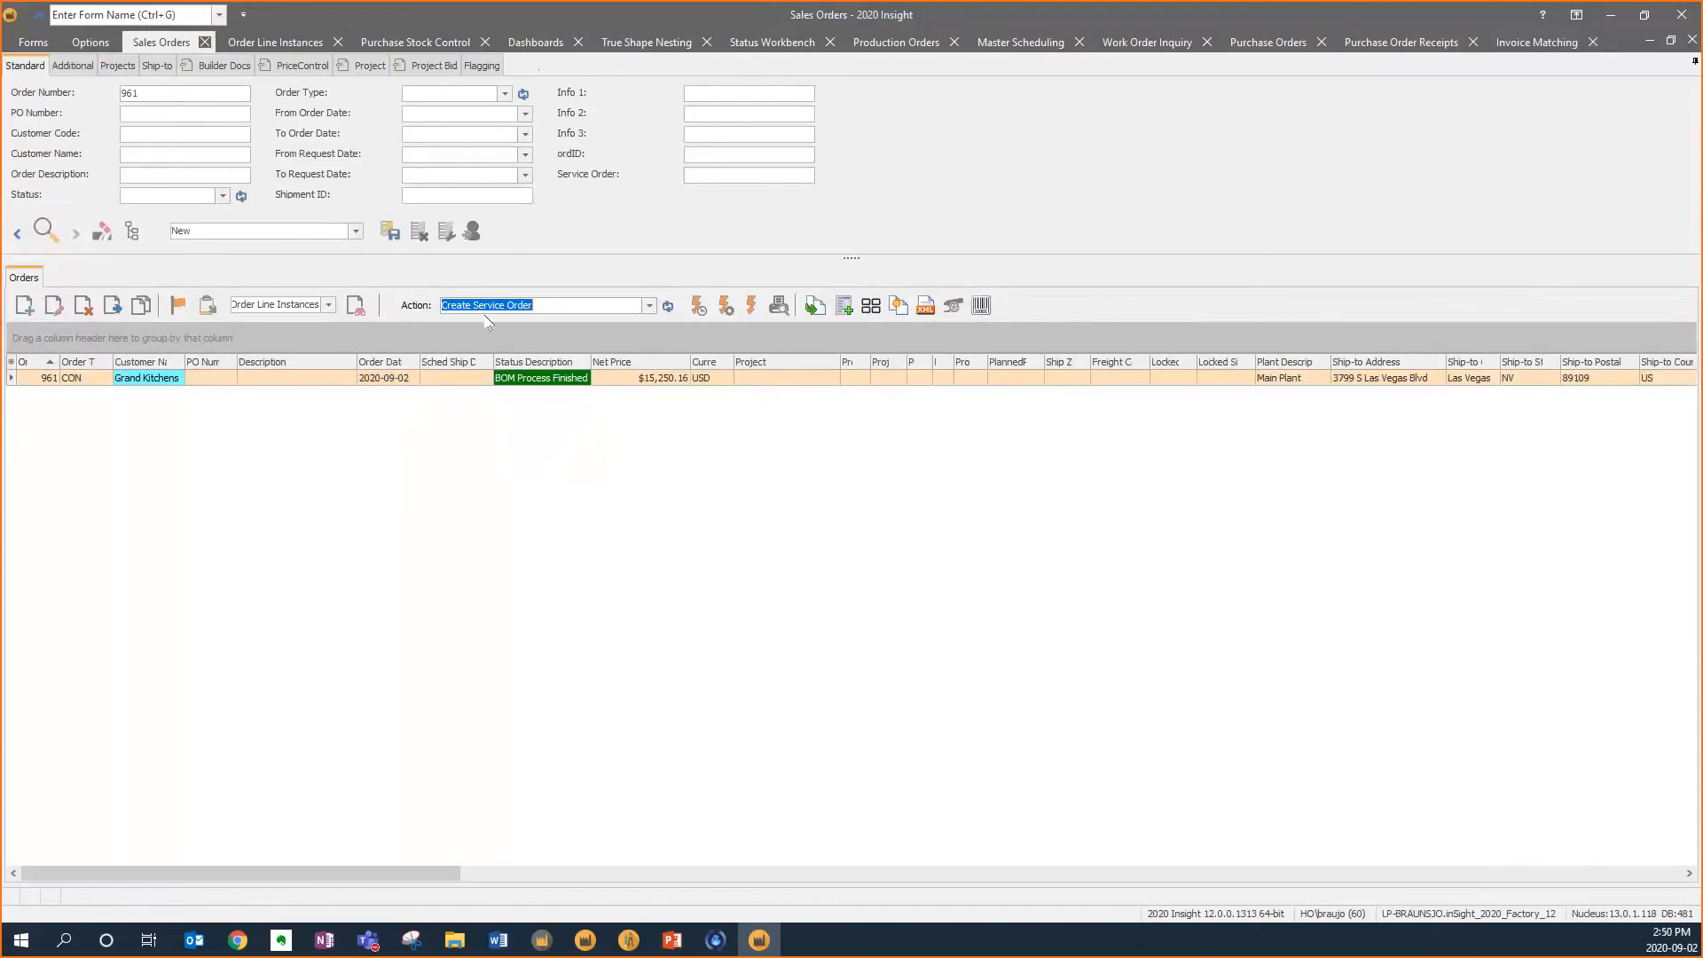
pyautogui.click(752, 307)
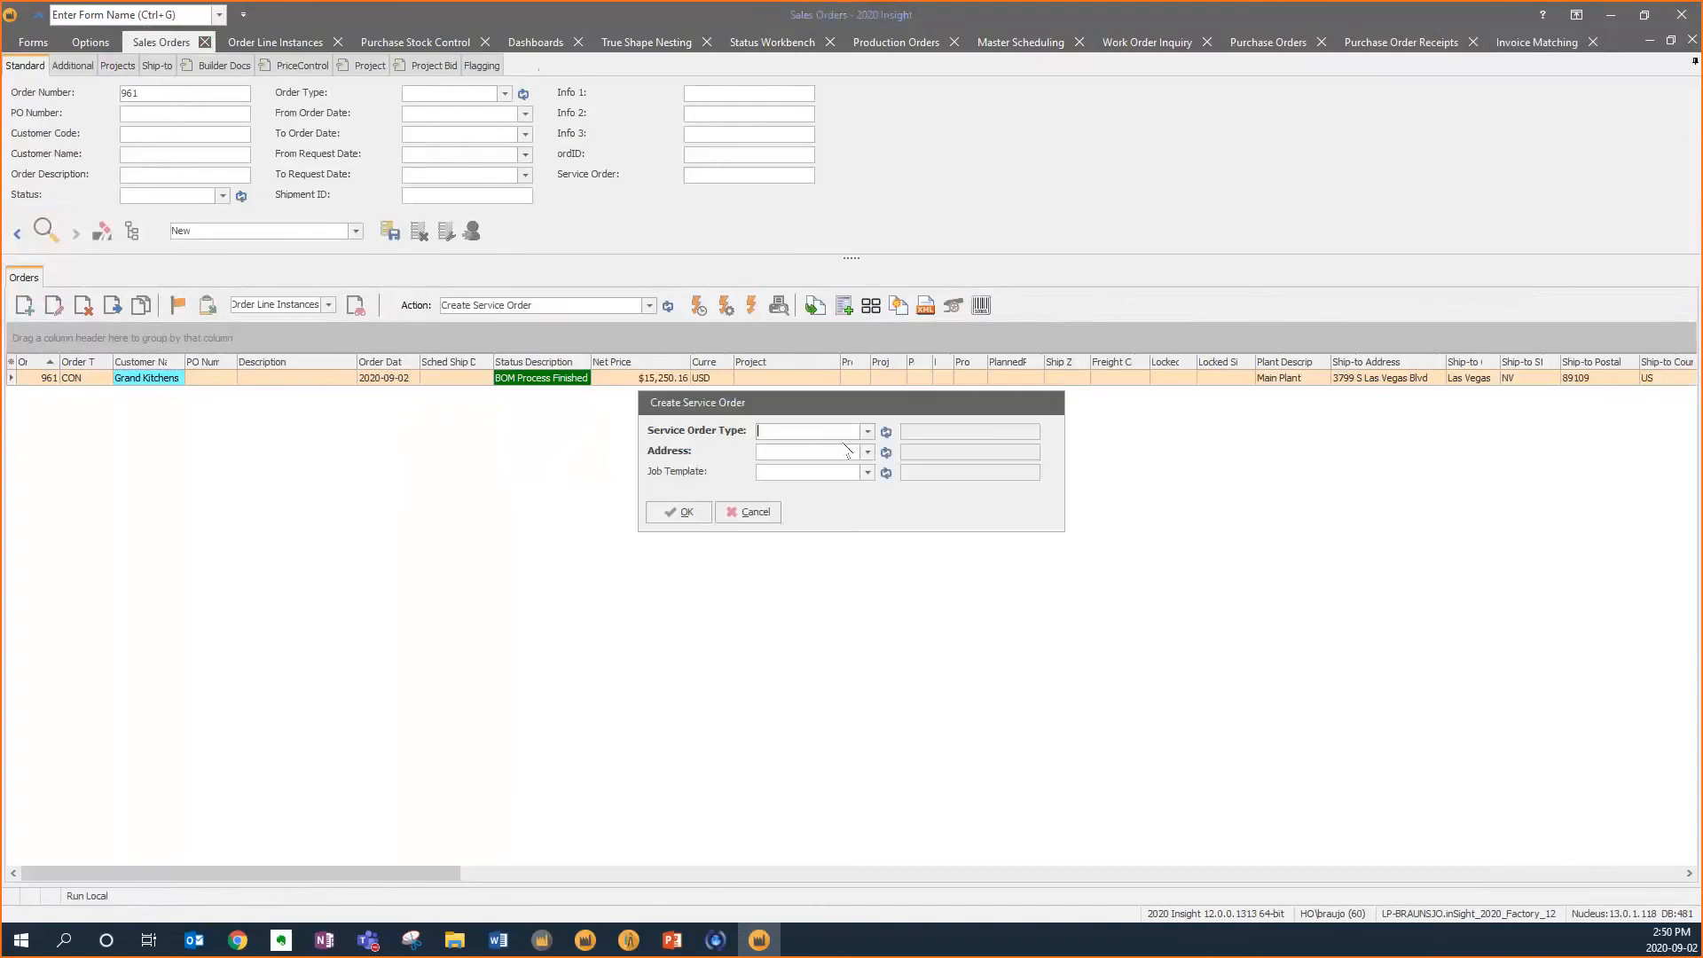
pyautogui.click(868, 431)
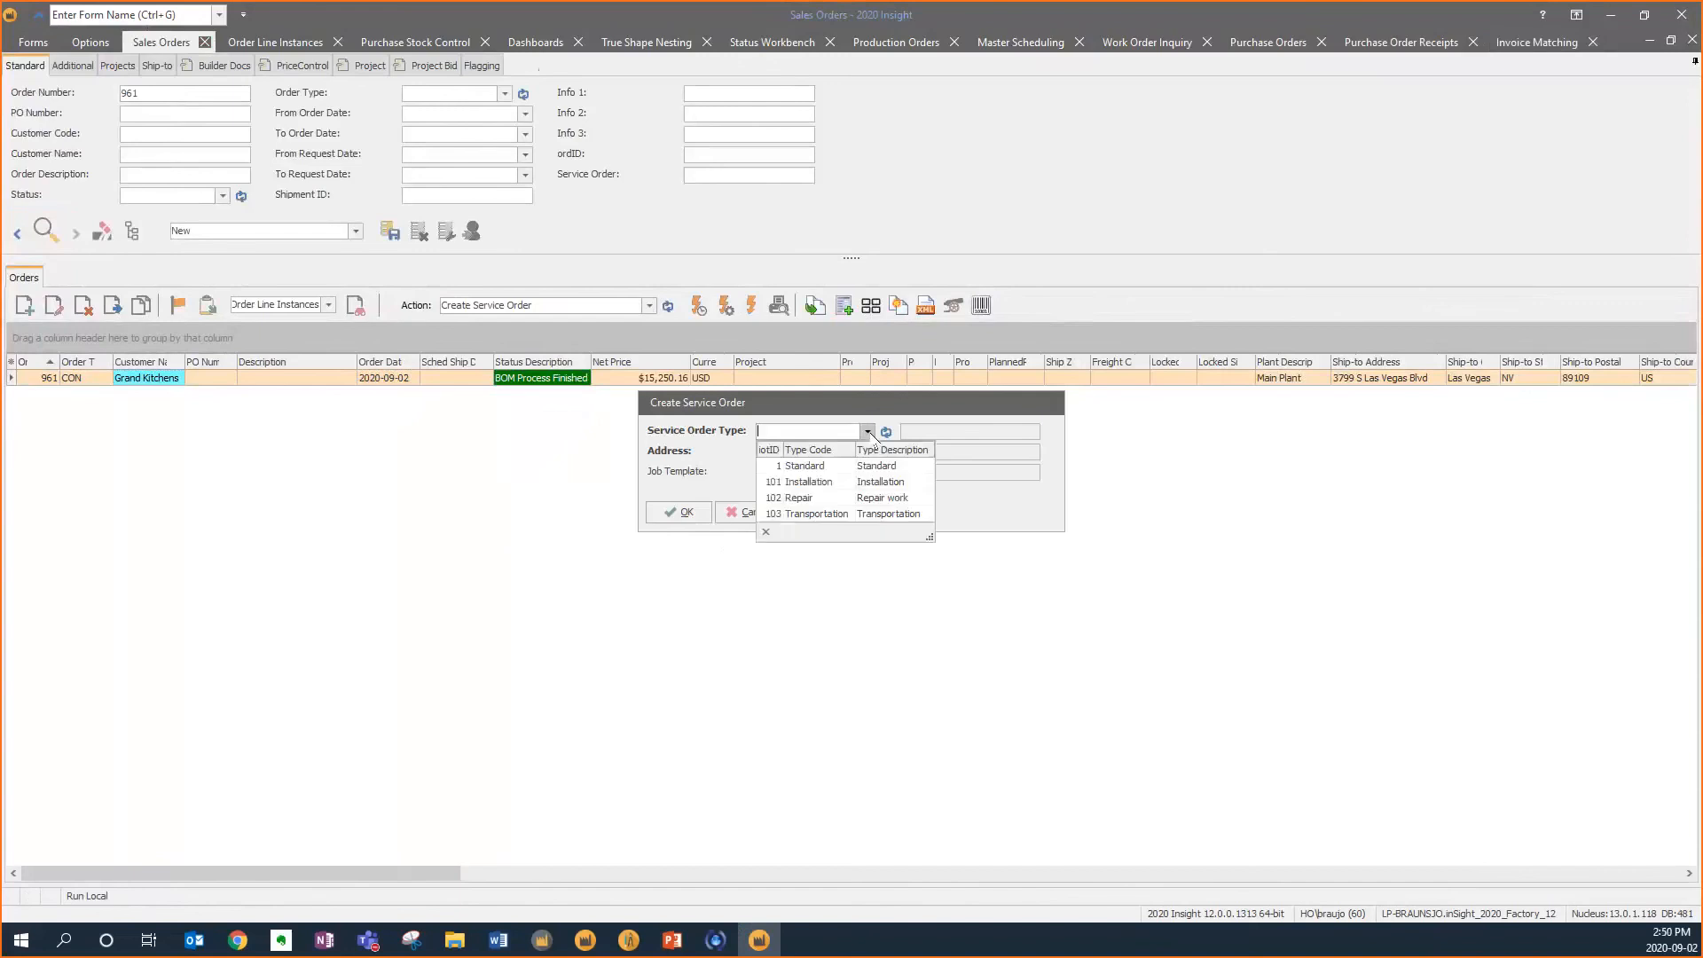
pyautogui.click(848, 482)
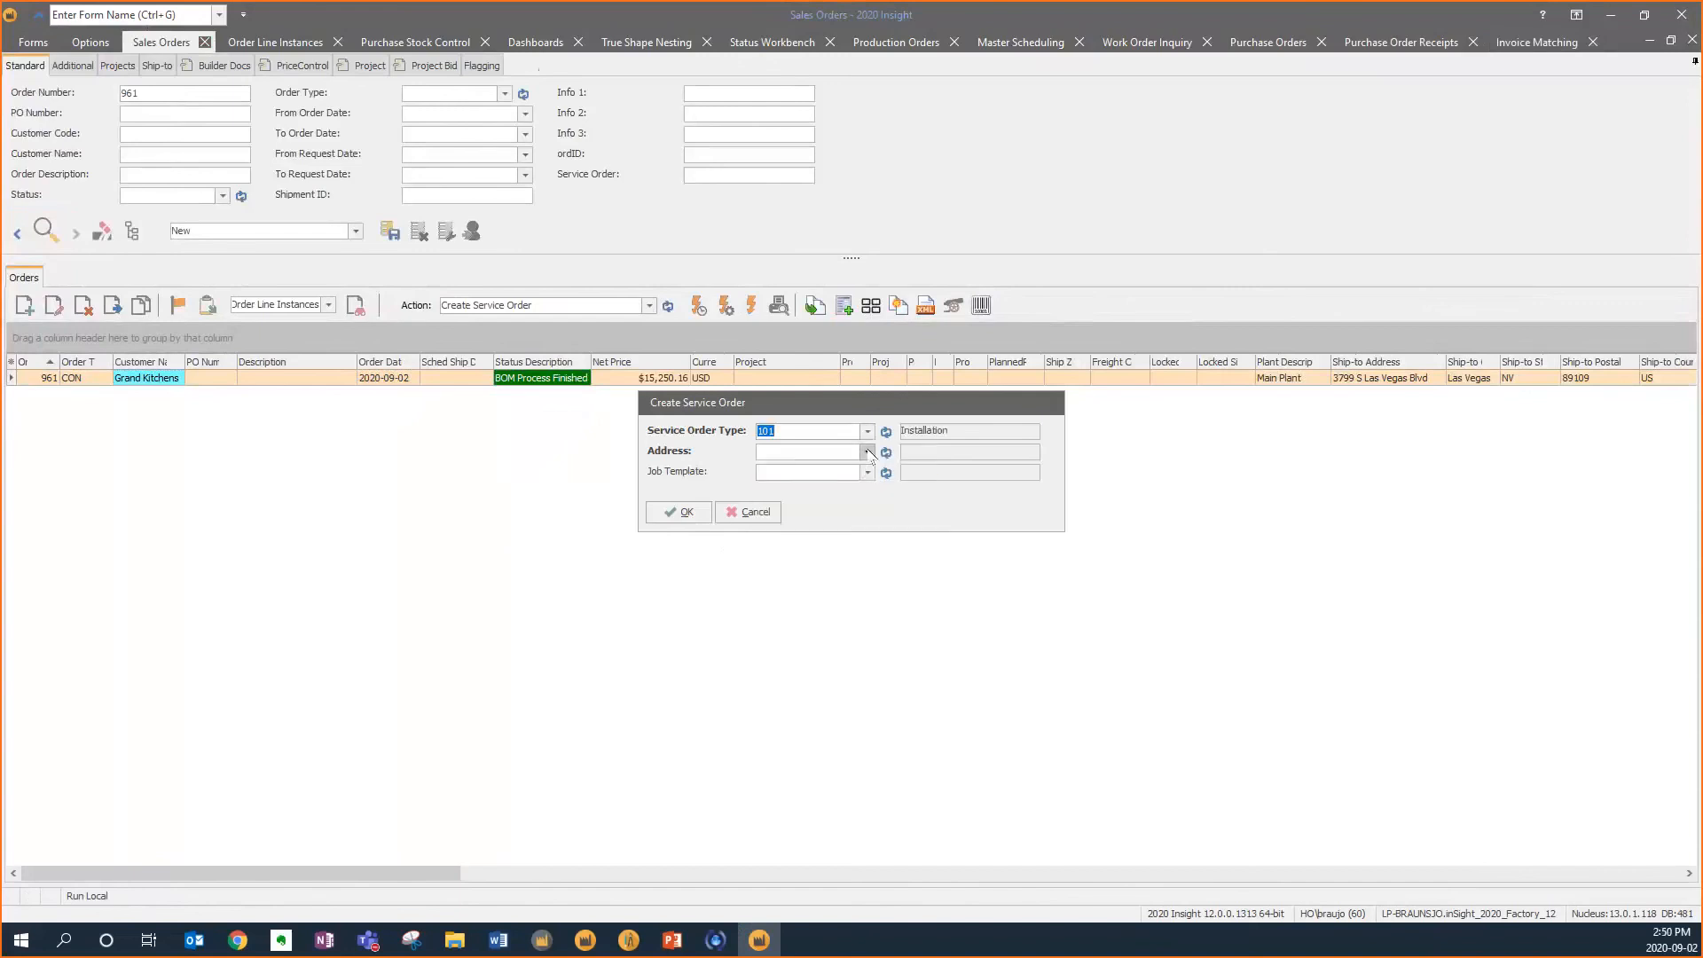
pyautogui.click(868, 451)
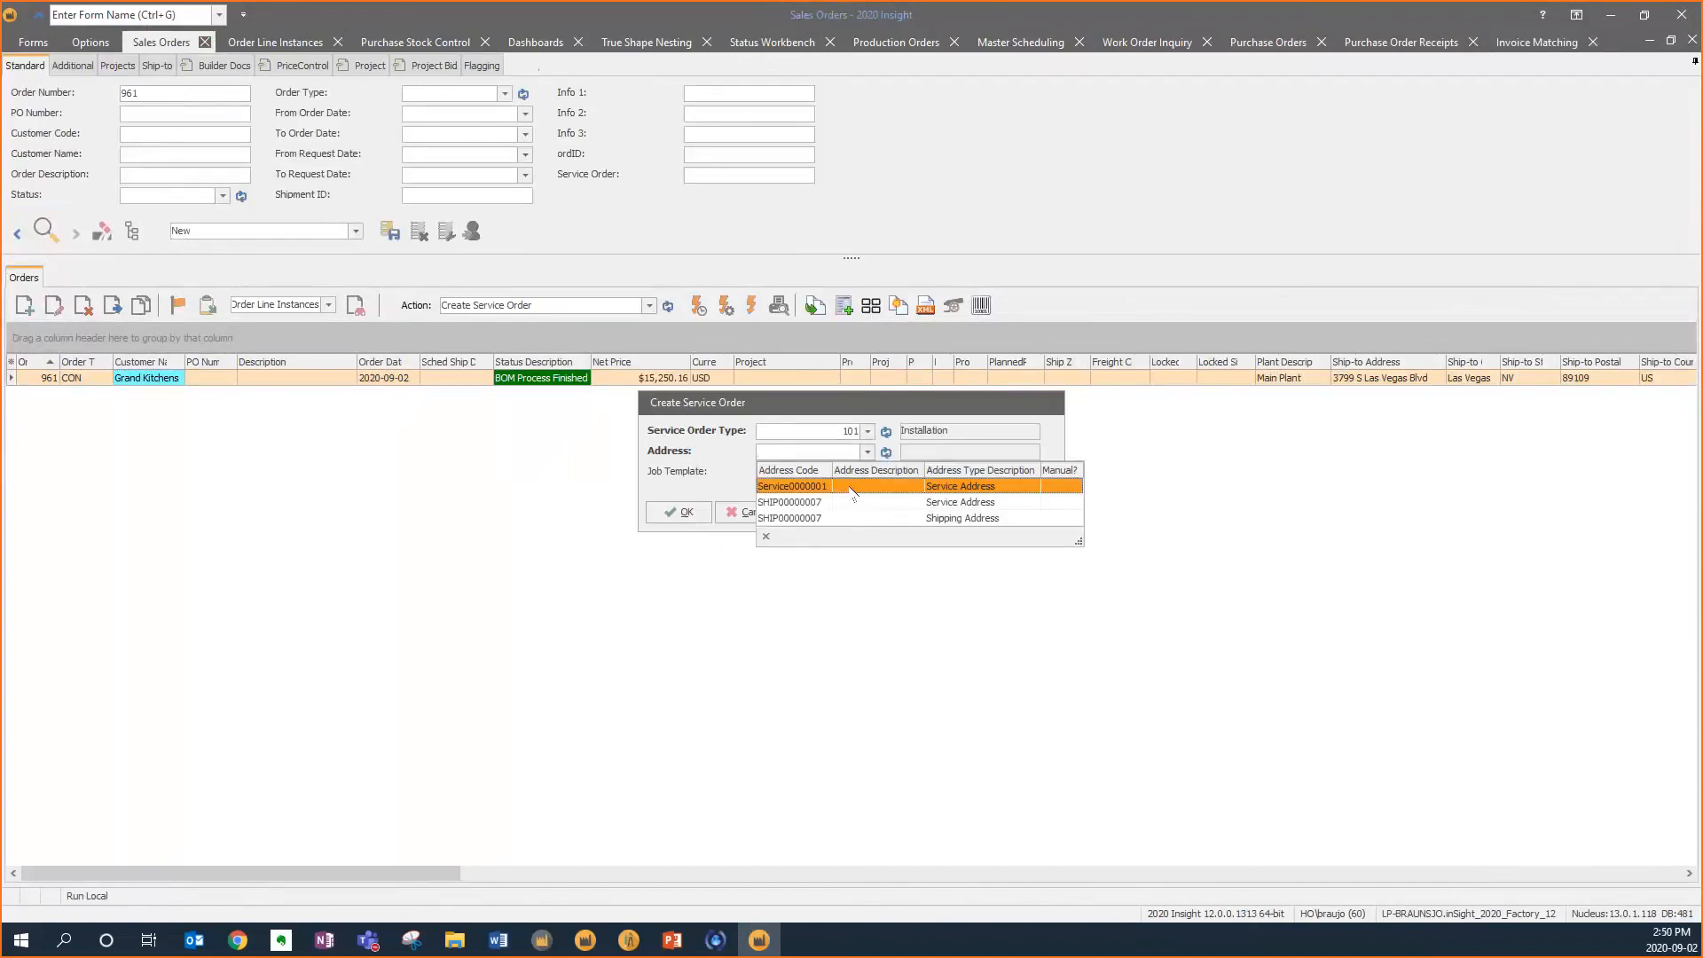
pyautogui.click(852, 487)
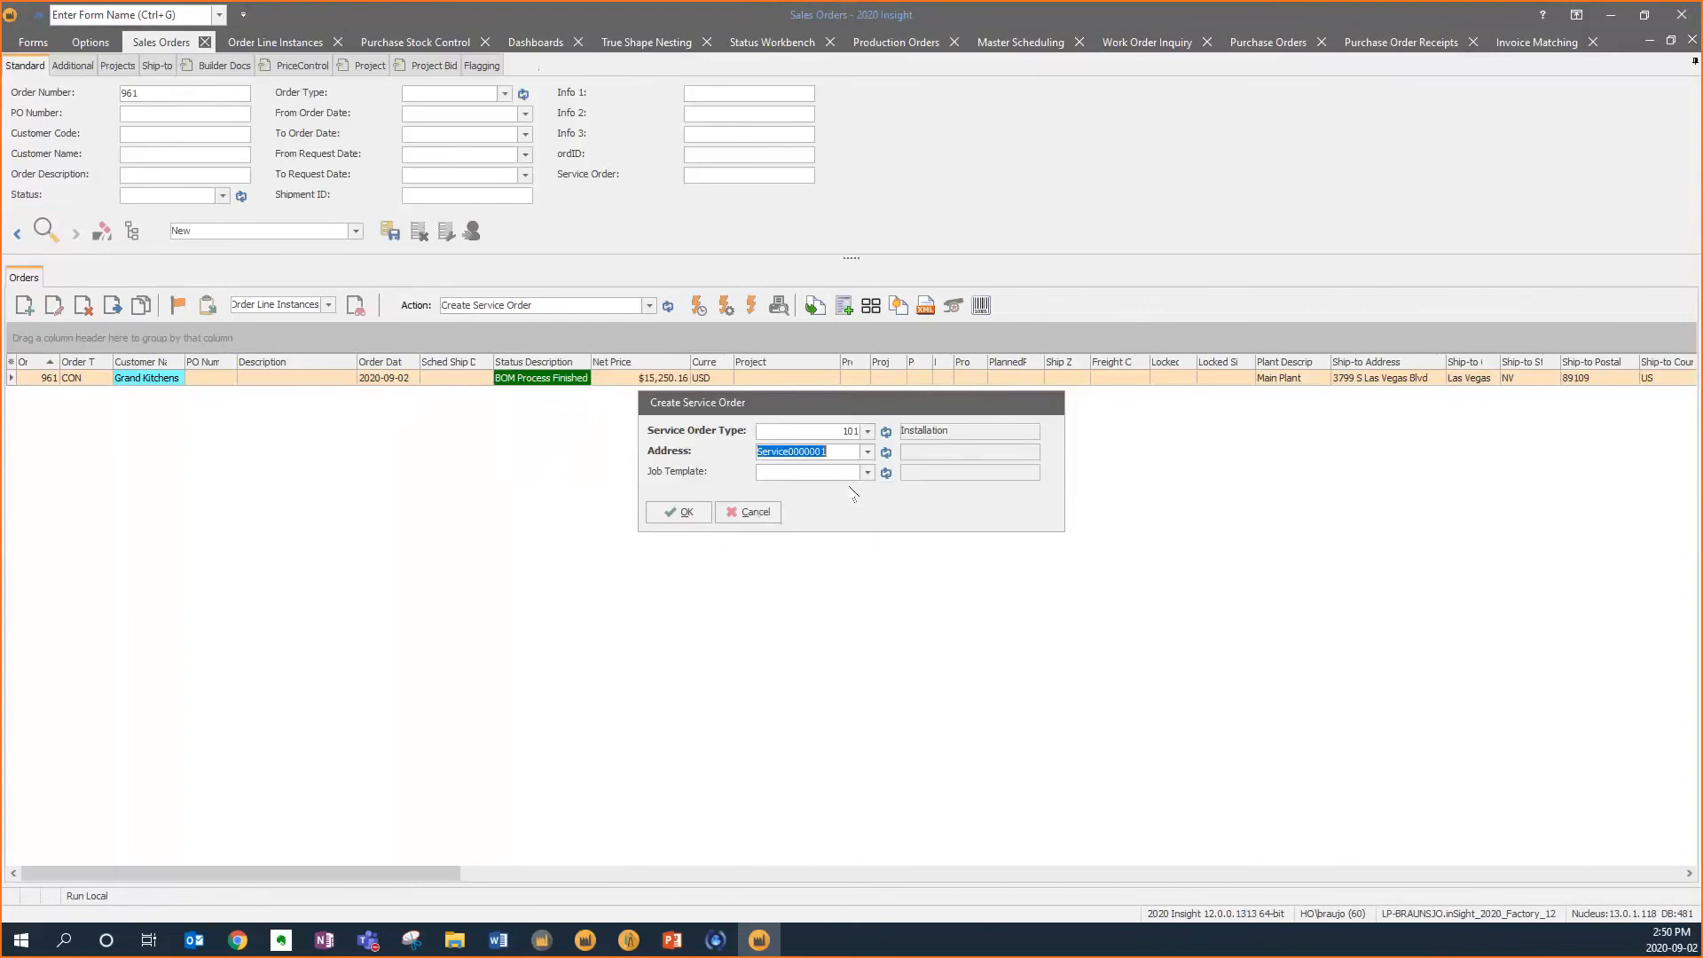
pyautogui.click(868, 472)
pyautogui.click(852, 507)
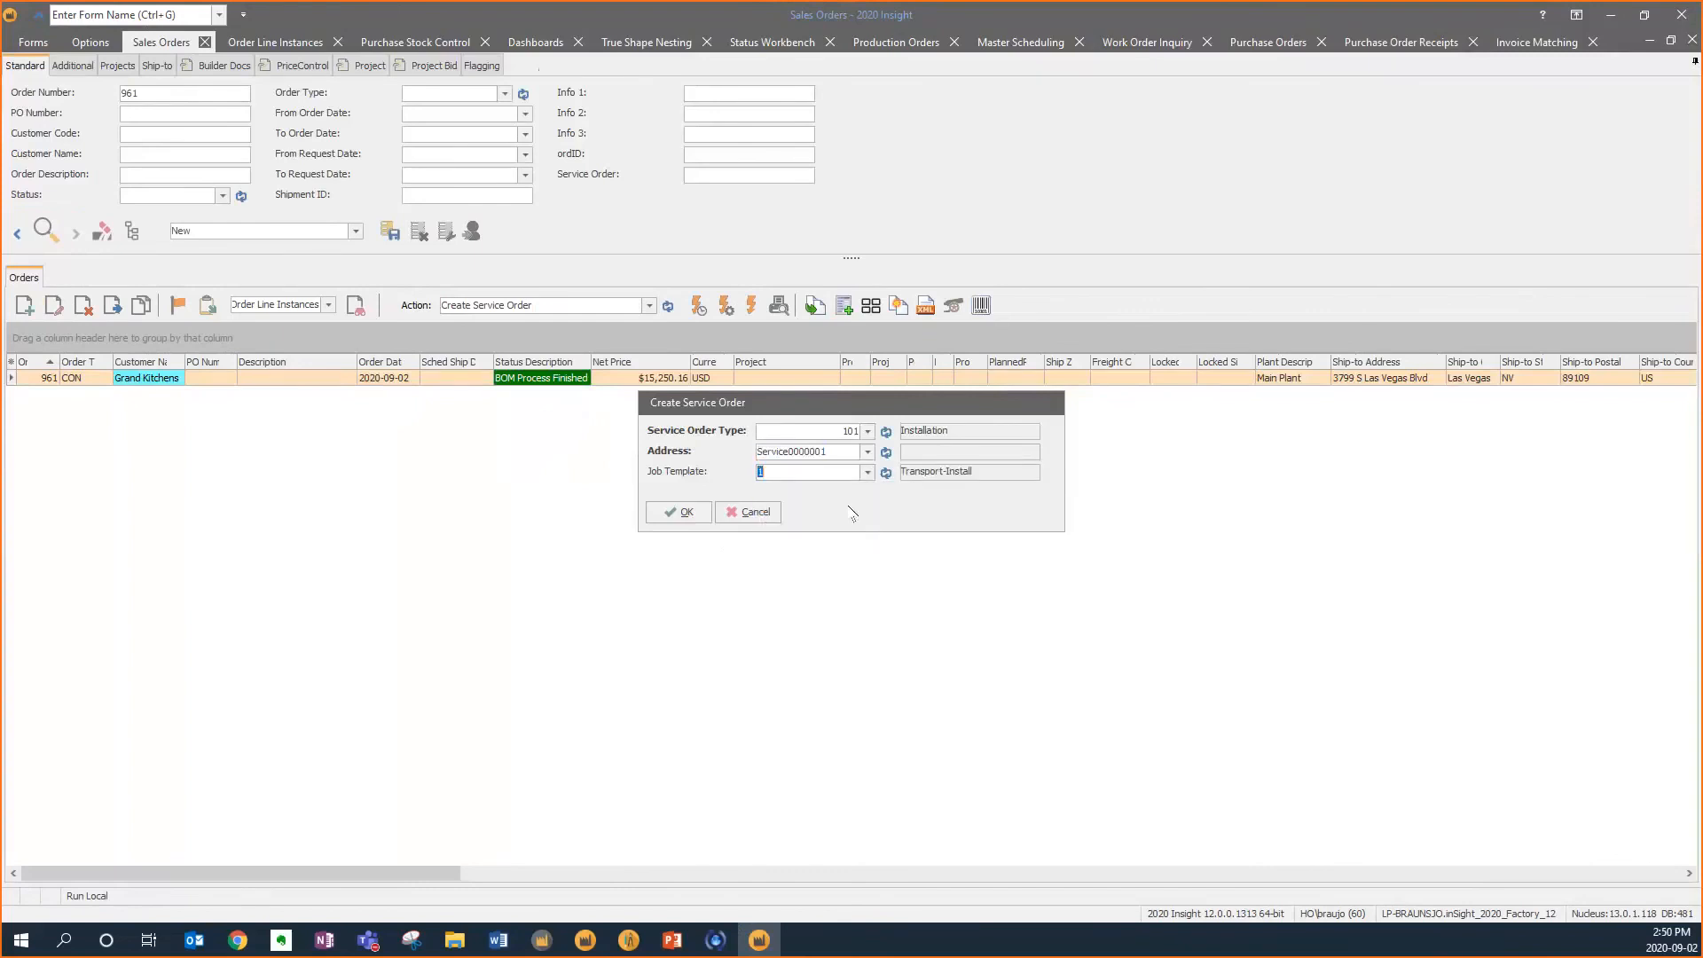
pyautogui.click(679, 511)
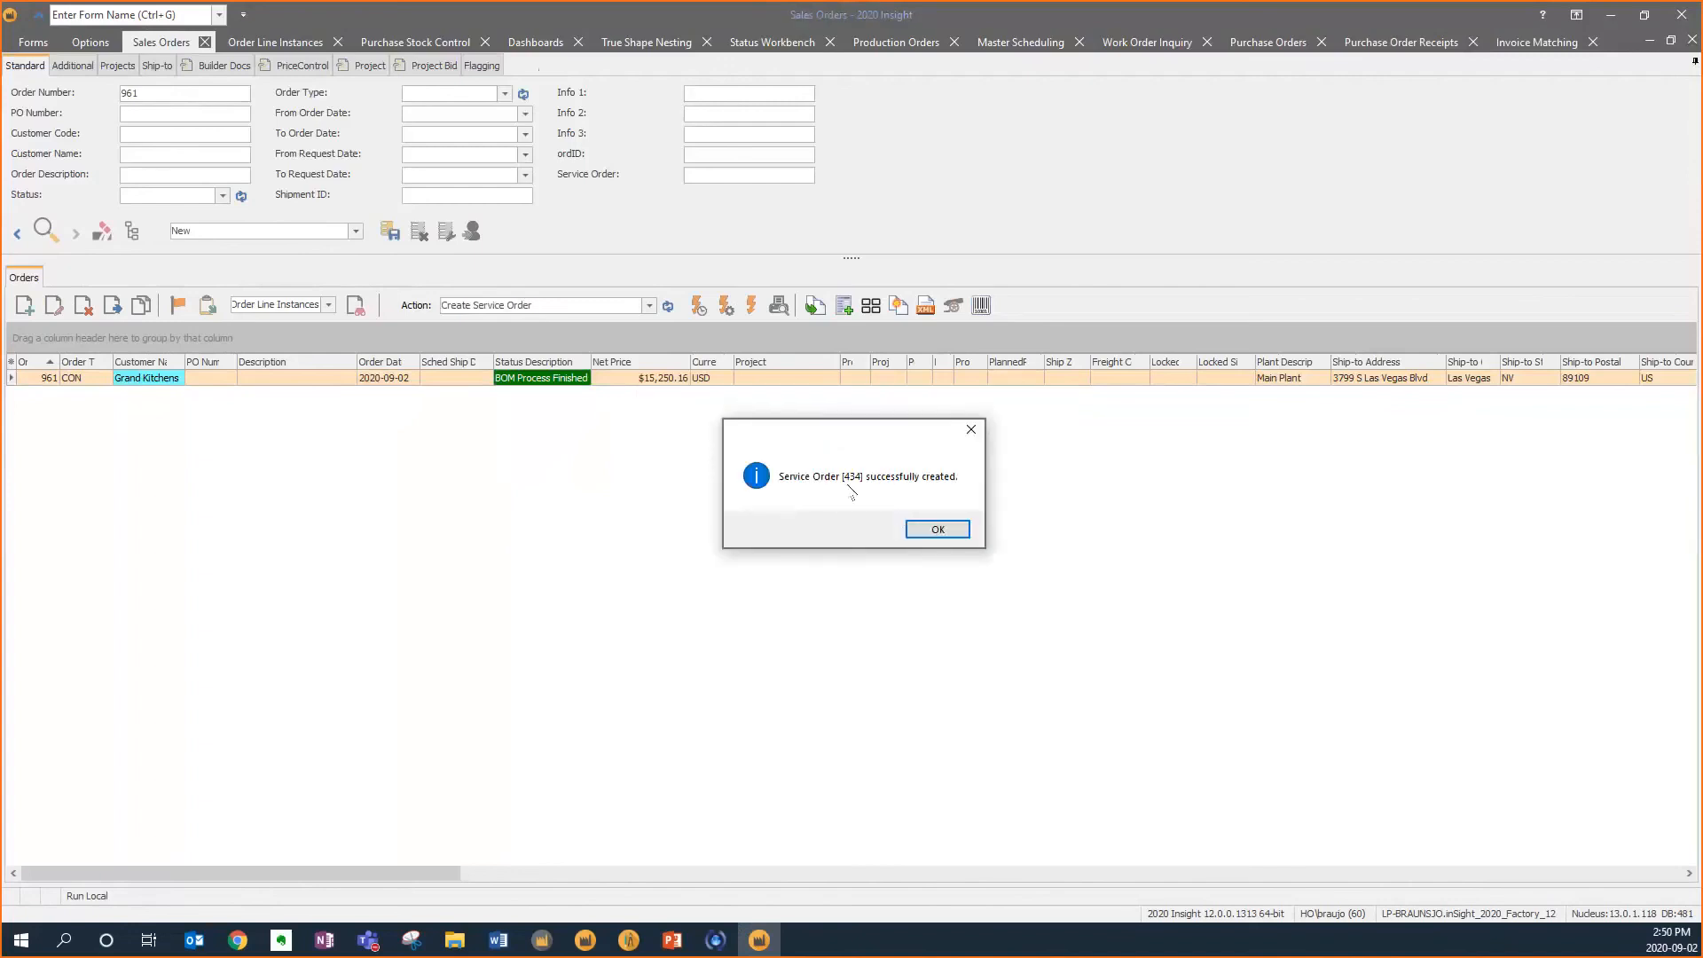
pyautogui.click(938, 529)
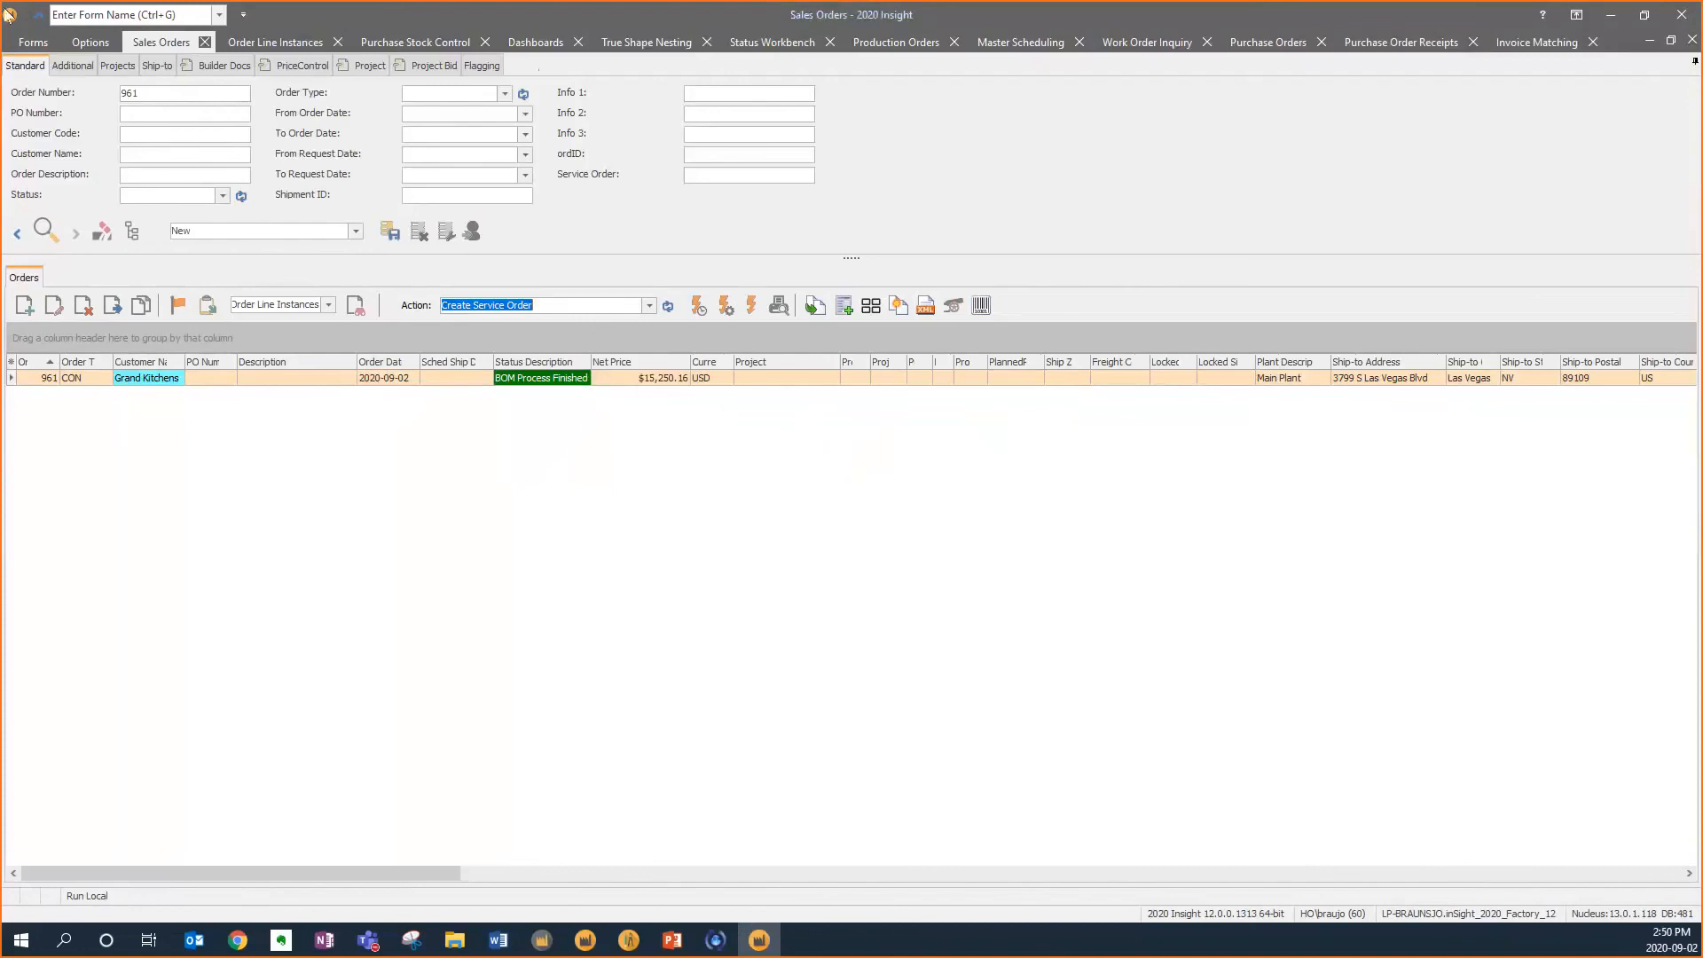
# Open the Service Orders form, review service order 434's jobs, and change its status to Available to Schedule
pyautogui.click(34, 42)
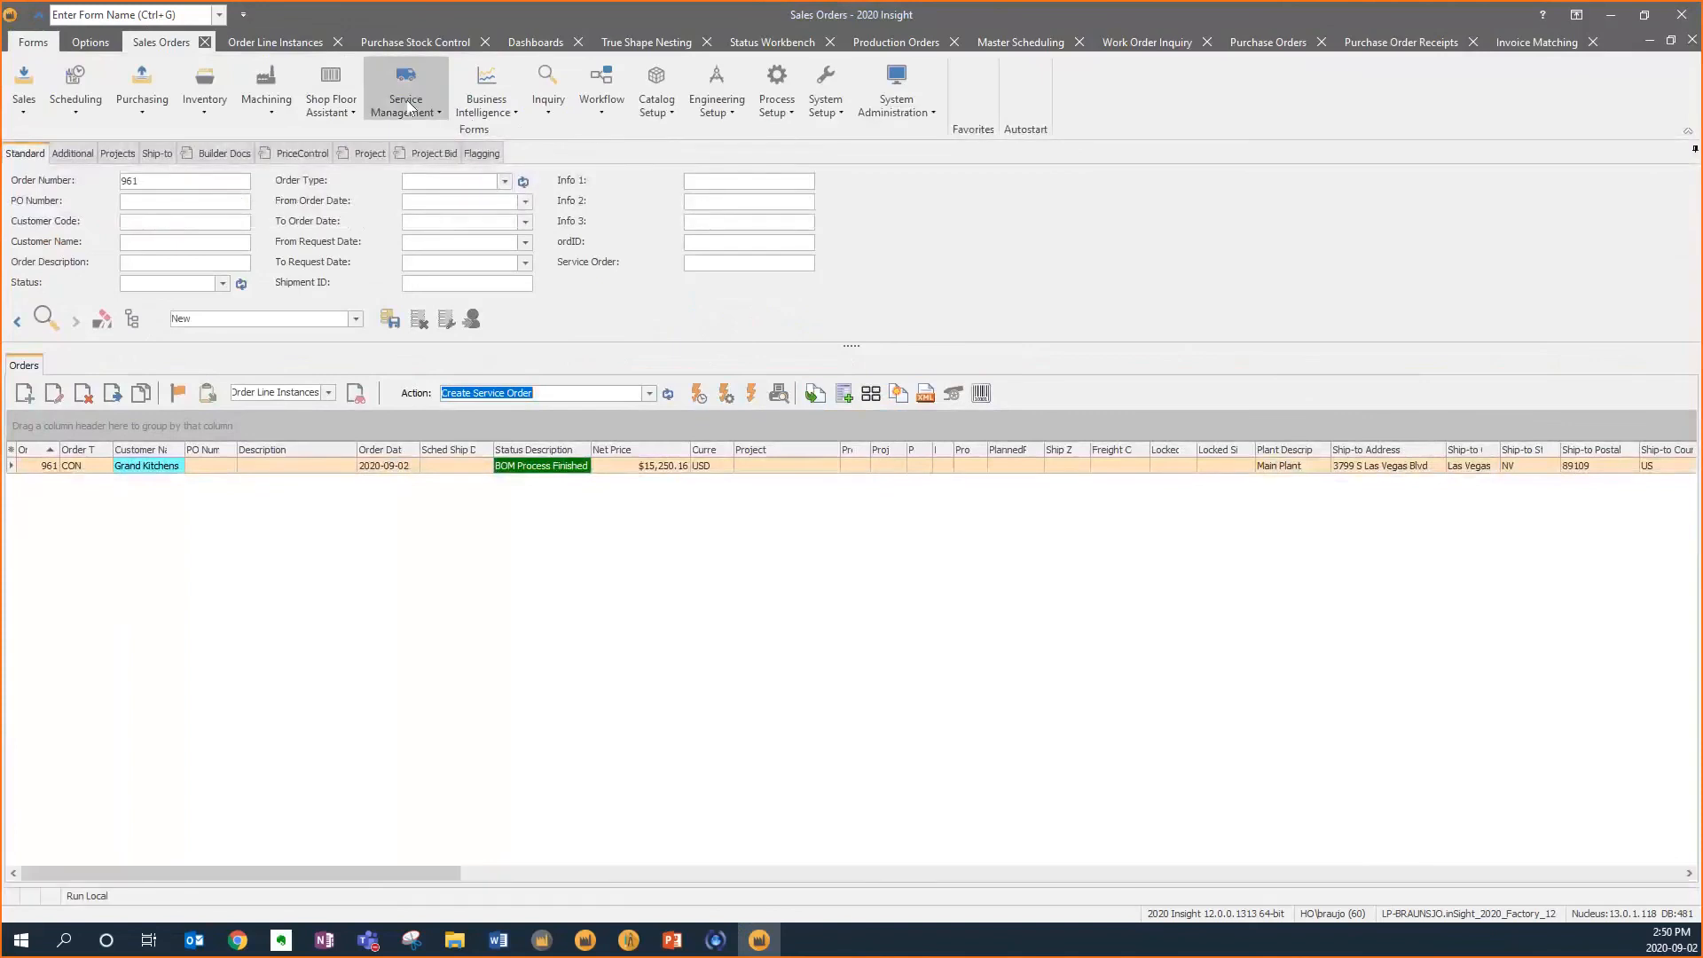
pyautogui.click(405, 89)
pyautogui.click(422, 133)
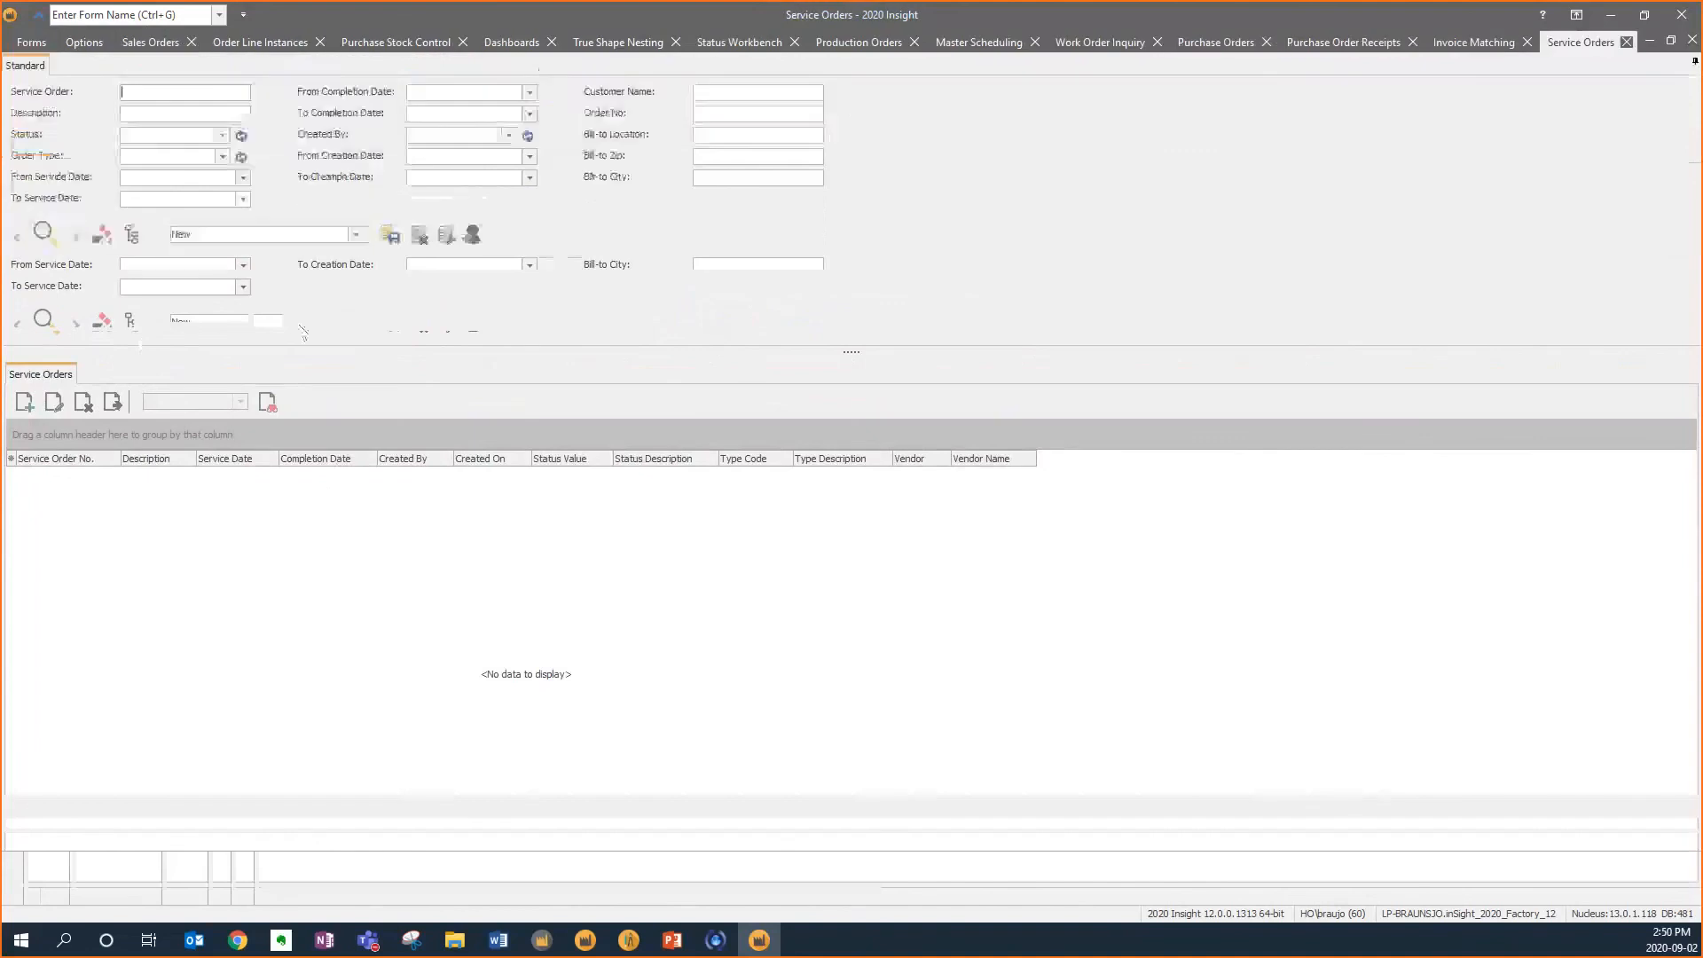
pyautogui.click(67, 243)
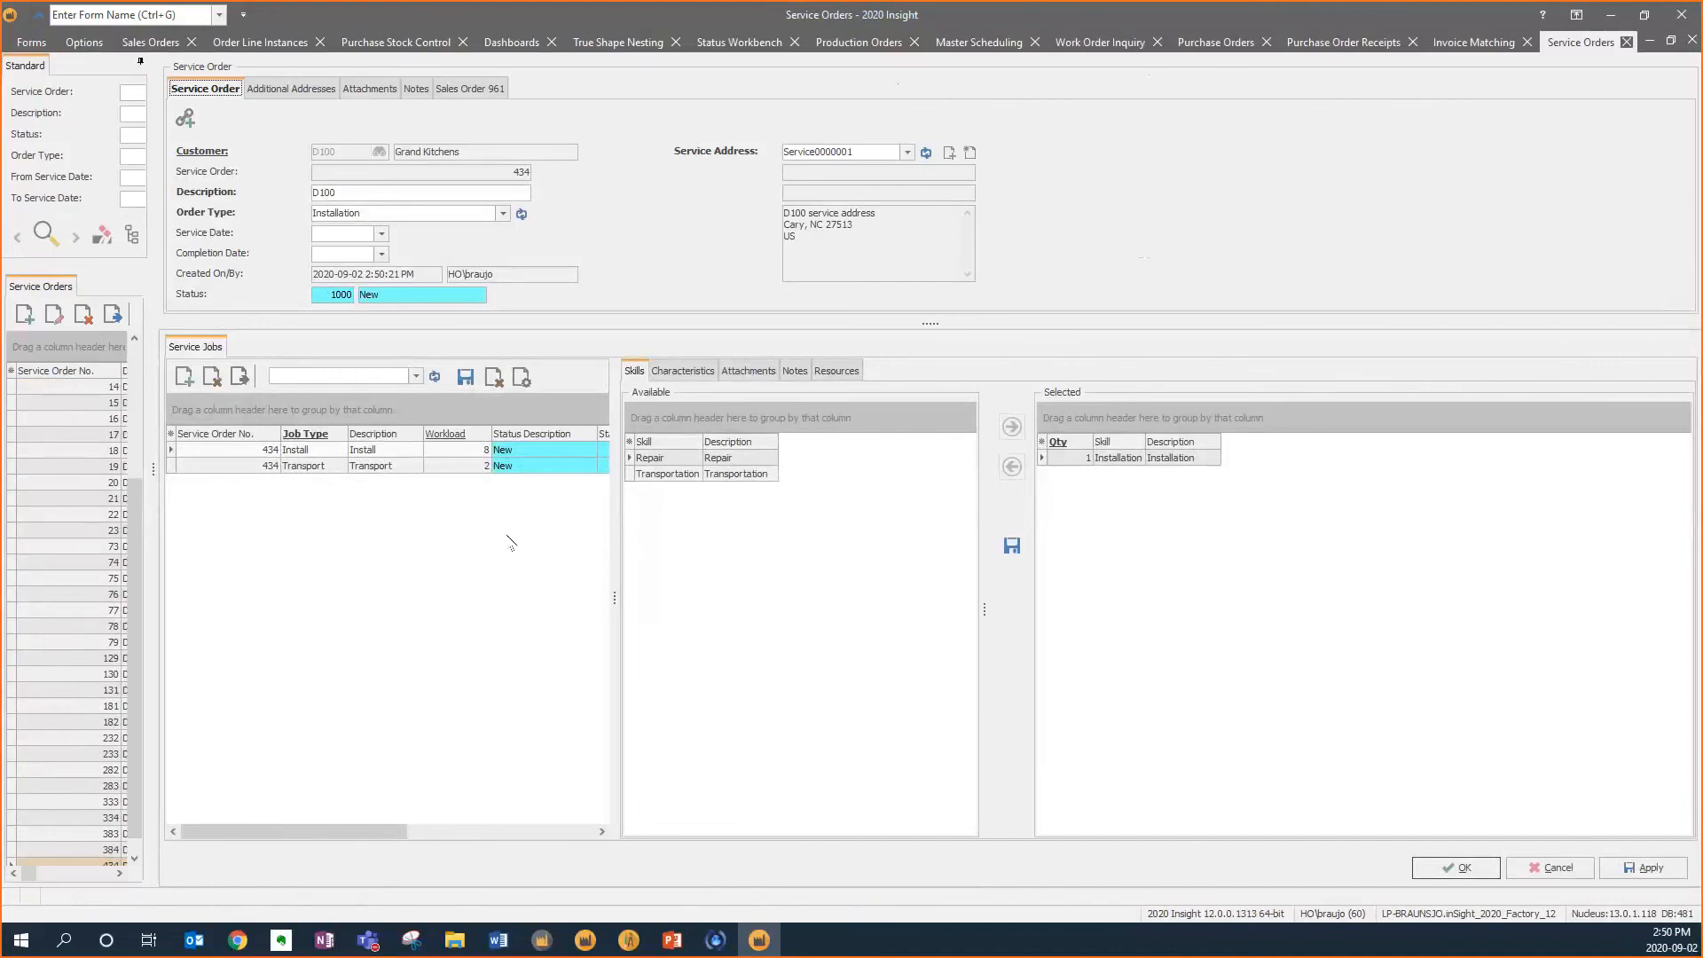
pyautogui.click(449, 464)
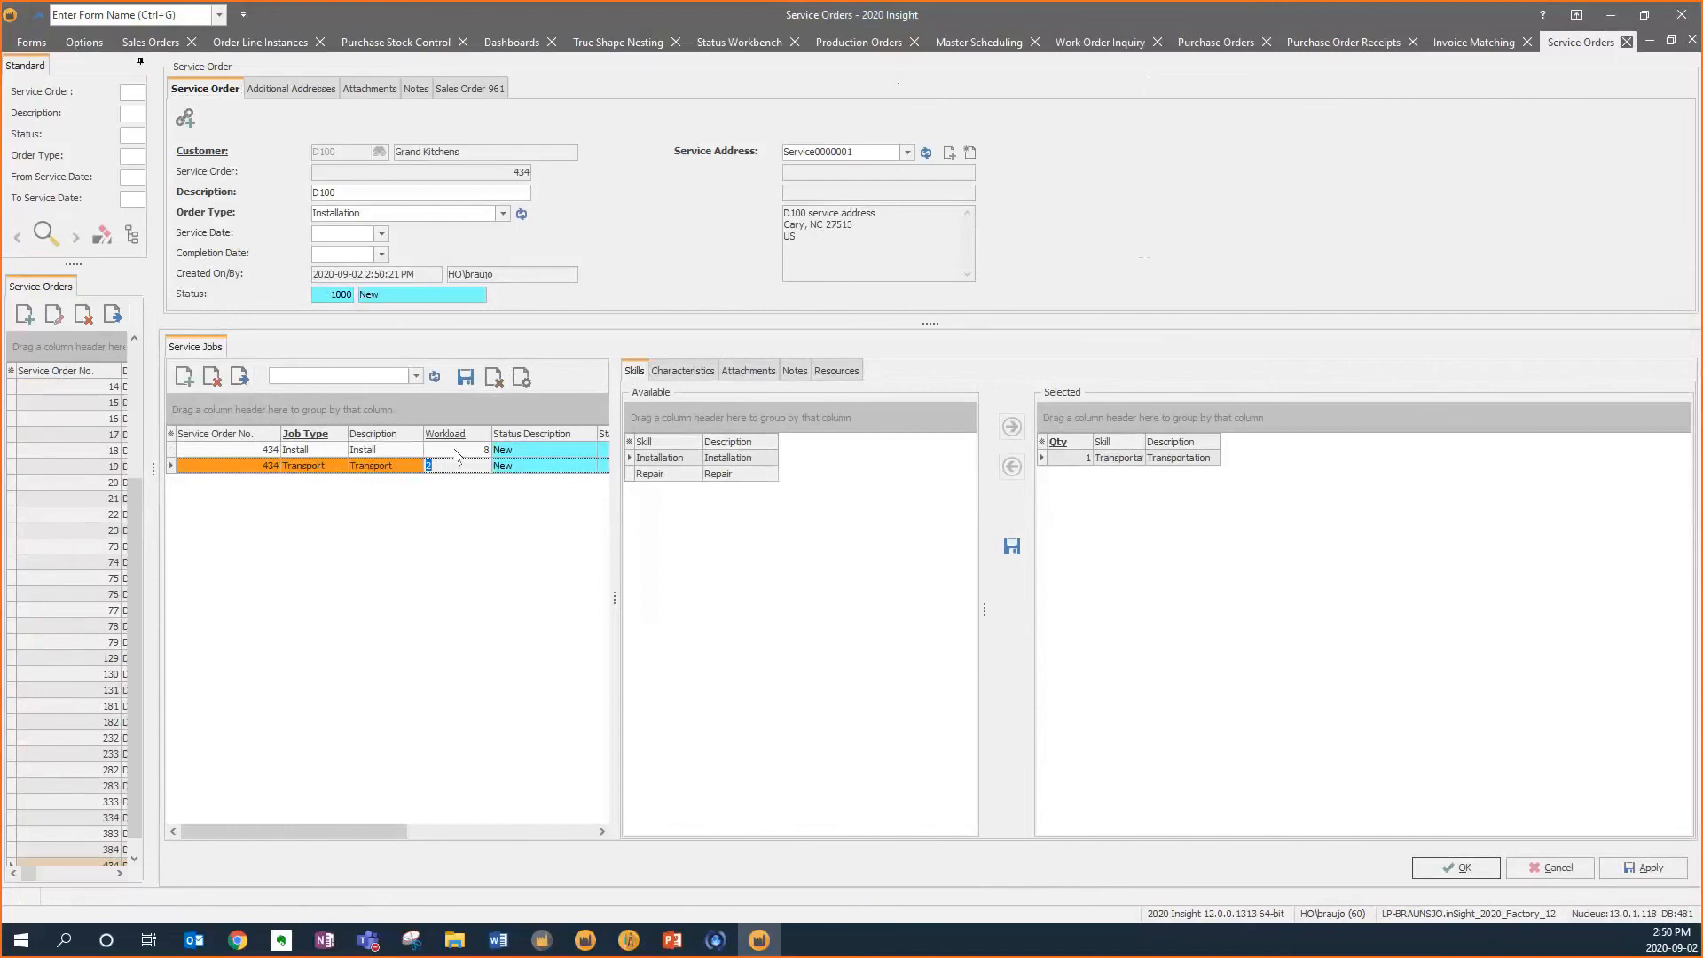
pyautogui.click(447, 448)
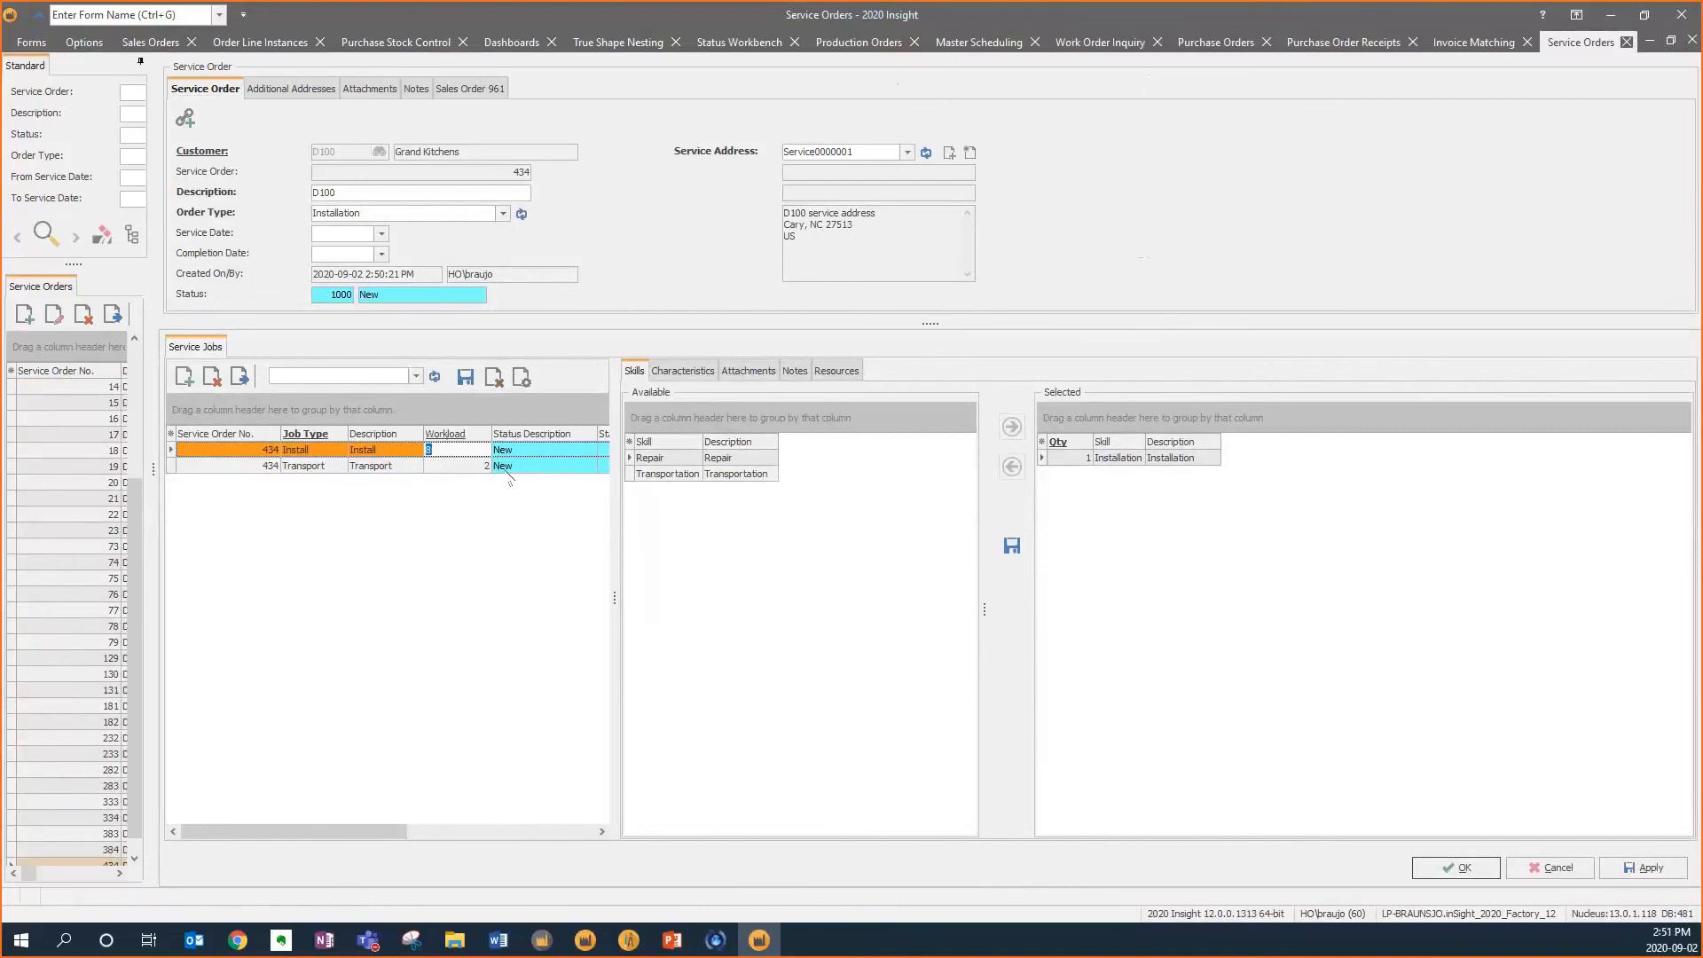
pyautogui.click(478, 526)
pyautogui.click(1554, 868)
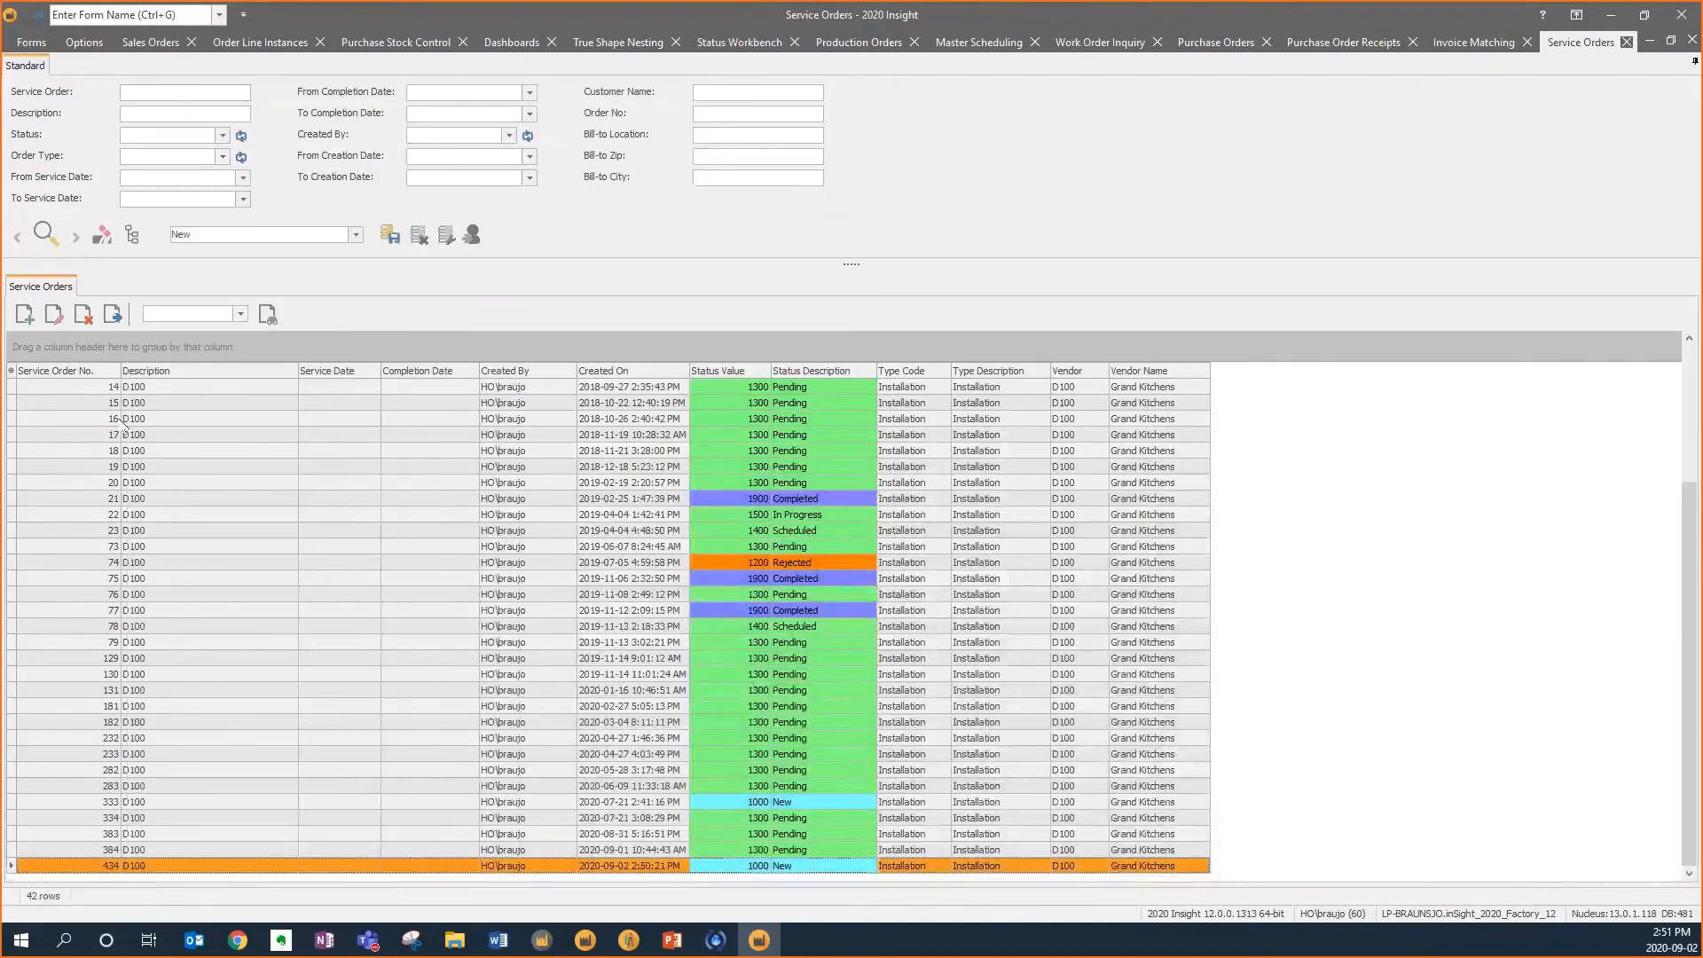
pyautogui.click(111, 314)
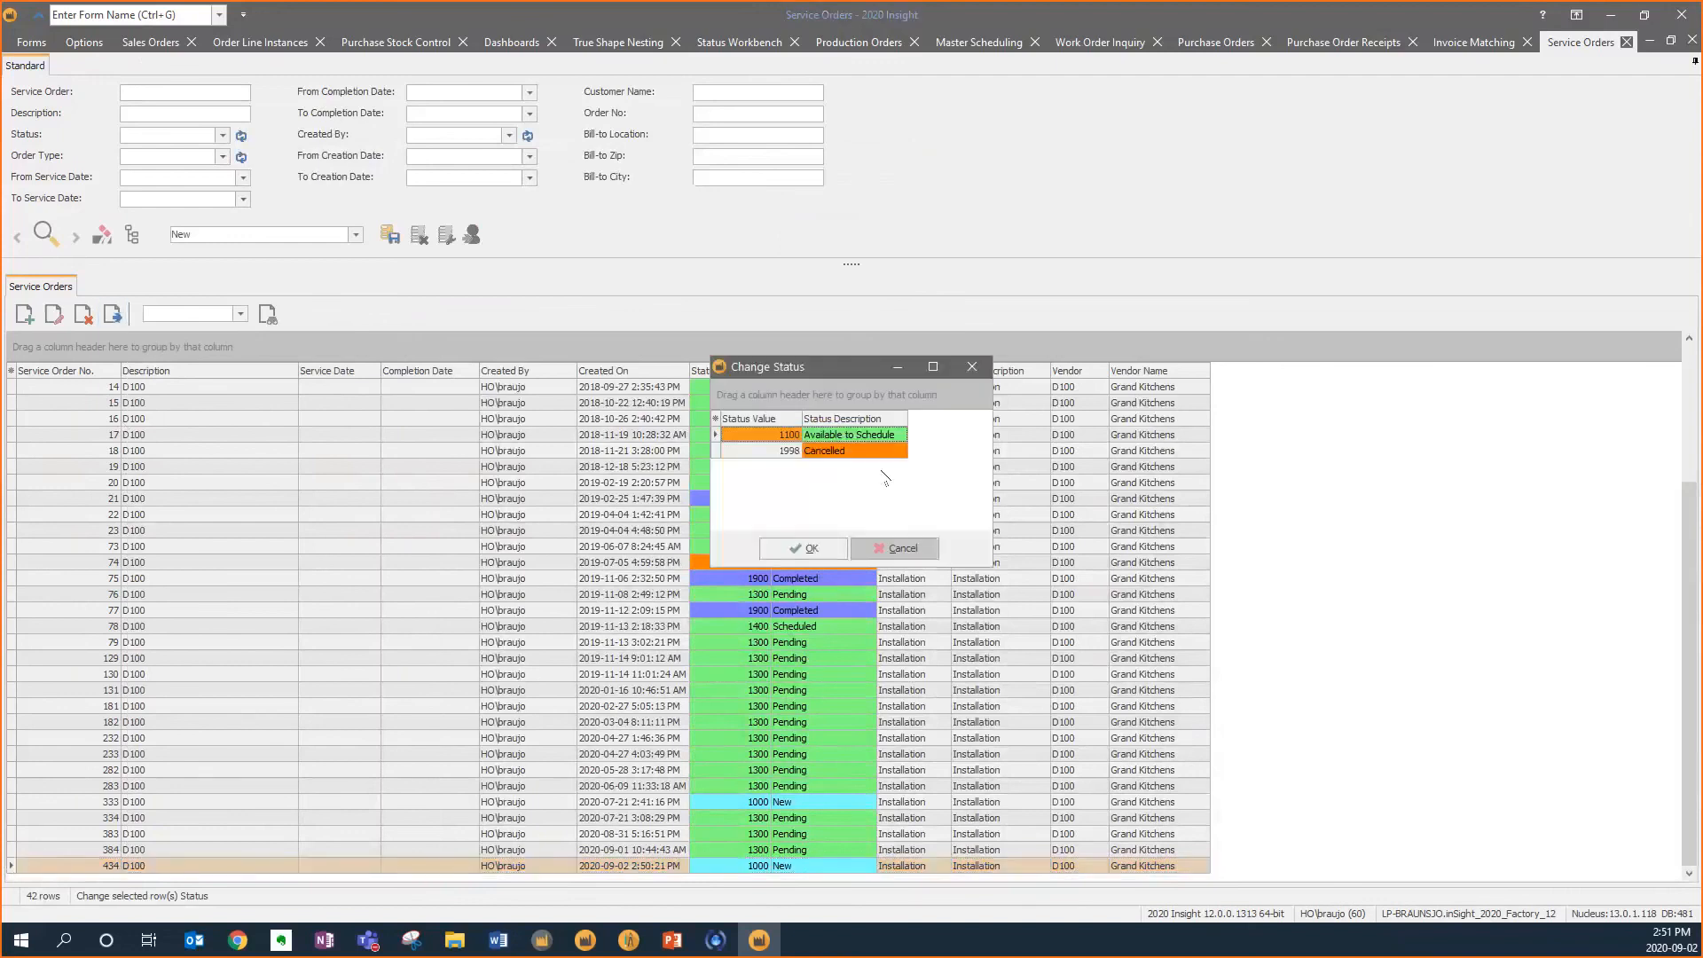
pyautogui.click(807, 548)
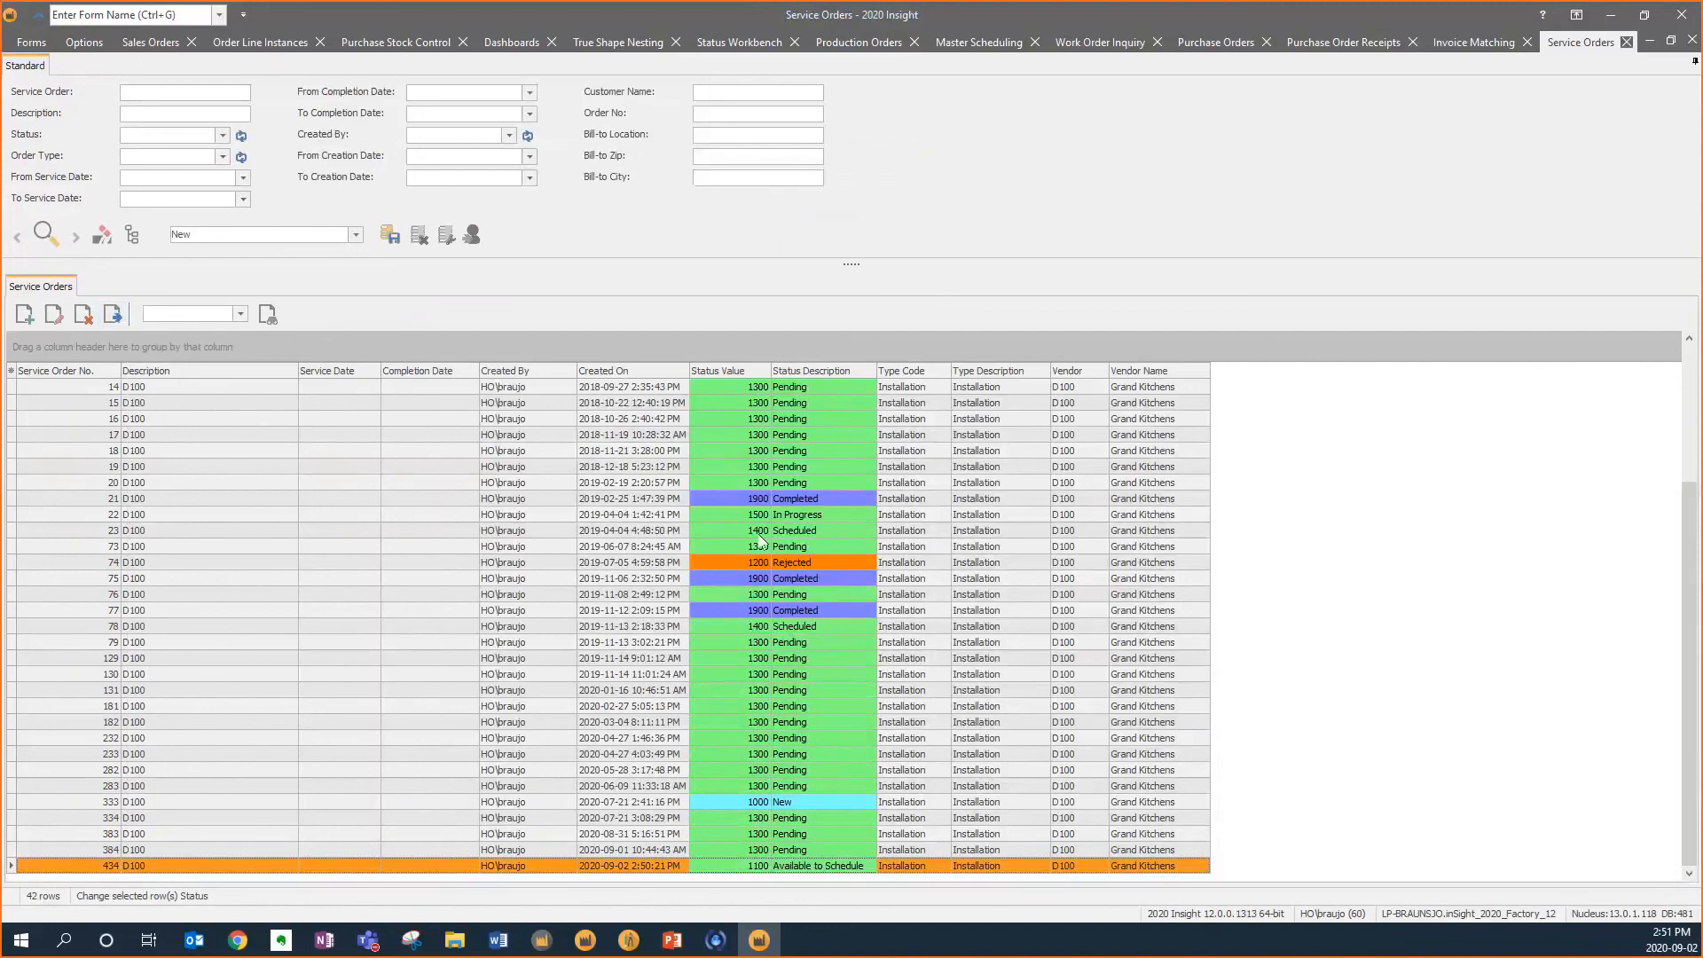
# Open Service Order Scheduling for order 434 and place its Transport job at 8 AM and Install job at 10 AM on Thursday 3
pyautogui.click(31, 42)
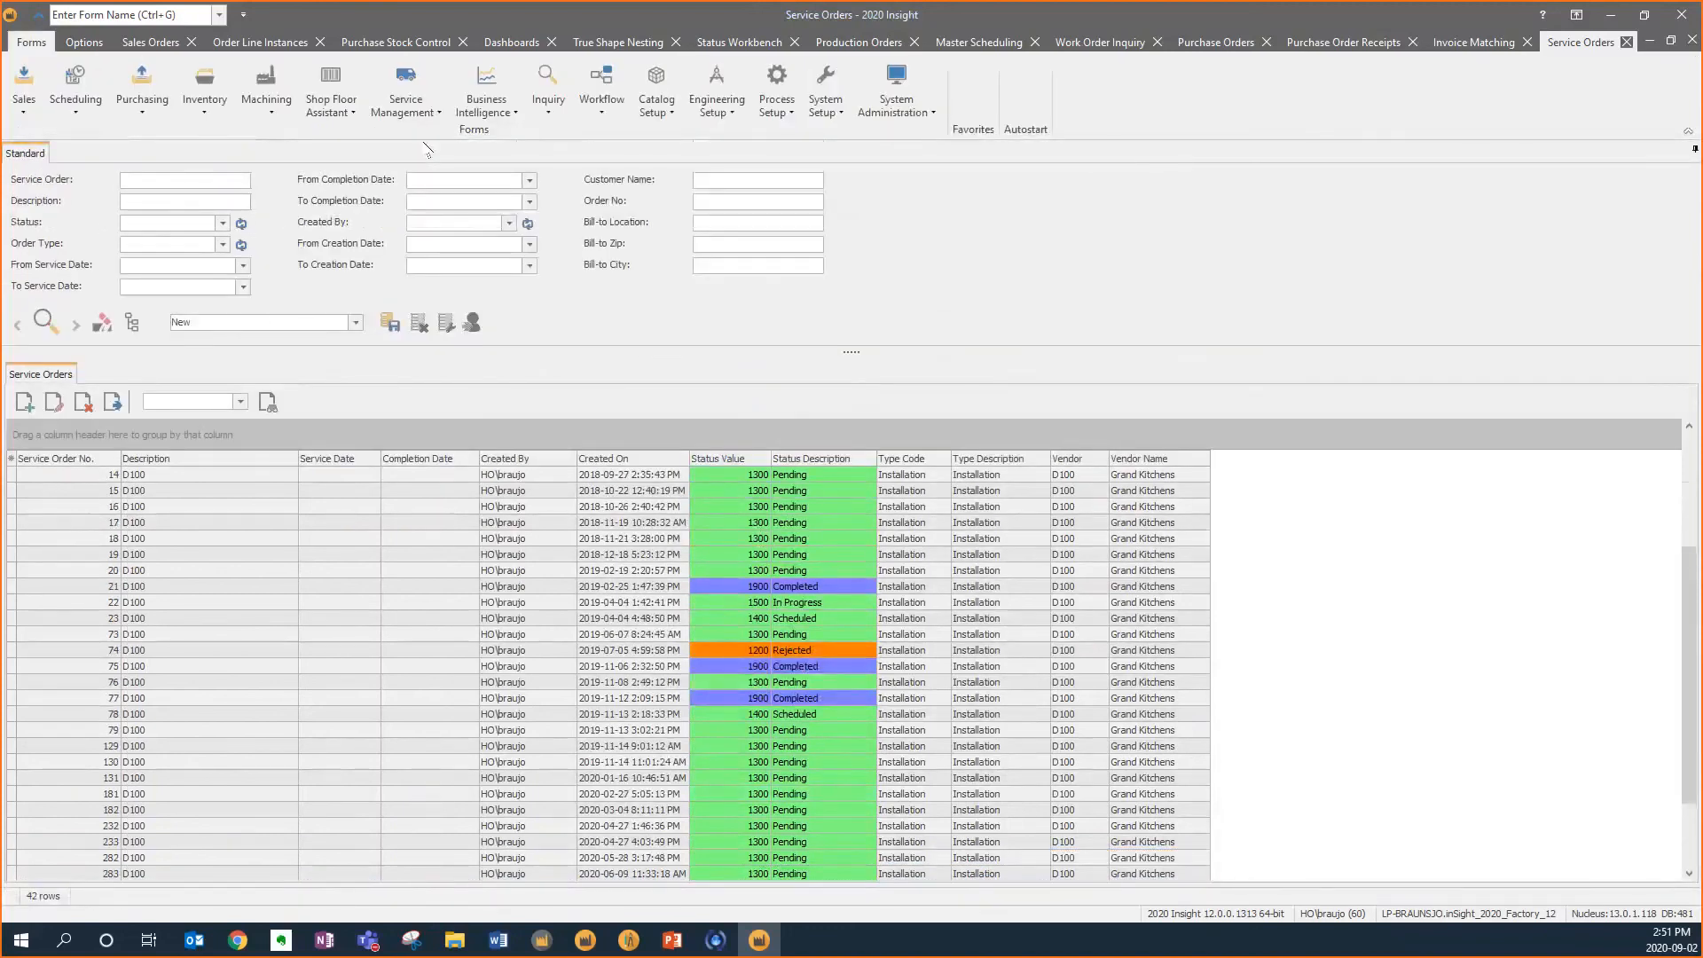
pyautogui.click(423, 110)
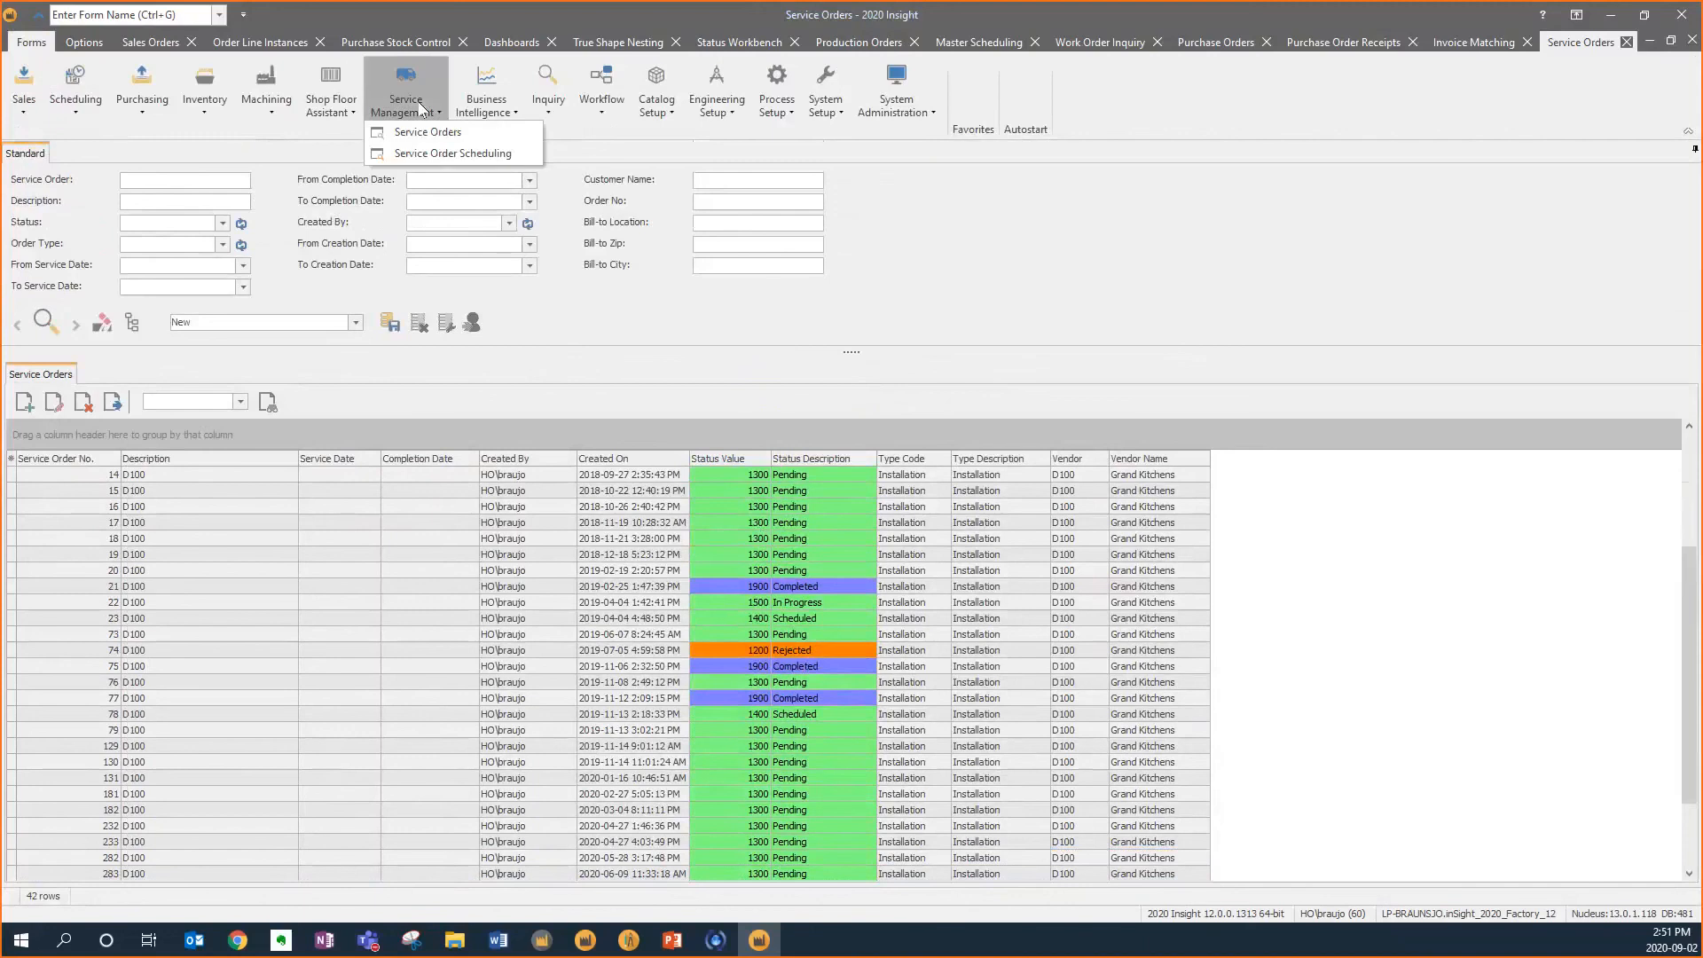
pyautogui.click(442, 155)
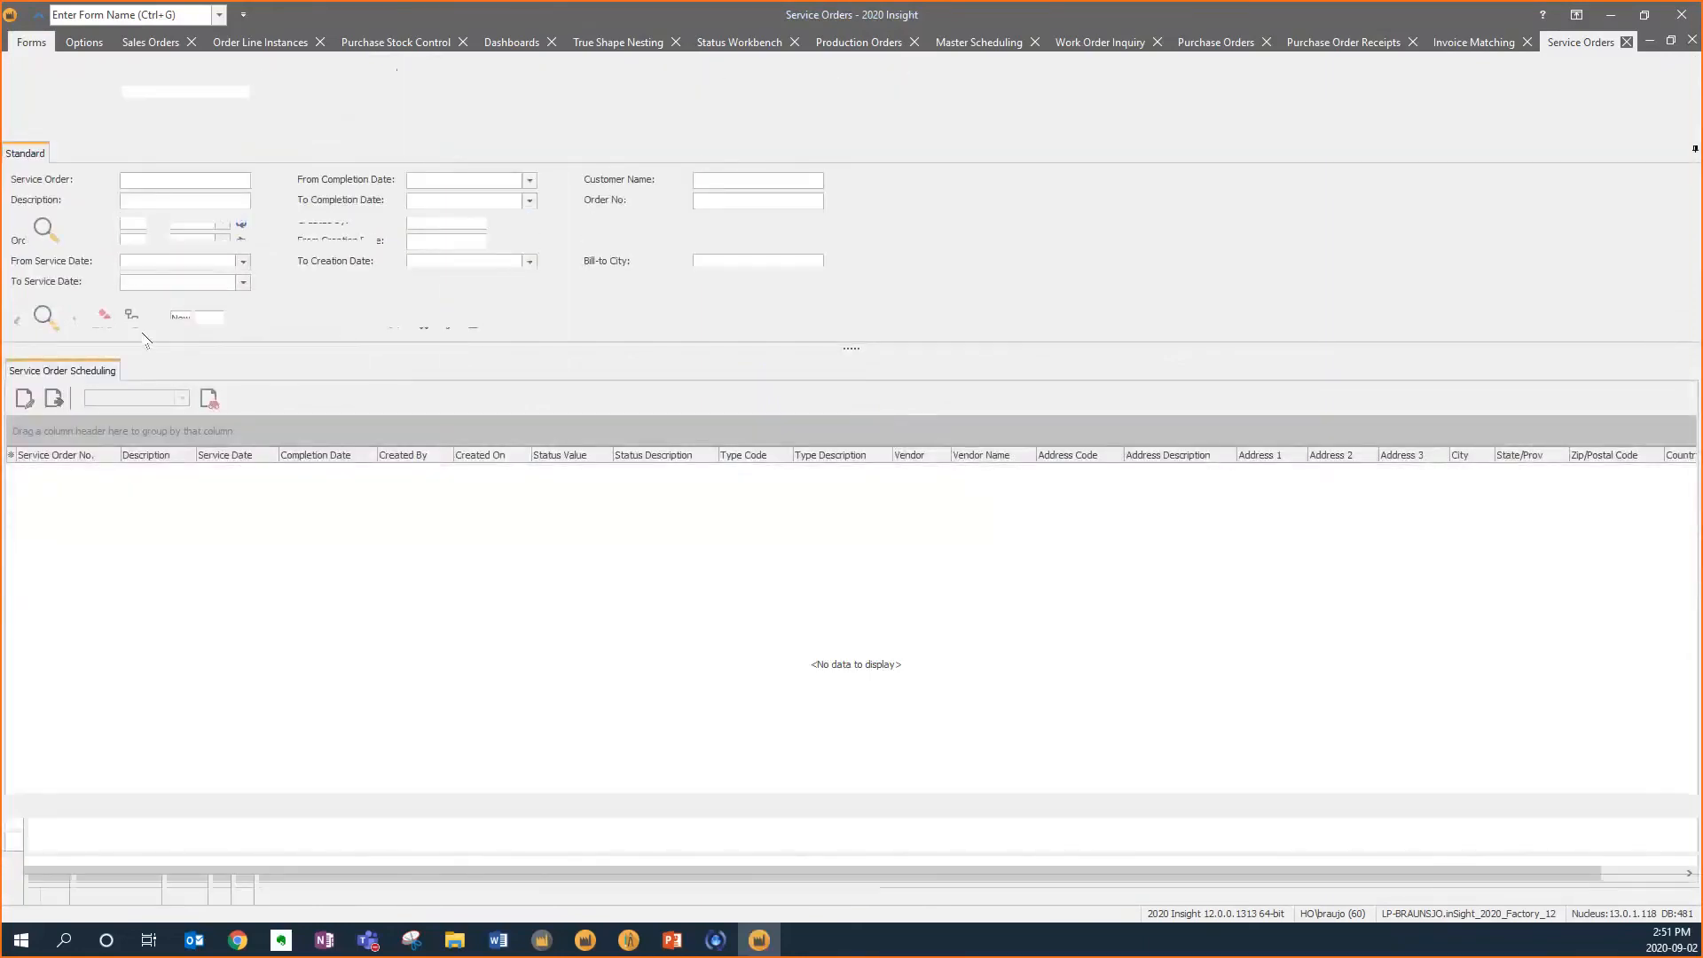
pyautogui.click(59, 238)
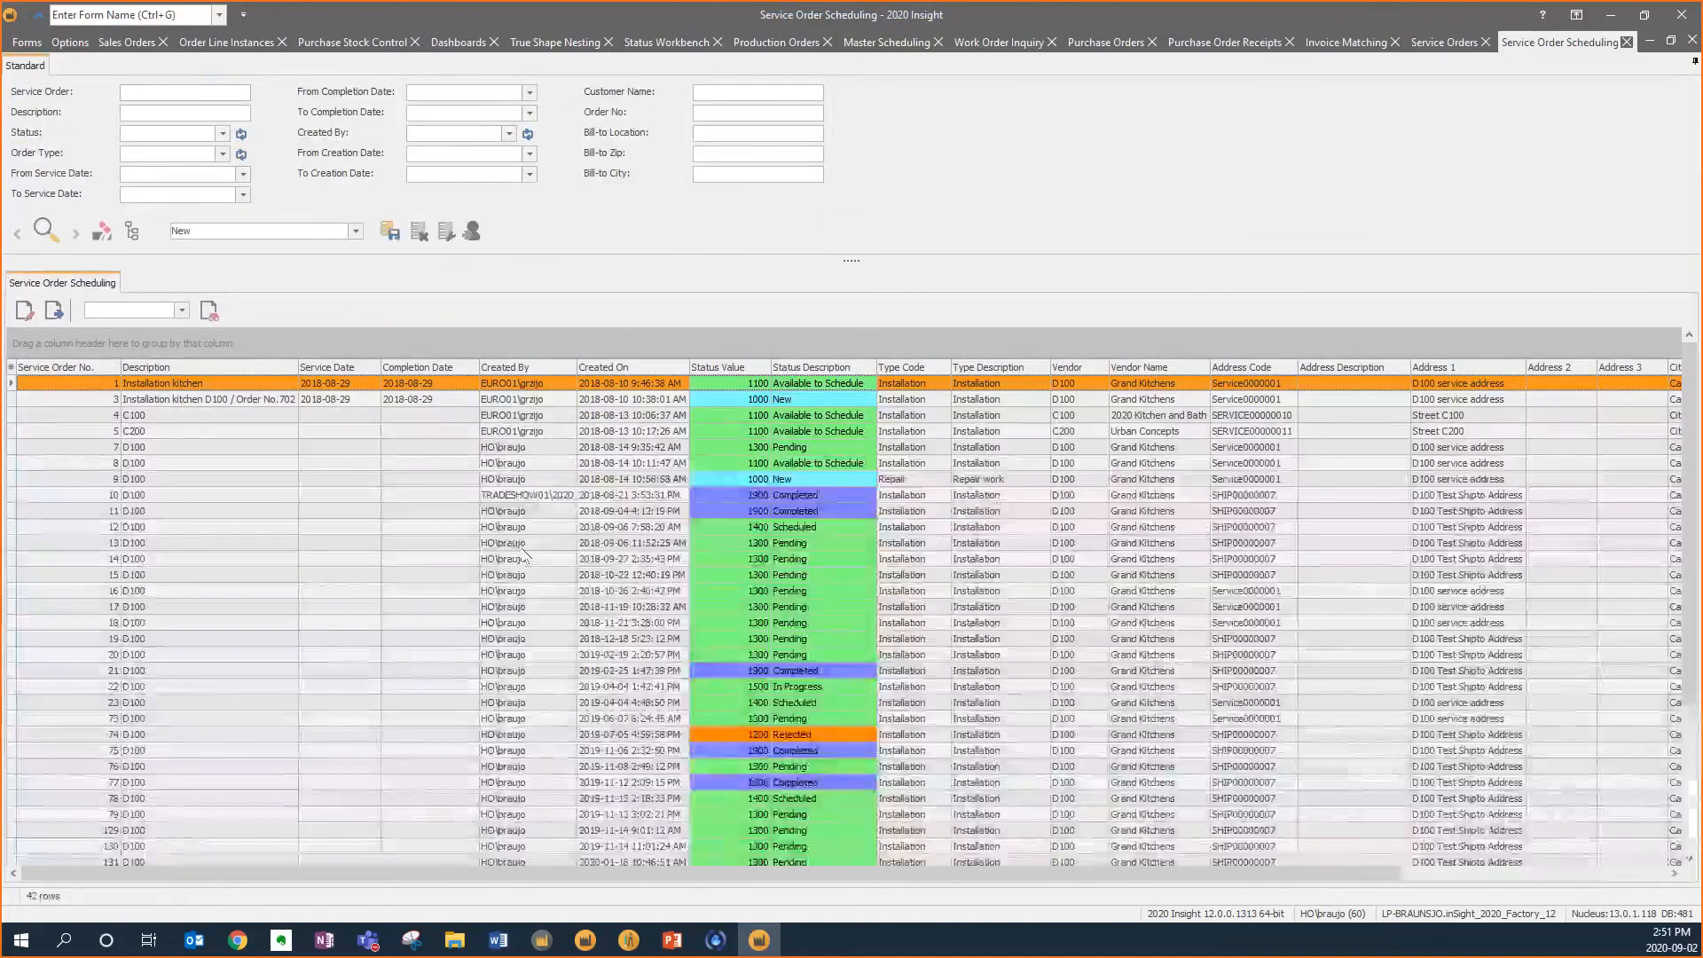
pyautogui.click(168, 847)
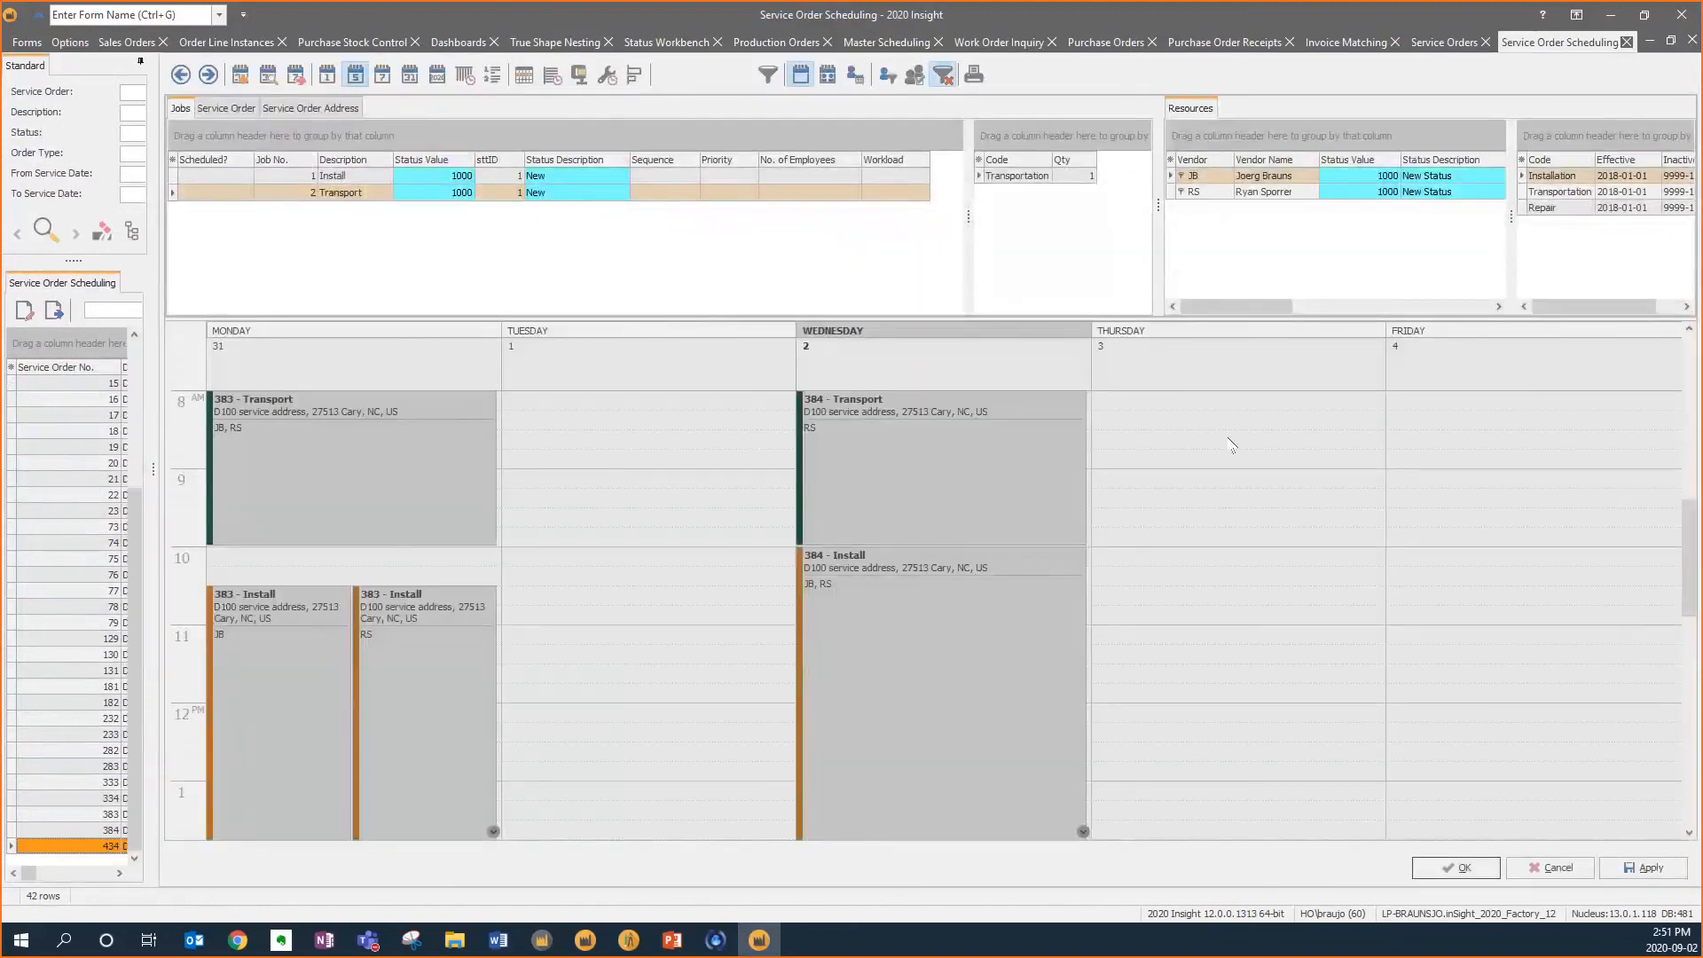
pyautogui.click(379, 193)
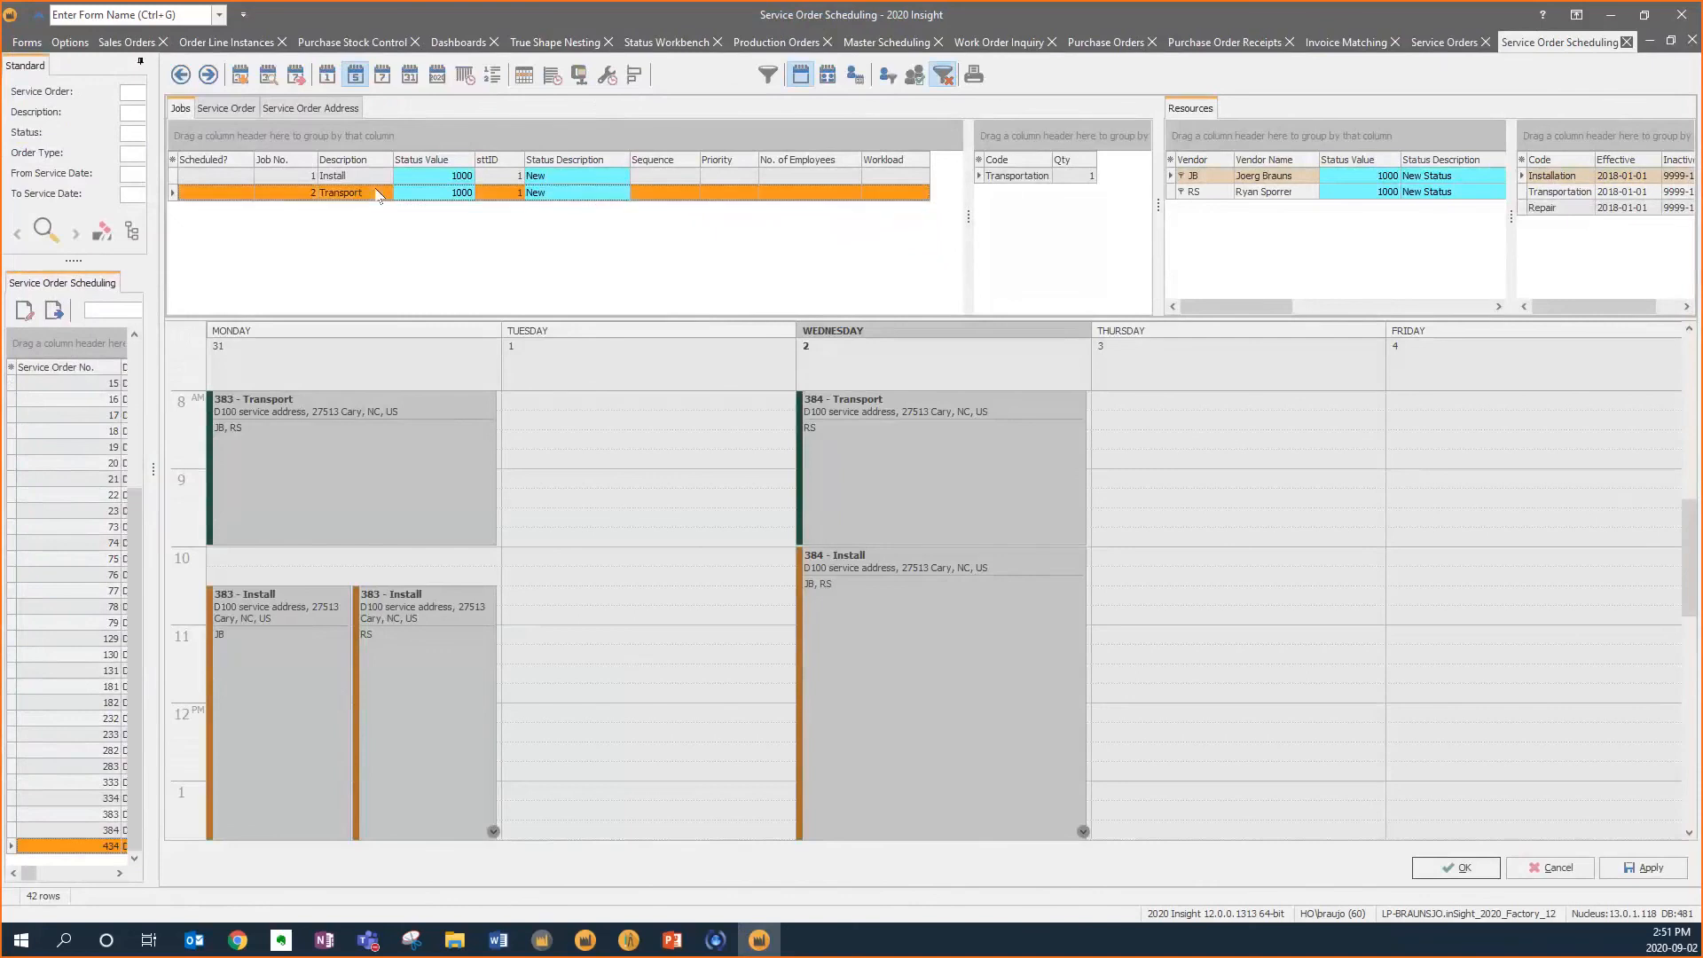
pyautogui.moveTo(379, 194); pyautogui.dragTo(1203, 402)
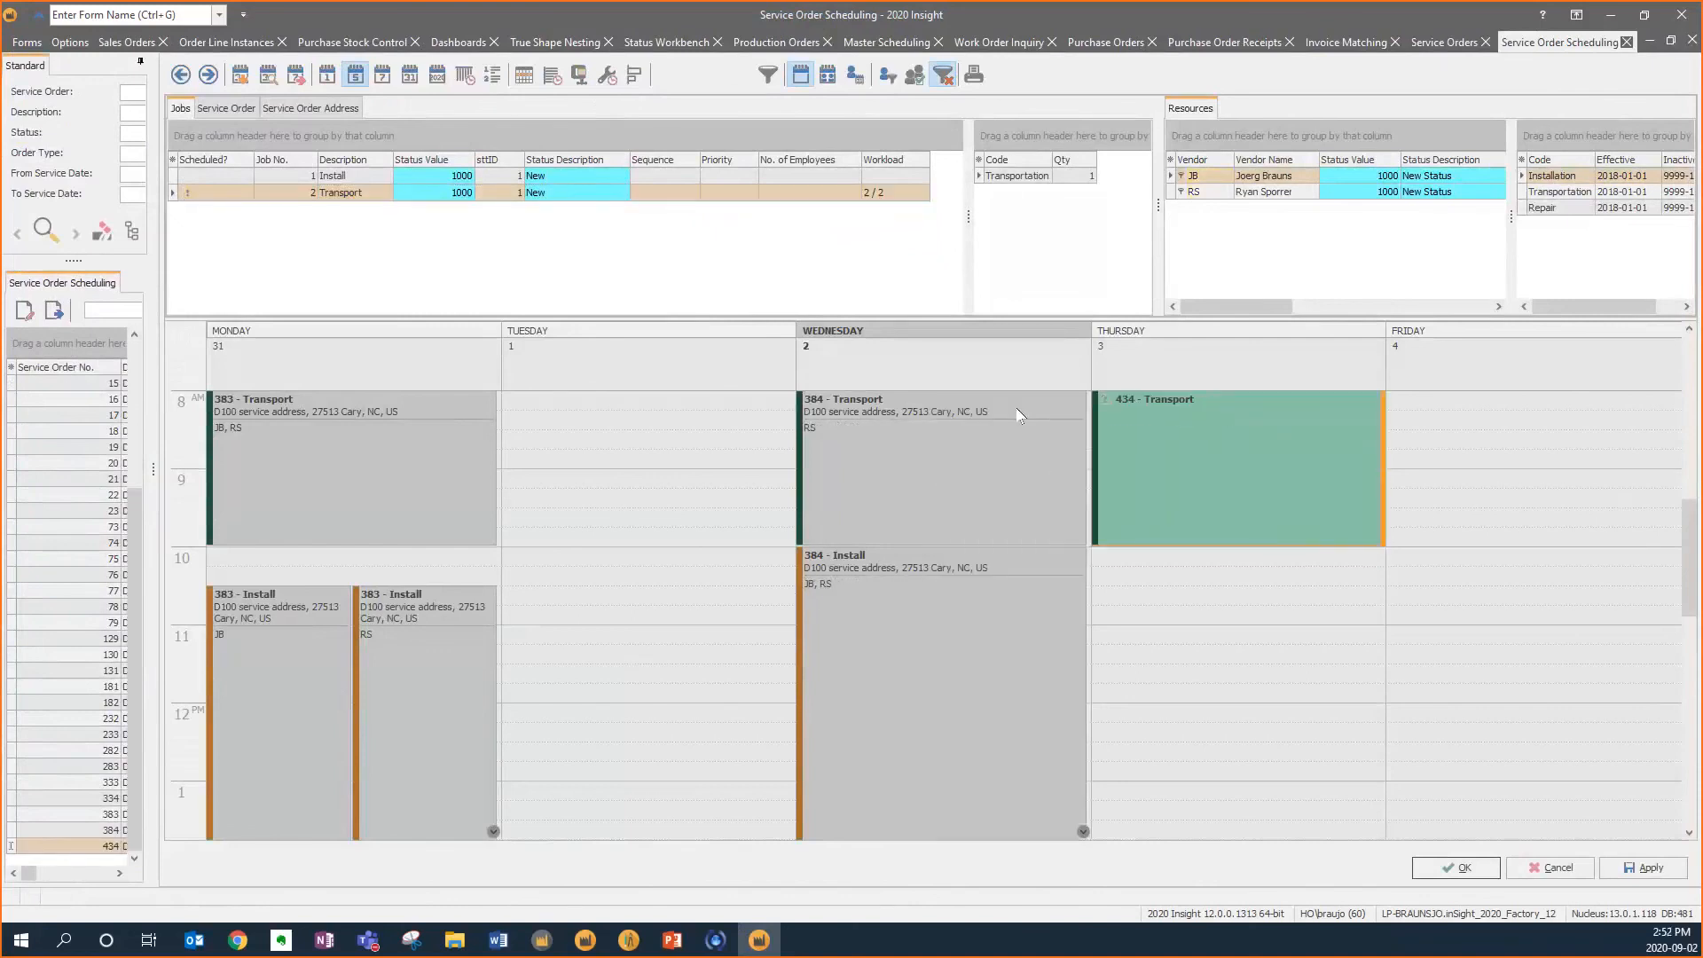
pyautogui.moveTo(379, 175); pyautogui.dragTo(1257, 570)
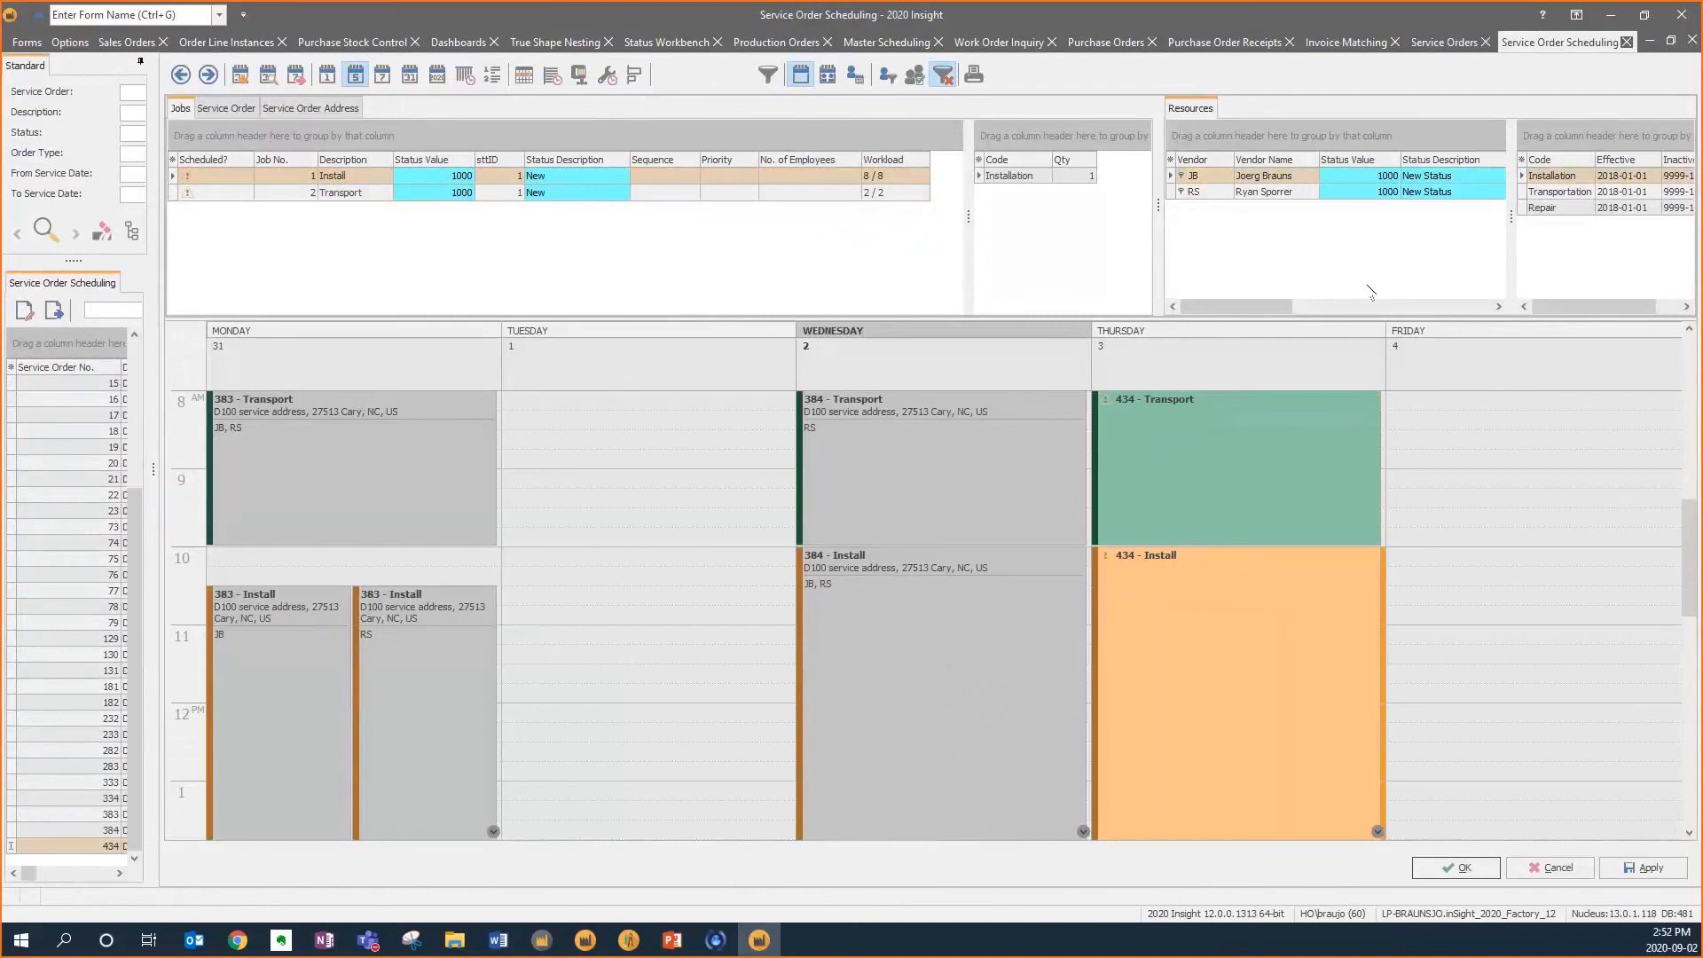
# Assign the RS and JB technician resources to the scheduled jobs and confirm the schedule
pyautogui.doubleClick(1245, 194)
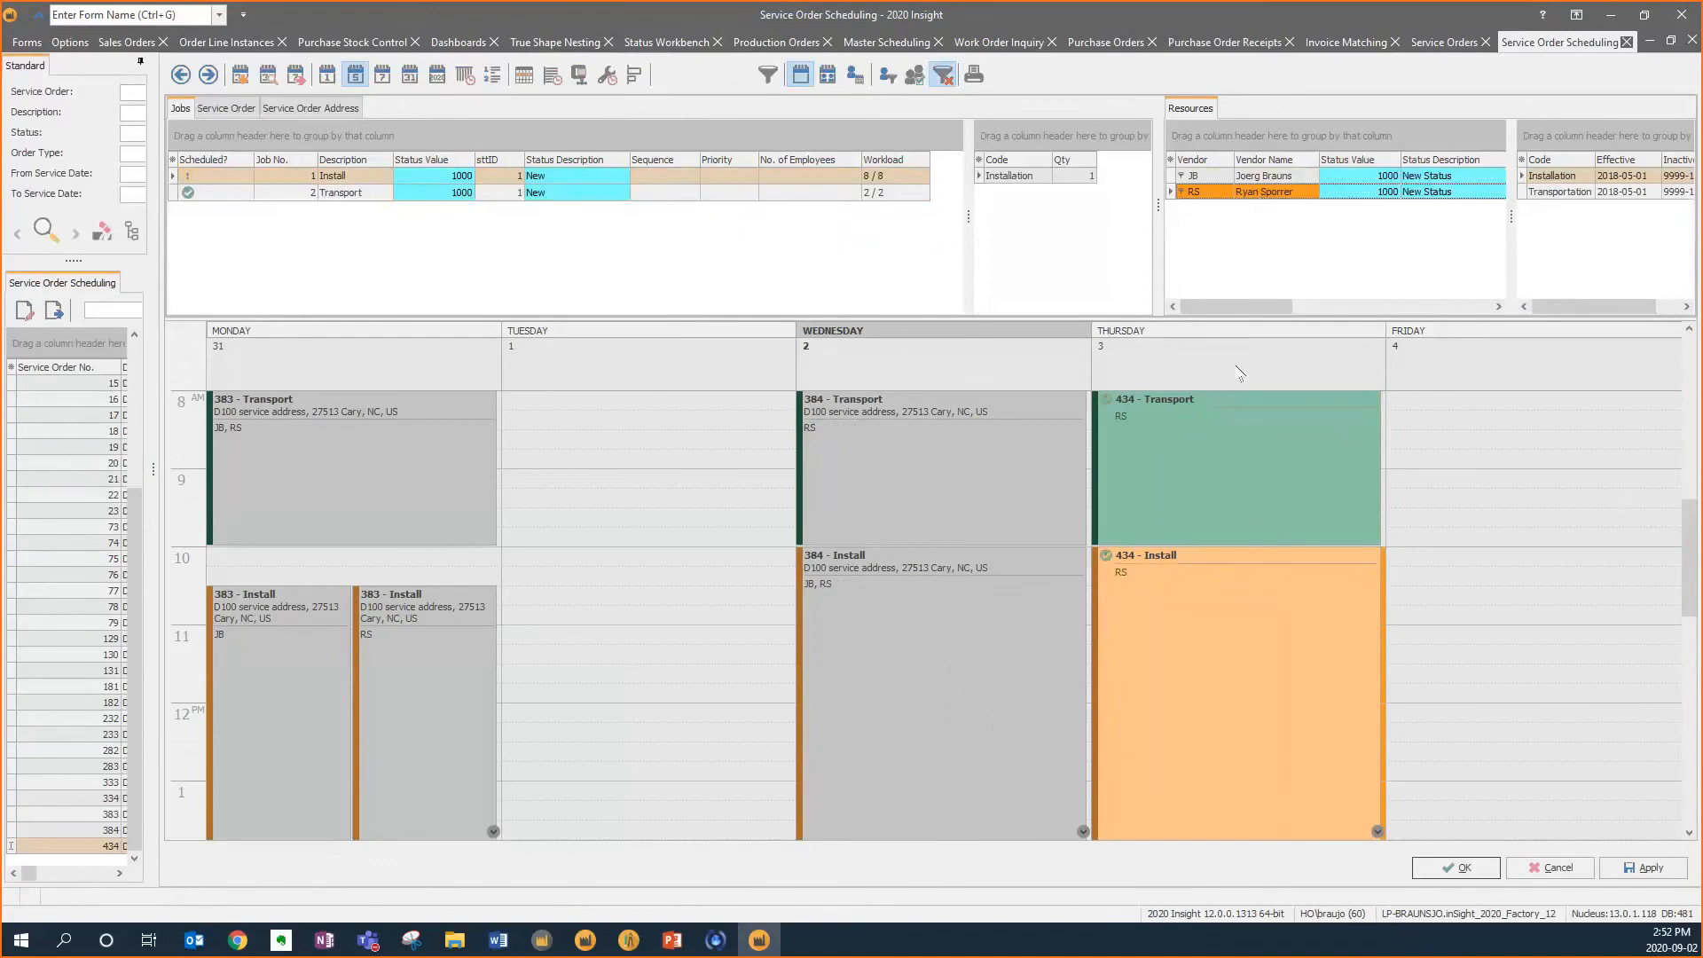
pyautogui.click(1247, 175)
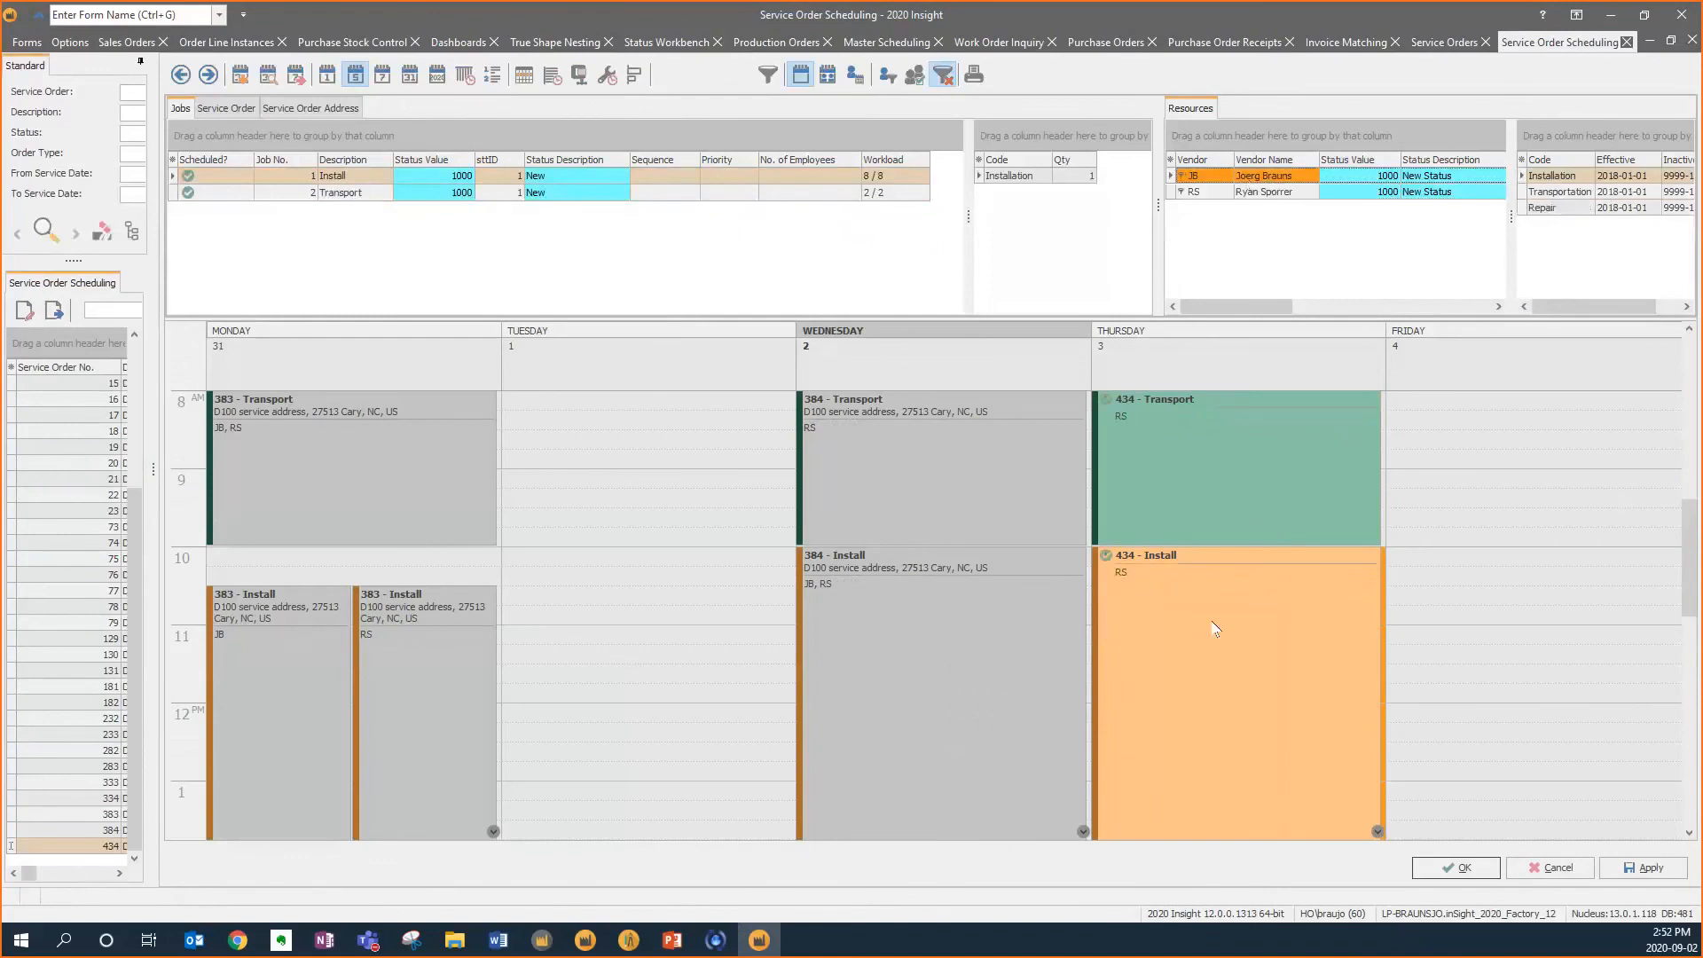
pyautogui.moveTo(1216, 628)
pyautogui.click(1459, 869)
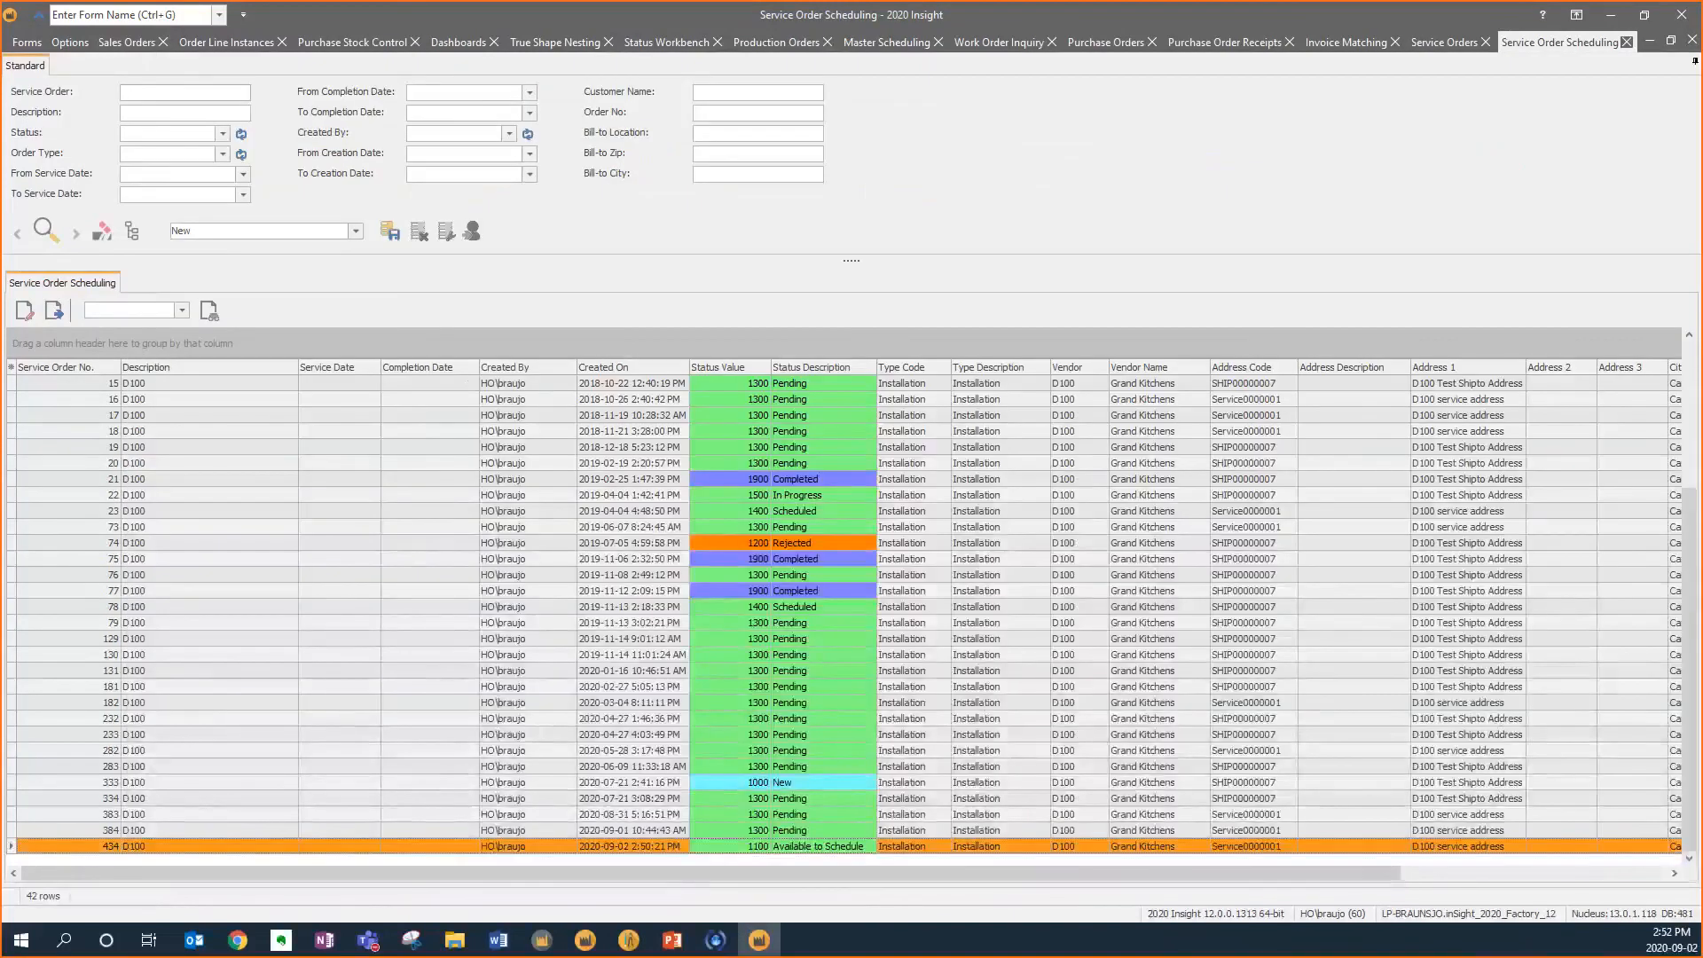
# Change service order 434's status to Pending and refresh the Service Orders list
pyautogui.click(53, 311)
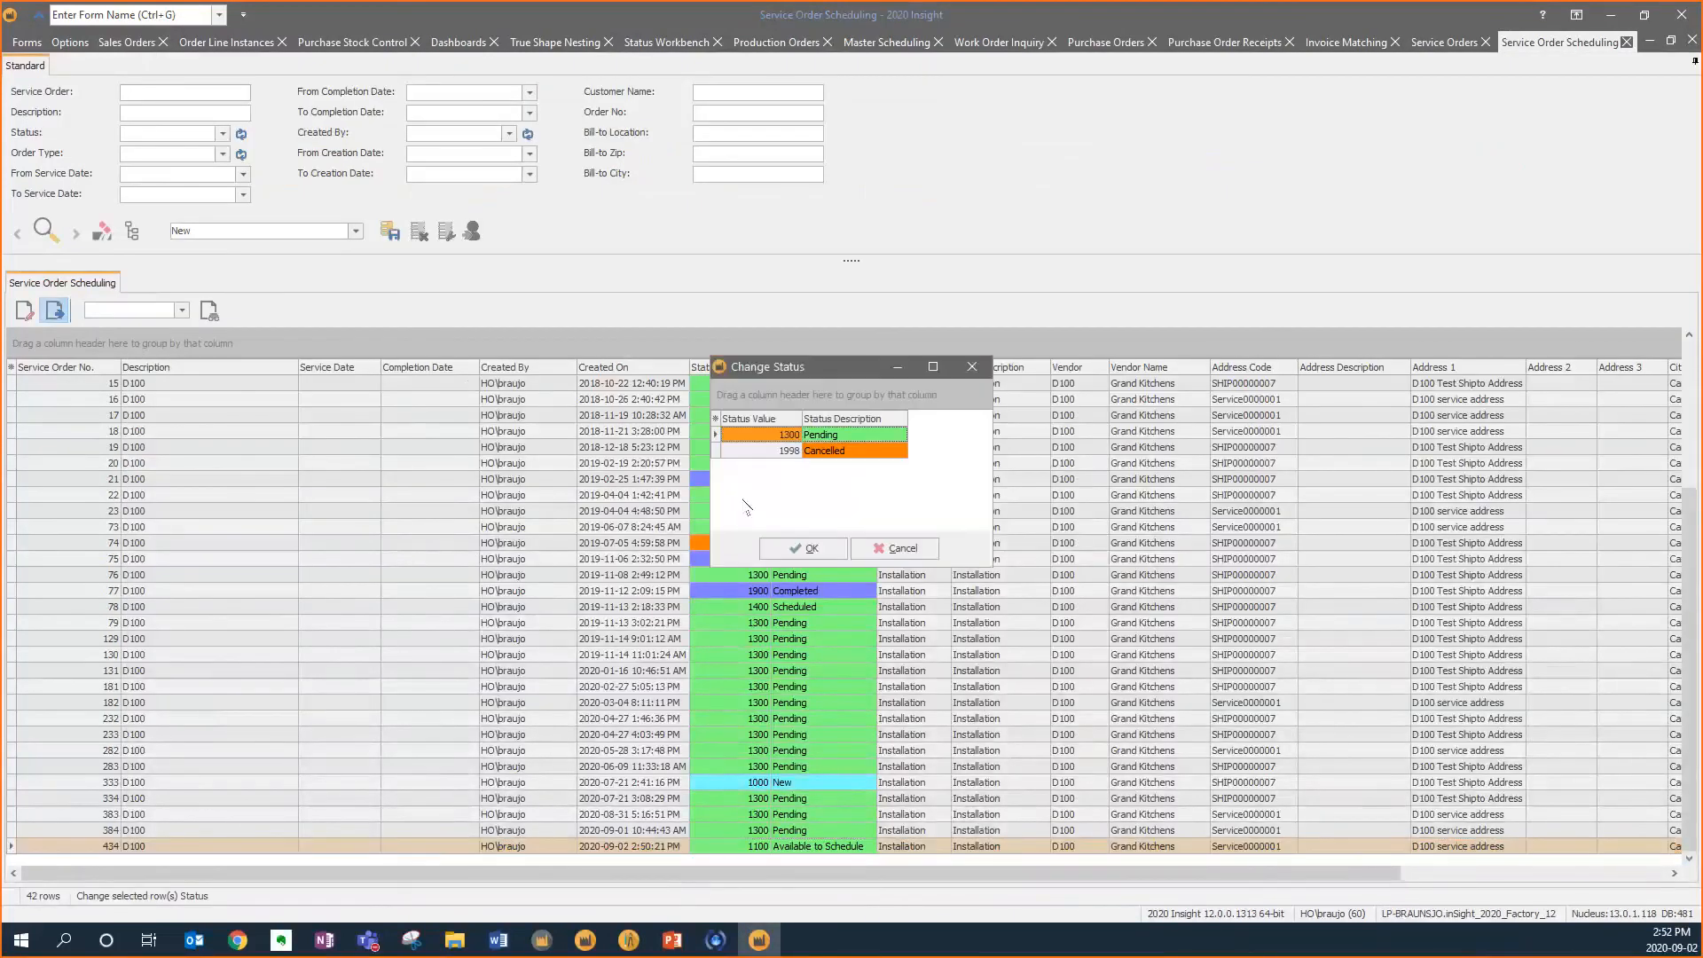
pyautogui.click(823, 547)
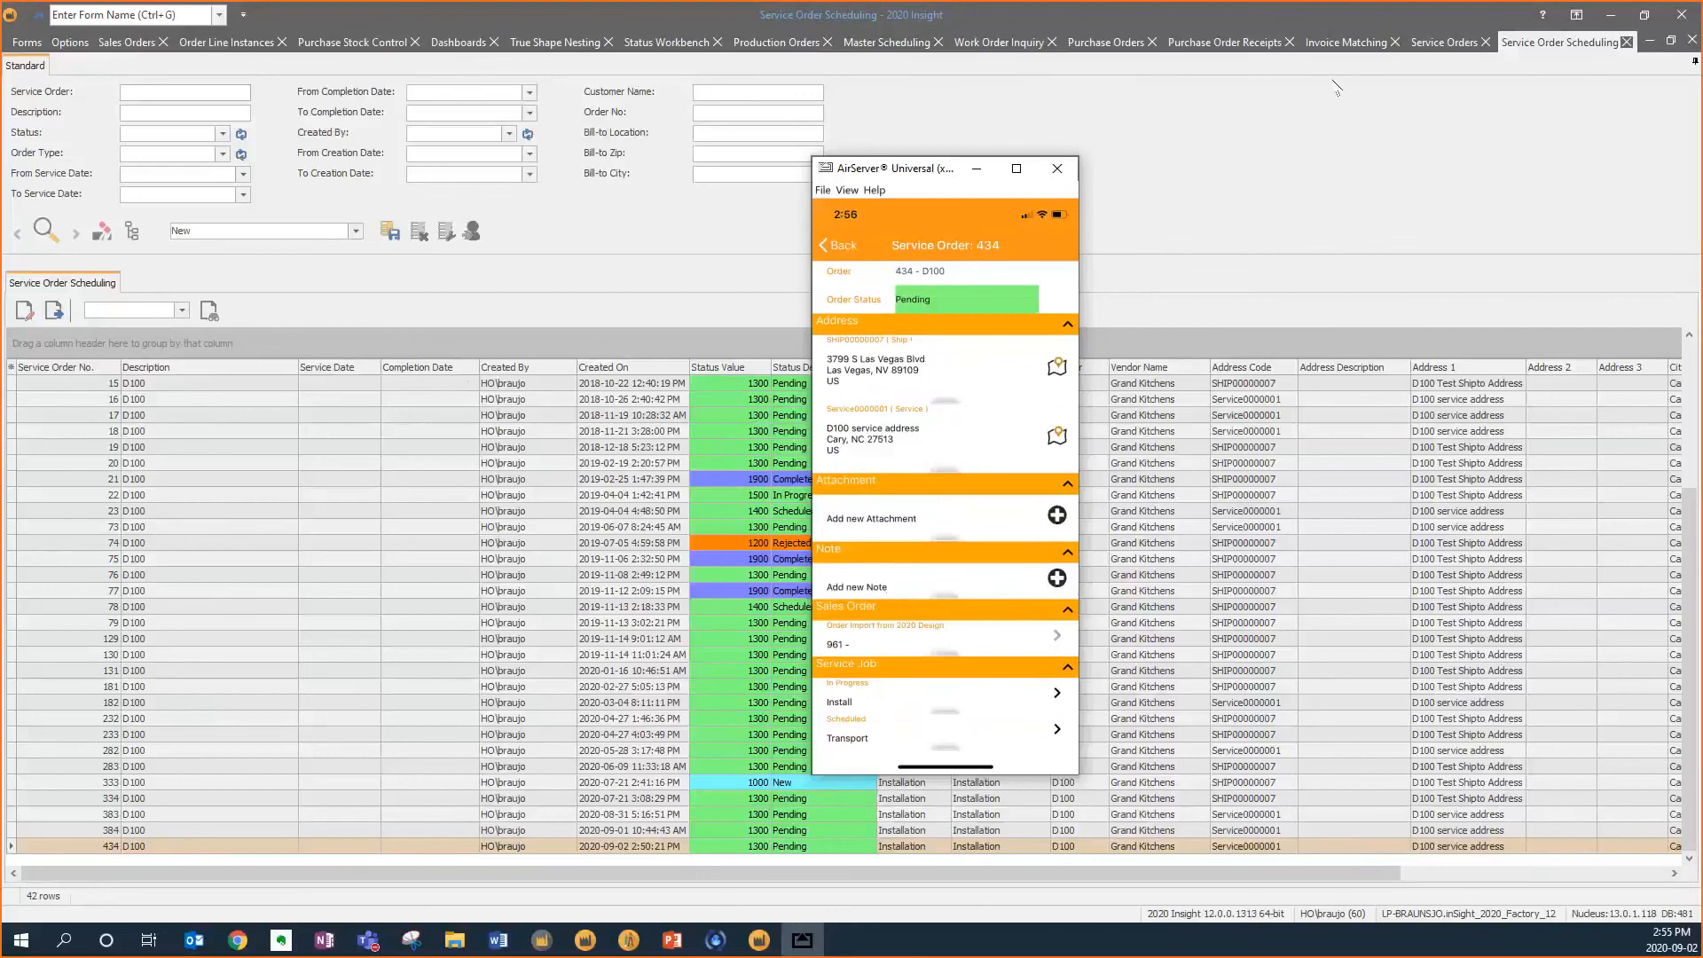
pyautogui.click(1444, 51)
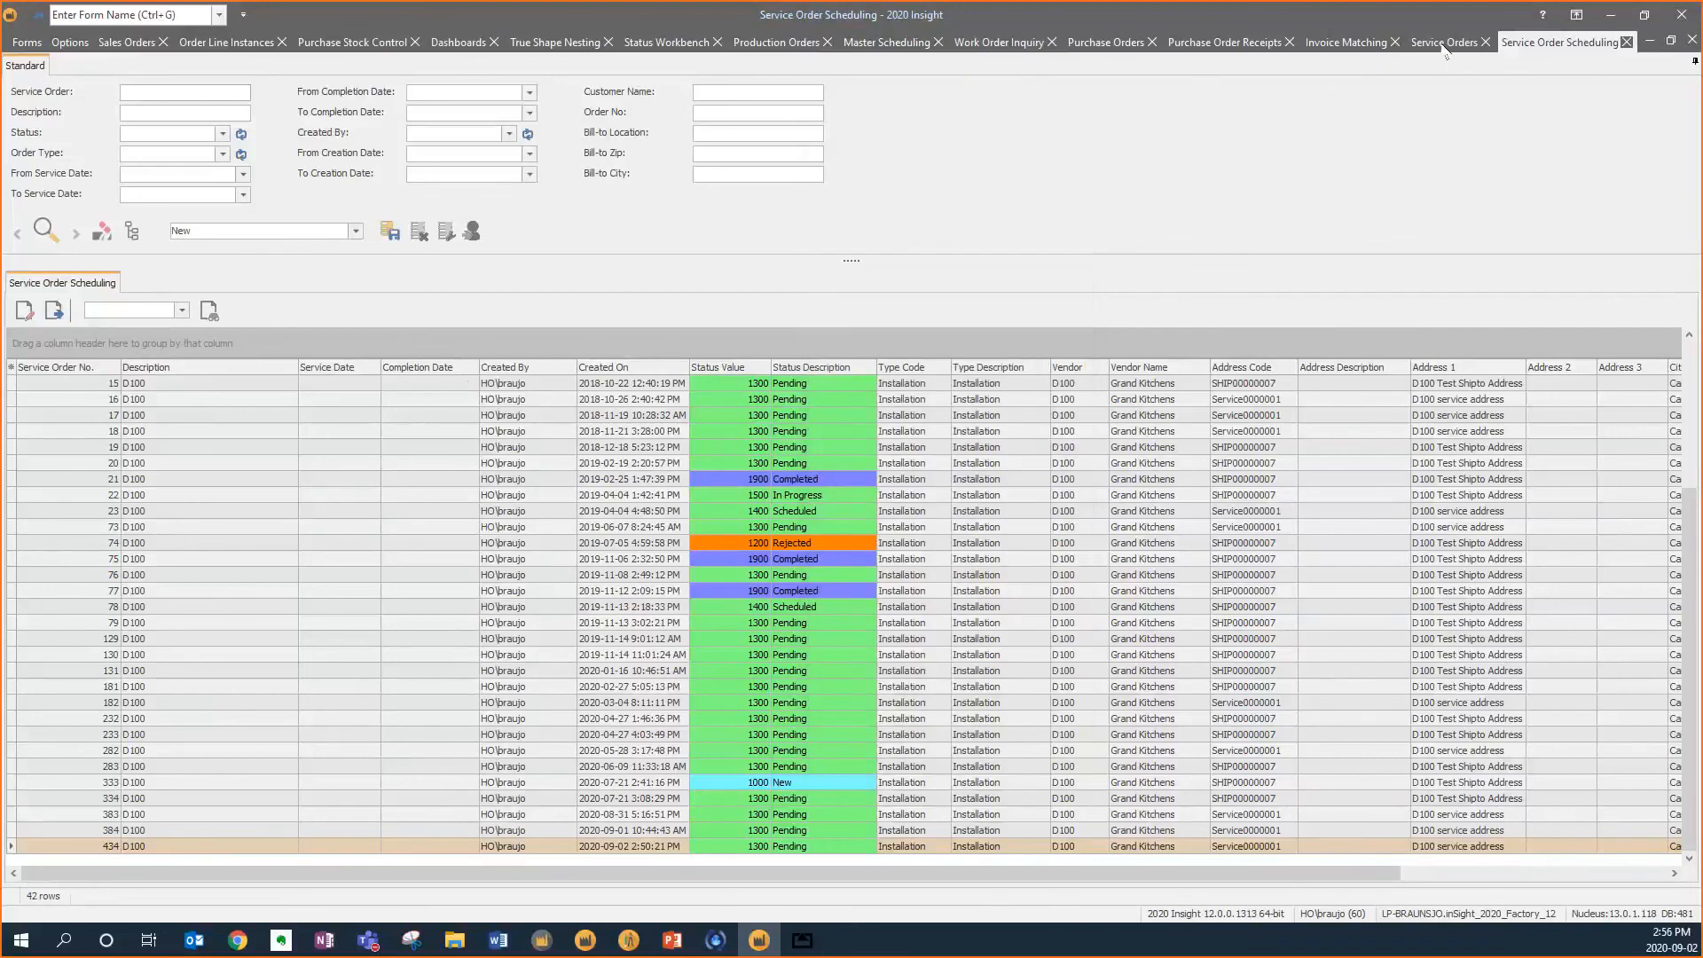
pyautogui.click(1445, 44)
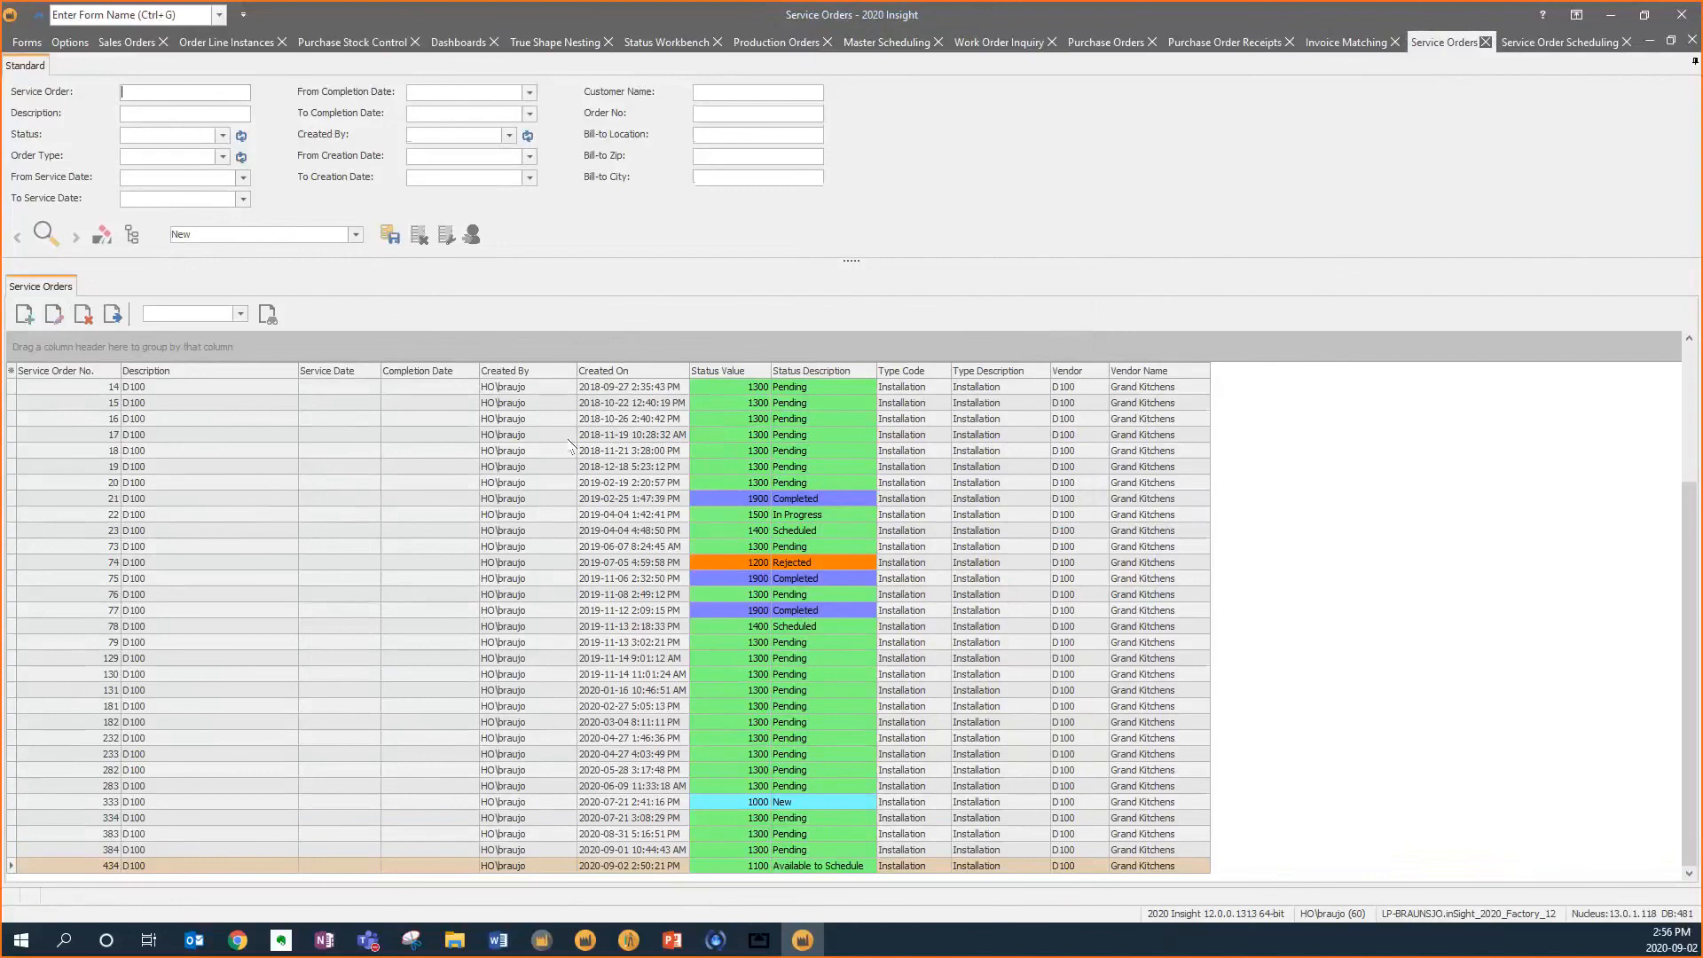
pyautogui.click(40, 235)
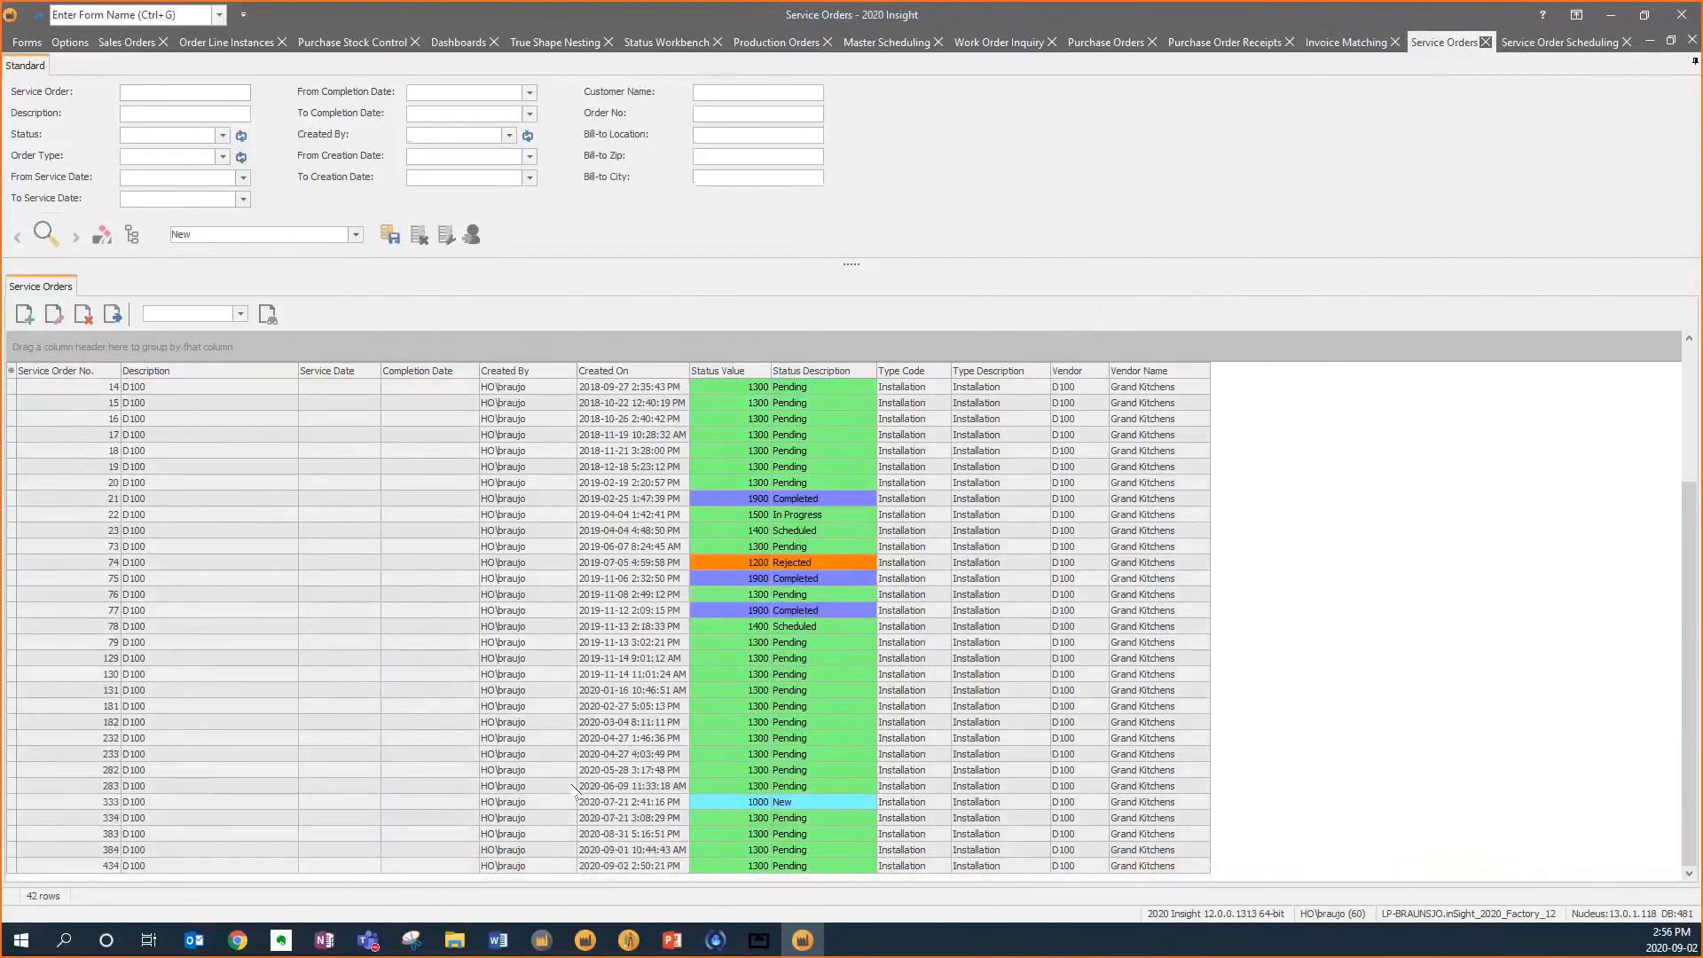
pyautogui.click(166, 867)
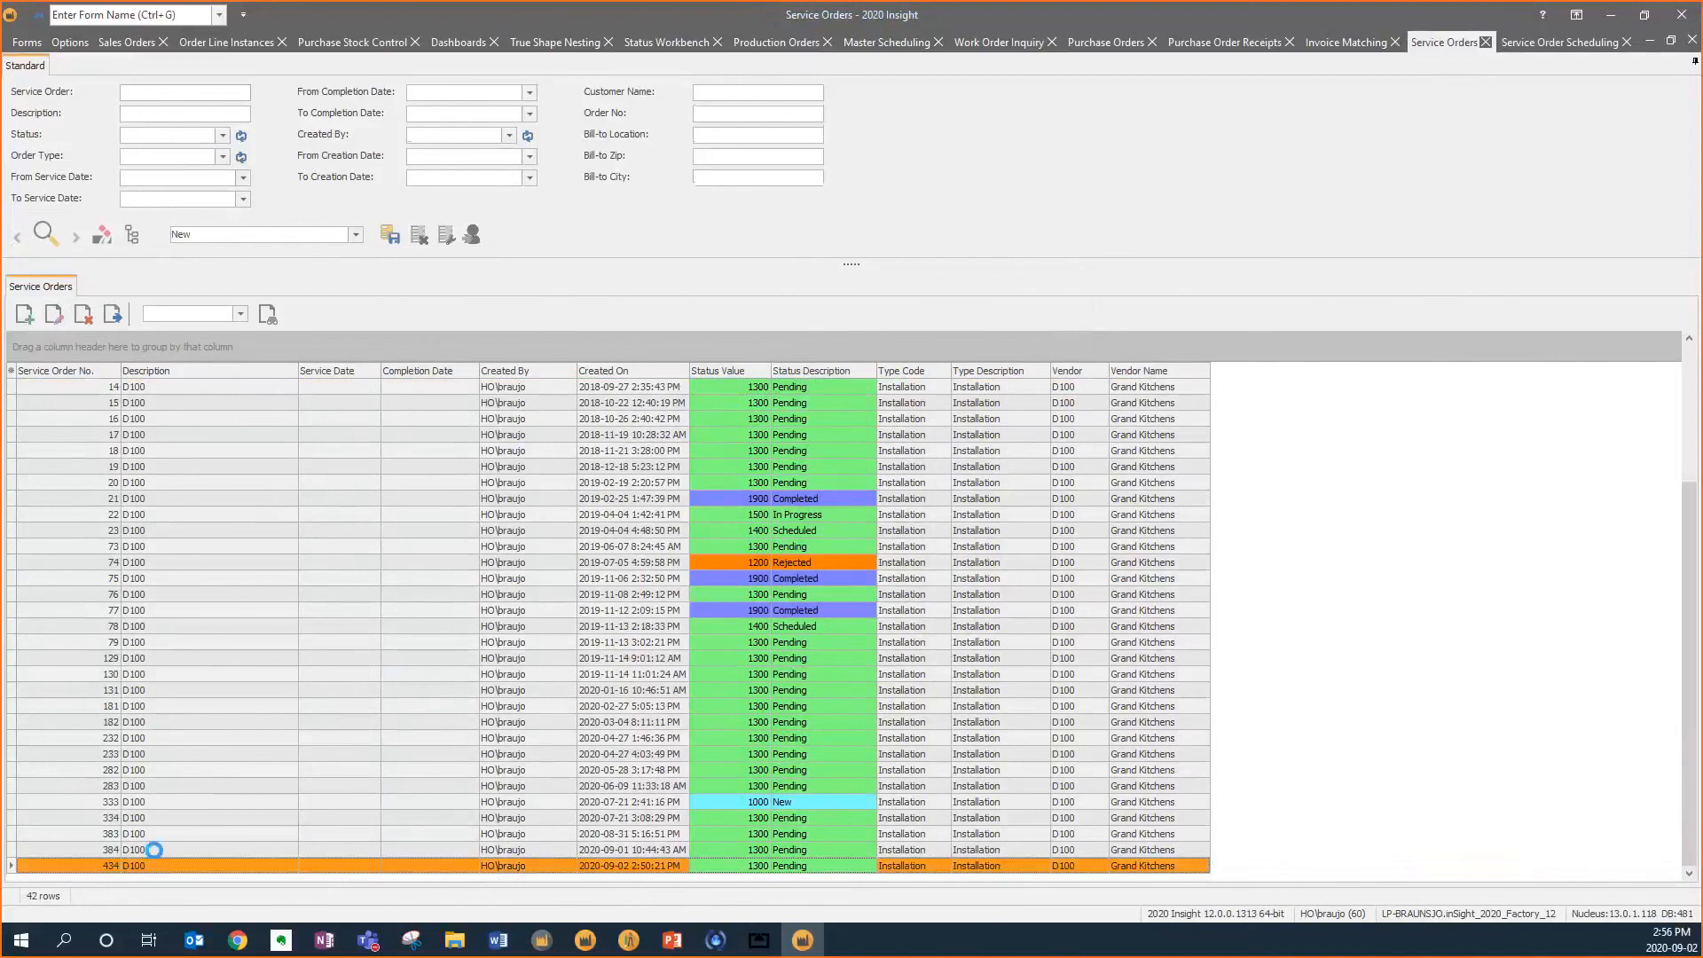
# Open service order 384 and view its Damaged photo attachment
pyautogui.doubleClick(155, 850)
pyautogui.click(240, 117)
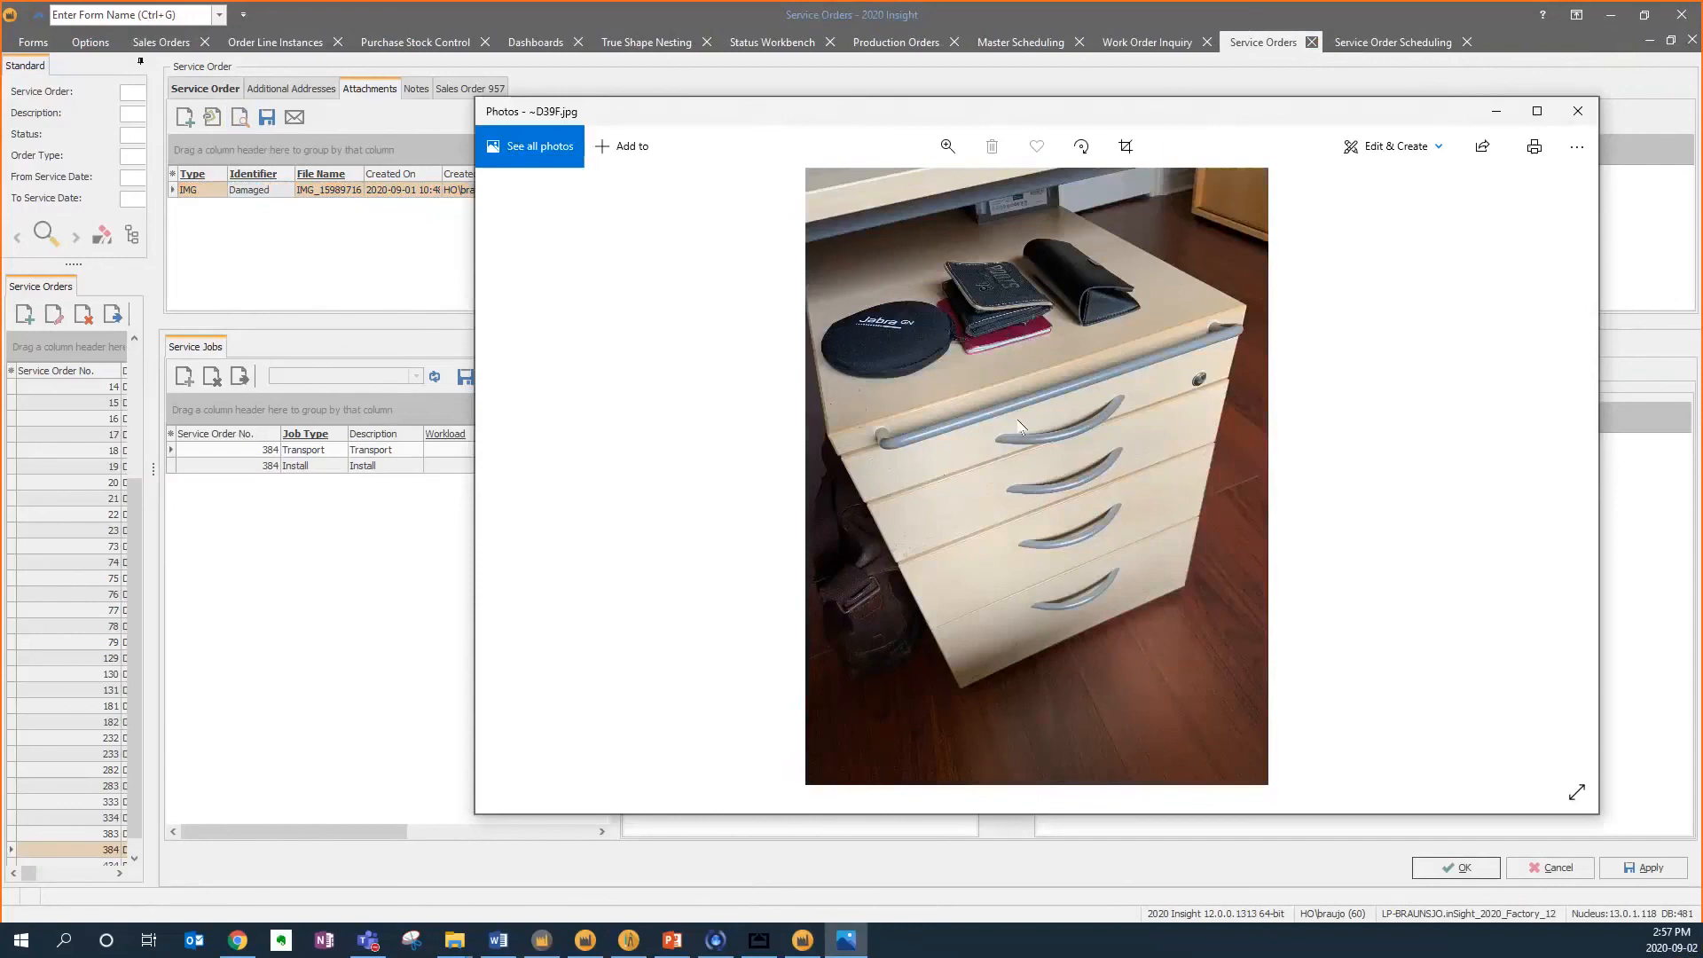
pyautogui.click(1578, 111)
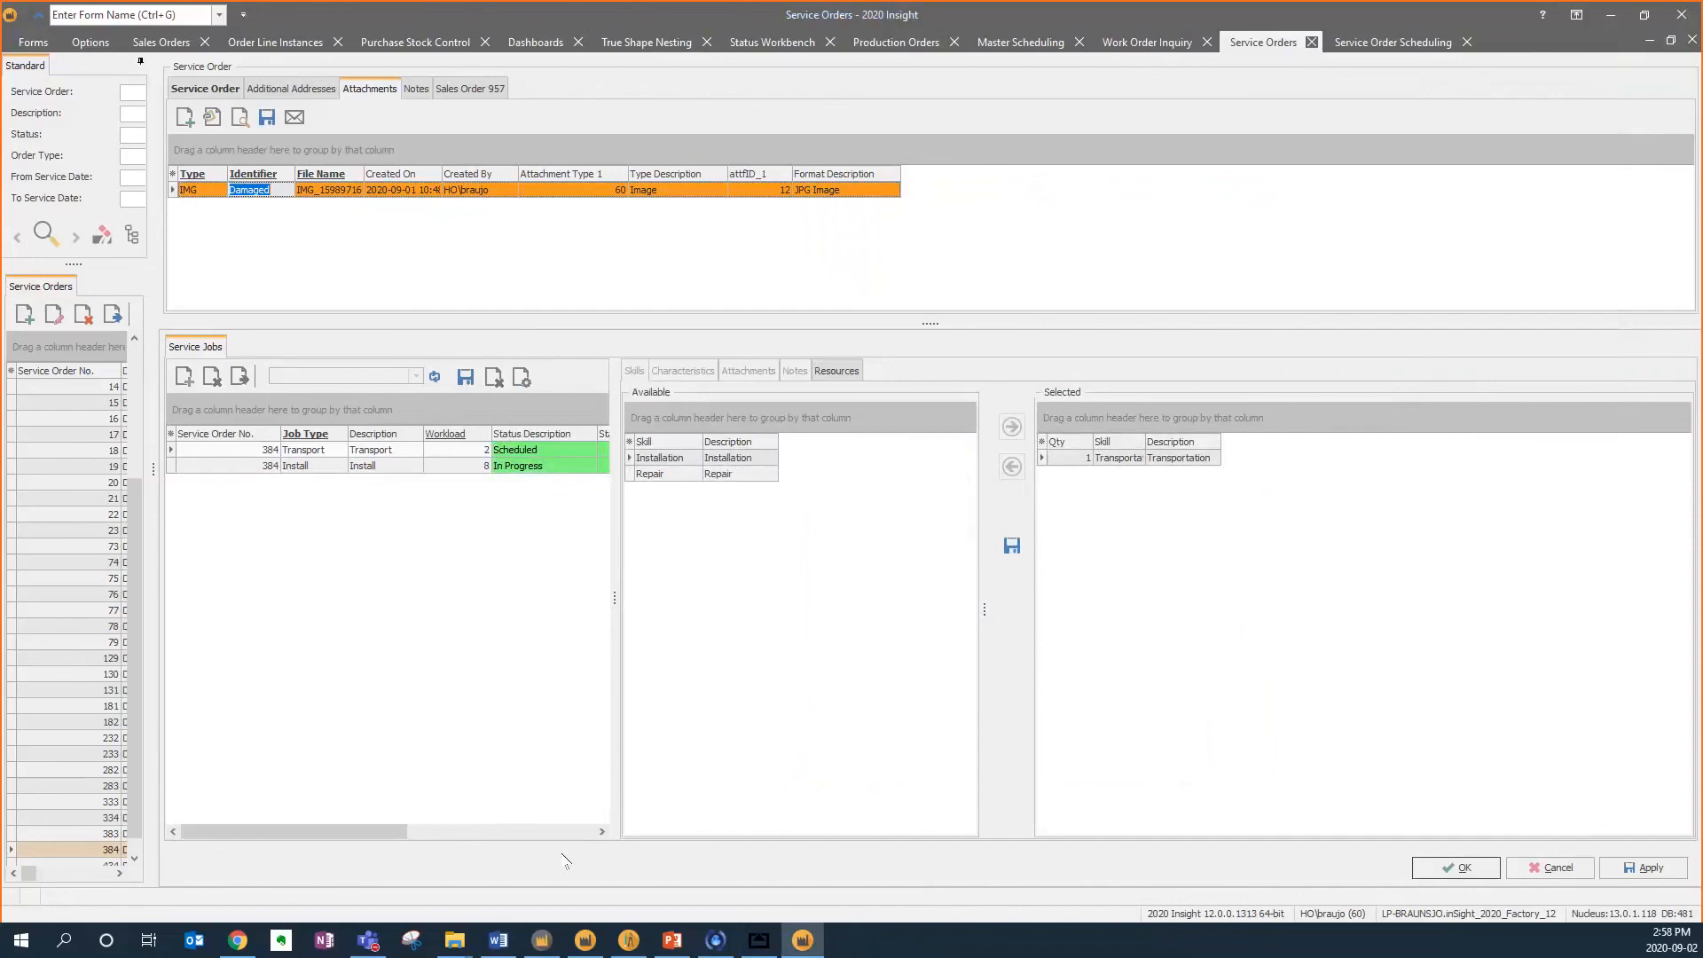
# Browse the service orders list in the mirrored mobile app
pyautogui.click(758, 939)
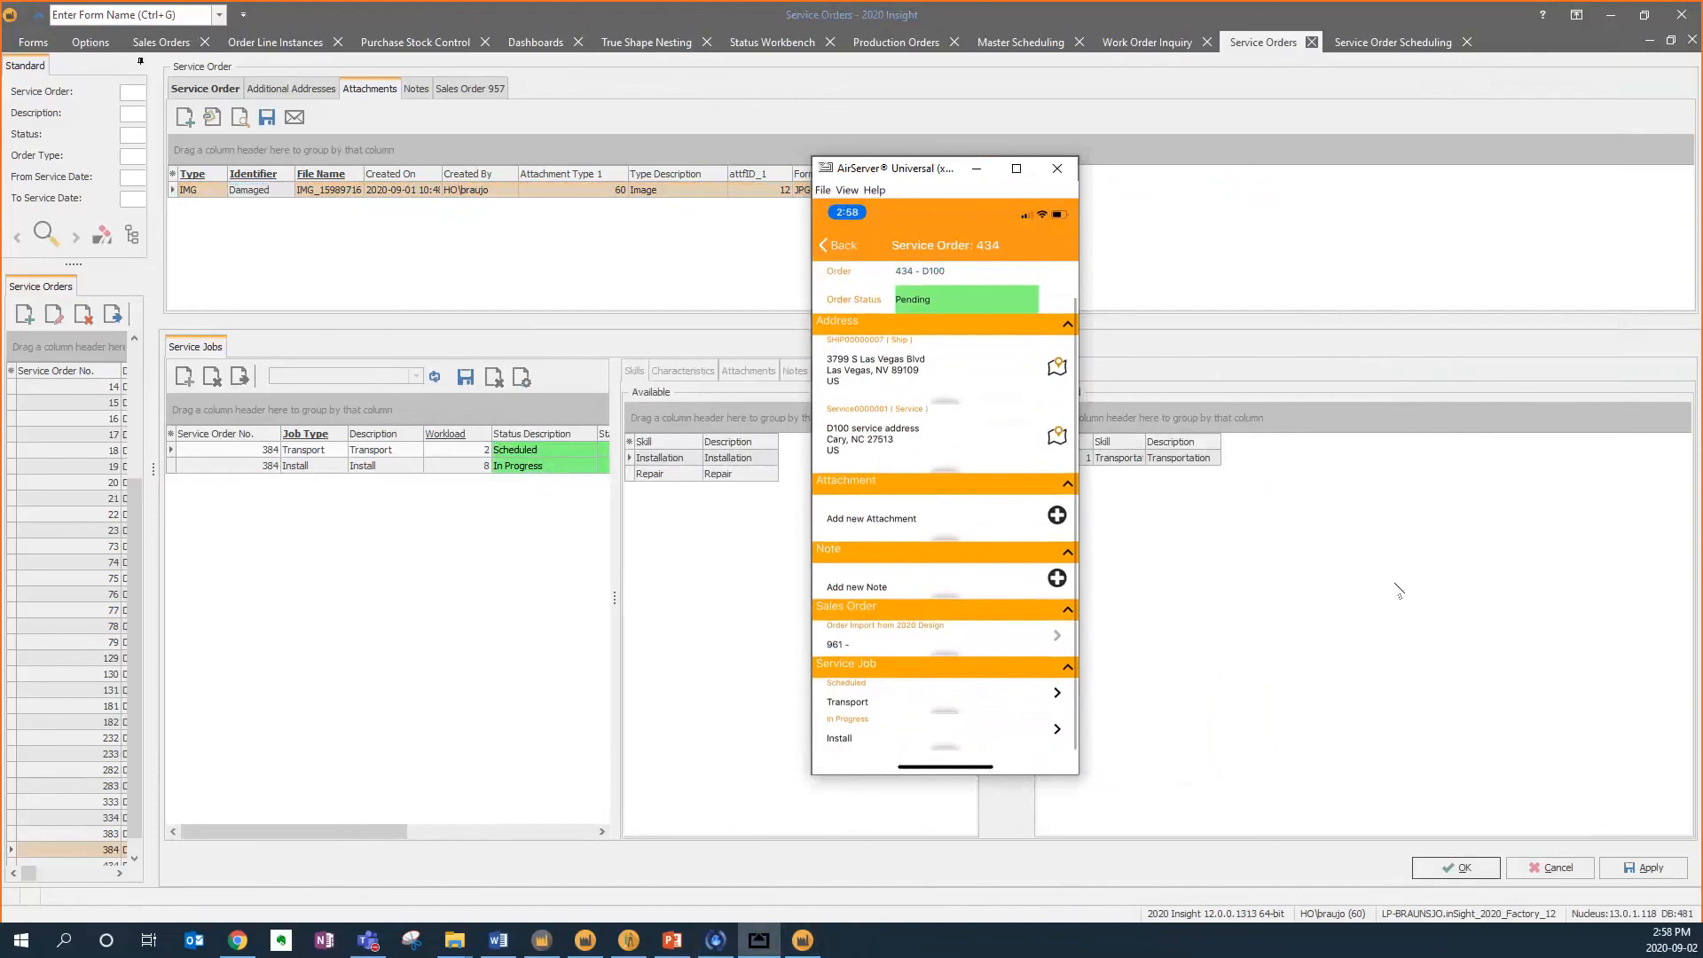
pyautogui.click(834, 645)
pyautogui.scroll(-1, 946, 550)
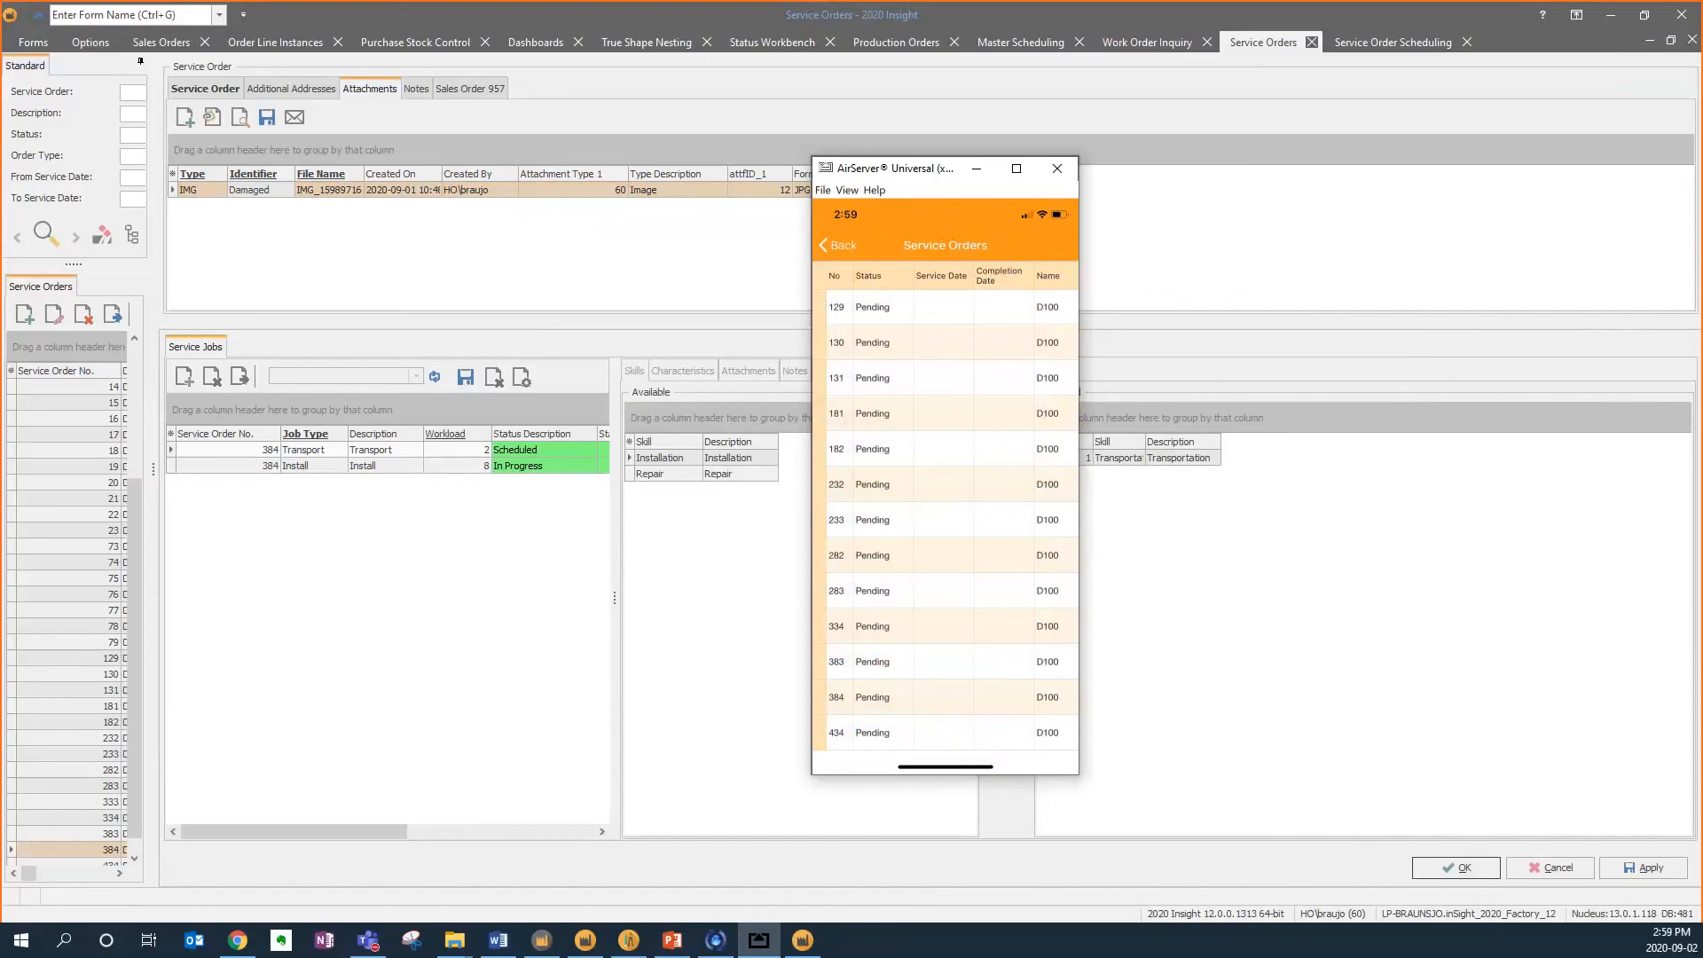
pyautogui.click(977, 168)
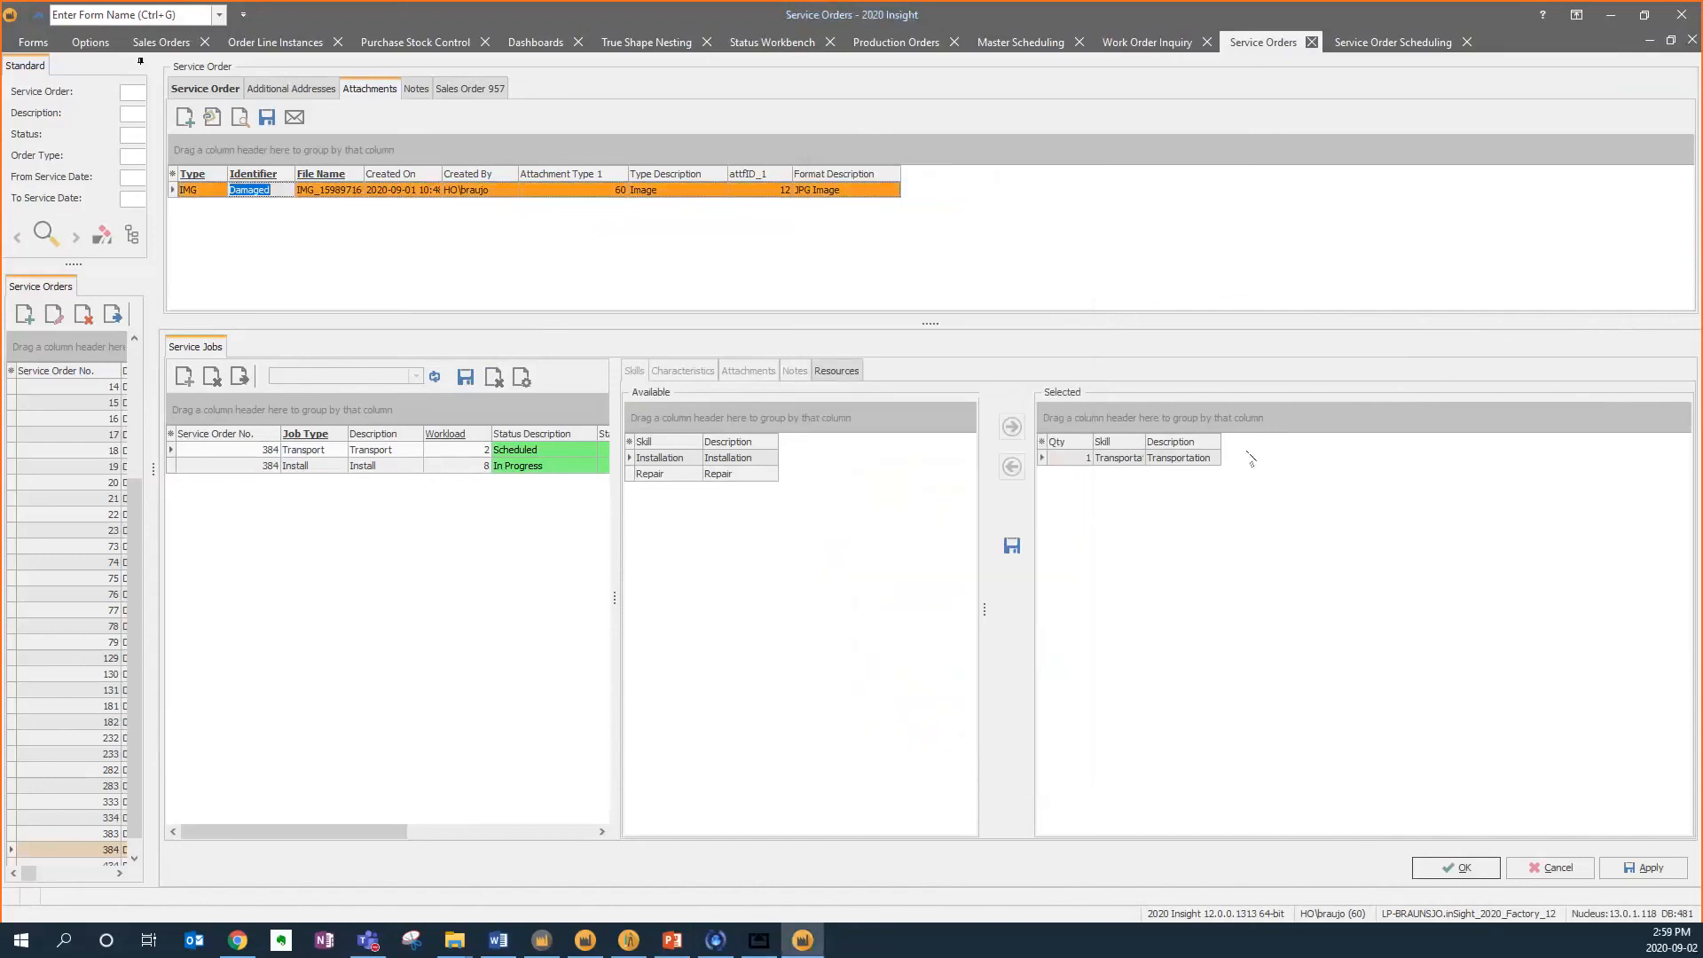